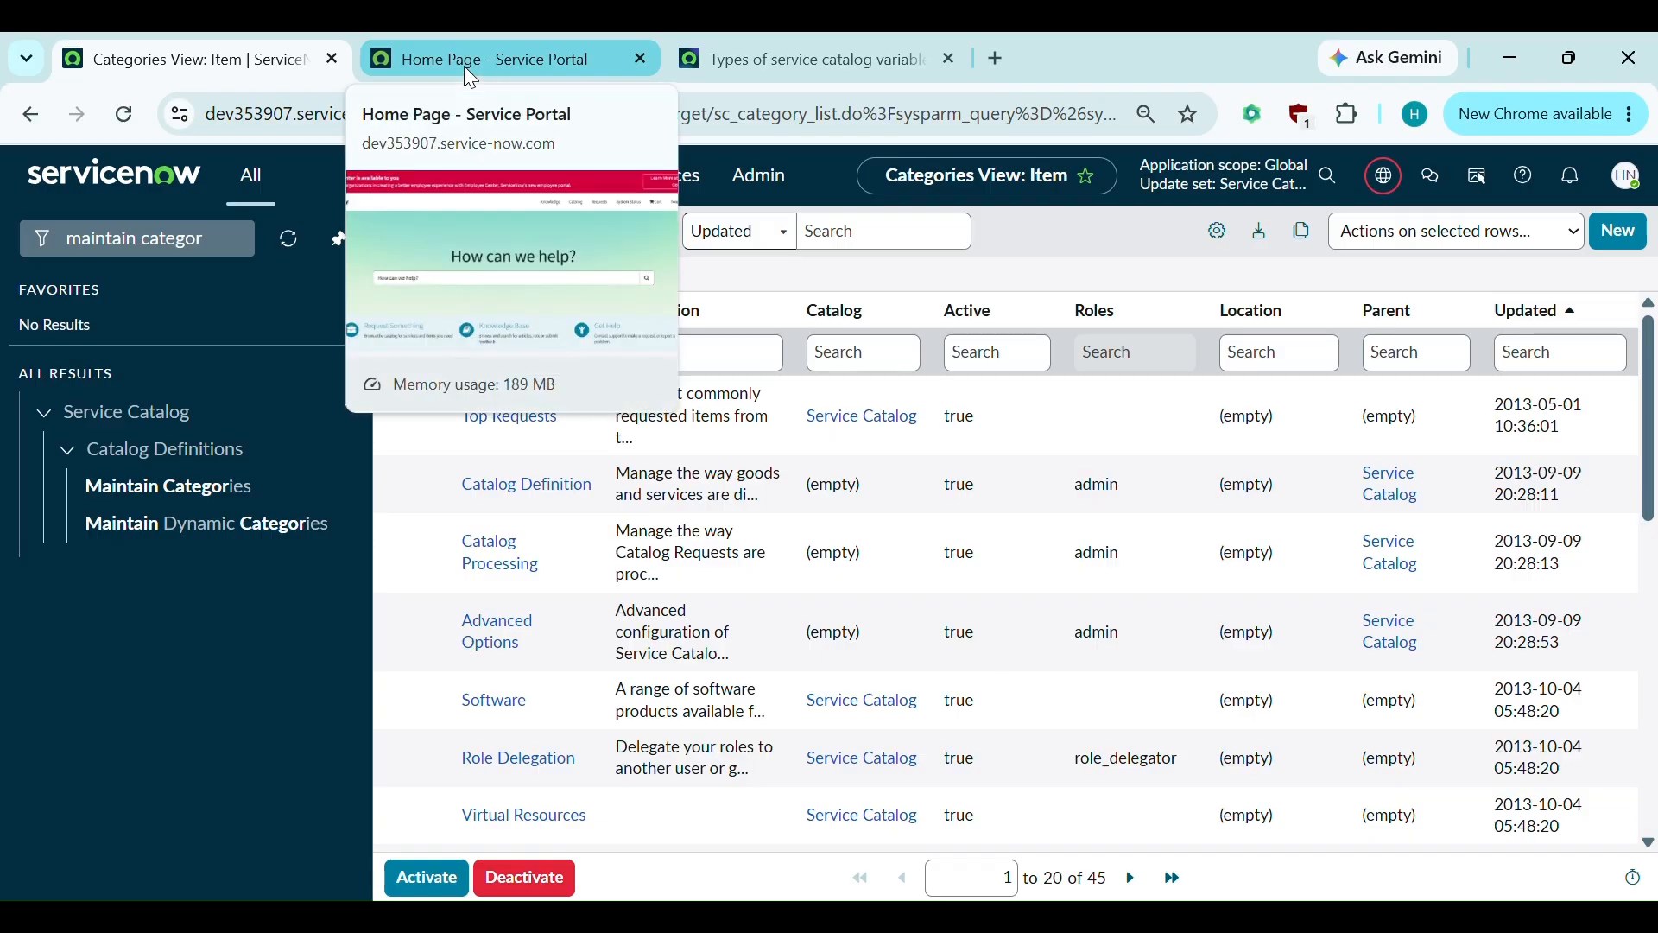
Browse the Service Portal's catalog categories and expand Hardware to view its subcategories.
click(471, 77)
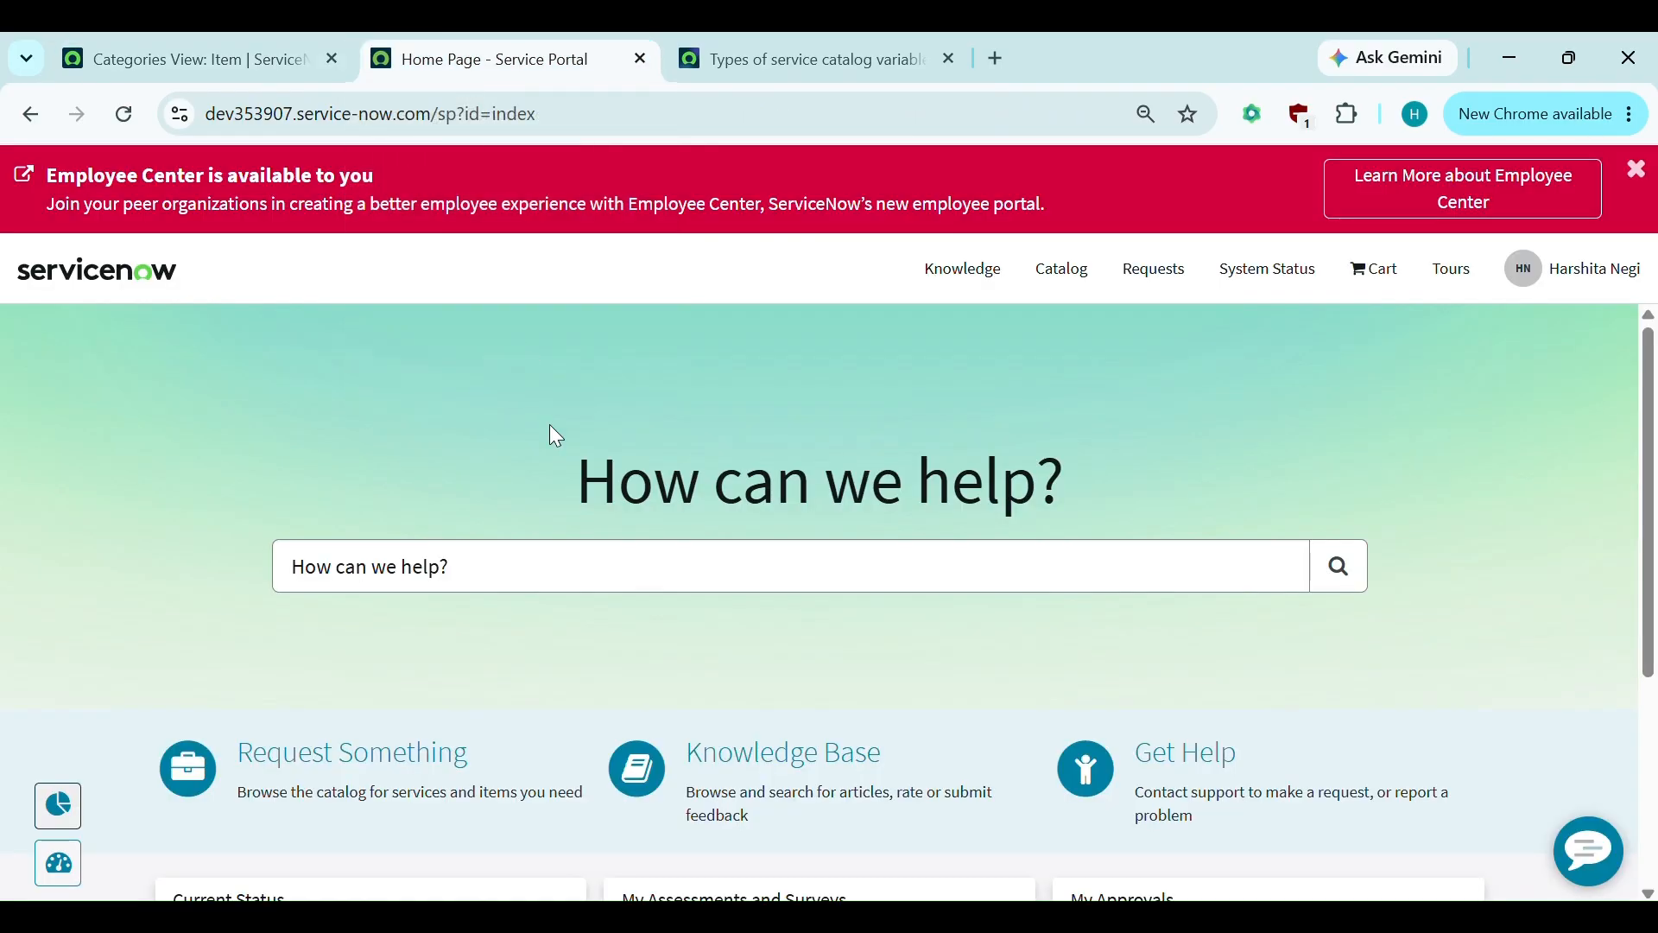
scroll(549, 428, down, 2)
click(265, 583)
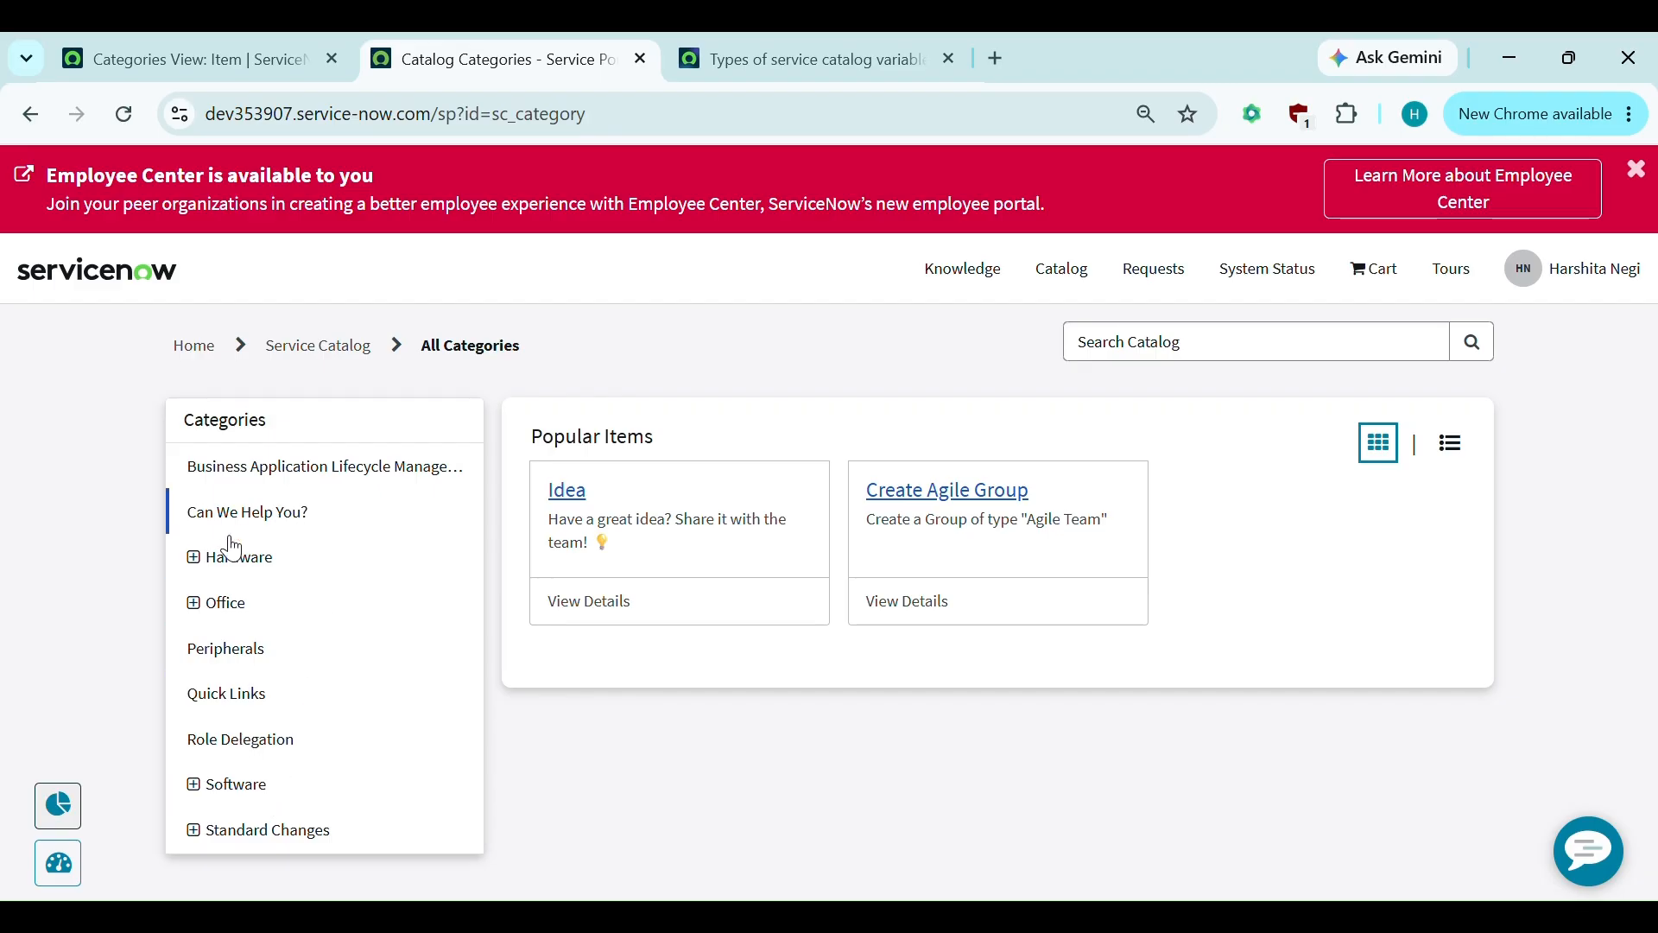
click(194, 558)
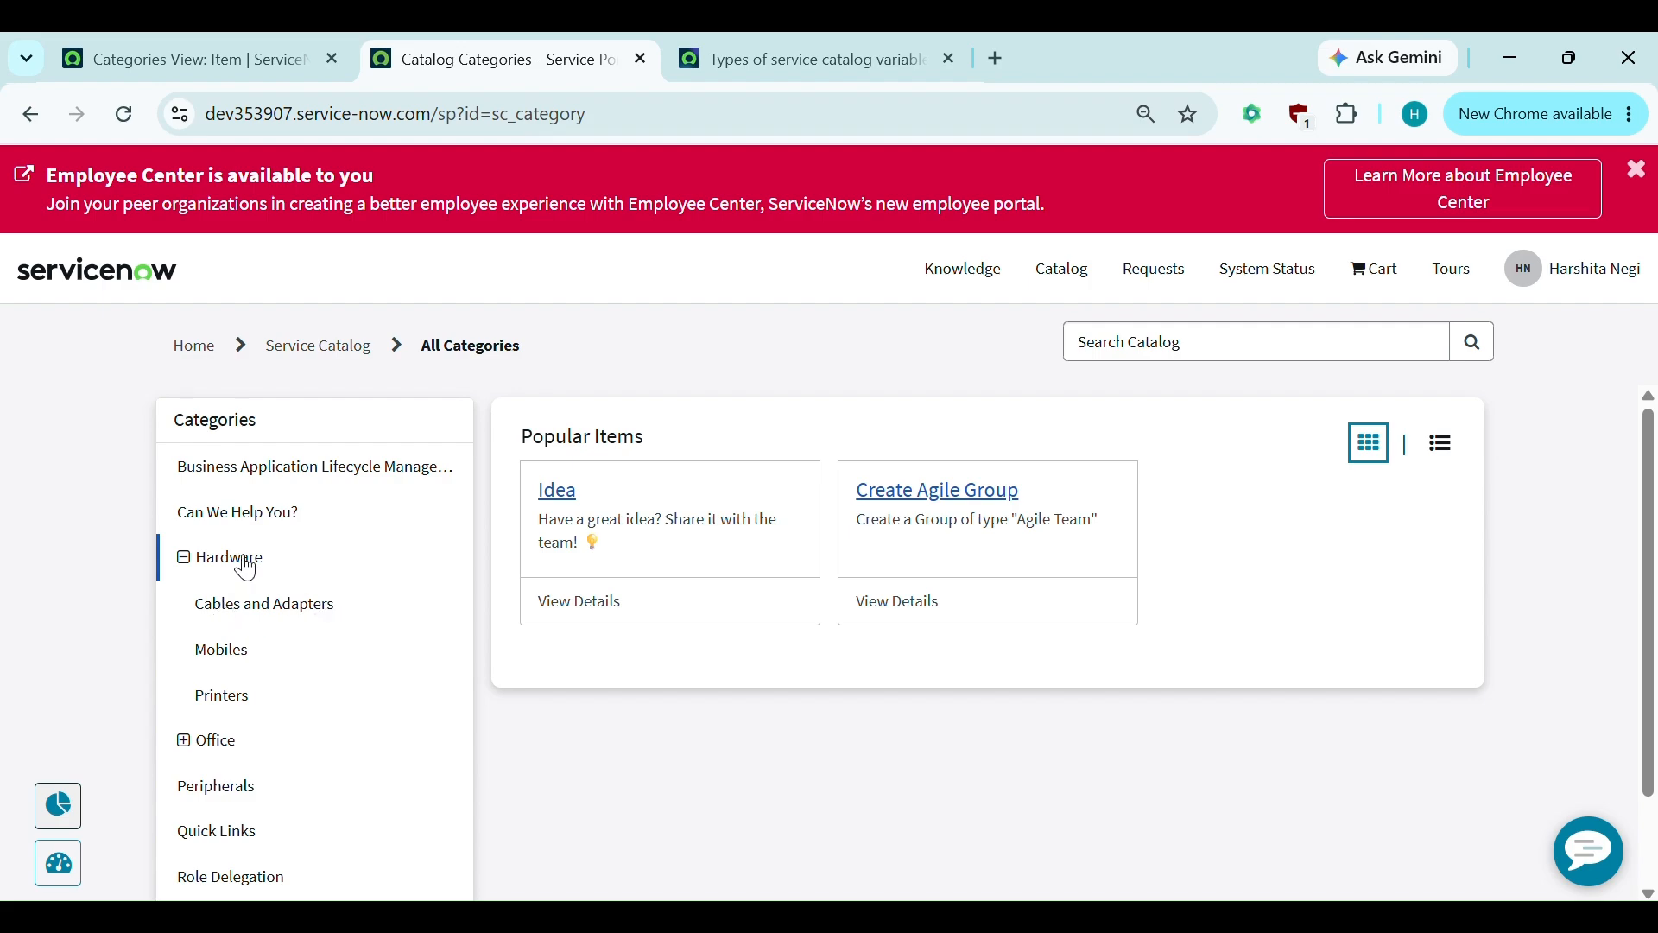
scroll(277, 610, down, 1)
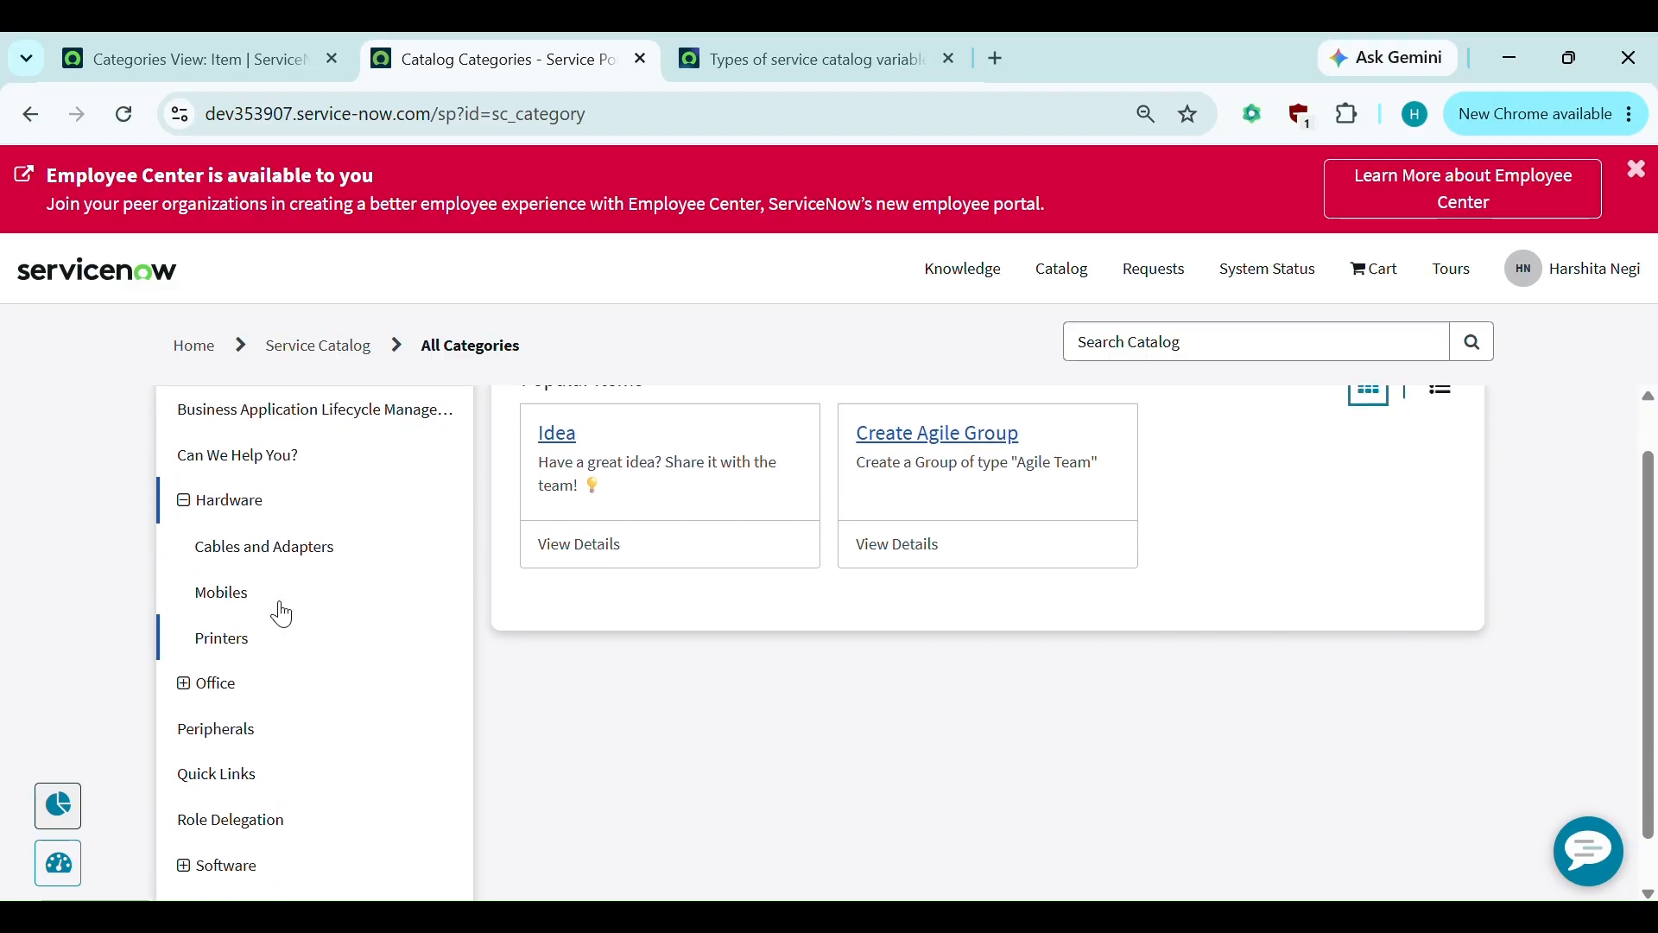
scroll(281, 613, up, 1)
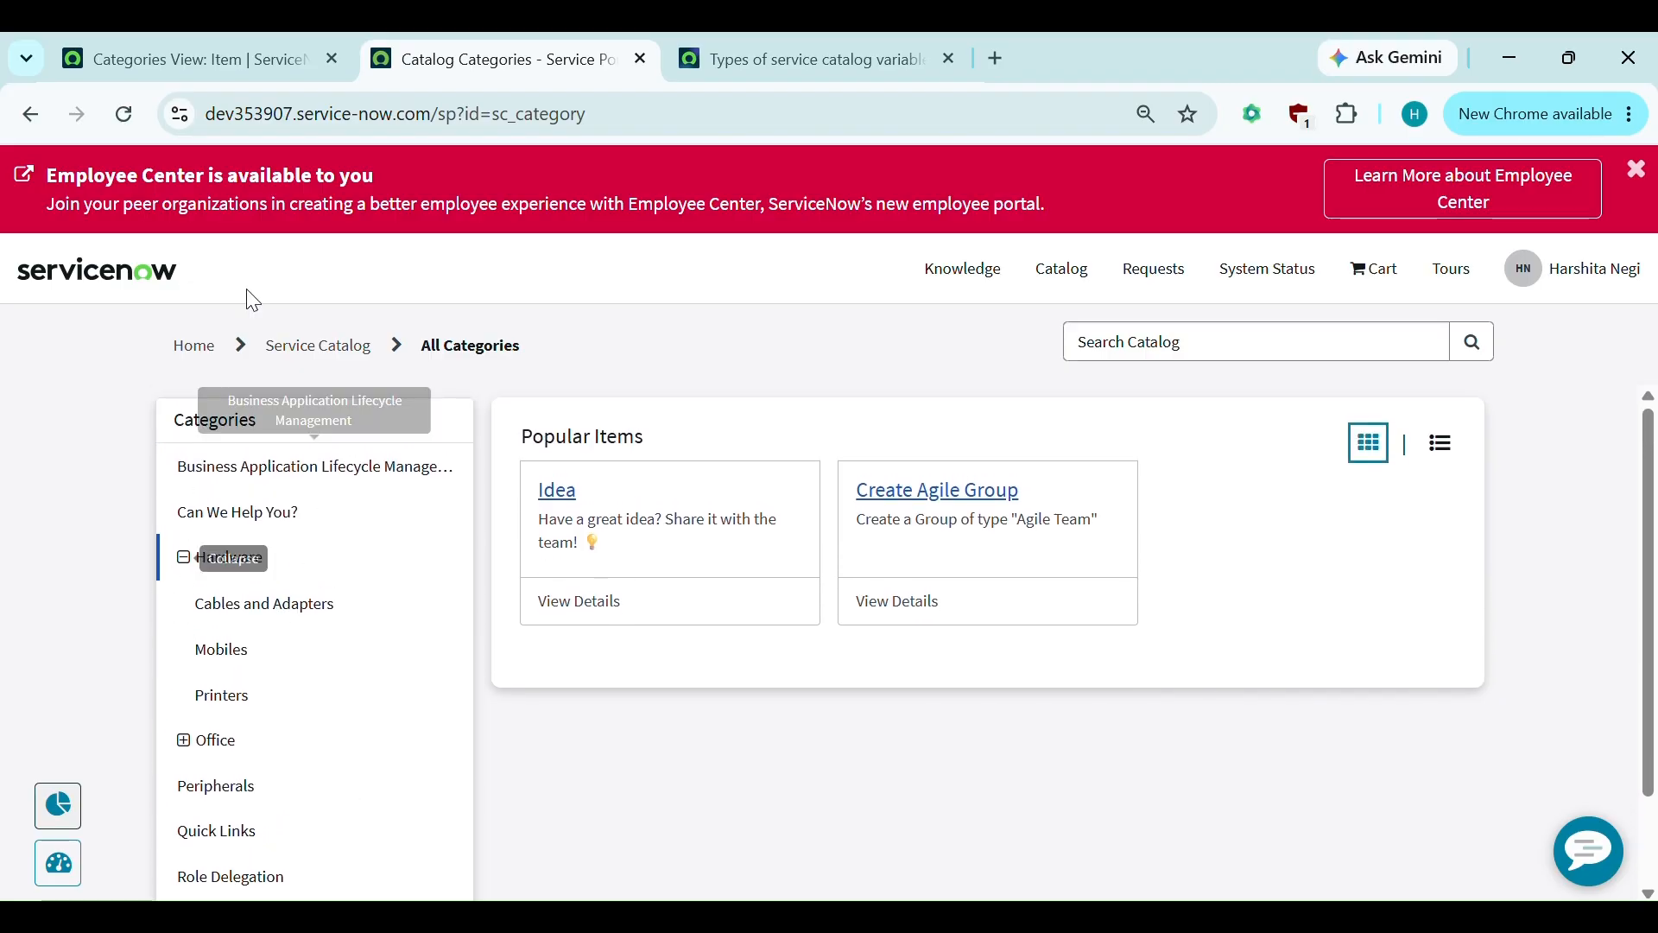
Return to the Maintain Categories list and open the Software category record in a separate browser tab.
click(211, 53)
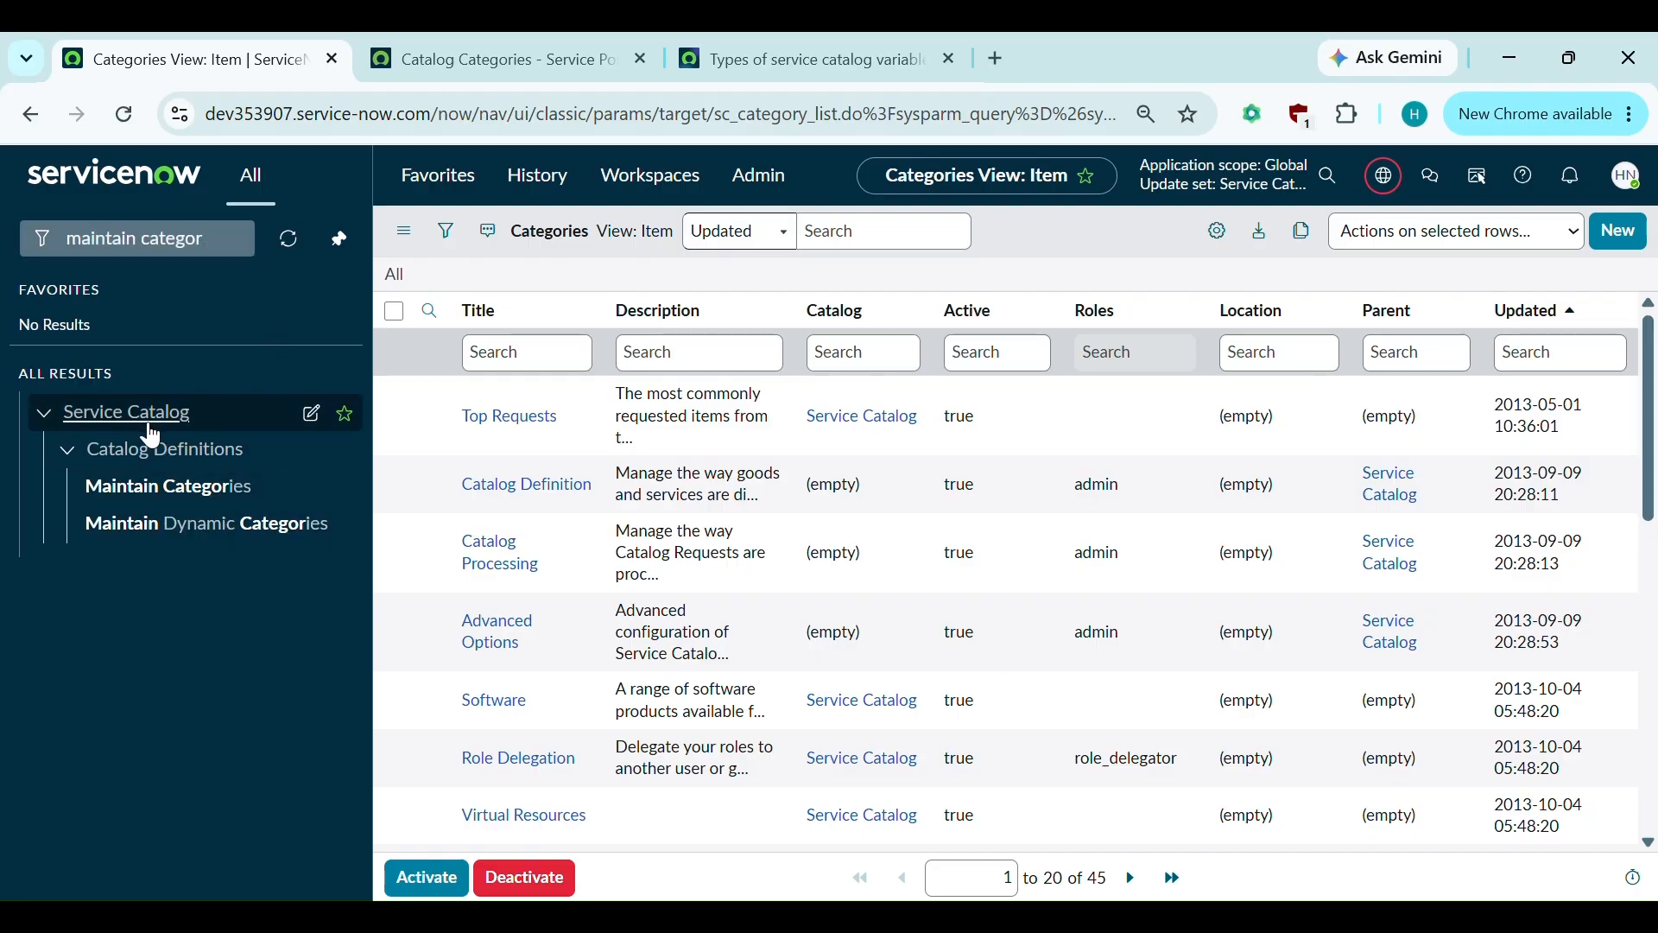
click(205, 486)
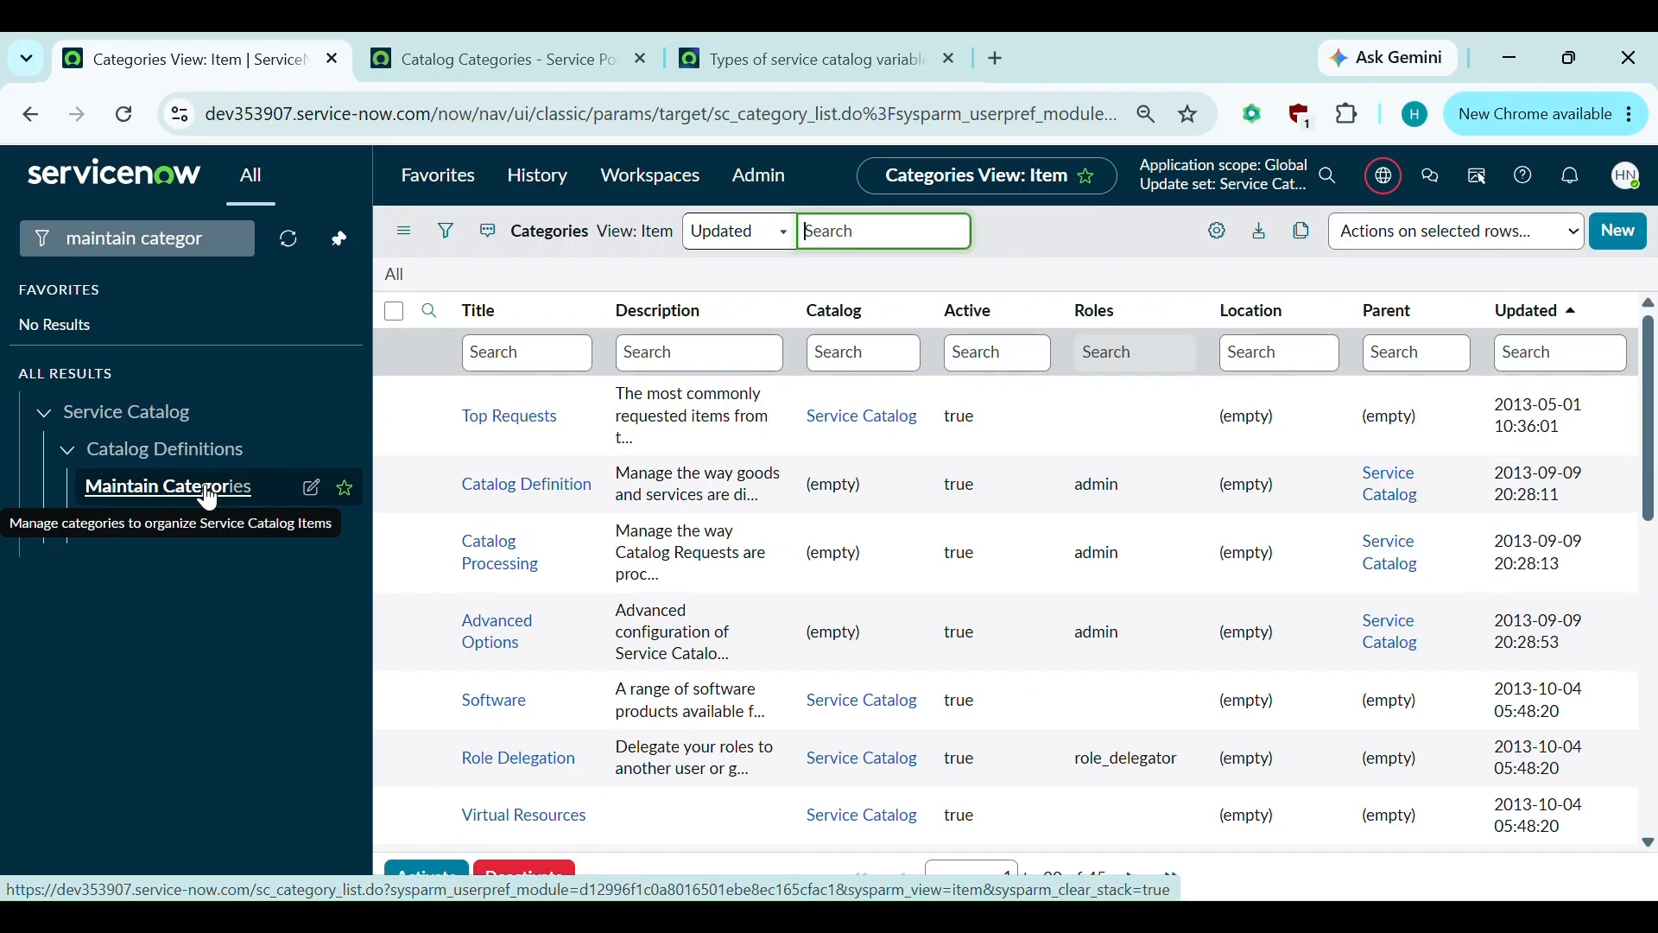
scroll(667, 553, down, 1)
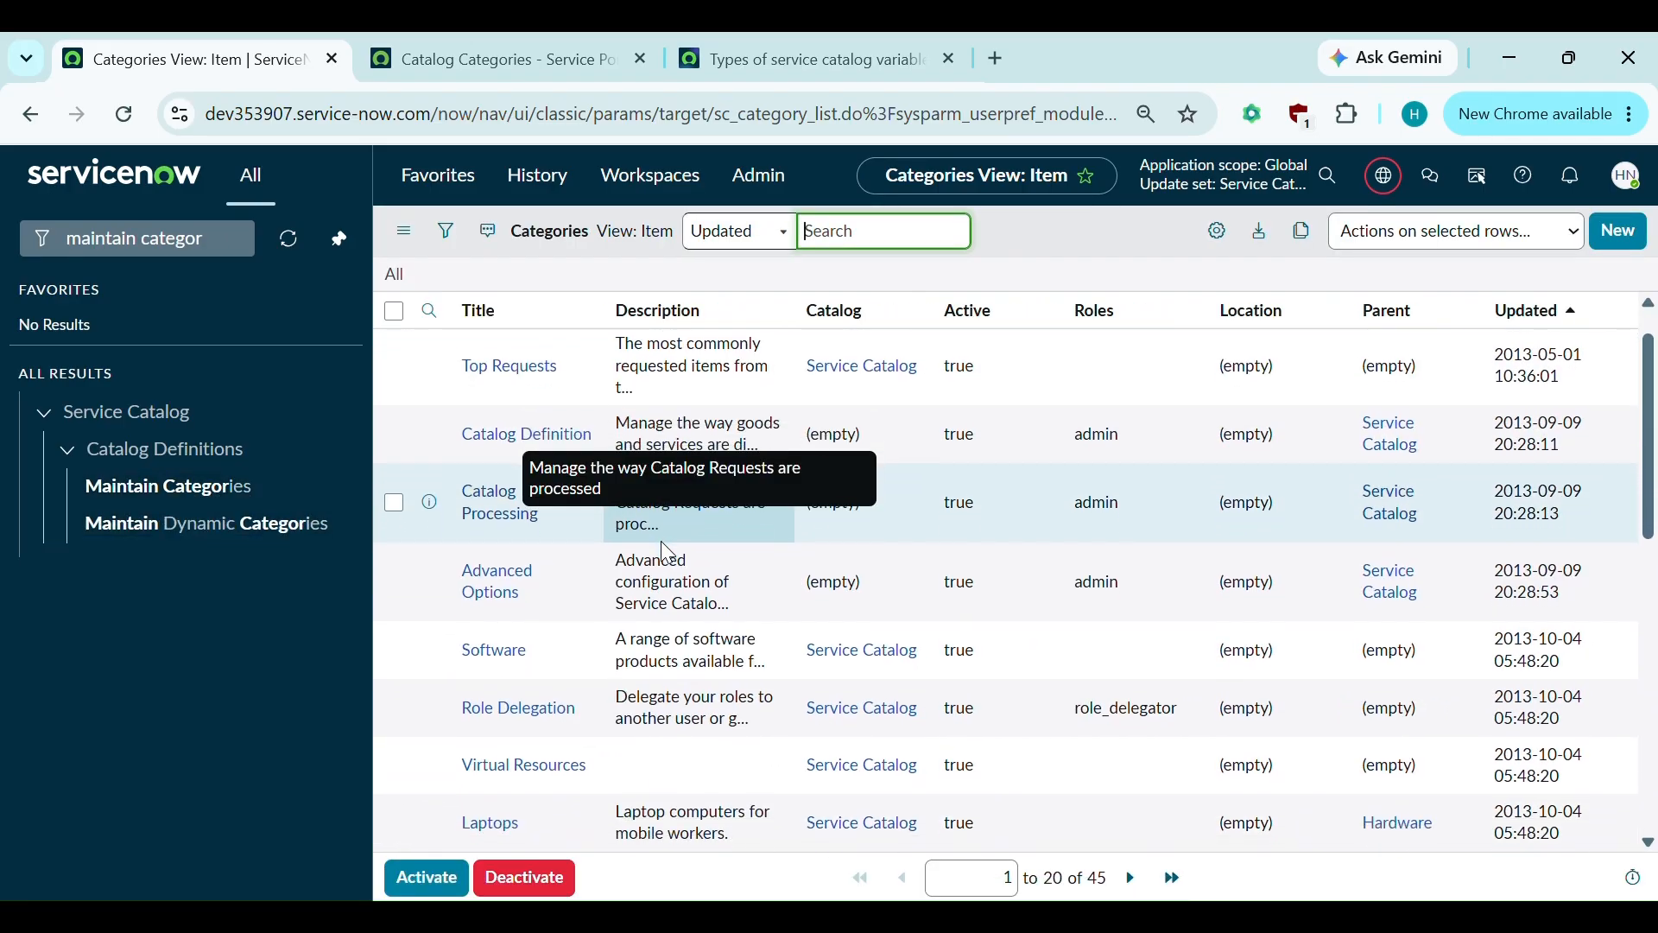
scroll(667, 552, up, 1)
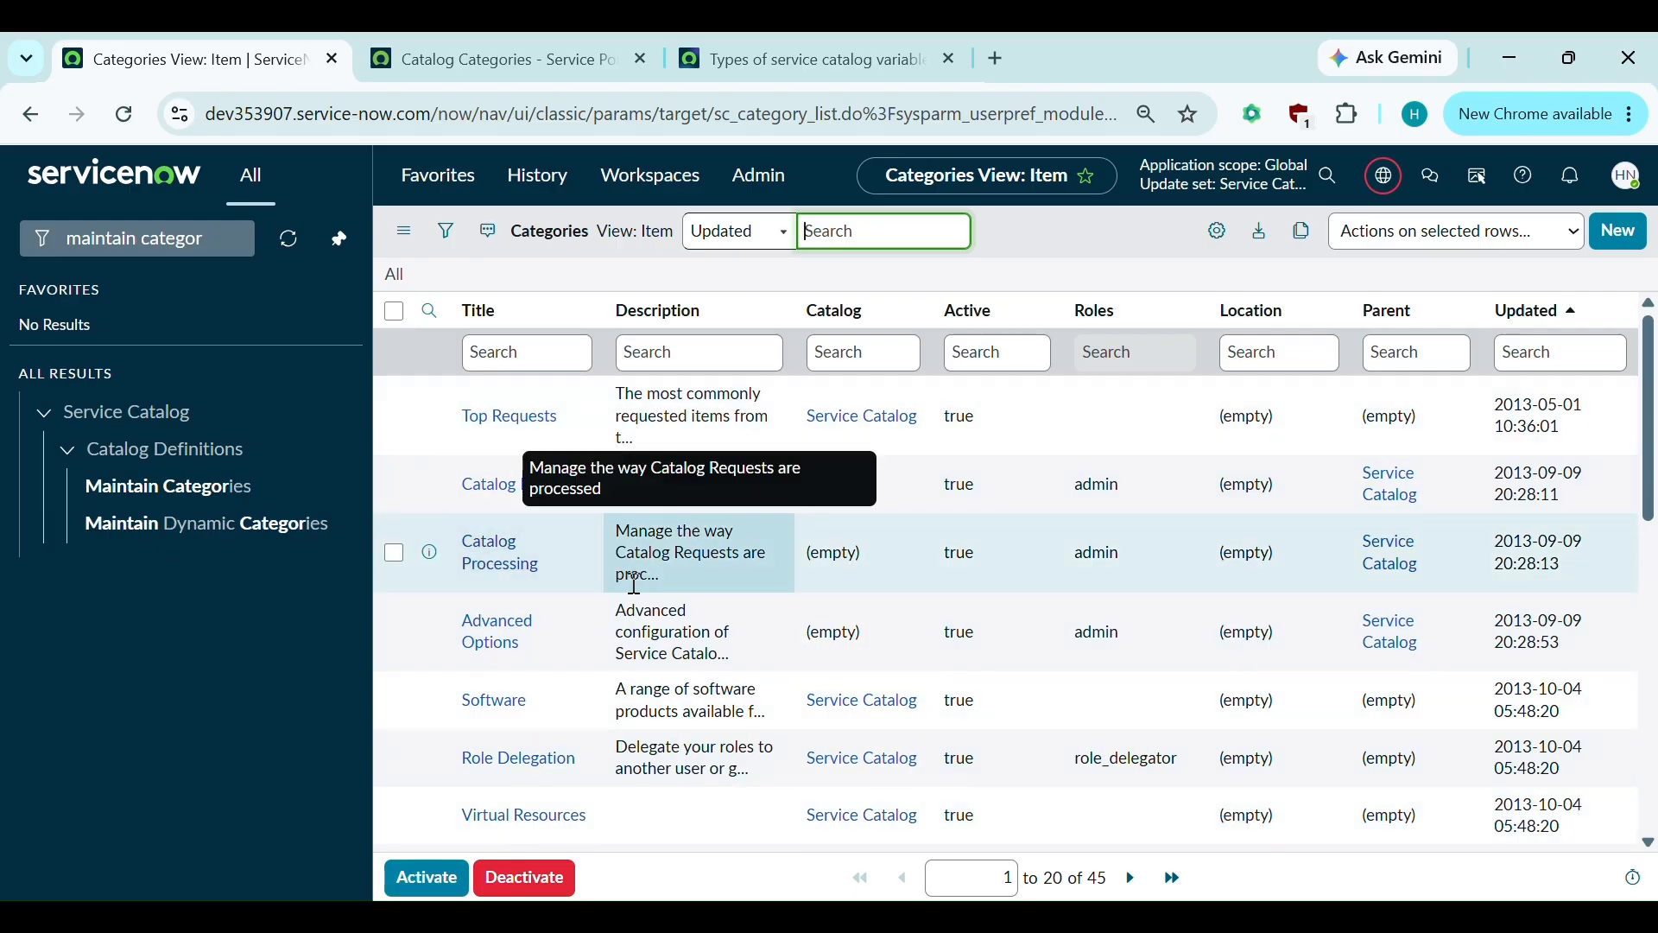
scroll(635, 583, down, 1)
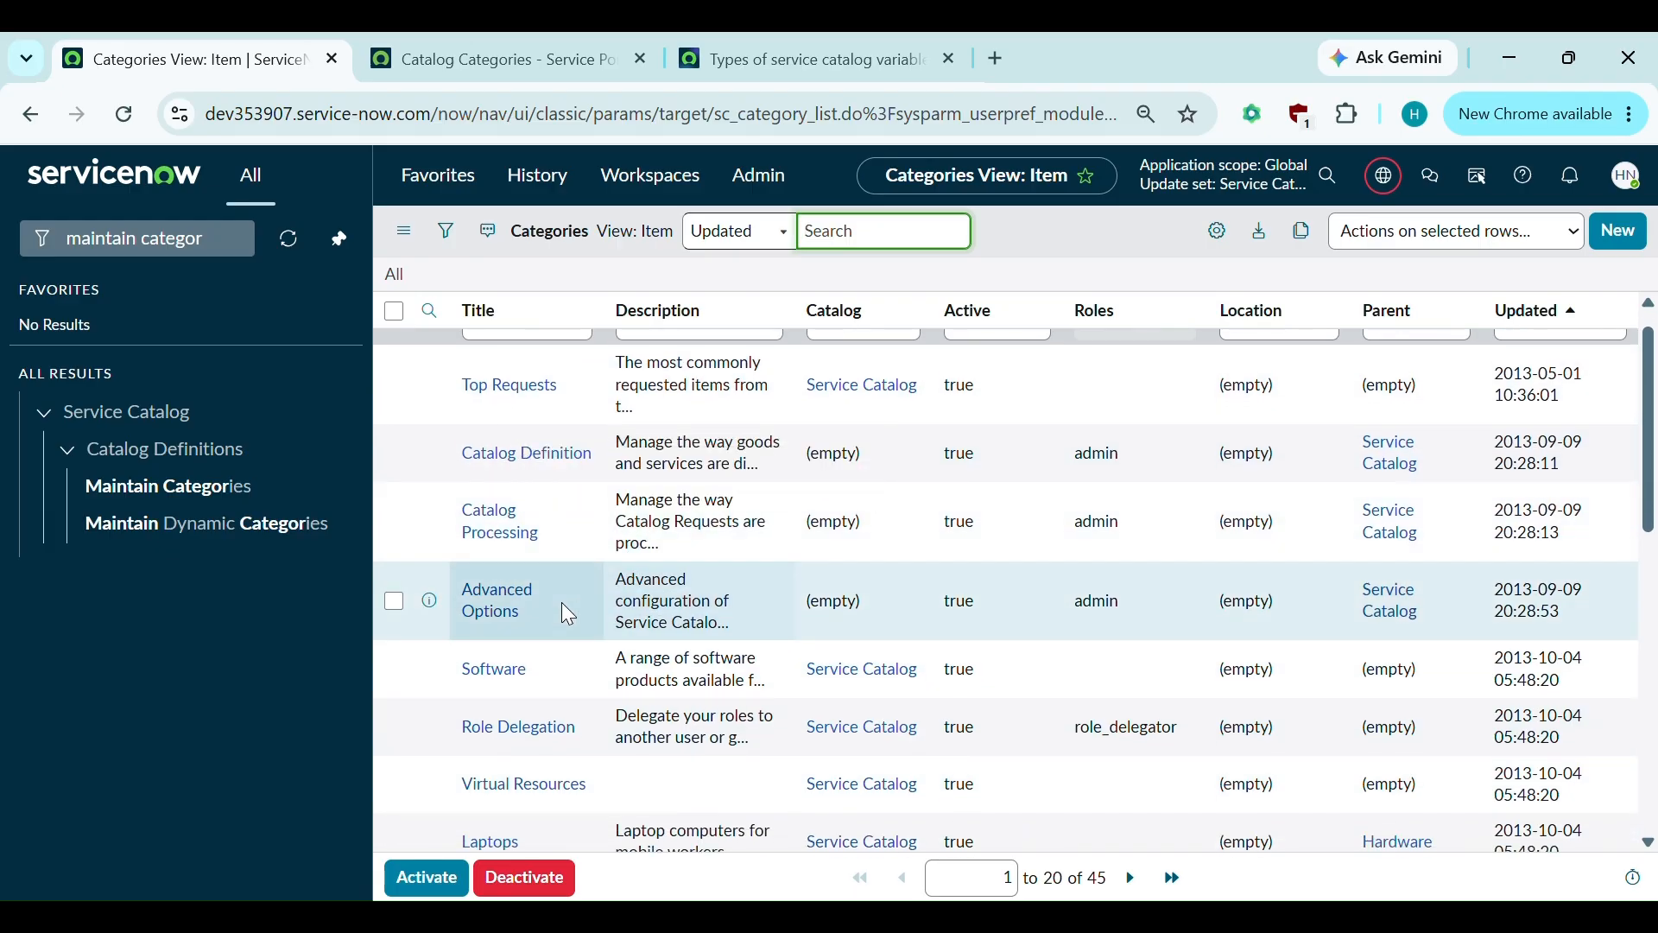
middle_click(481, 679)
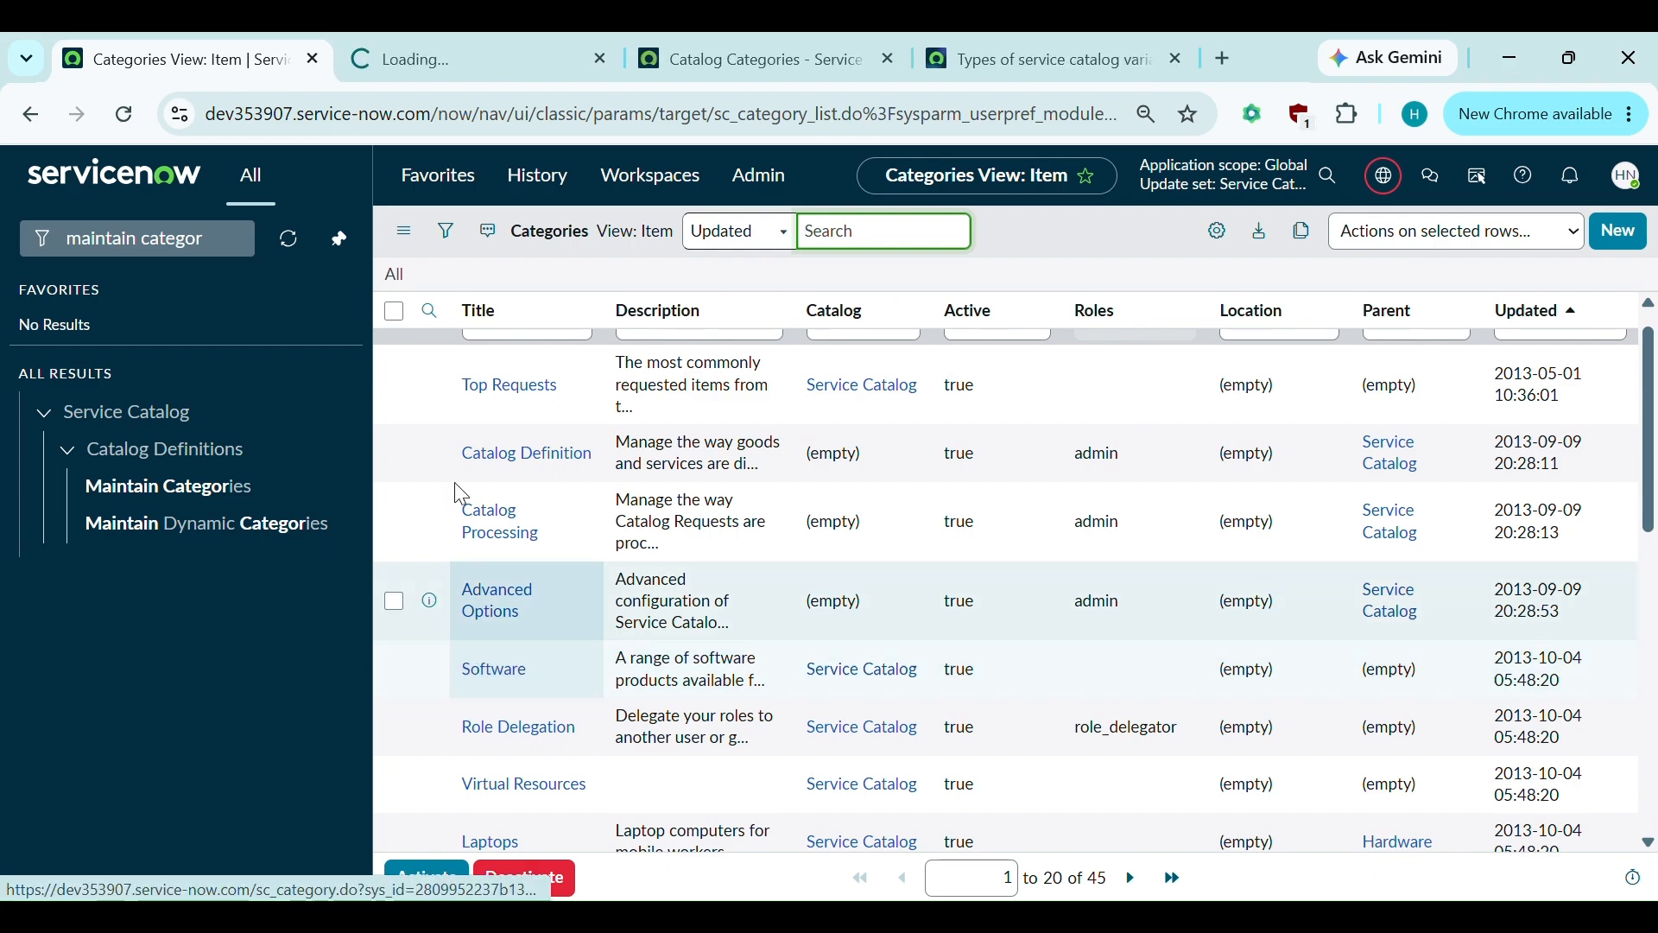
click(437, 60)
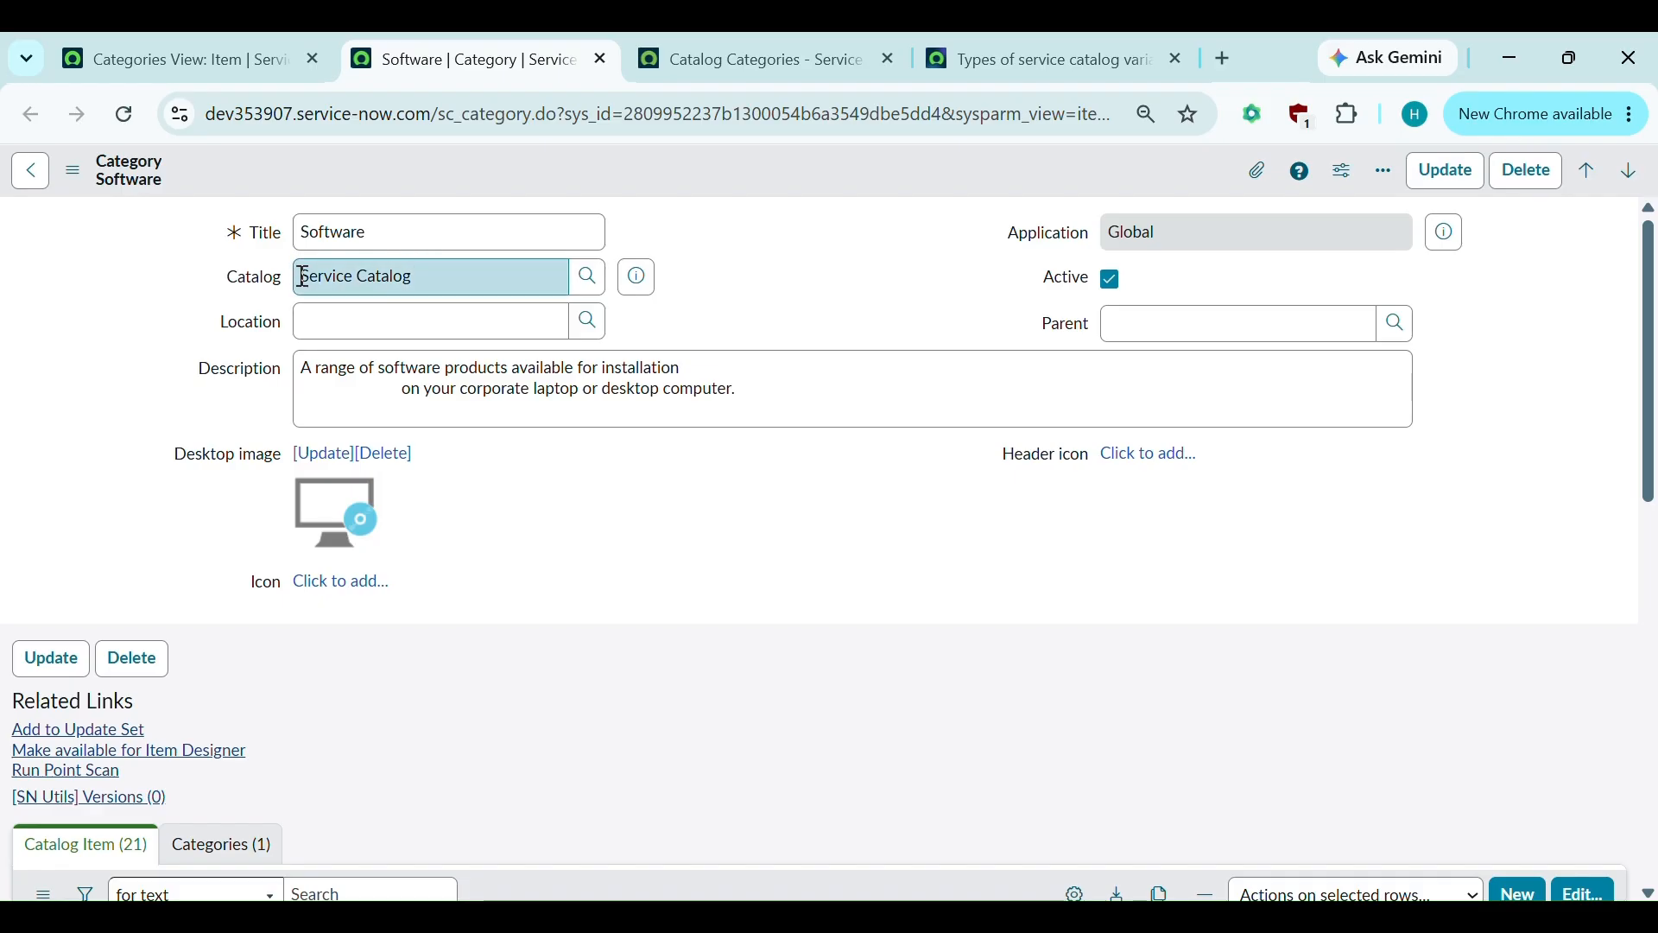
Examine the Catalog field of the Software category record.
drag(304, 277, 435, 274)
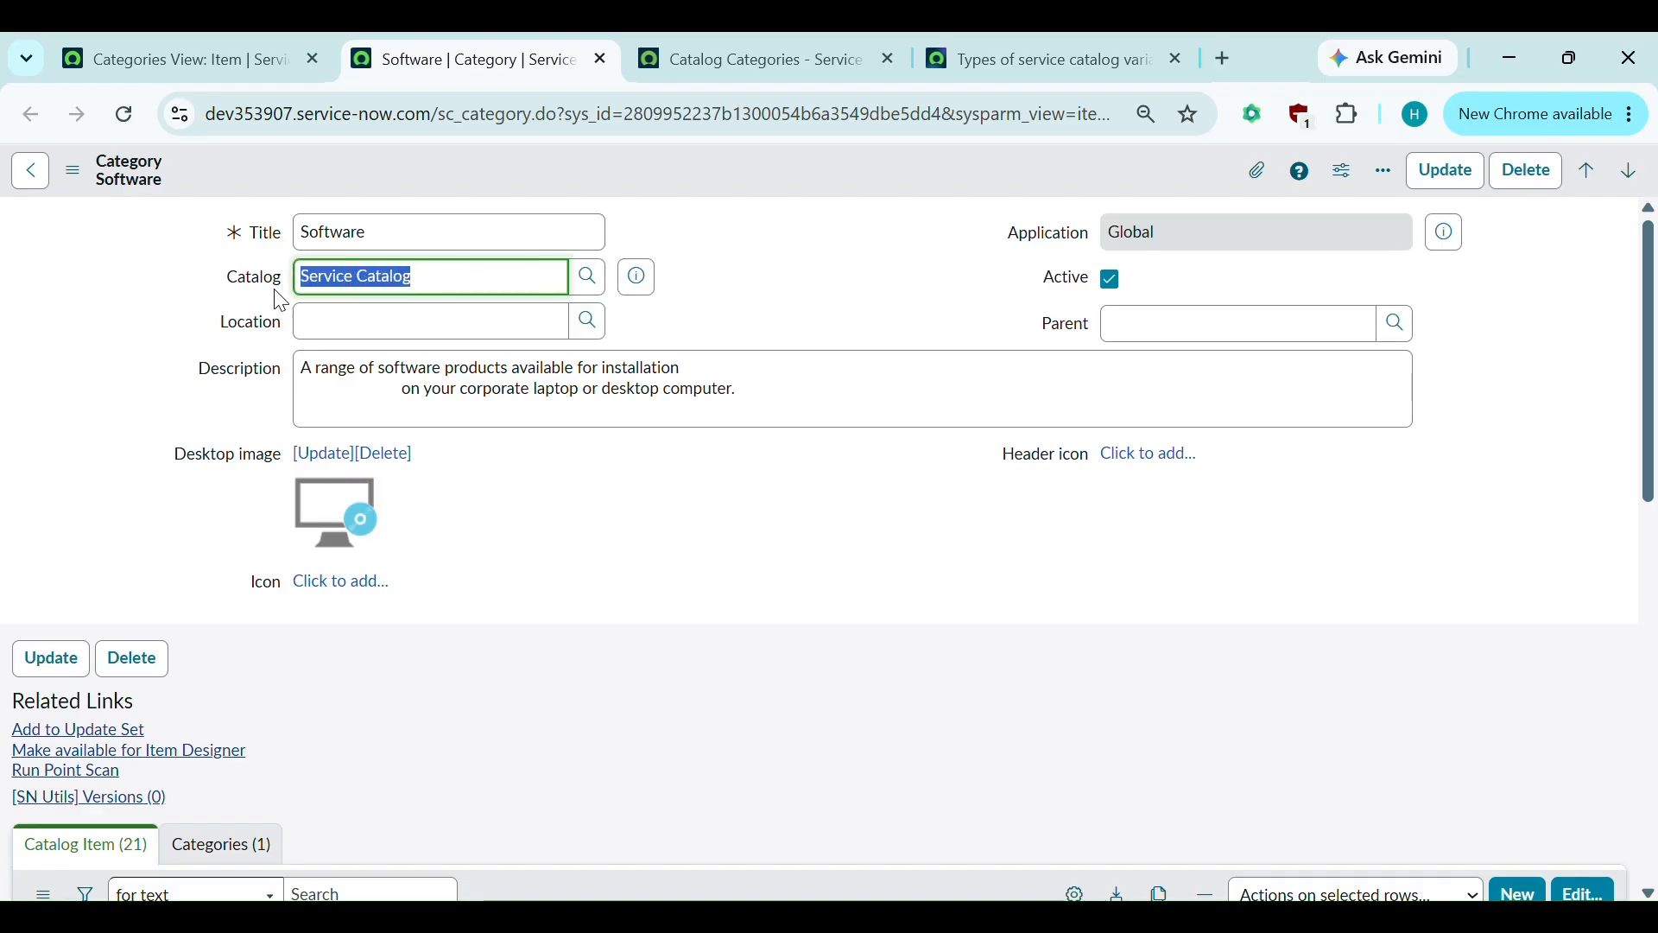
click(248, 280)
click(249, 281)
click(247, 280)
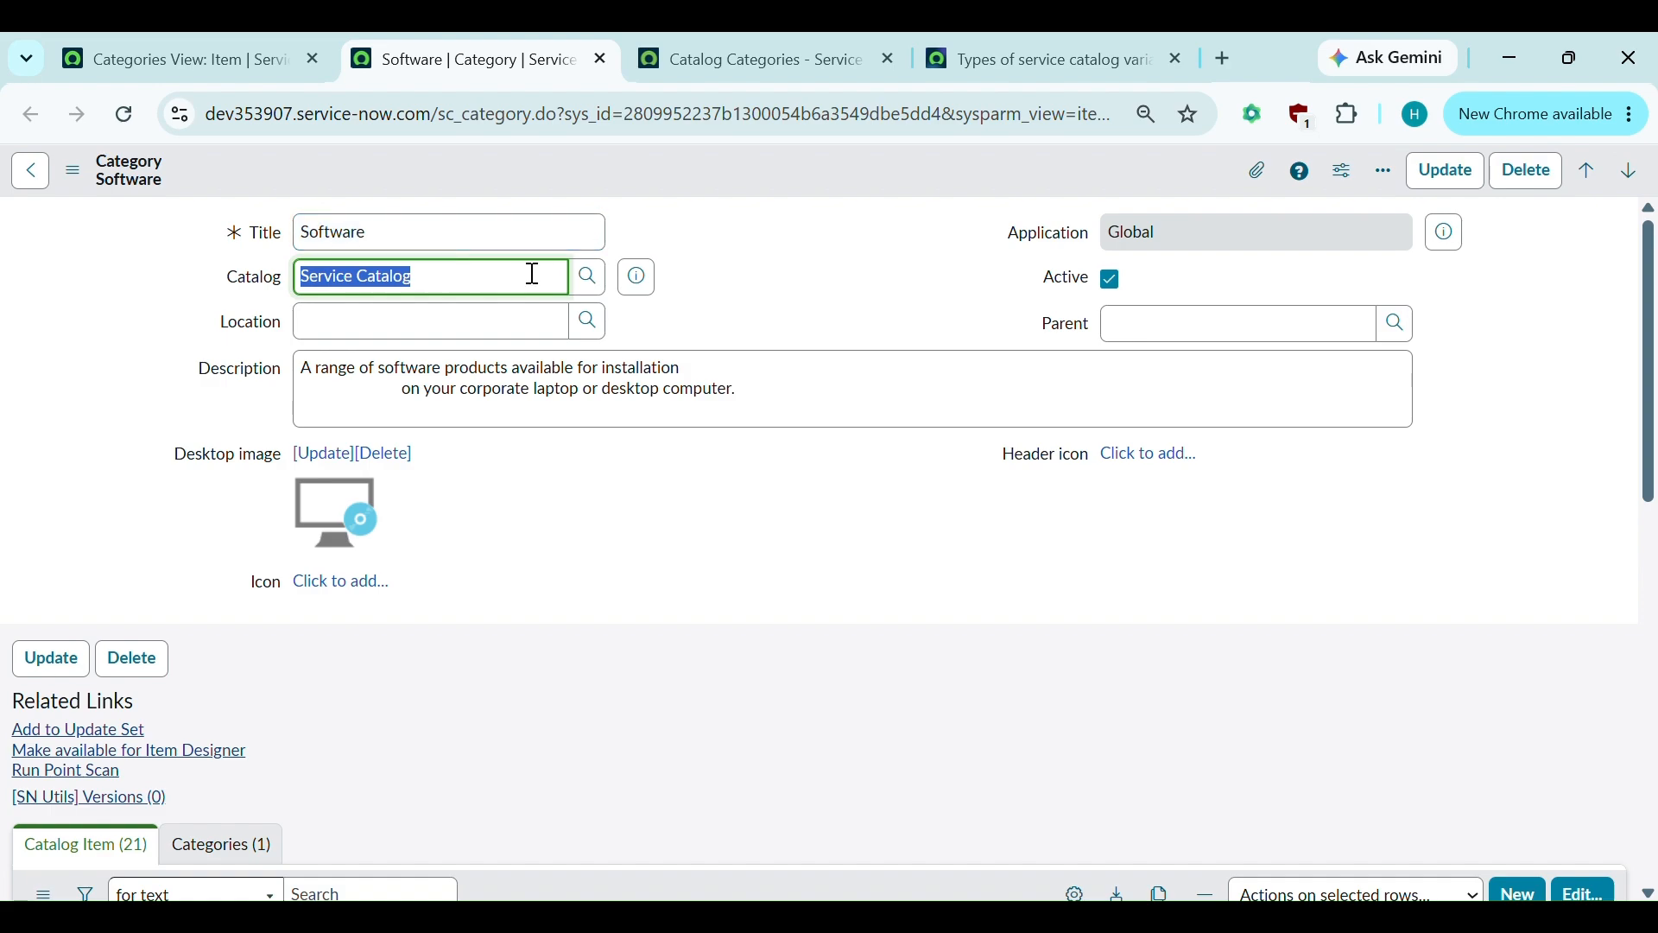
click(237, 345)
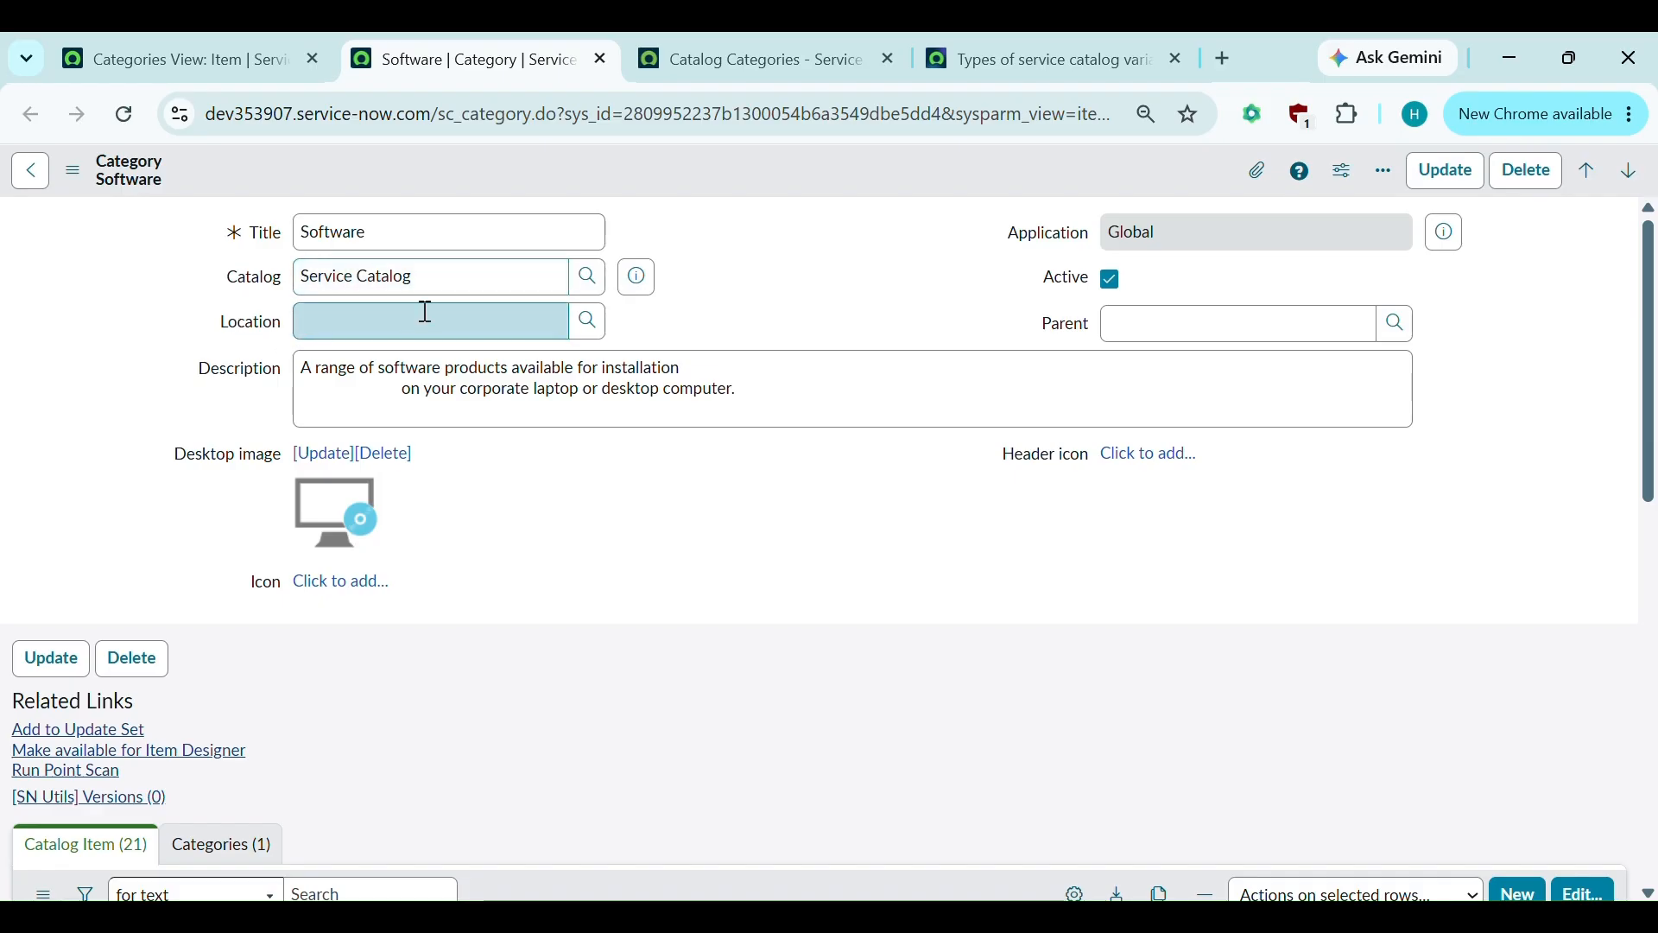
Pick a street-address location for the Software category from the locations hierarchy and clear the Location field again.
click(589, 325)
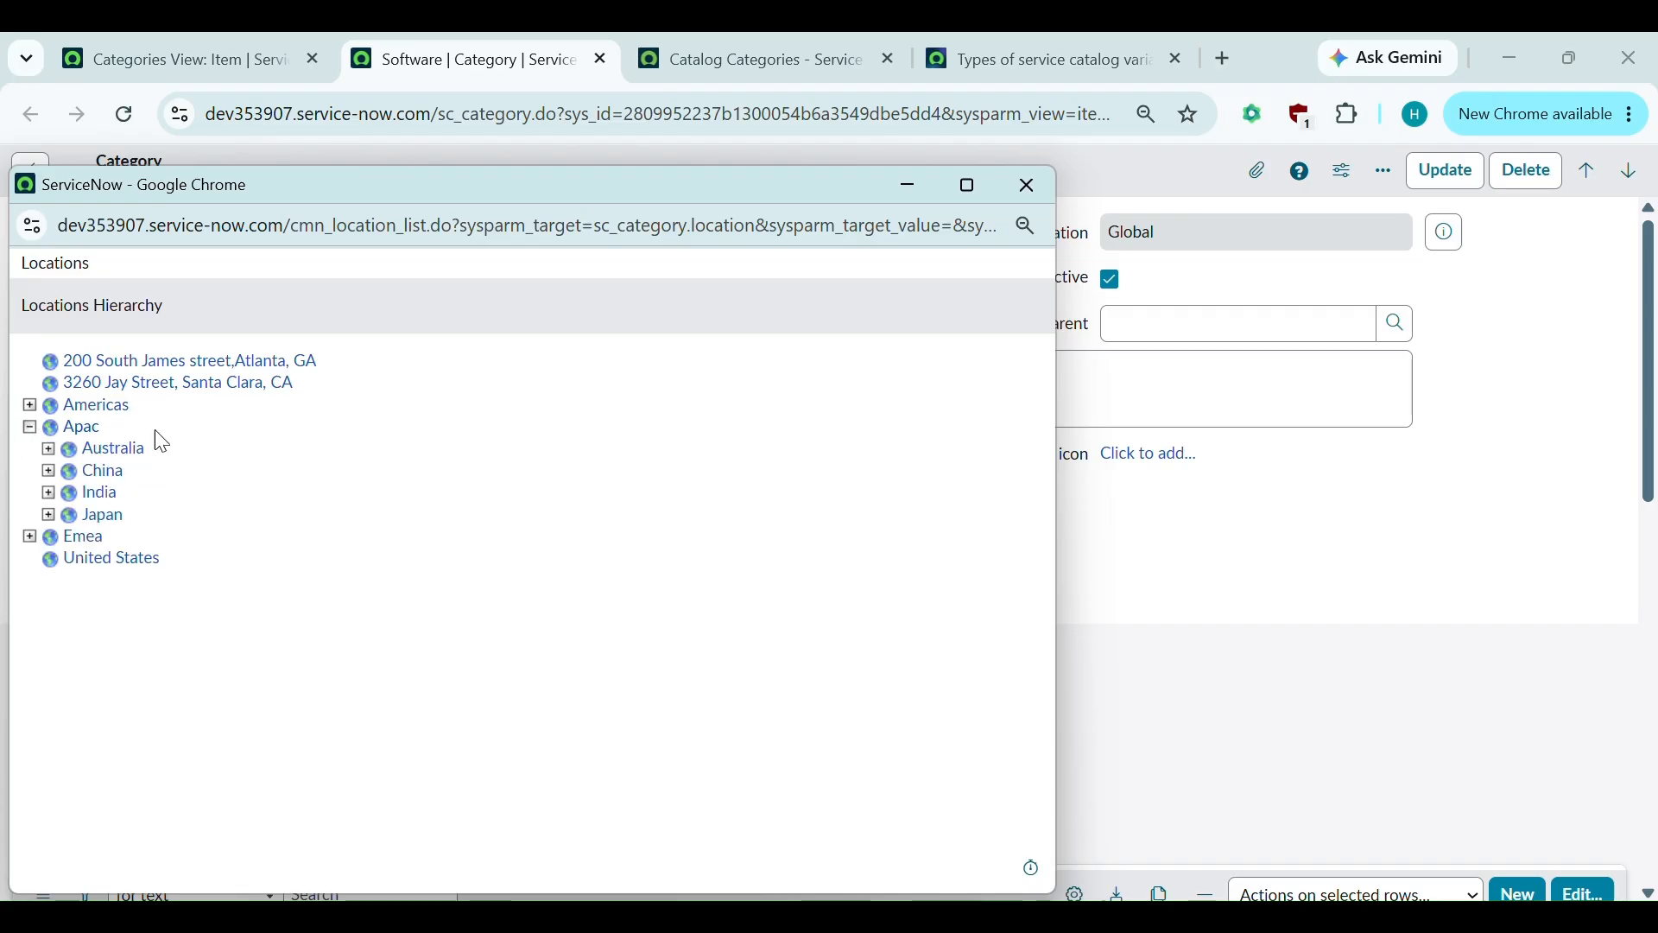
click(177, 361)
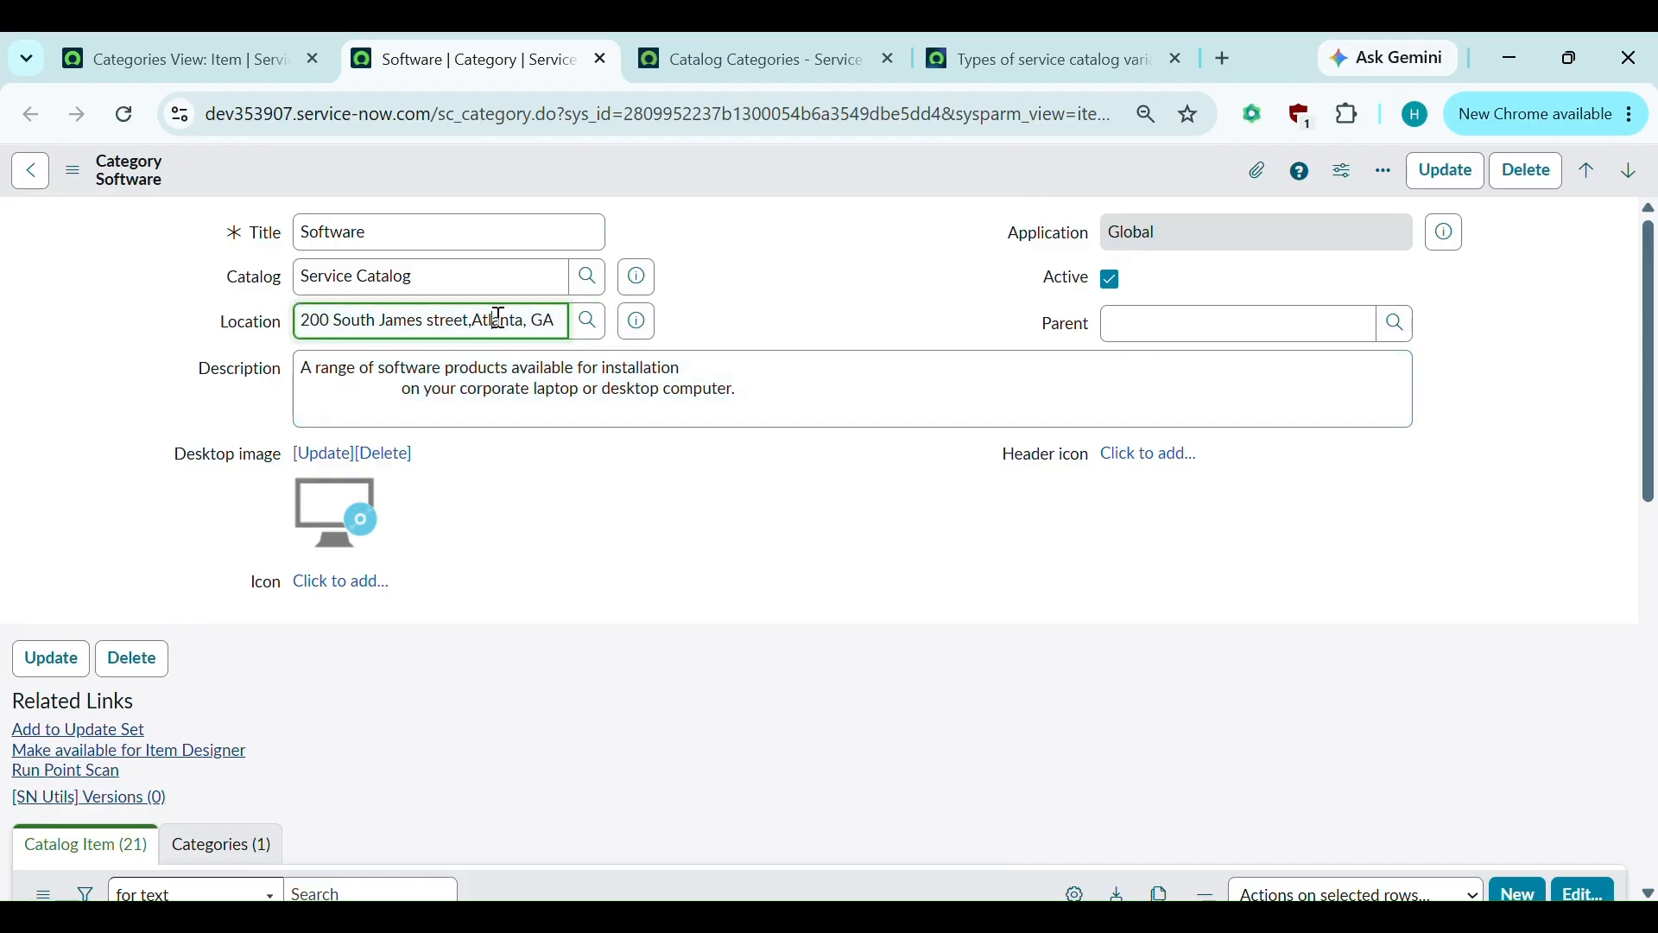
key(ctrl+a)
key(BackSpace)
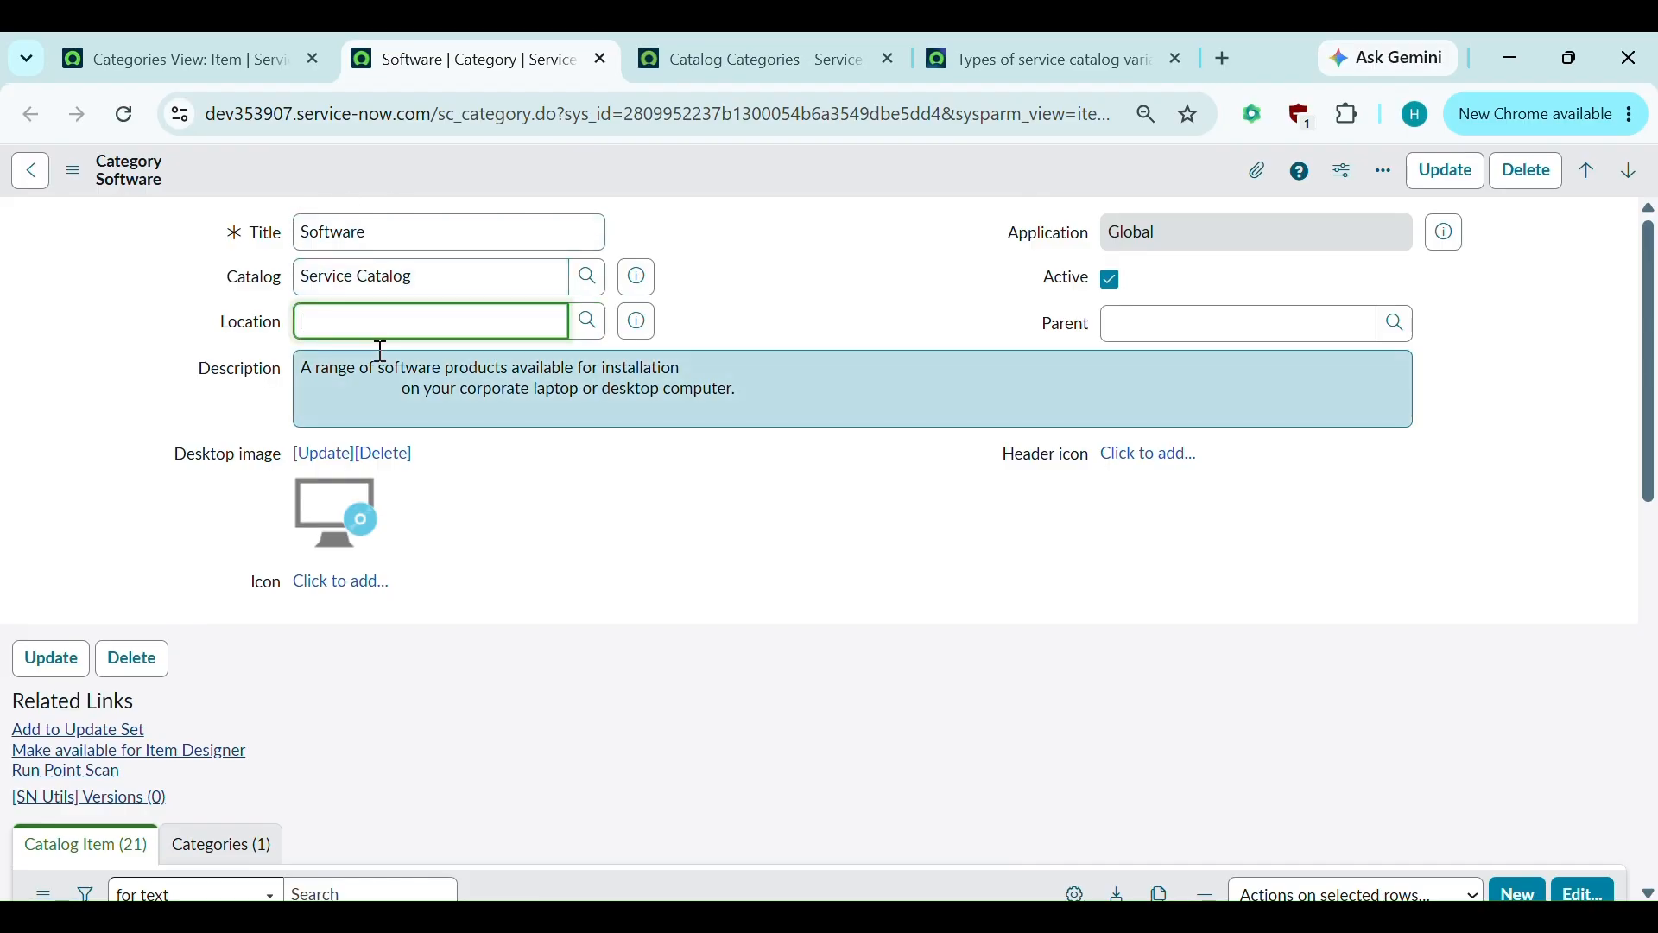
click(677, 507)
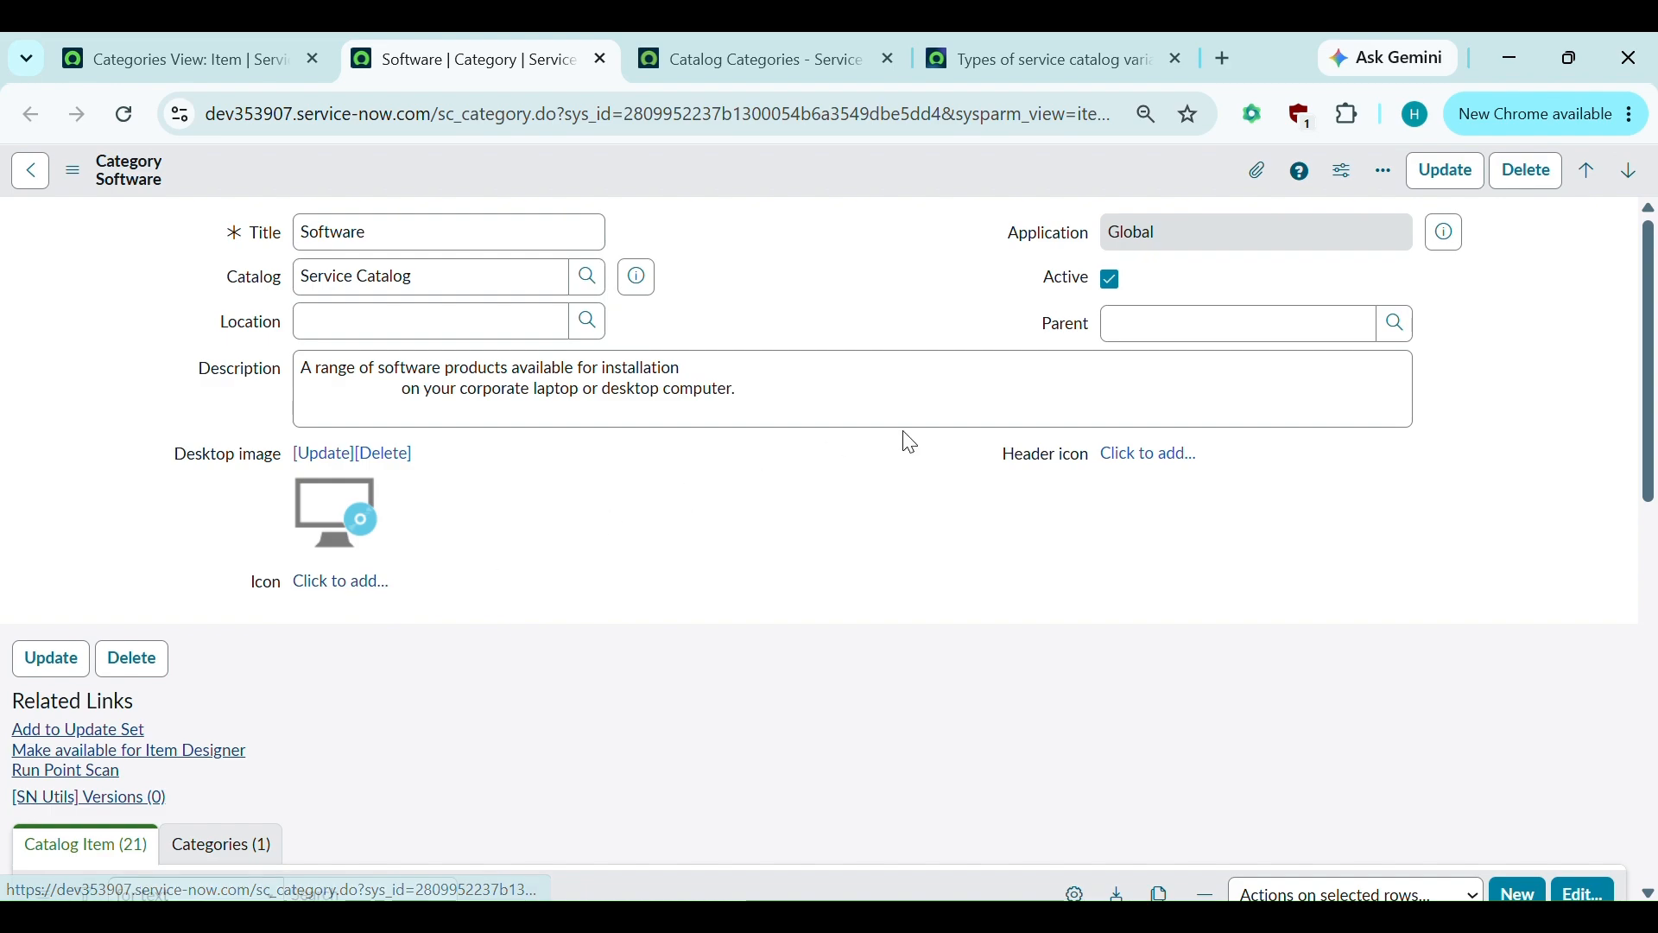
Examine the Software category's Parent field and its related lists of catalog items and child categories.
click(1178, 337)
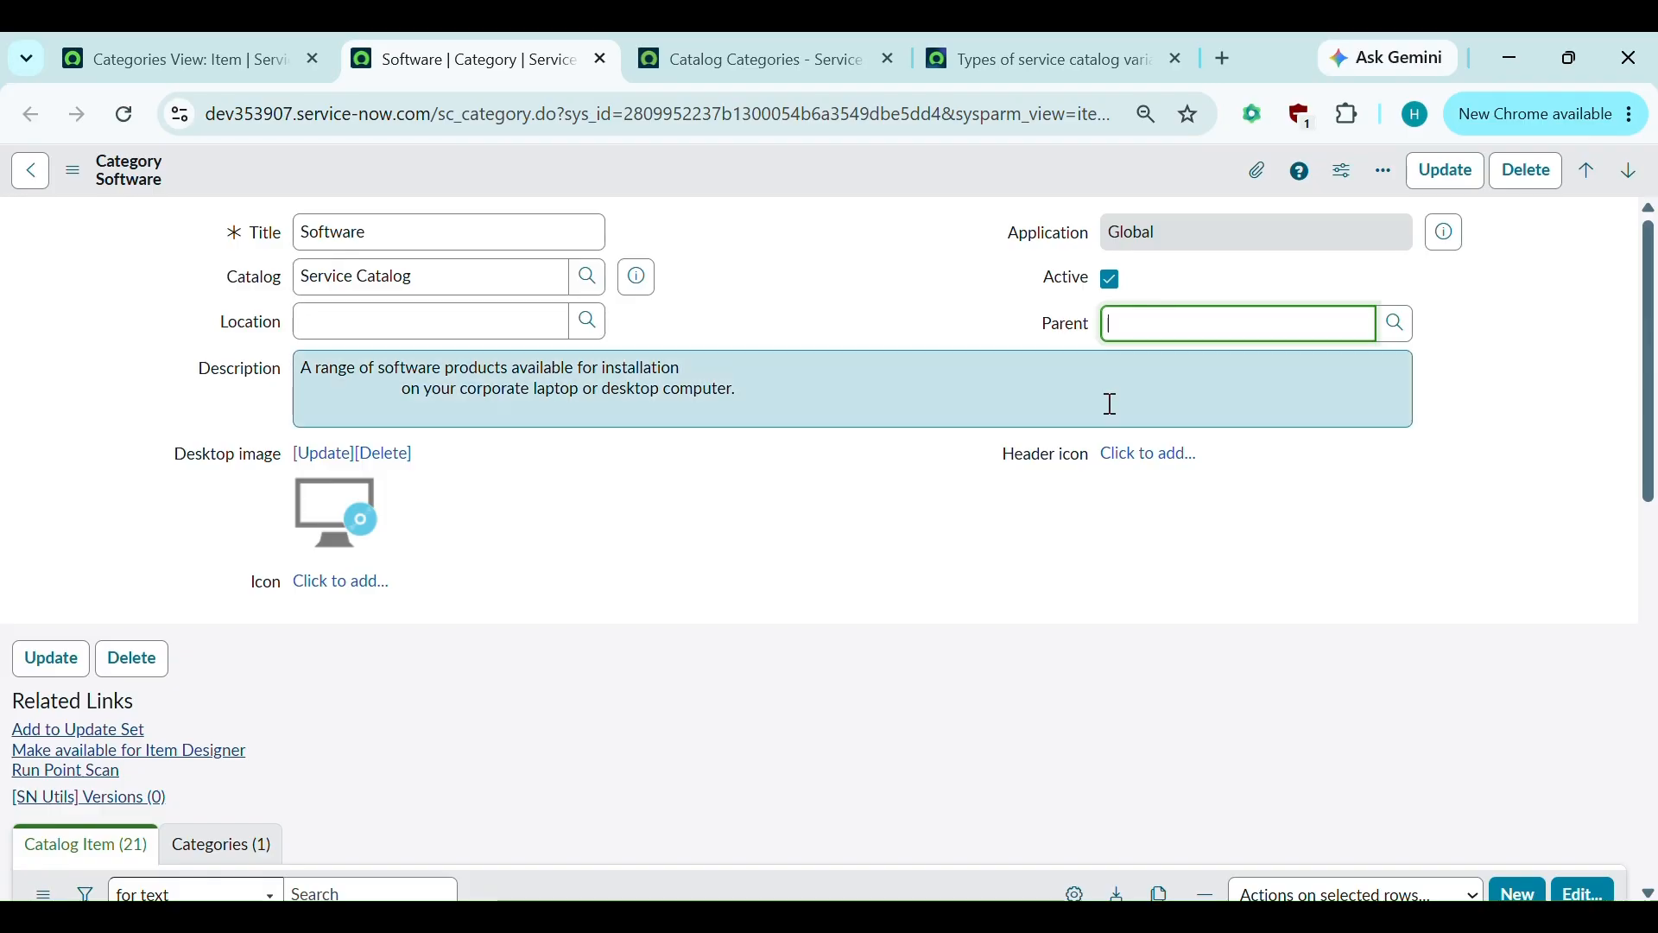
scroll(879, 623, down, 1)
scroll(876, 620, down, 3)
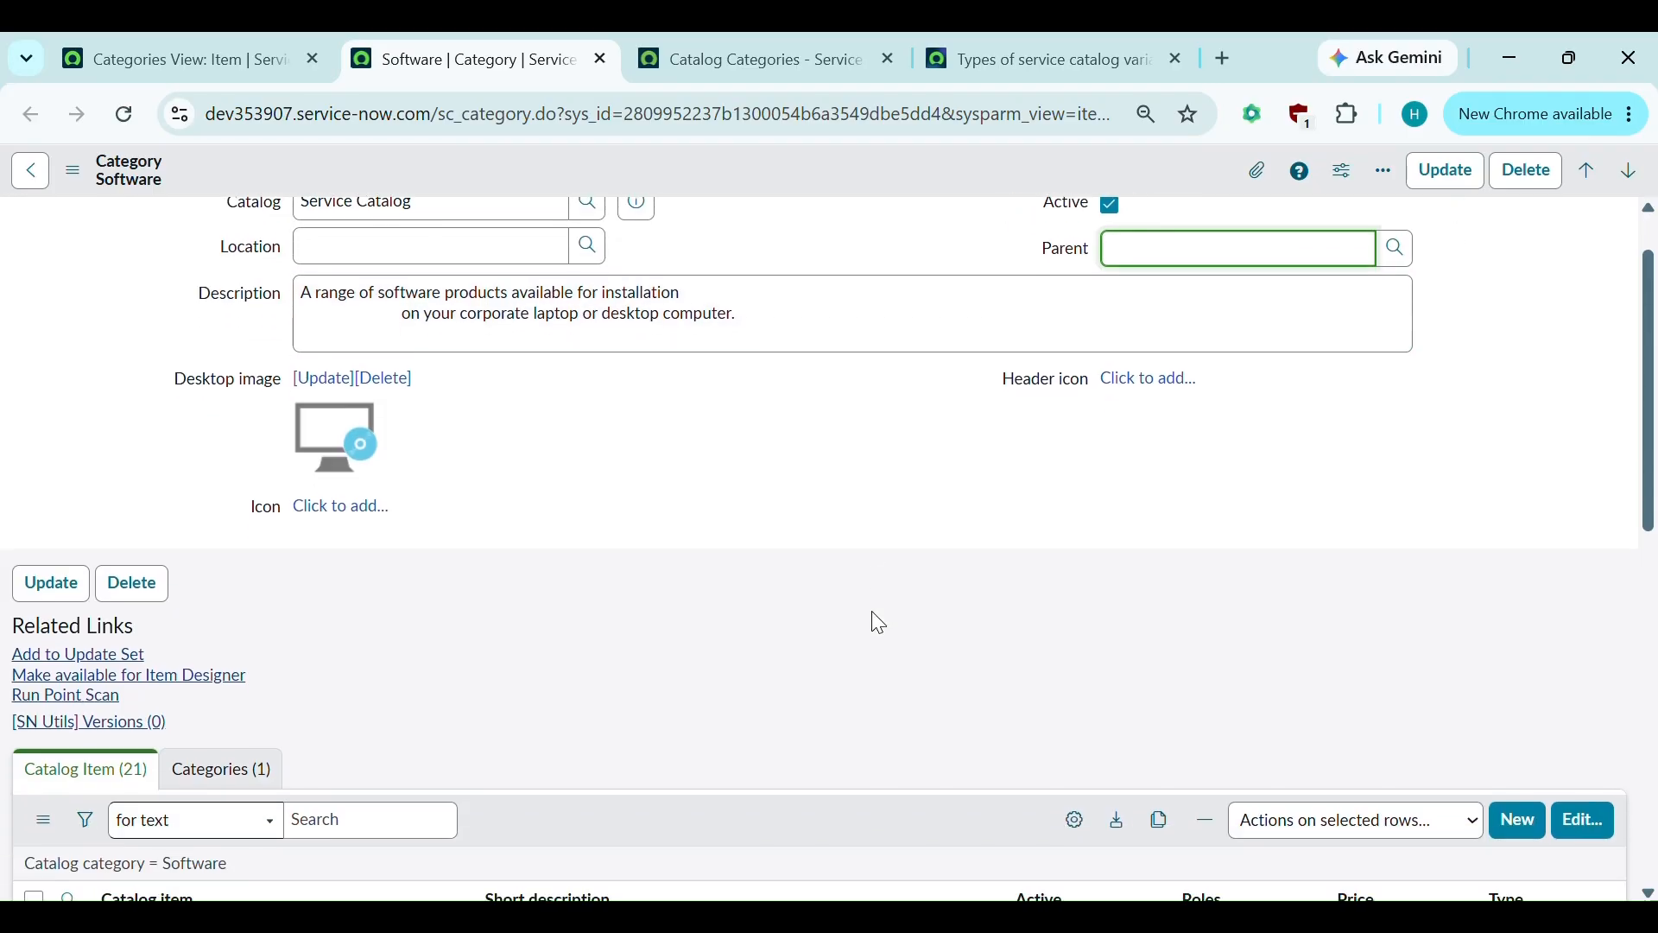
scroll(873, 618, up, 4)
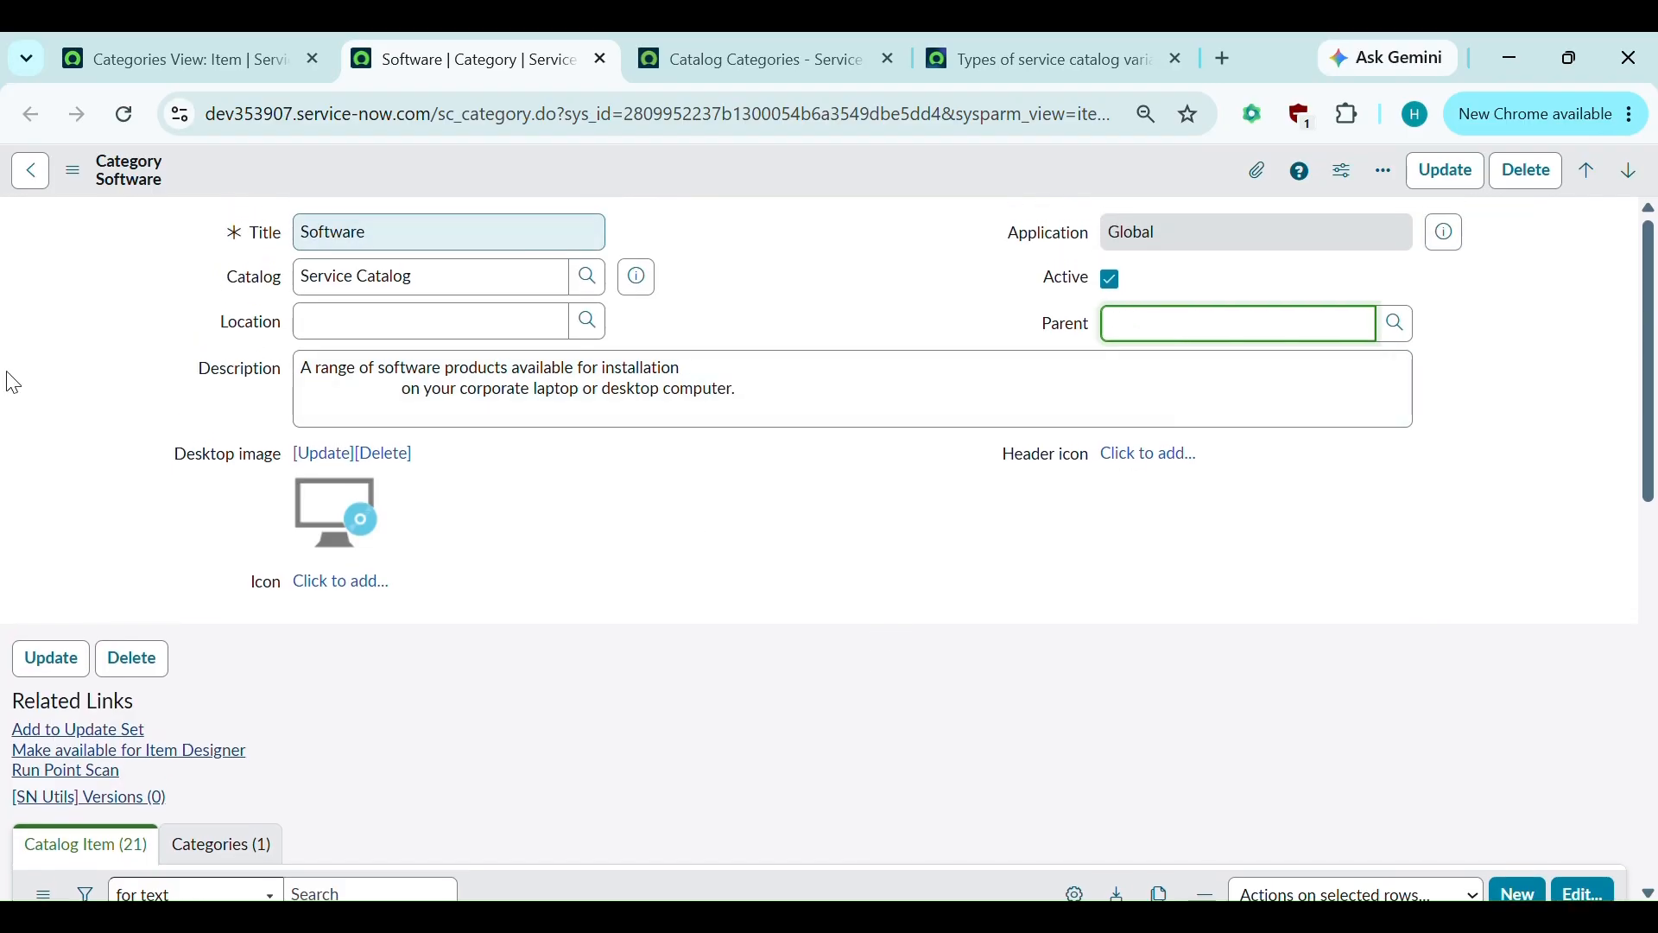
scroll(821, 558, down, 3)
scroll(827, 561, down, 4)
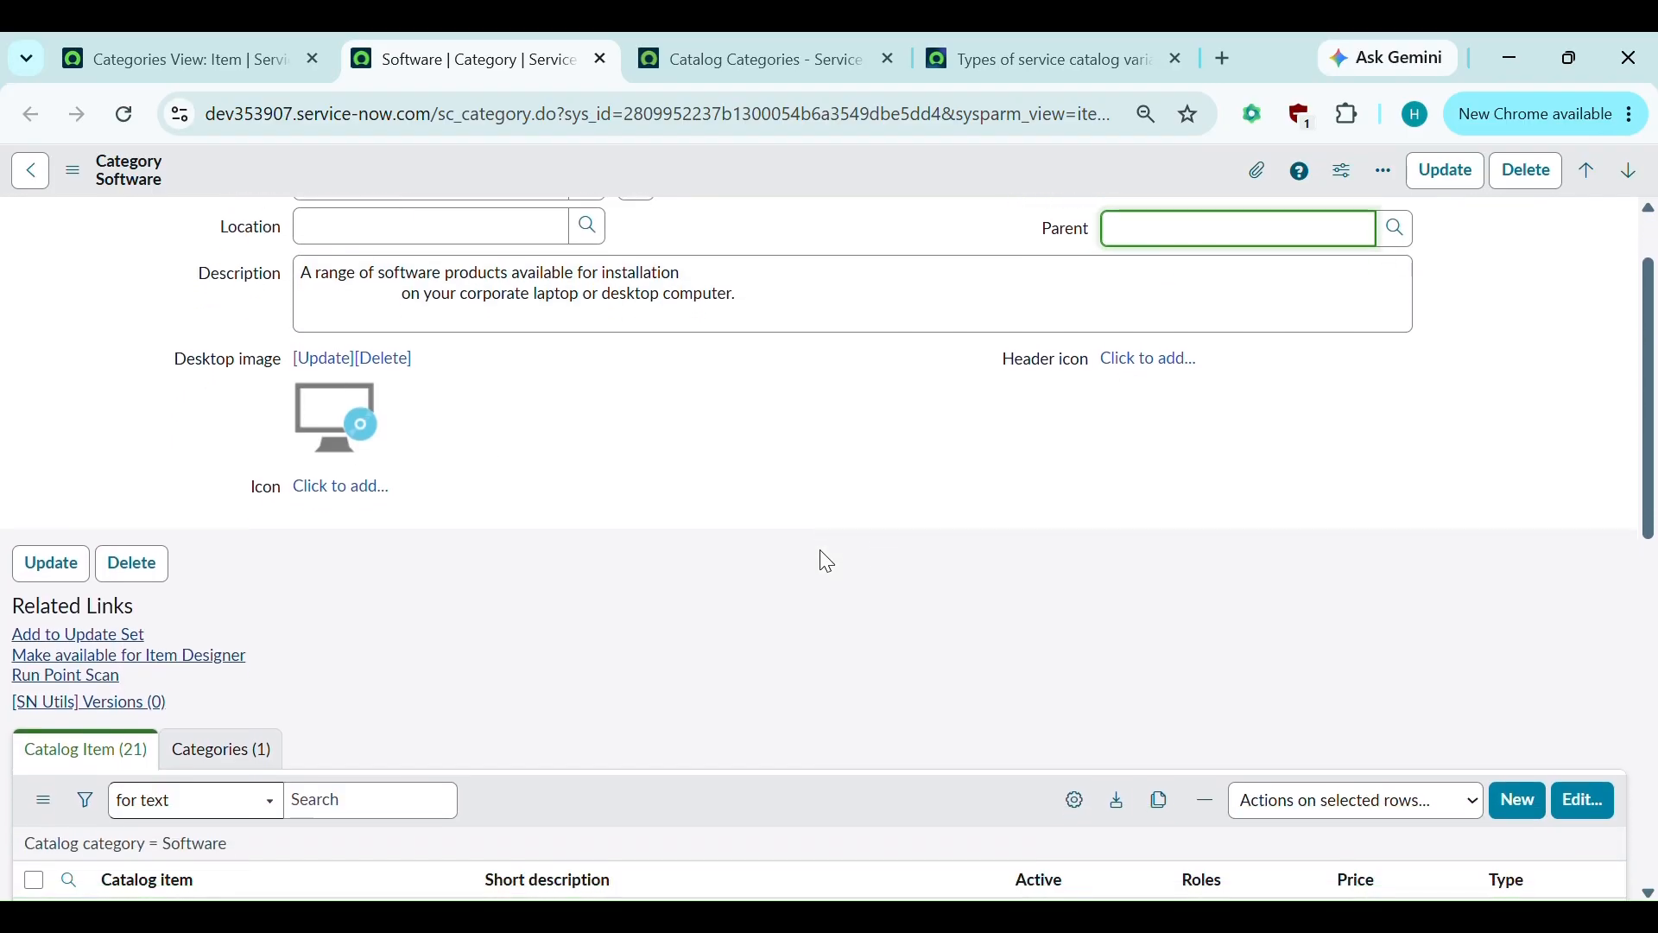
scroll(824, 559, down, 8)
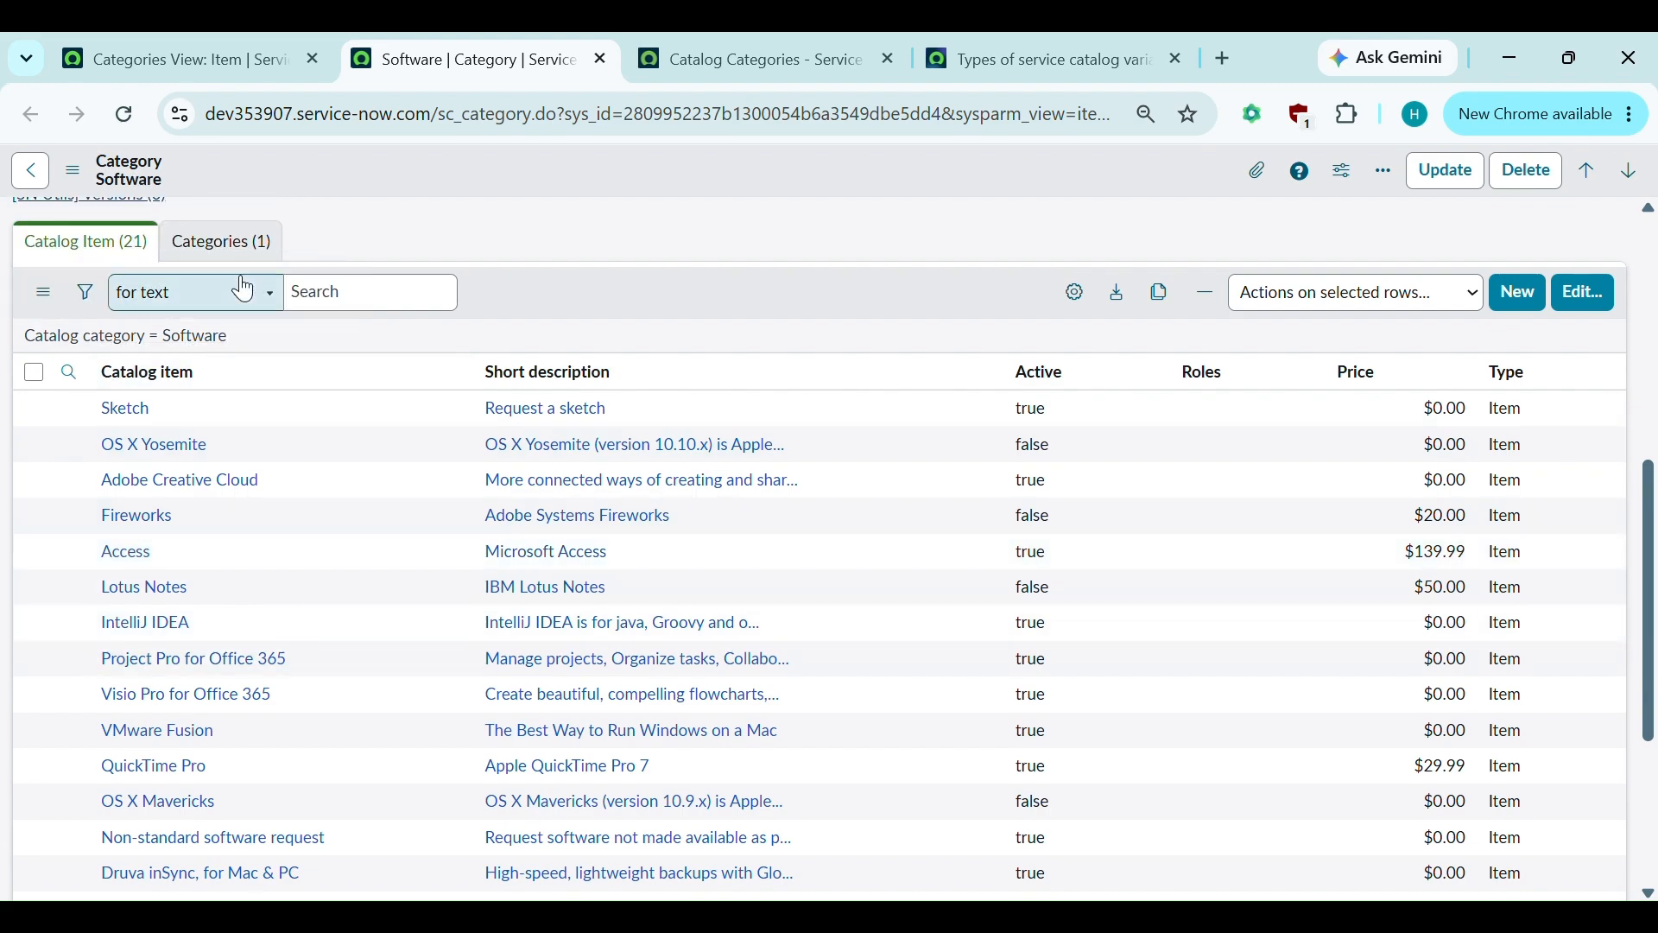
click(227, 243)
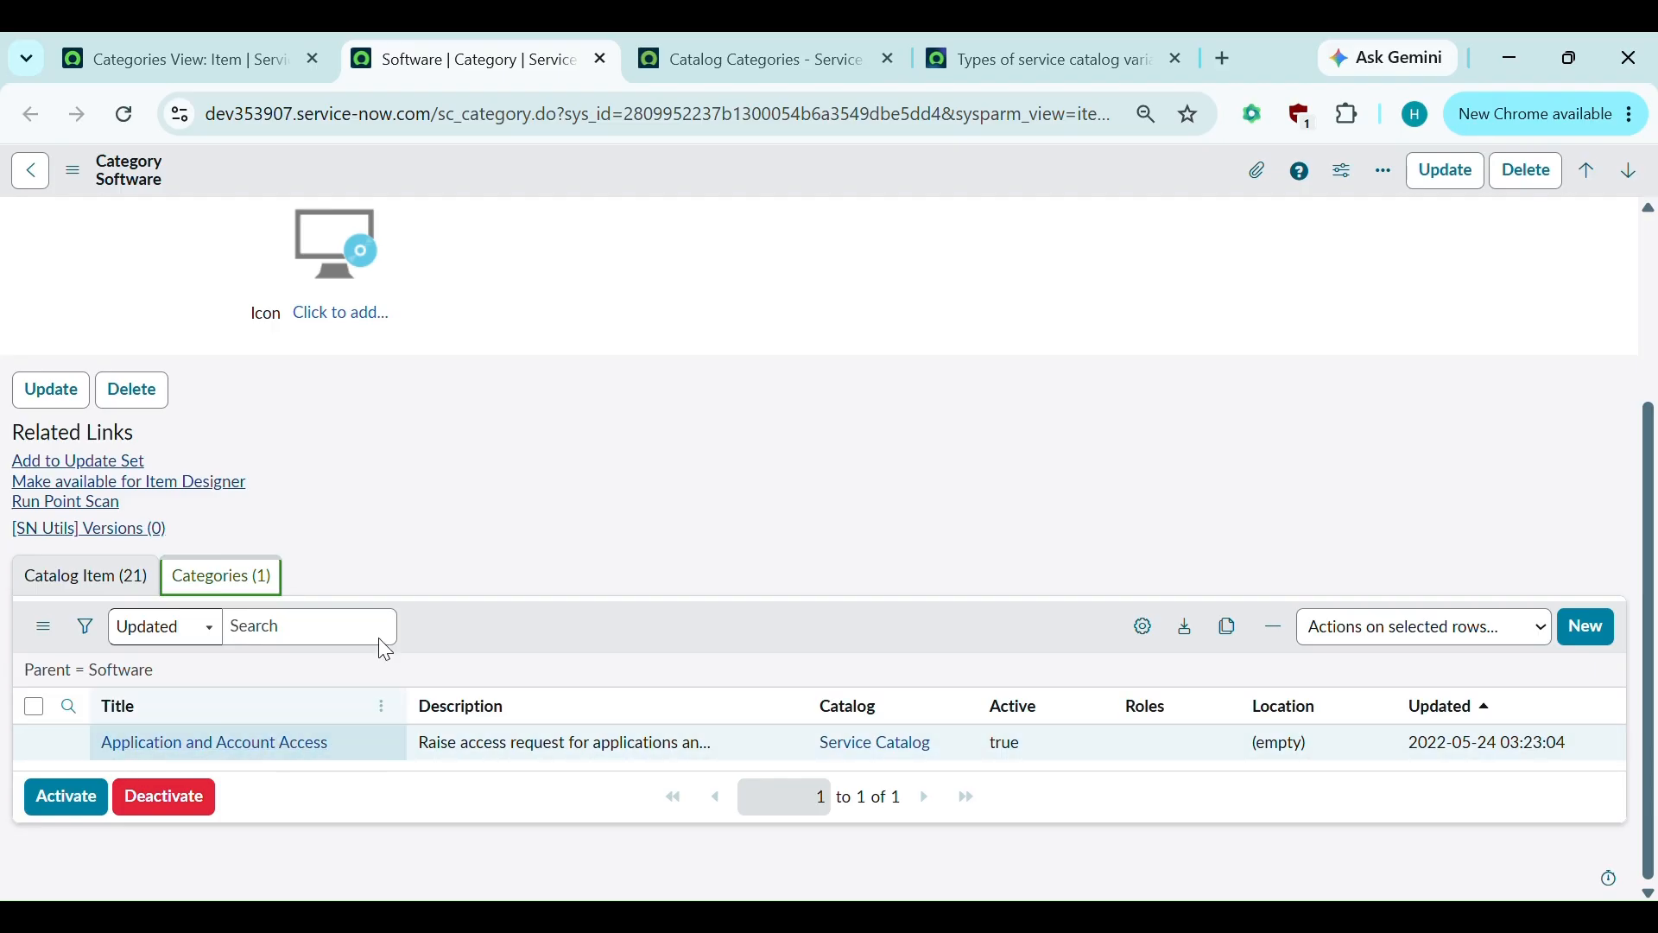
Expand Software among the Service Portal's catalog categories to view its subcategory.
click(648, 59)
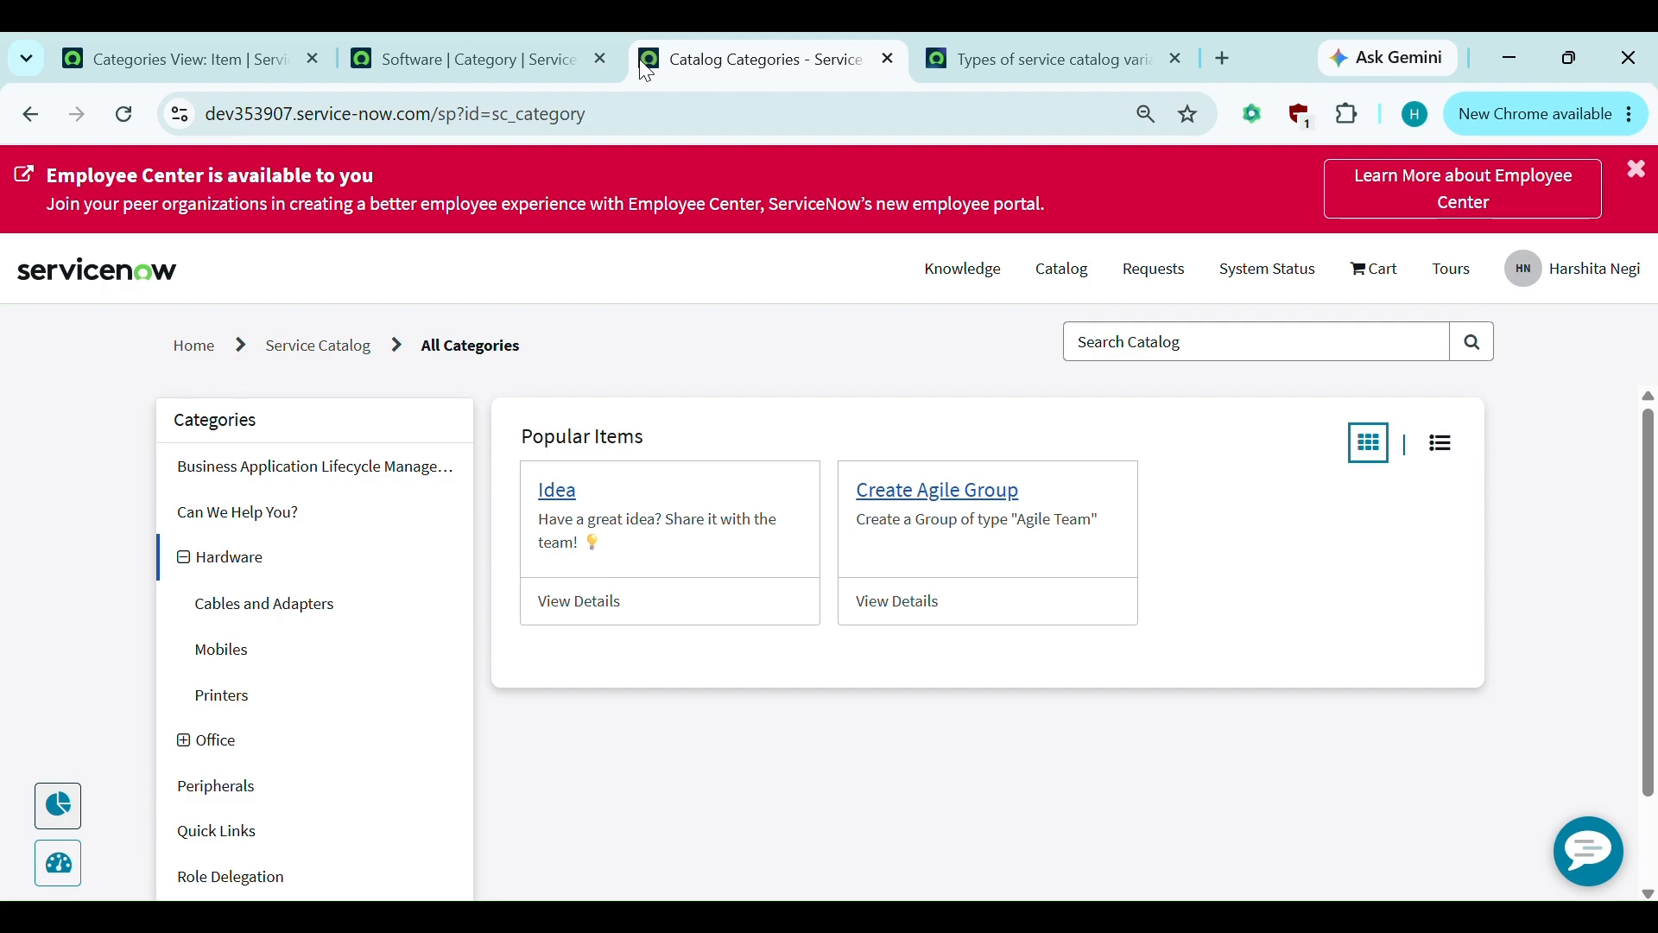
scroll(181, 641, down, 1)
scroll(181, 641, down, 1)
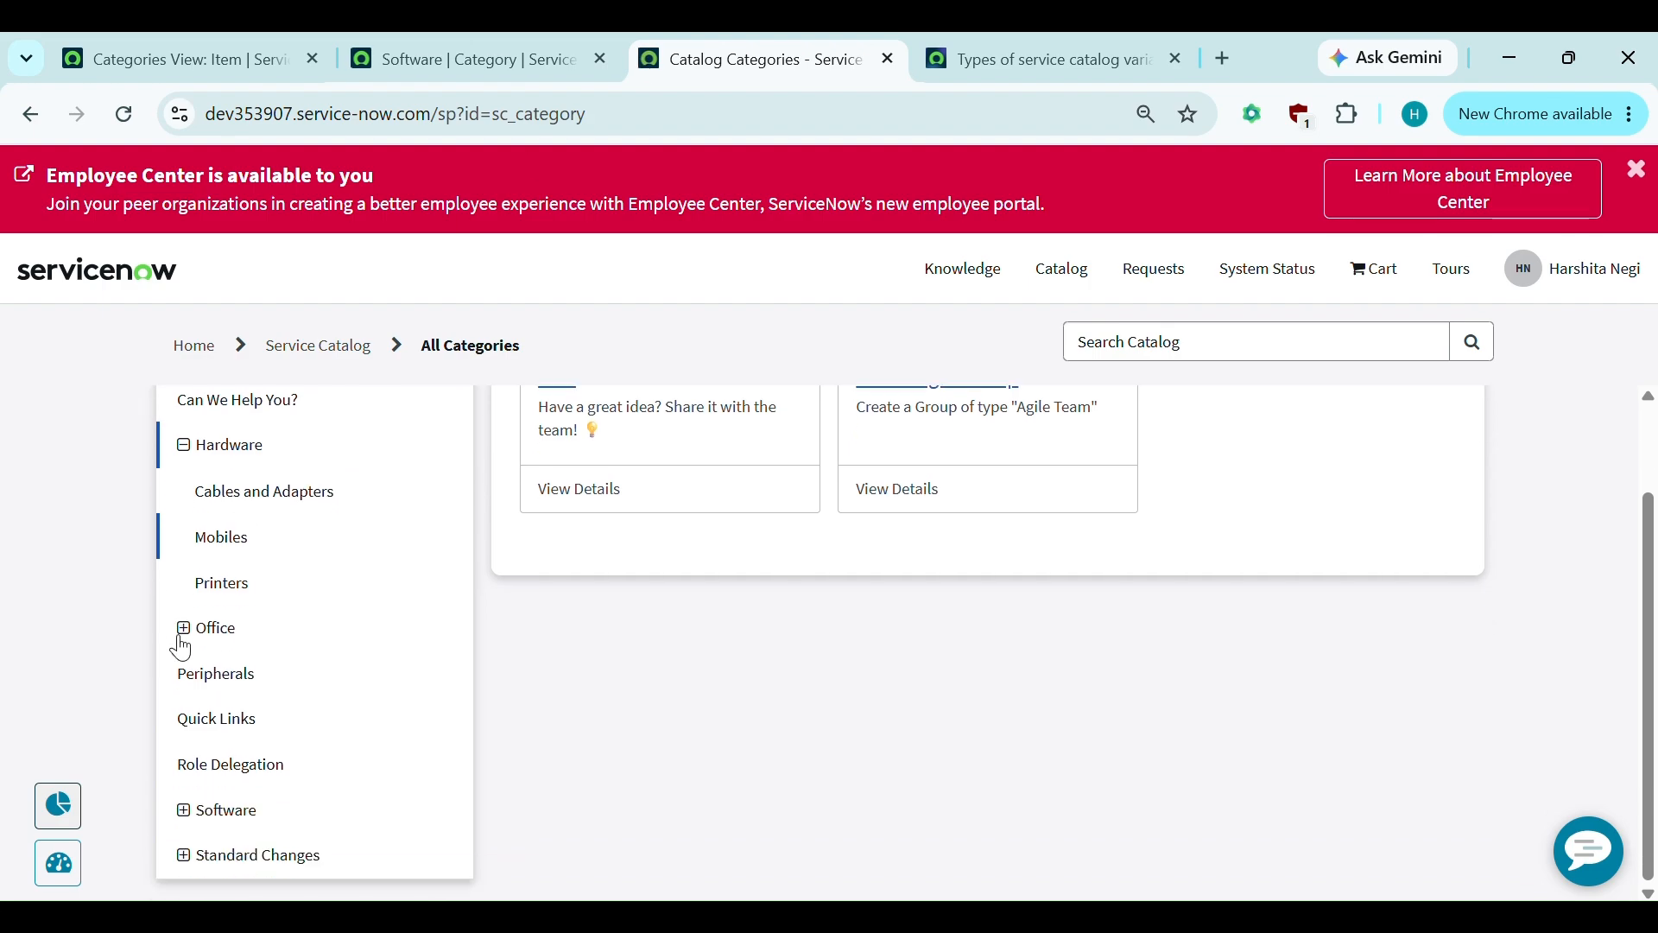
click(185, 812)
scroll(340, 814, down, 1)
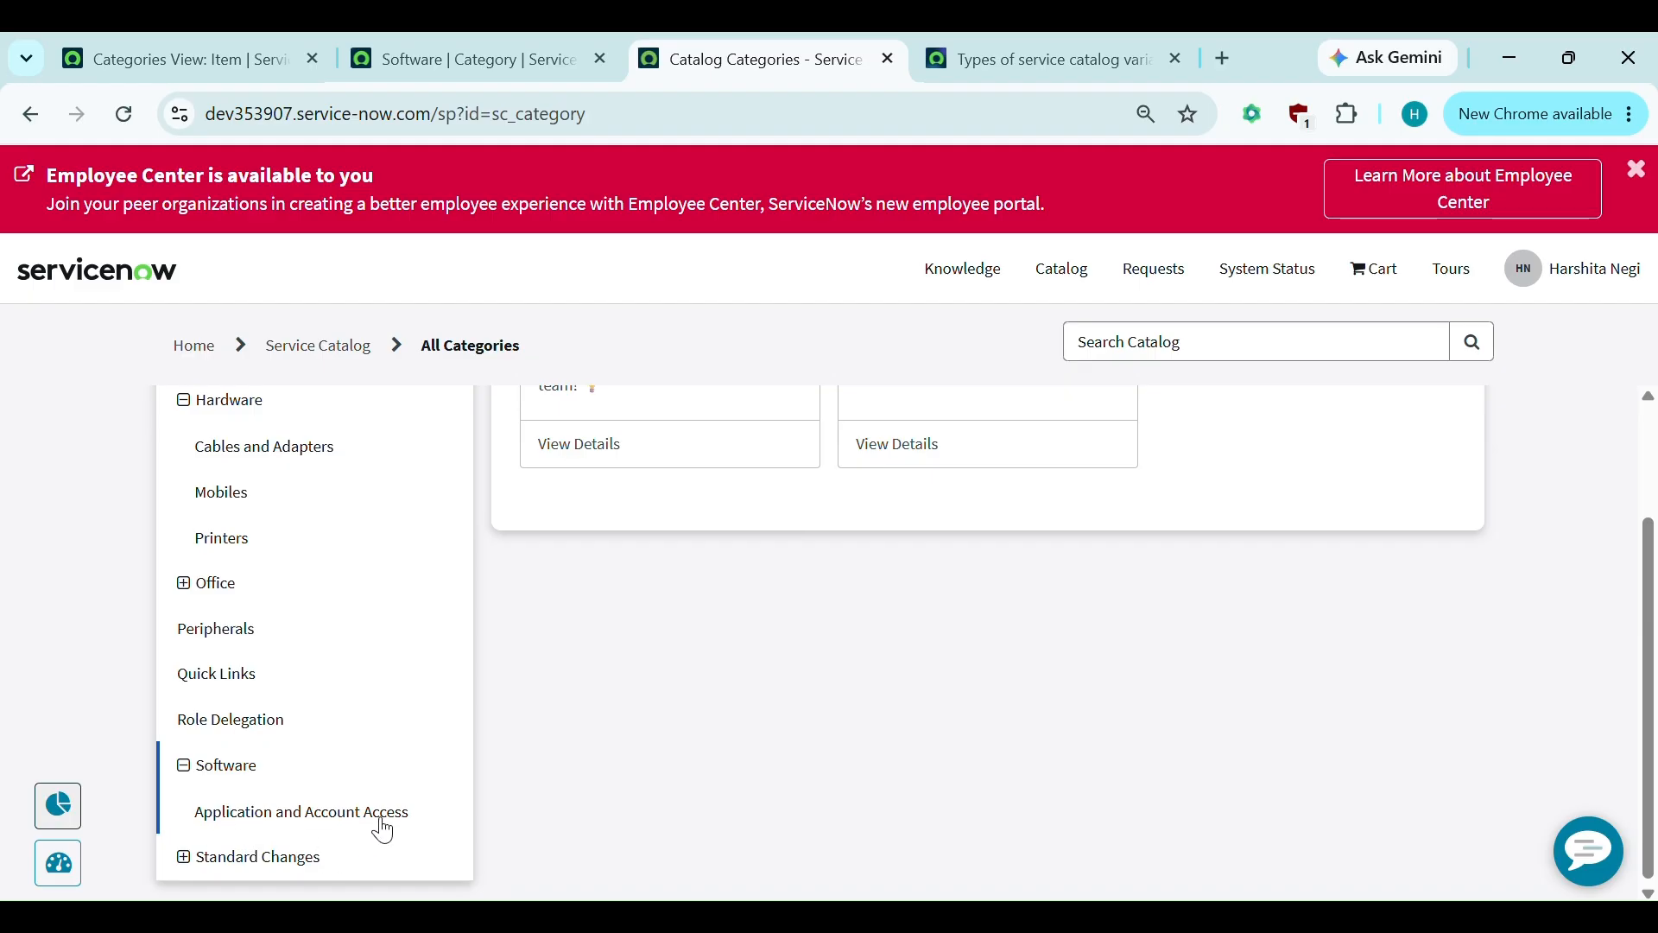
scroll(383, 830, up, 3)
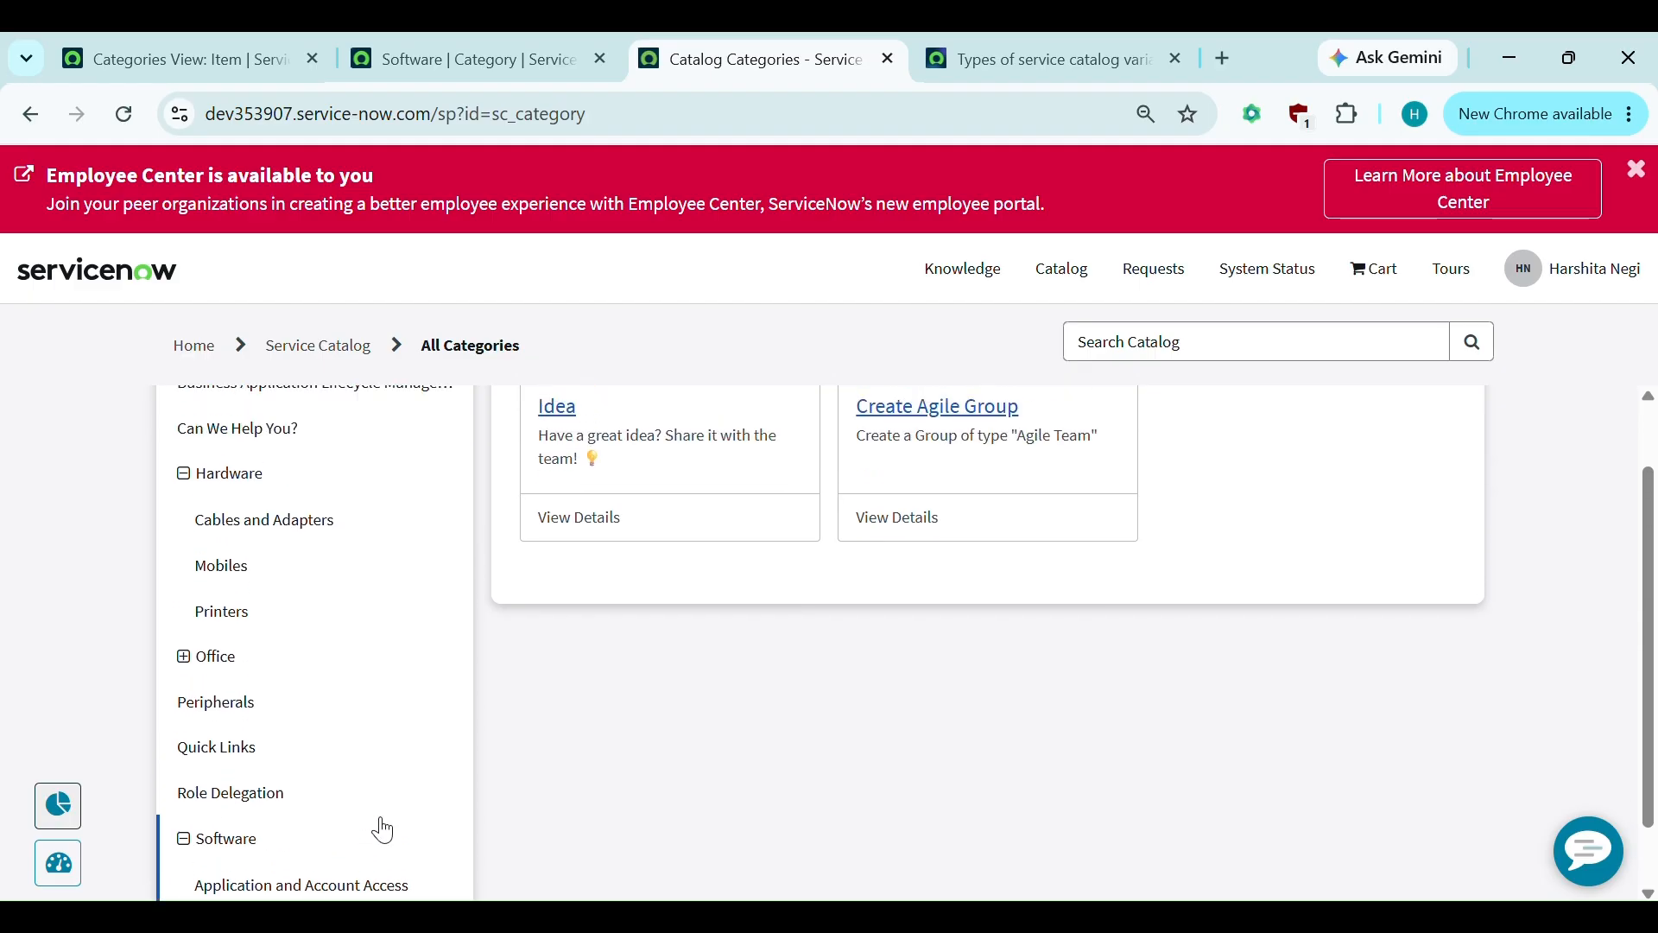
Go back to the Categories list and open a blank record for a new category.
click(490, 50)
scroll(717, 562, up, 3)
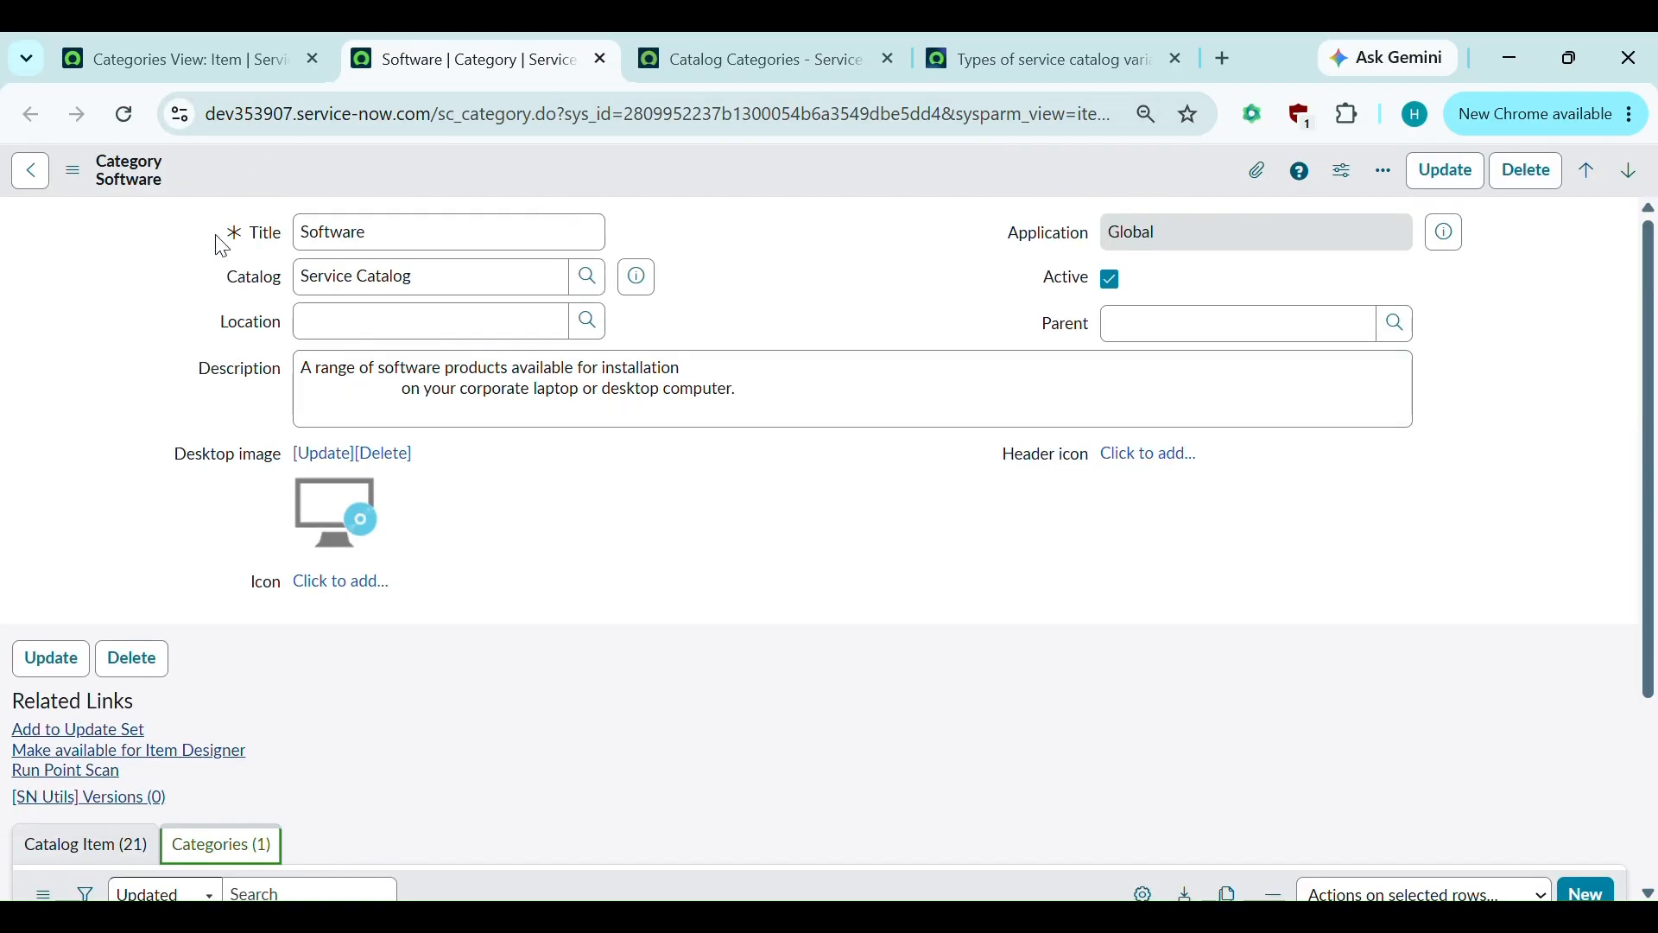
click(191, 44)
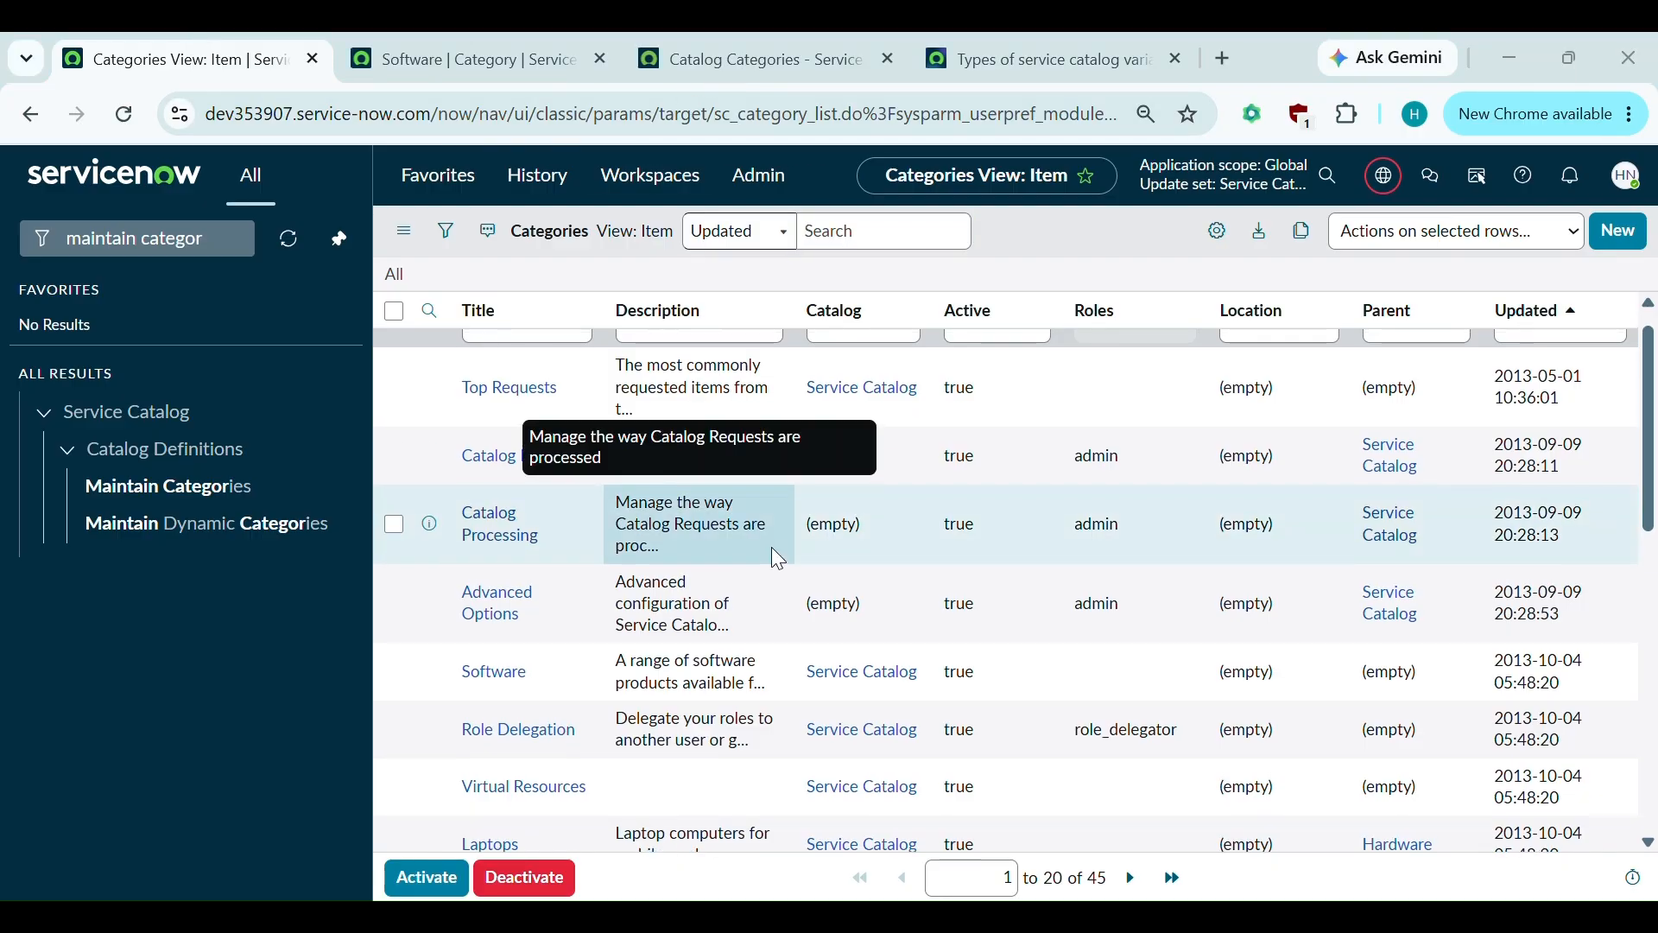
scroll(788, 542, up, 1)
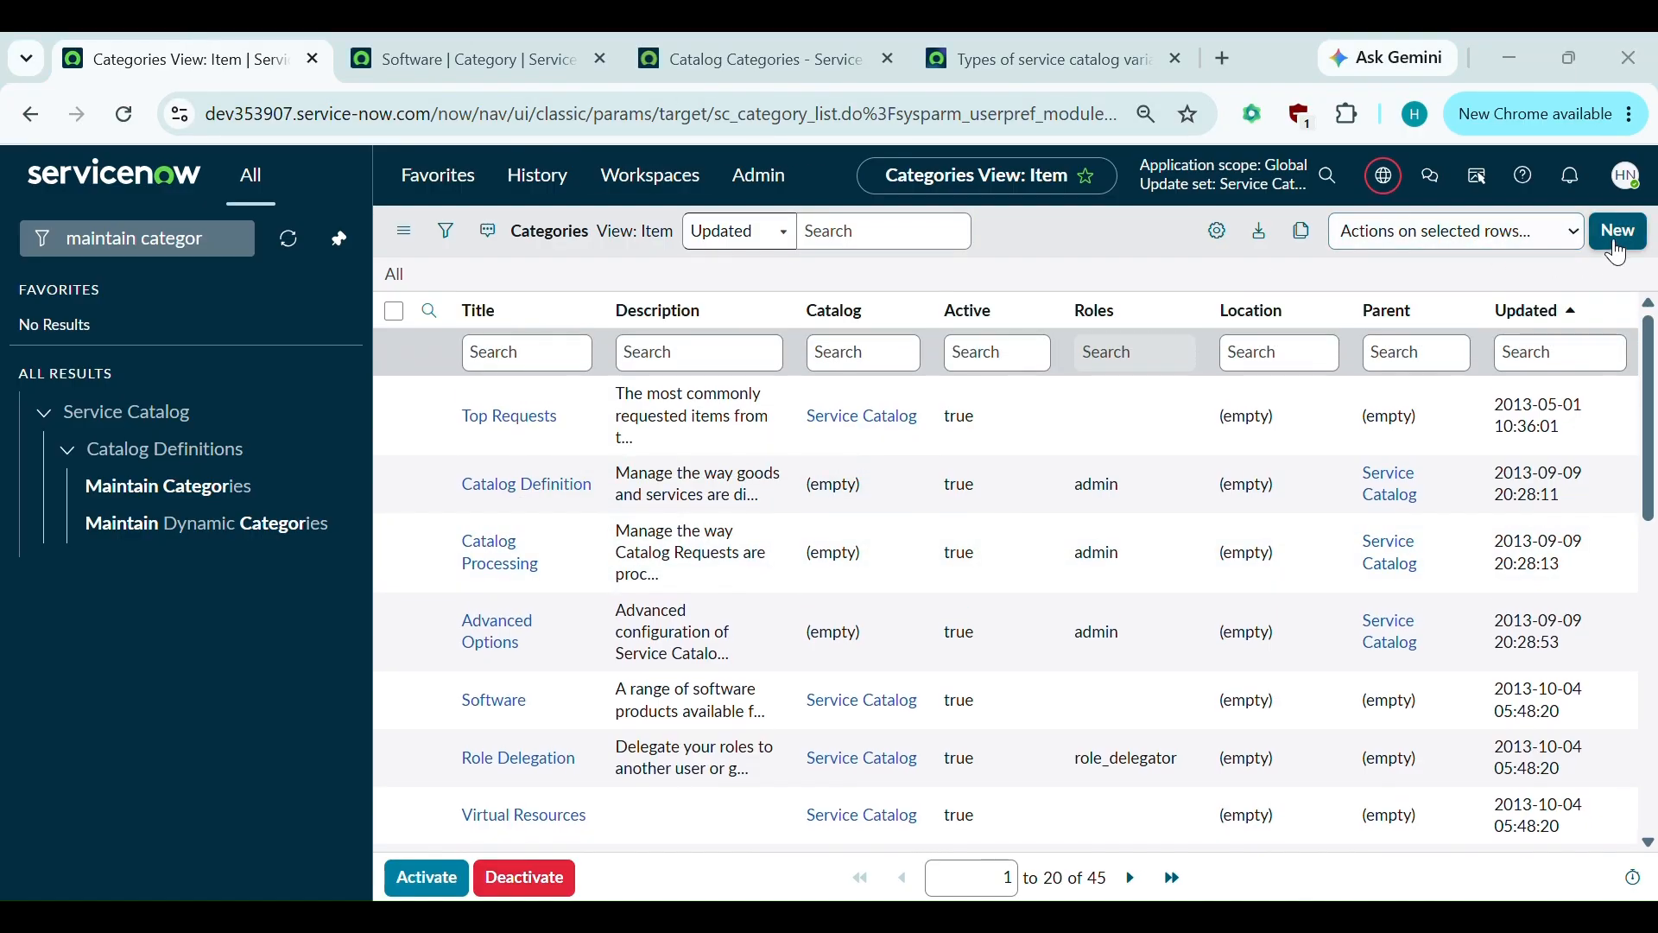
click(1619, 241)
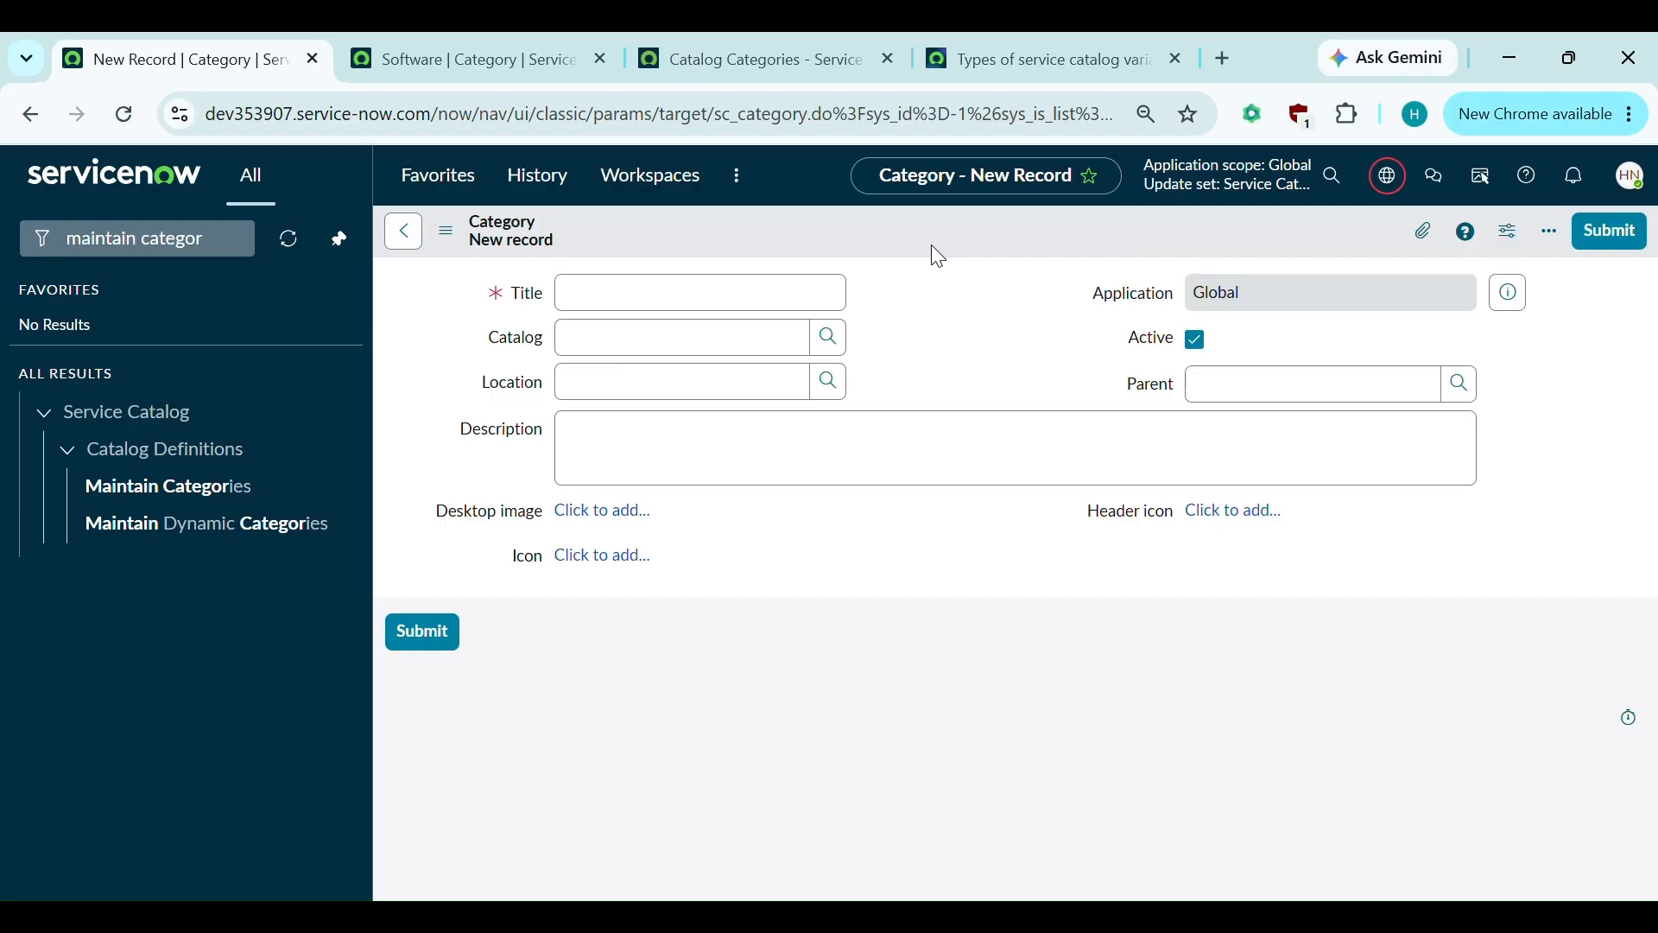
Title the new category Access and Identity Management and assign it to the Service Catalog.
click(603, 301)
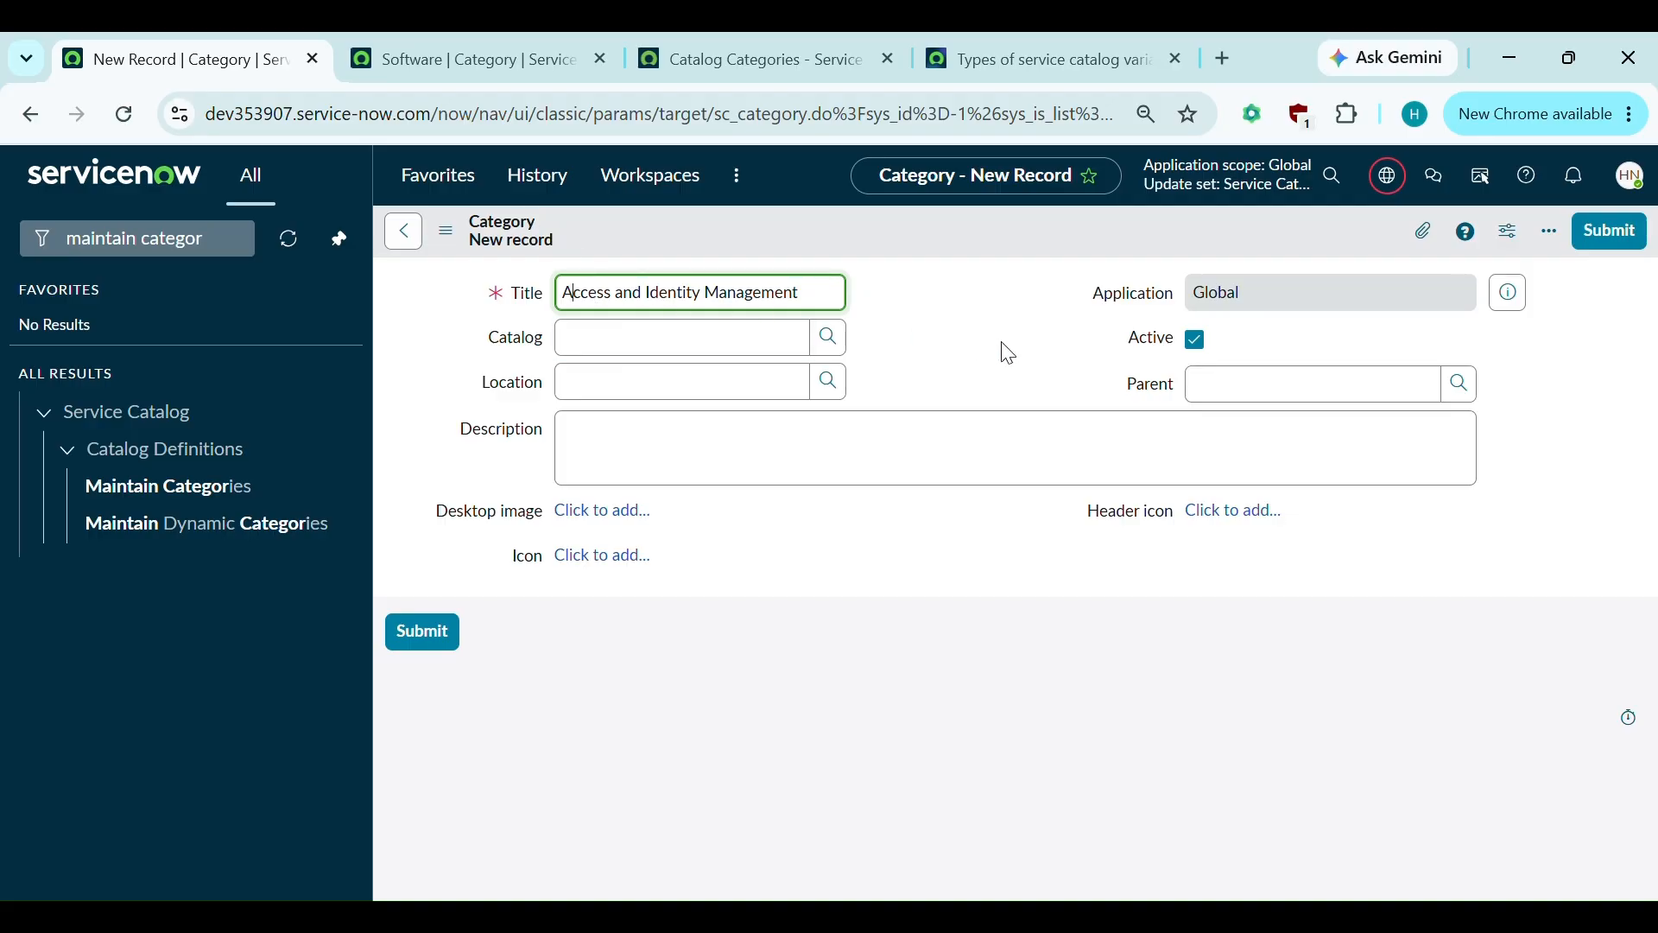
click(622, 329)
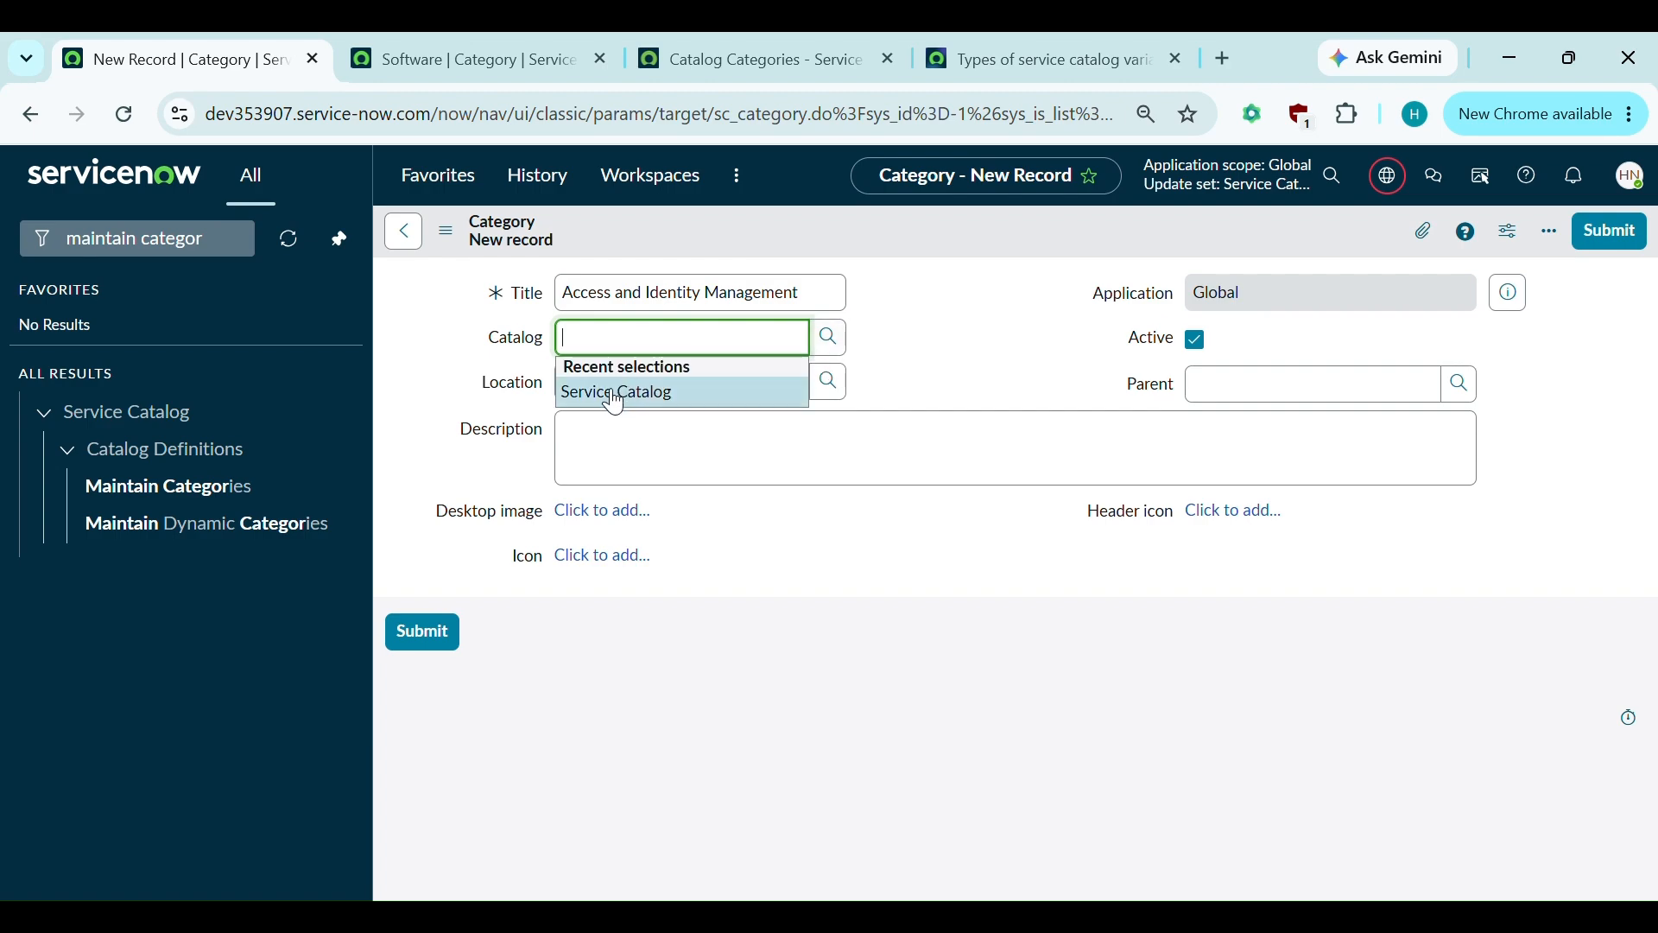
click(615, 396)
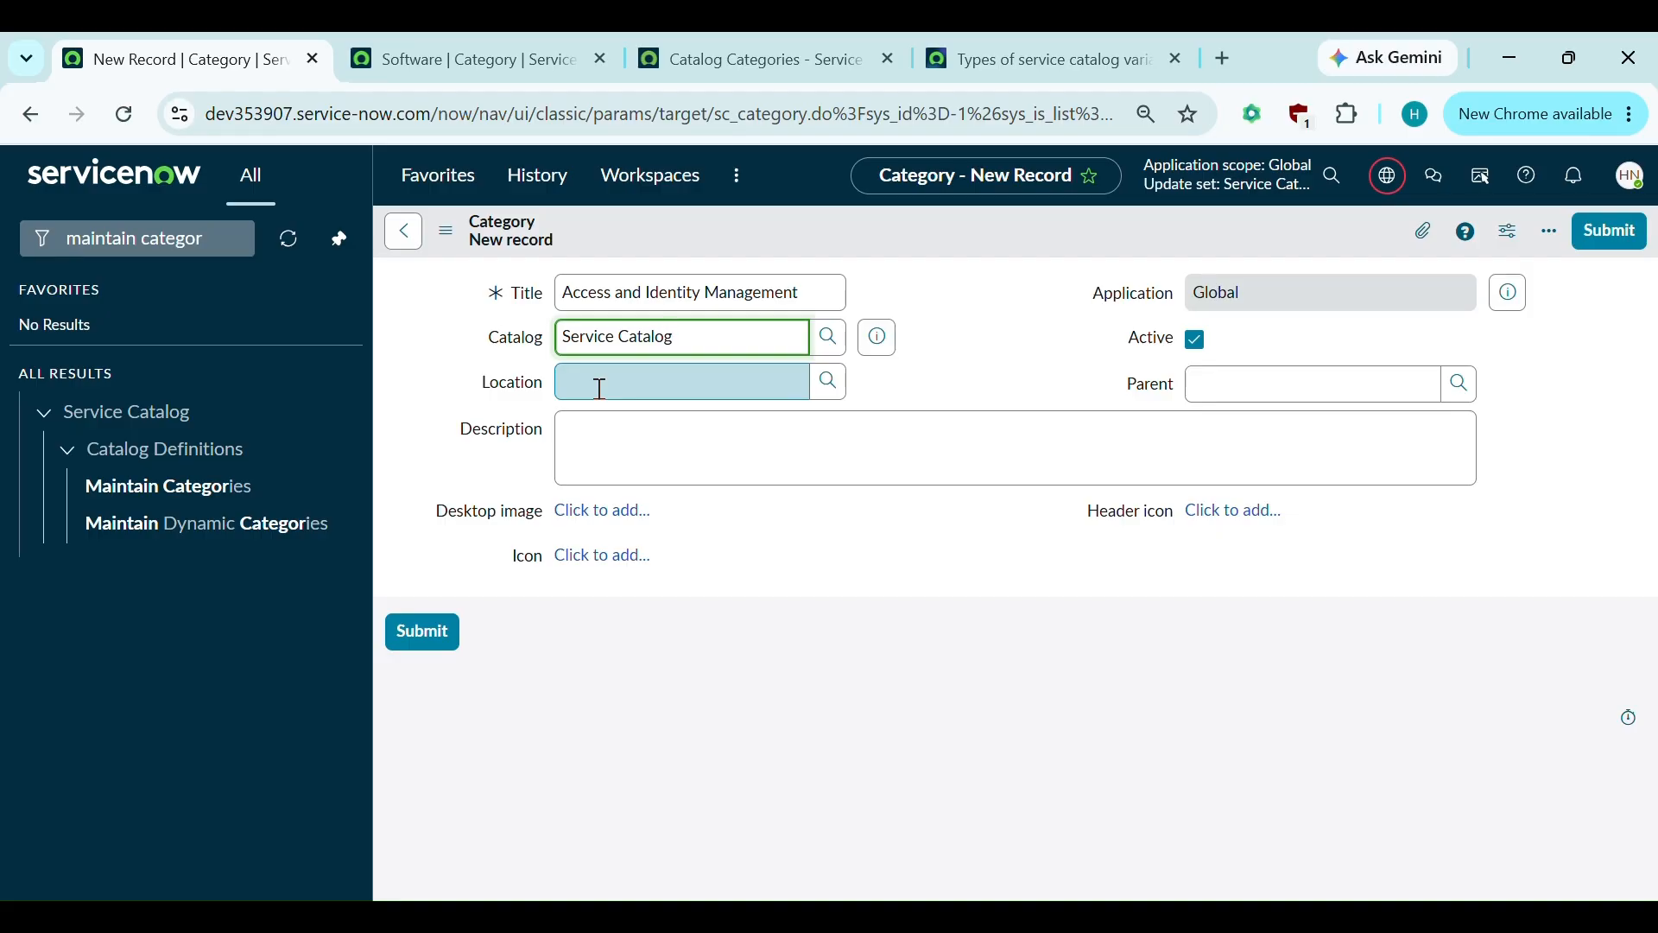
Describe the category as "Users can request any application access, edit access, remove access or report any issue." and save the record.
click(580, 434)
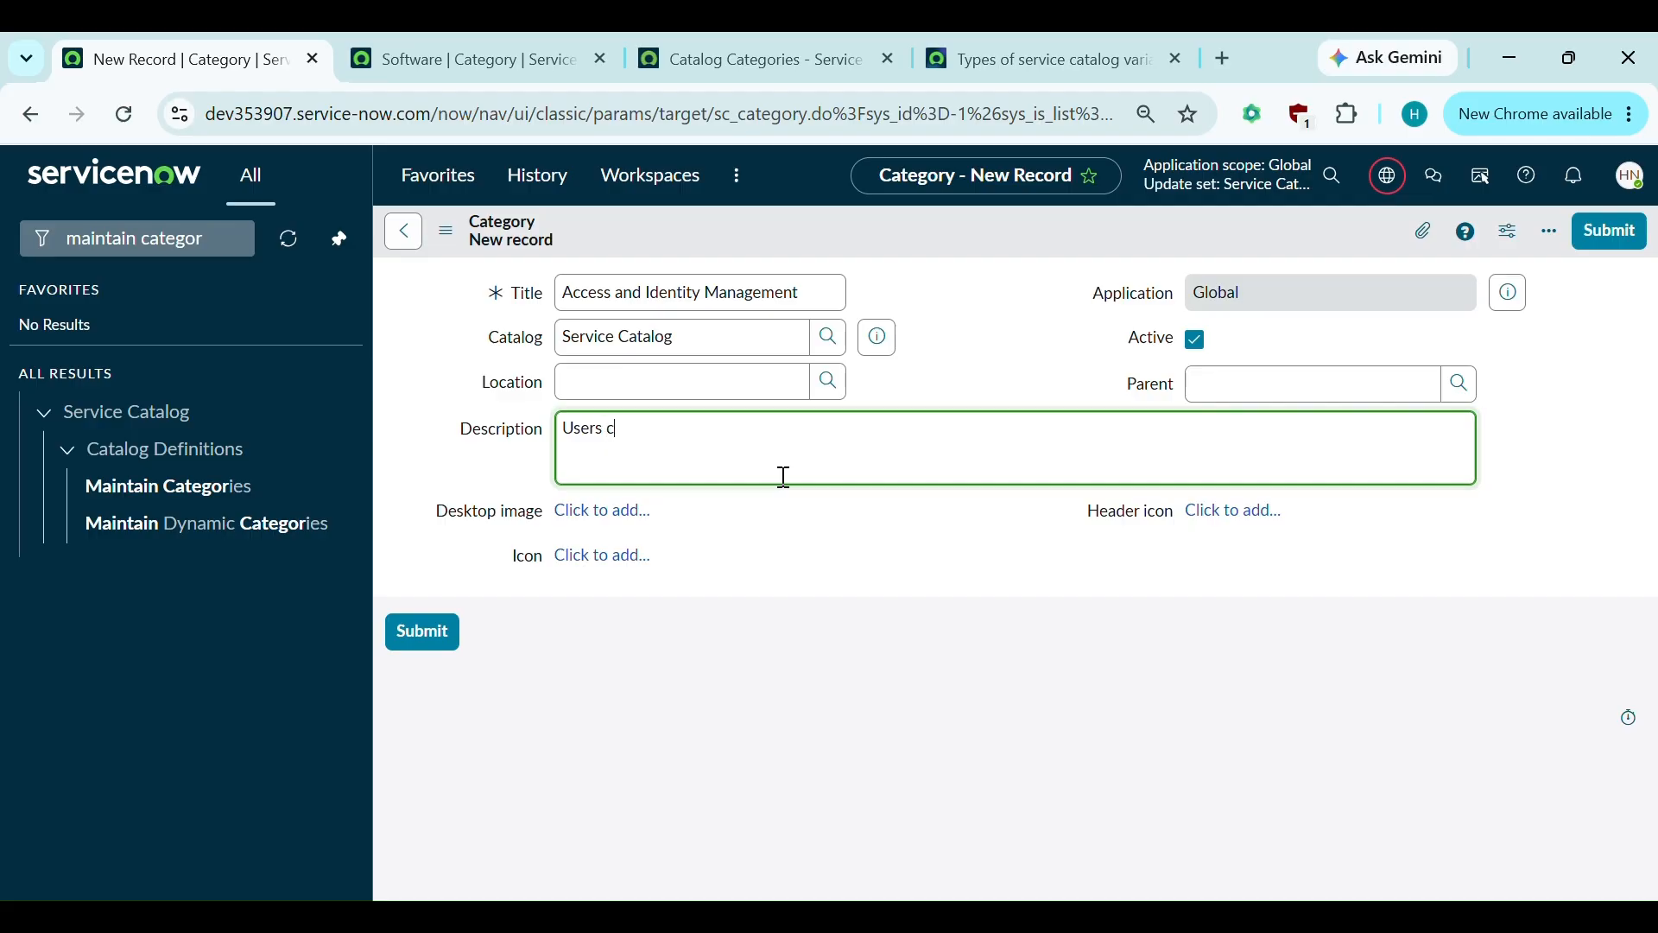
text(Users can requ)
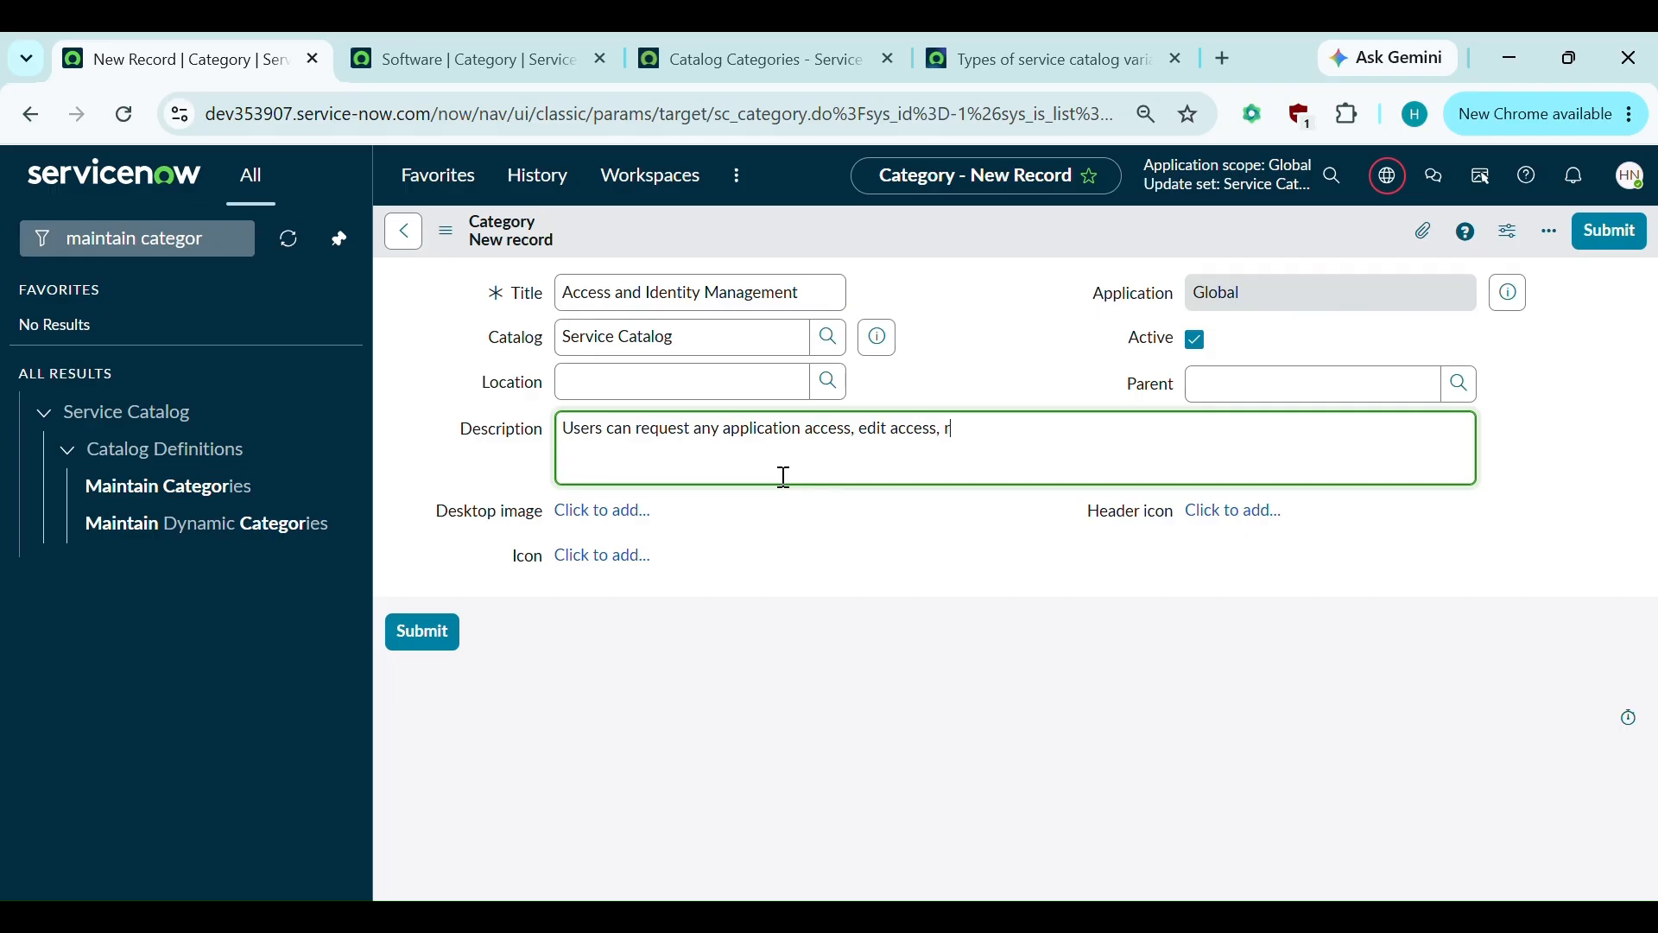
text(emove access or report any issue.)
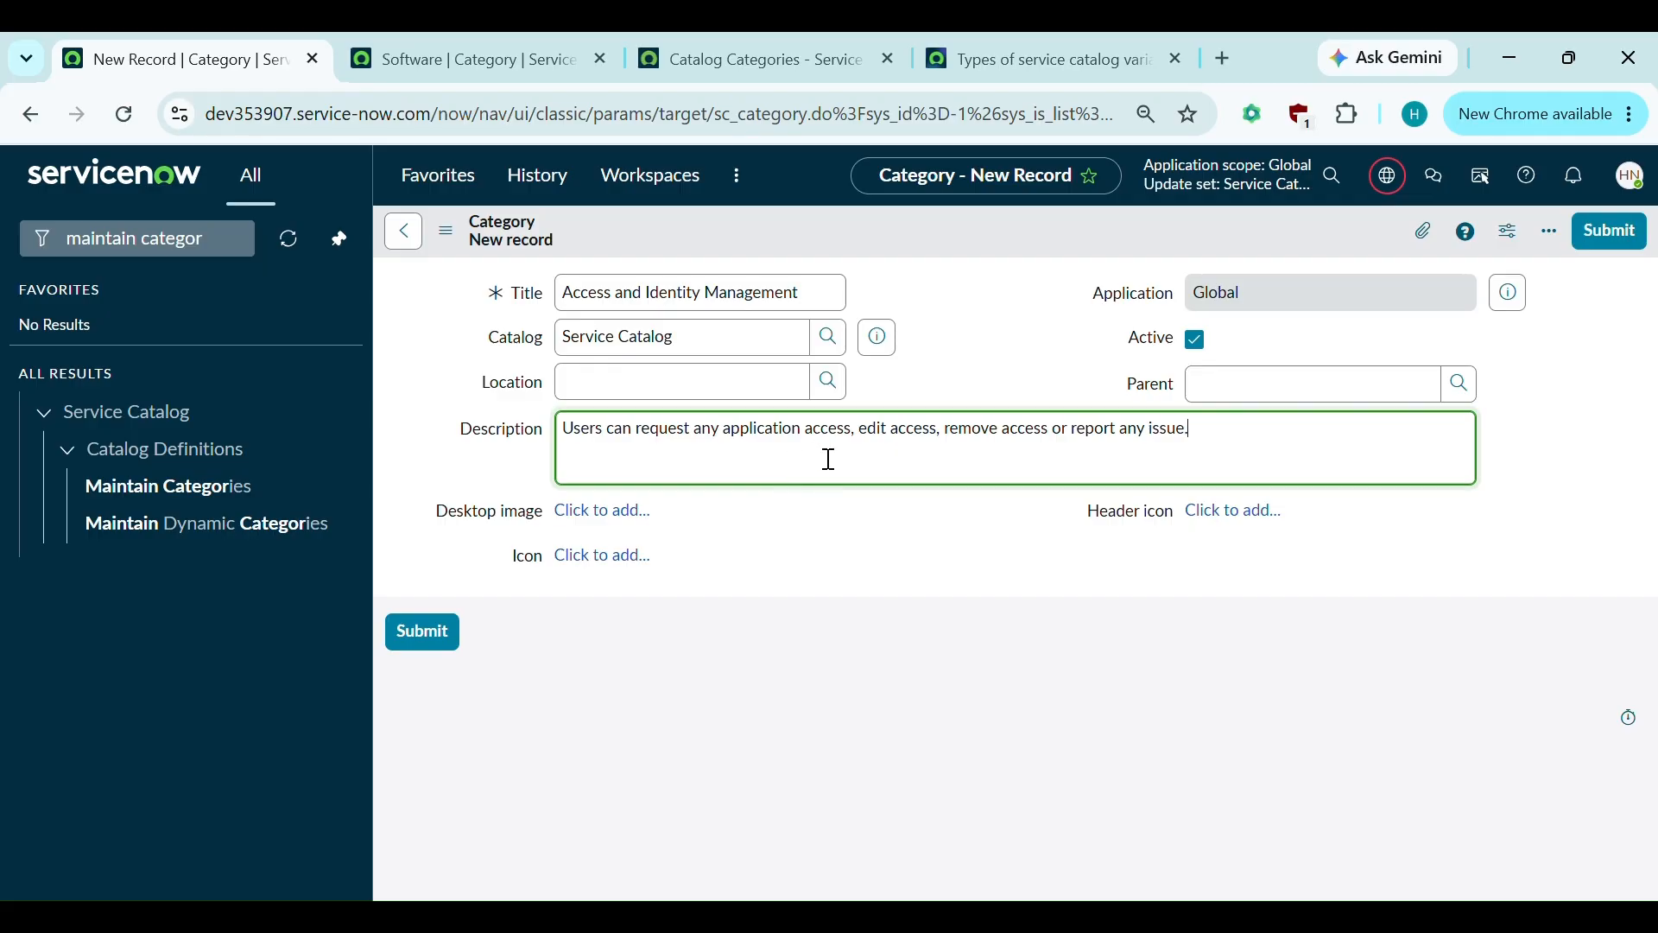
right_click(736, 229)
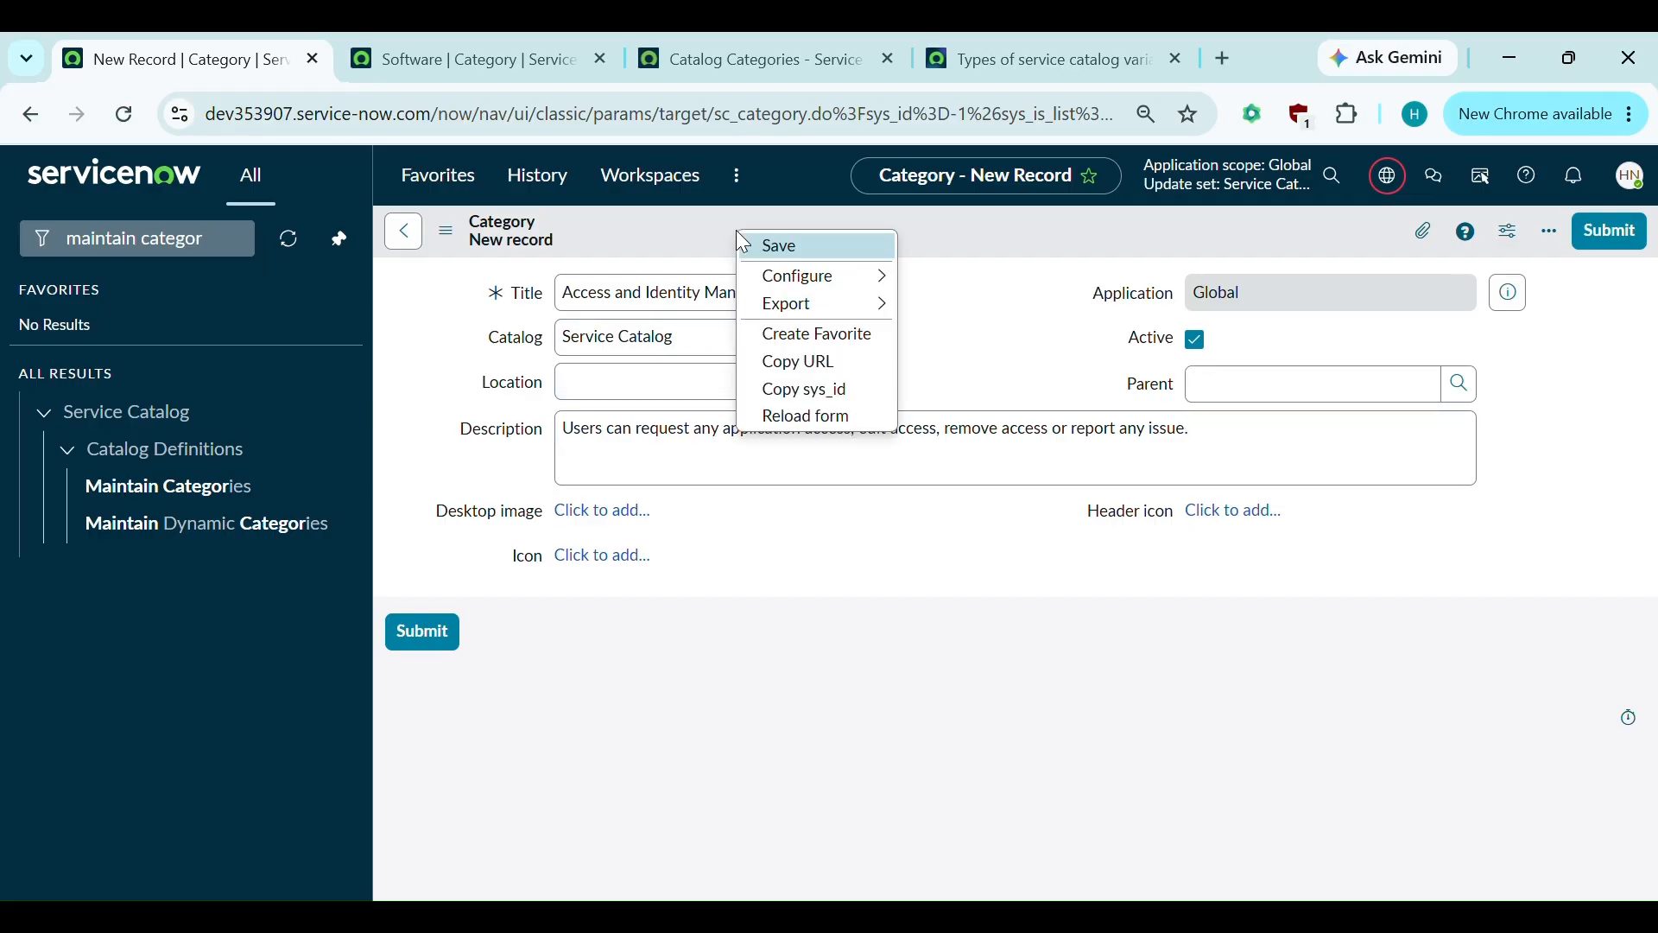
click(796, 245)
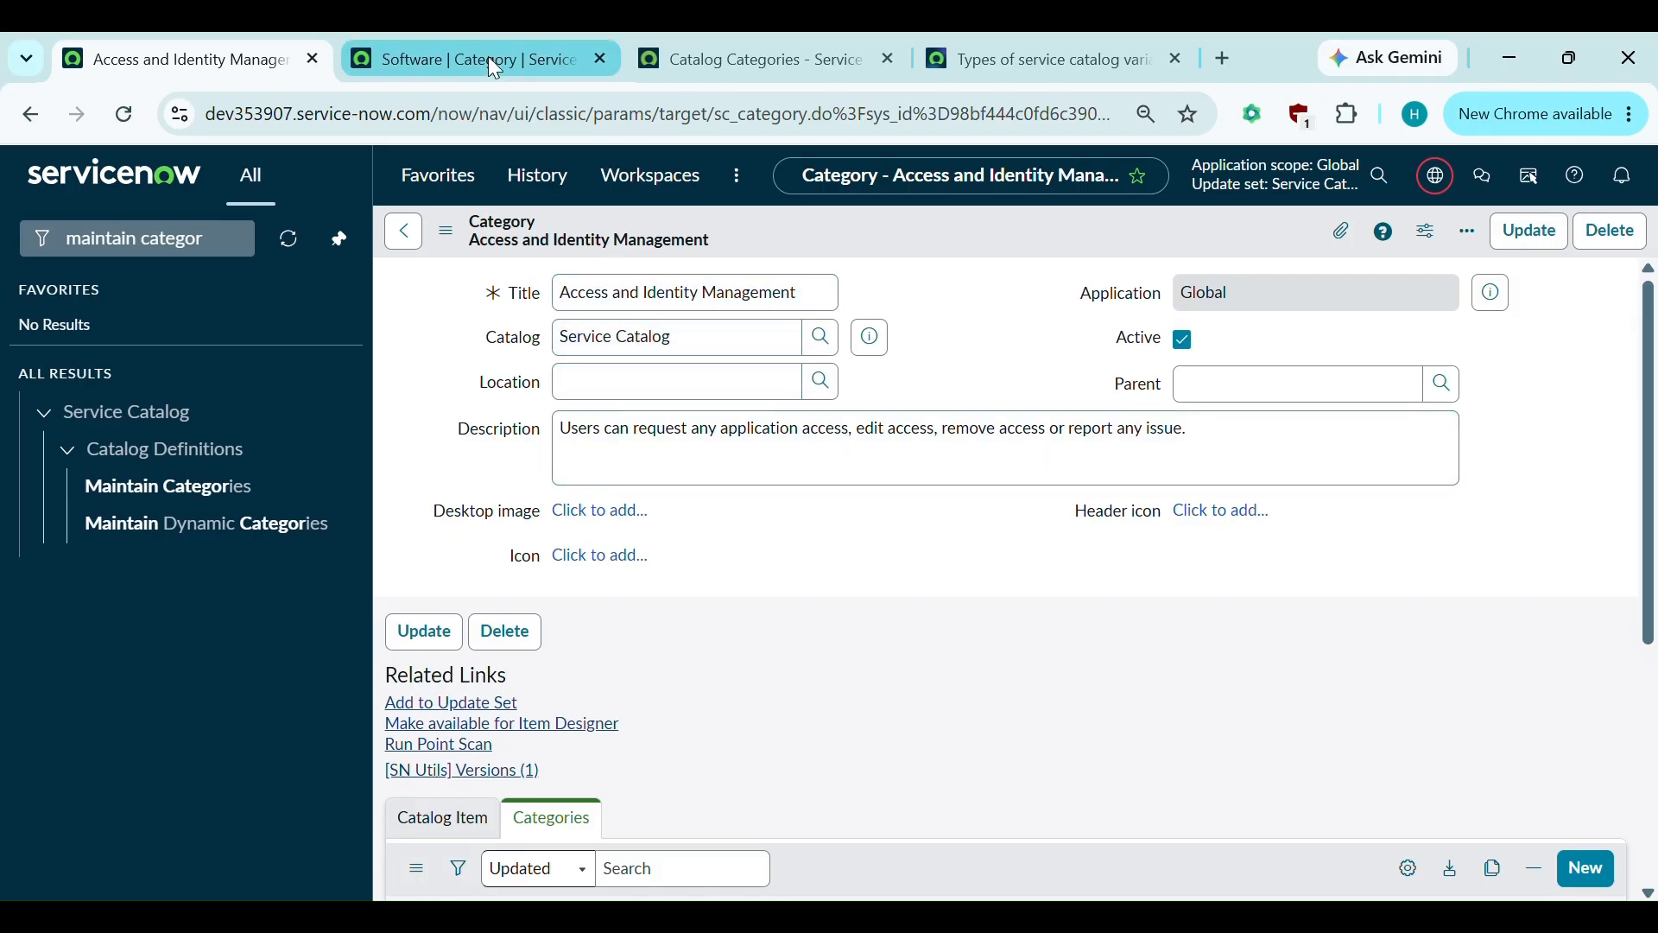
Close the Software category page and reload the Service Portal's catalog categories to check for the new category.
click(600, 61)
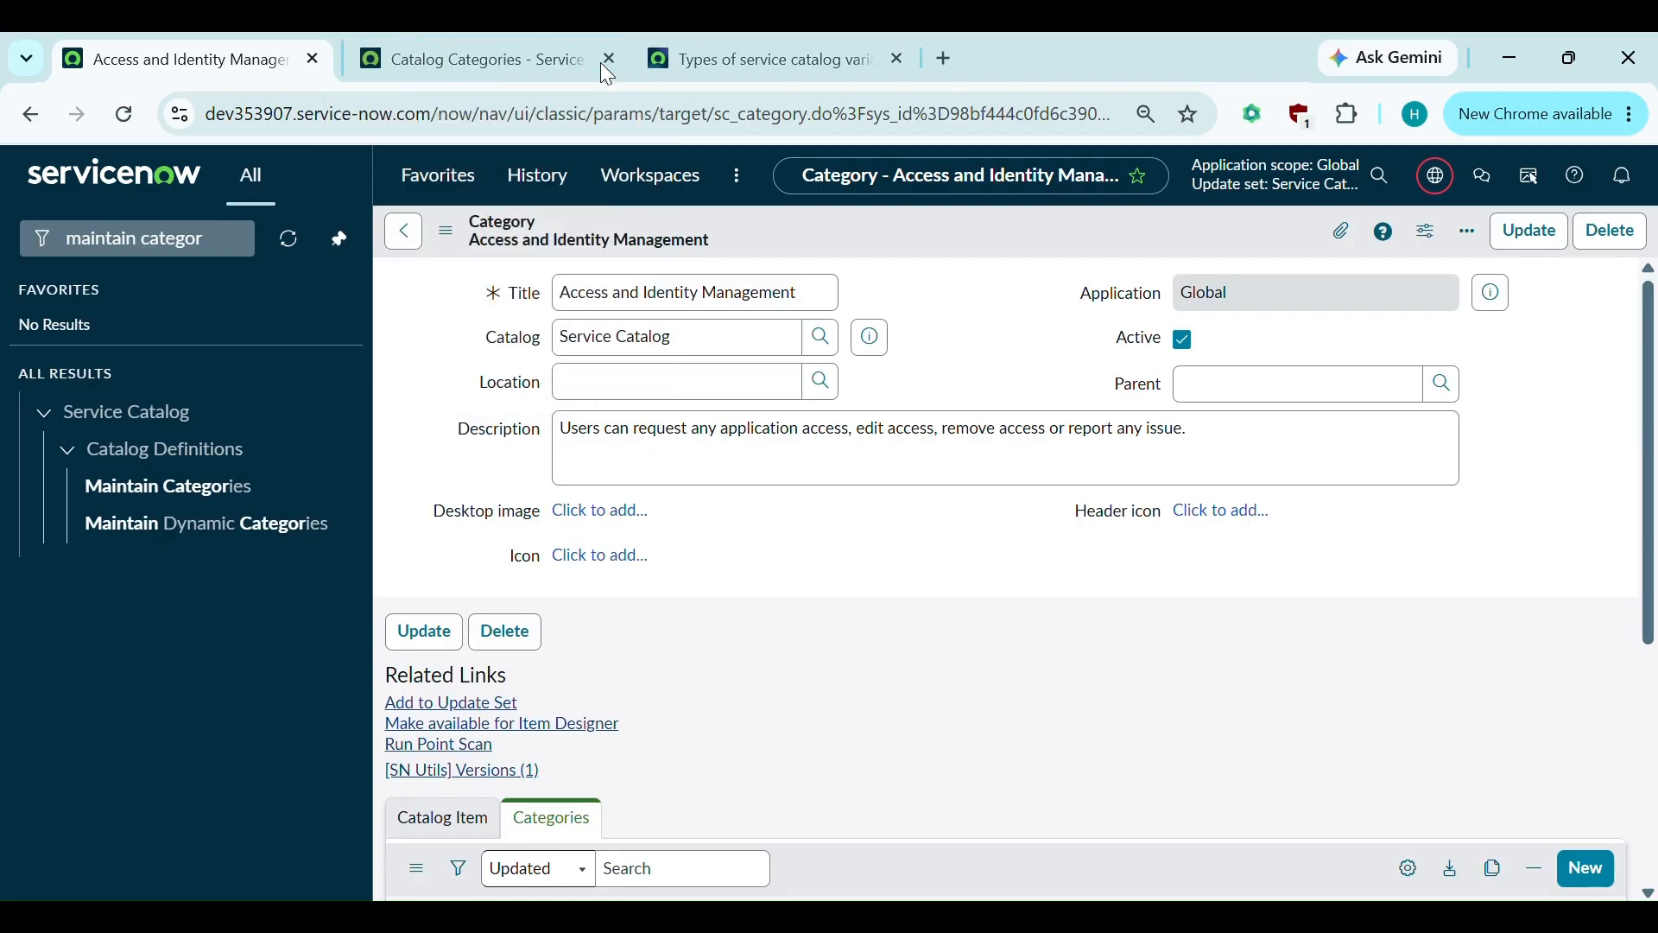
click(450, 69)
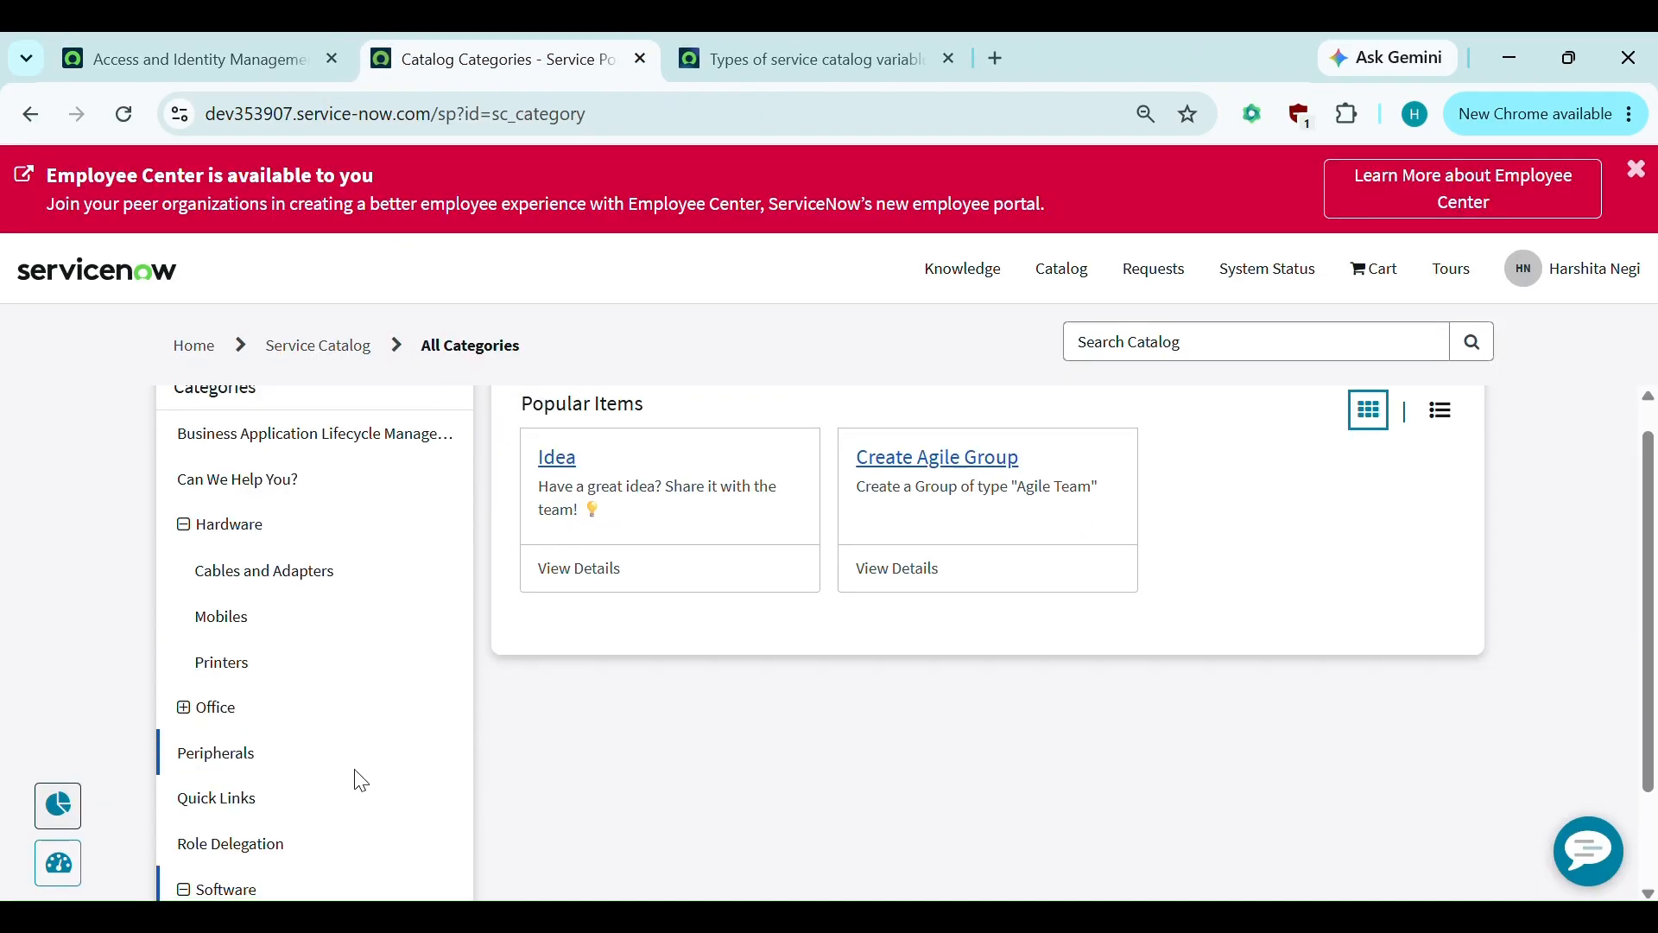
scroll(355, 777, down, 1)
scroll(328, 608, up, 2)
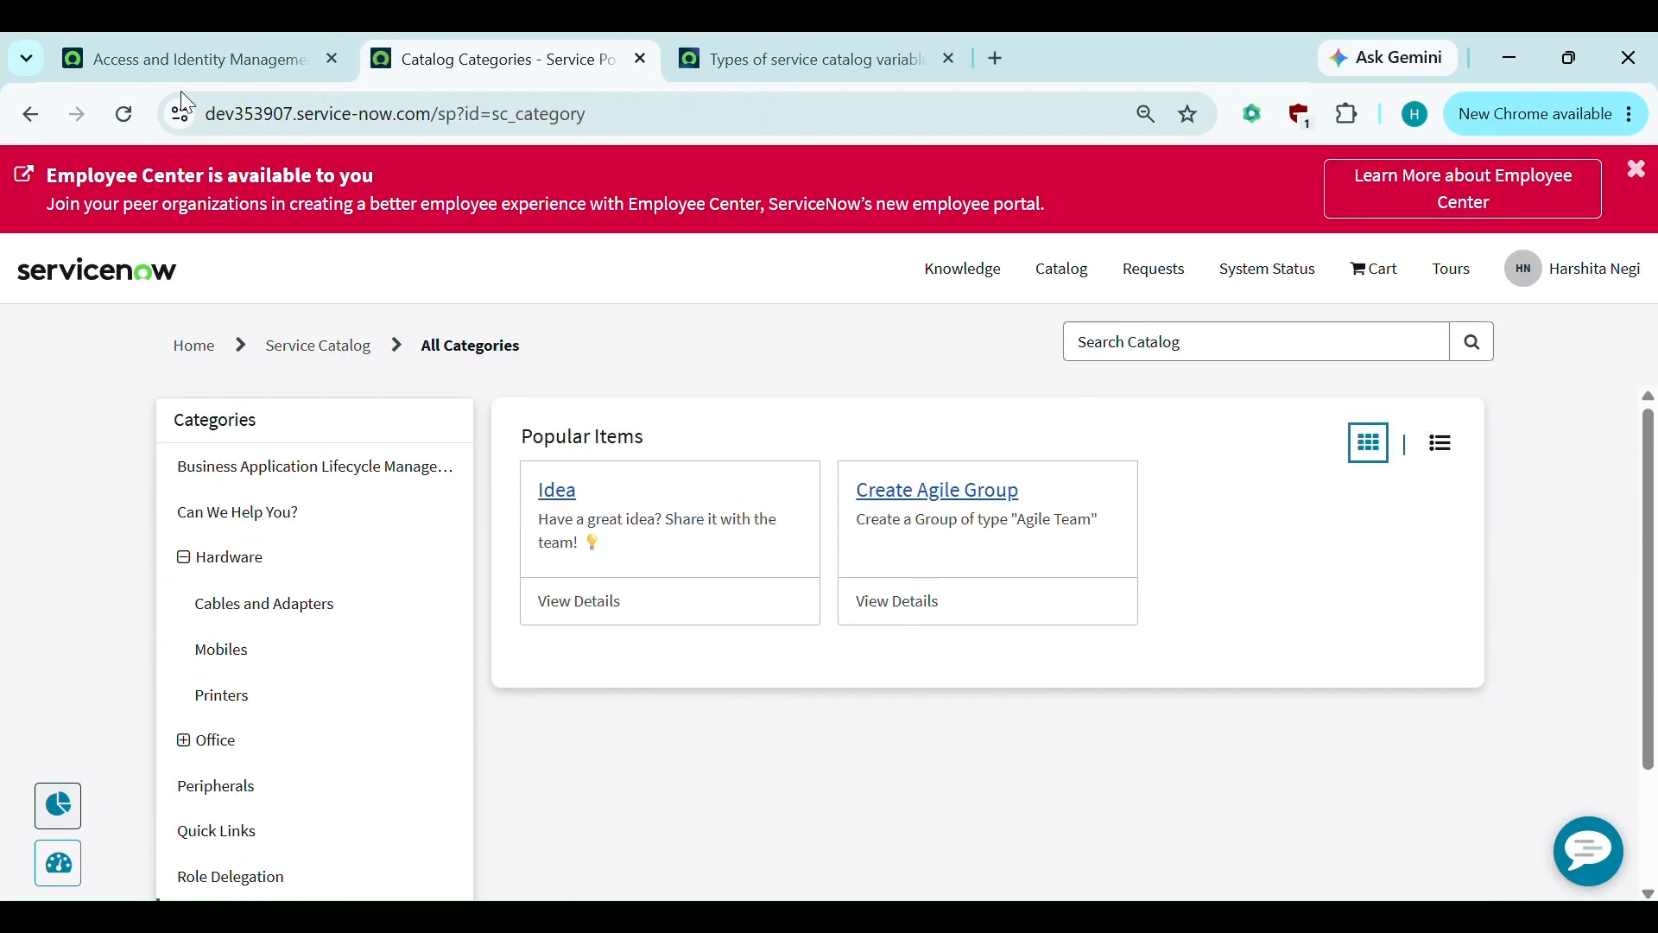
click(124, 114)
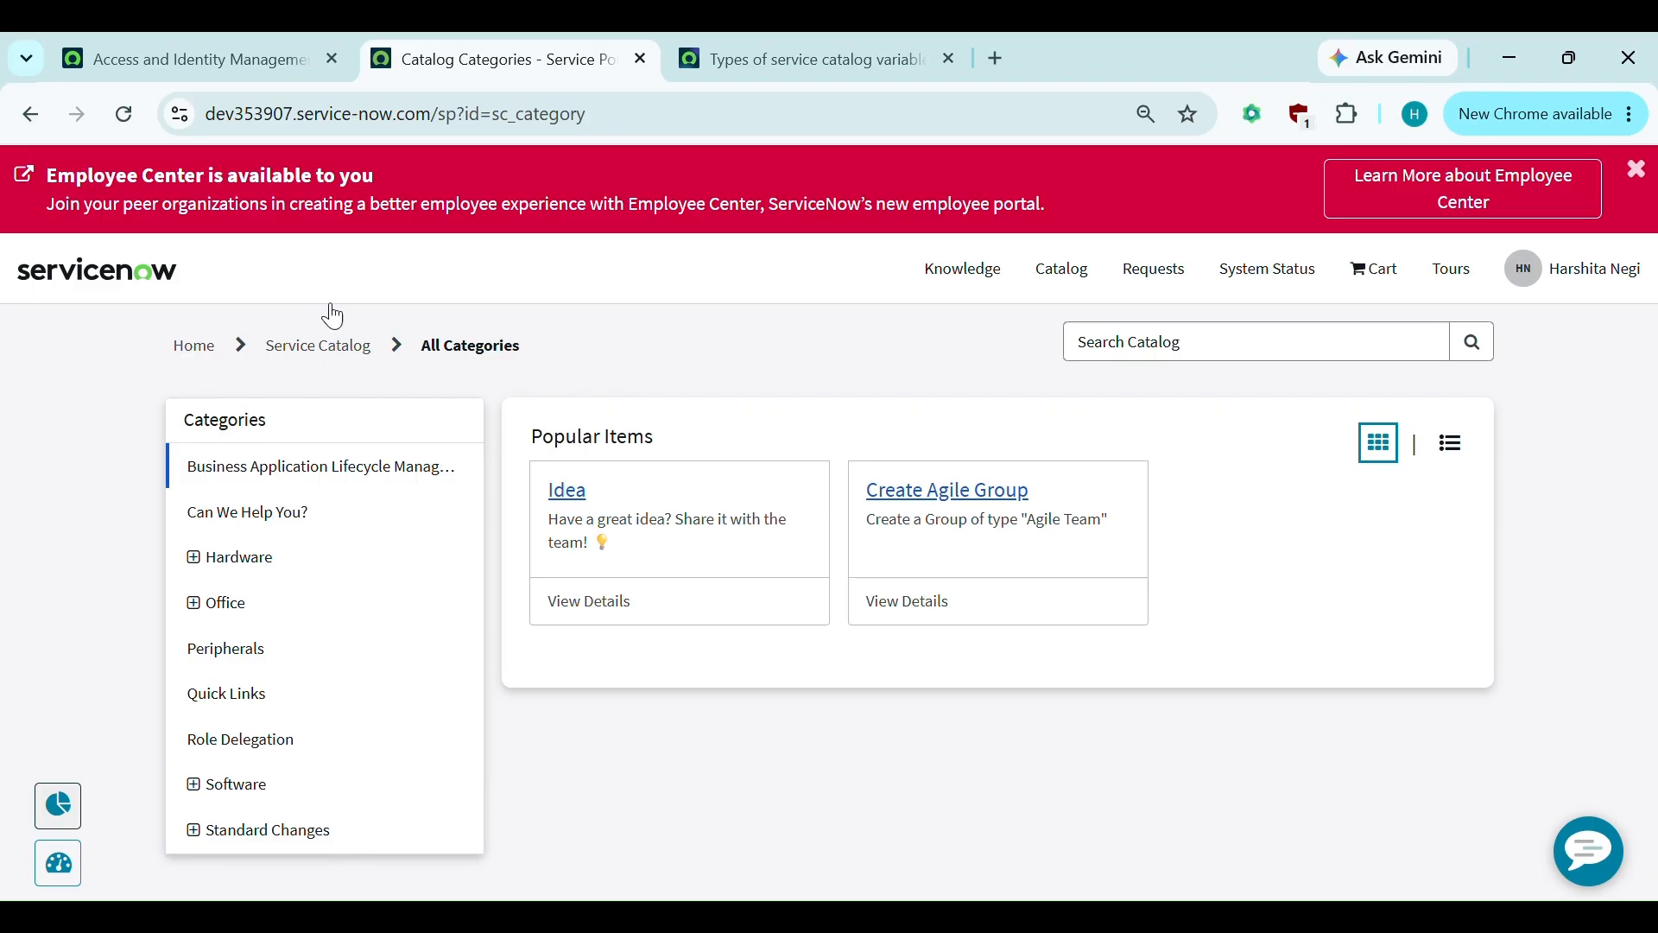
Open the Access and Identity Management category's related catalog items for member editing.
click(276, 43)
scroll(800, 608, down, 2)
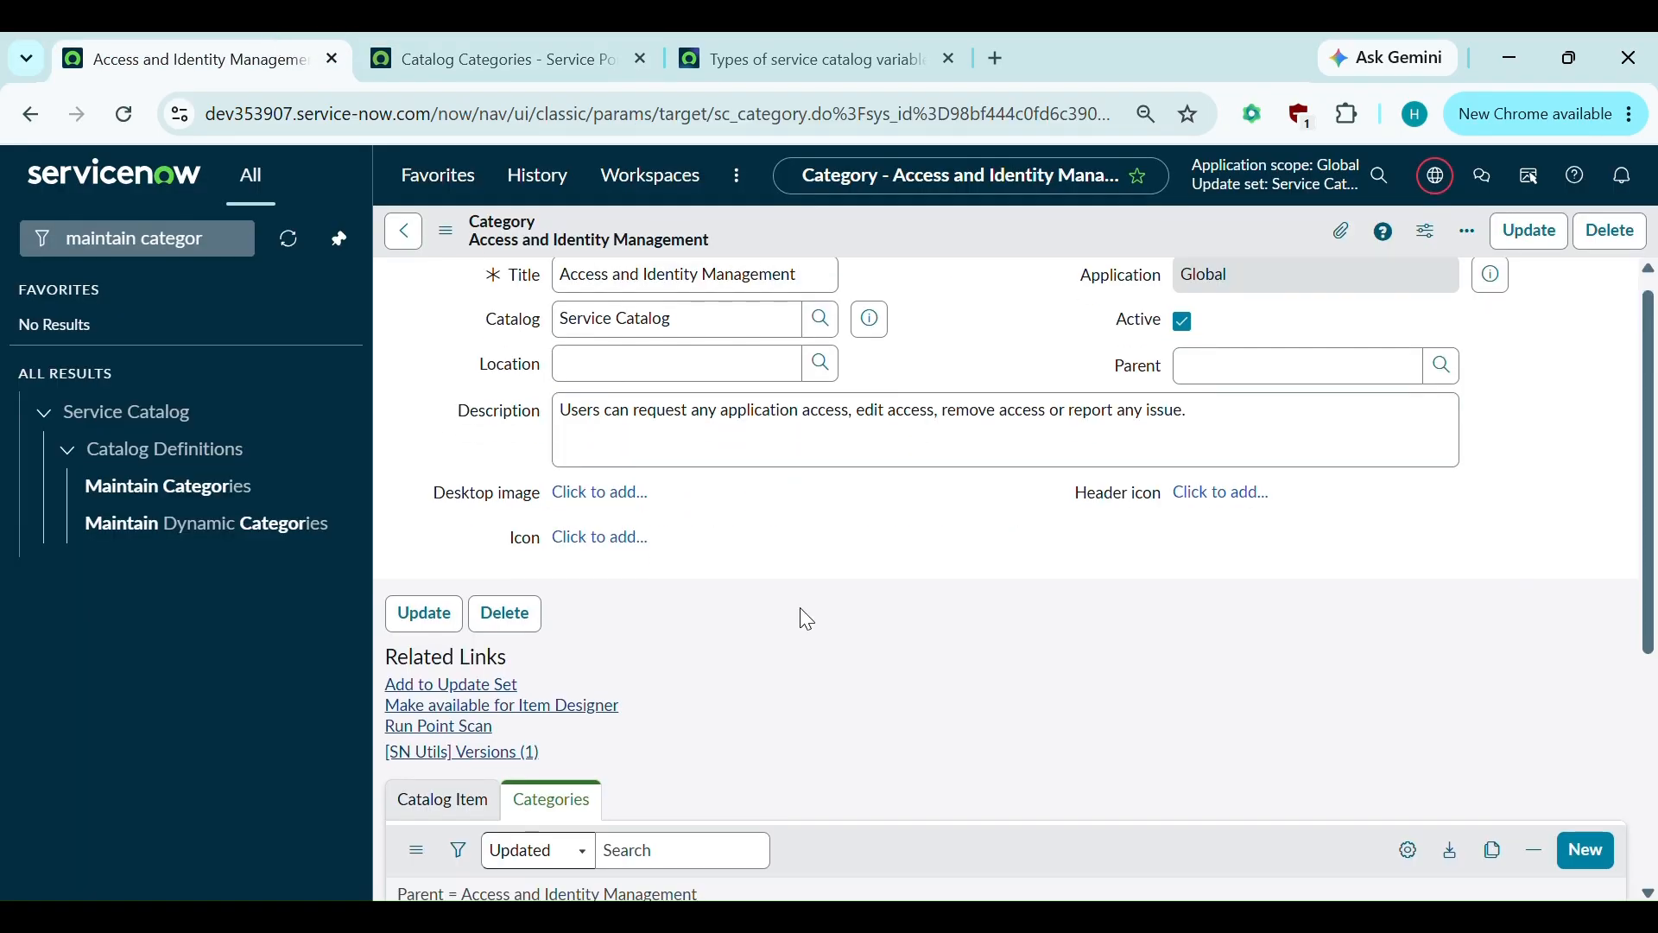
click(436, 646)
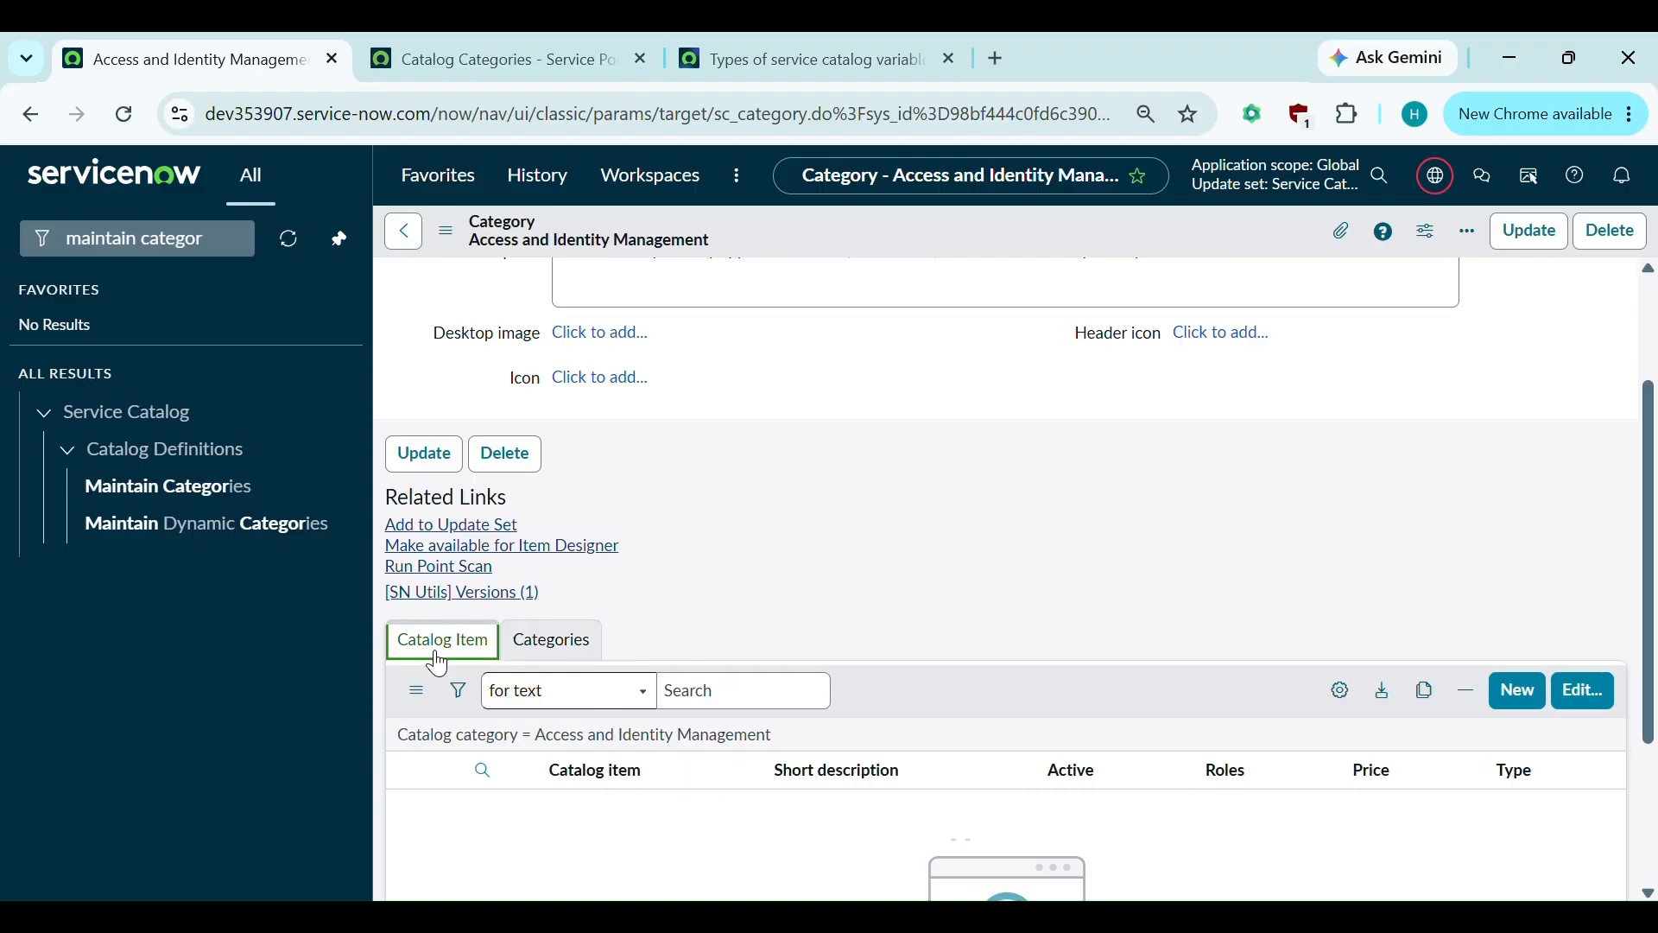
scroll(1063, 756, down, 3)
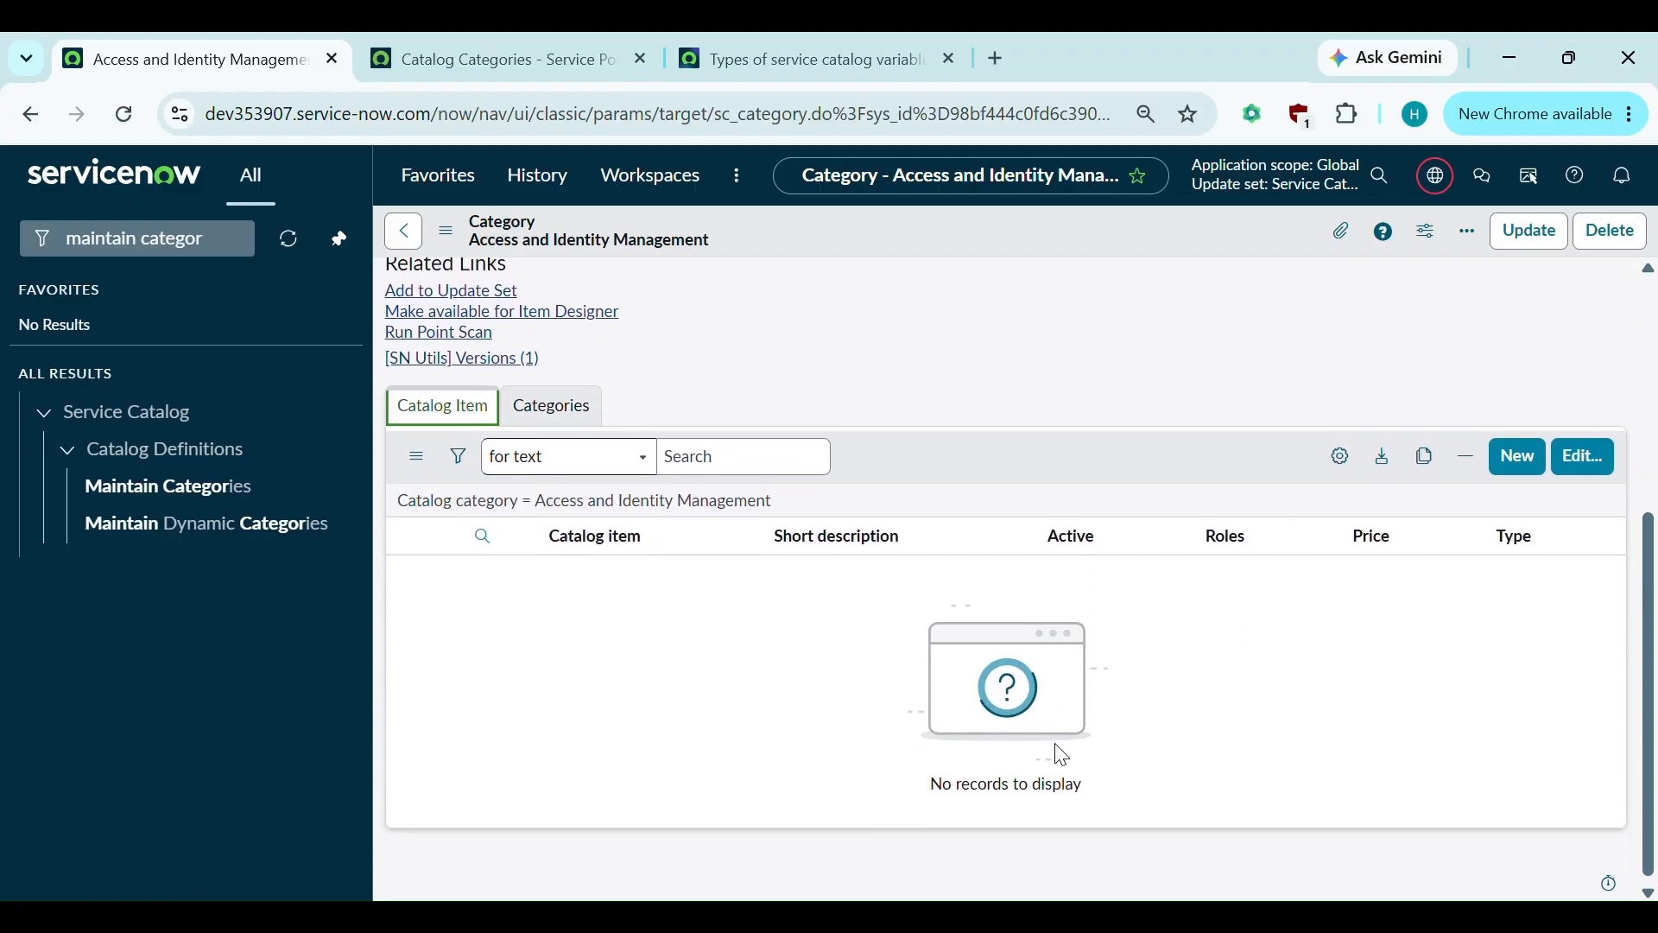
click(1584, 457)
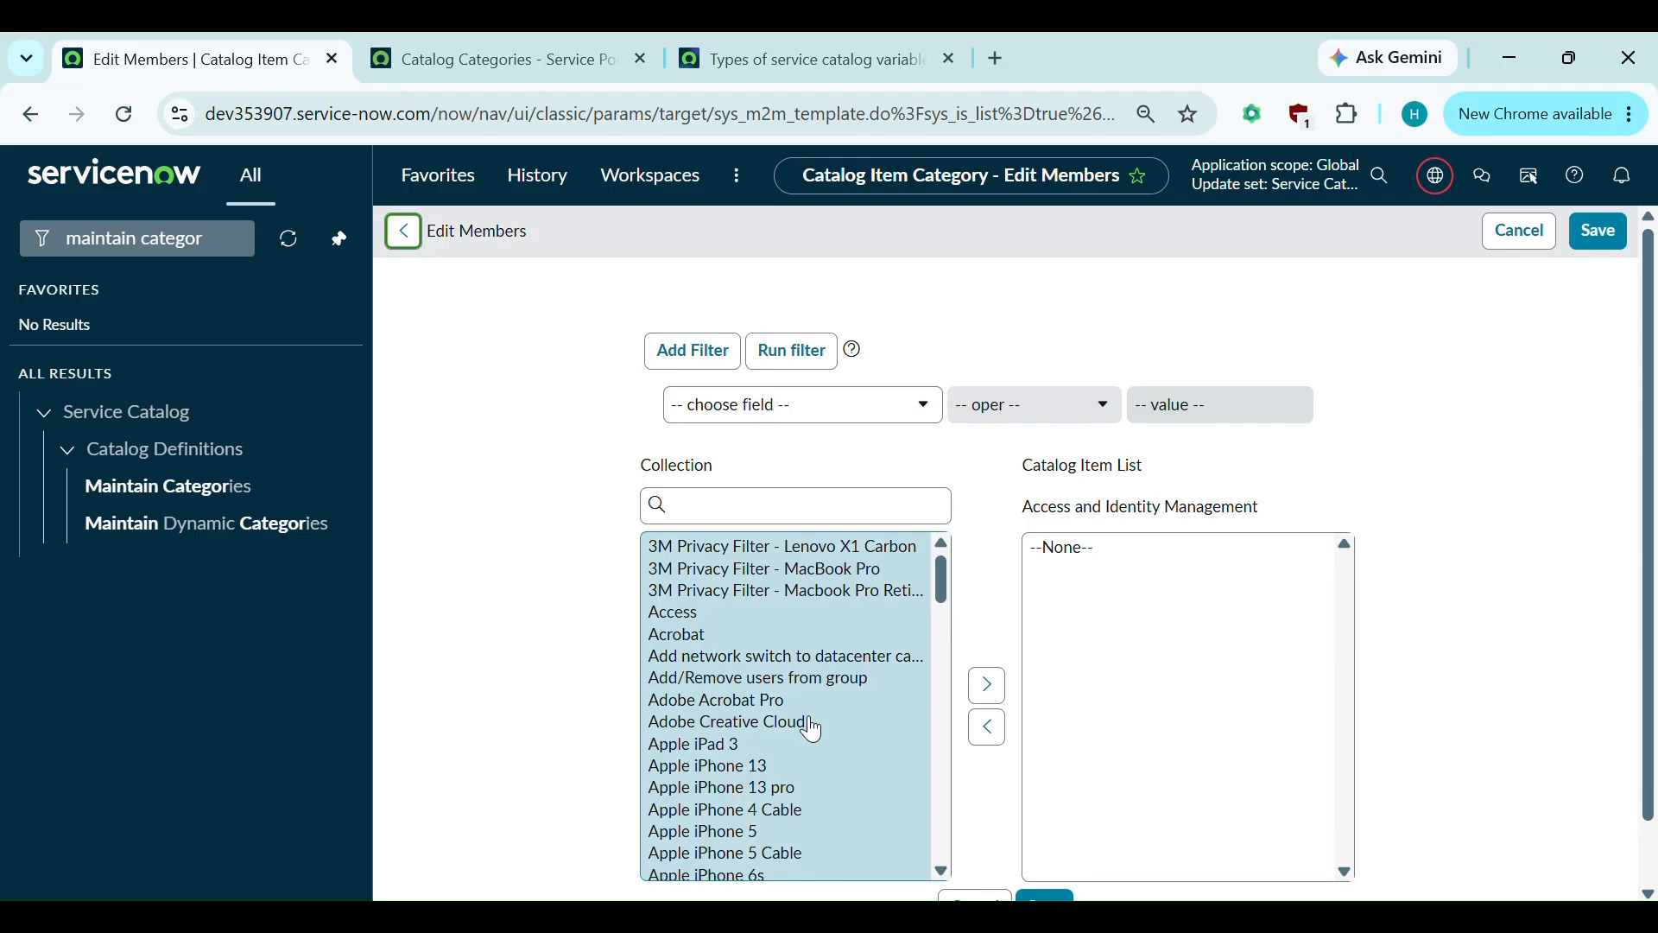
Add Apple iPad 3, Apple iPhone 13 pro and Apple iPhone 4 Cable to the category's Catalog Item List and save.
scroll(538, 733, down, 1)
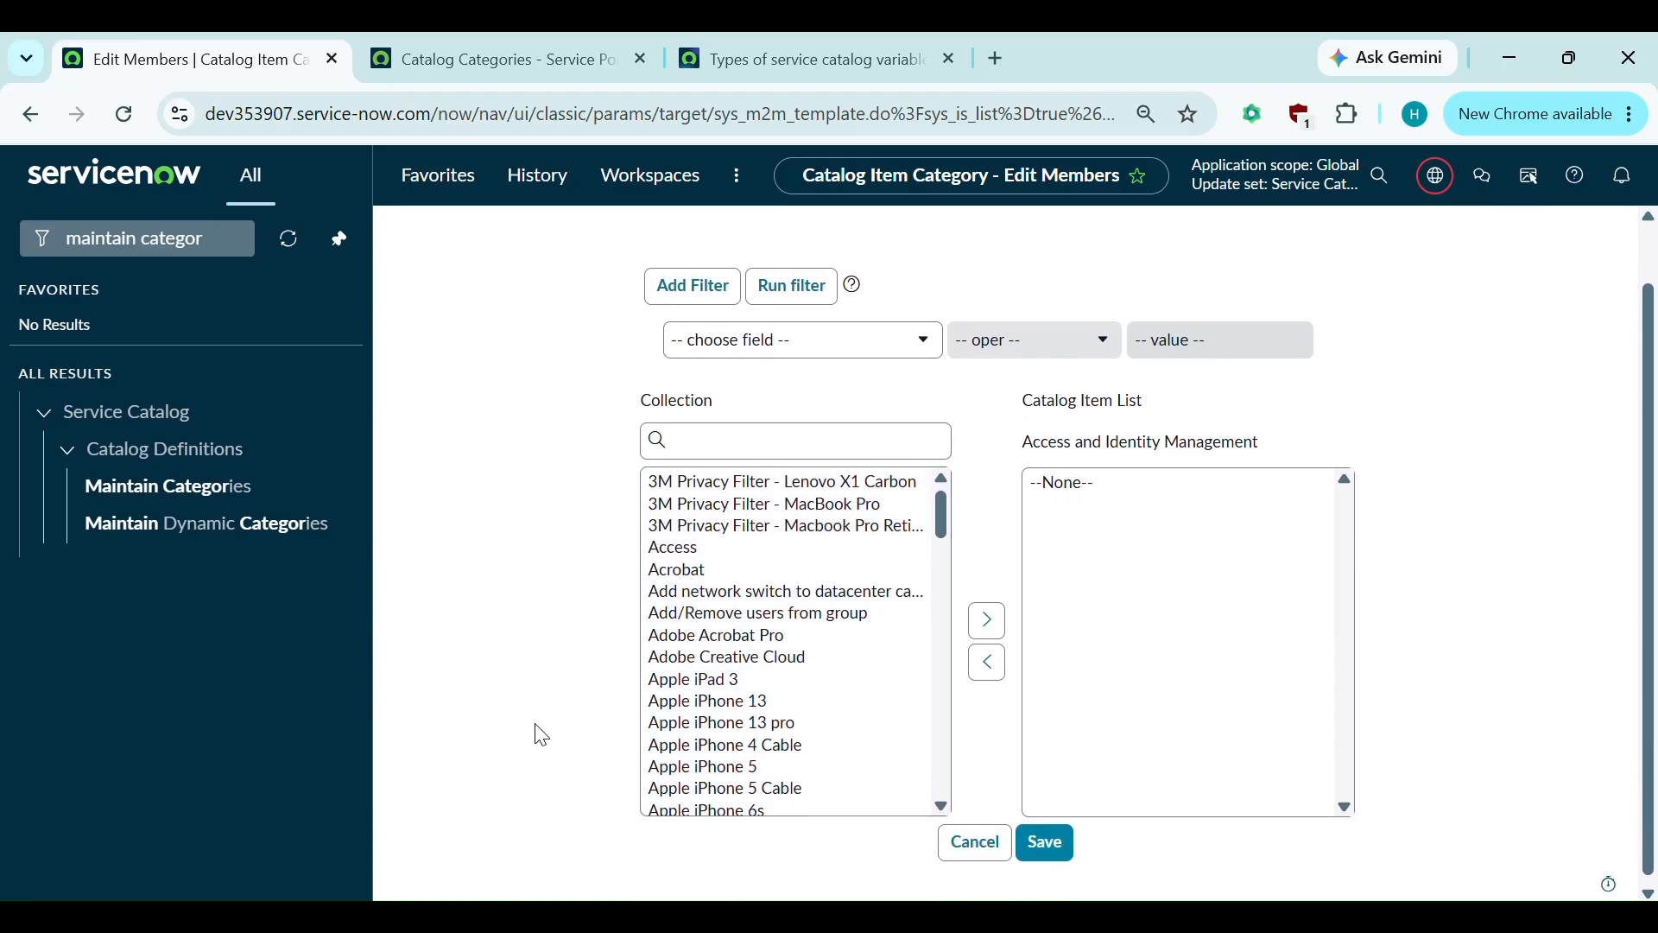
key(ctrl+a)
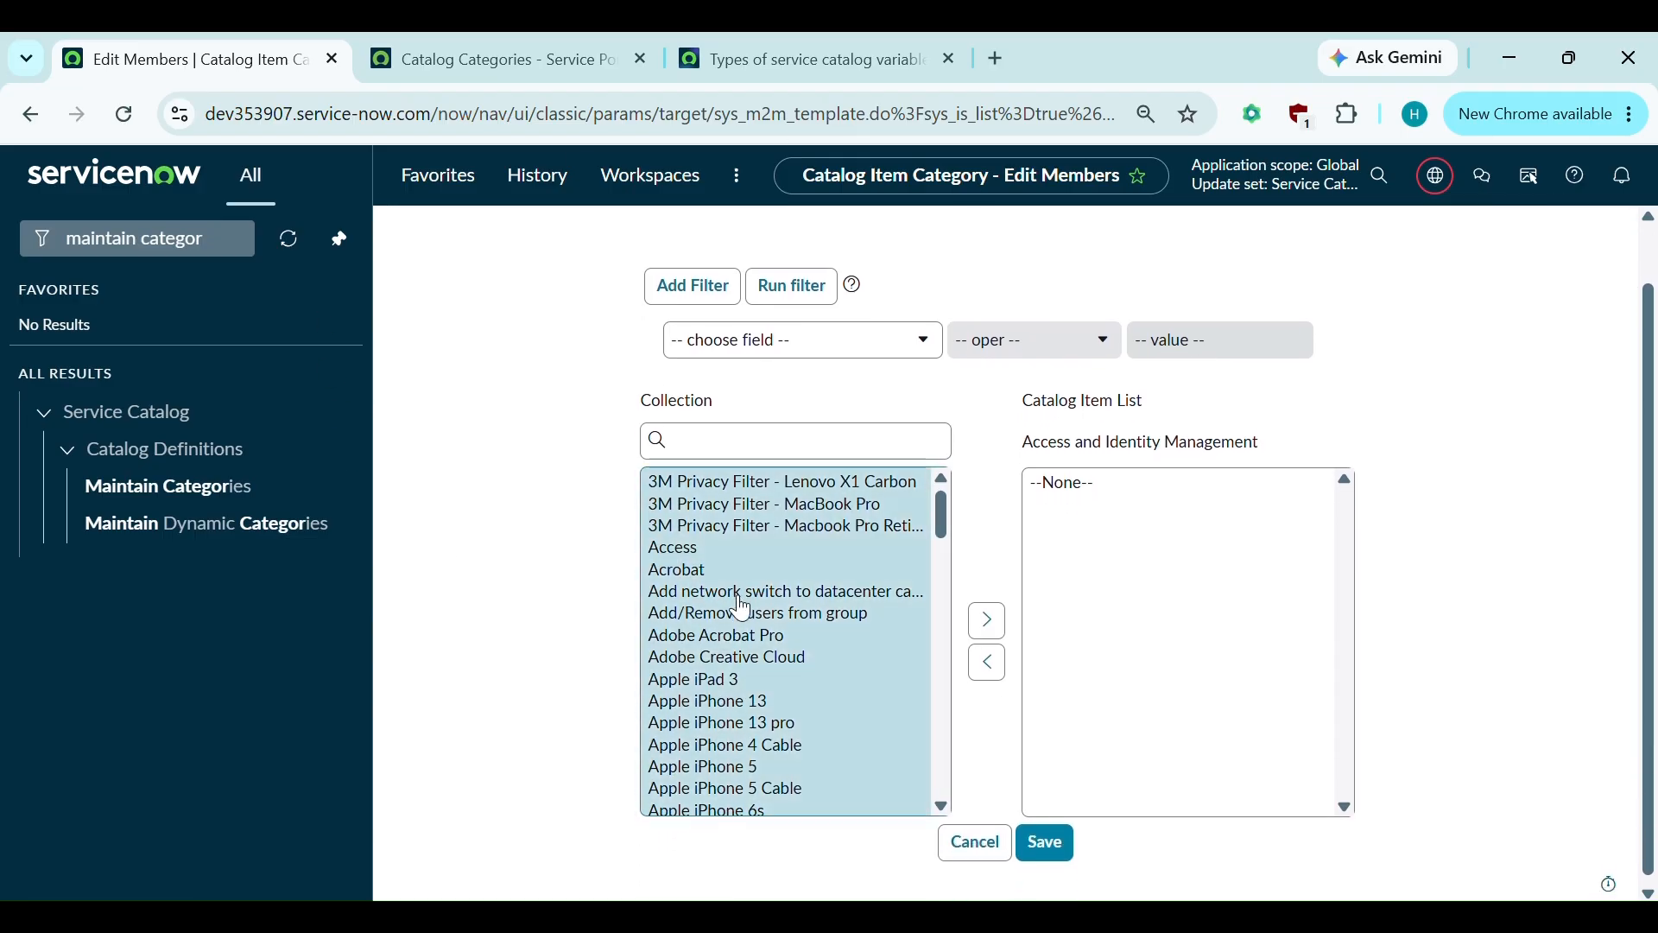
scroll(780, 718, down, 1)
click(687, 650)
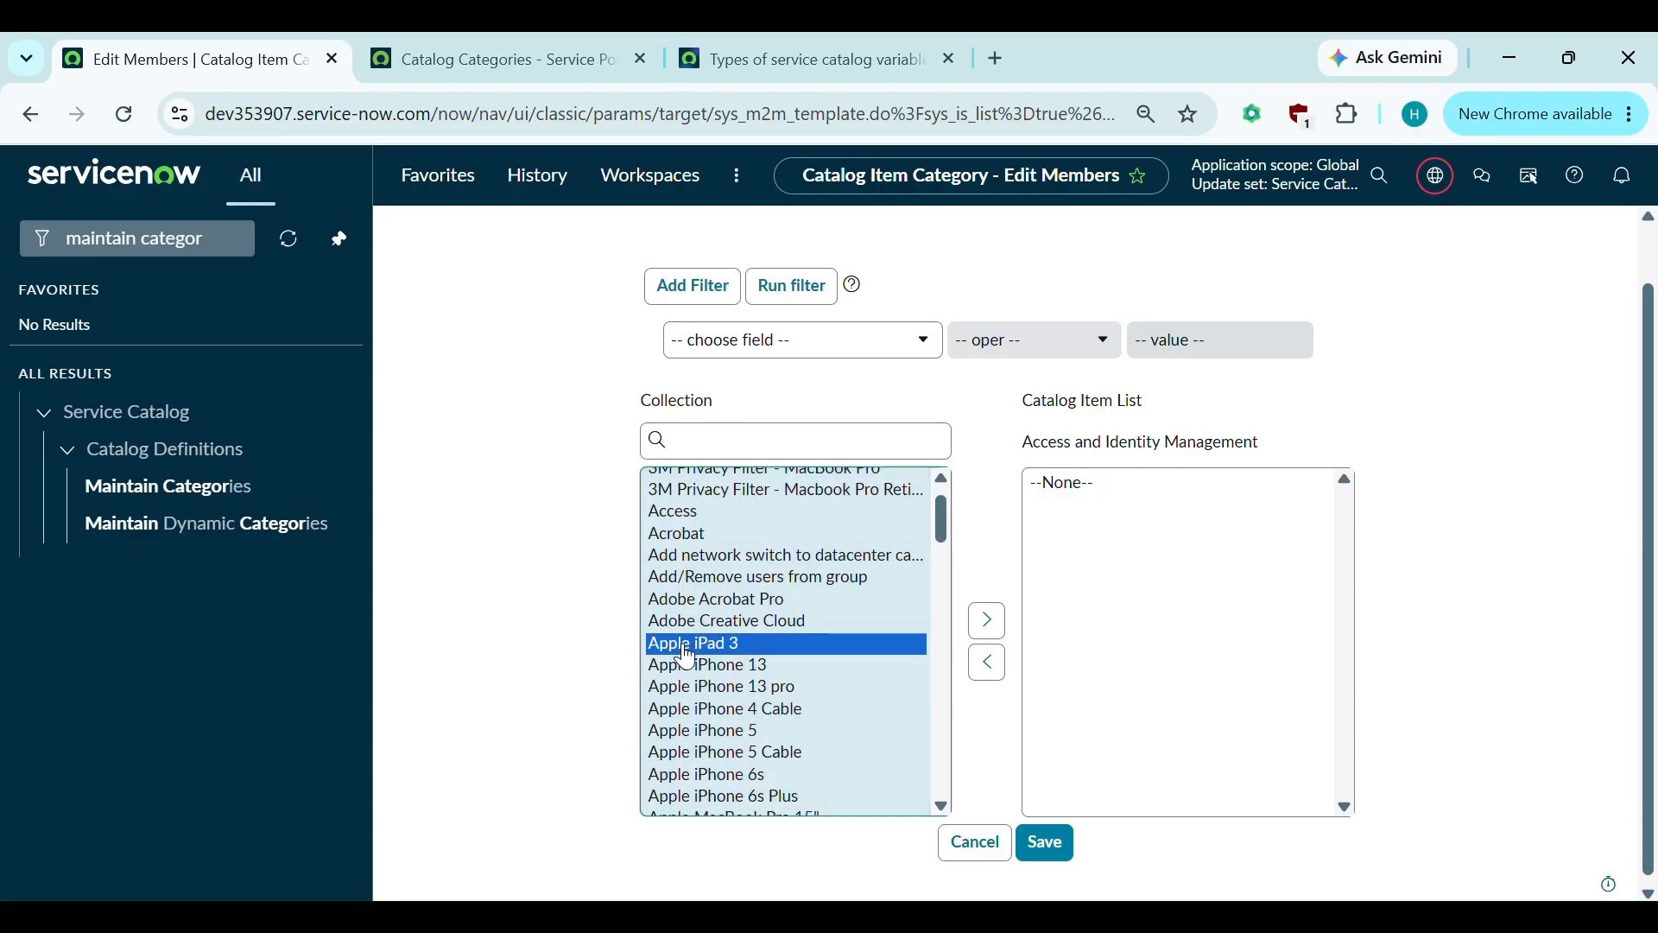
ctrl+click(734, 703)
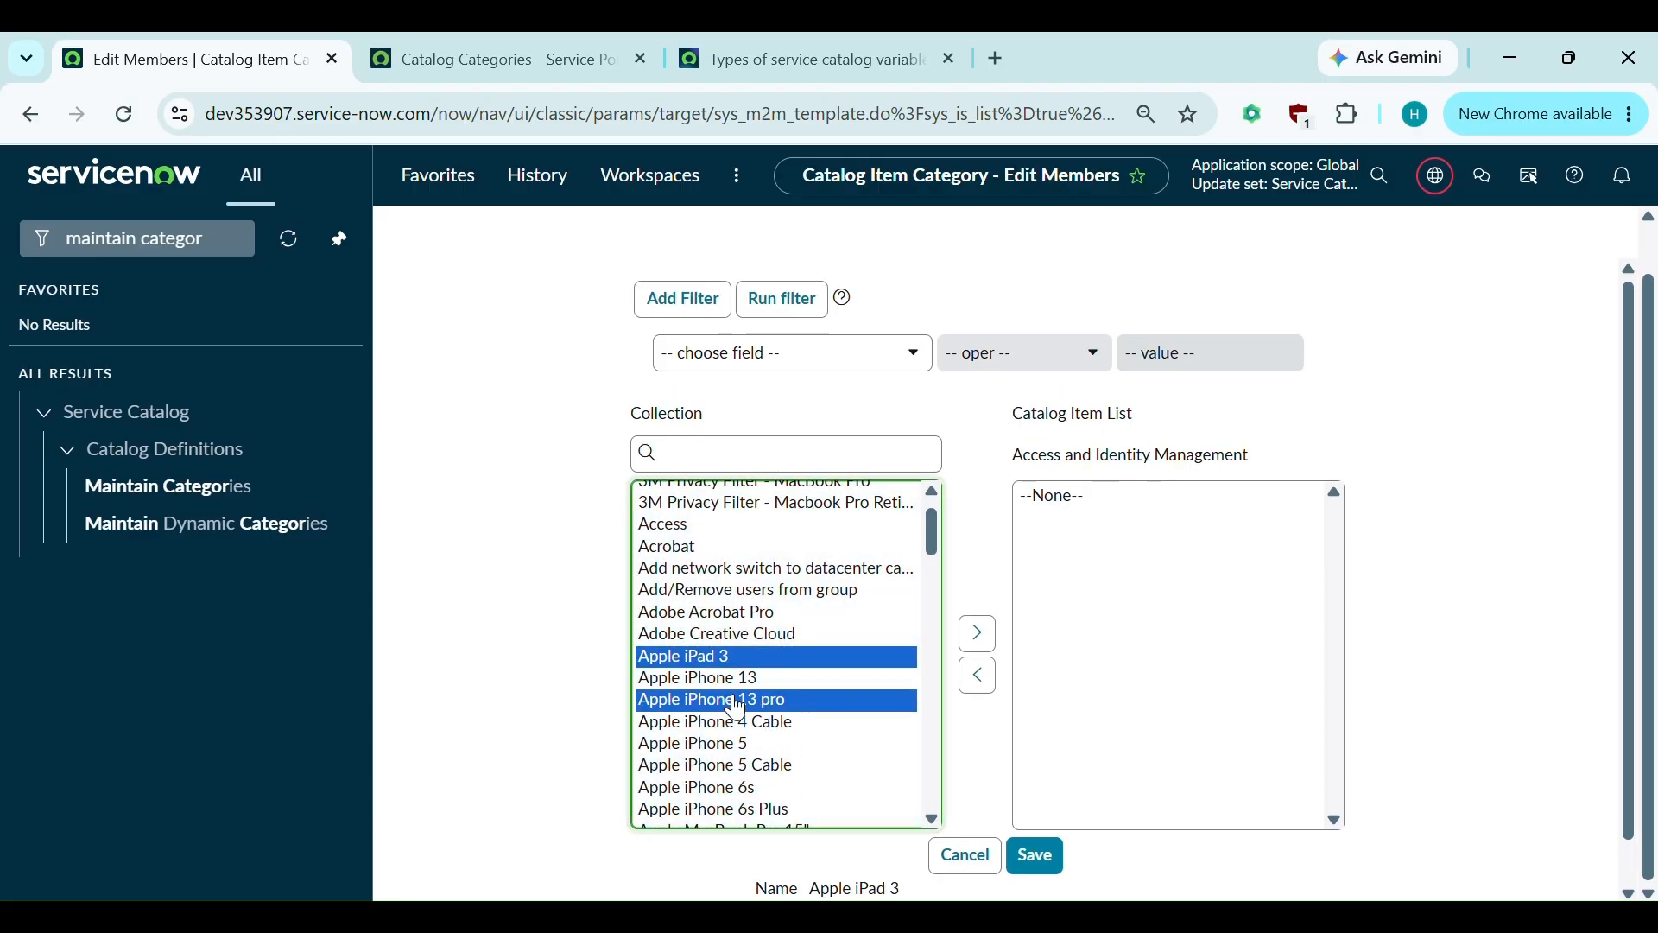
ctrl+click(740, 727)
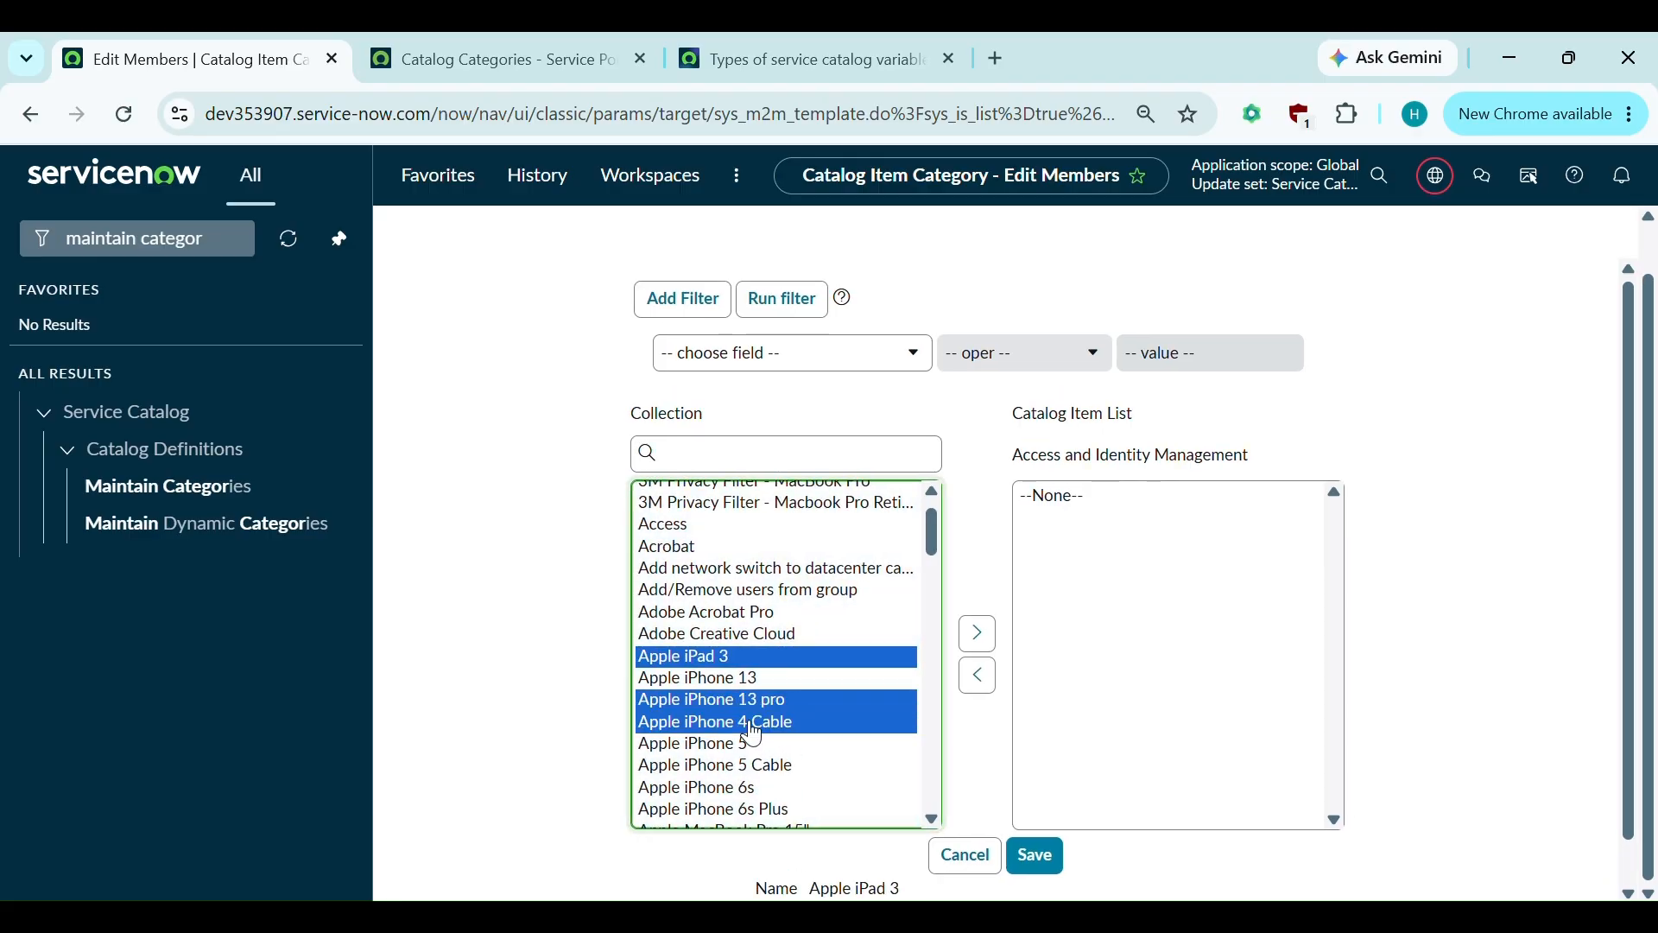
click(978, 635)
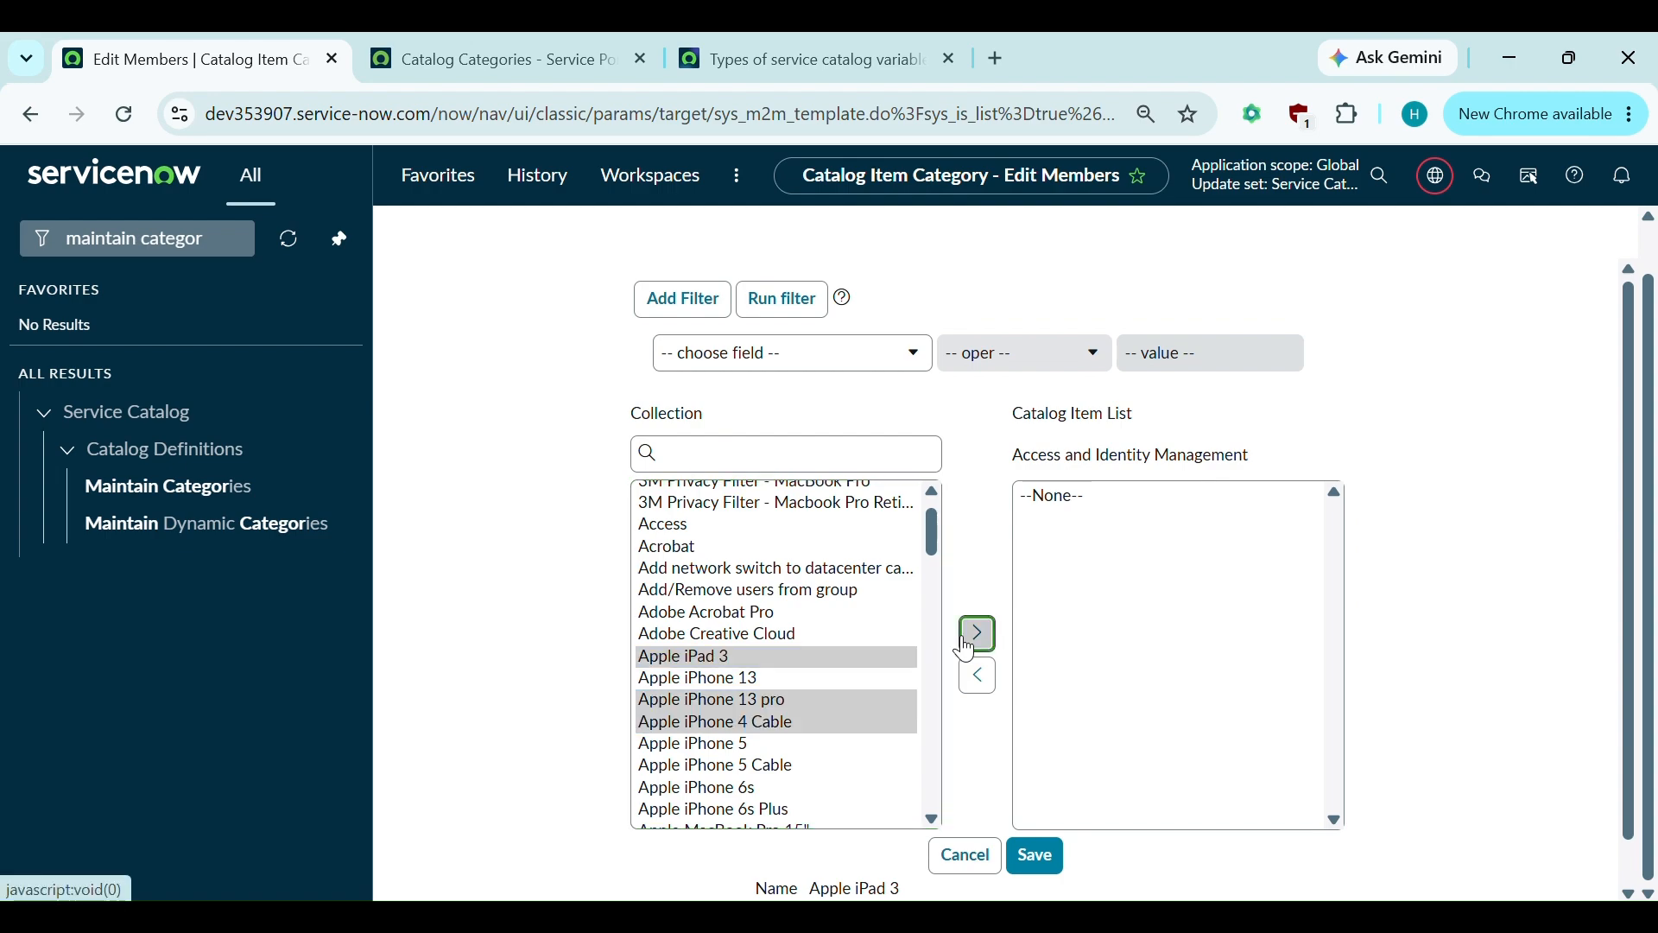
click(1031, 864)
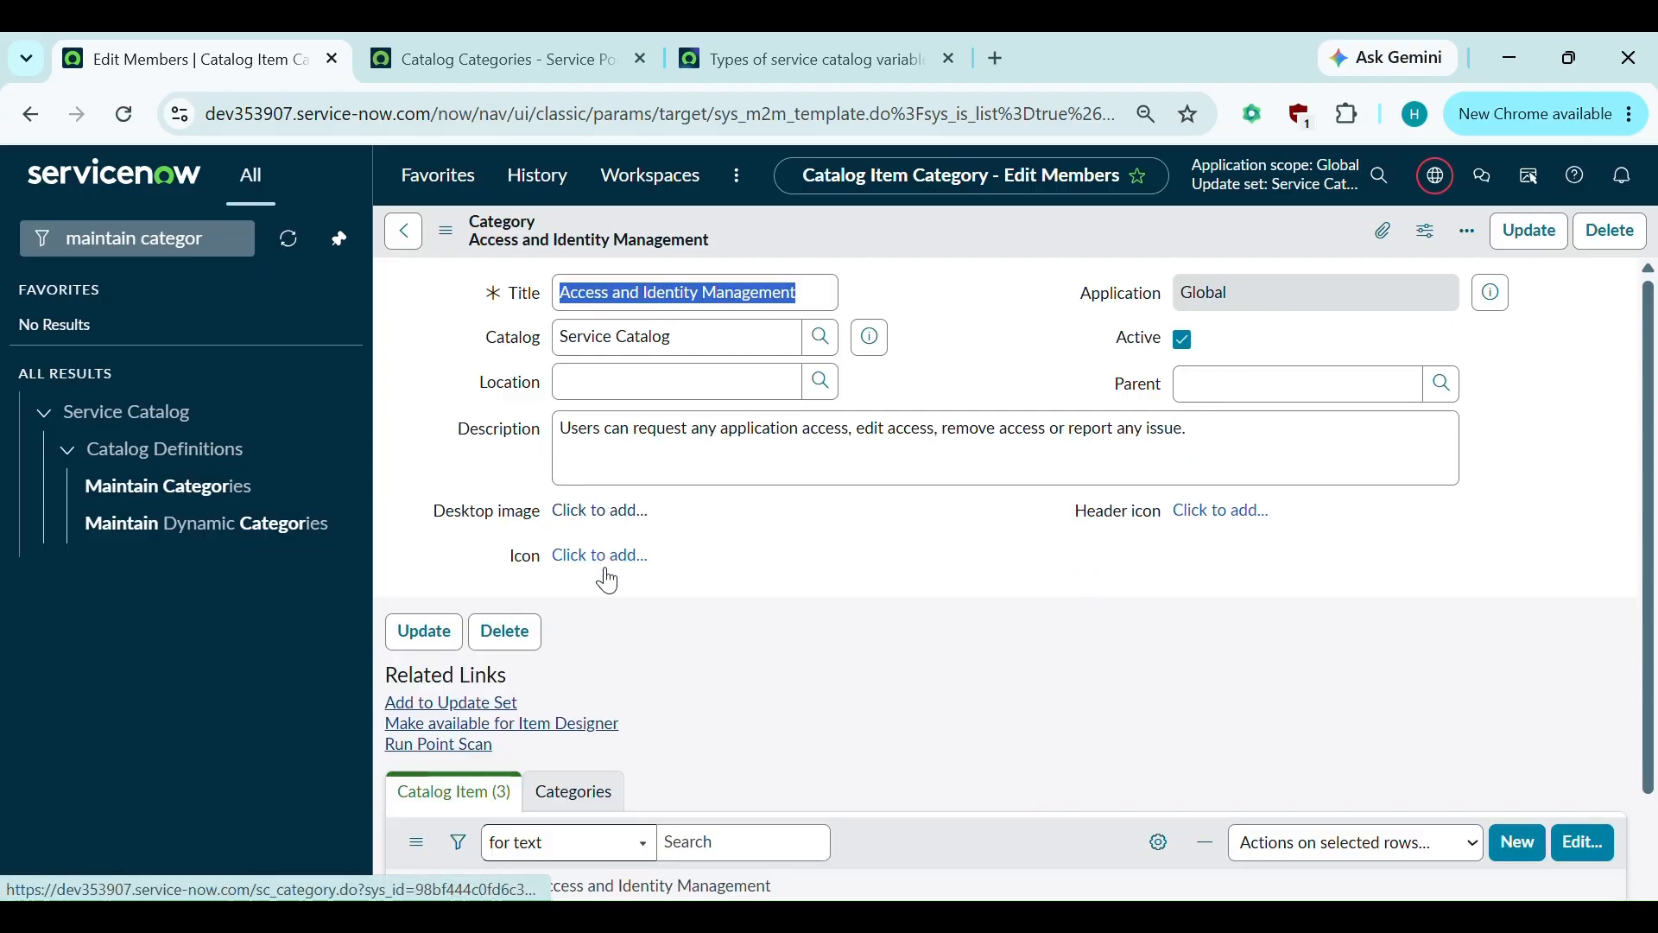
Review the catalog items listed on the Access and Identity Management category record.
scroll(606, 577, down, 1)
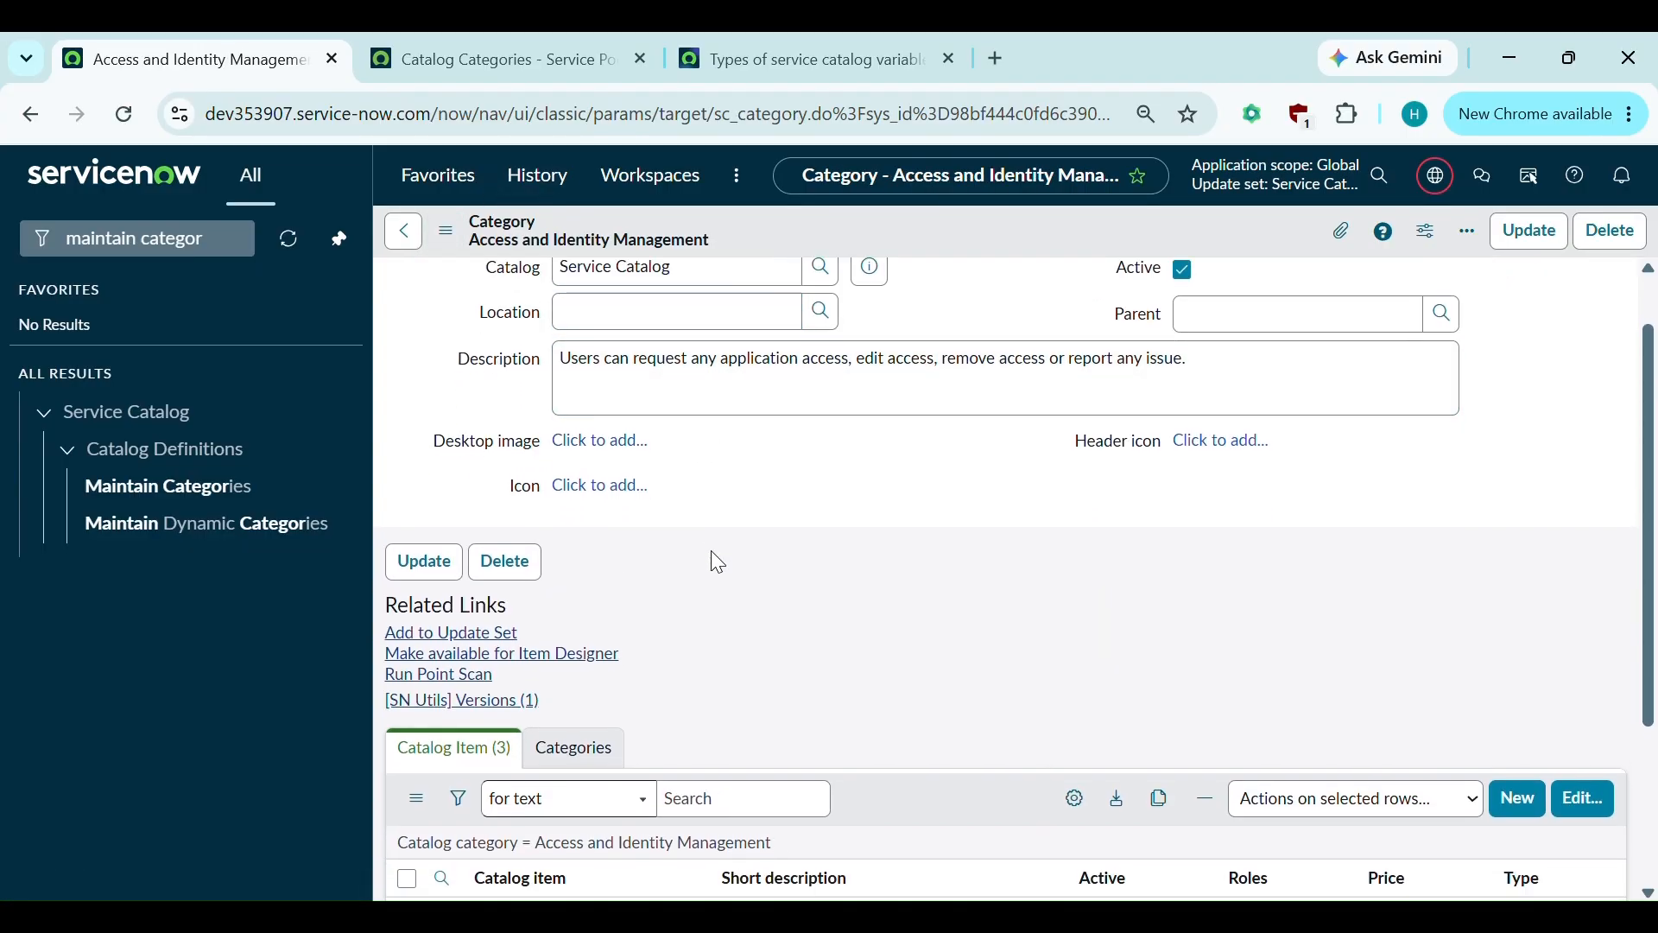
scroll(718, 563, down, 2)
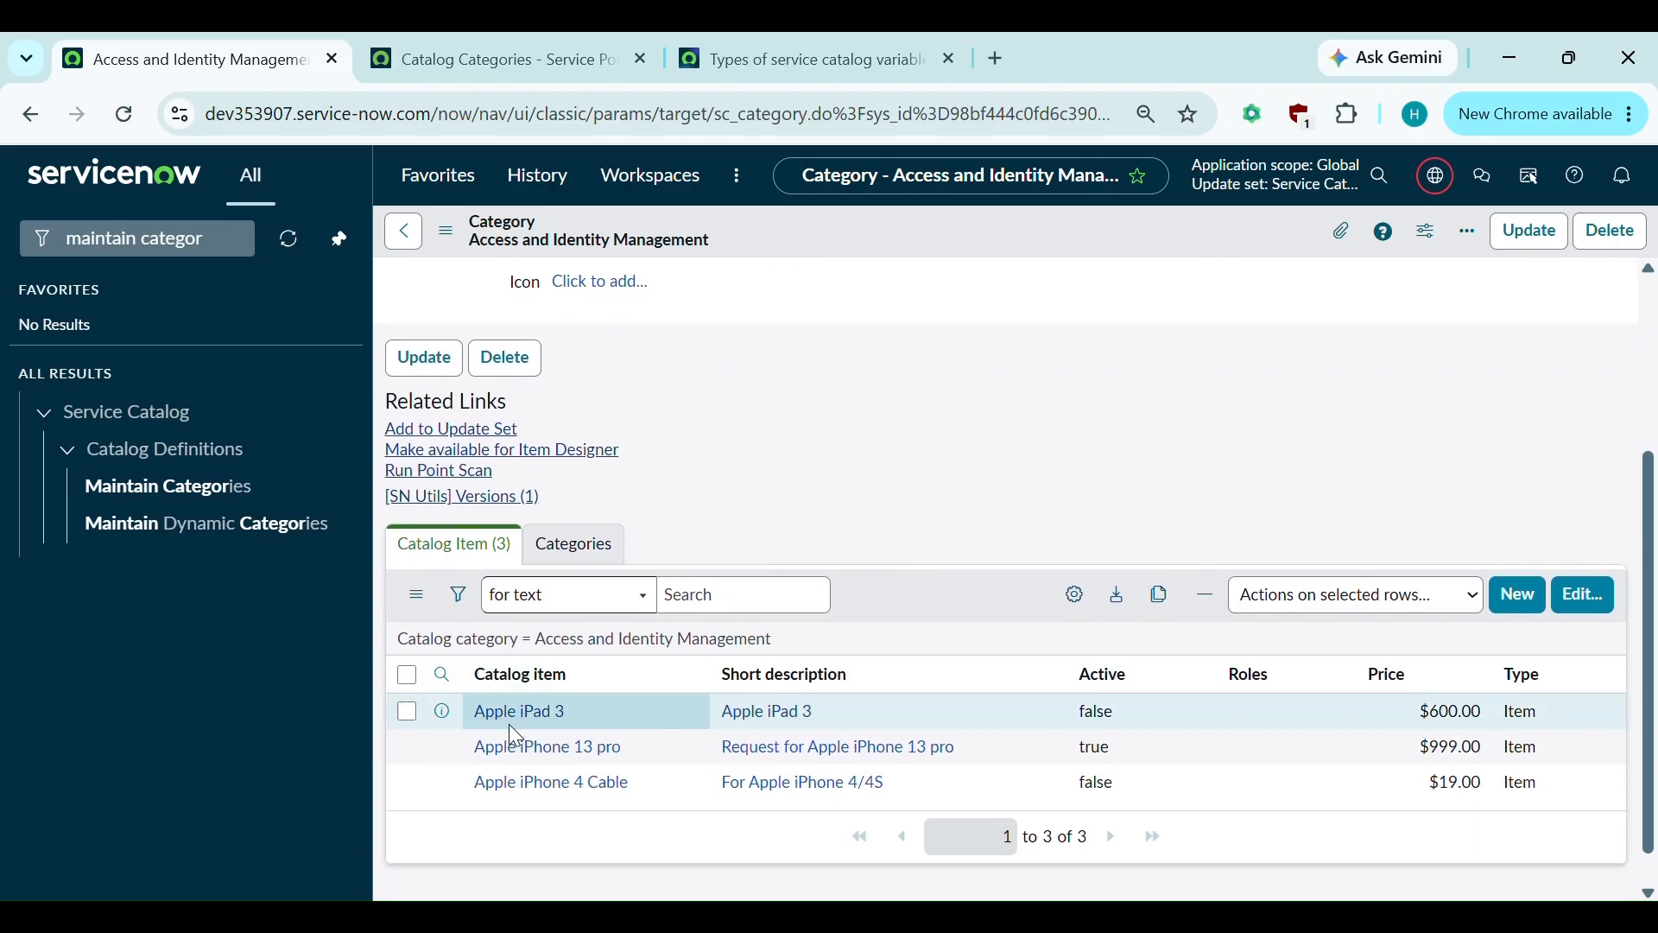
scroll(636, 821, up, 3)
Reload the Service Portal's categories and open Access and Identity Management to view its description and items.
click(471, 56)
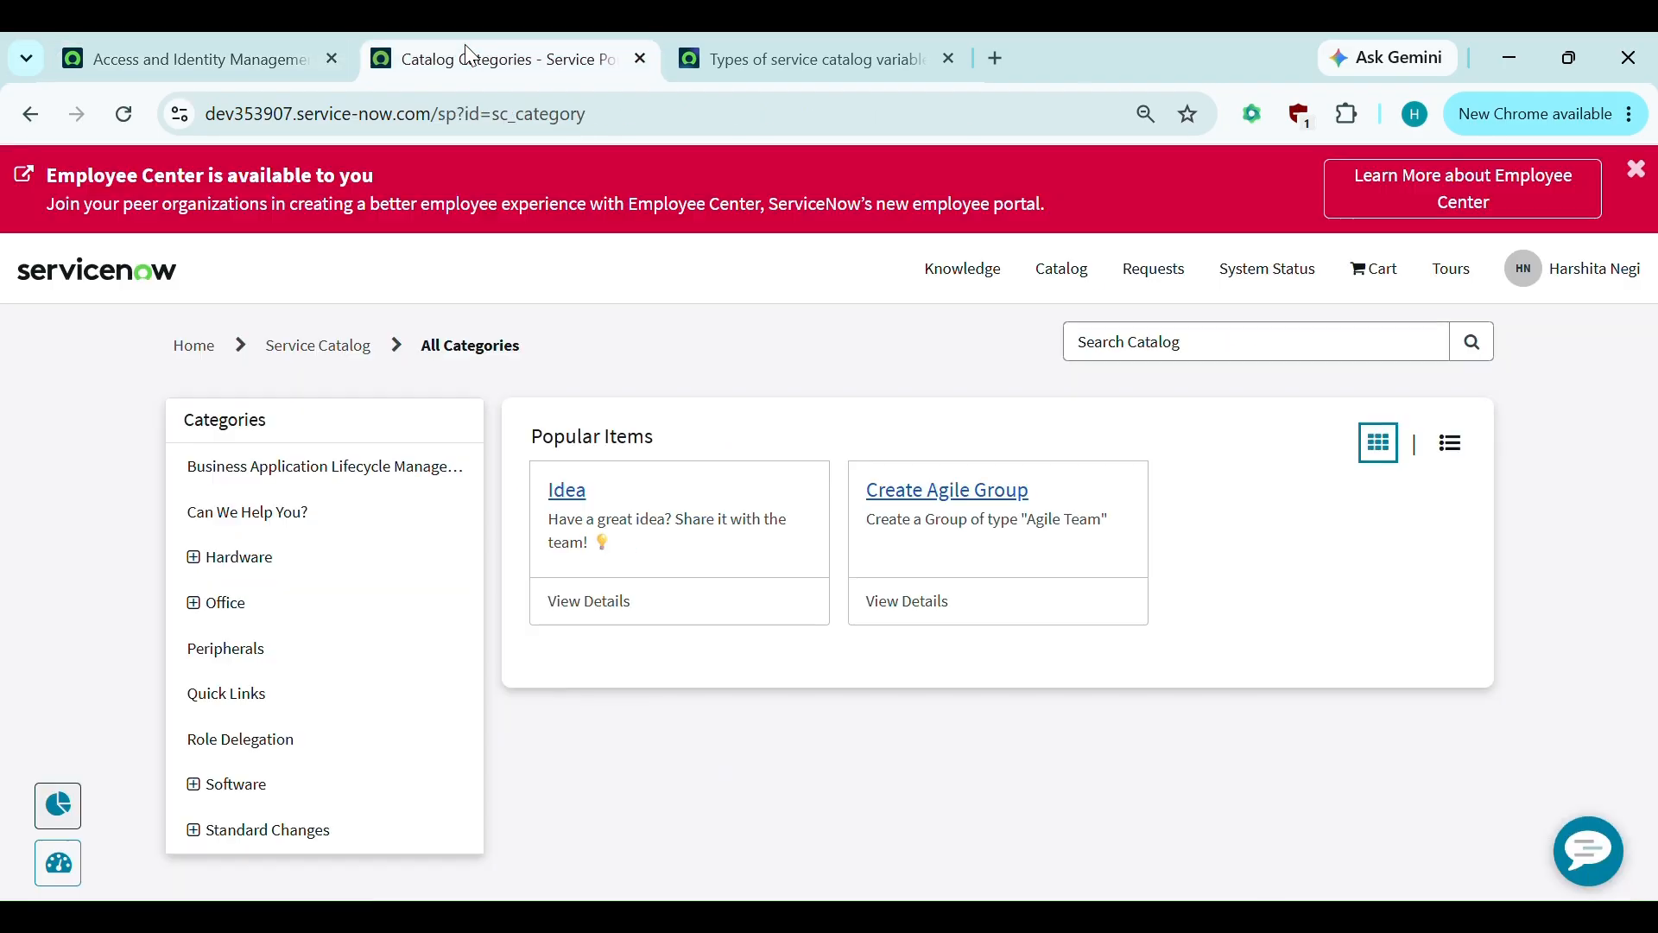
click(125, 116)
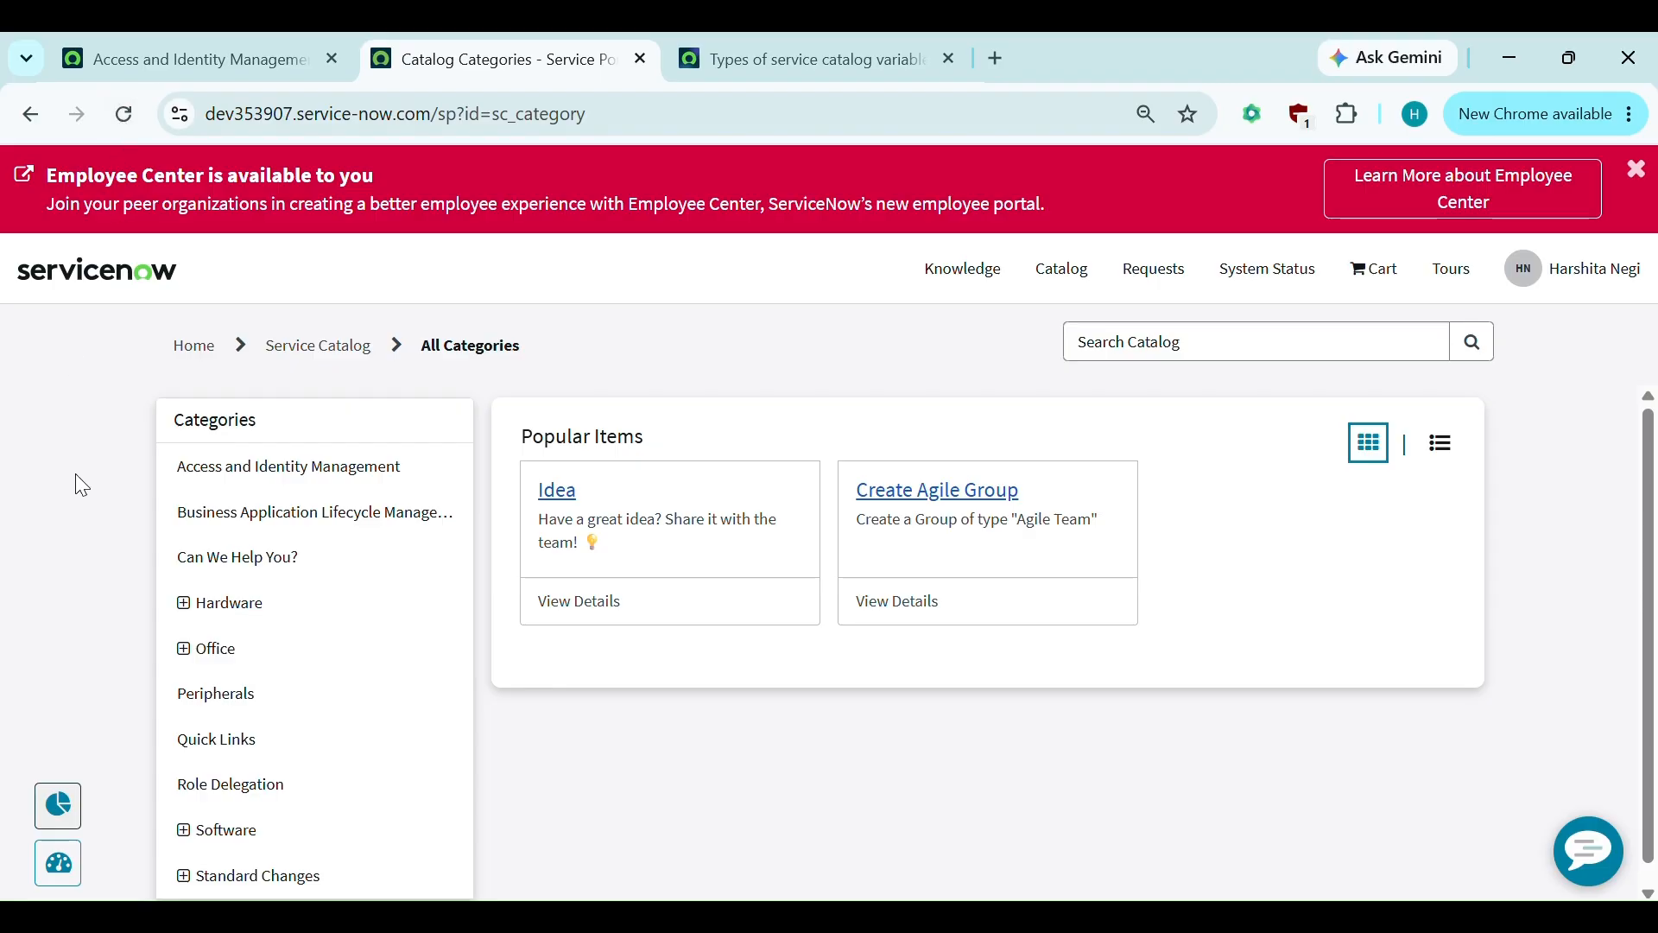
scroll(289, 484, down, 1)
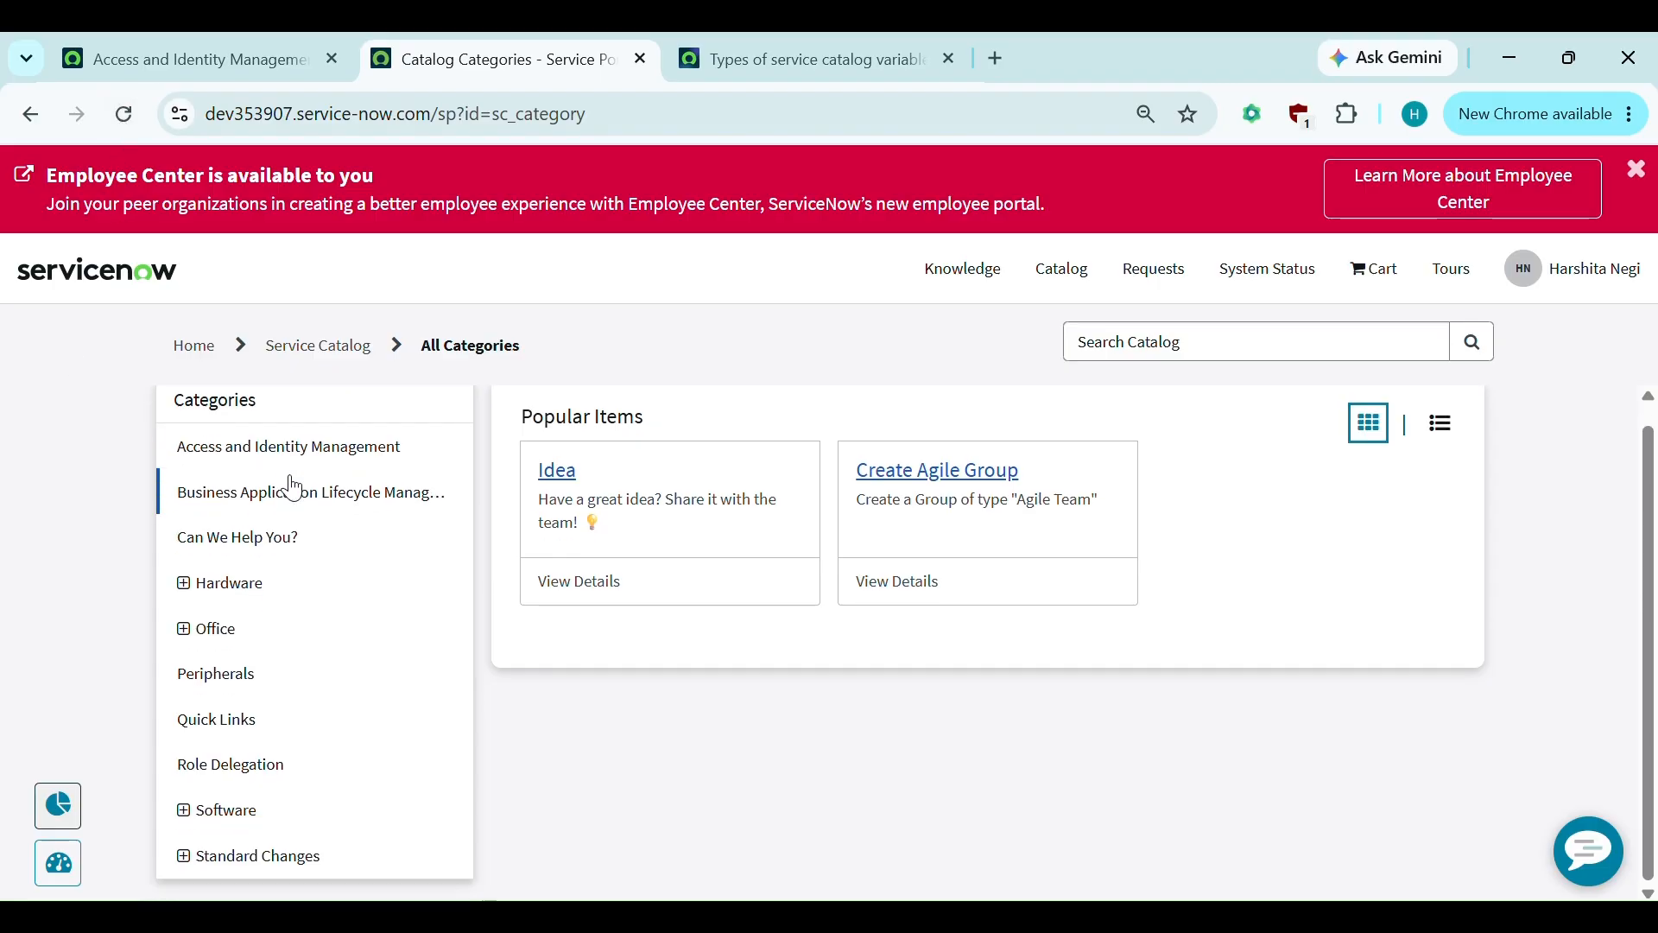
click(220, 463)
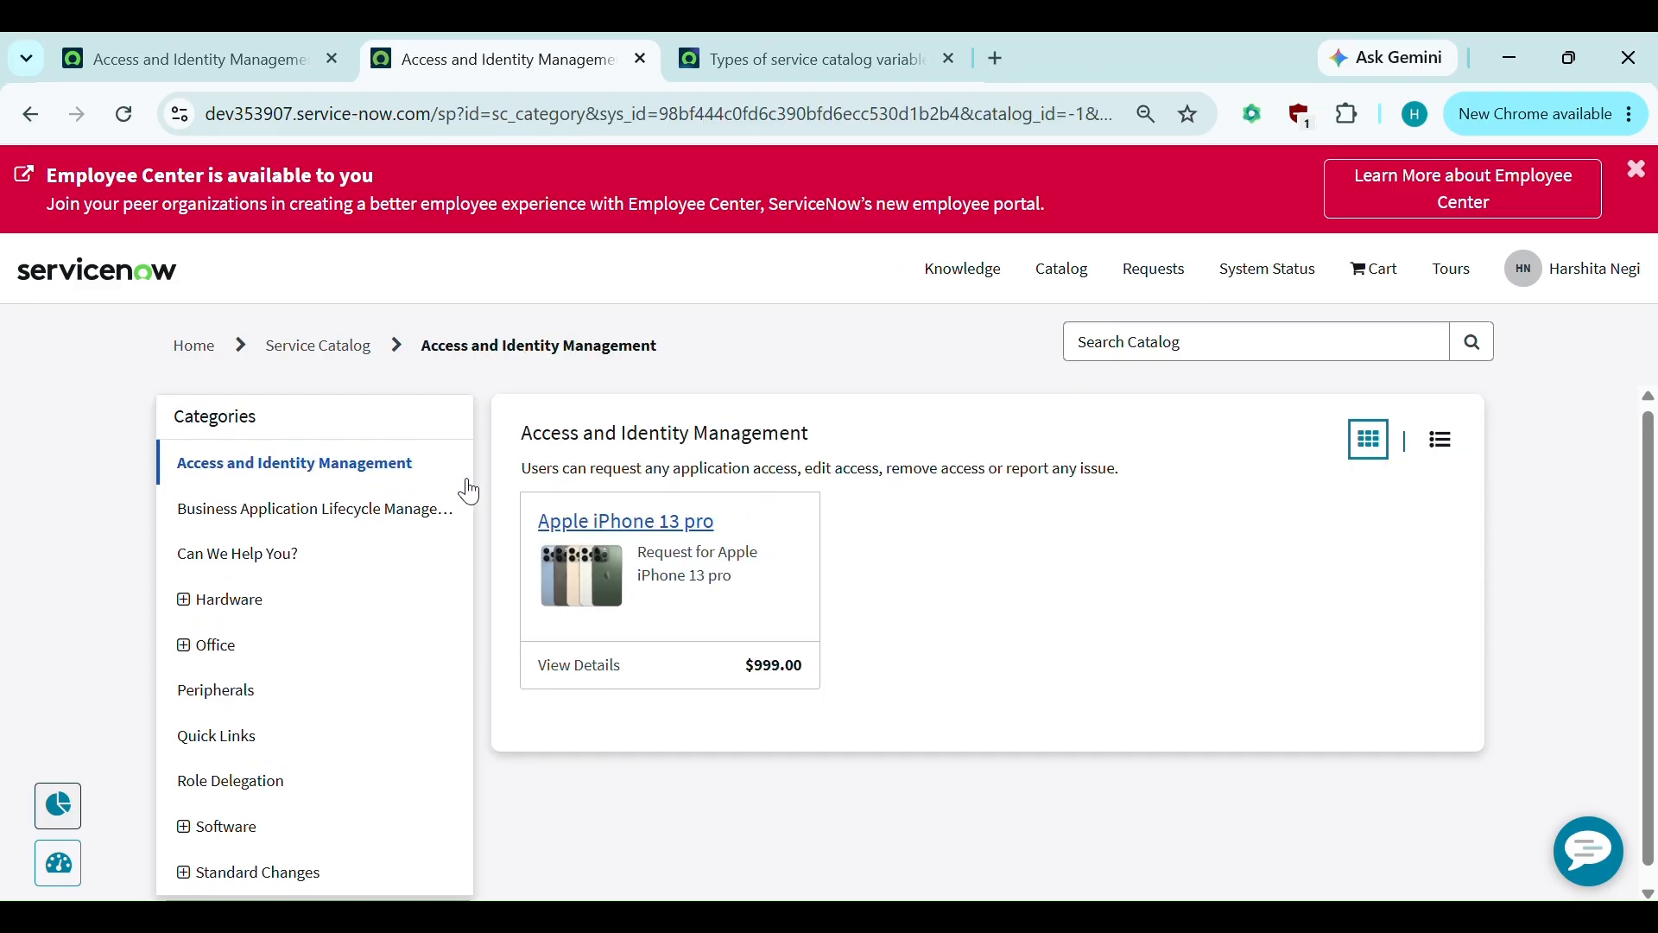
scroll(466, 486, down, 1)
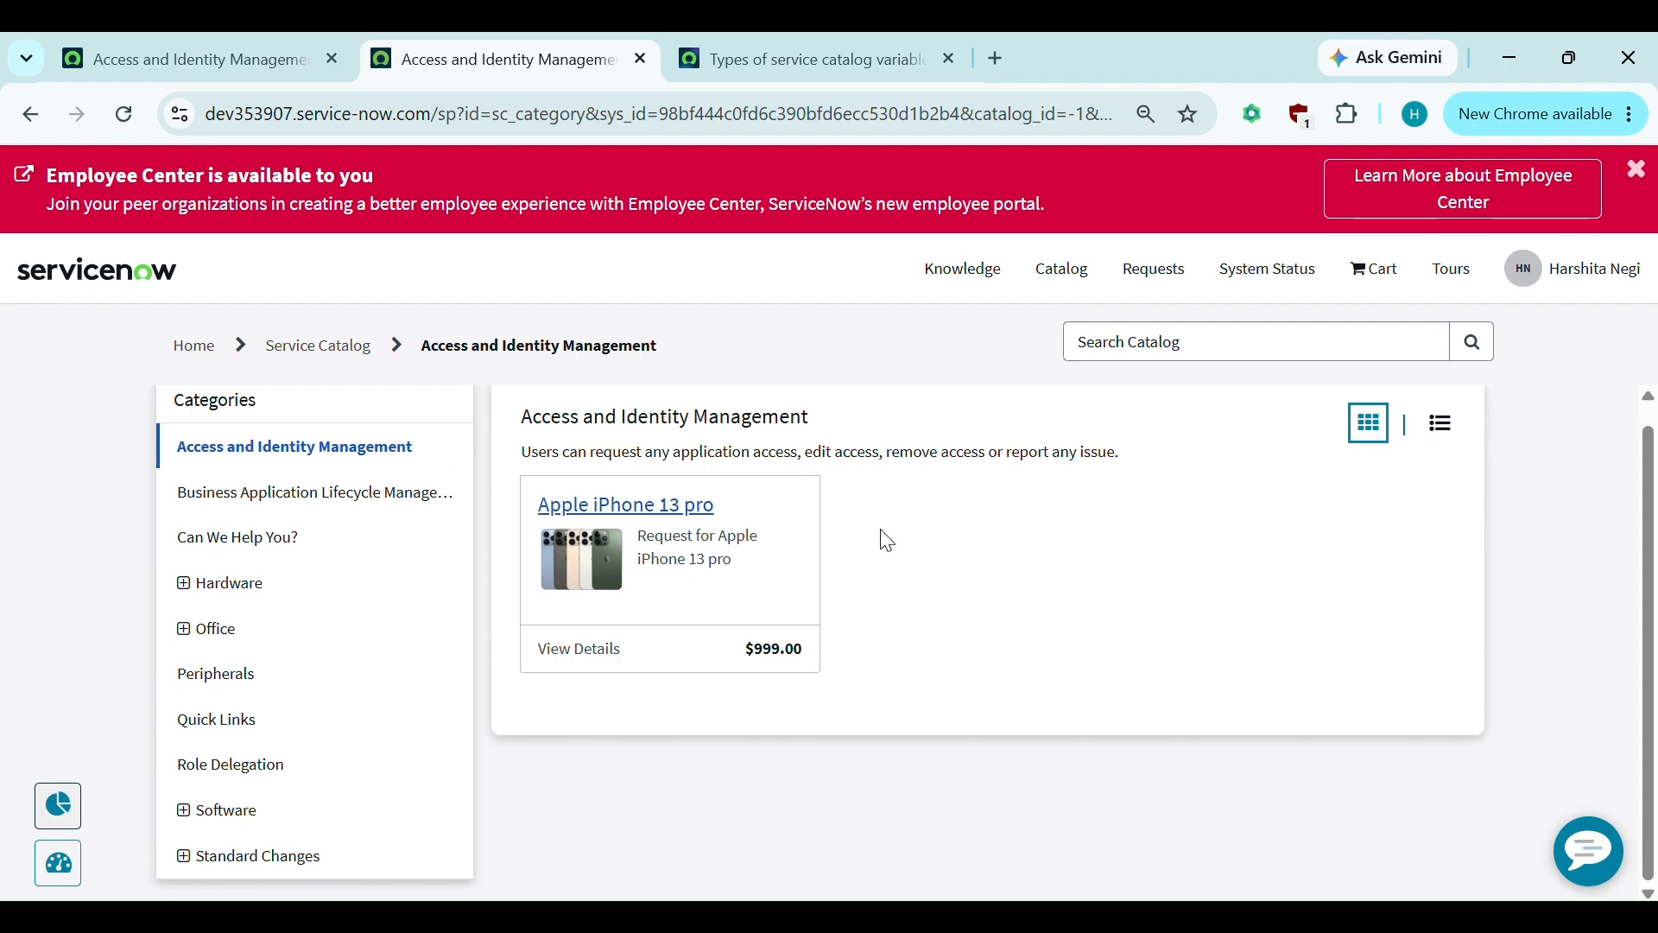
scroll(710, 649, up, 1)
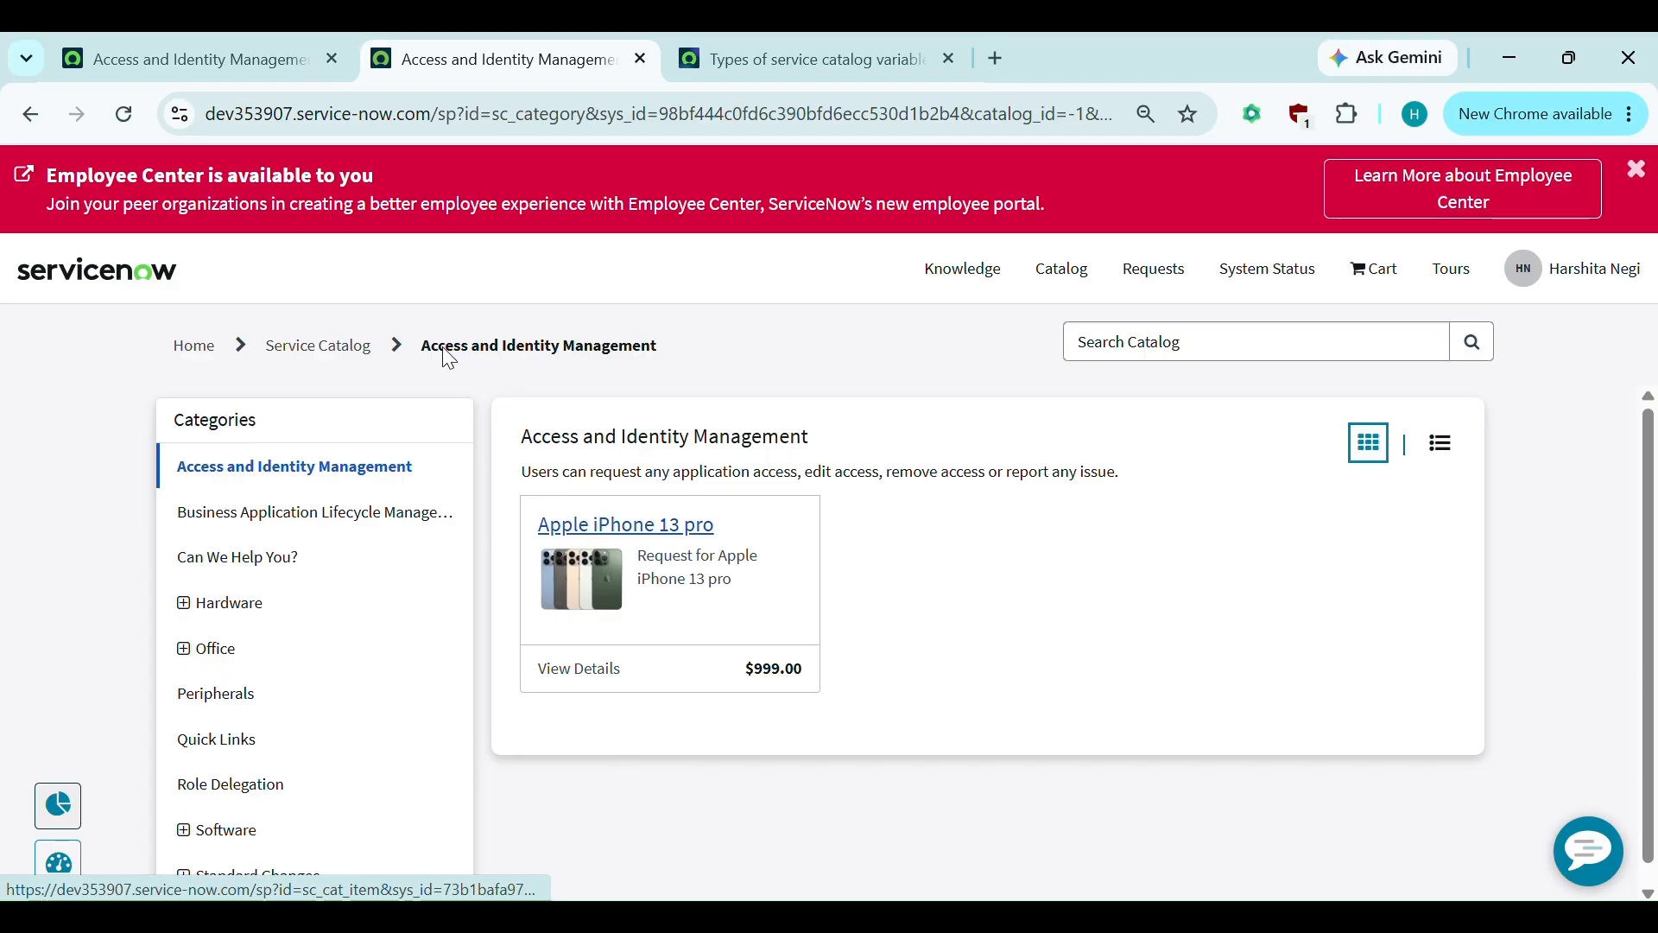
Compare the Active values of the category's catalog items with the items shown in the Service Portal.
click(264, 61)
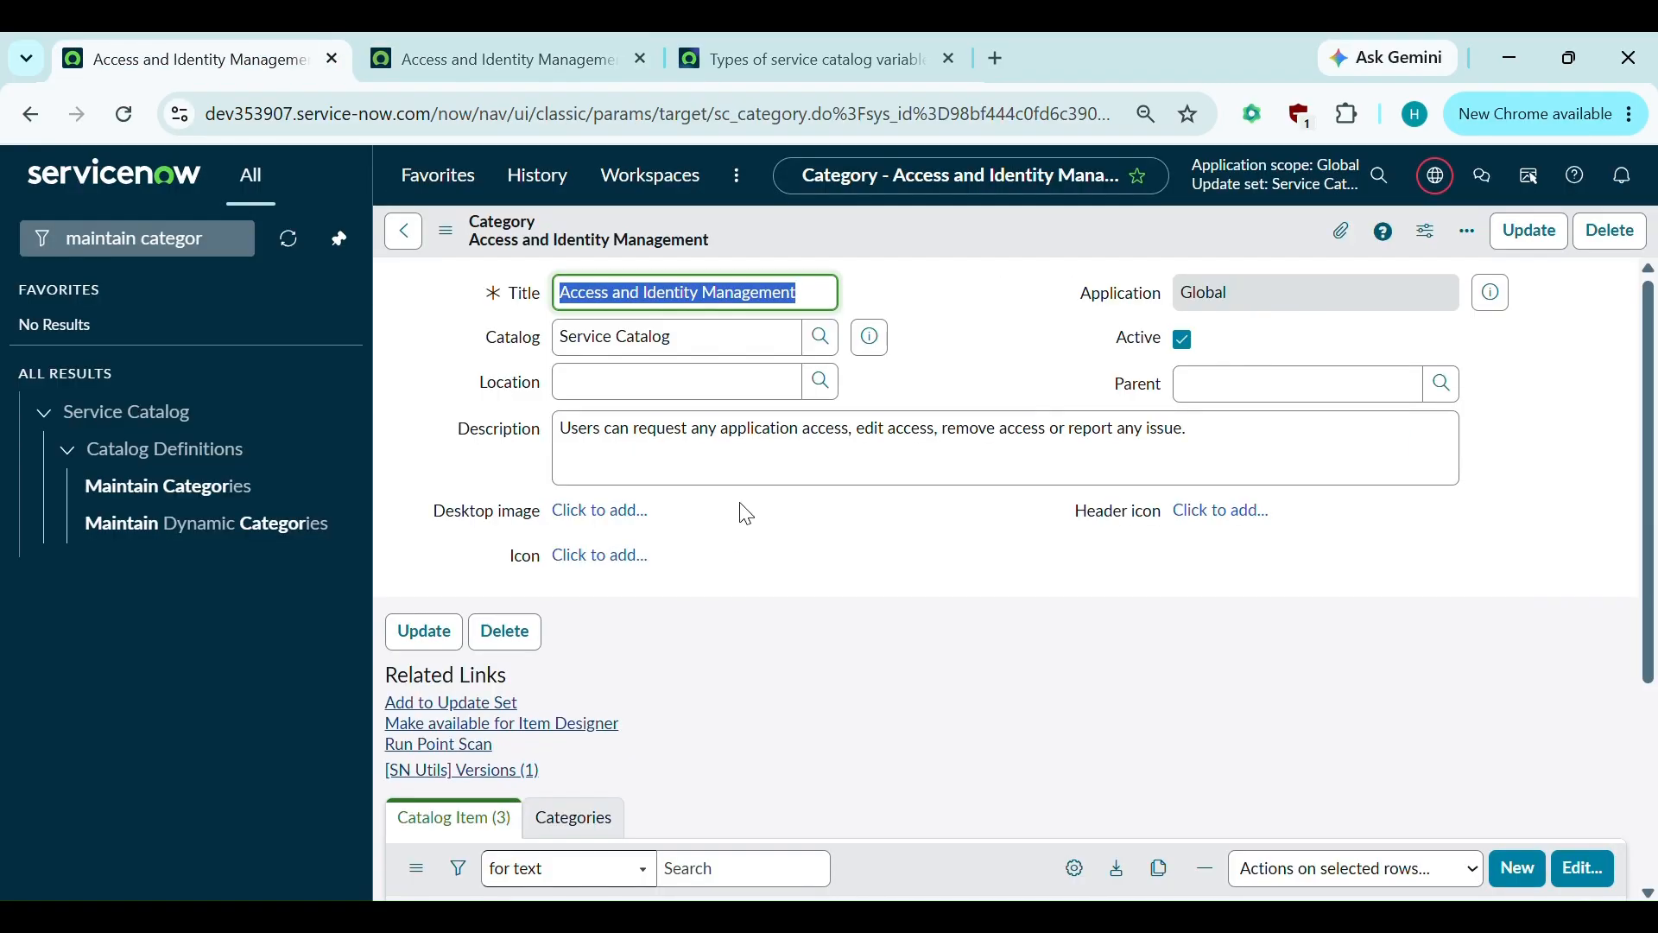
scroll(743, 511, down, 3)
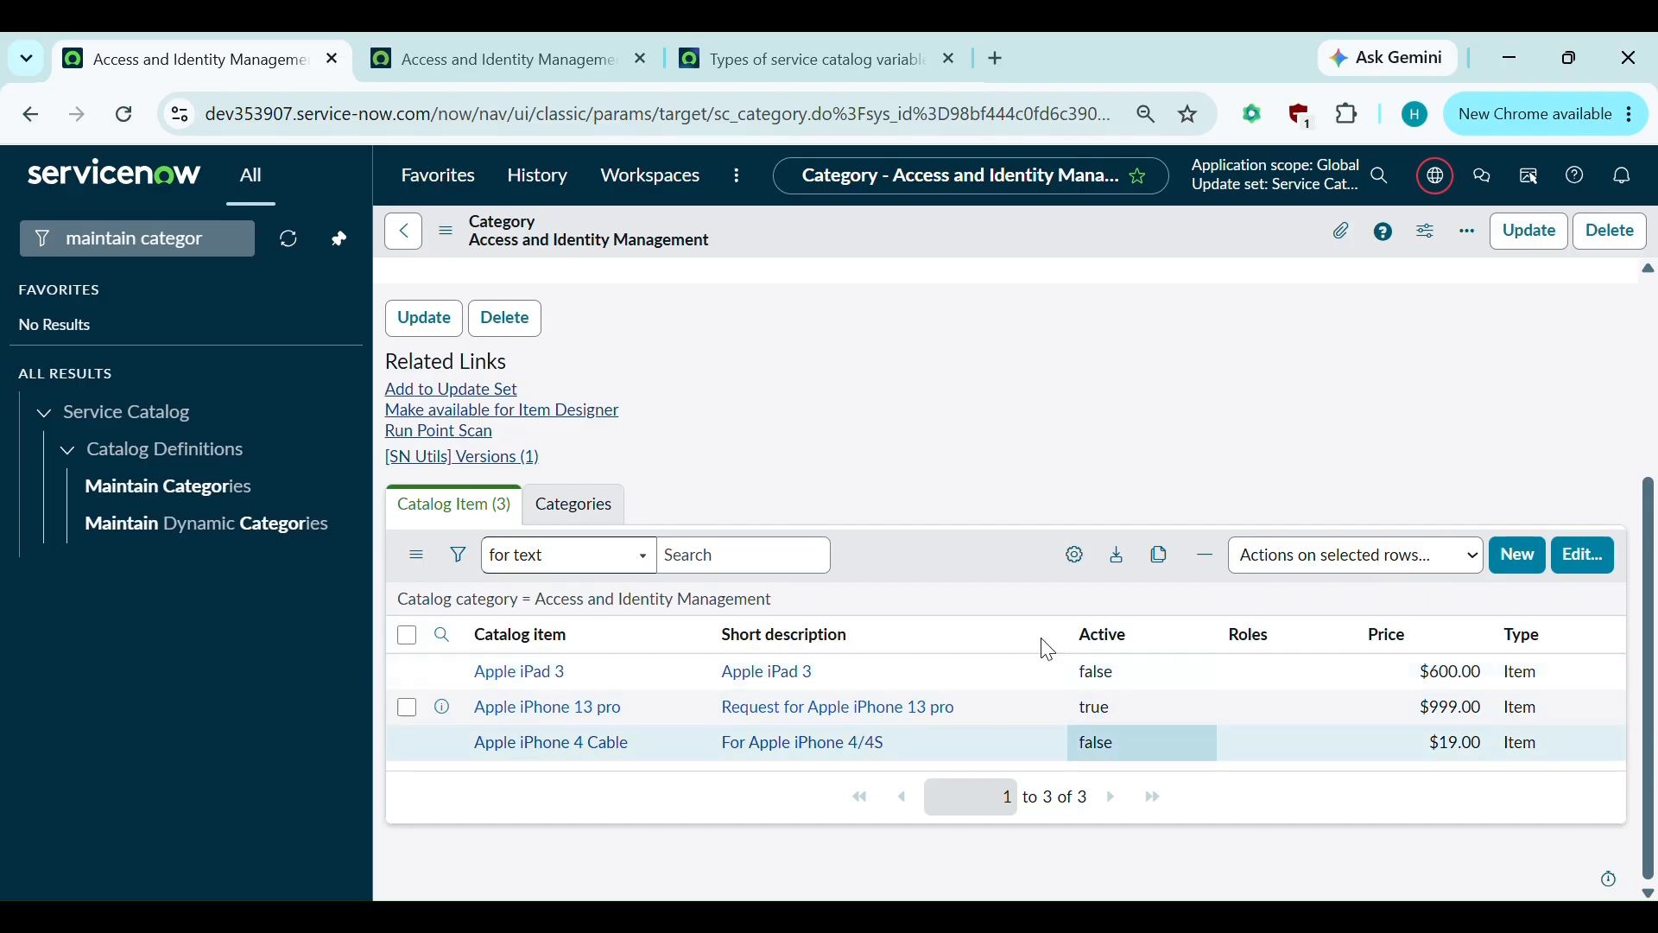
click(521, 39)
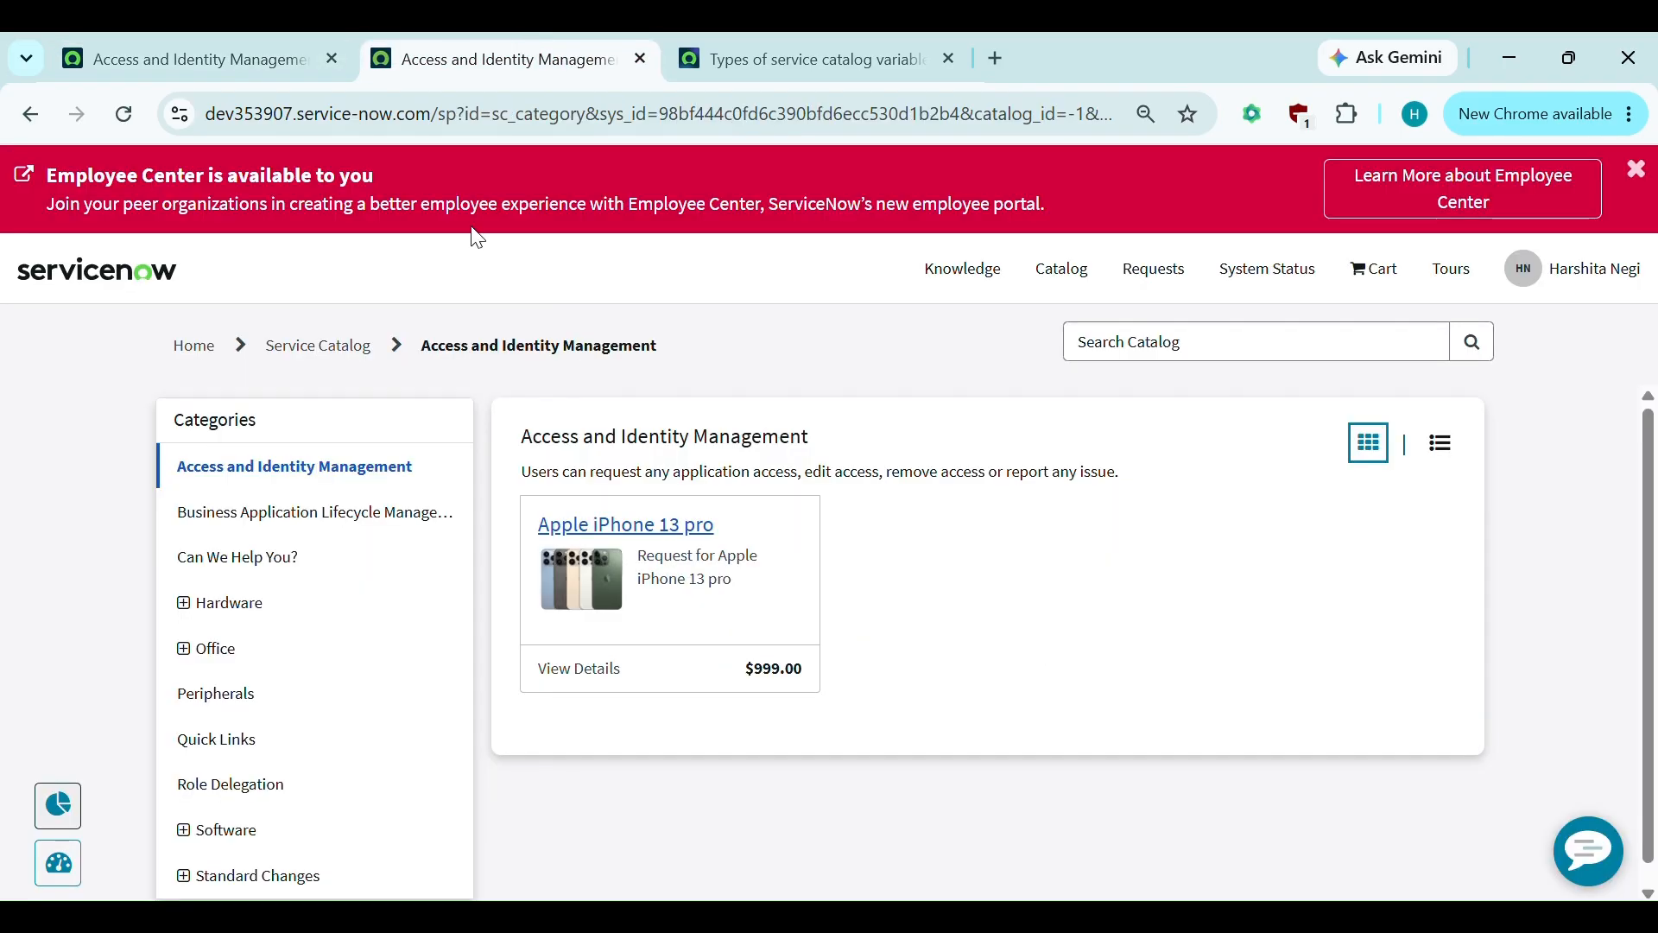
click(223, 44)
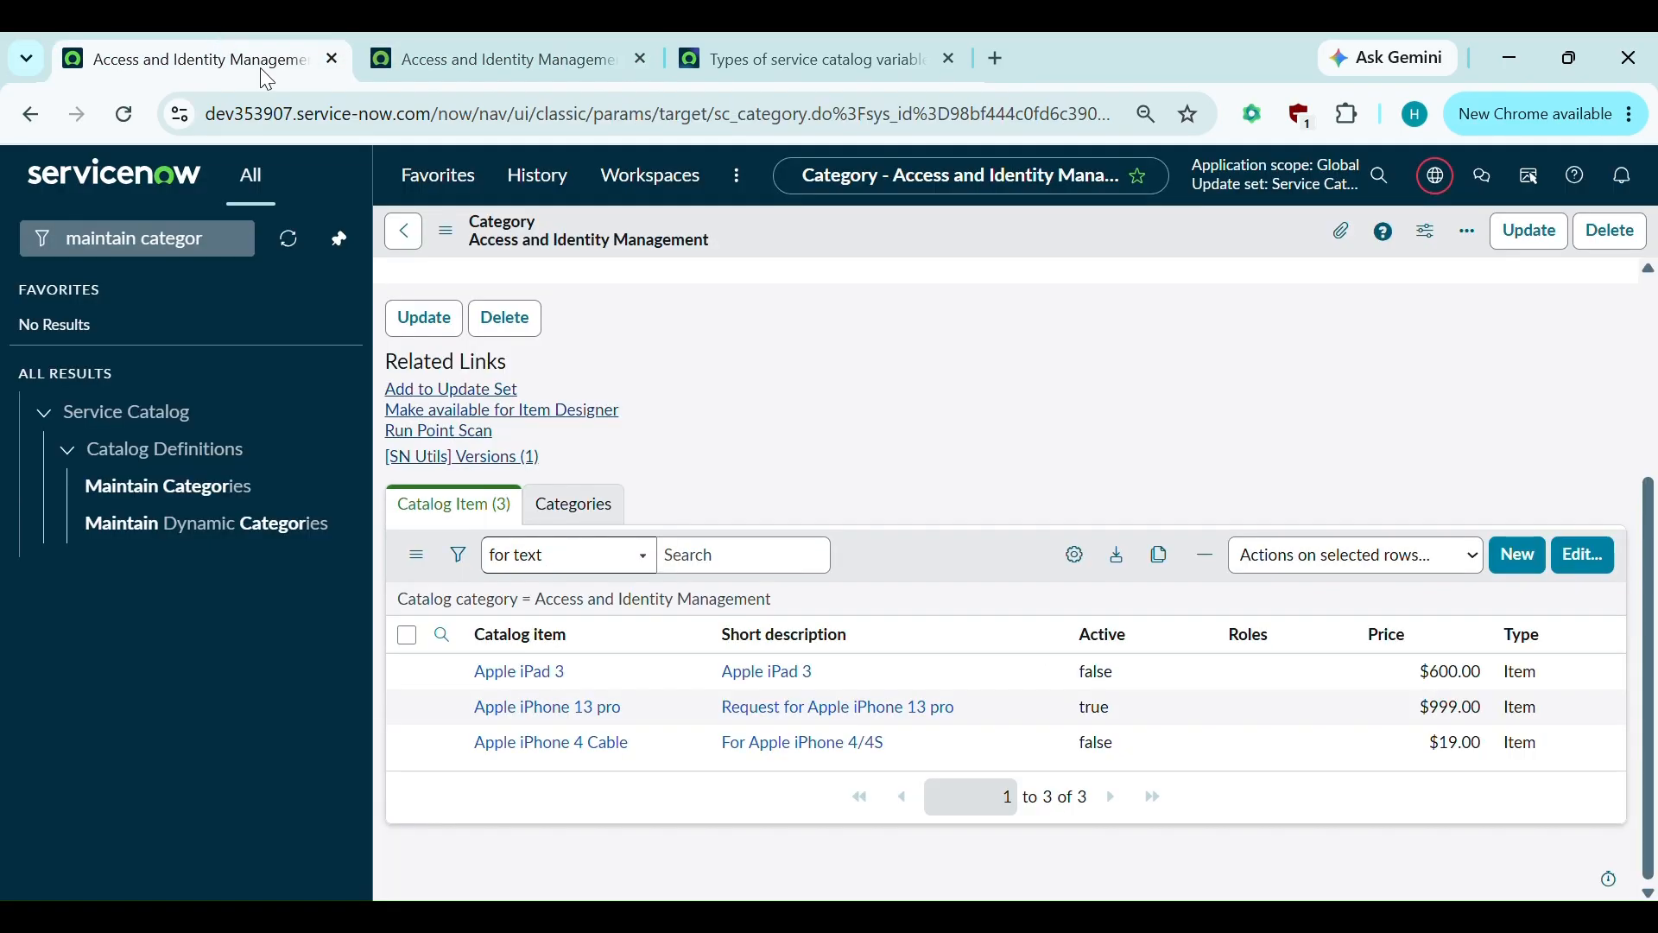
Remove Apple iPad 3, Apple iPhone 13 pro and Apple iPhone 4 Cable from the category's Catalog Item List and save.
scroll(914, 481, up, 1)
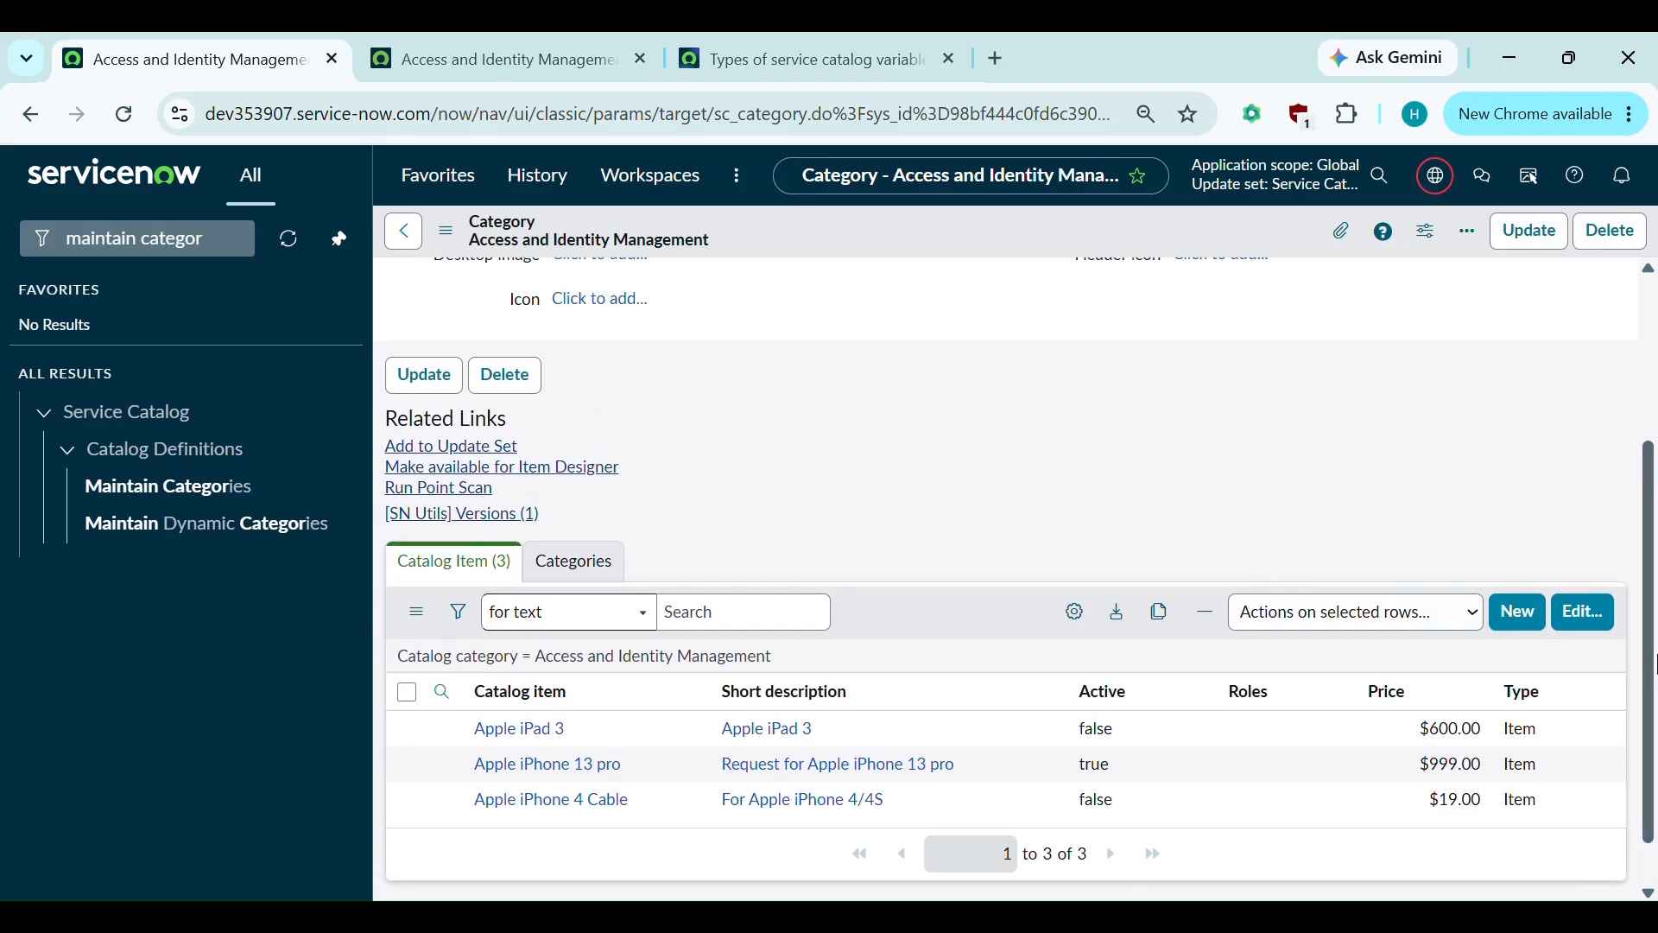
click(1583, 615)
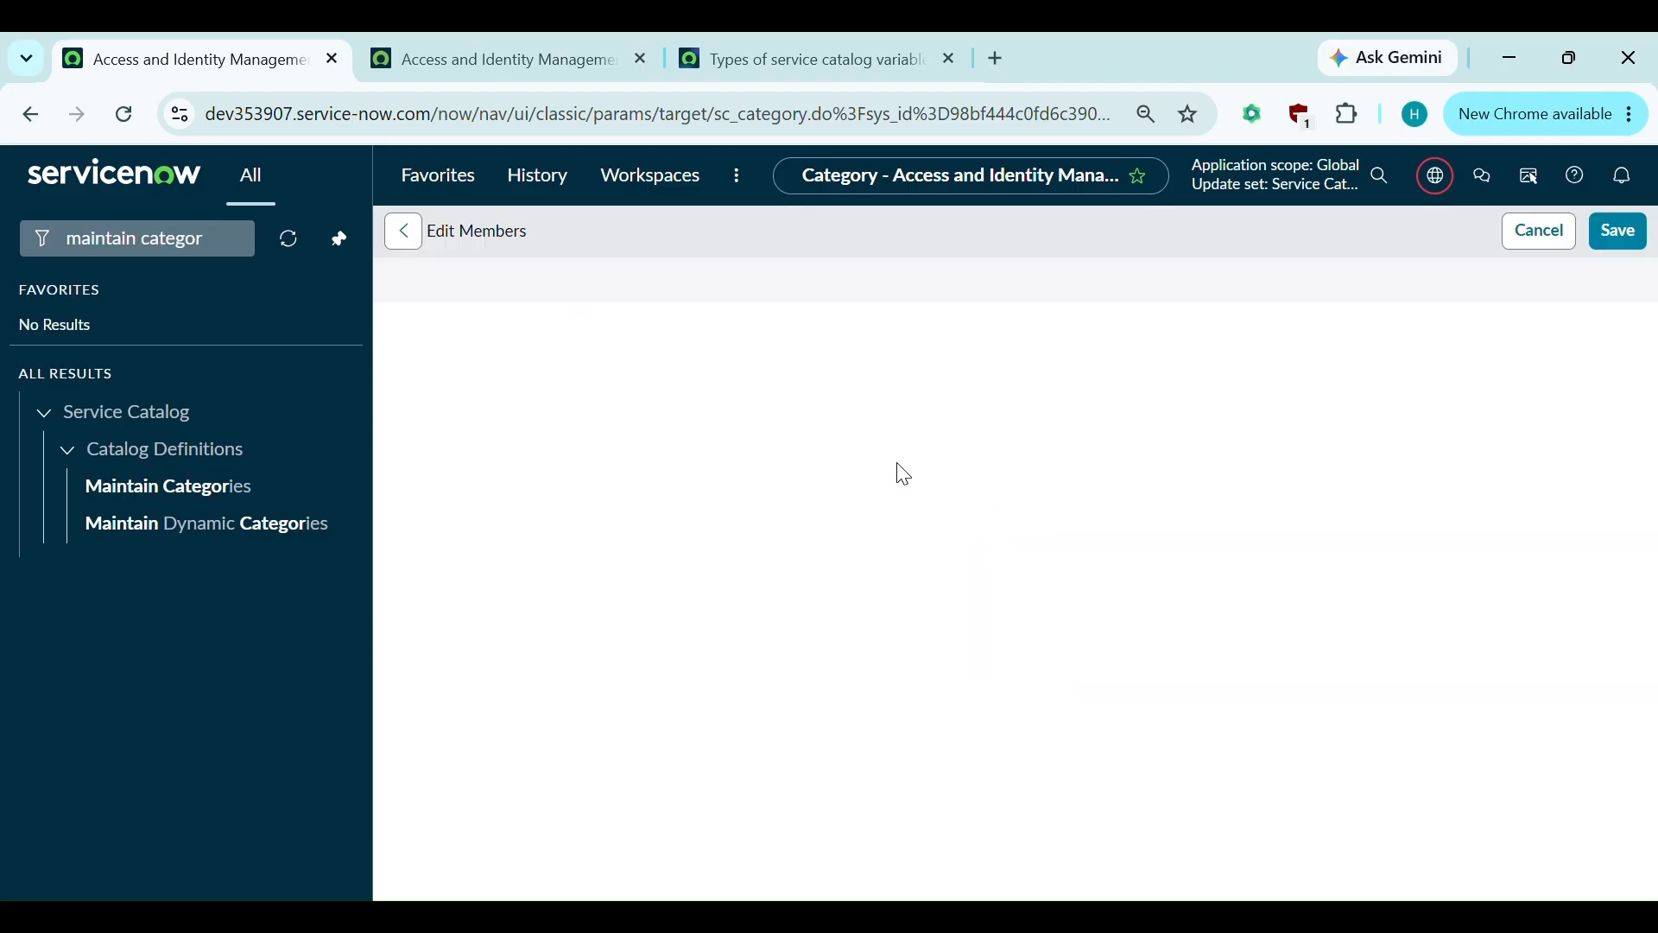
drag(1055, 553, 1063, 584)
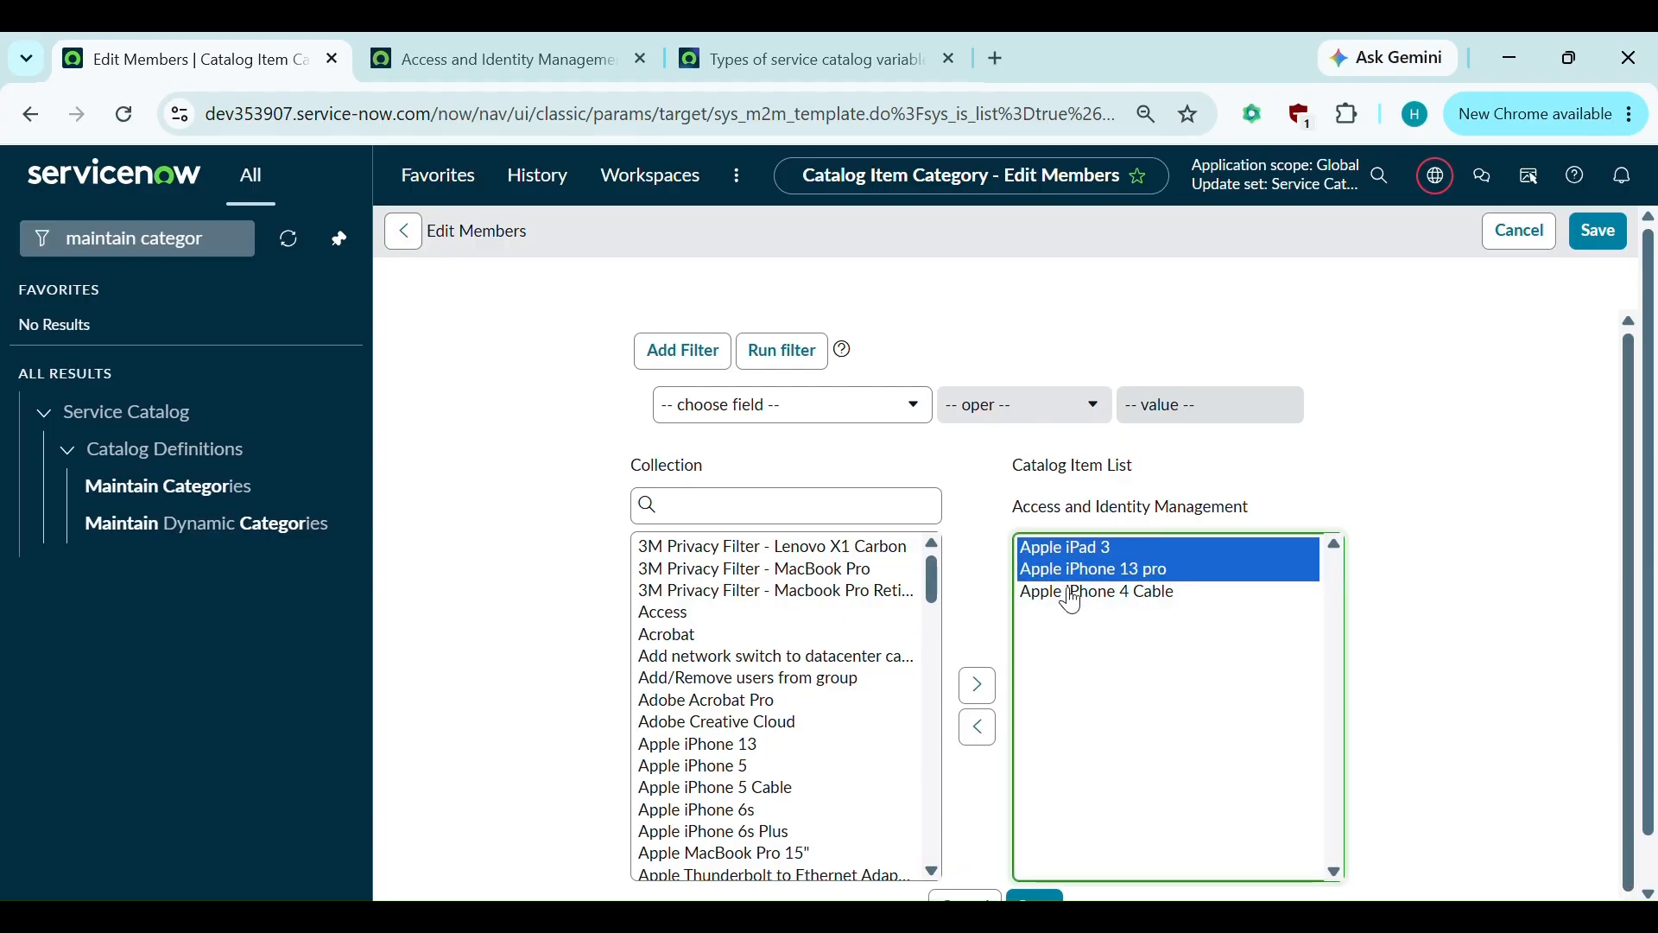
shift+click(1074, 596)
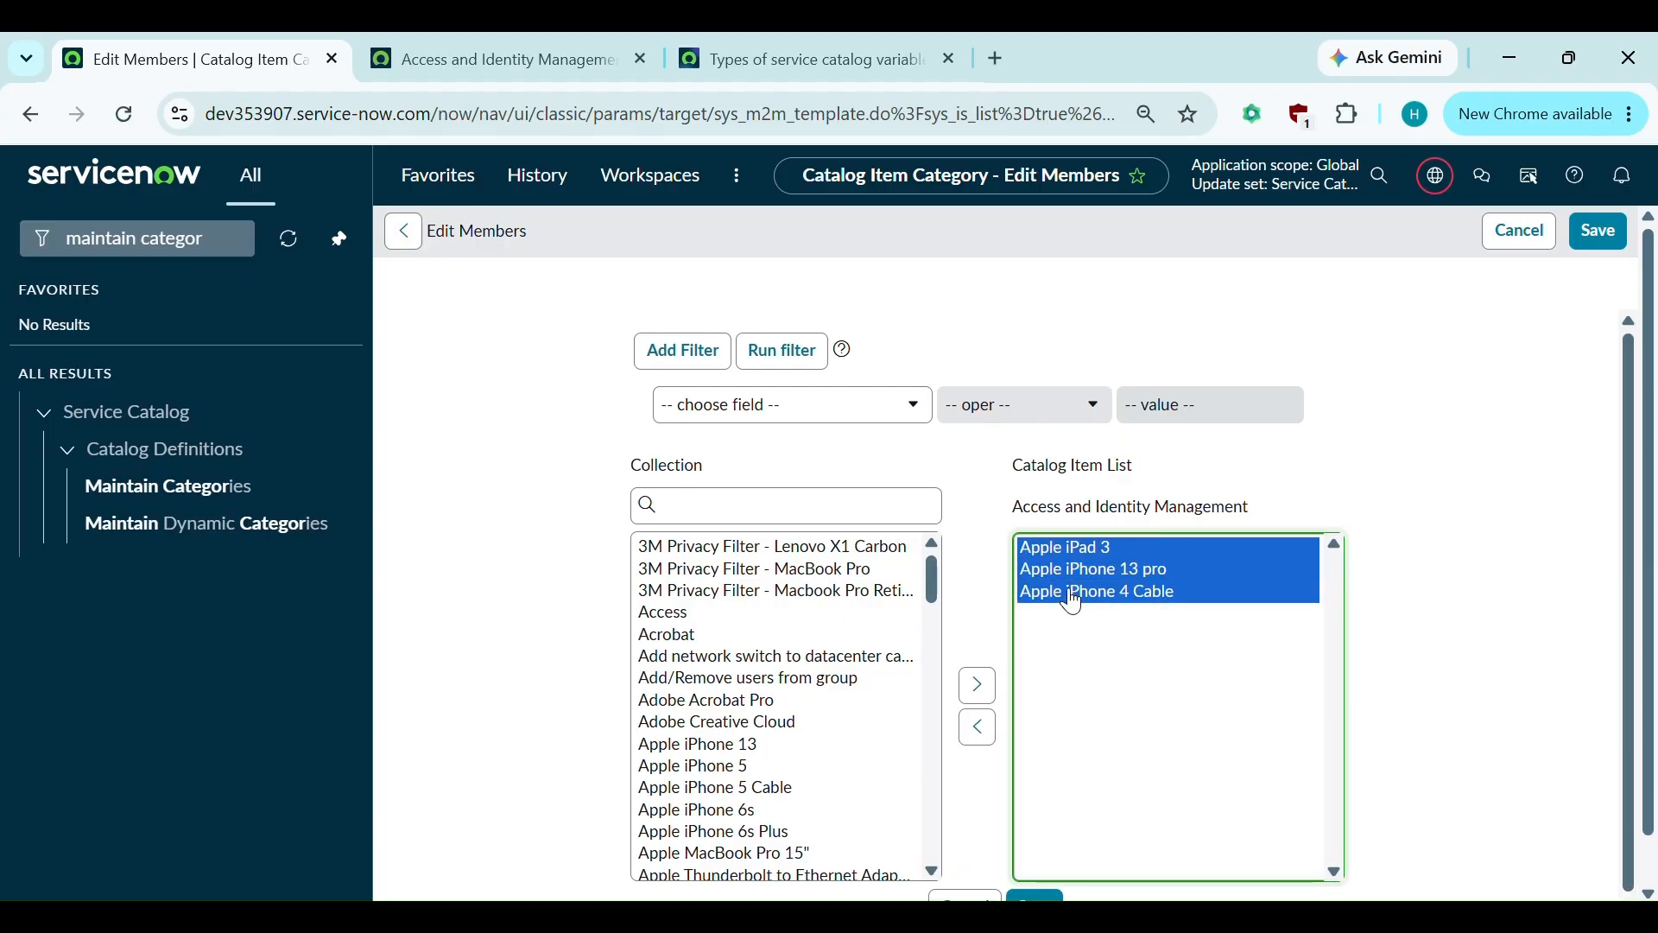
click(979, 730)
click(1047, 872)
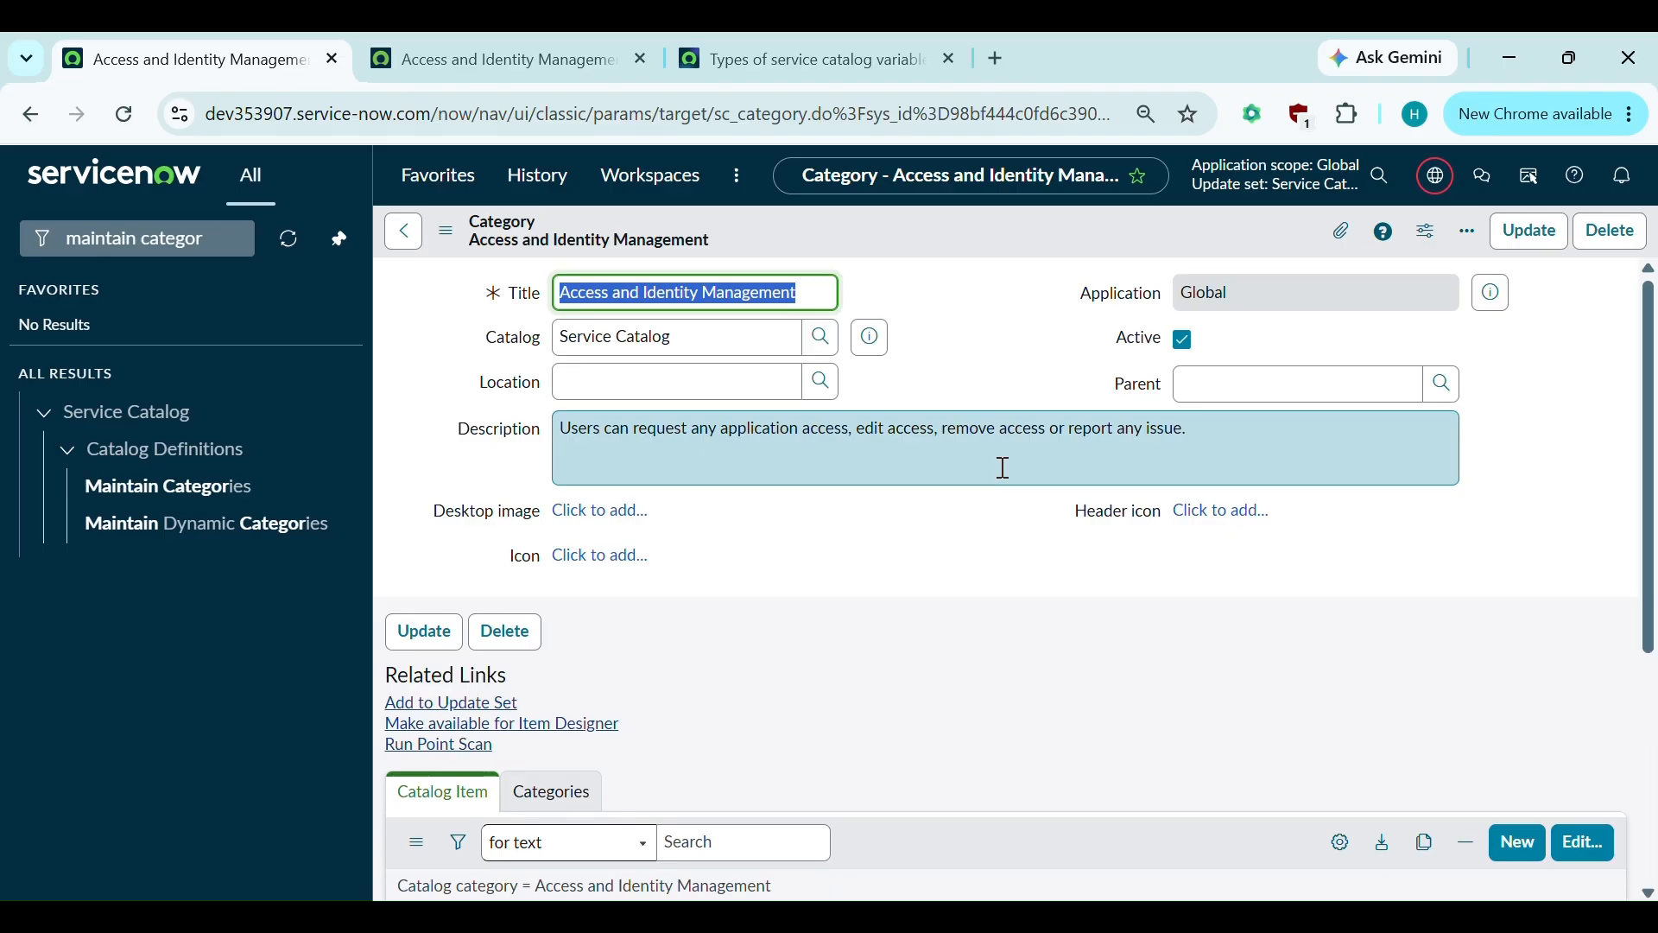
click(780, 661)
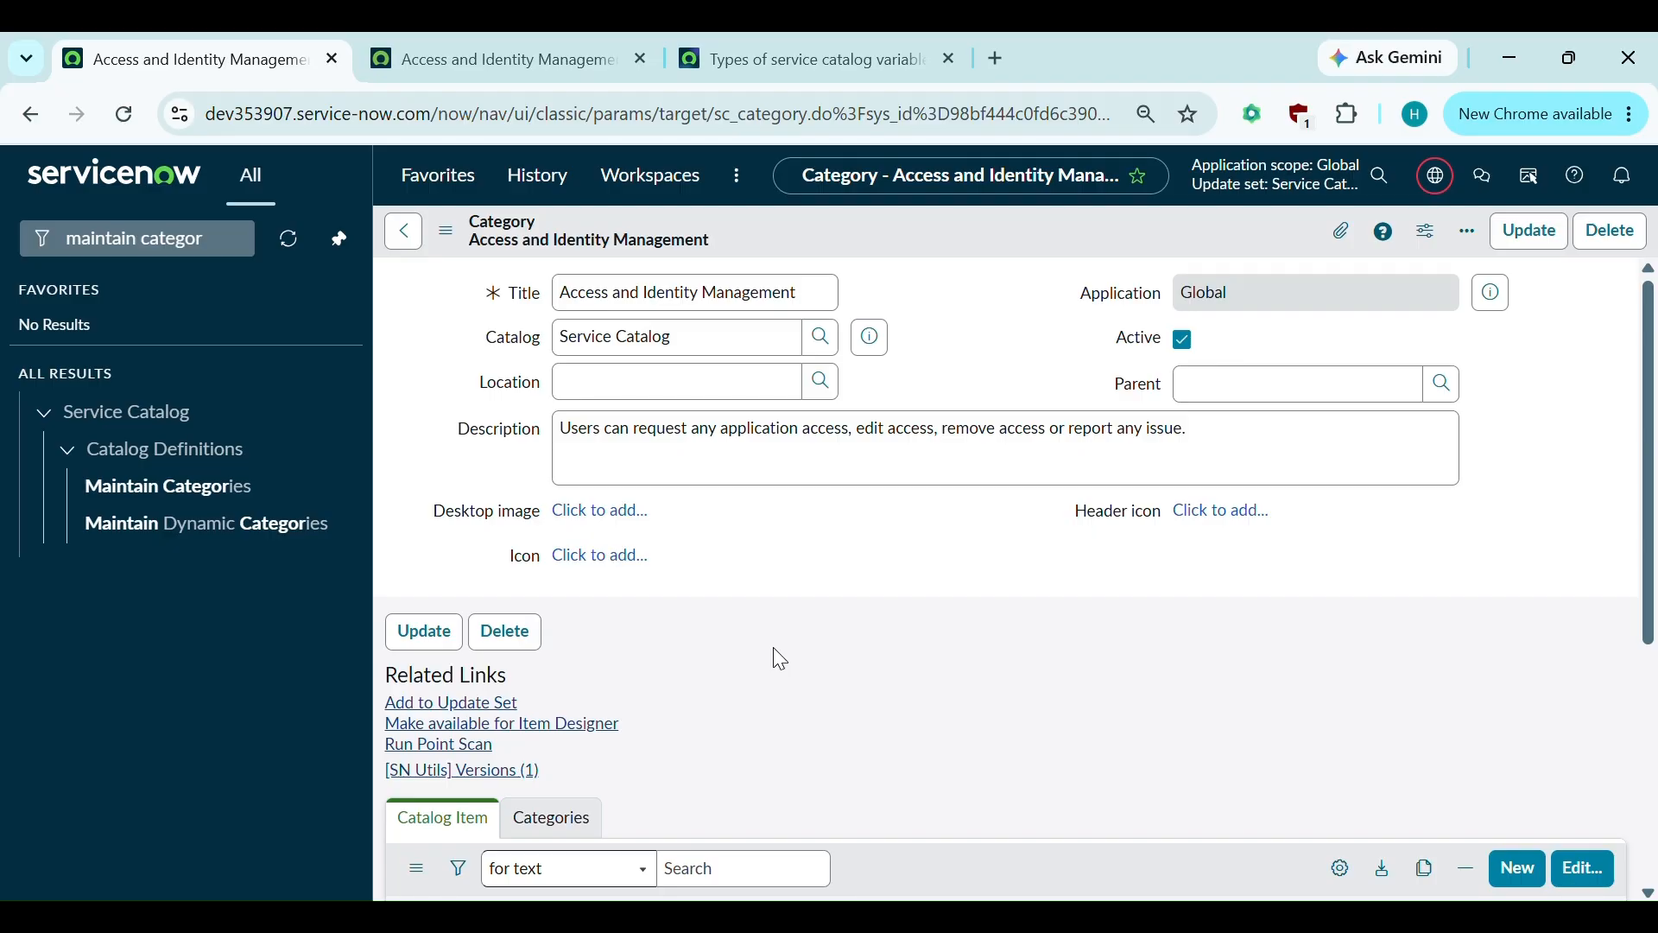
scroll(773, 647, down, 2)
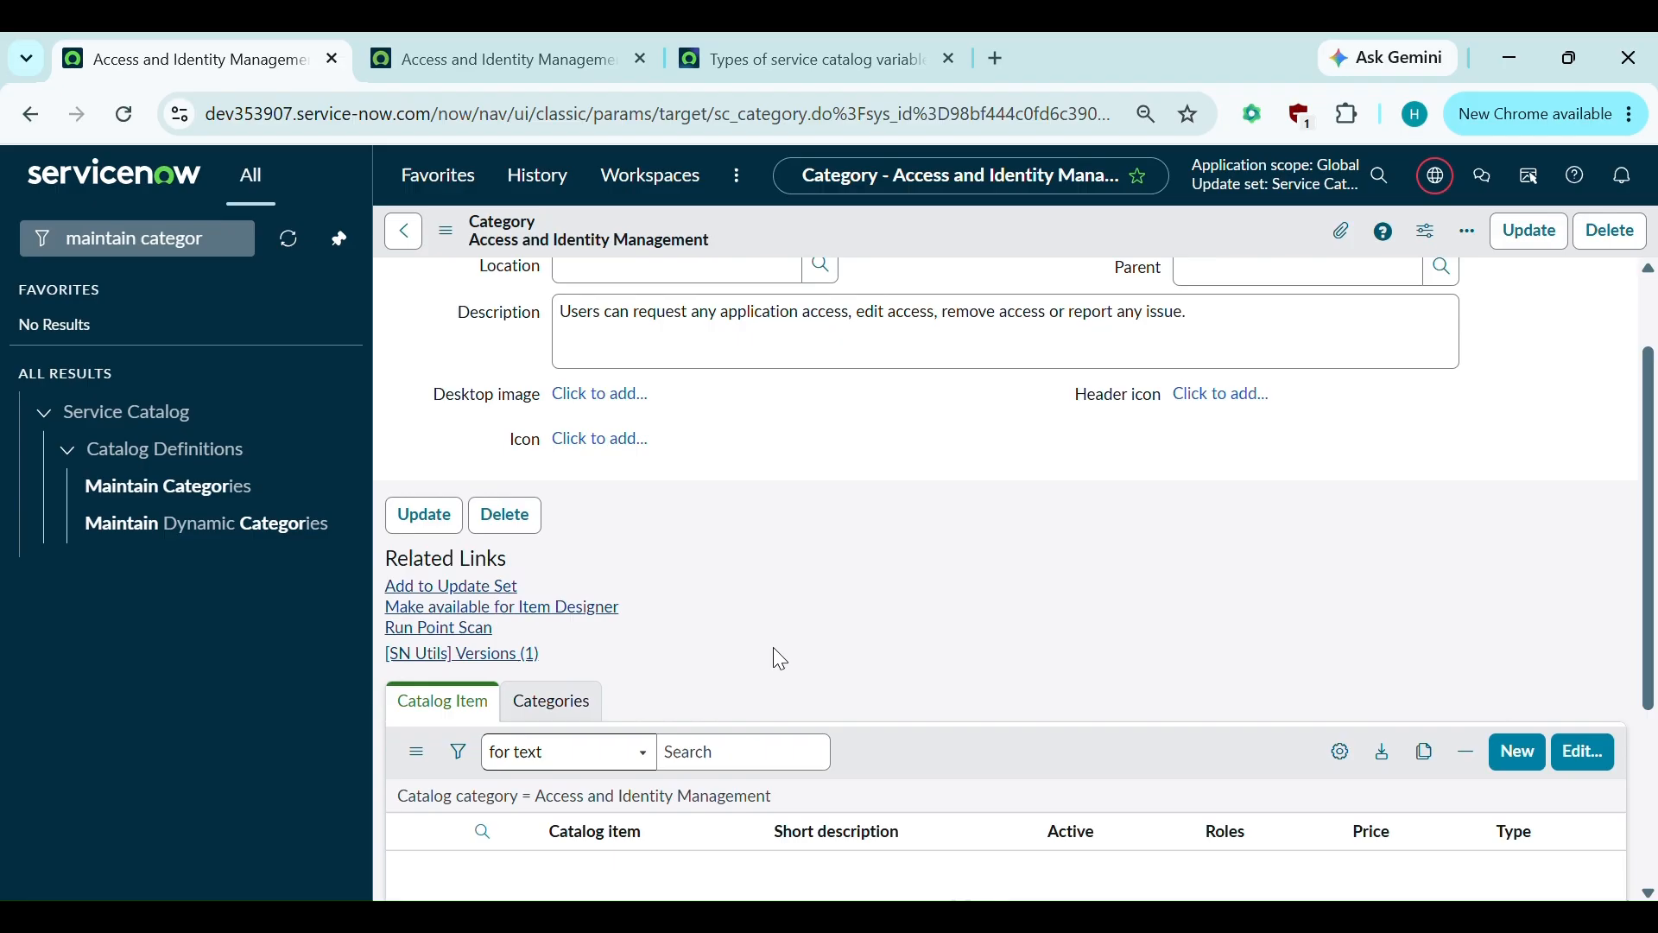
scroll(779, 661, down, 1)
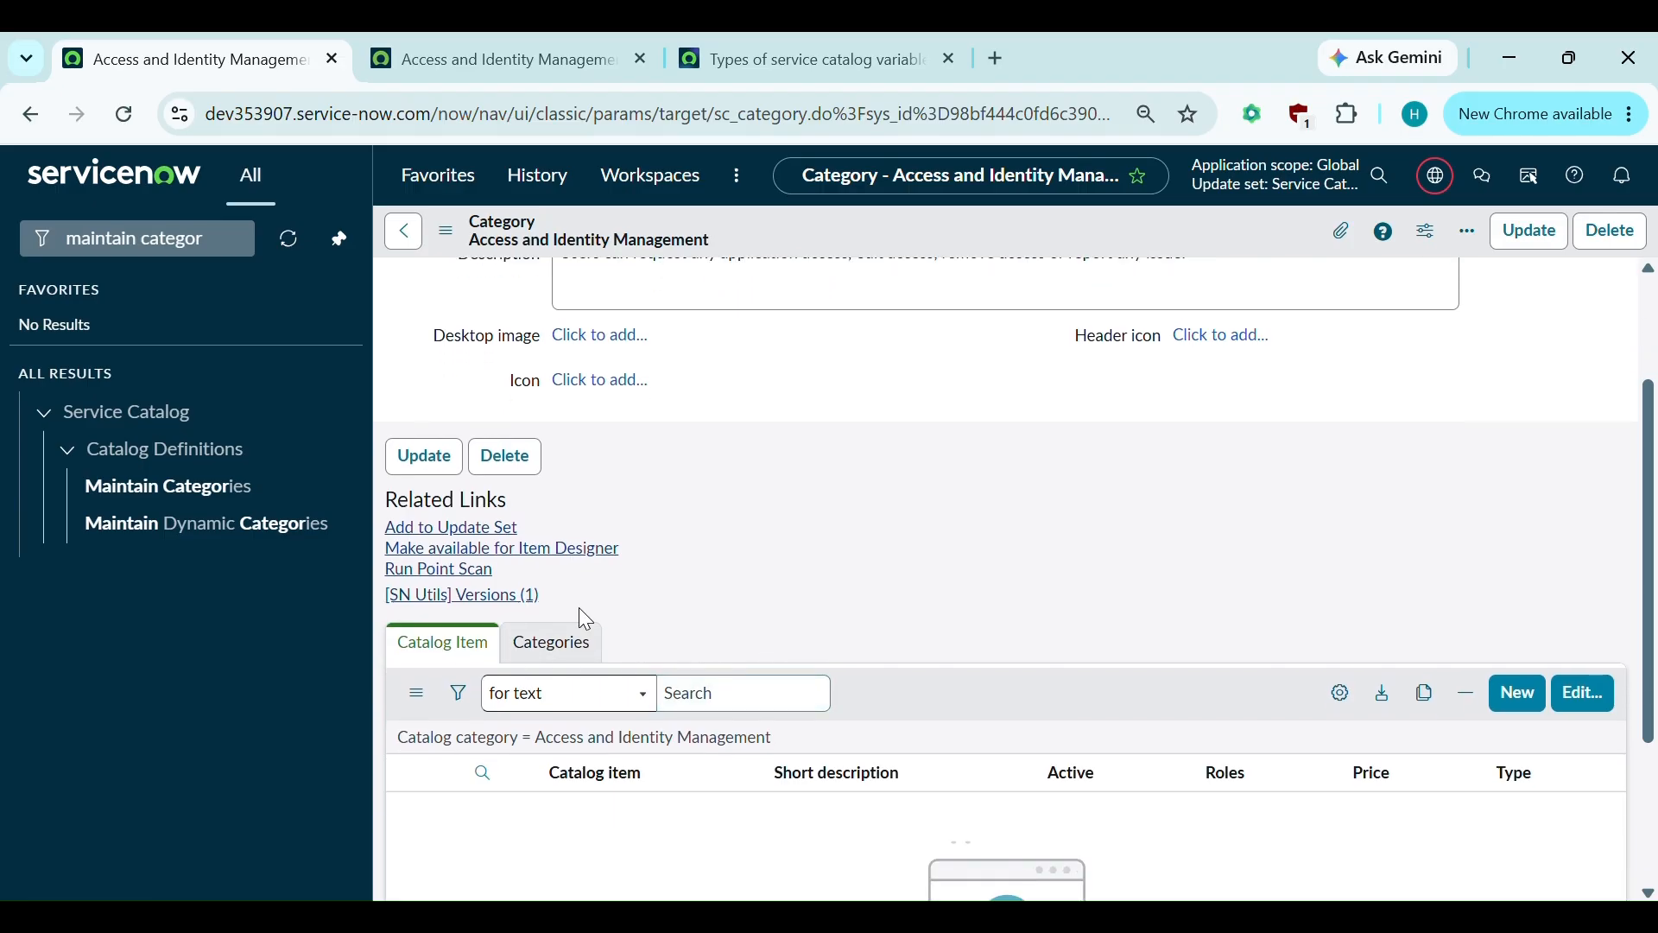
scroll(717, 626, down, 2)
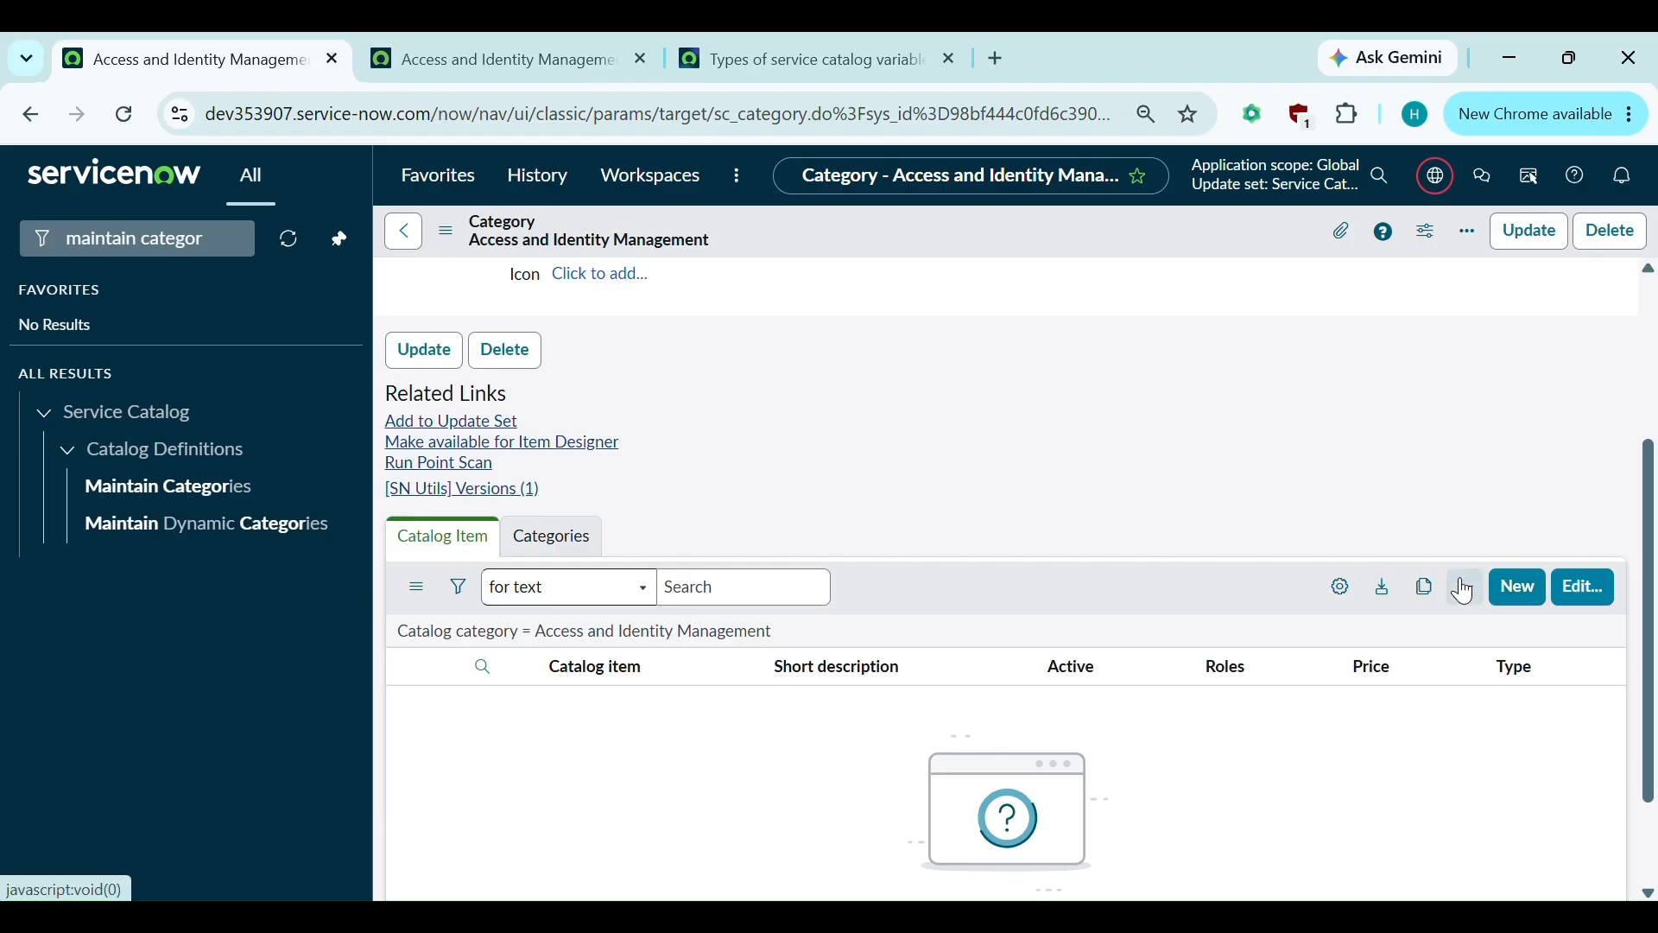
Find Maintain Items in the navigator and open its catalog item list in a new browser tab.
click(215, 233)
drag(213, 235, 147, 235)
text(item)
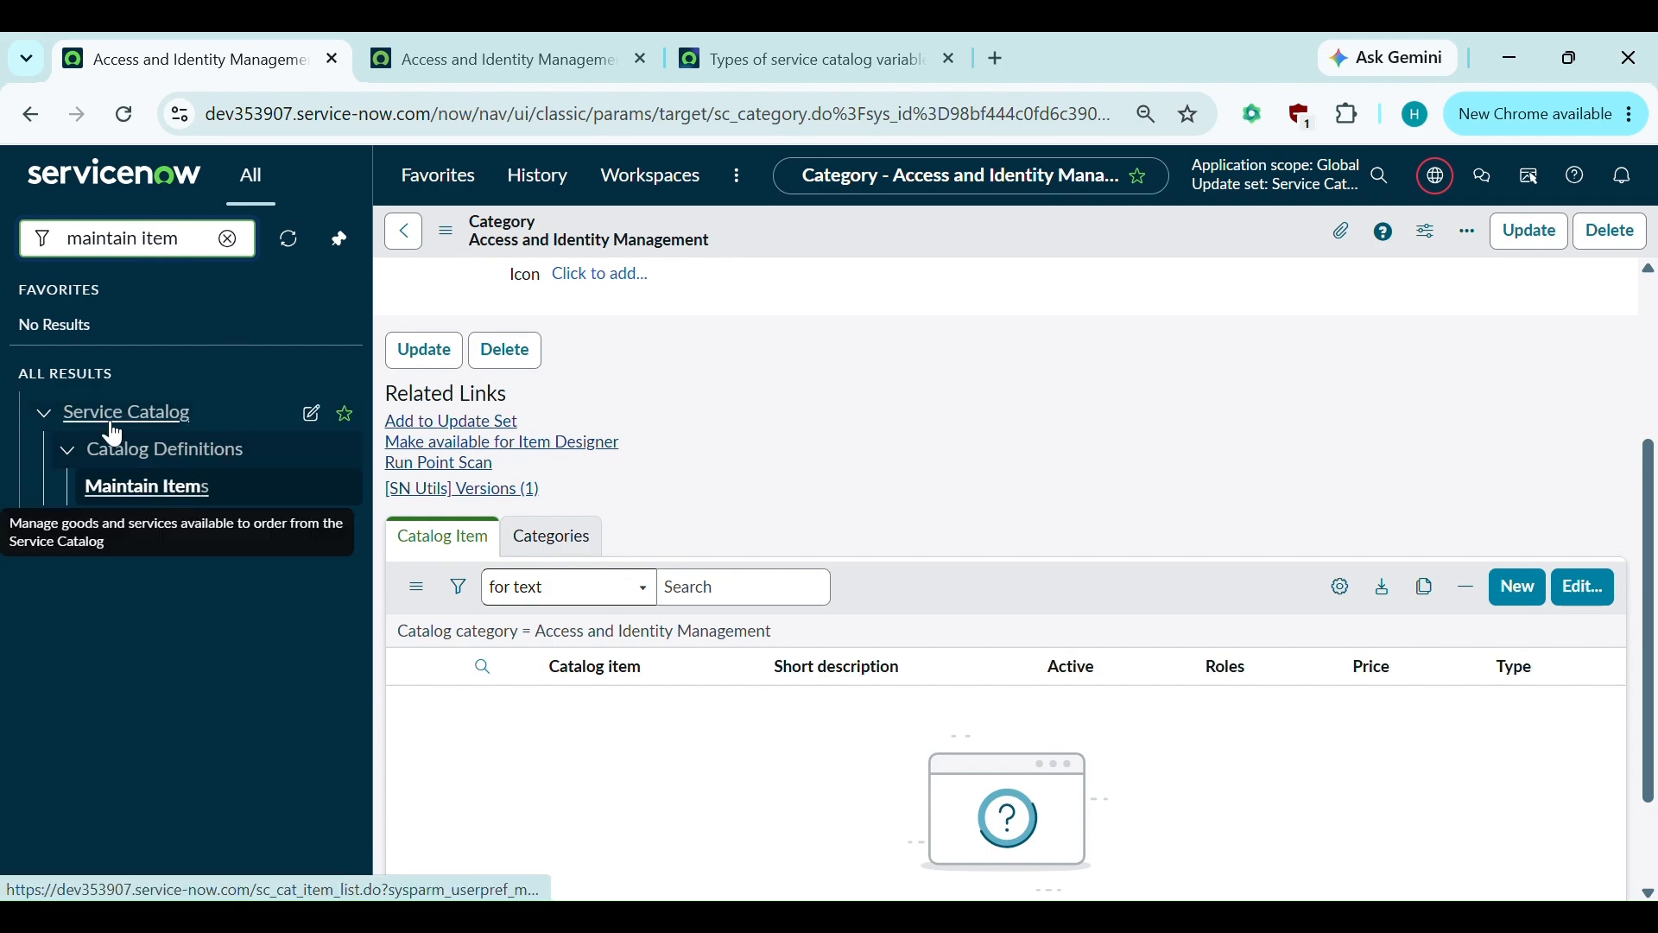
middle_click(177, 500)
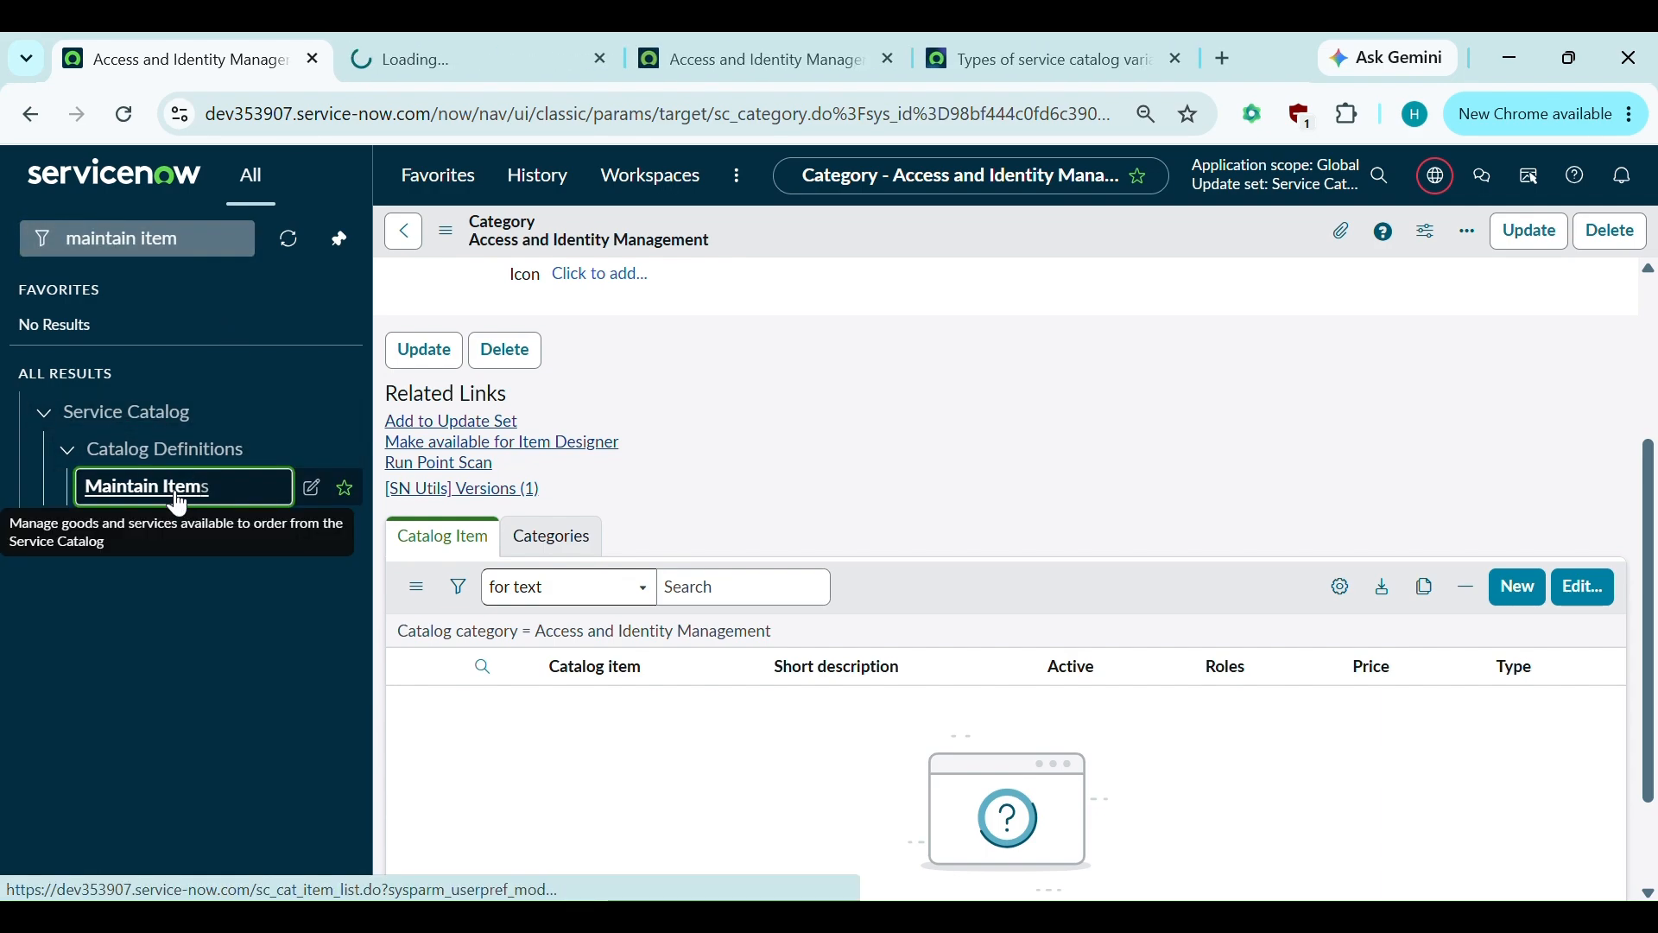
click(428, 57)
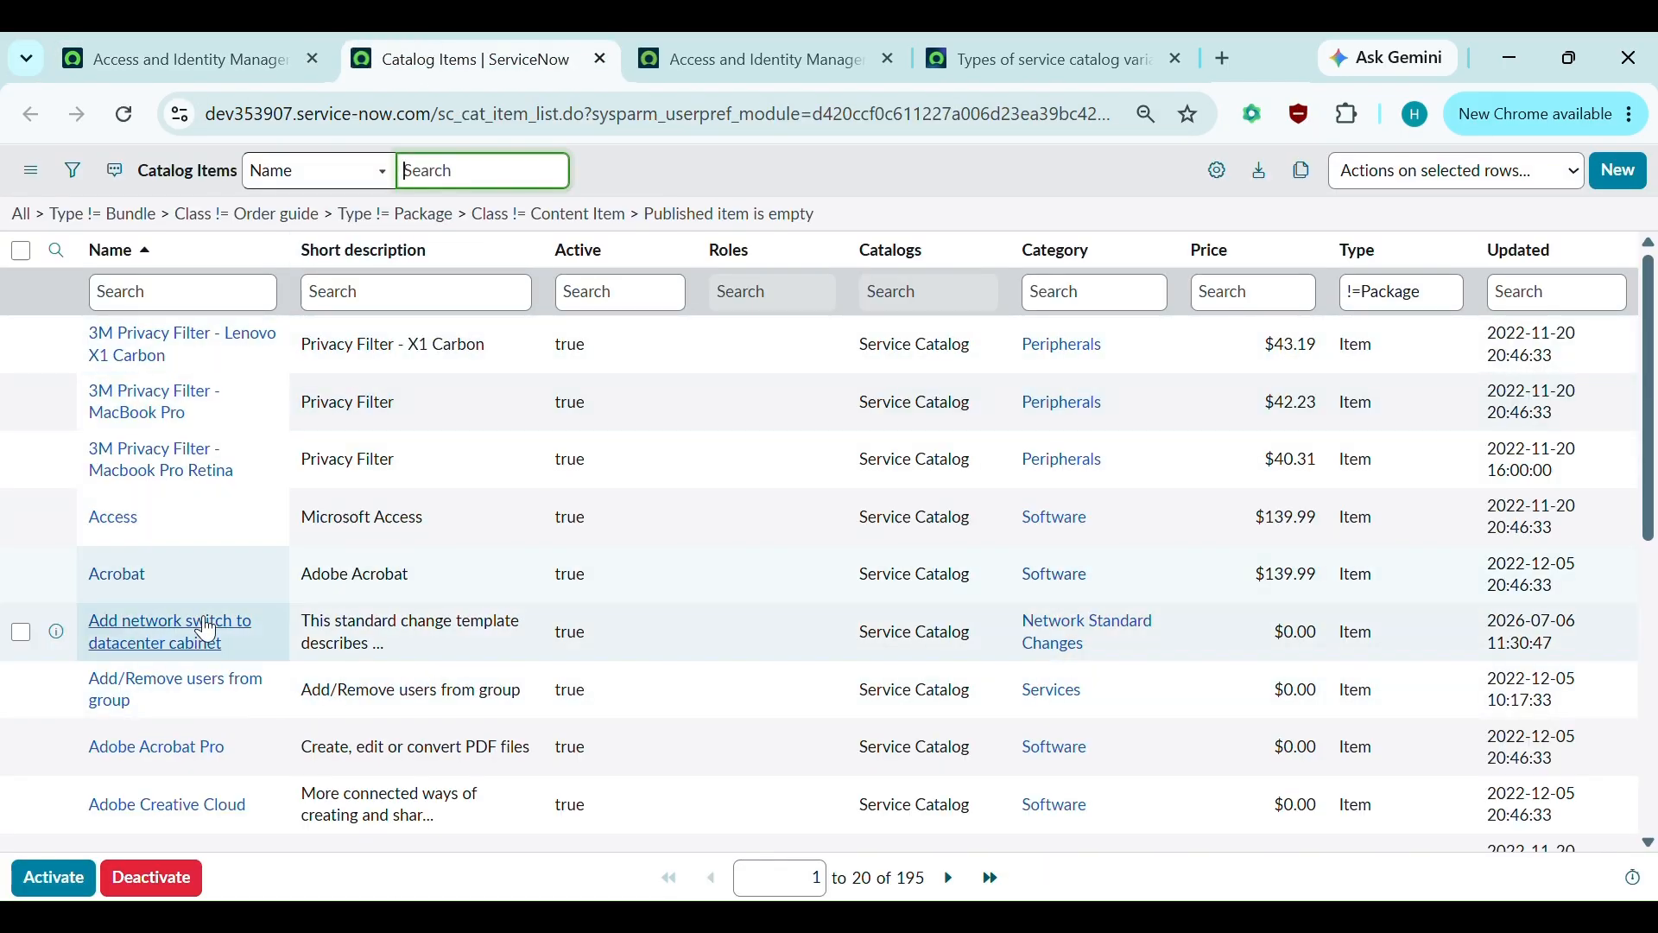
scroll(208, 631, down, 1)
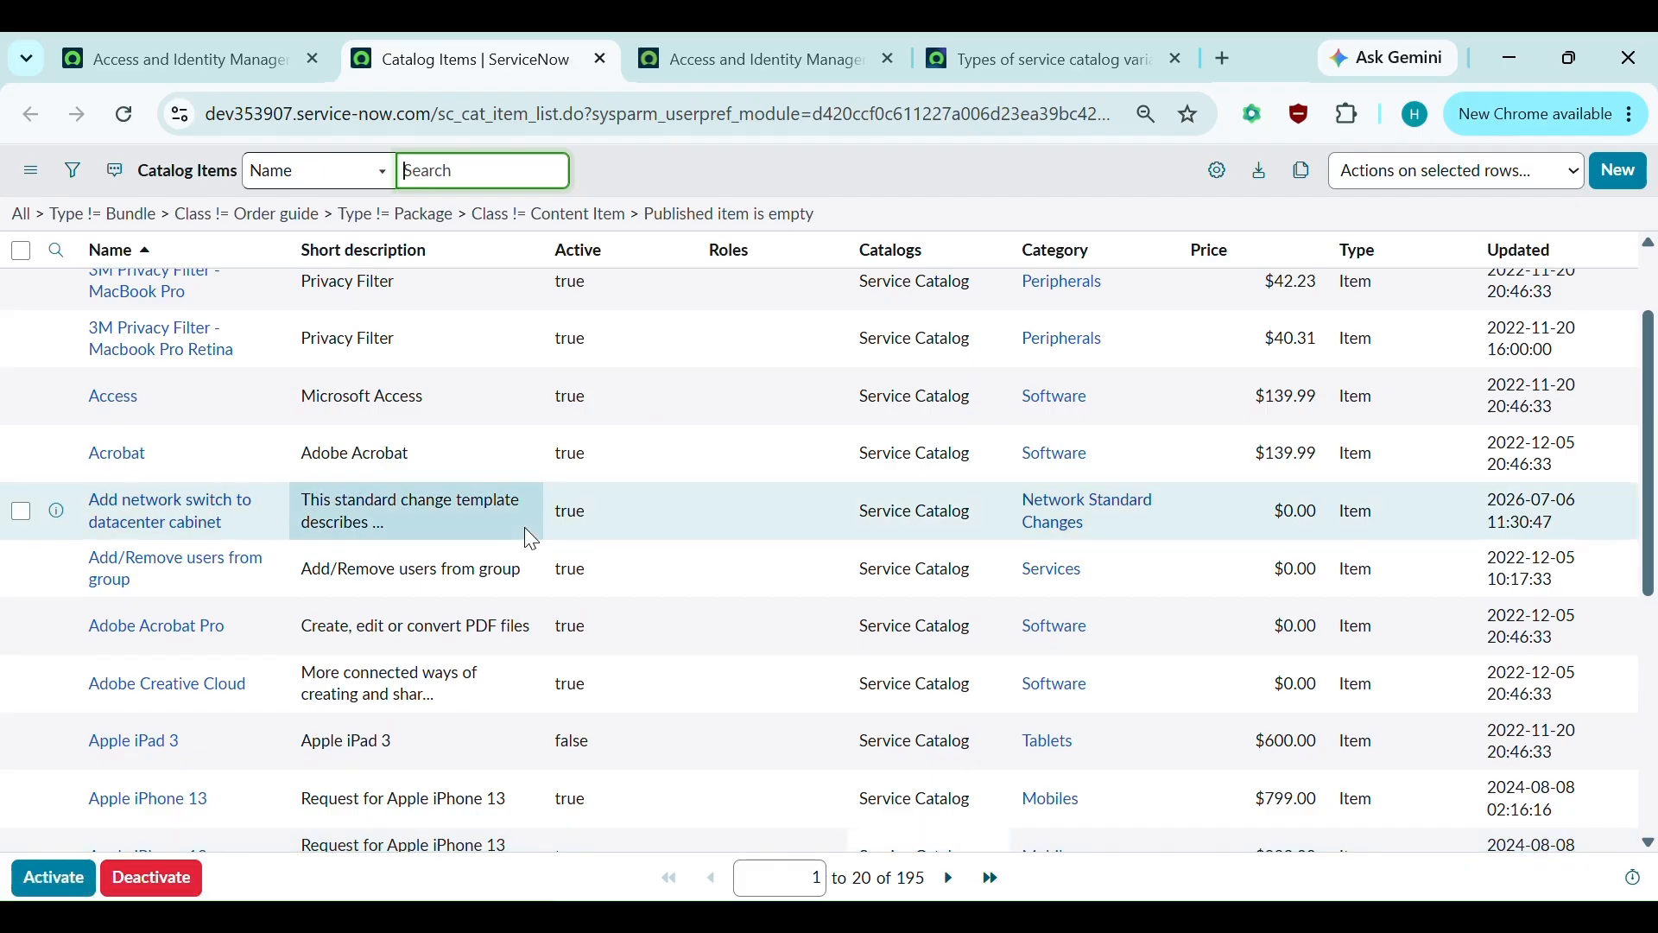
scroll(531, 540, up, 1)
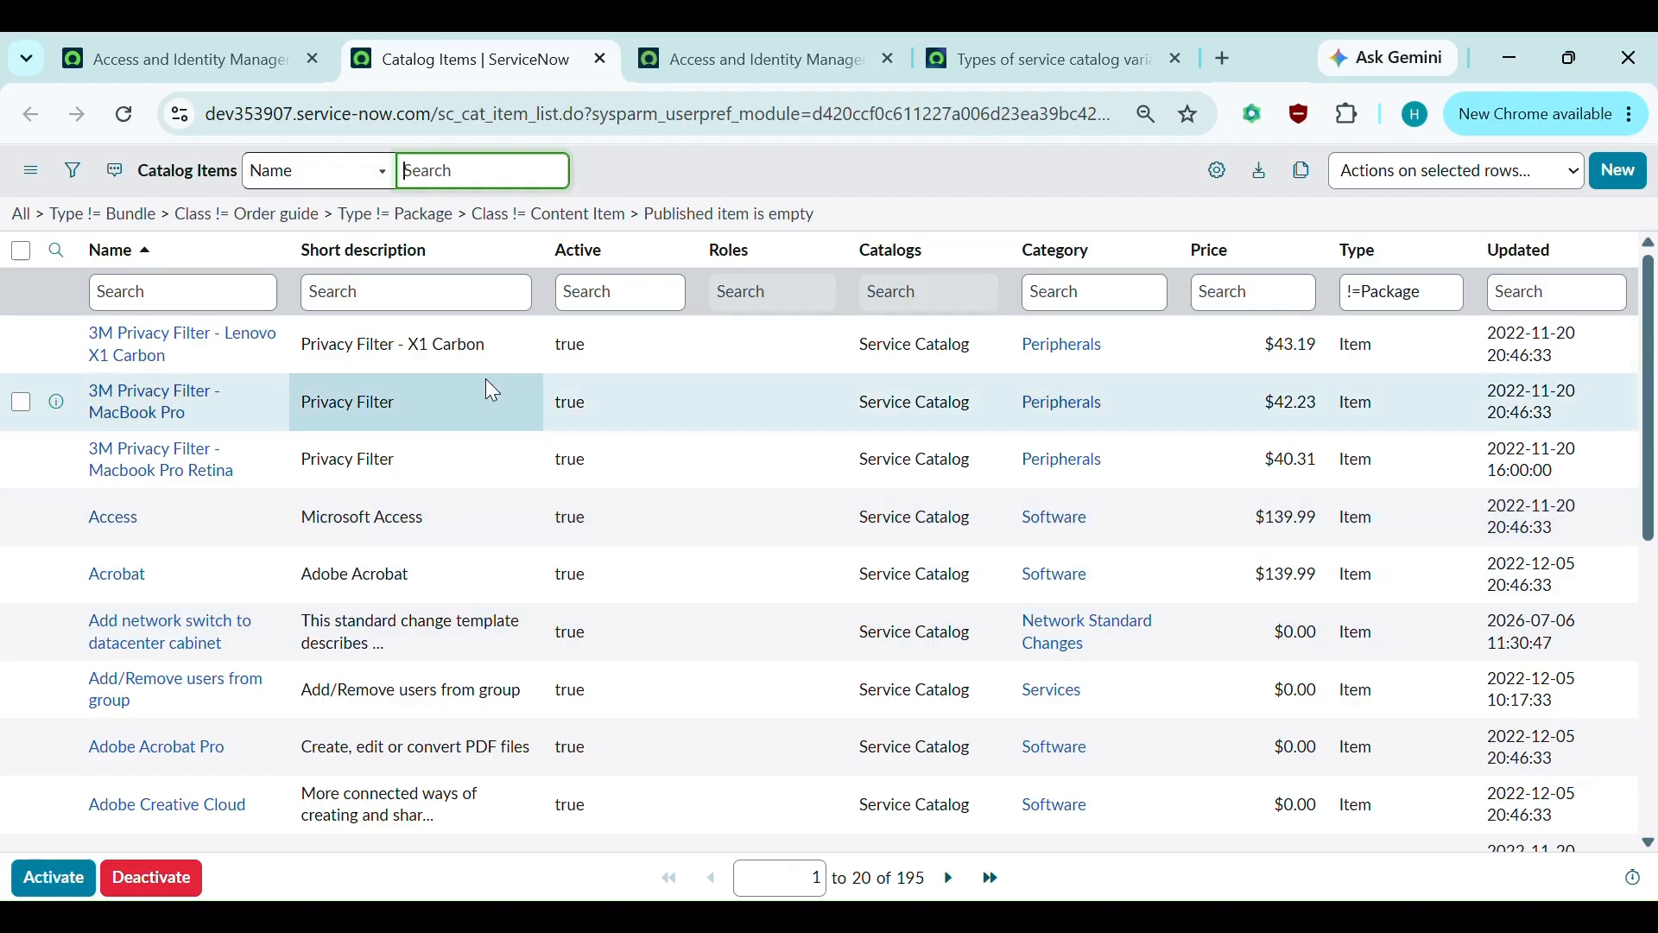
Filter the catalog items by names containing "laptop" and open the Standard Laptop record.
click(161, 302)
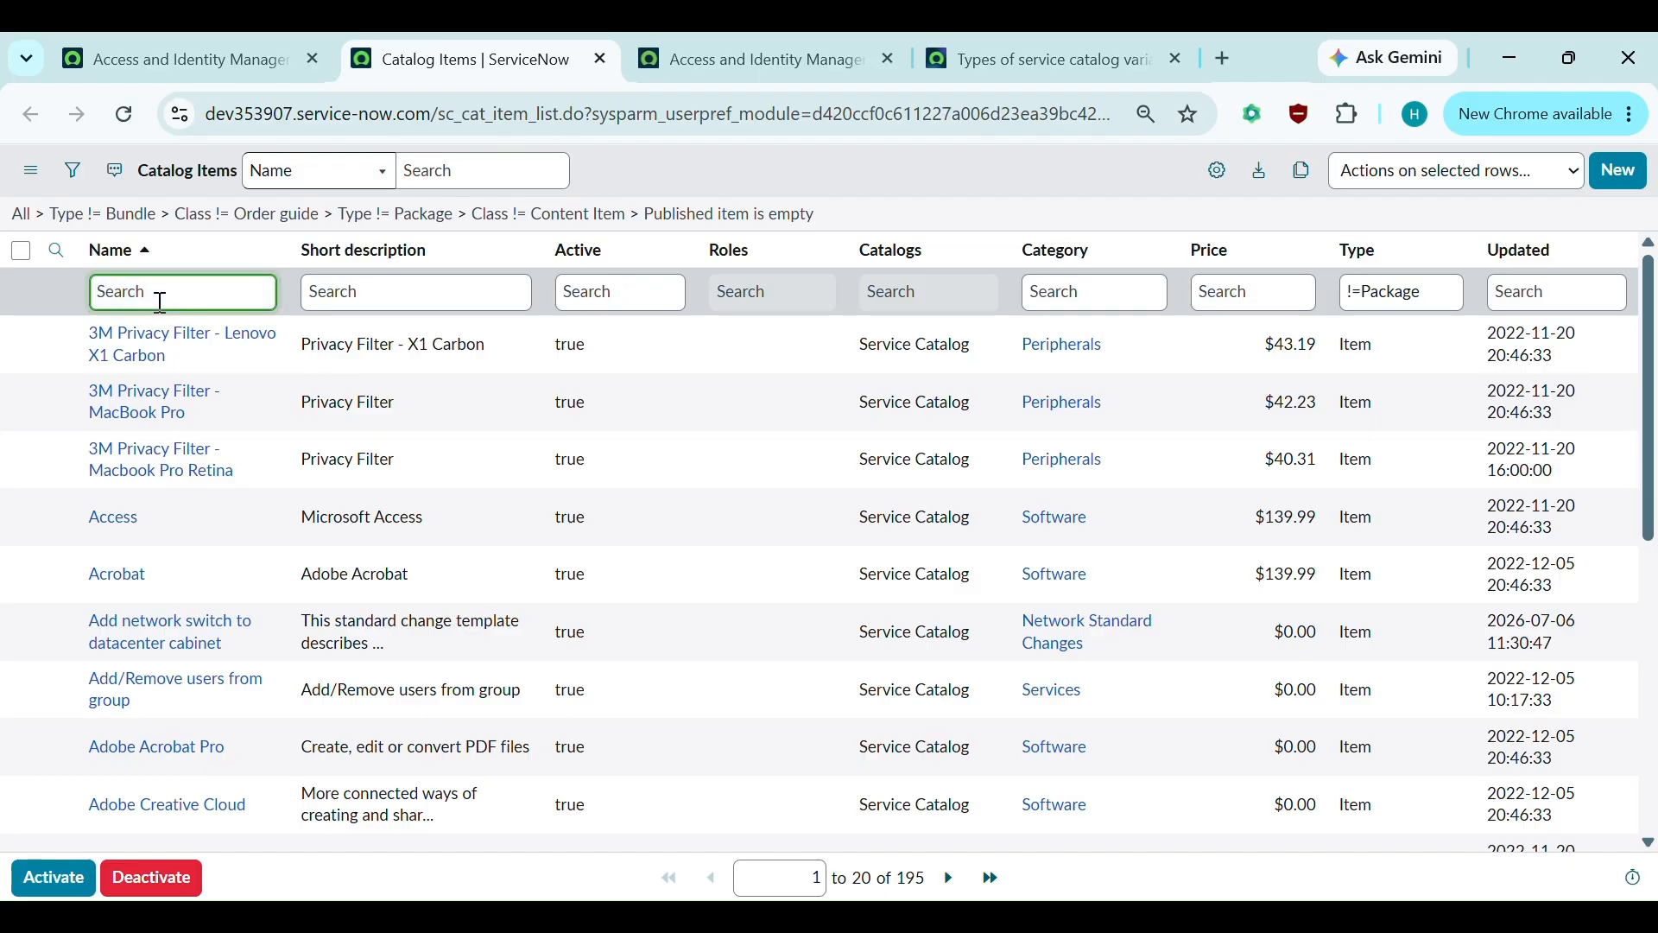
text(*)
key(Return)
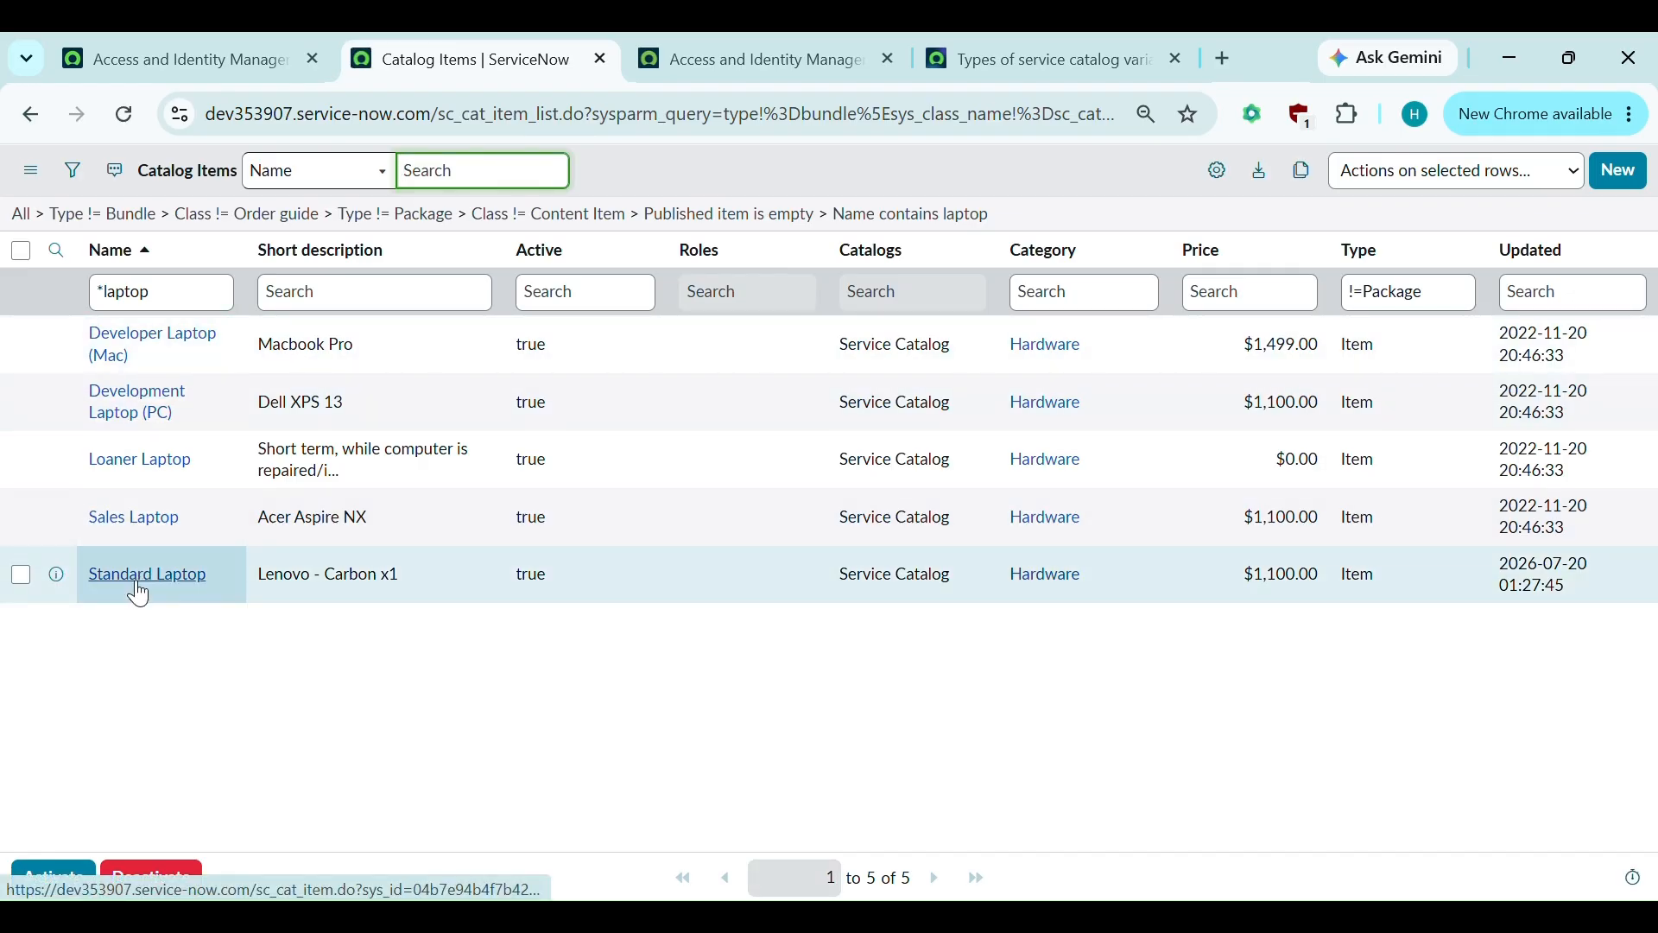
click(139, 583)
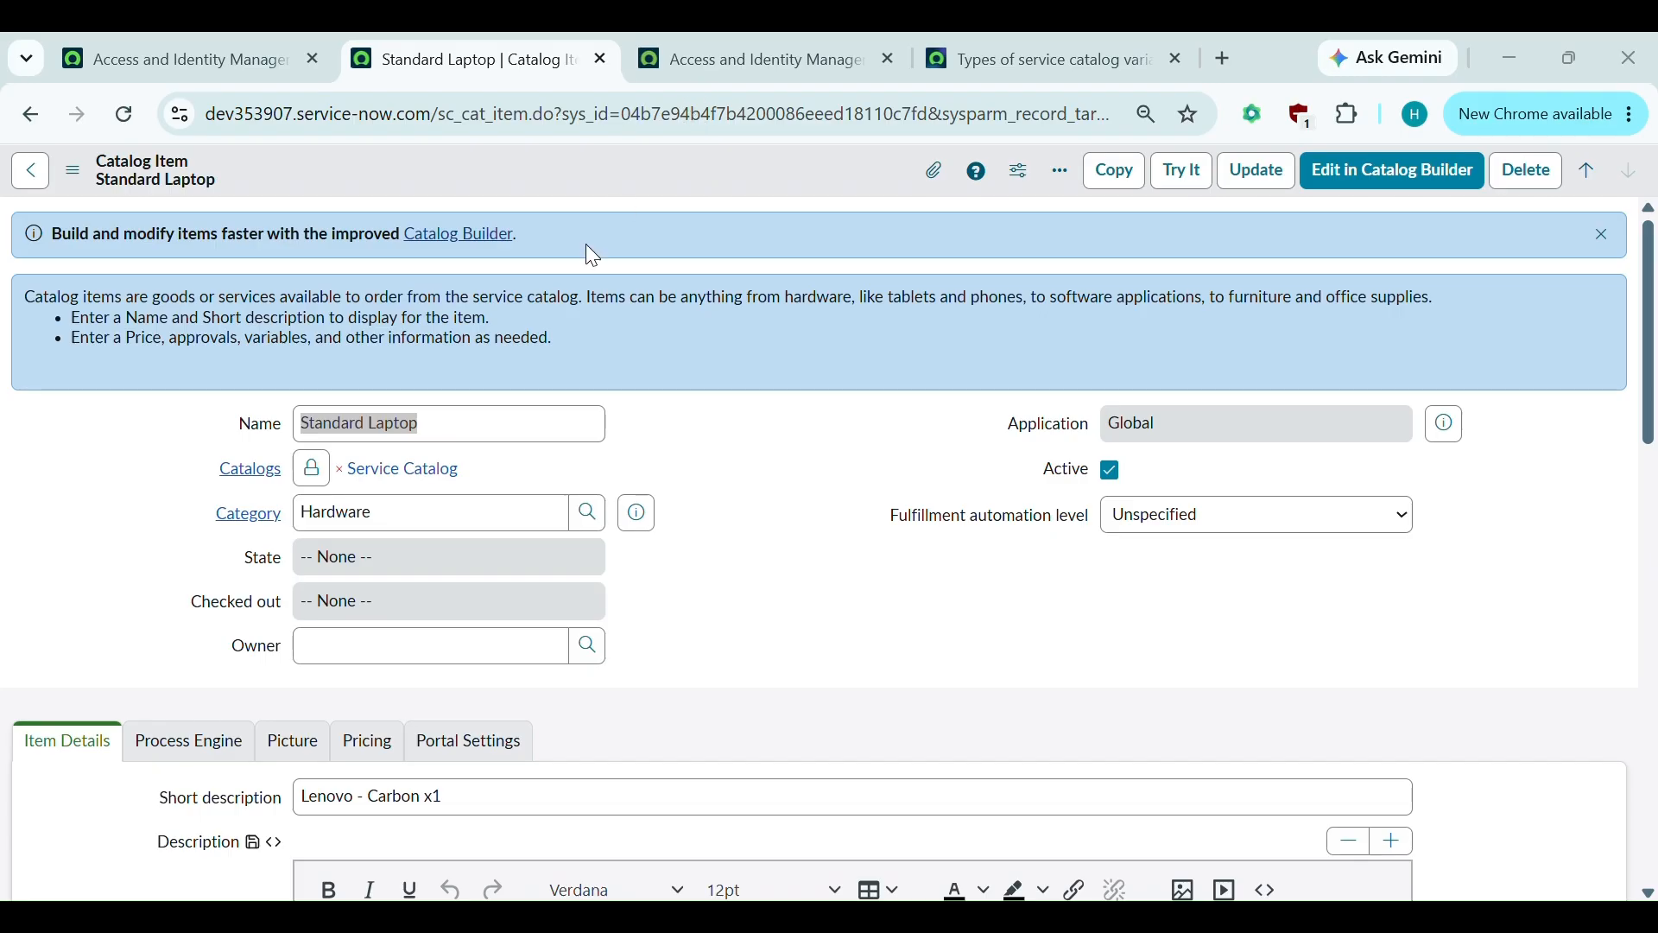
click(575, 306)
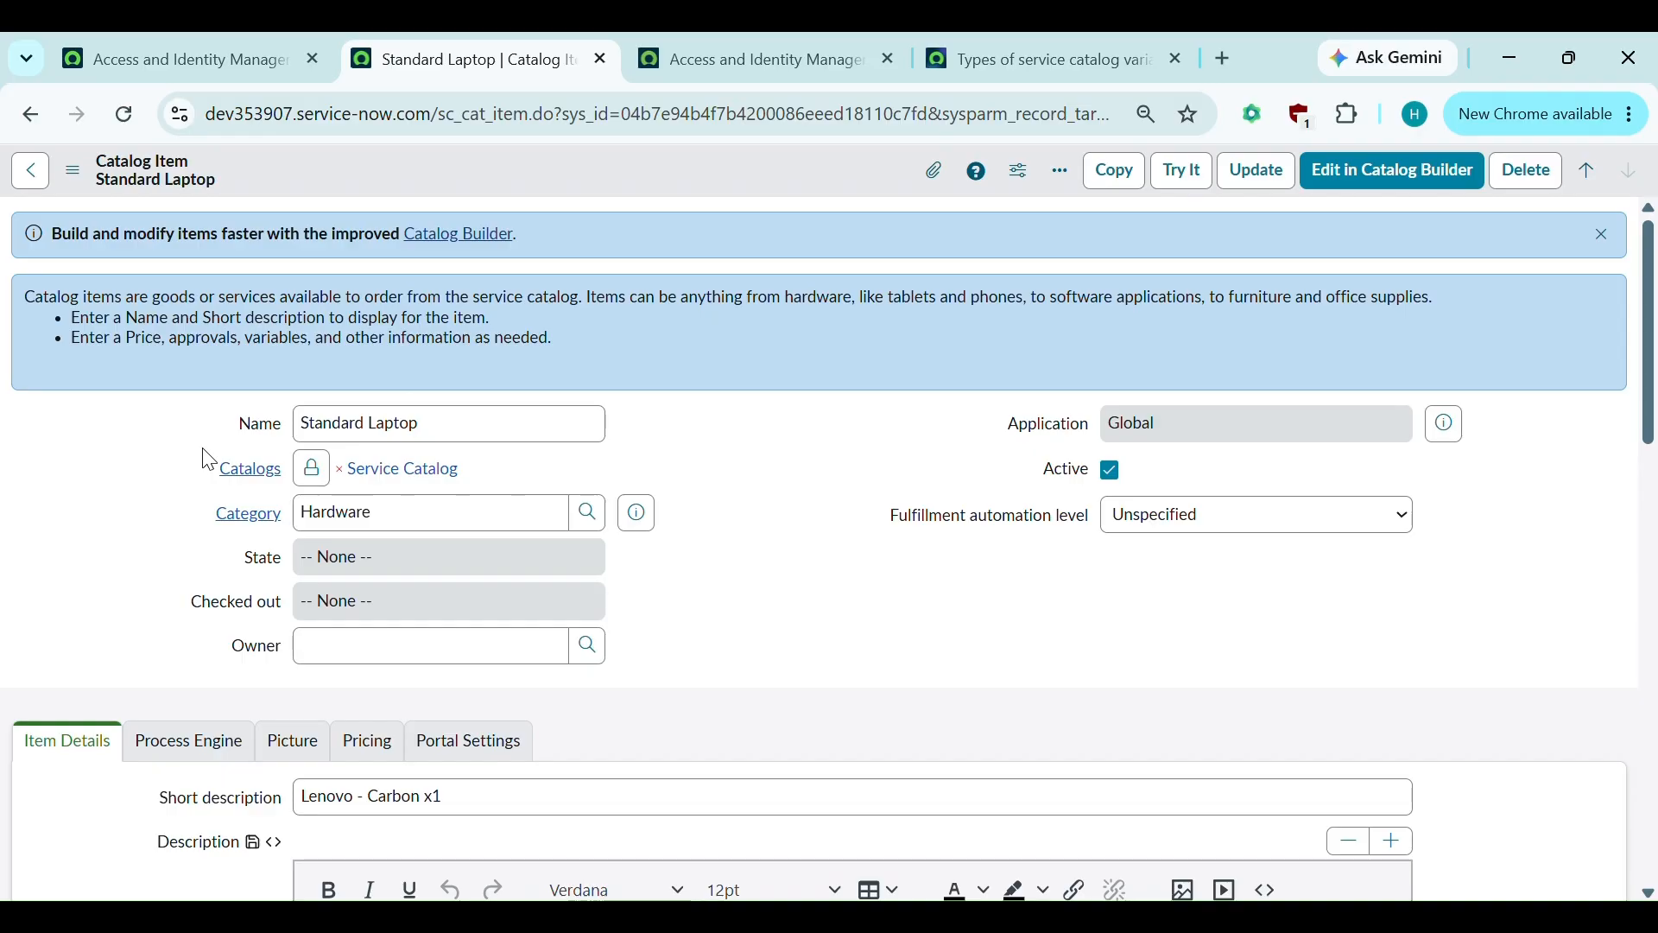
click(319, 428)
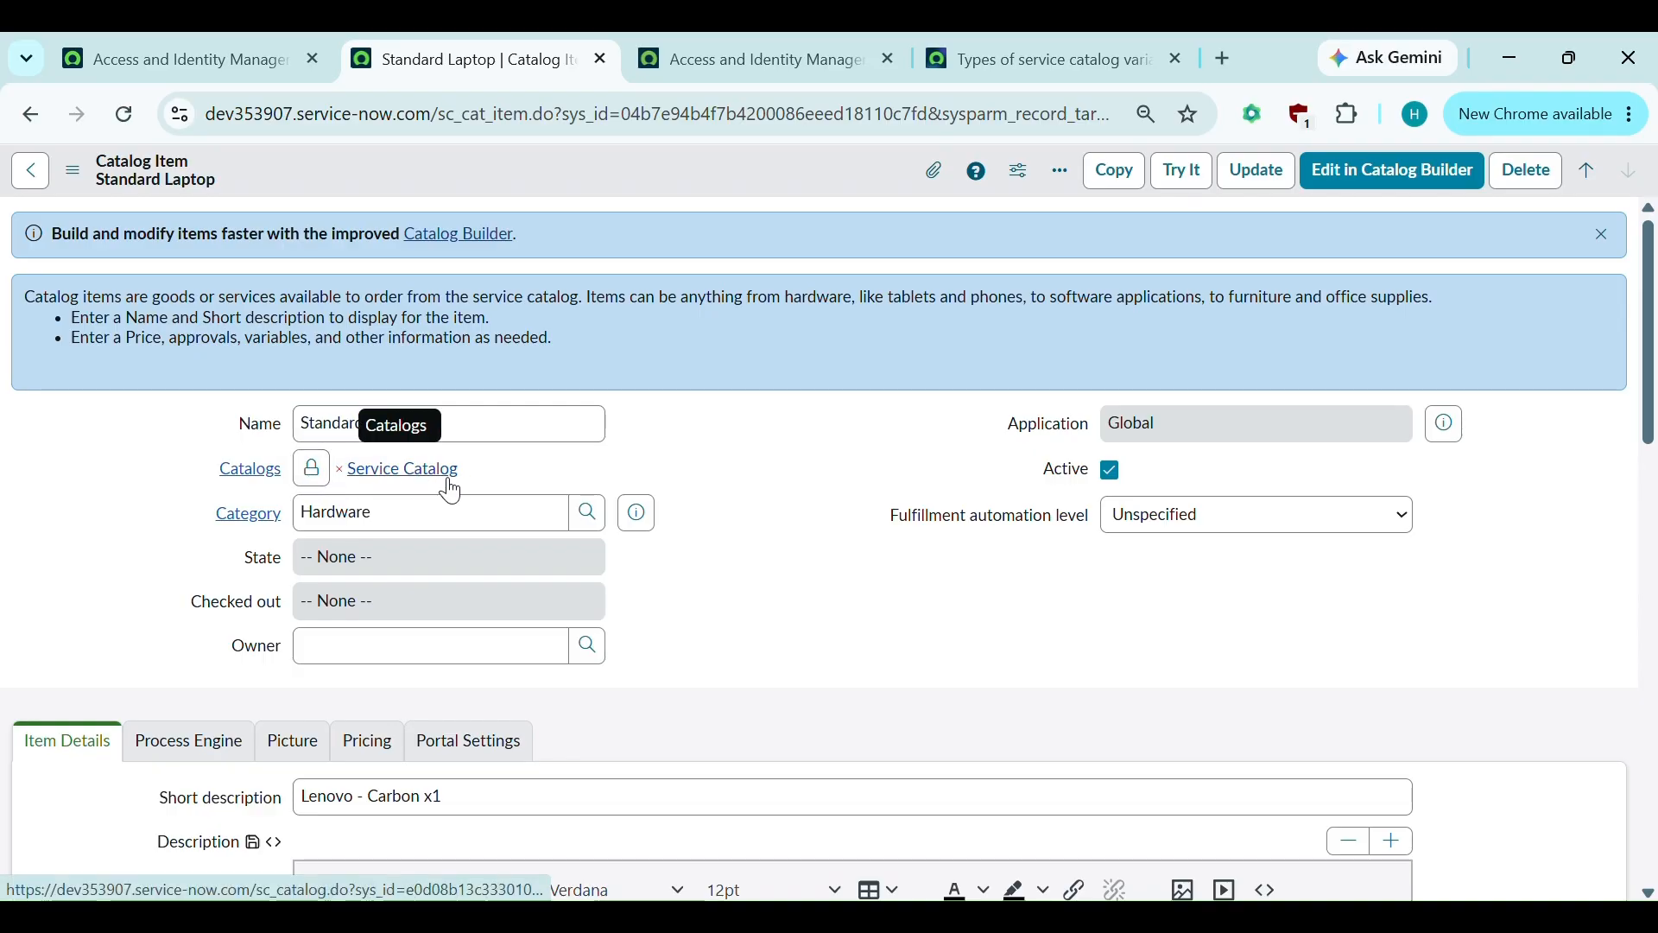
Try adding Technical Catalog to the Standard Laptop's Catalogs, remove it again and lock the field.
click(318, 481)
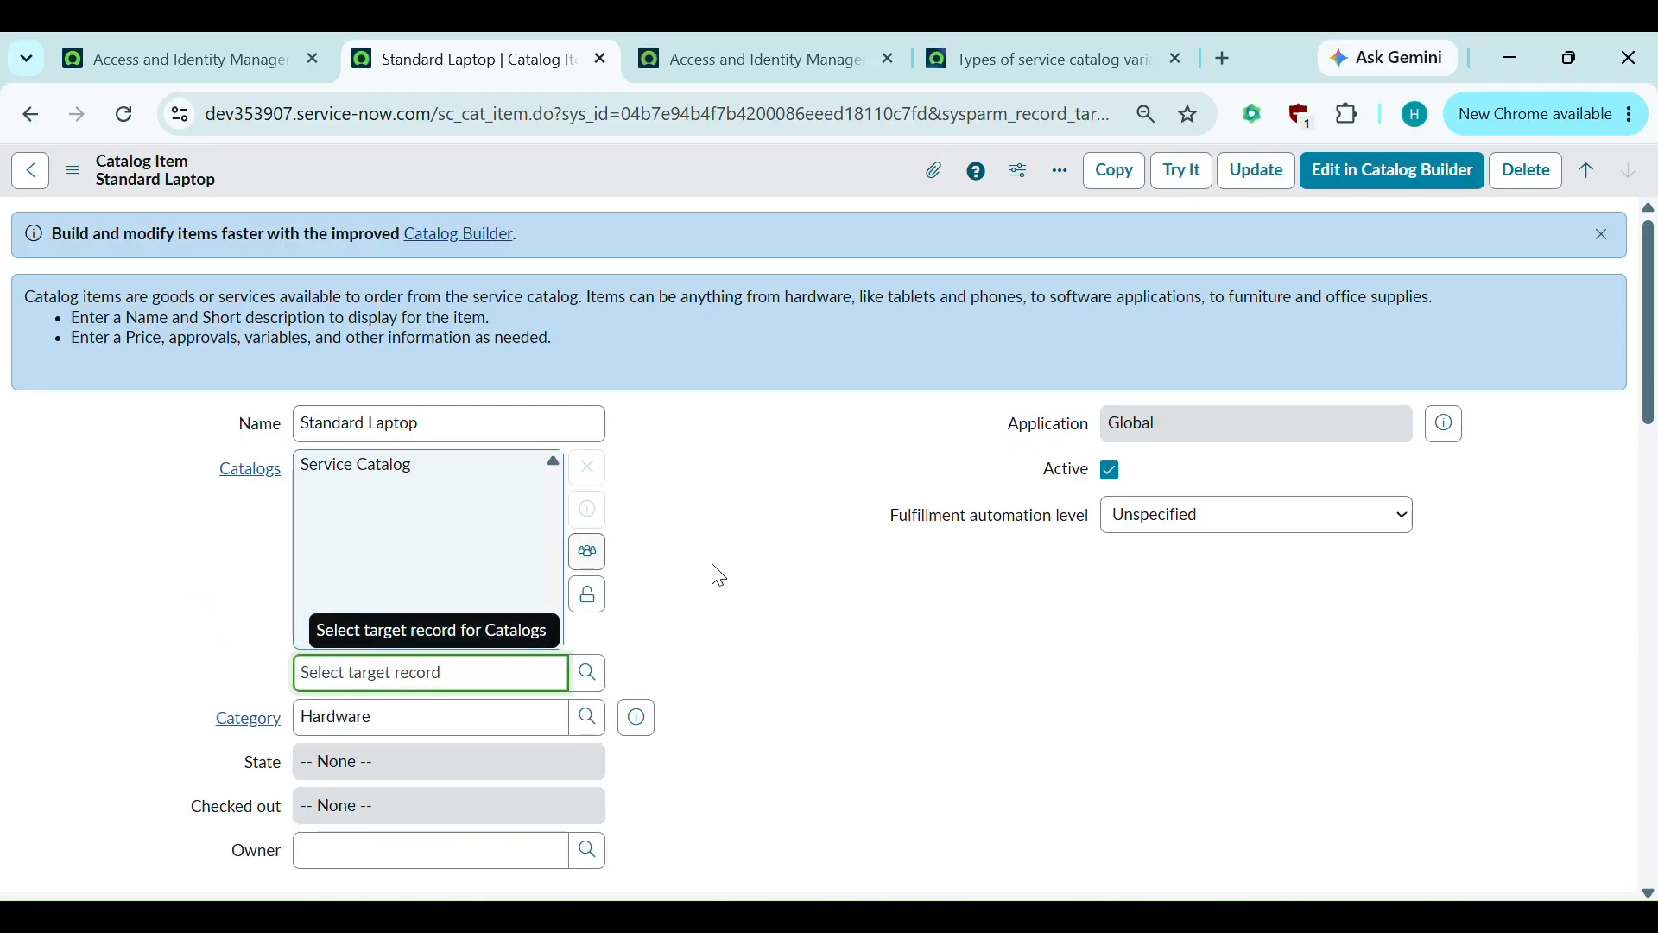
scroll(729, 581, down, 1)
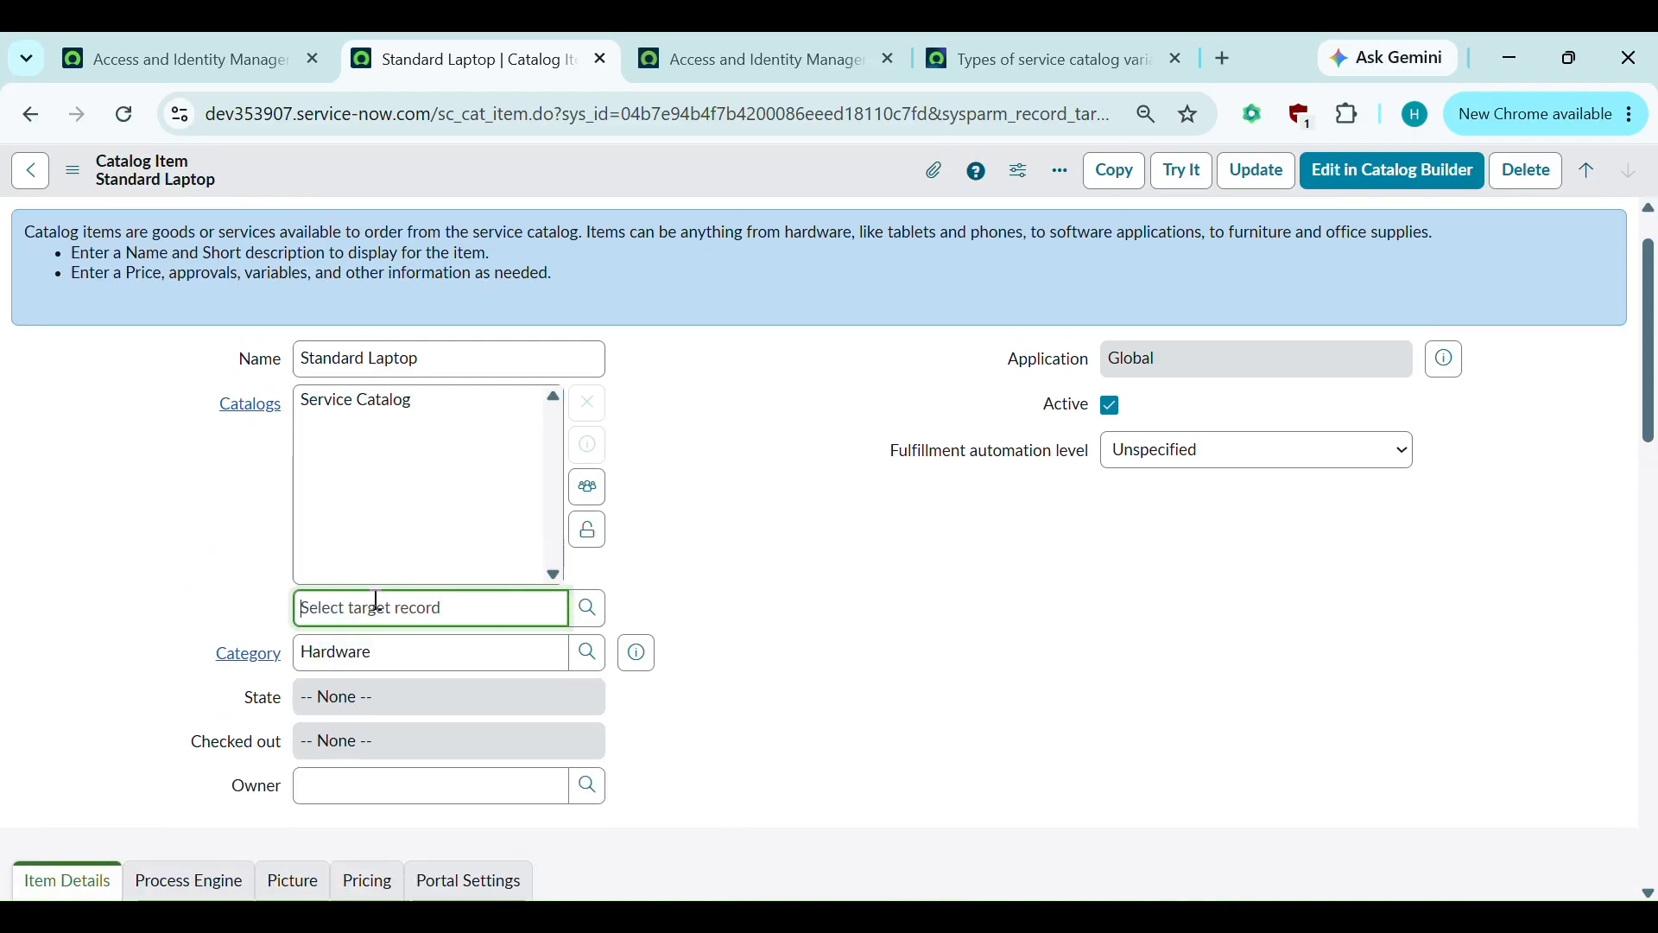
click(587, 612)
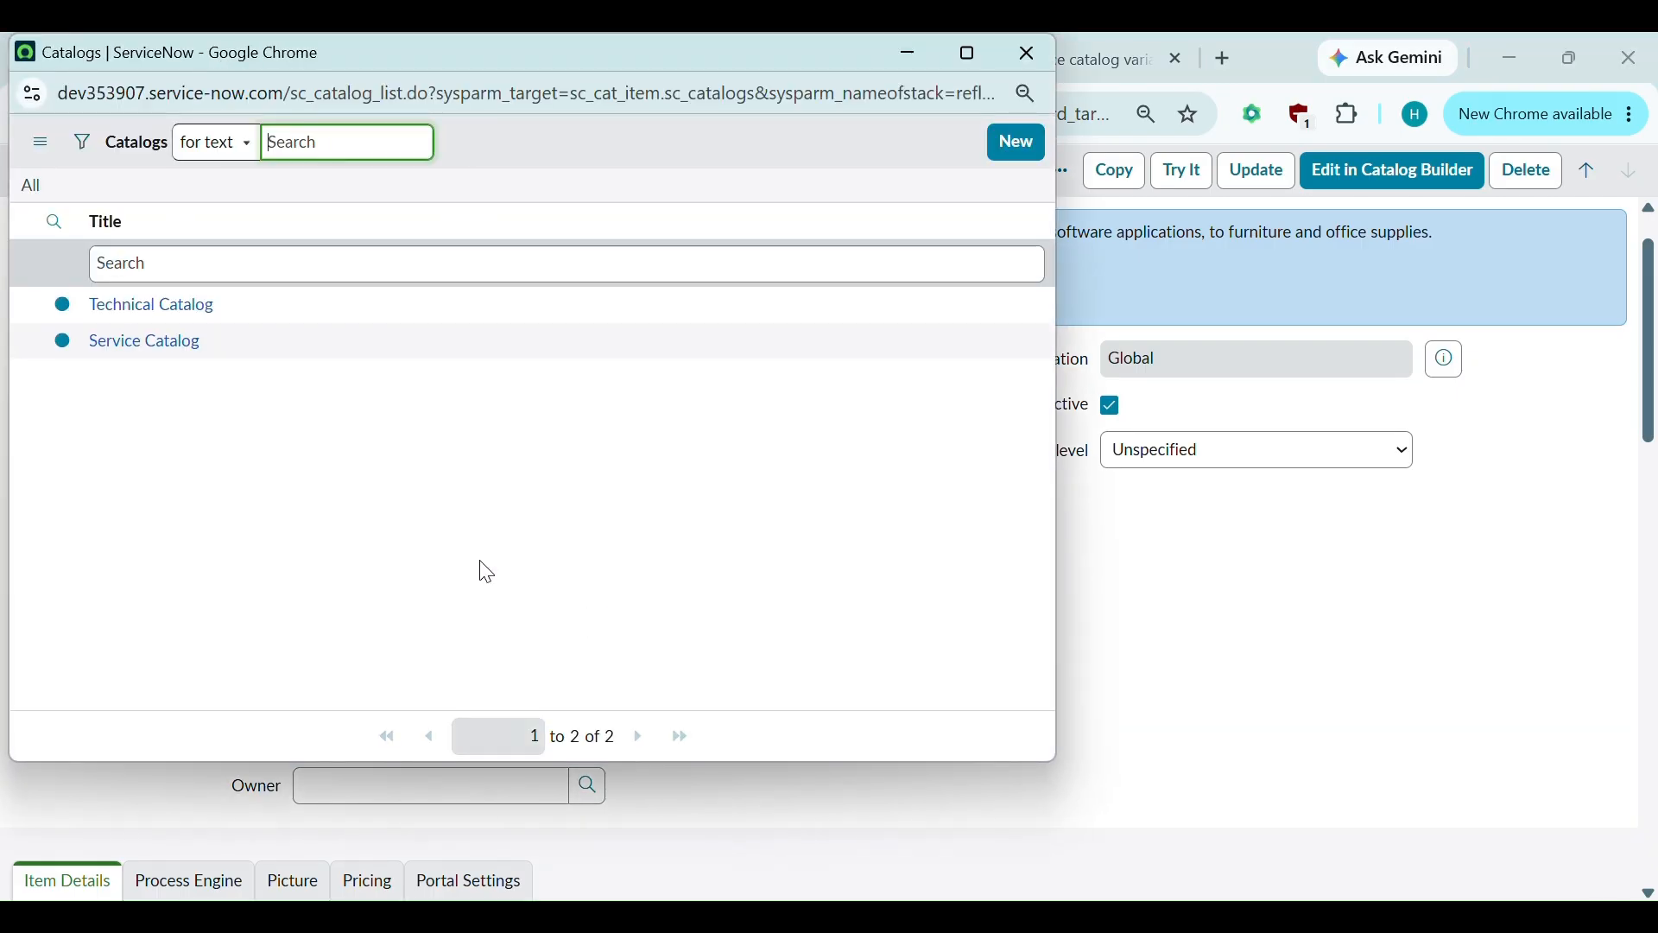
click(136, 316)
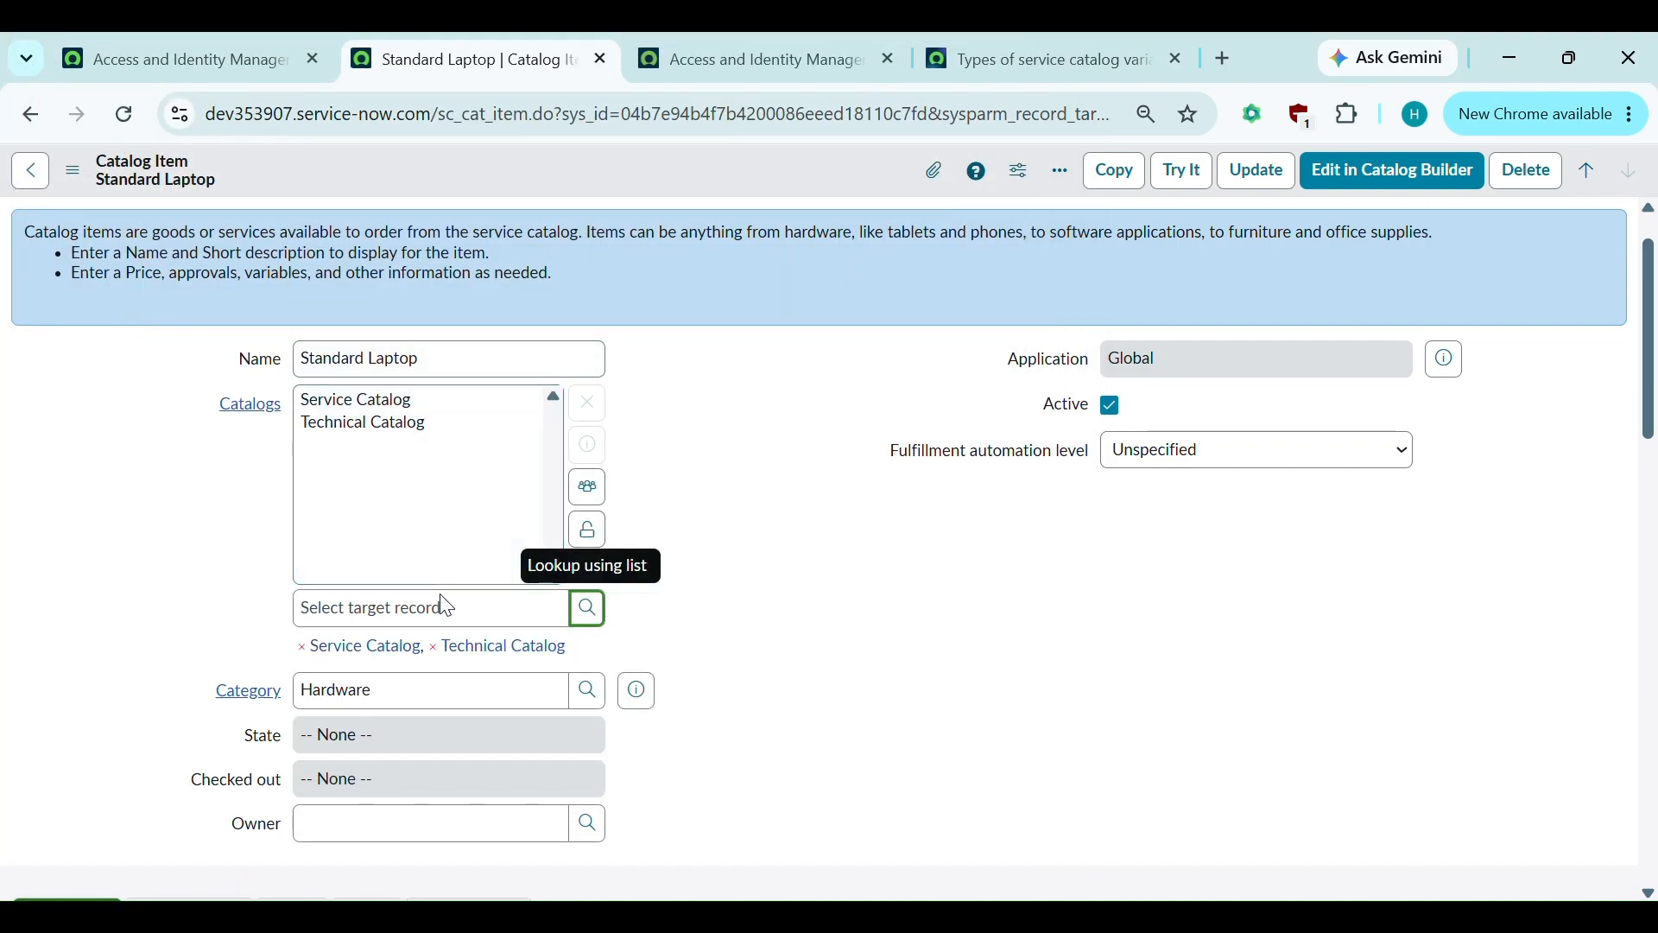
click(434, 651)
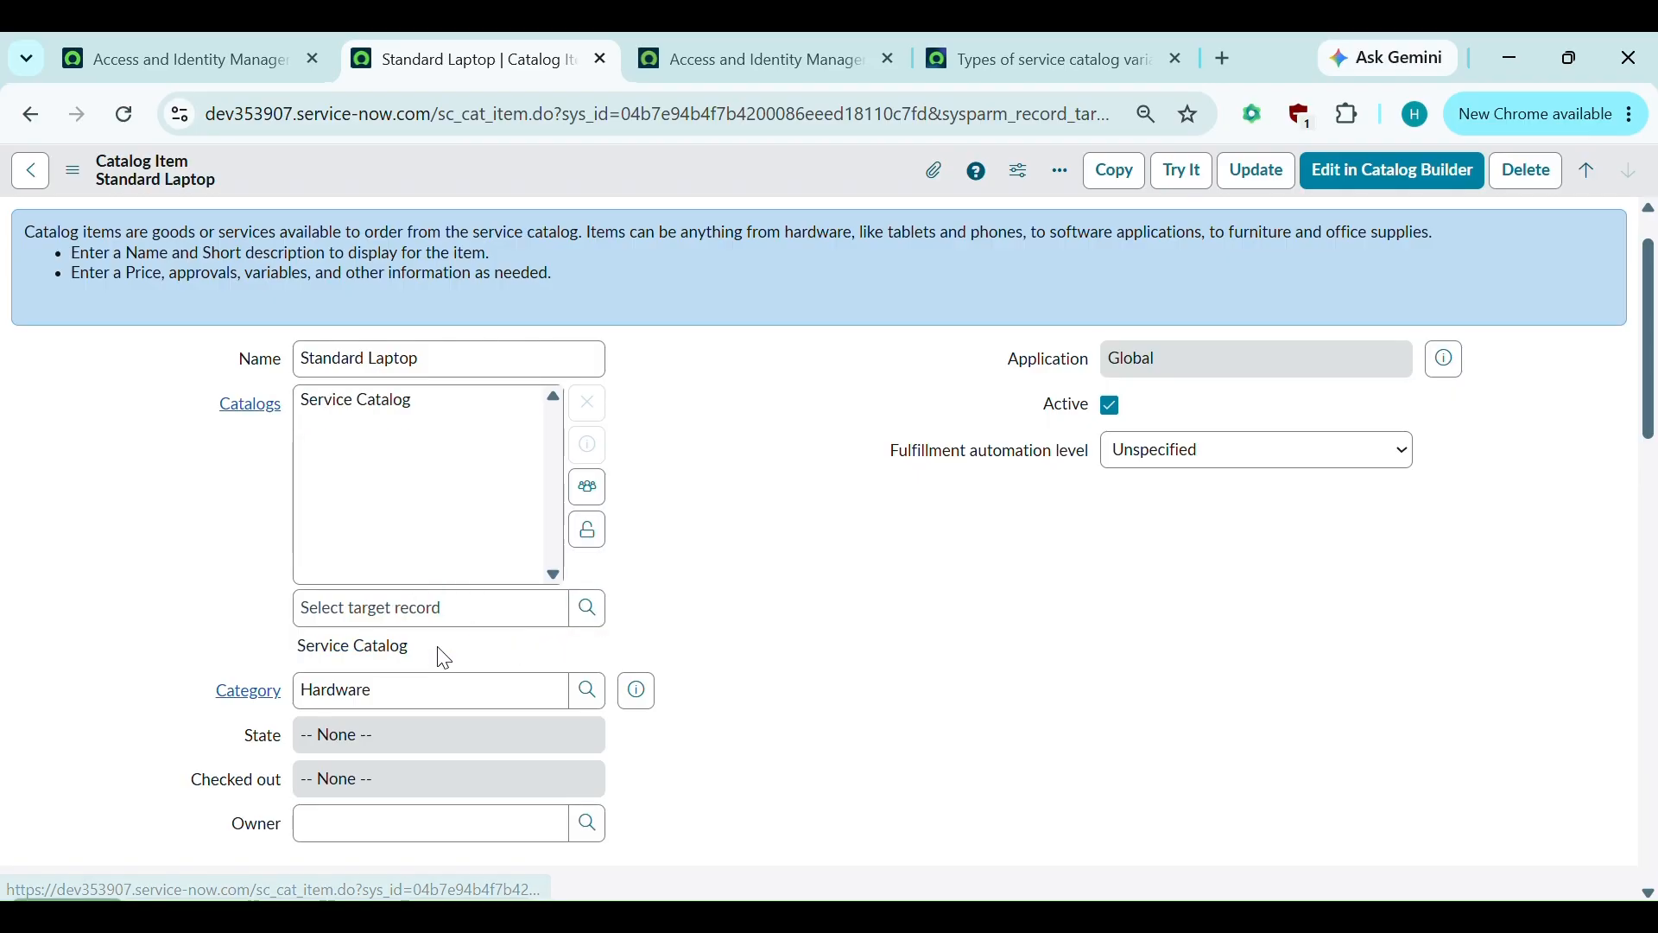
click(587, 530)
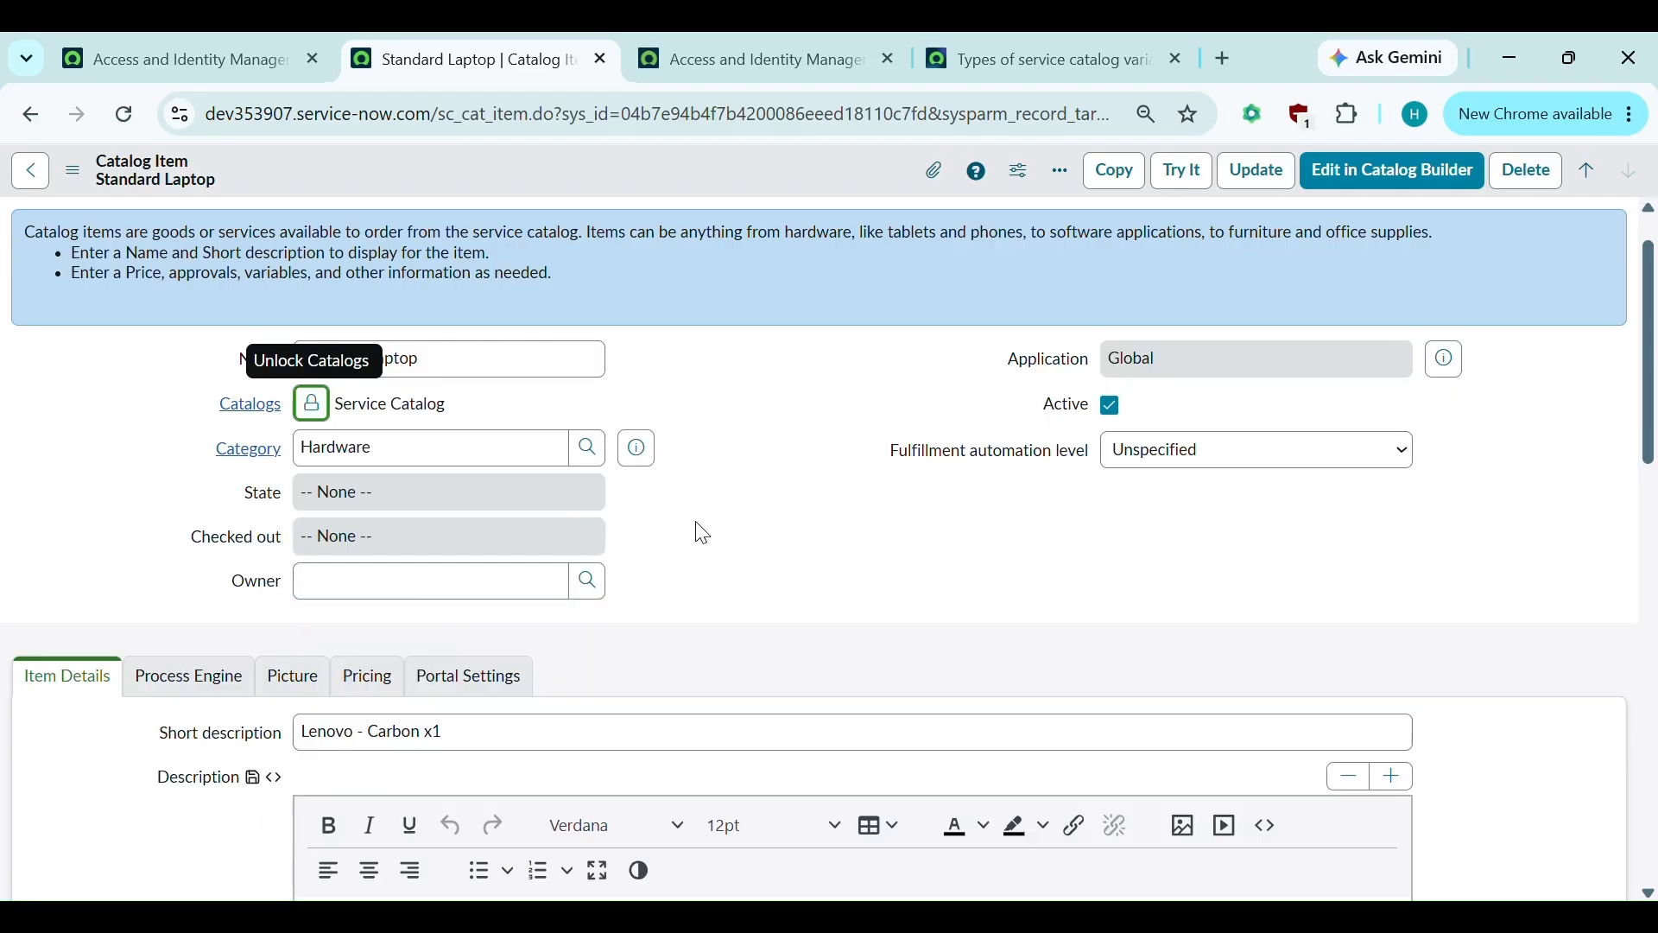
Examine the Category, State and Checked out fields on the Standard Laptop record.
scroll(760, 572, down, 1)
drag(393, 440, 296, 423)
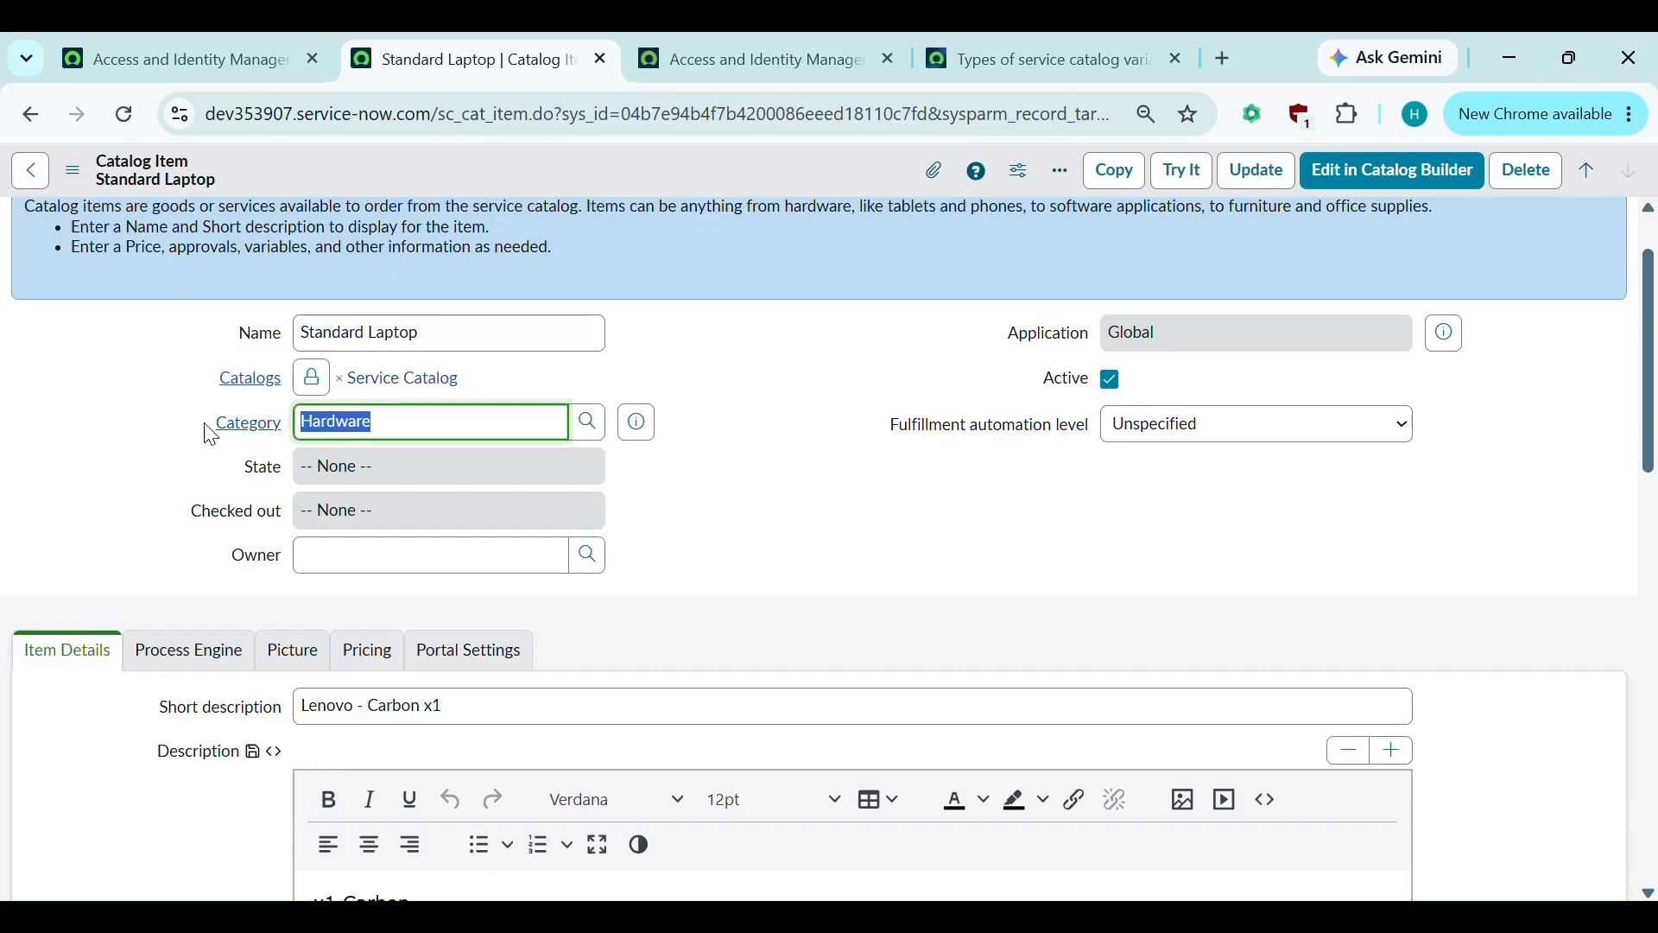
scroll(785, 540, down, 1)
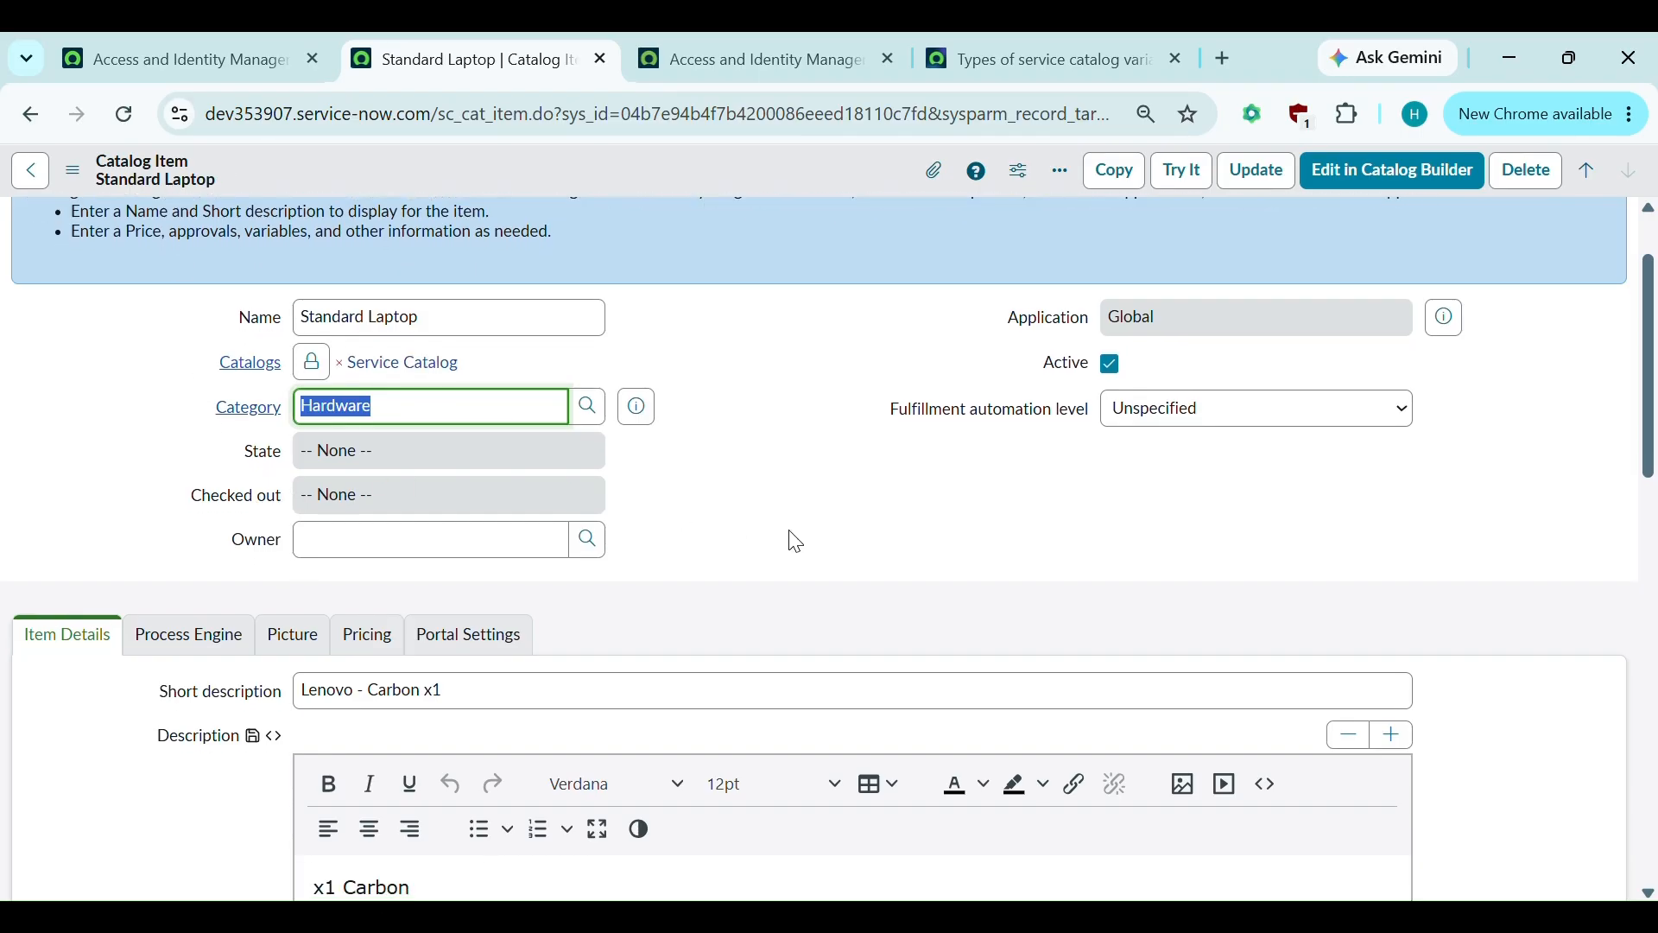
click(326, 453)
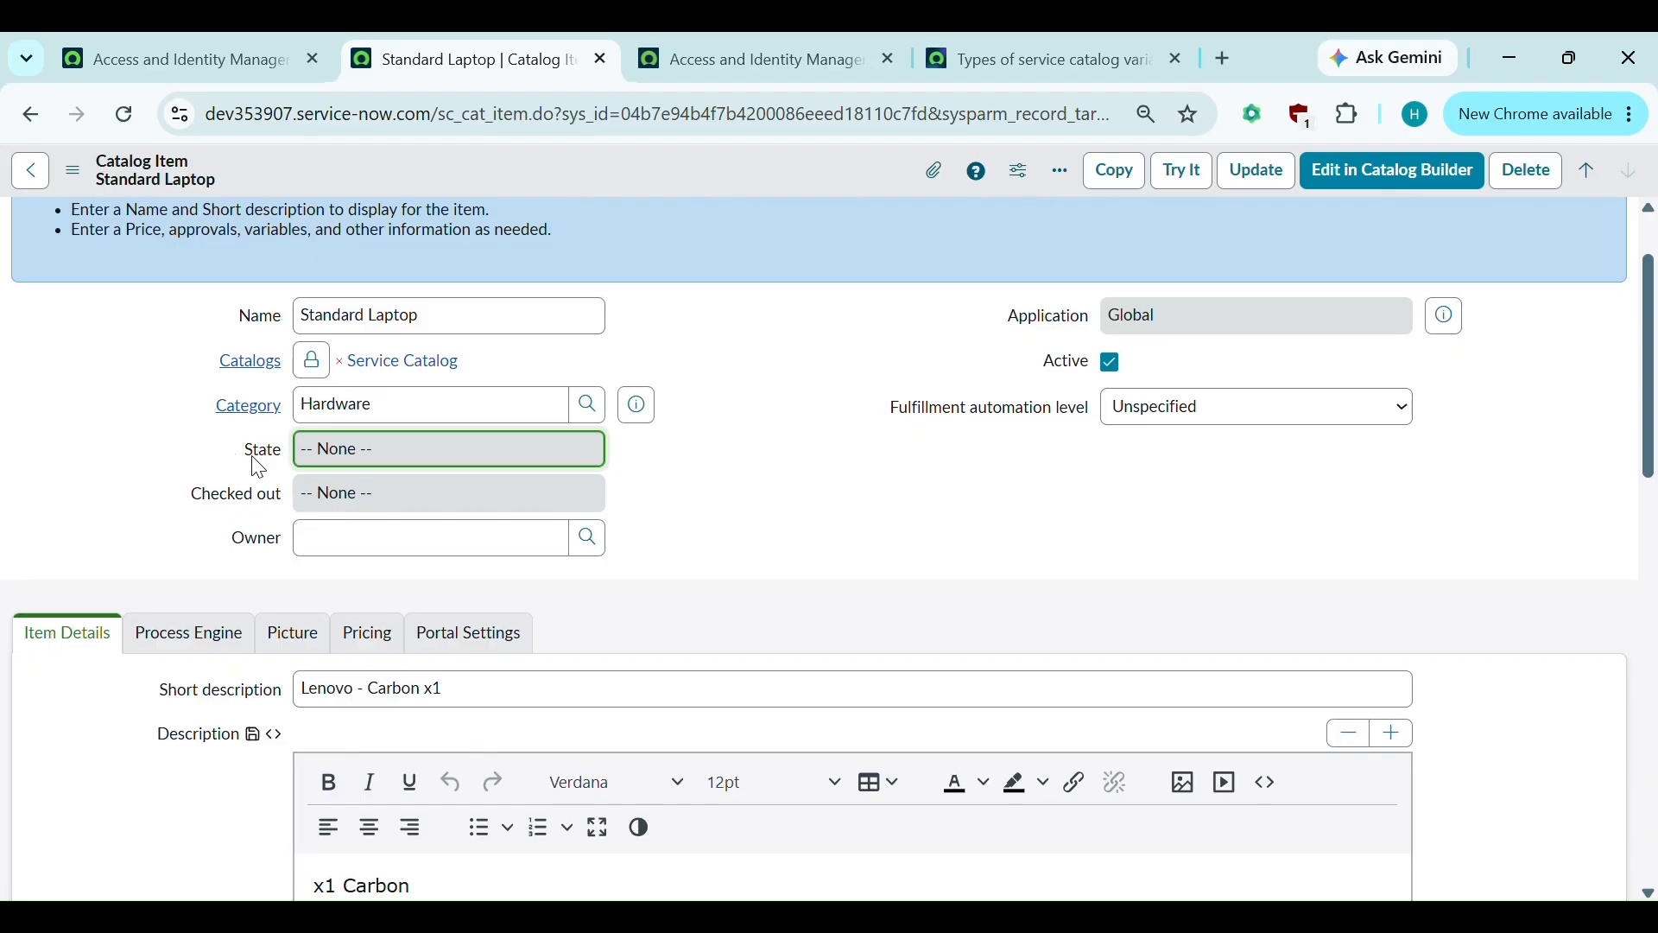
scroll(252, 457, down, 1)
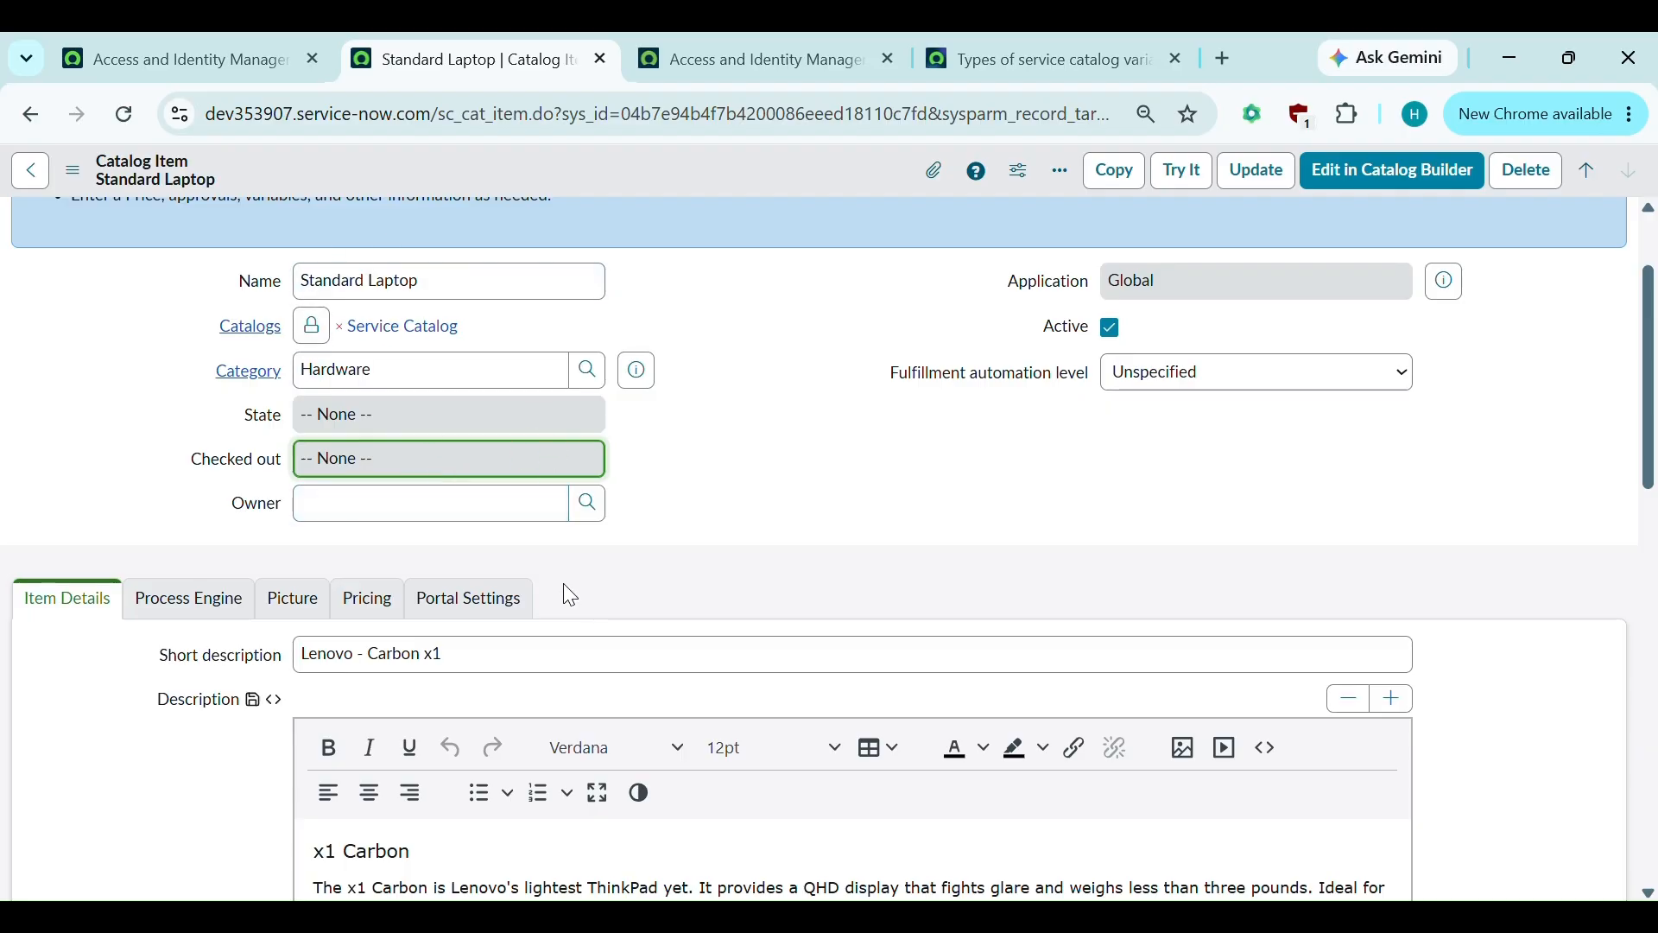
scroll(751, 518, down, 1)
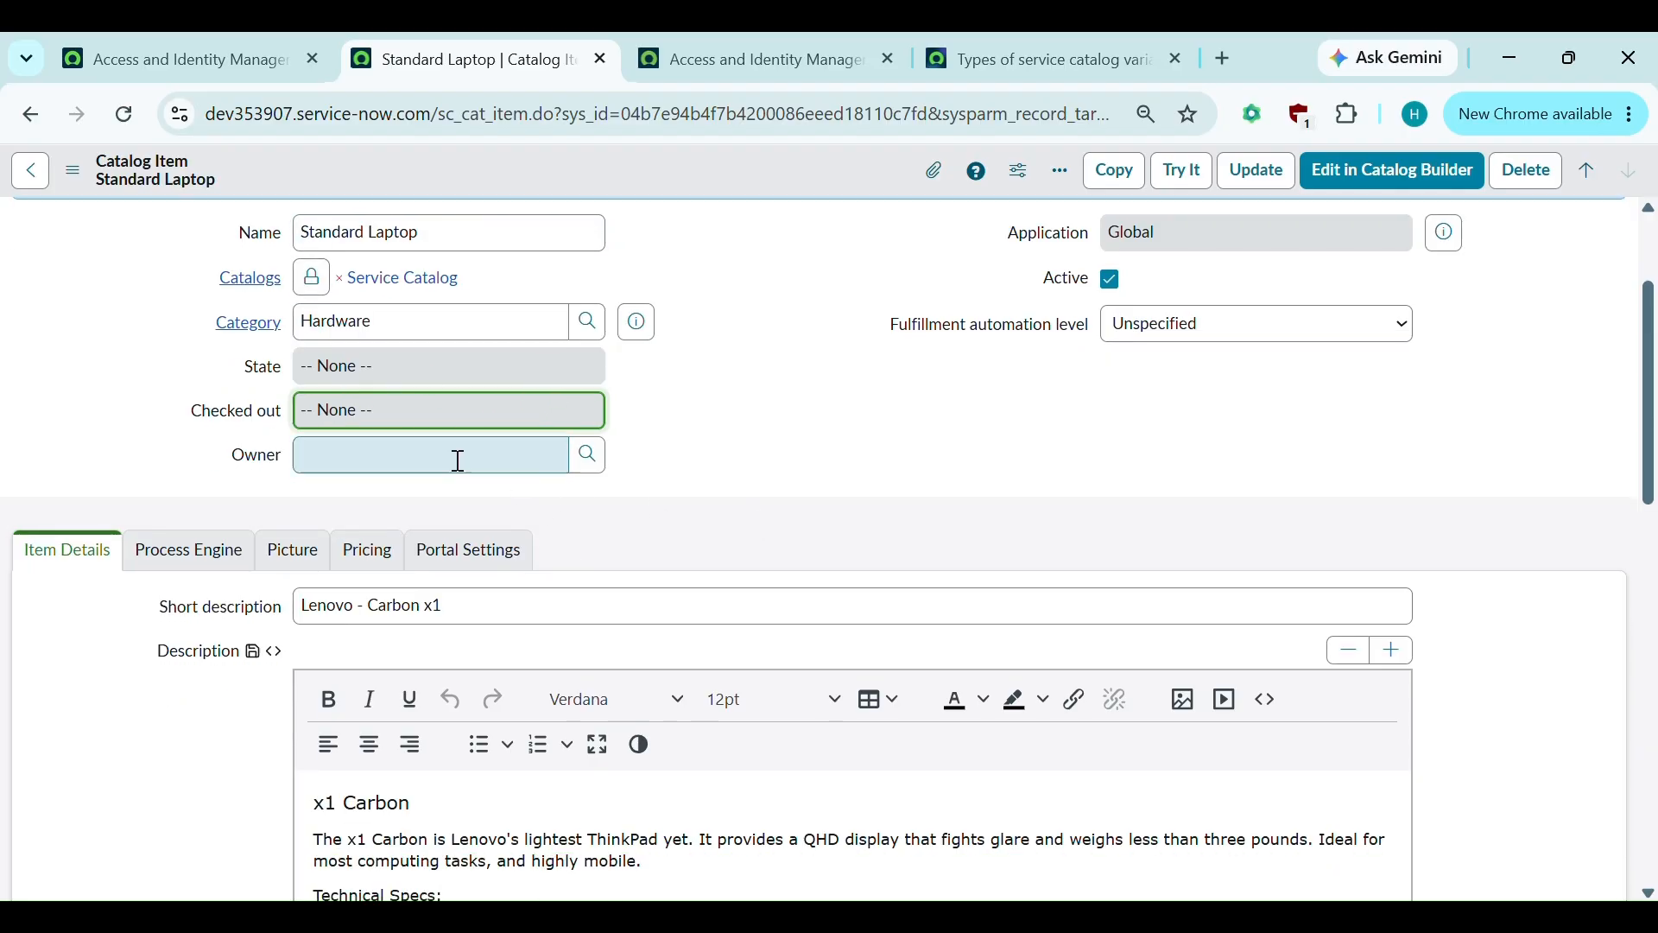
Browse the users available for the Standard Laptop's Owner field and close the lookup without choosing one.
click(406, 451)
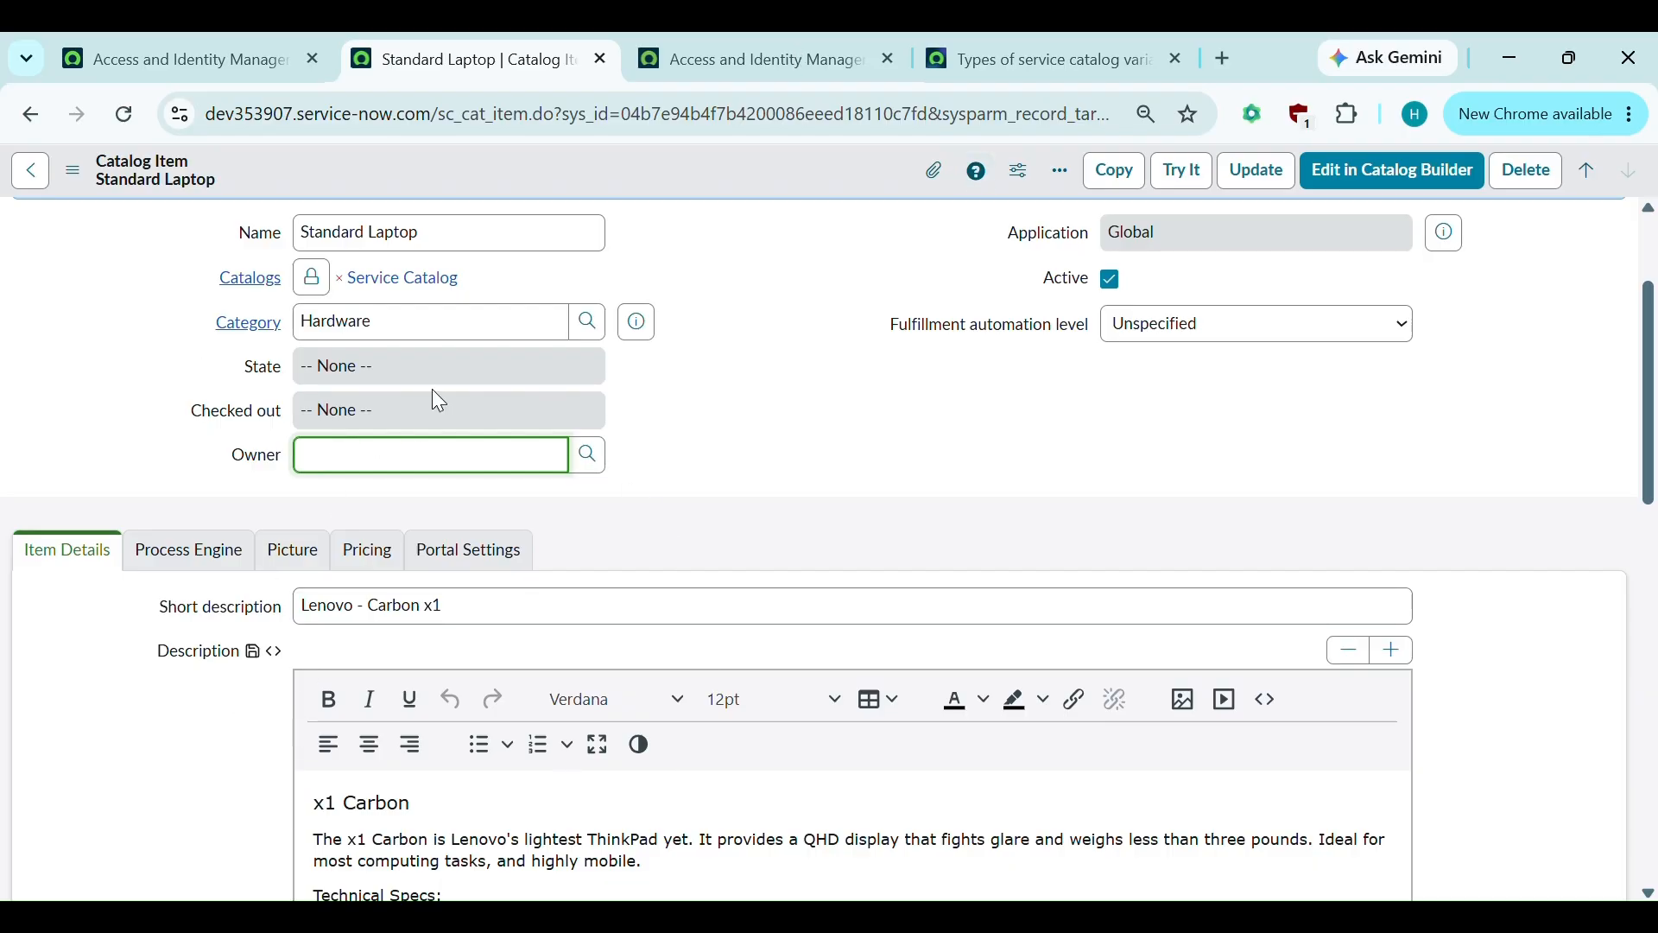
click(590, 455)
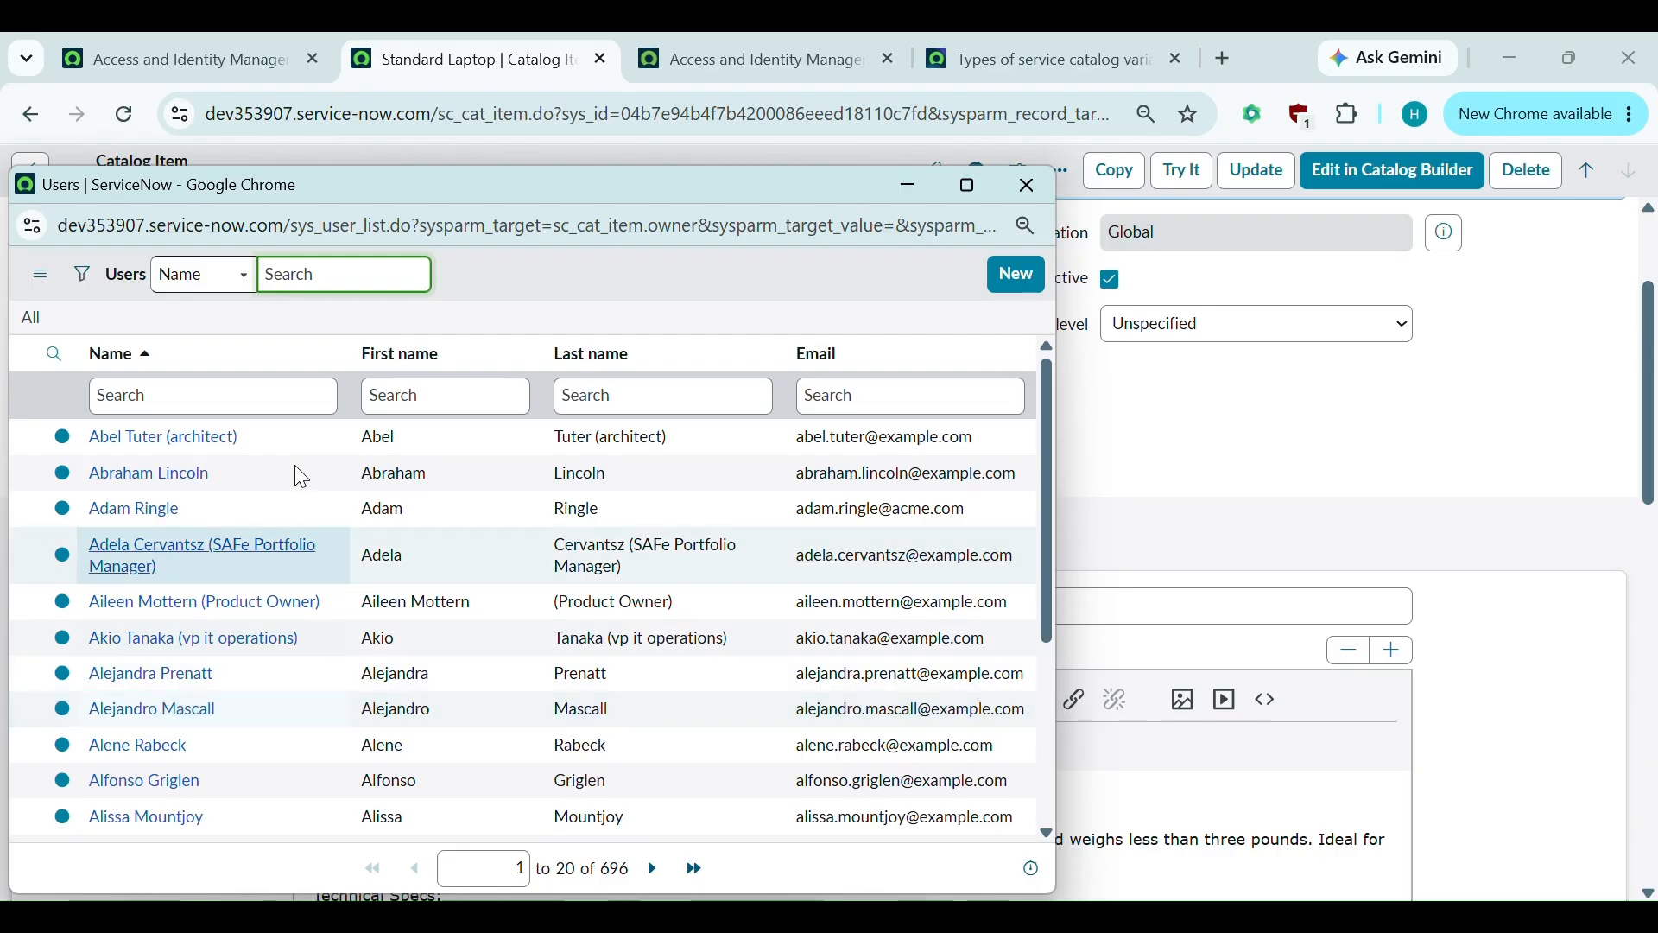
scroll(266, 673, down, 3)
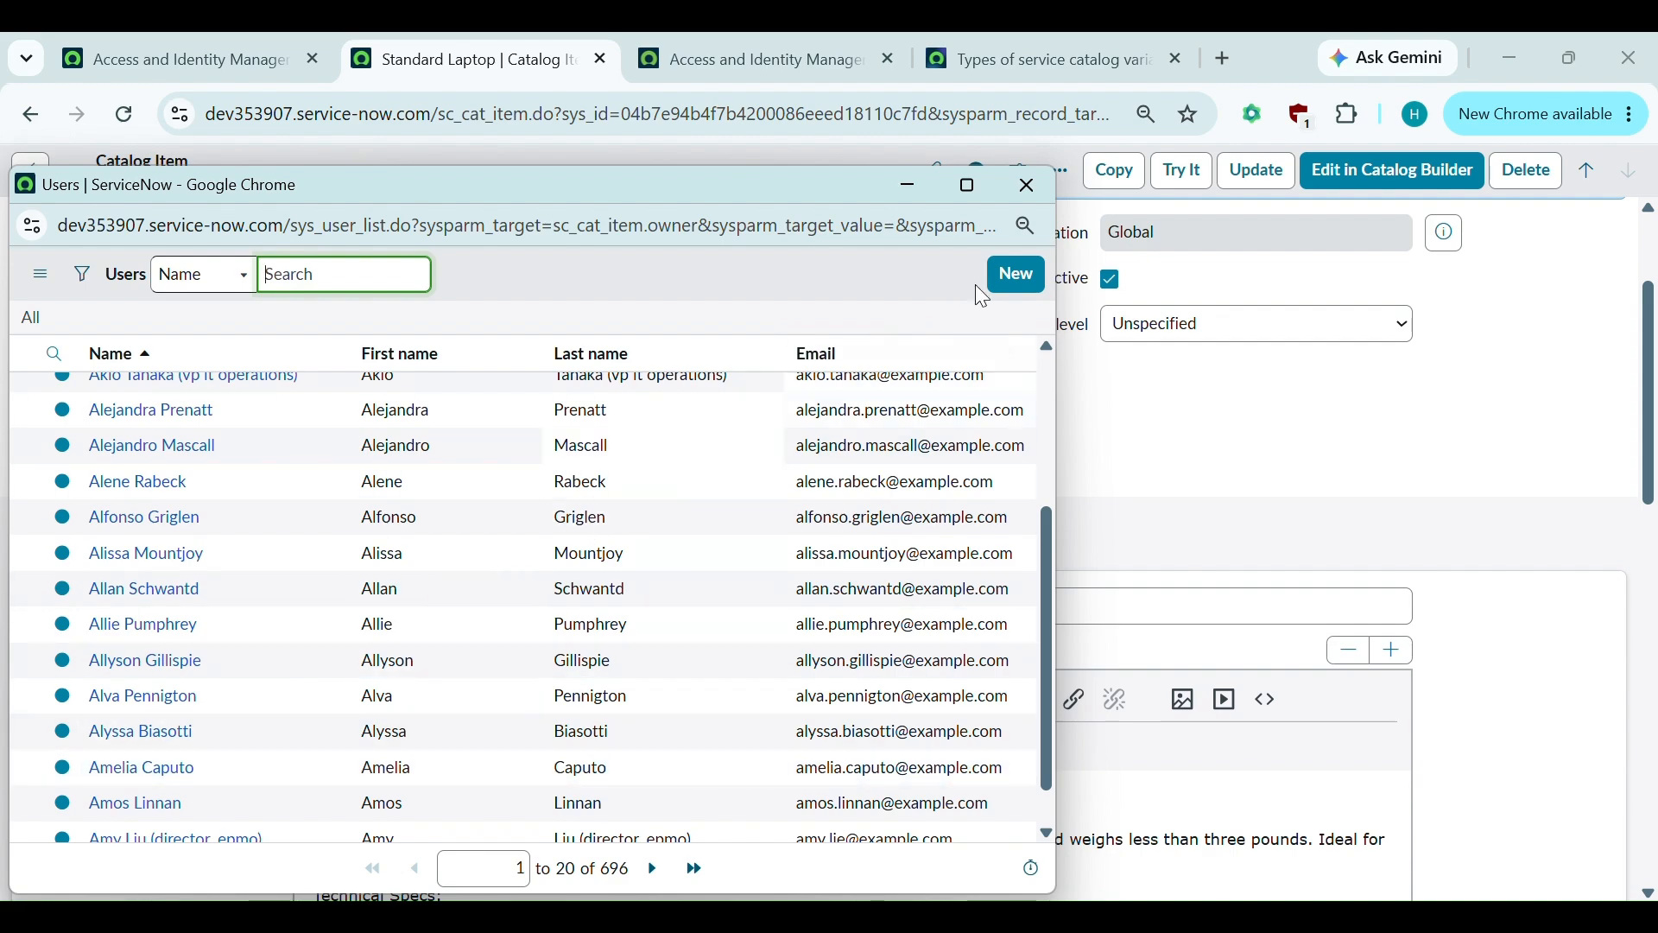
click(1027, 184)
scroll(878, 471, down, 1)
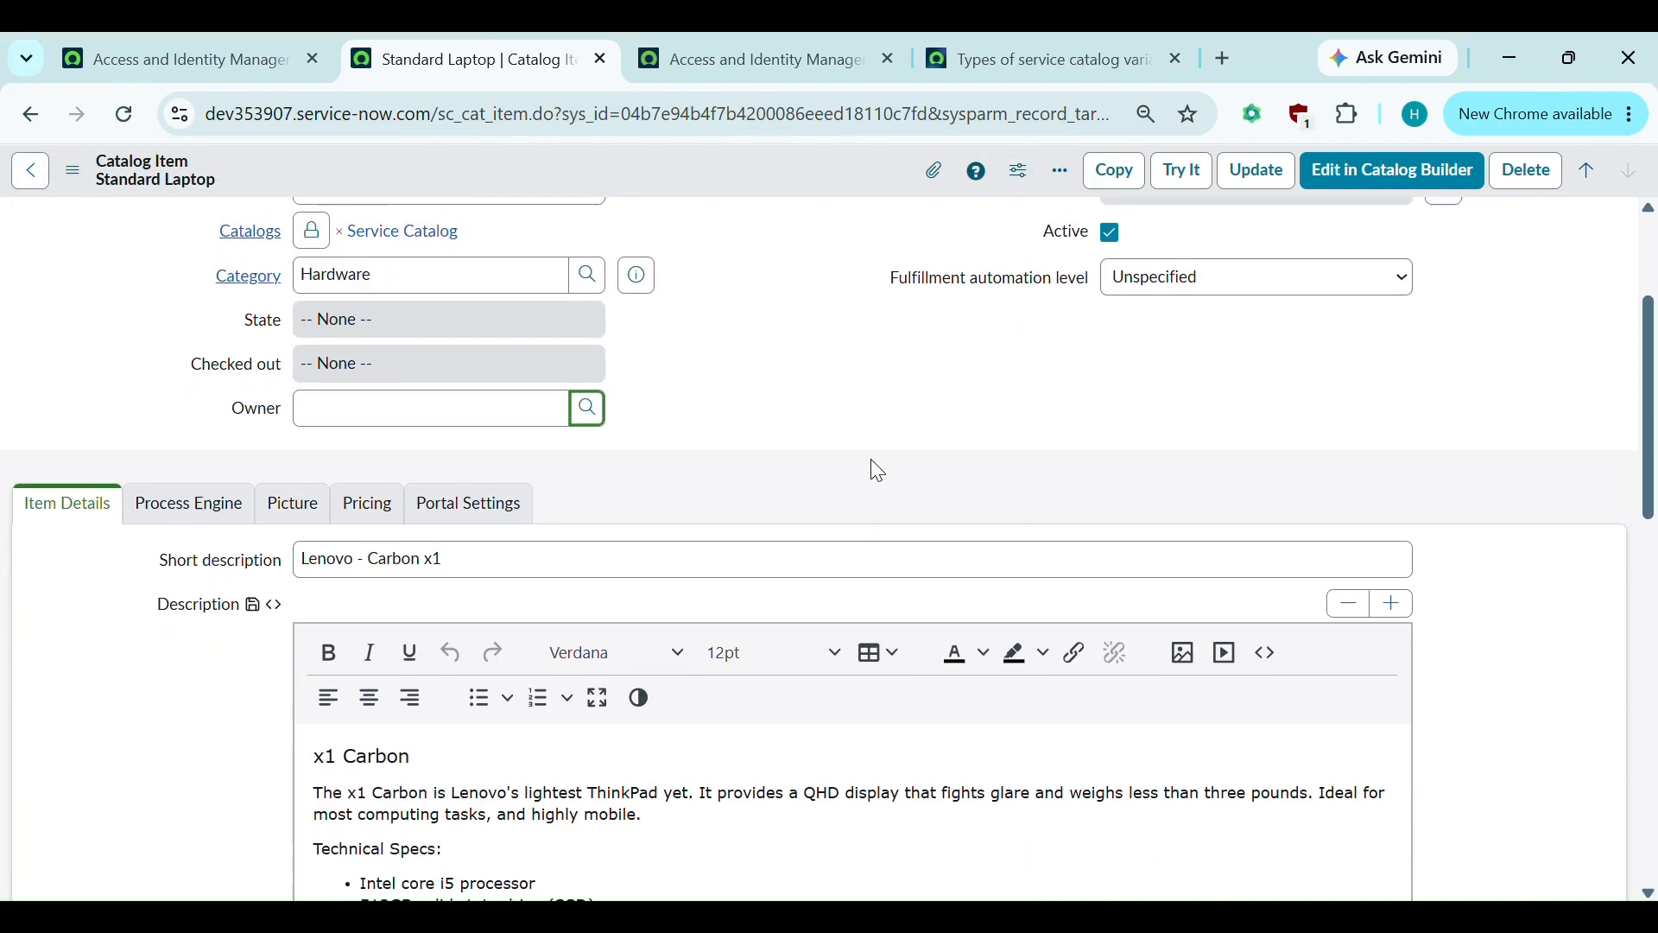
scroll(871, 458, up, 1)
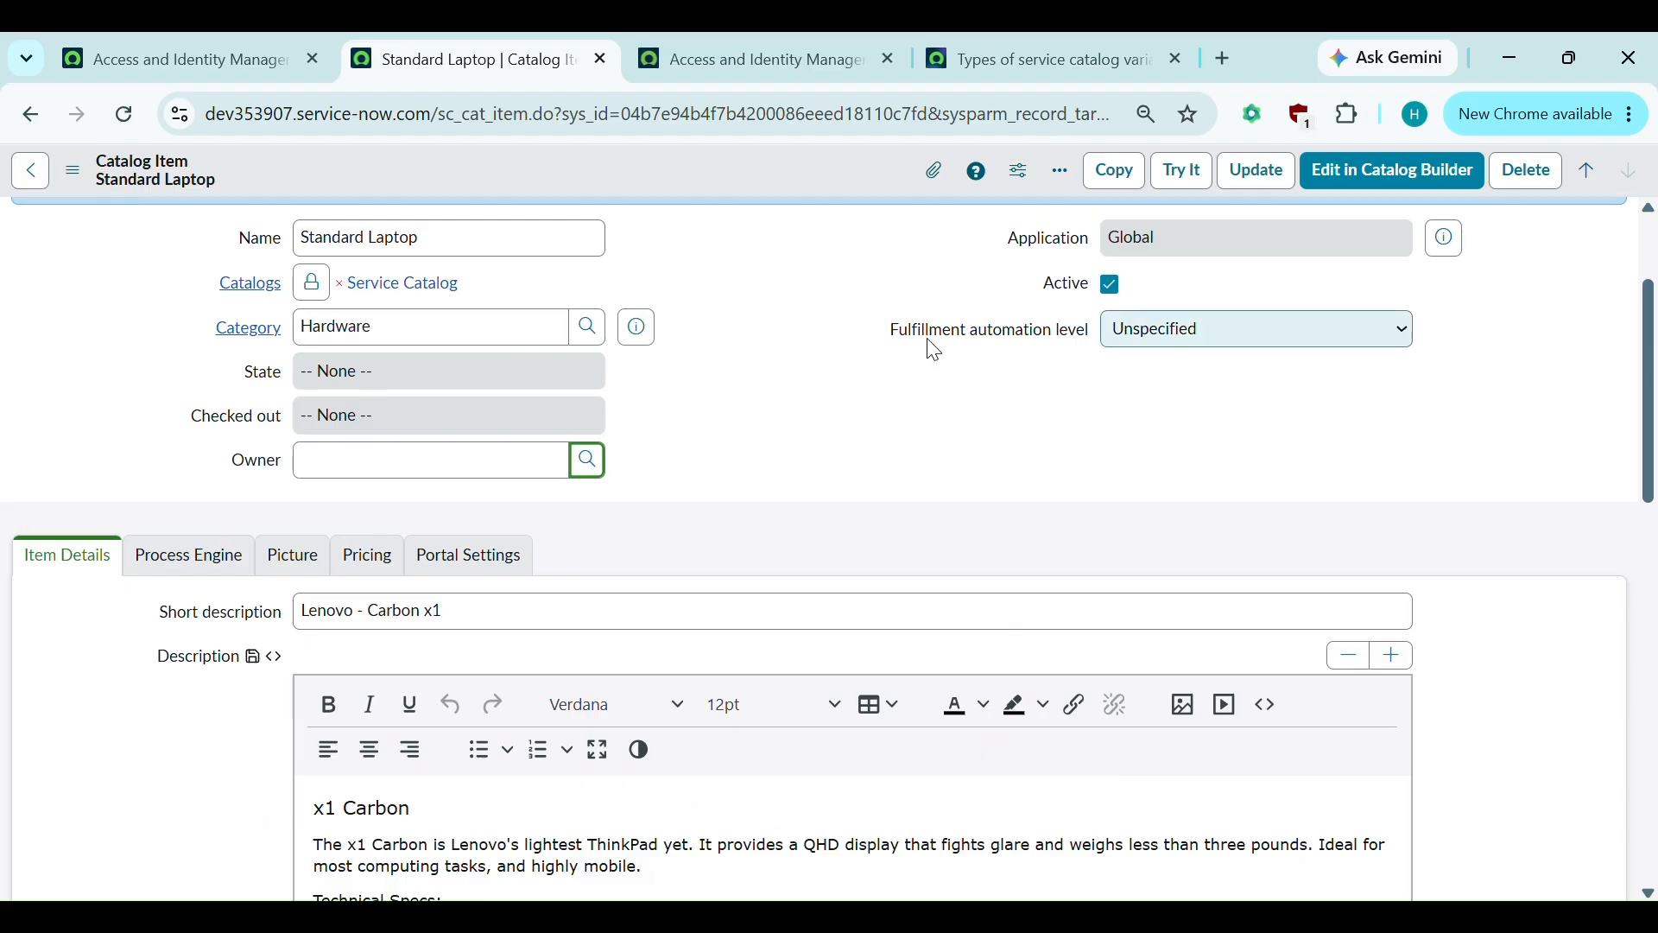
Review the available Fulfillment automation level options on the Standard Laptop record without choosing a new one.
click(1114, 345)
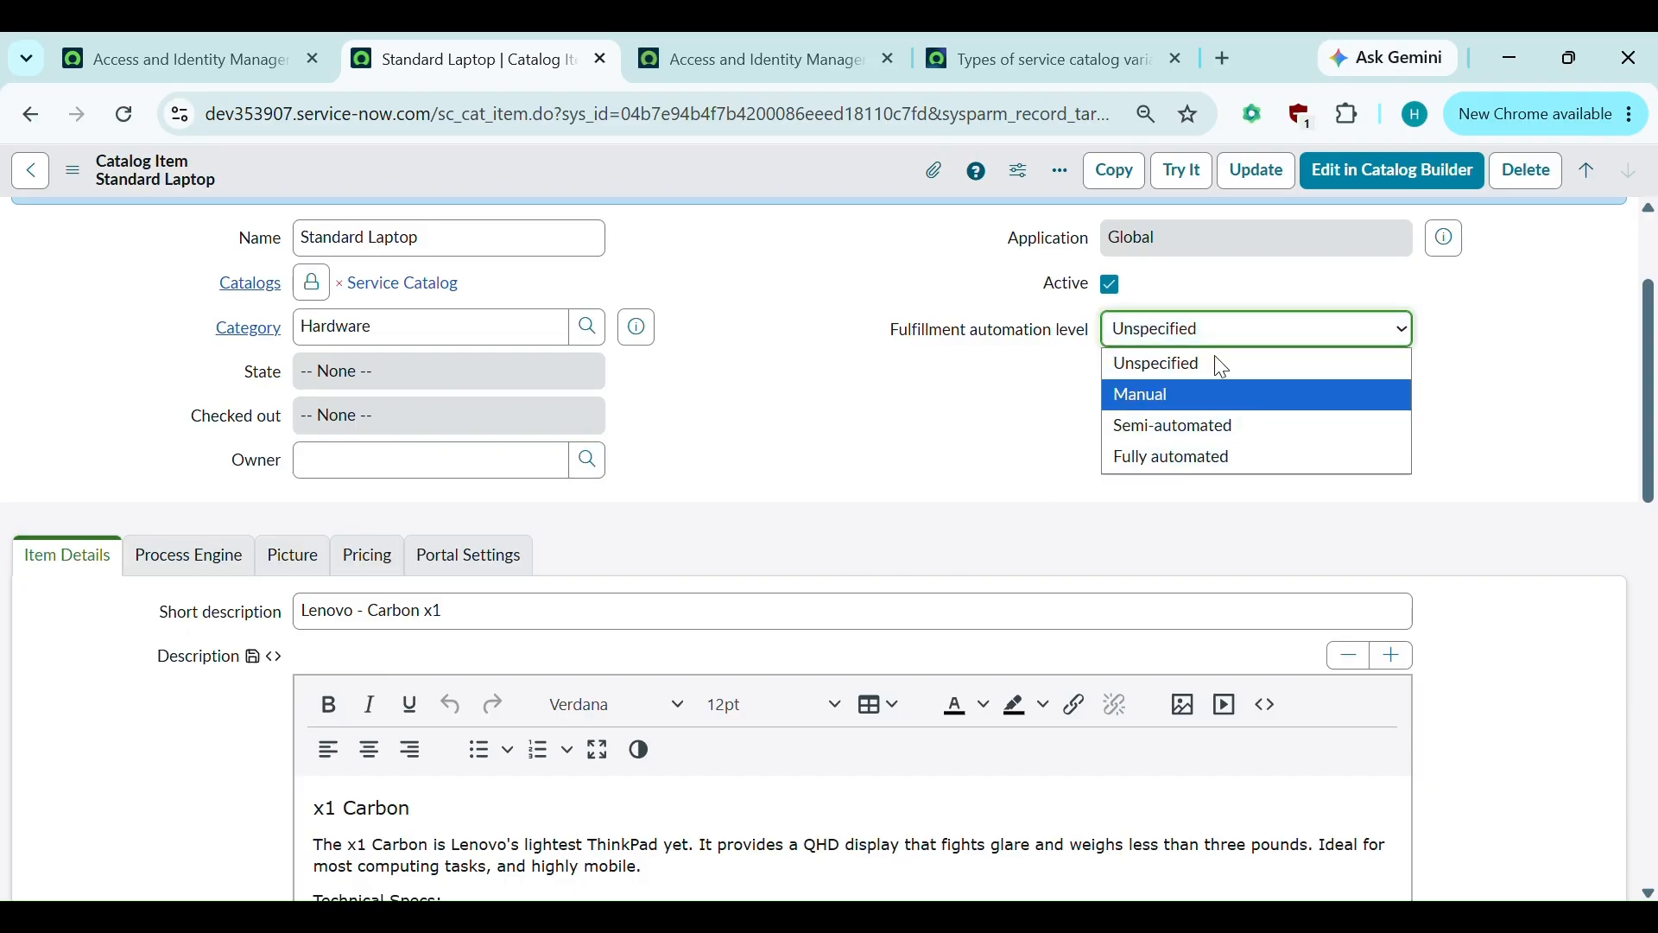
click(1007, 432)
scroll(1004, 427, down, 3)
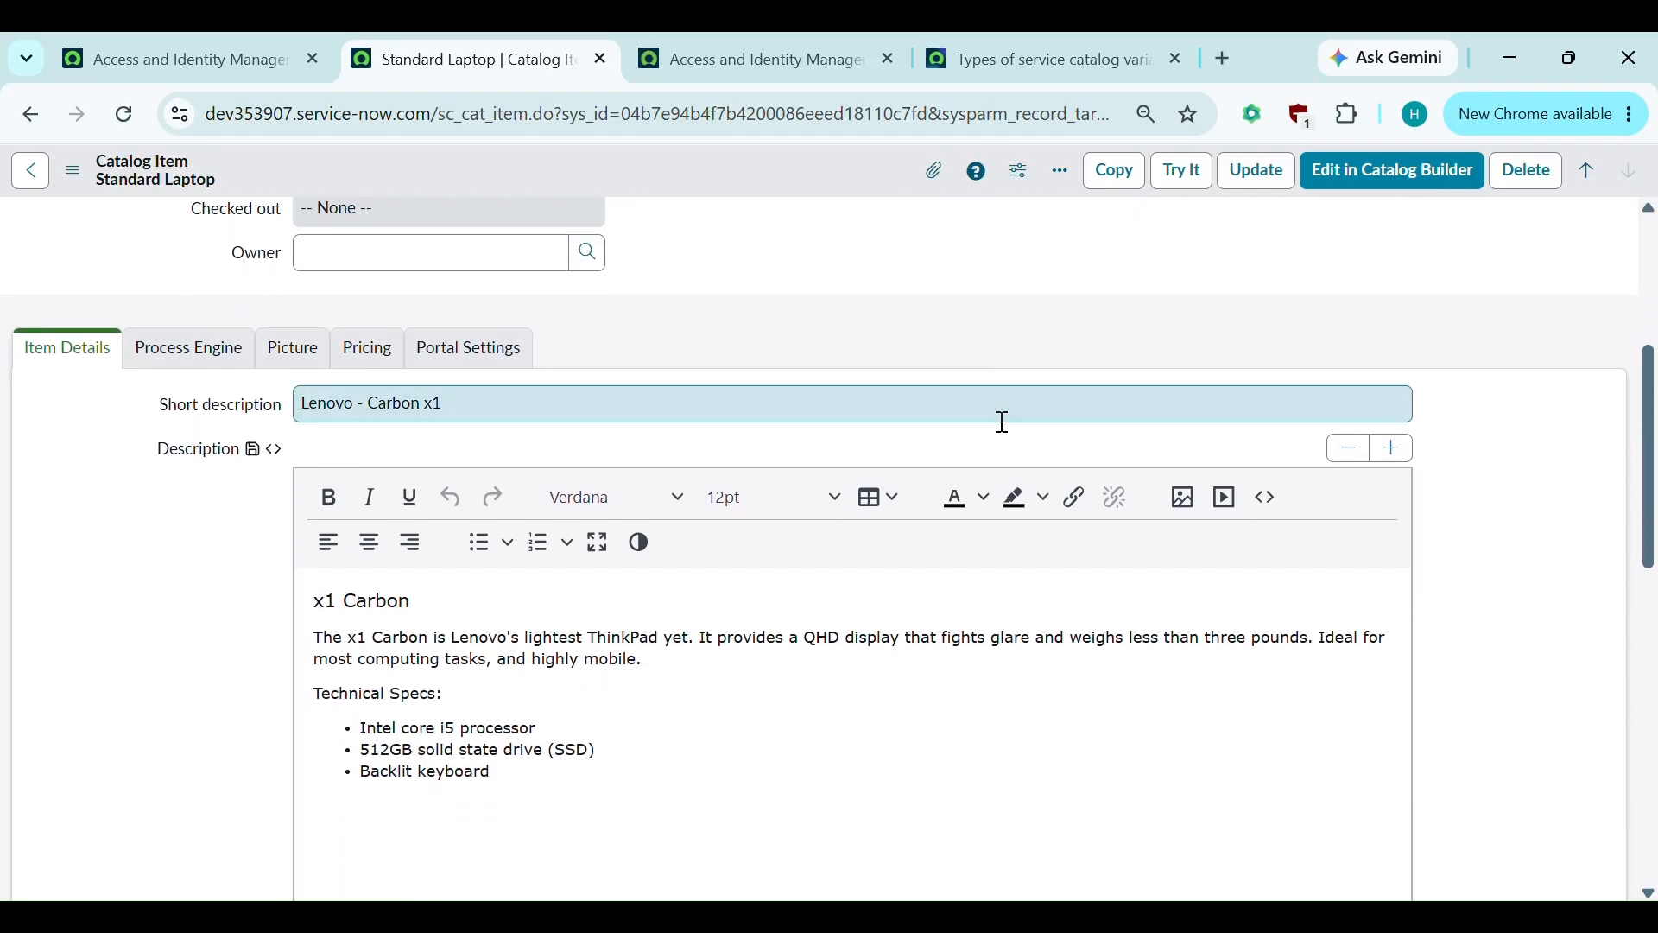
scroll(1001, 423, up, 1)
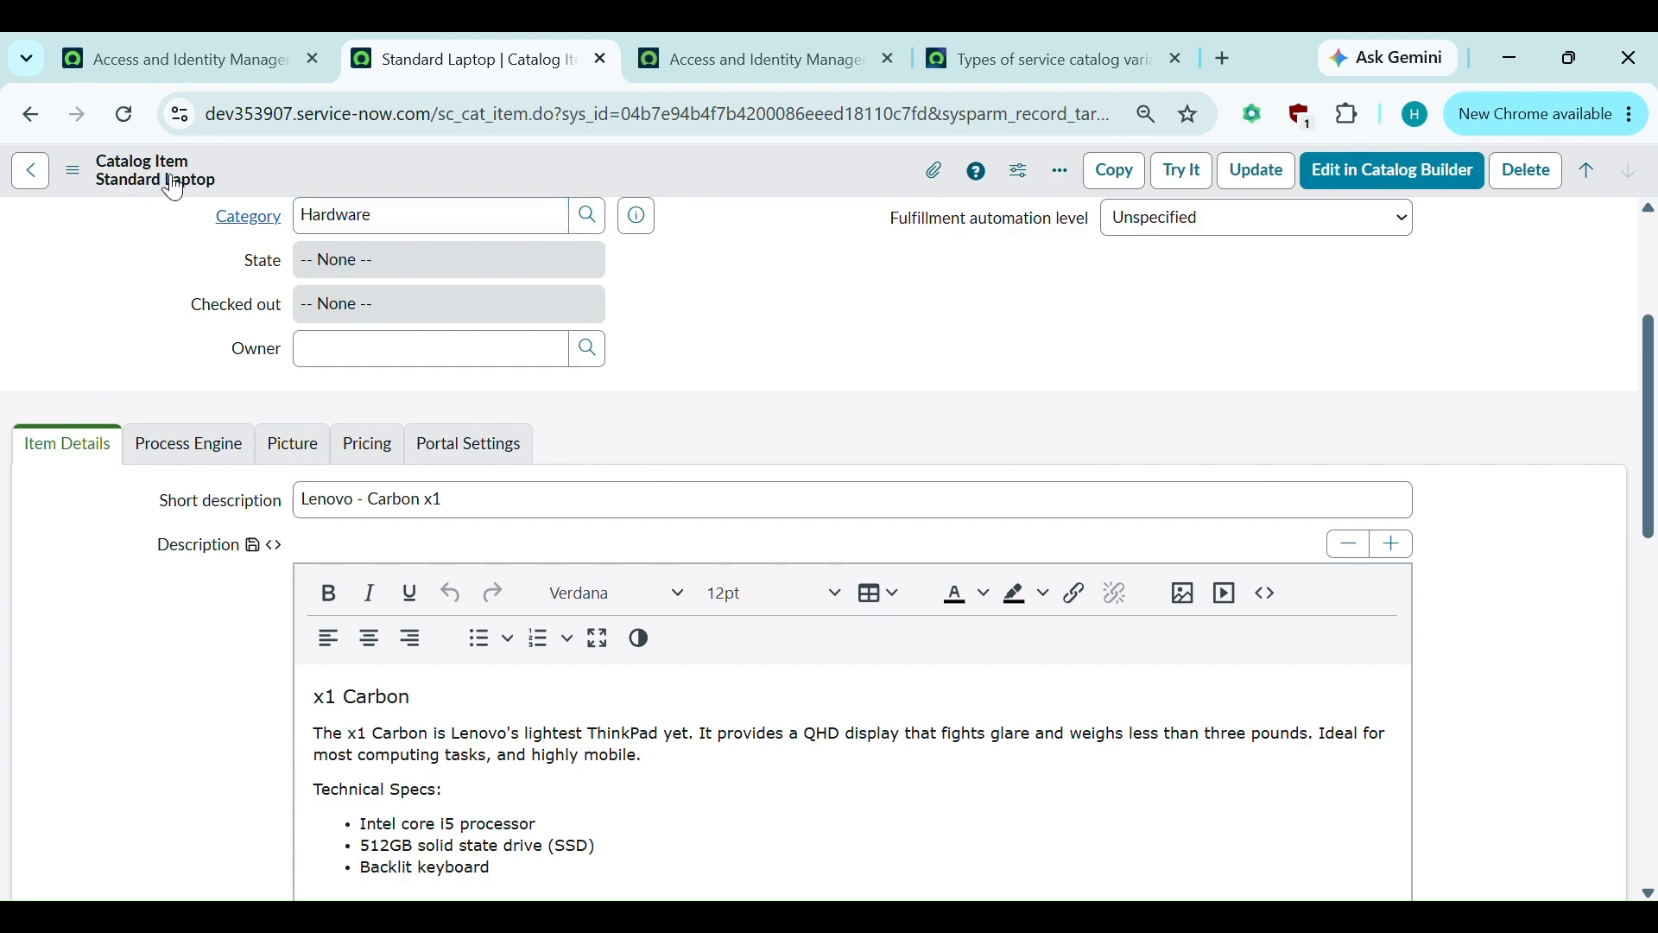
Examine the Short description, Description and Meta fields in the Standard Laptop's item details.
scroll(118, 593, down, 2)
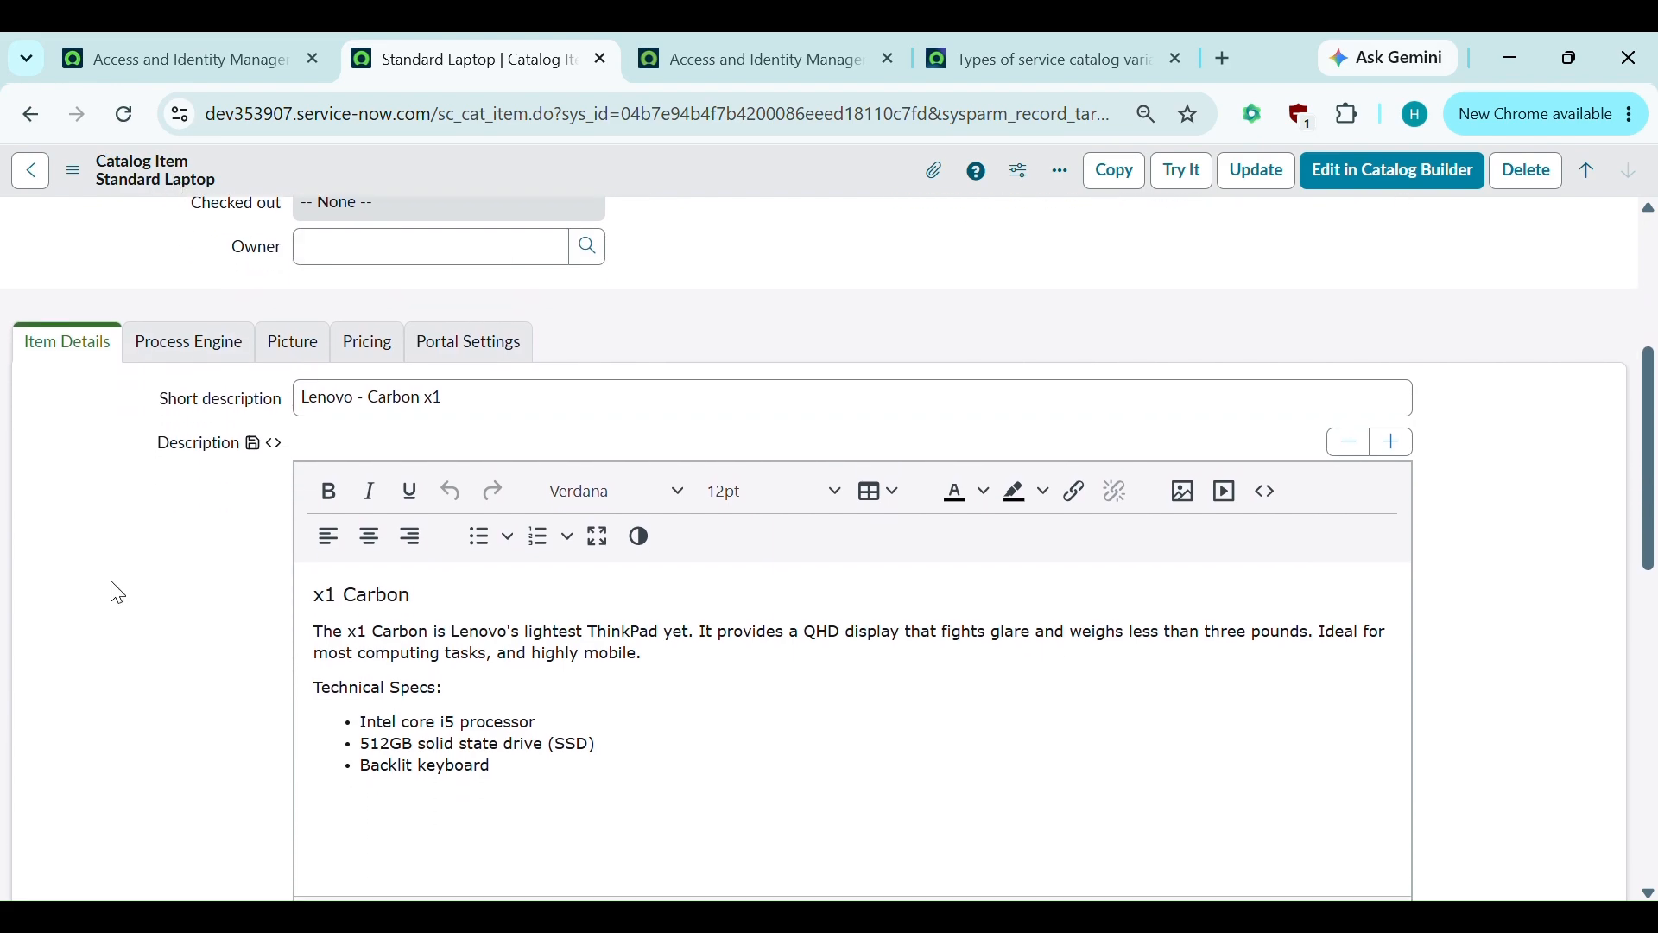
scroll(117, 592, down, 2)
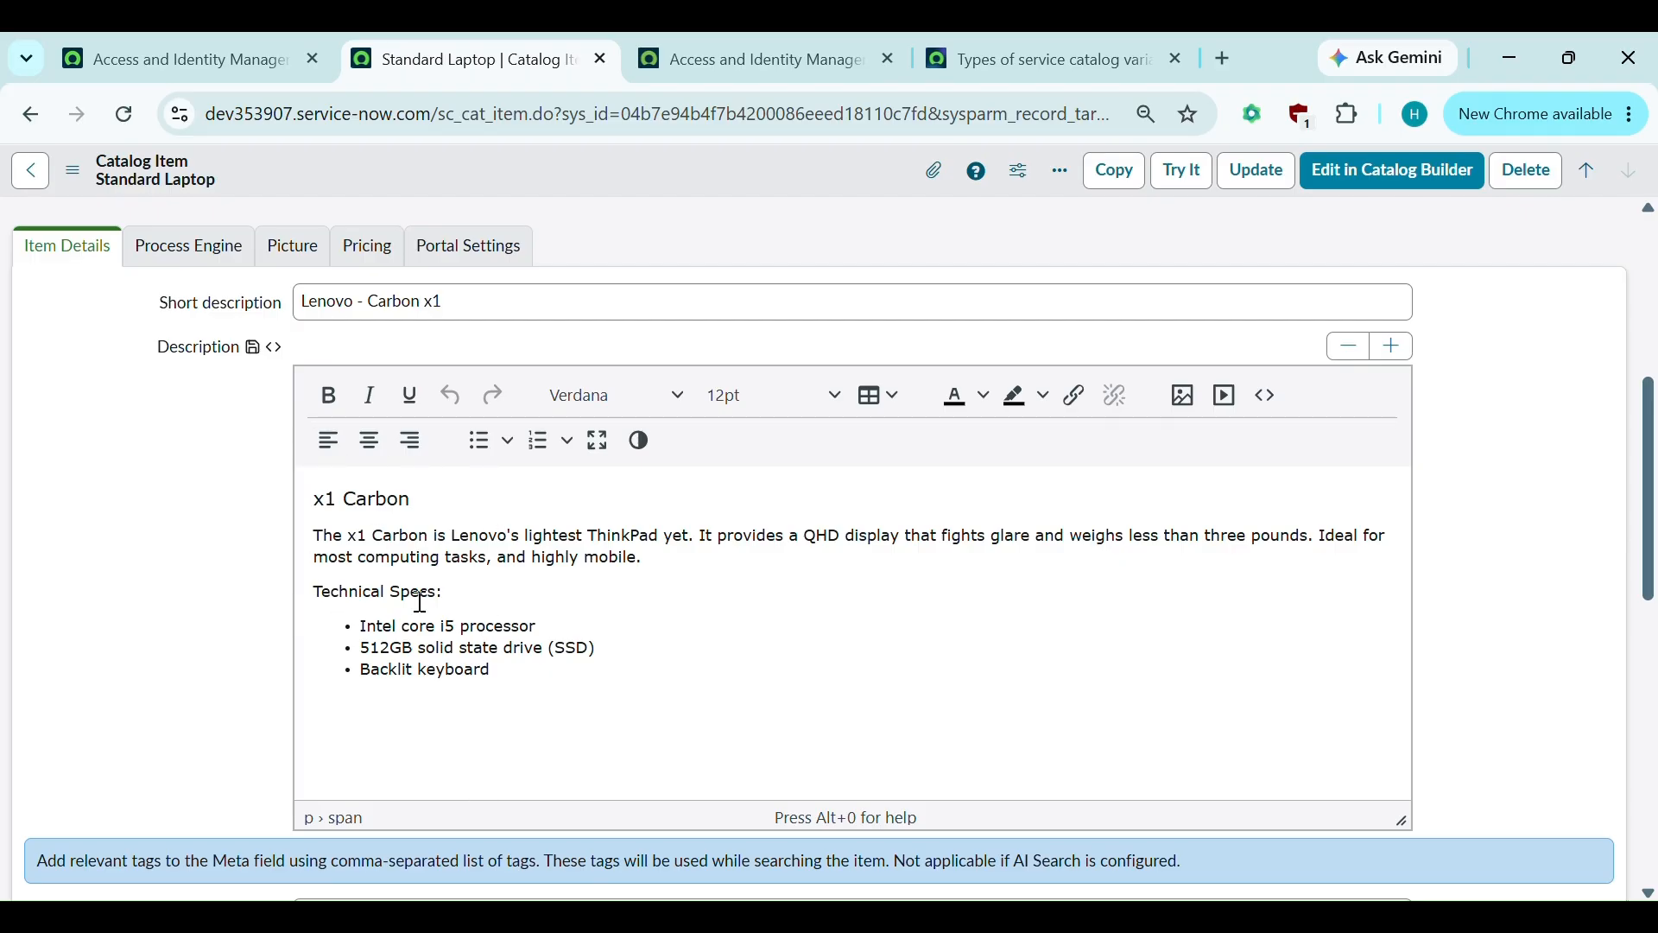
scroll(155, 670, down, 1)
scroll(152, 667, down, 1)
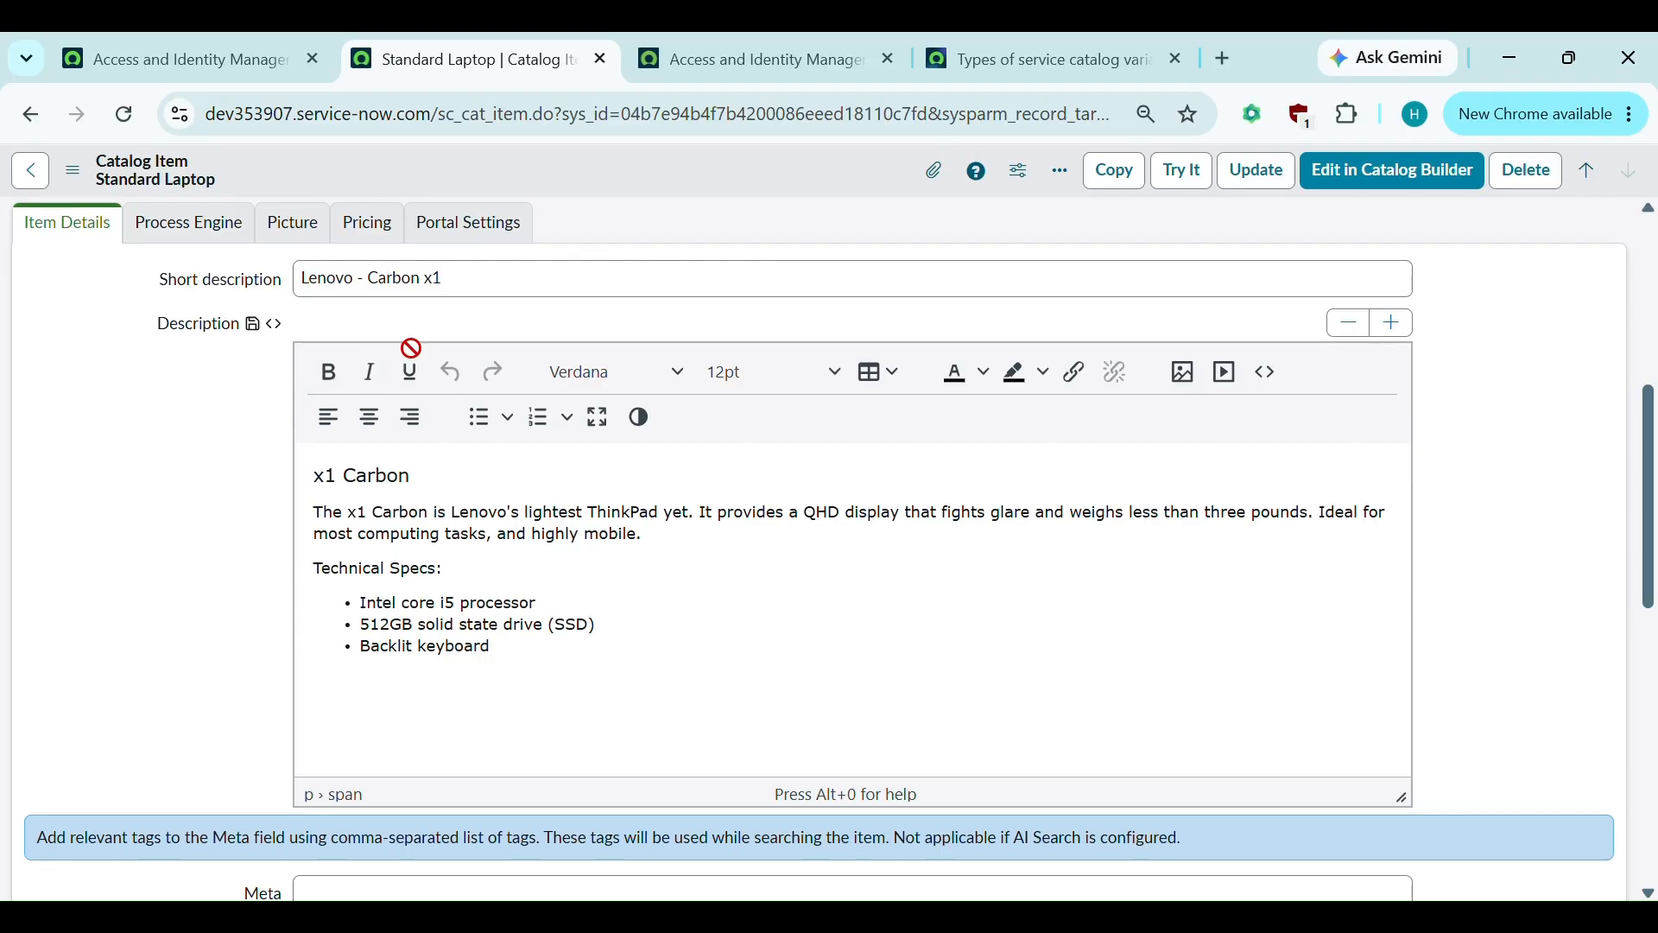
scroll(148, 539, down, 2)
scroll(149, 539, down, 3)
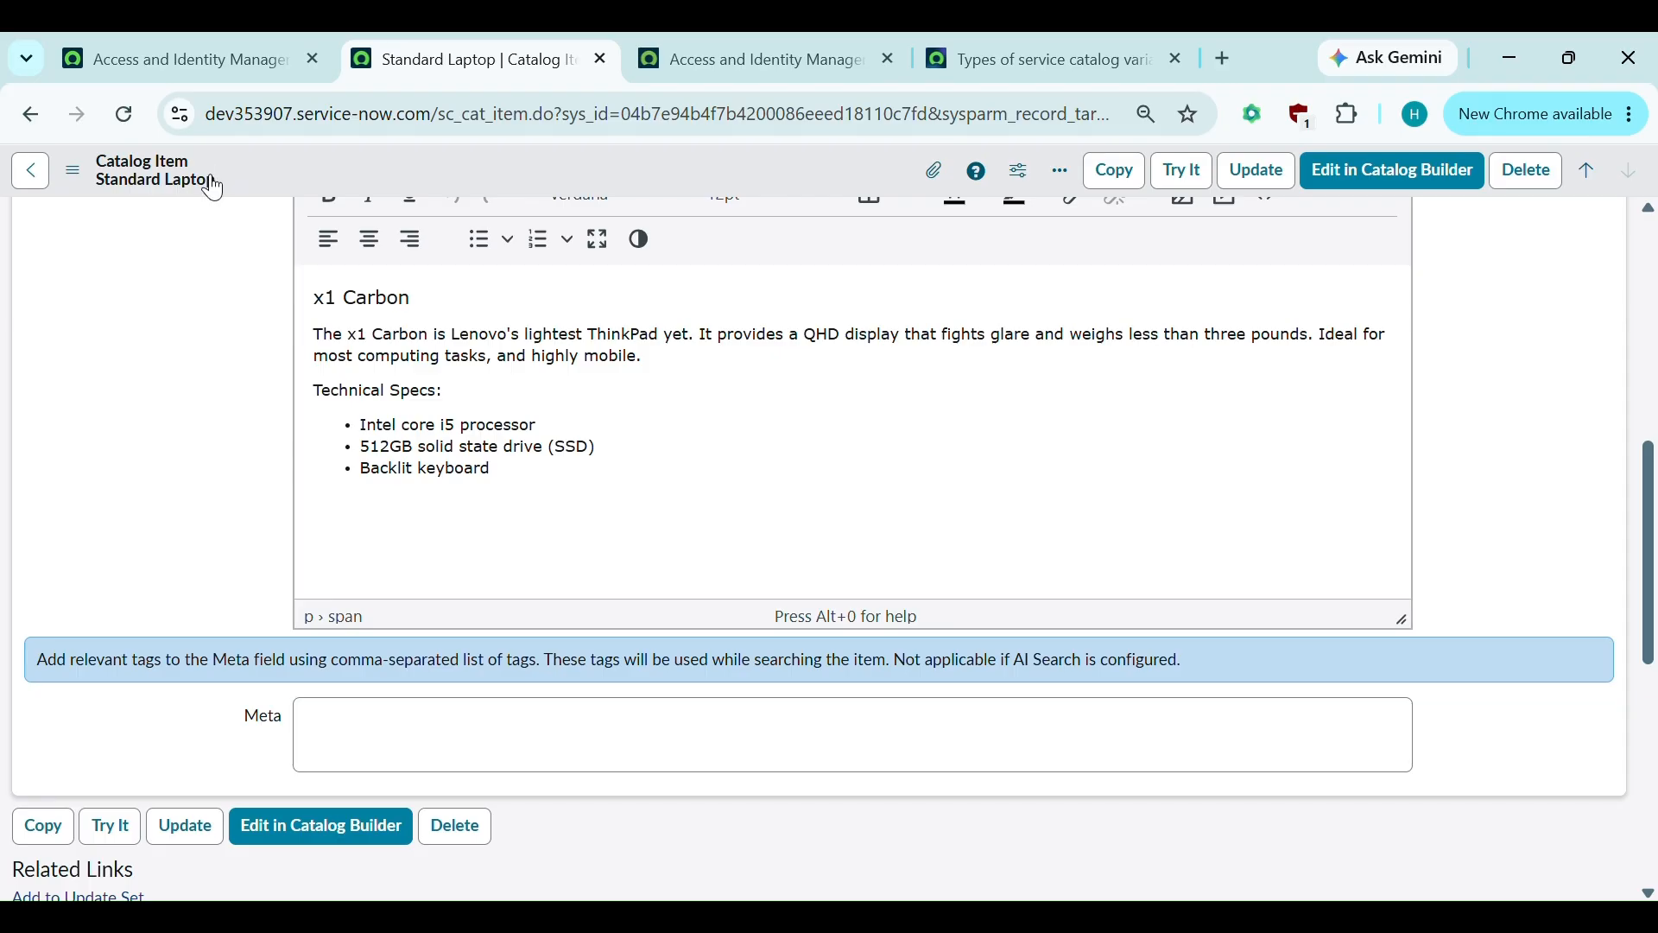
Try entering the tags "laptop, window" in the Meta field and clear them again.
click(321, 713)
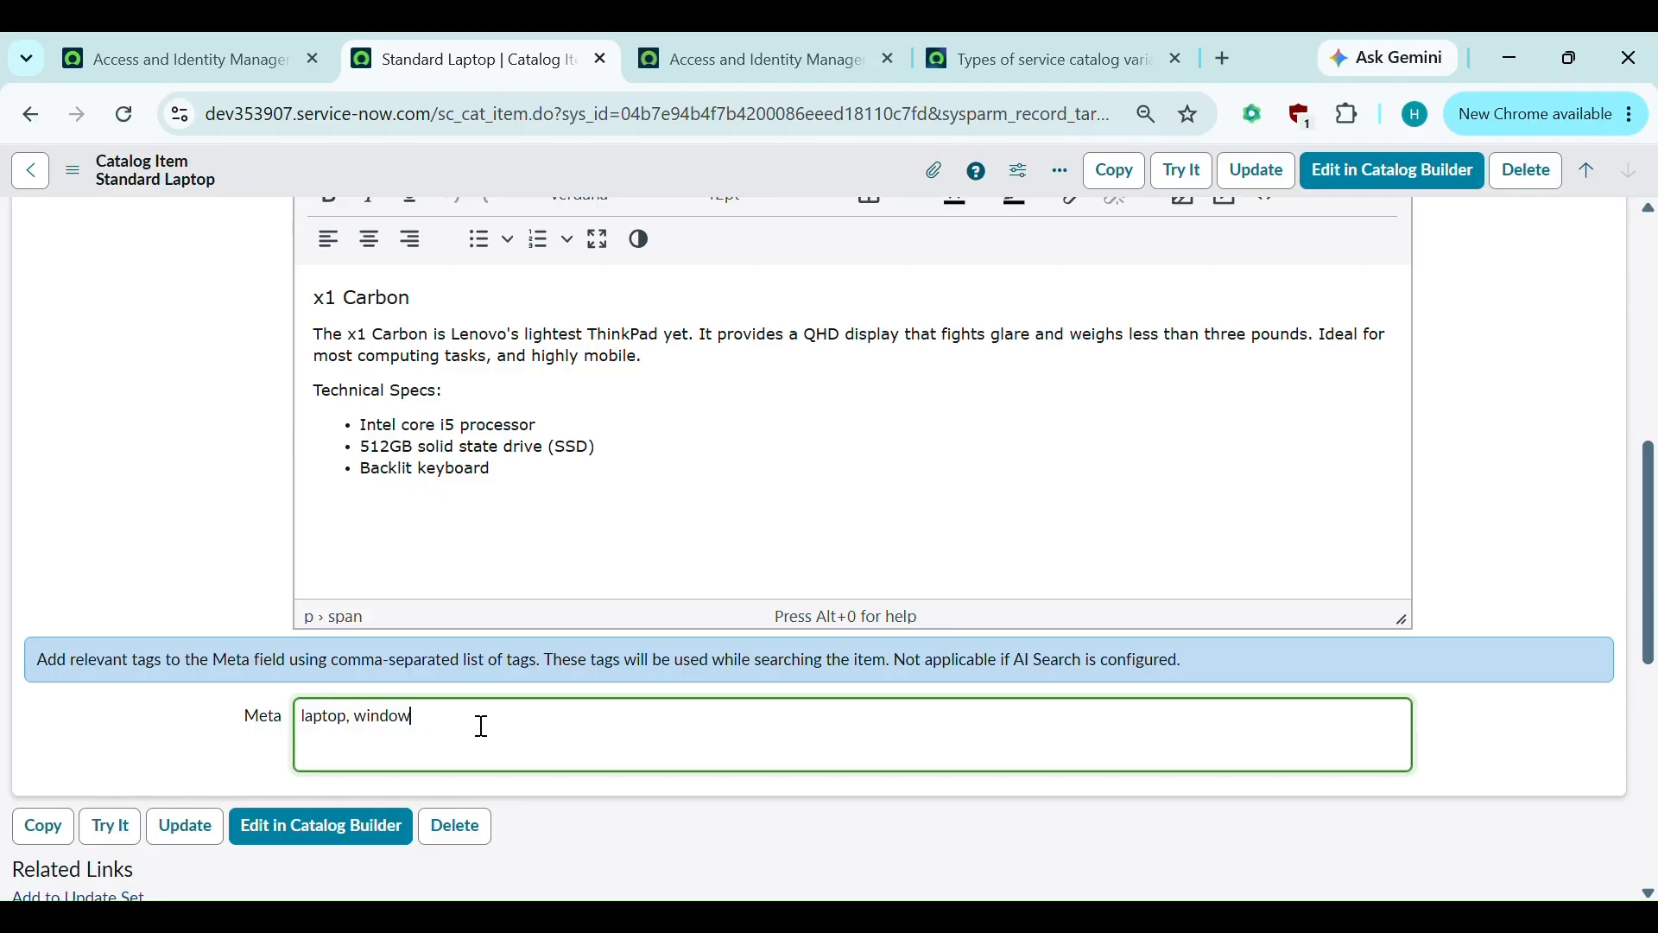
drag(481, 726, 306, 732)
key(BackSpace)
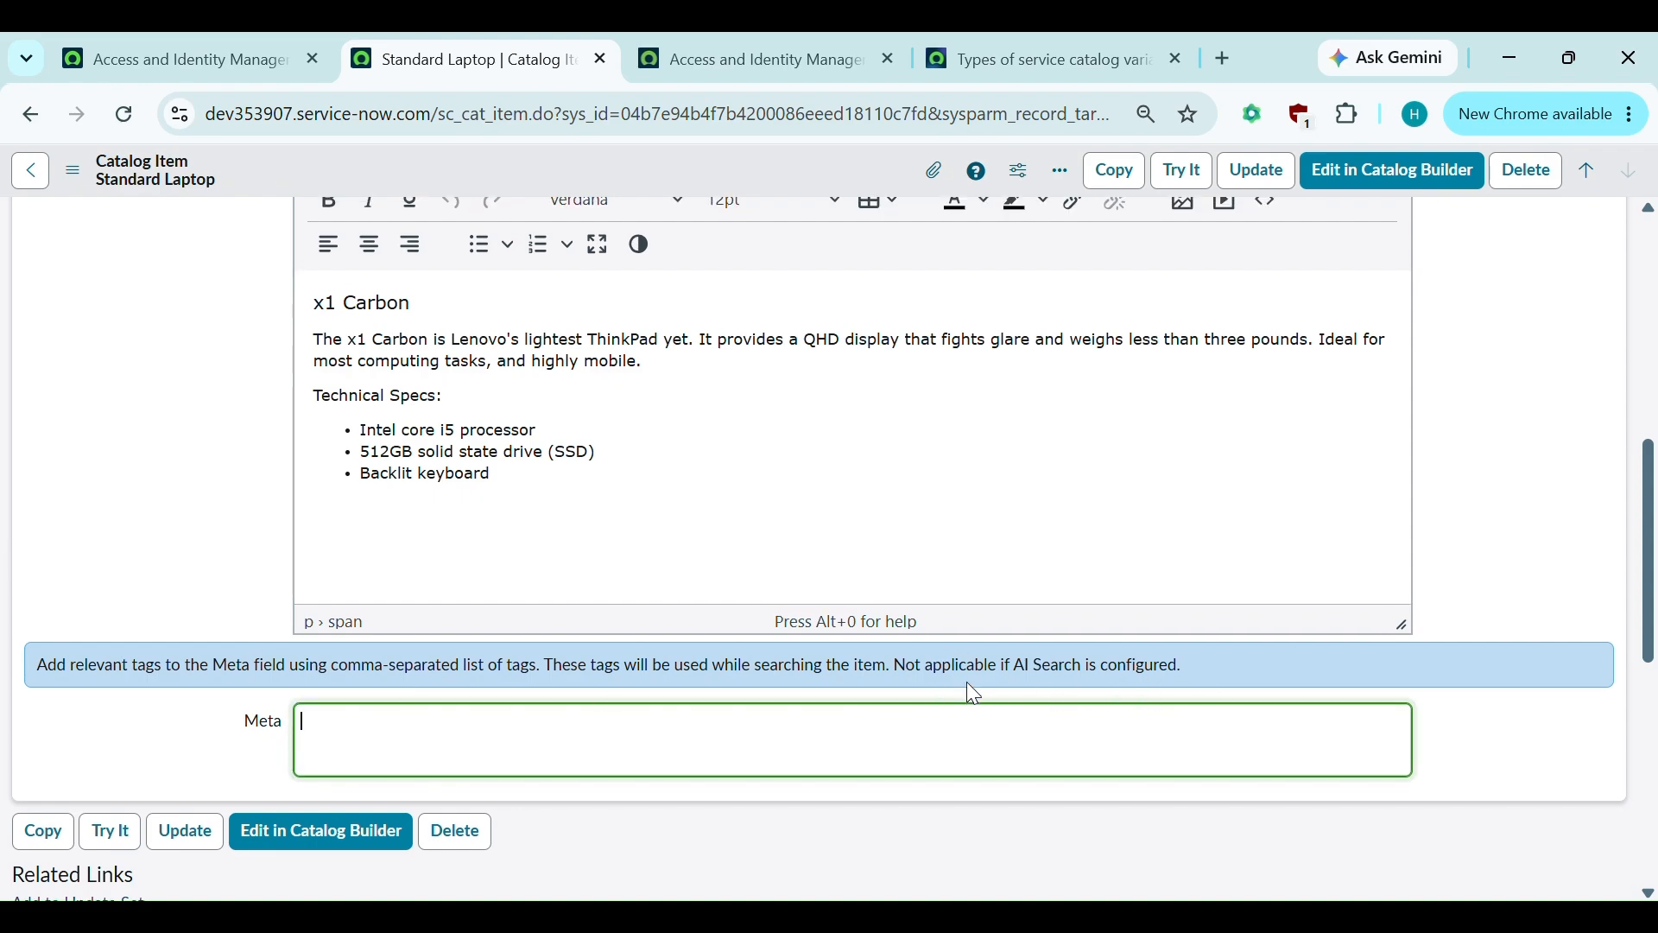
Examine the Standard Laptop's Process Engine settings, including the flow assigned to the item.
scroll(967, 682, up, 2)
scroll(973, 694, up, 3)
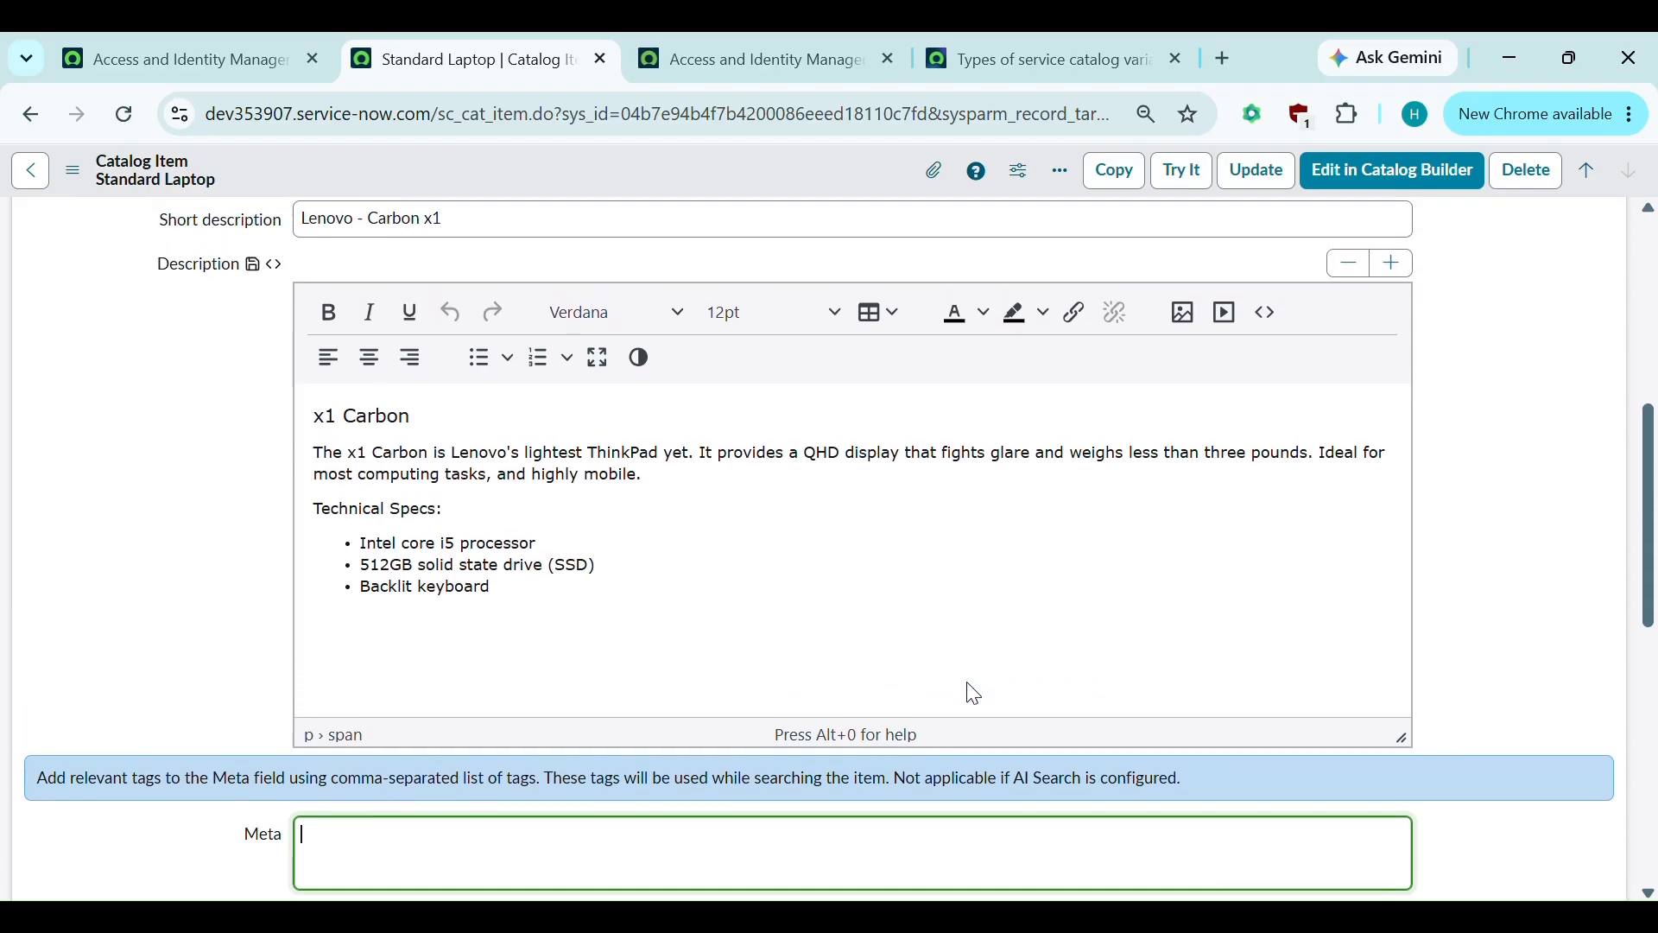
scroll(163, 418, up, 6)
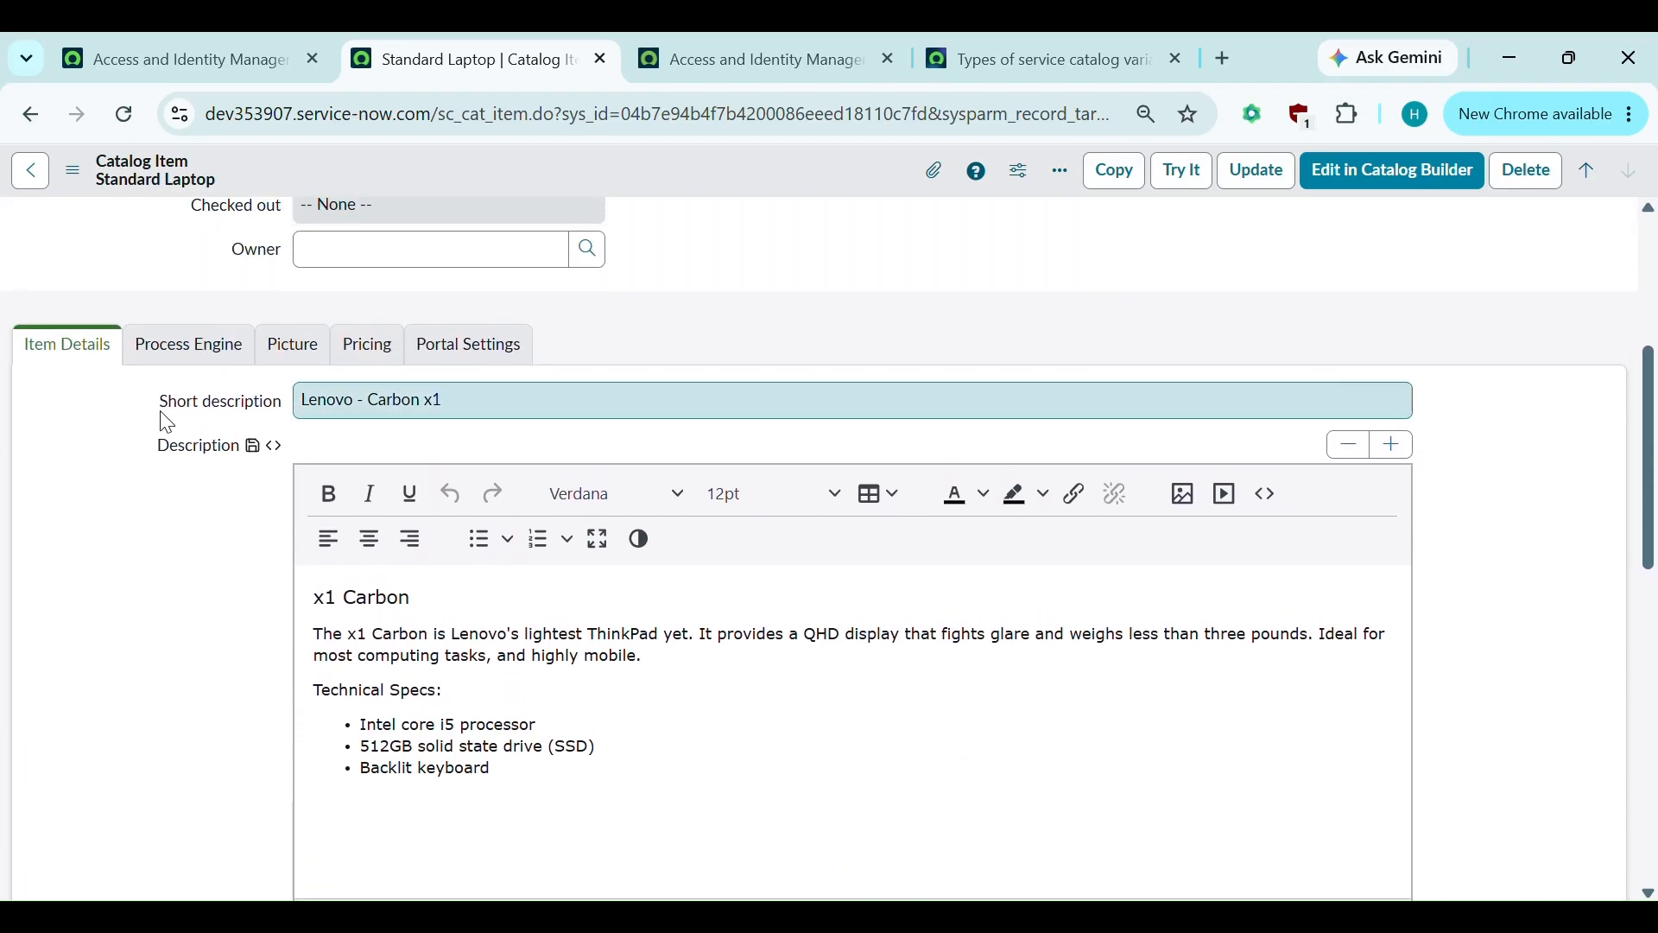
scroll(156, 613, up, 1)
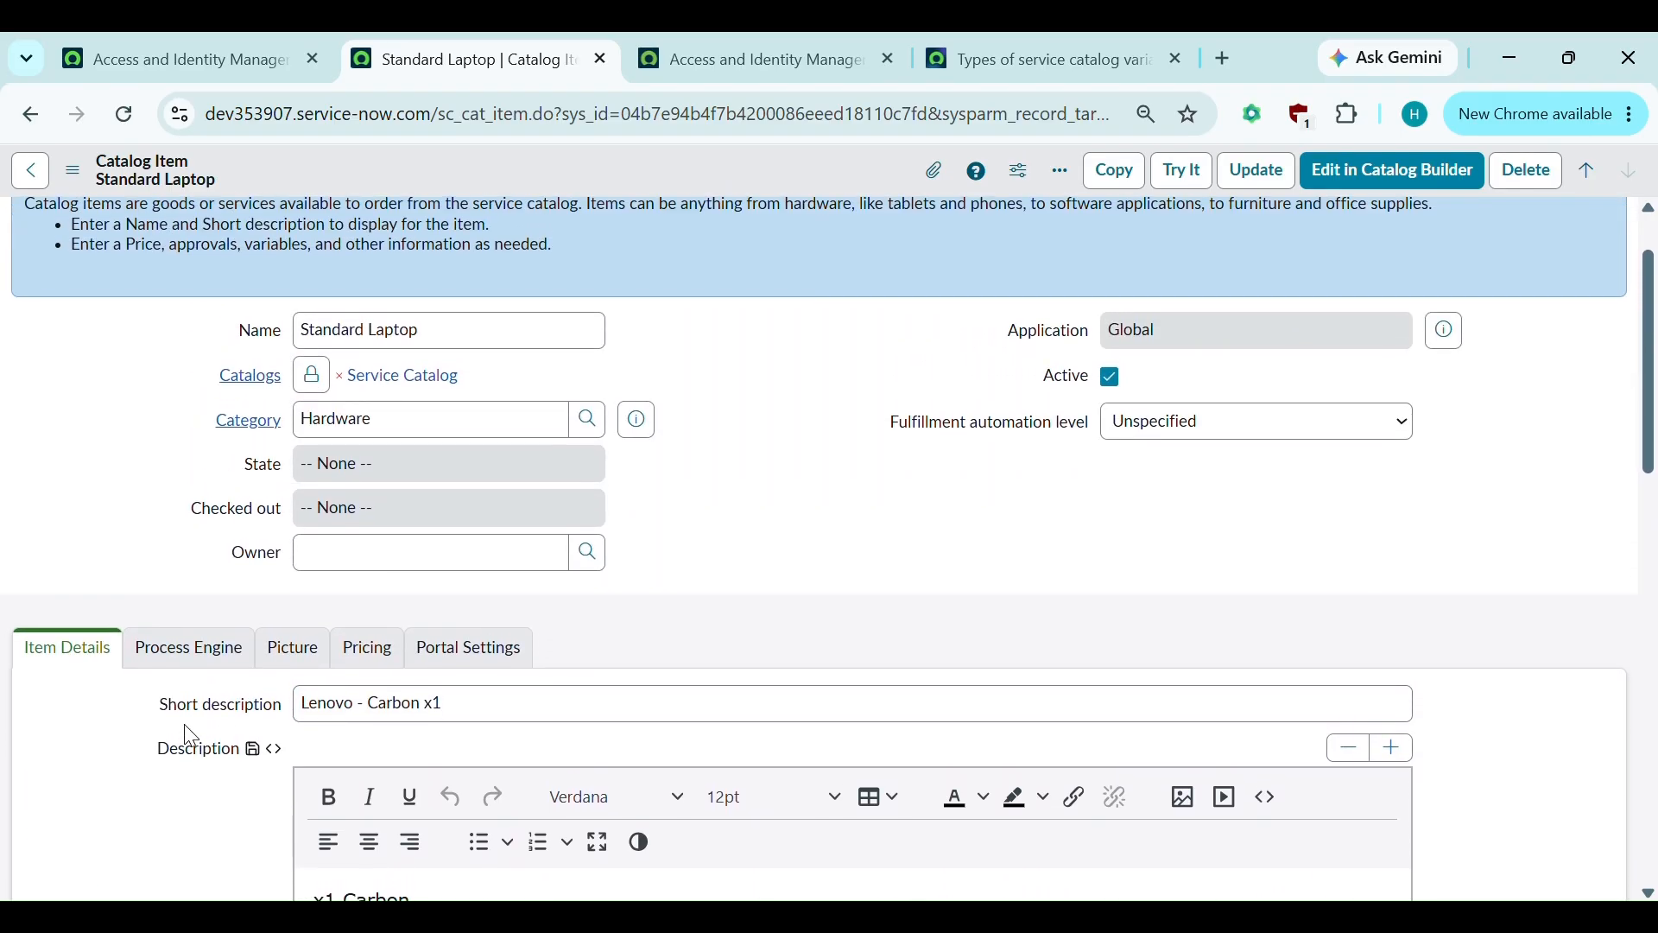
scroll(185, 727, down, 1)
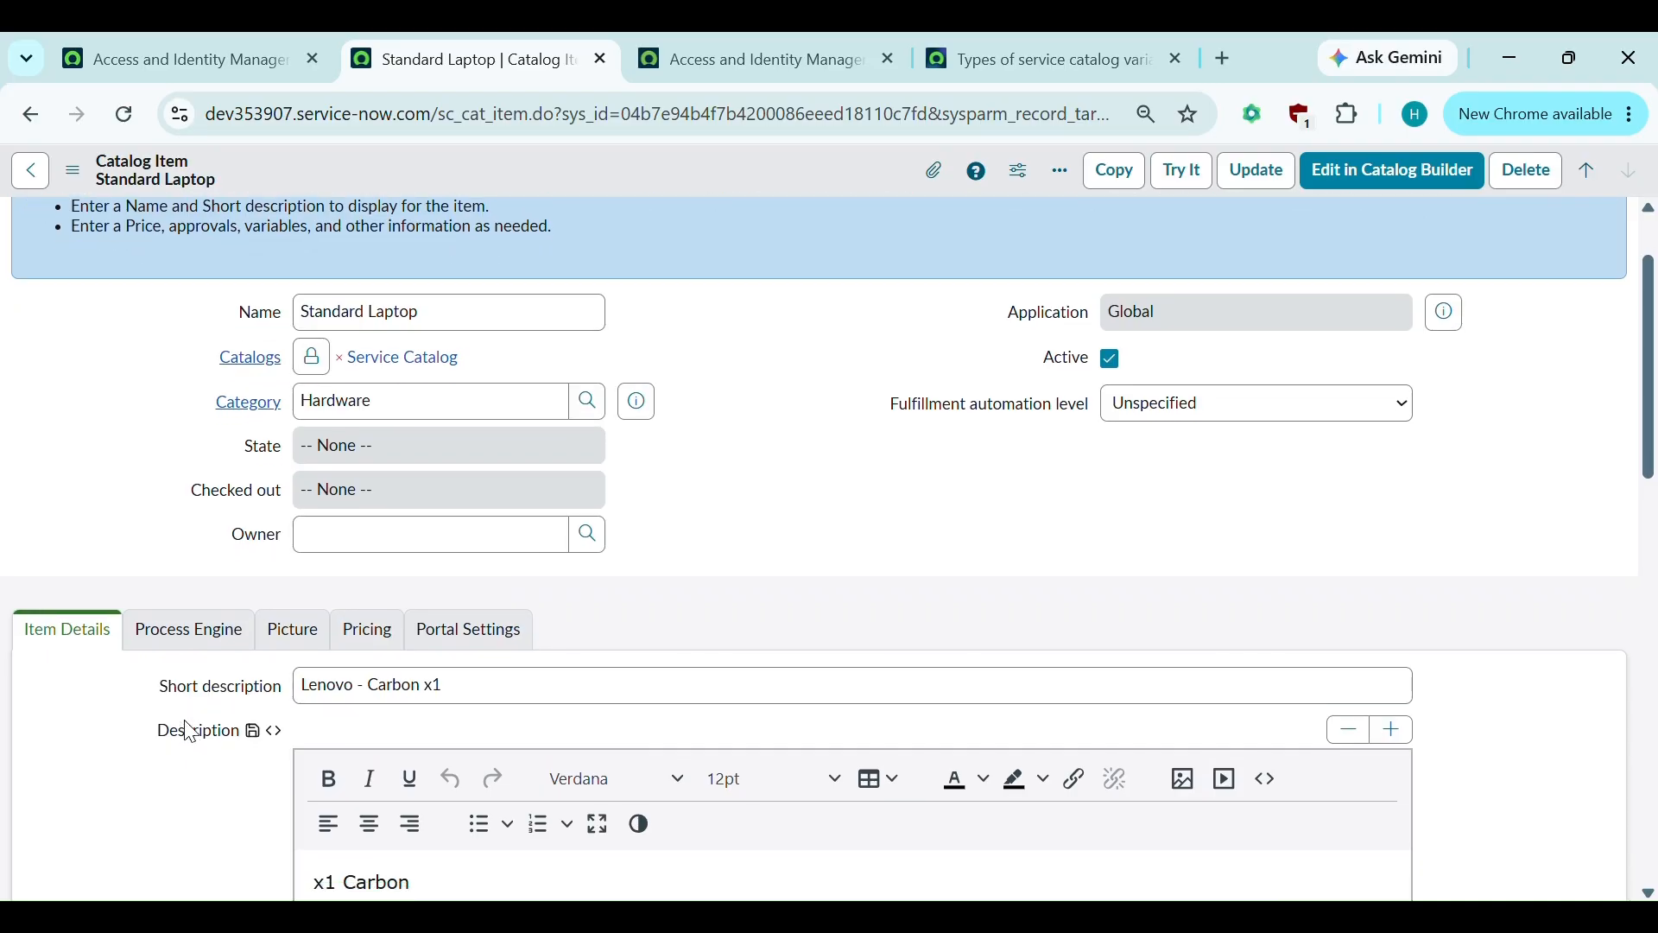
click(186, 631)
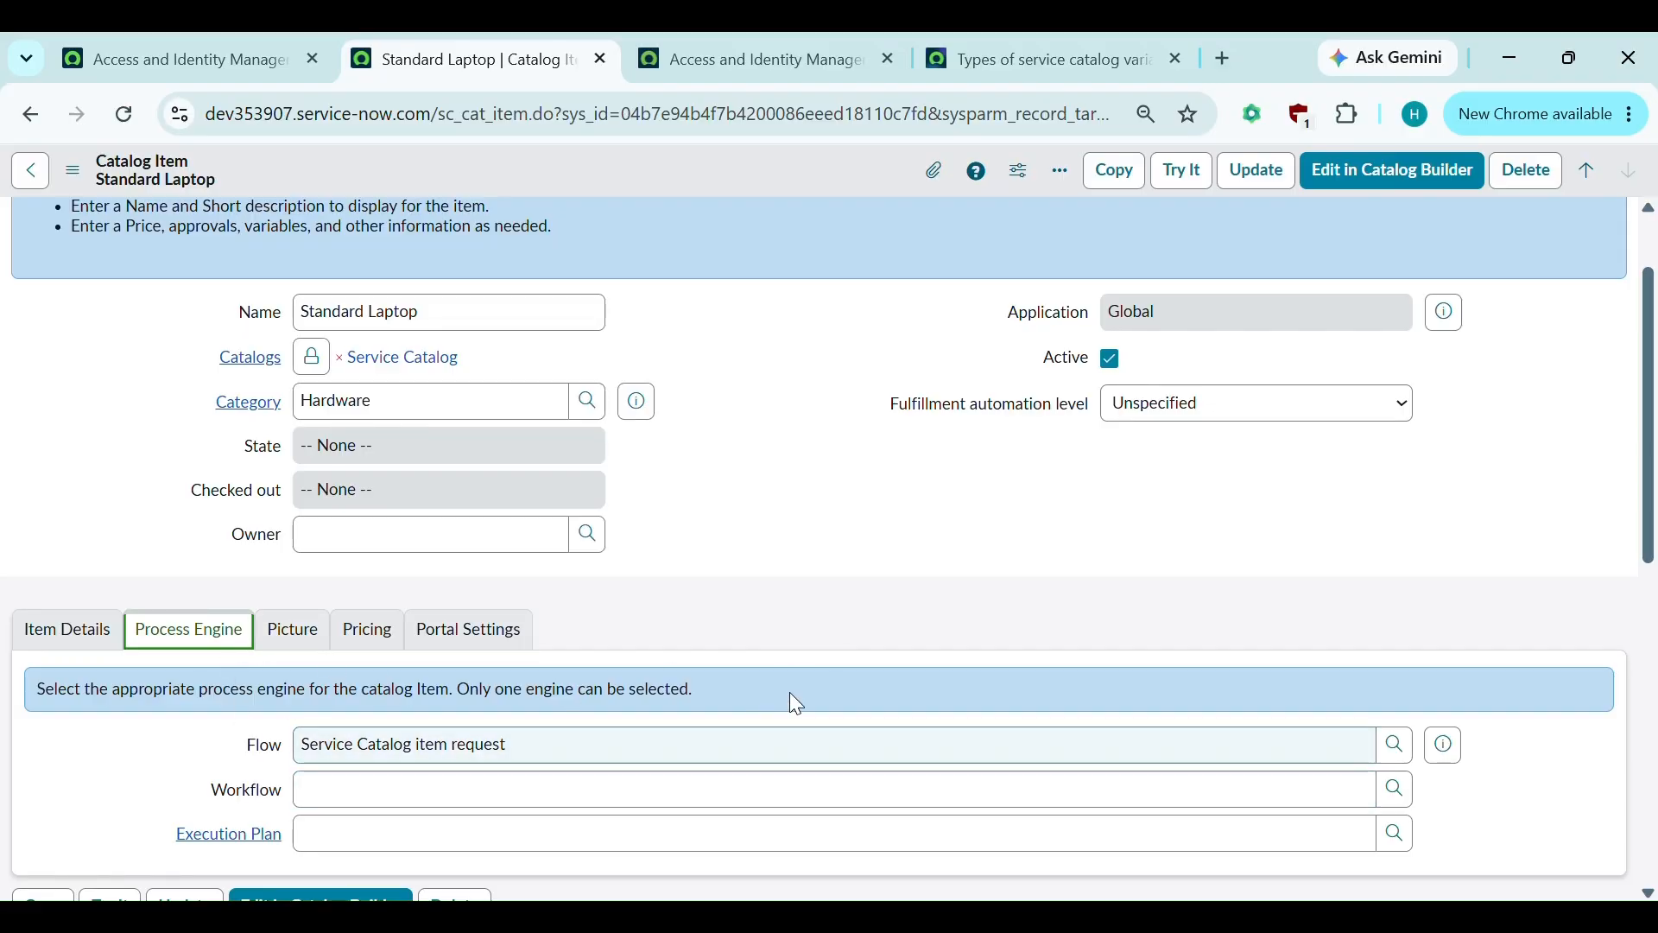
scroll(833, 651, down, 1)
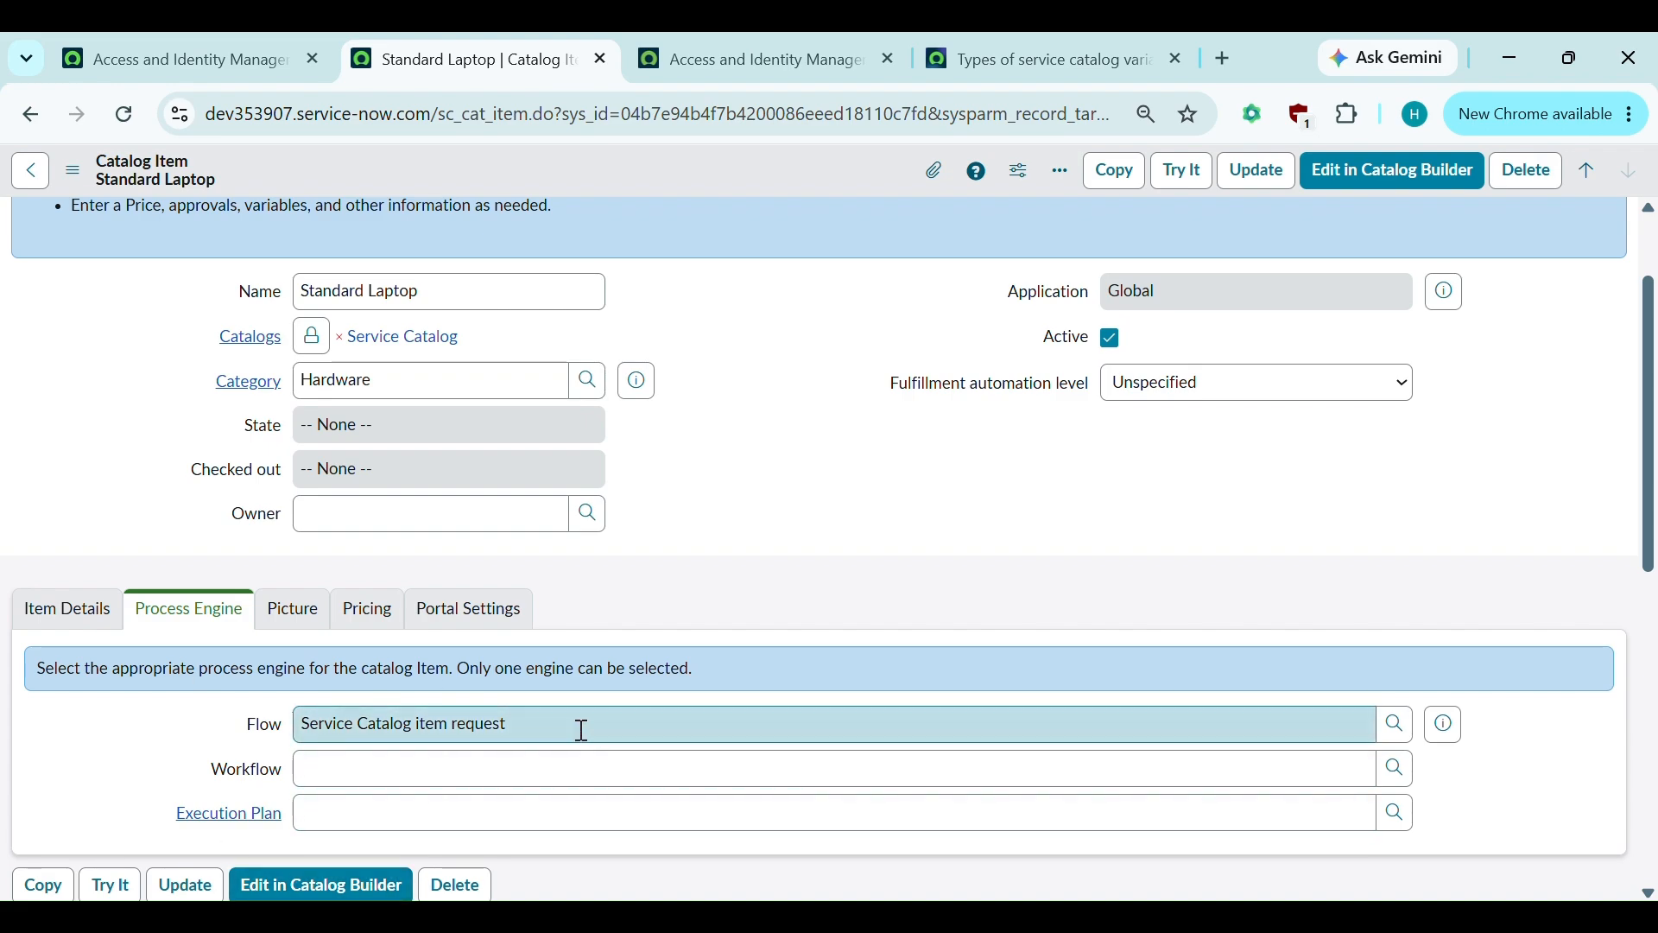
drag(567, 726, 311, 733)
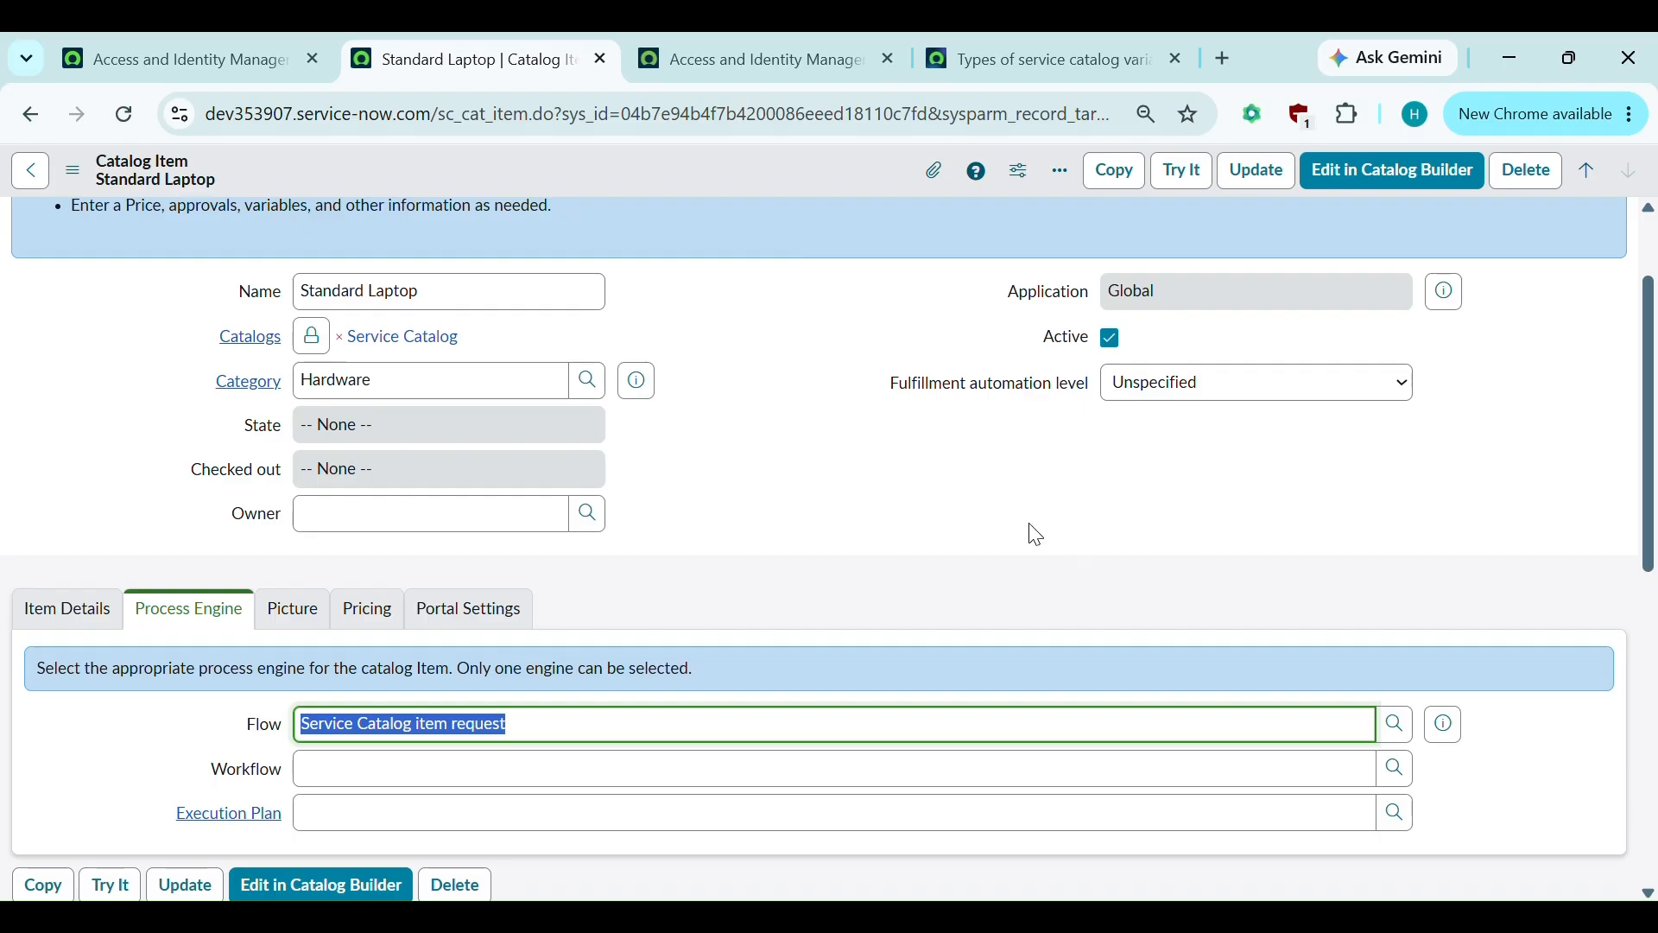
click(540, 715)
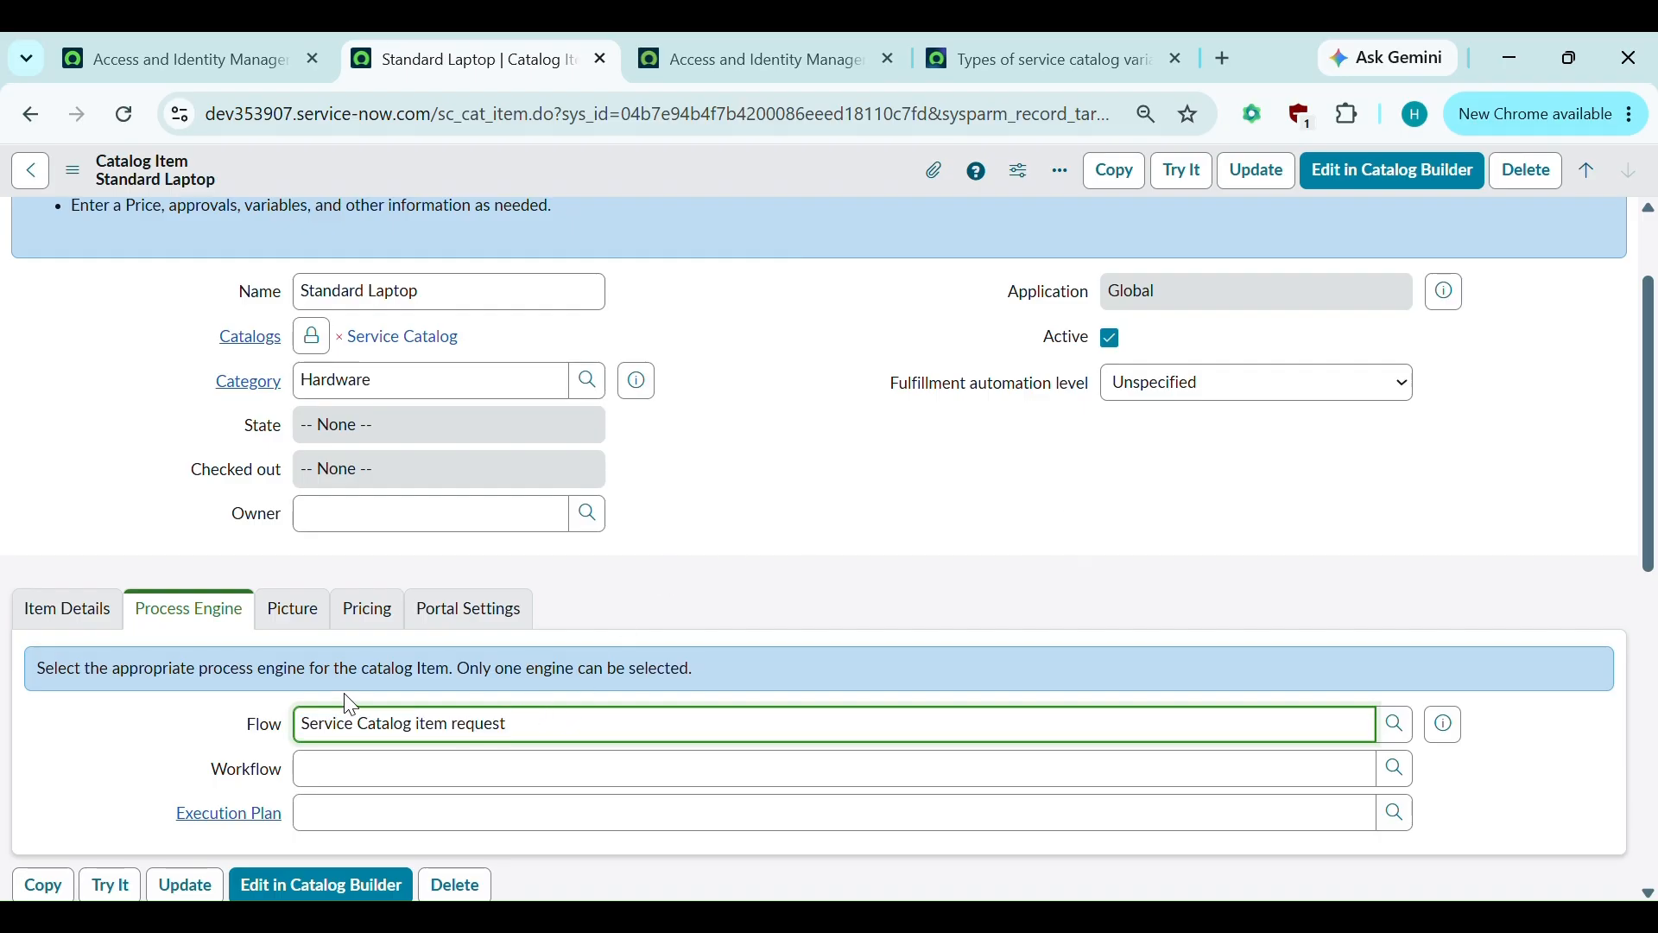
Review the Standard Laptop's icon and picture settings and its pricing settings.
click(297, 629)
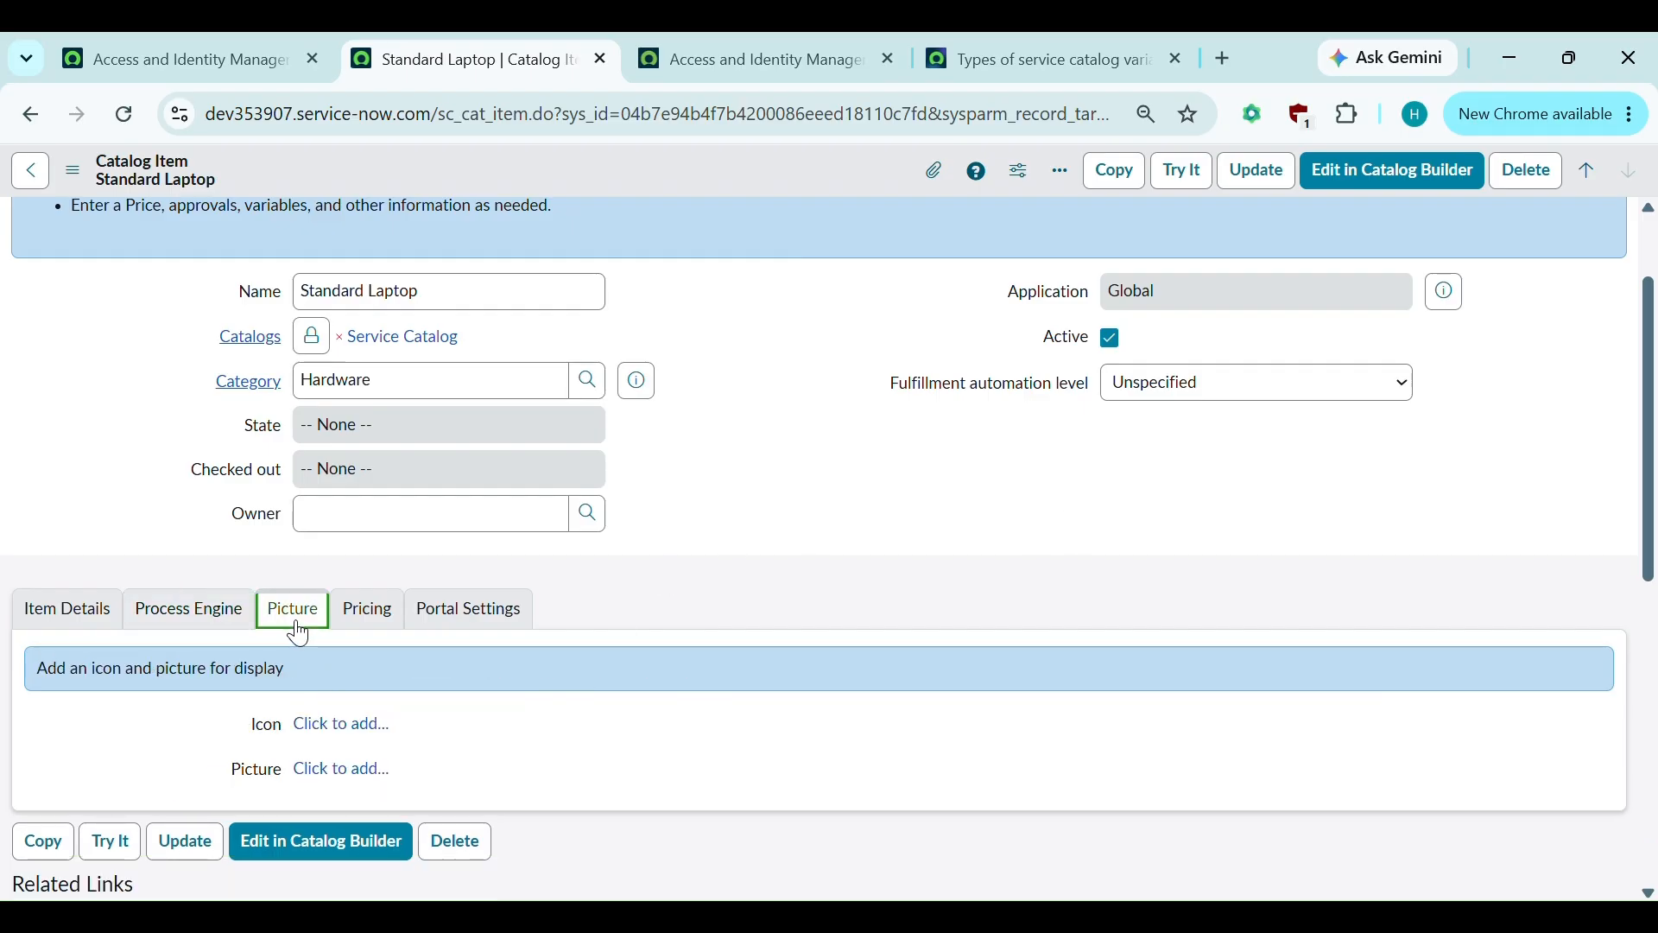
scroll(298, 628, down, 2)
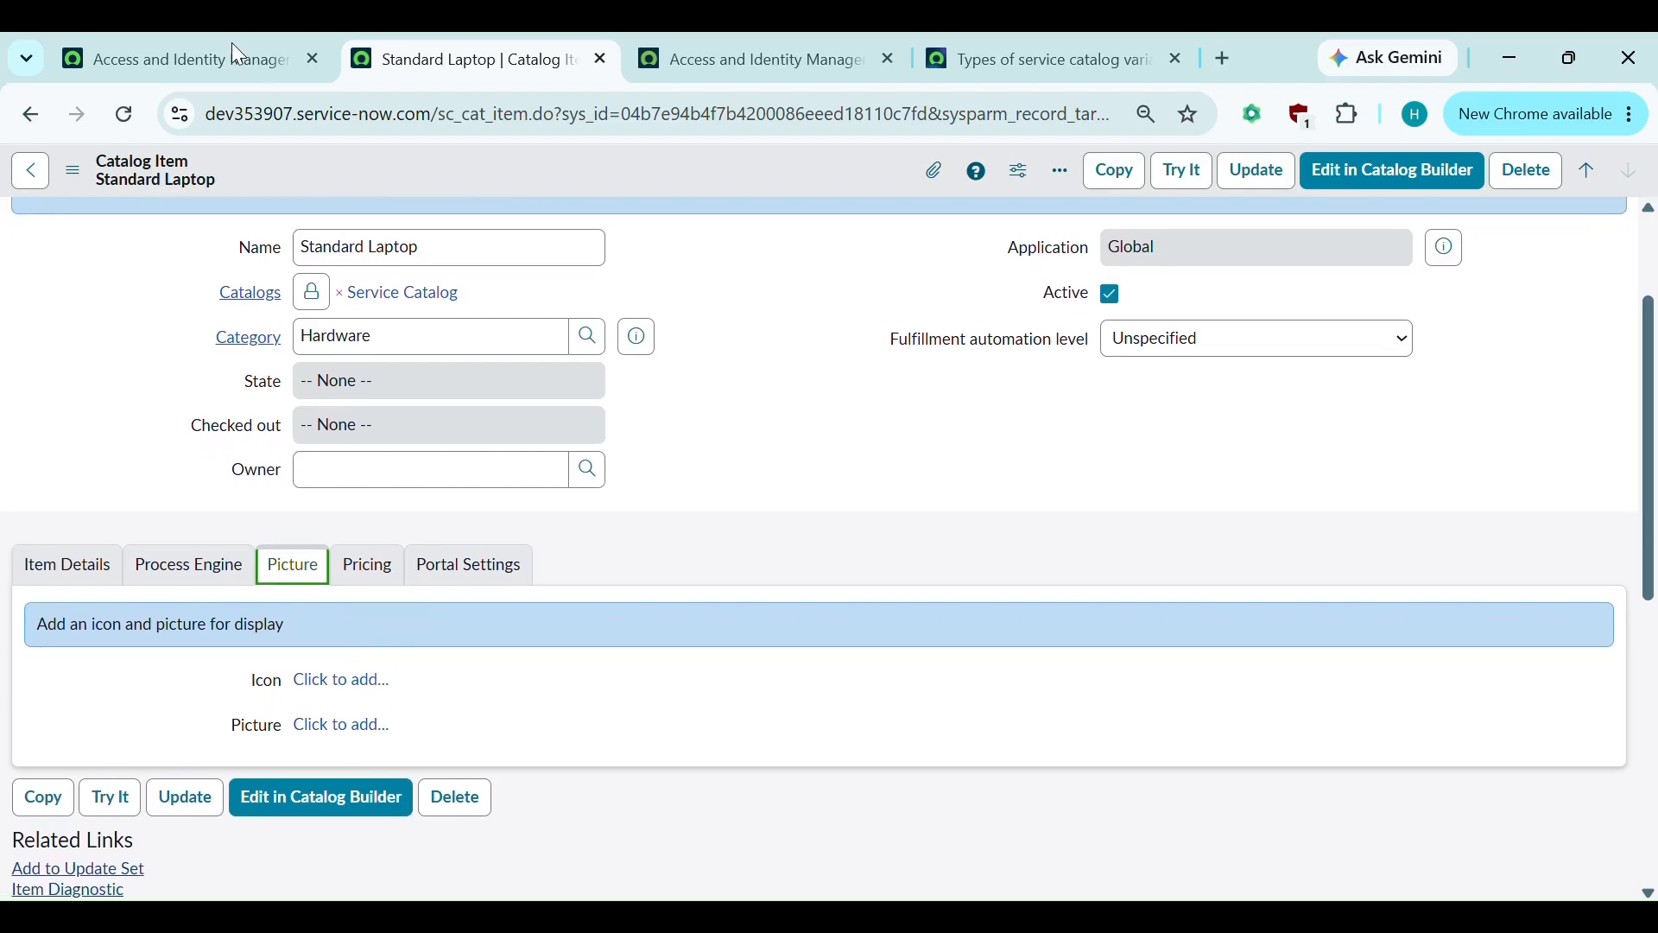
click(380, 572)
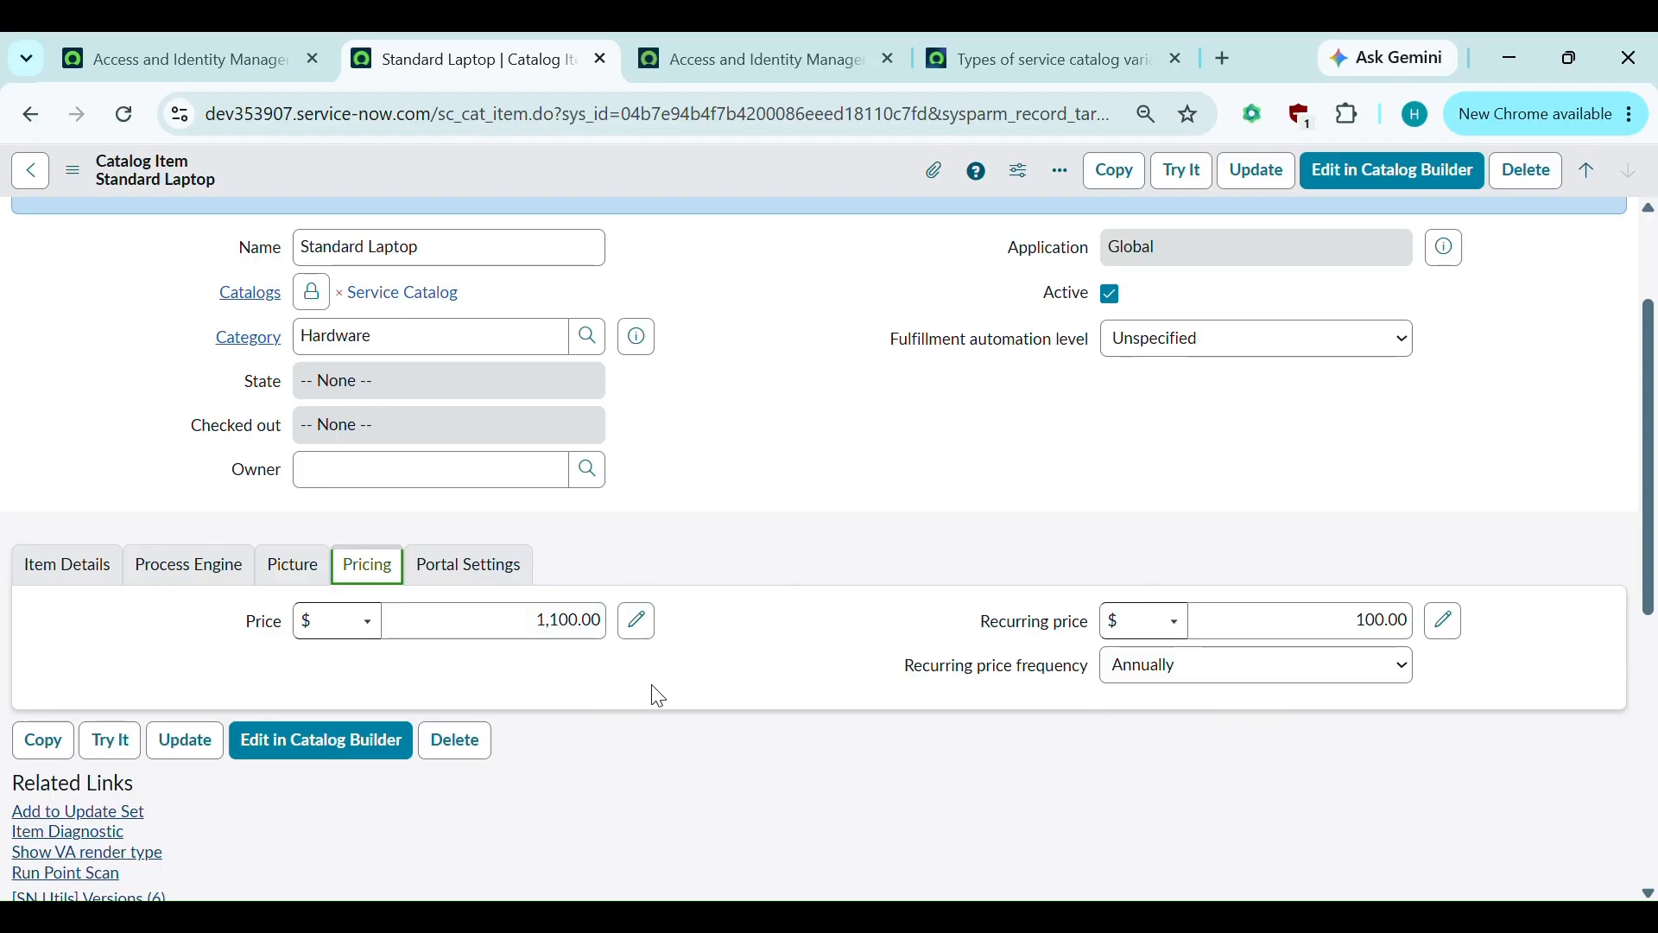
Review the Standard Laptop's portal settings and the available Request method options, leaving the method as Order.
click(473, 570)
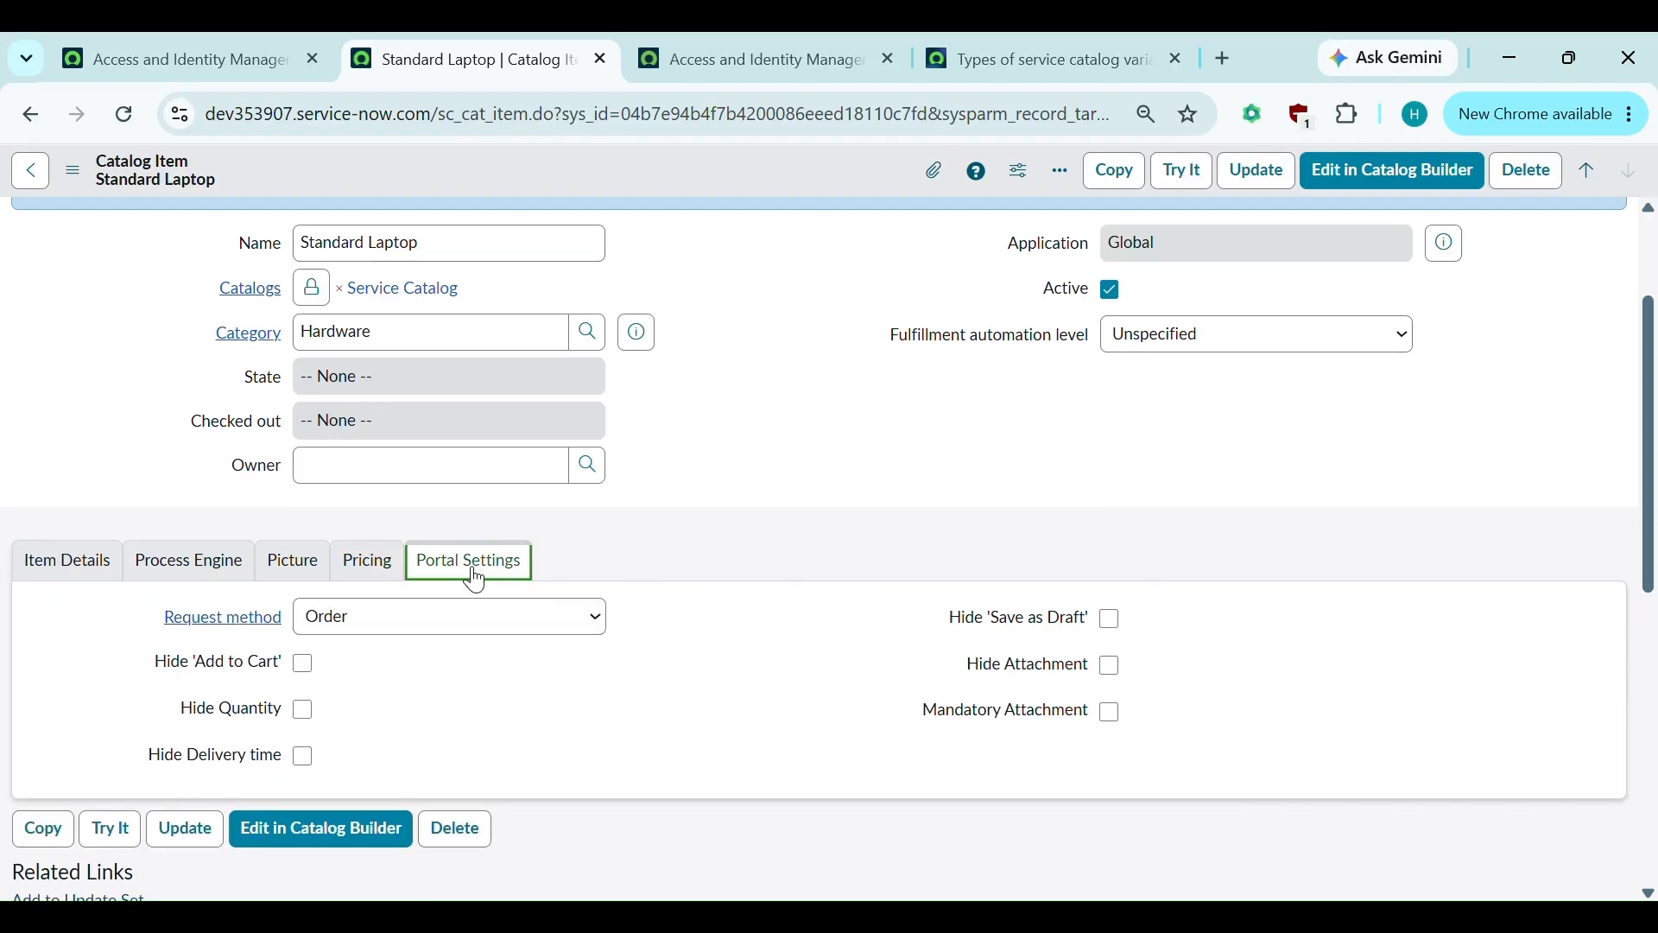
scroll(473, 574, down, 1)
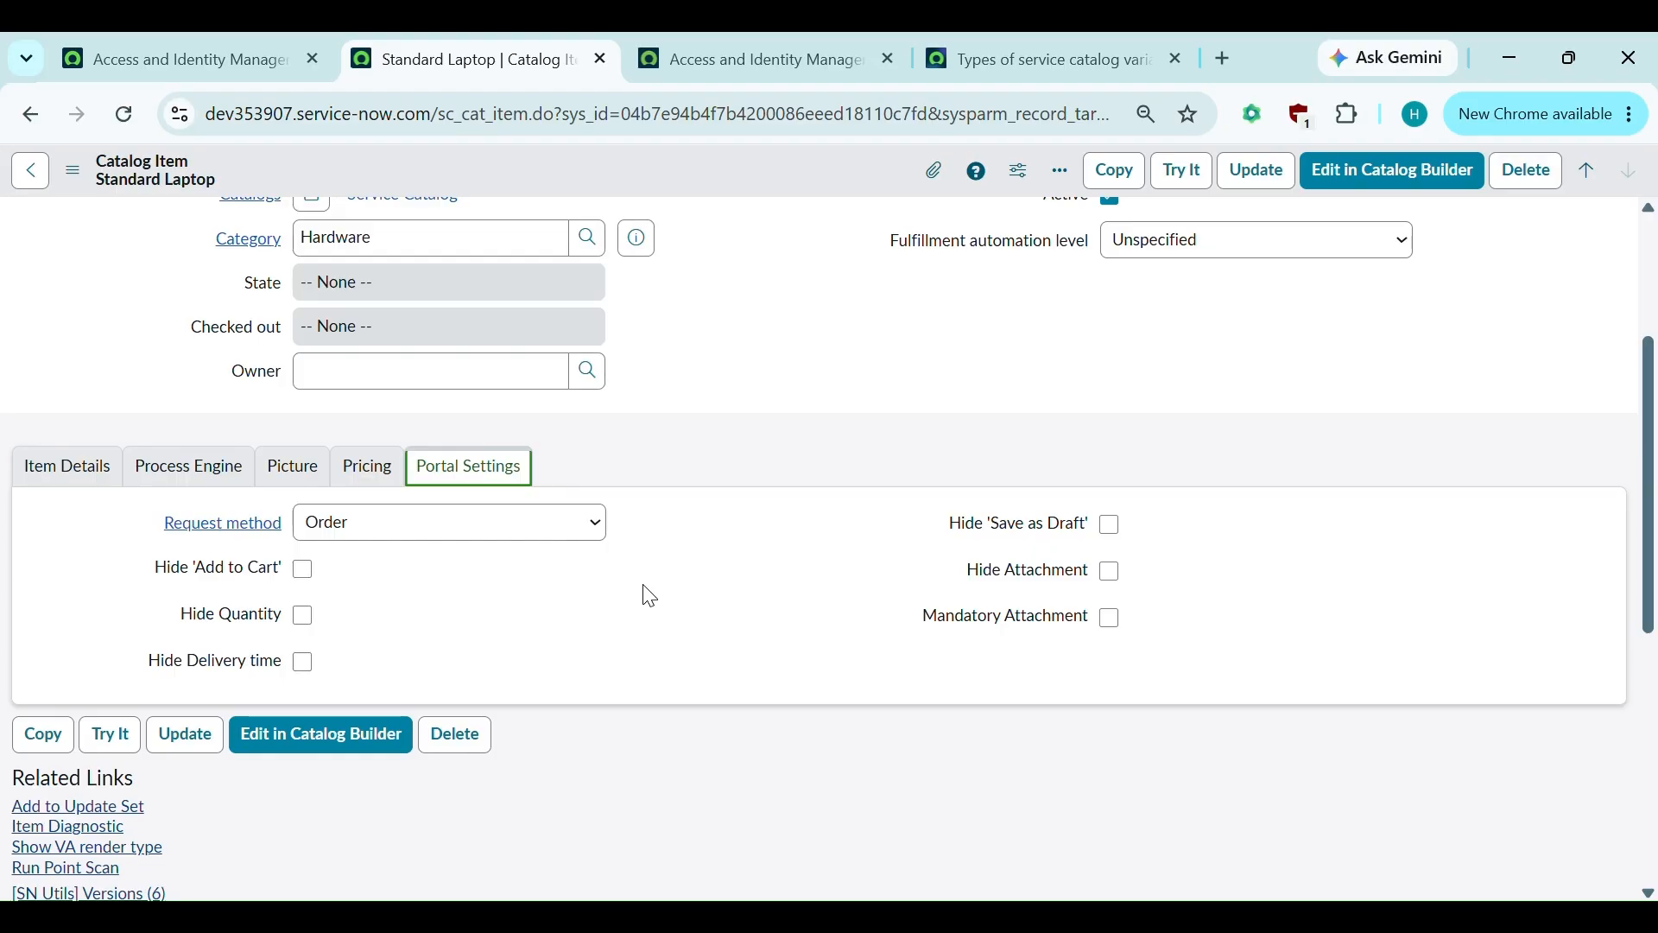
click(505, 525)
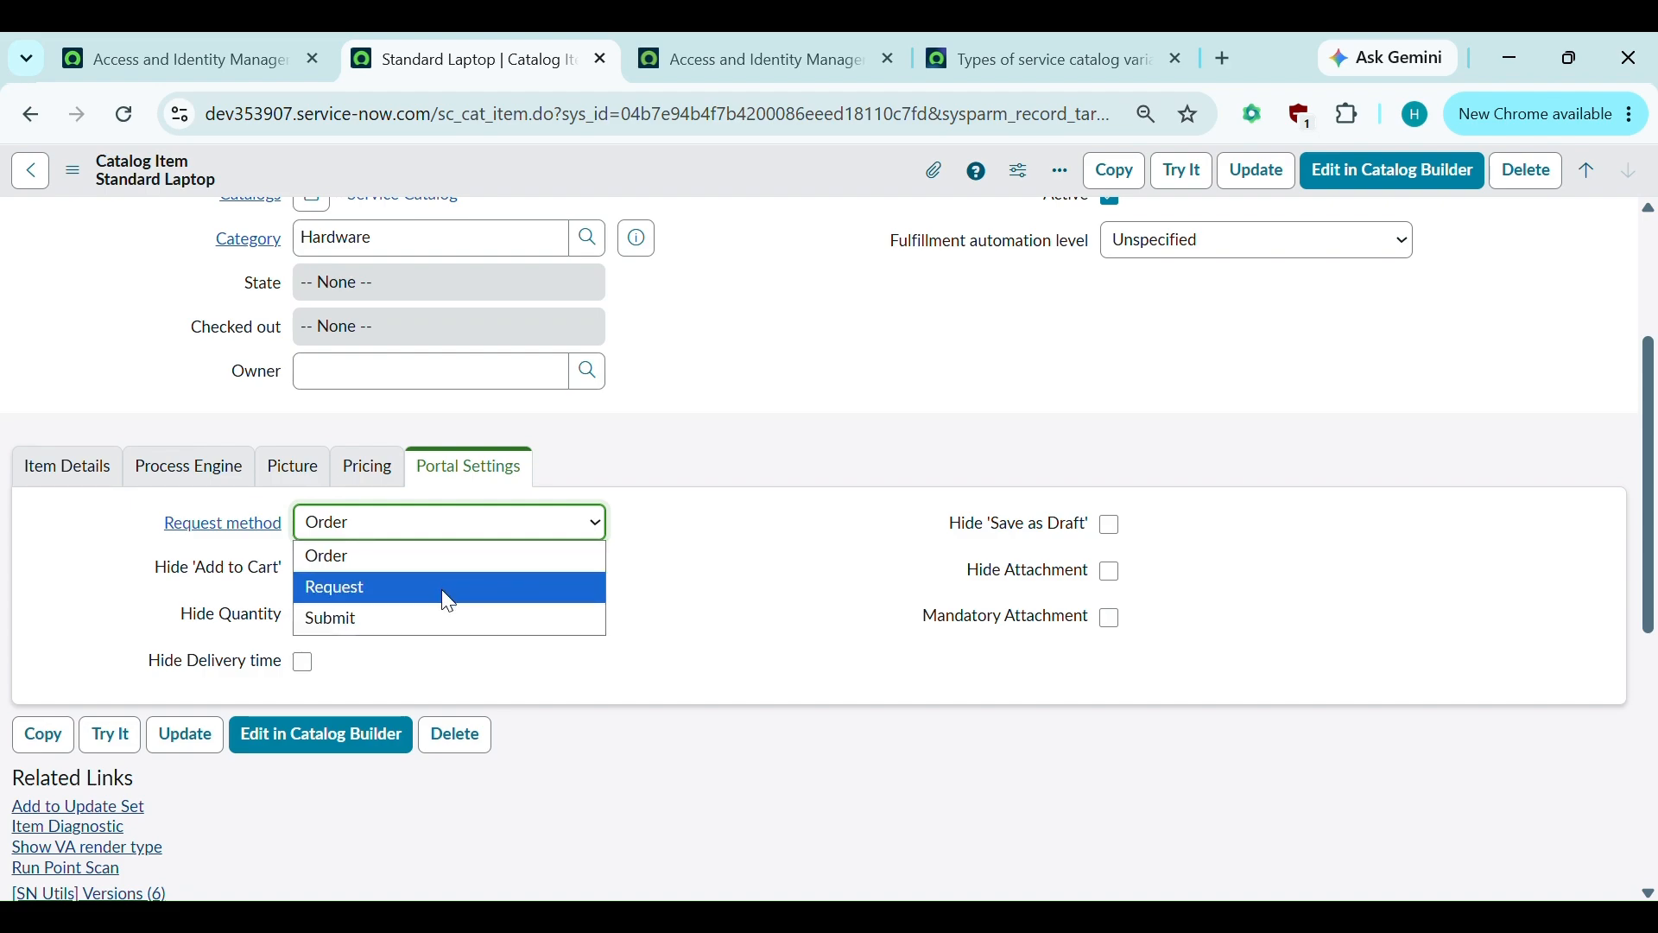
click(881, 546)
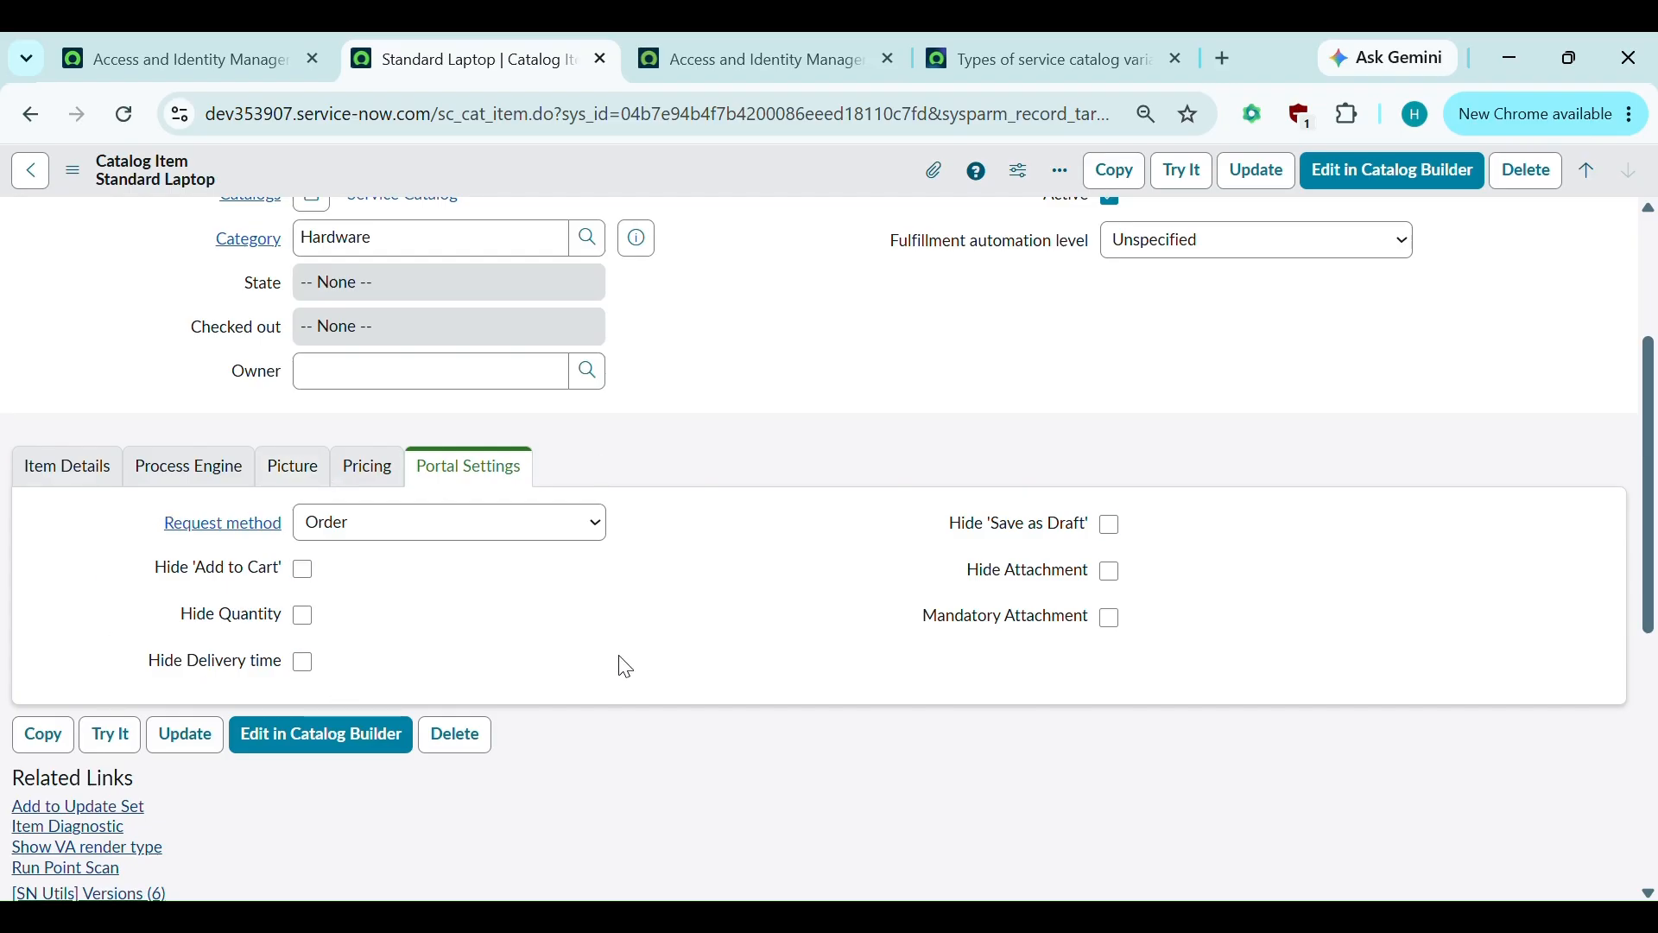
Try enabling Hide 'Add to Cart' and Hide Quantity in the portal settings and switch both off again.
click(303, 569)
click(303, 569)
click(250, 619)
click(251, 619)
Show the related list of variables defined for the Standard Laptop item.
scroll(437, 600, down, 2)
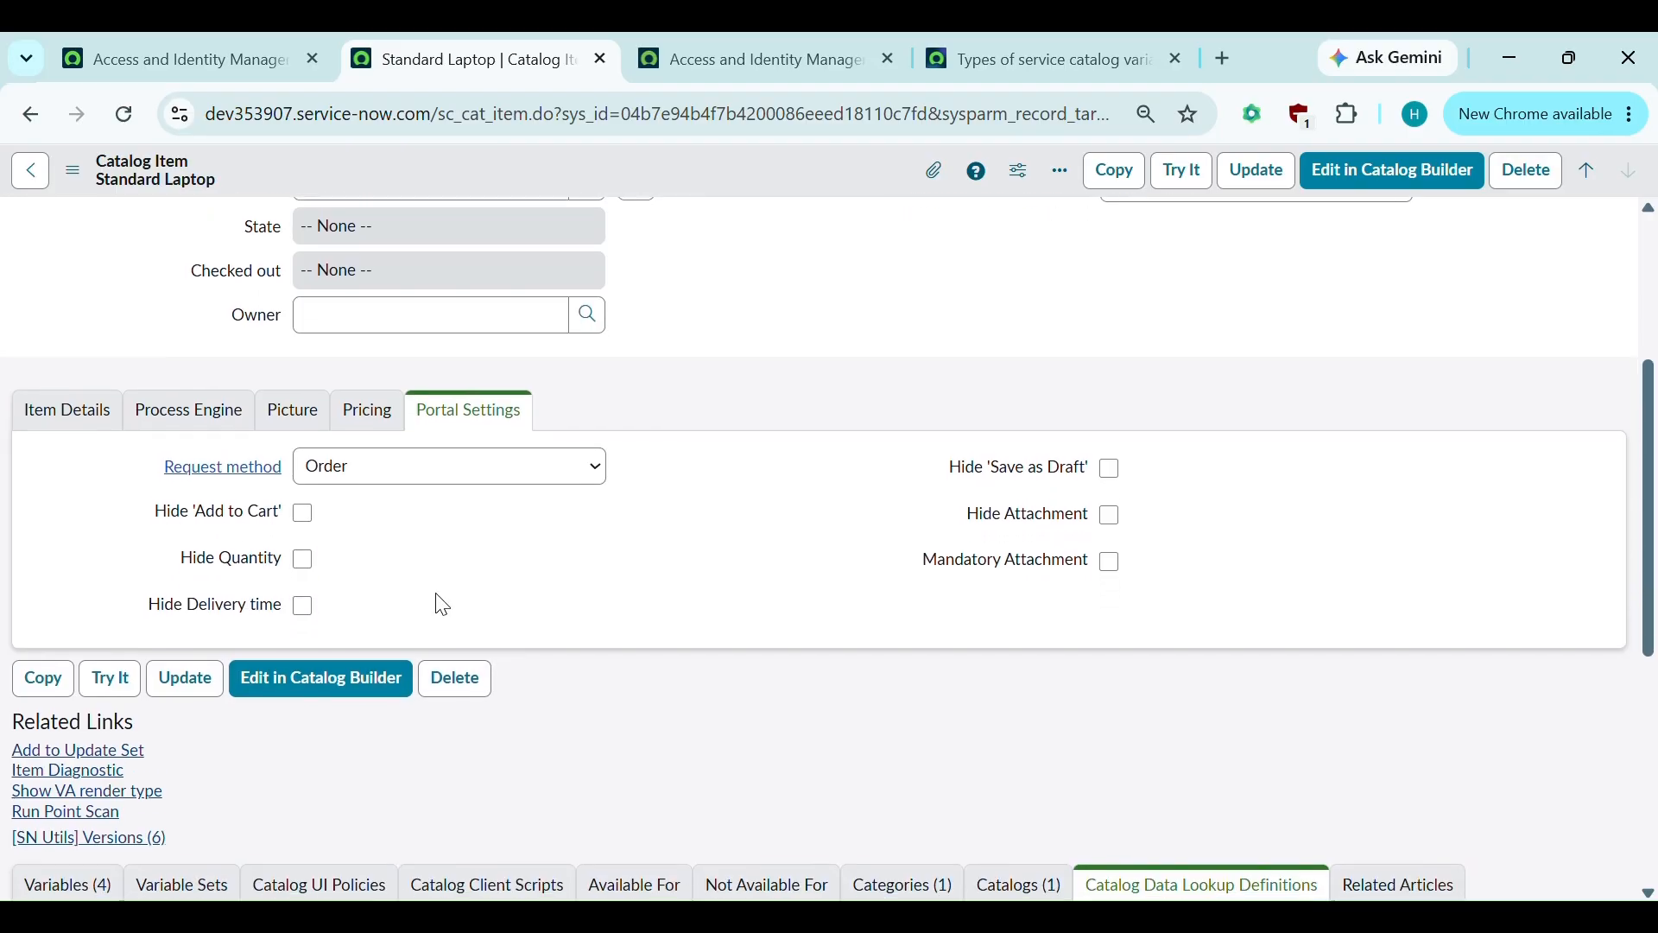
scroll(442, 604, down, 3)
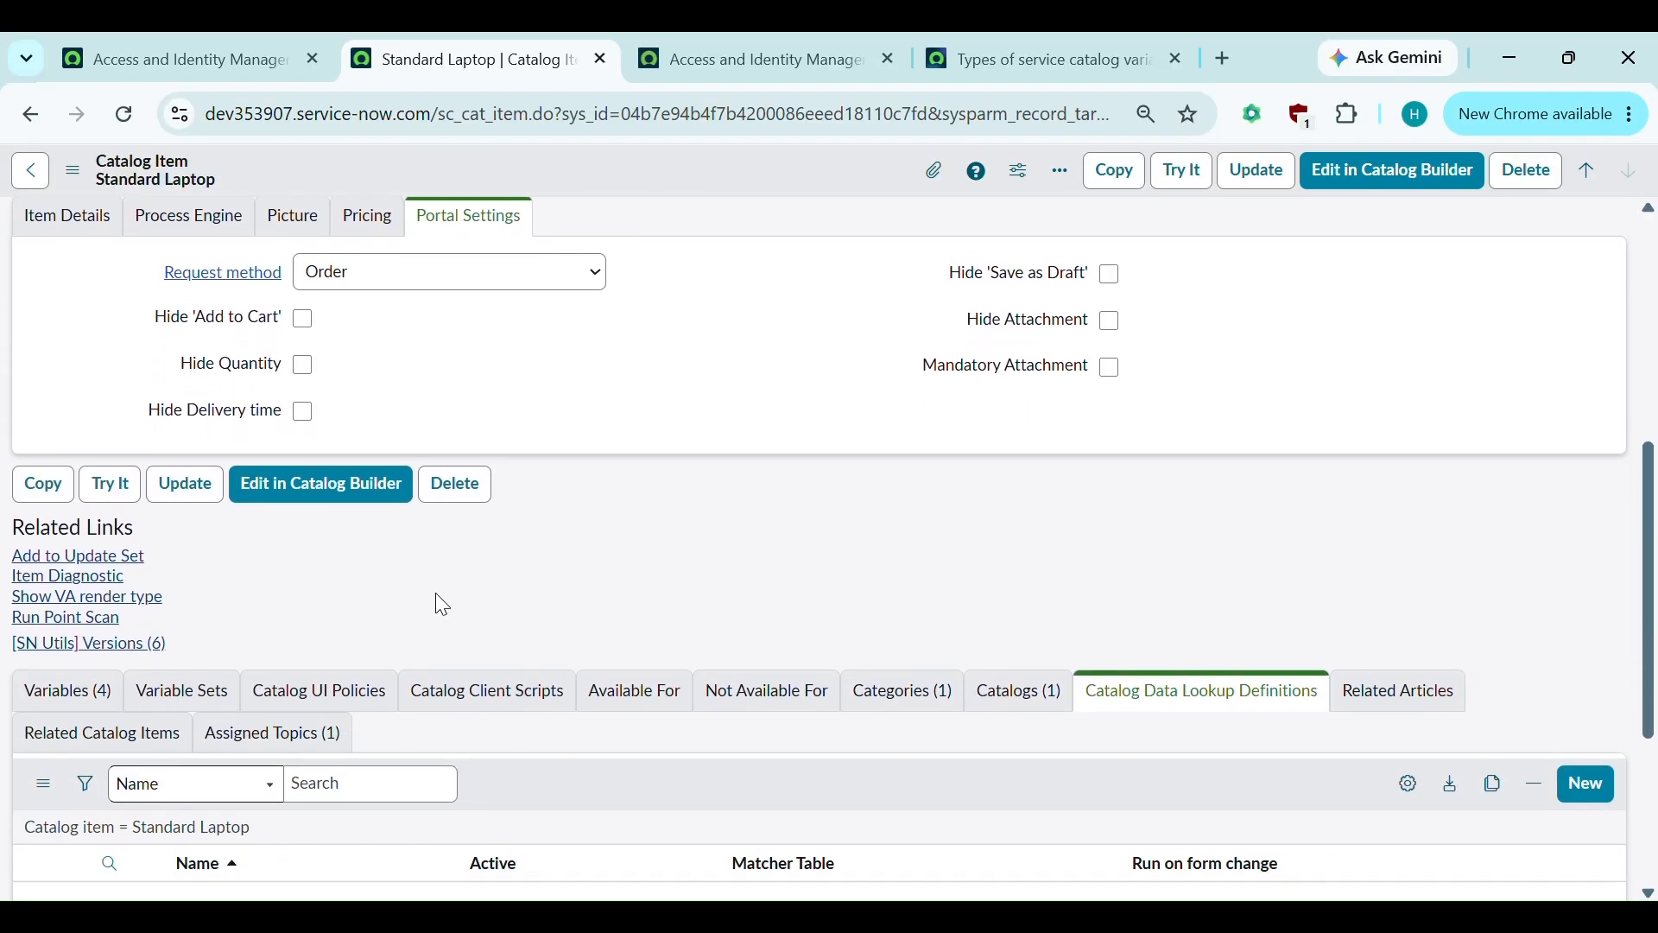
scroll(435, 595, down, 1)
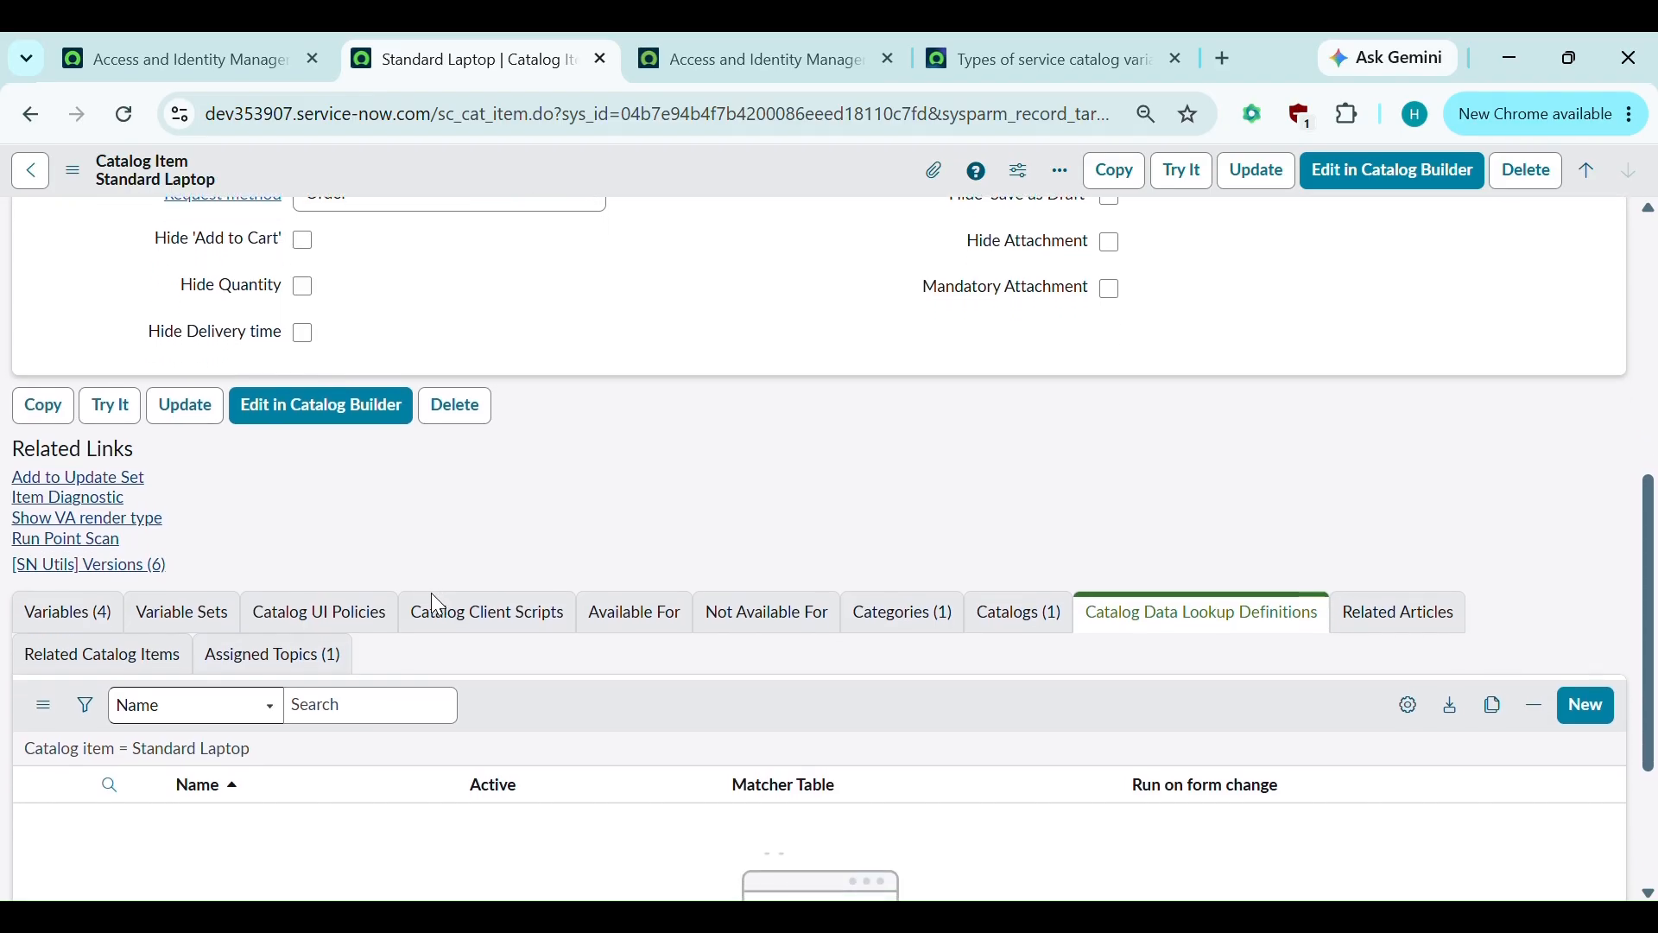
scroll(166, 607, down, 1)
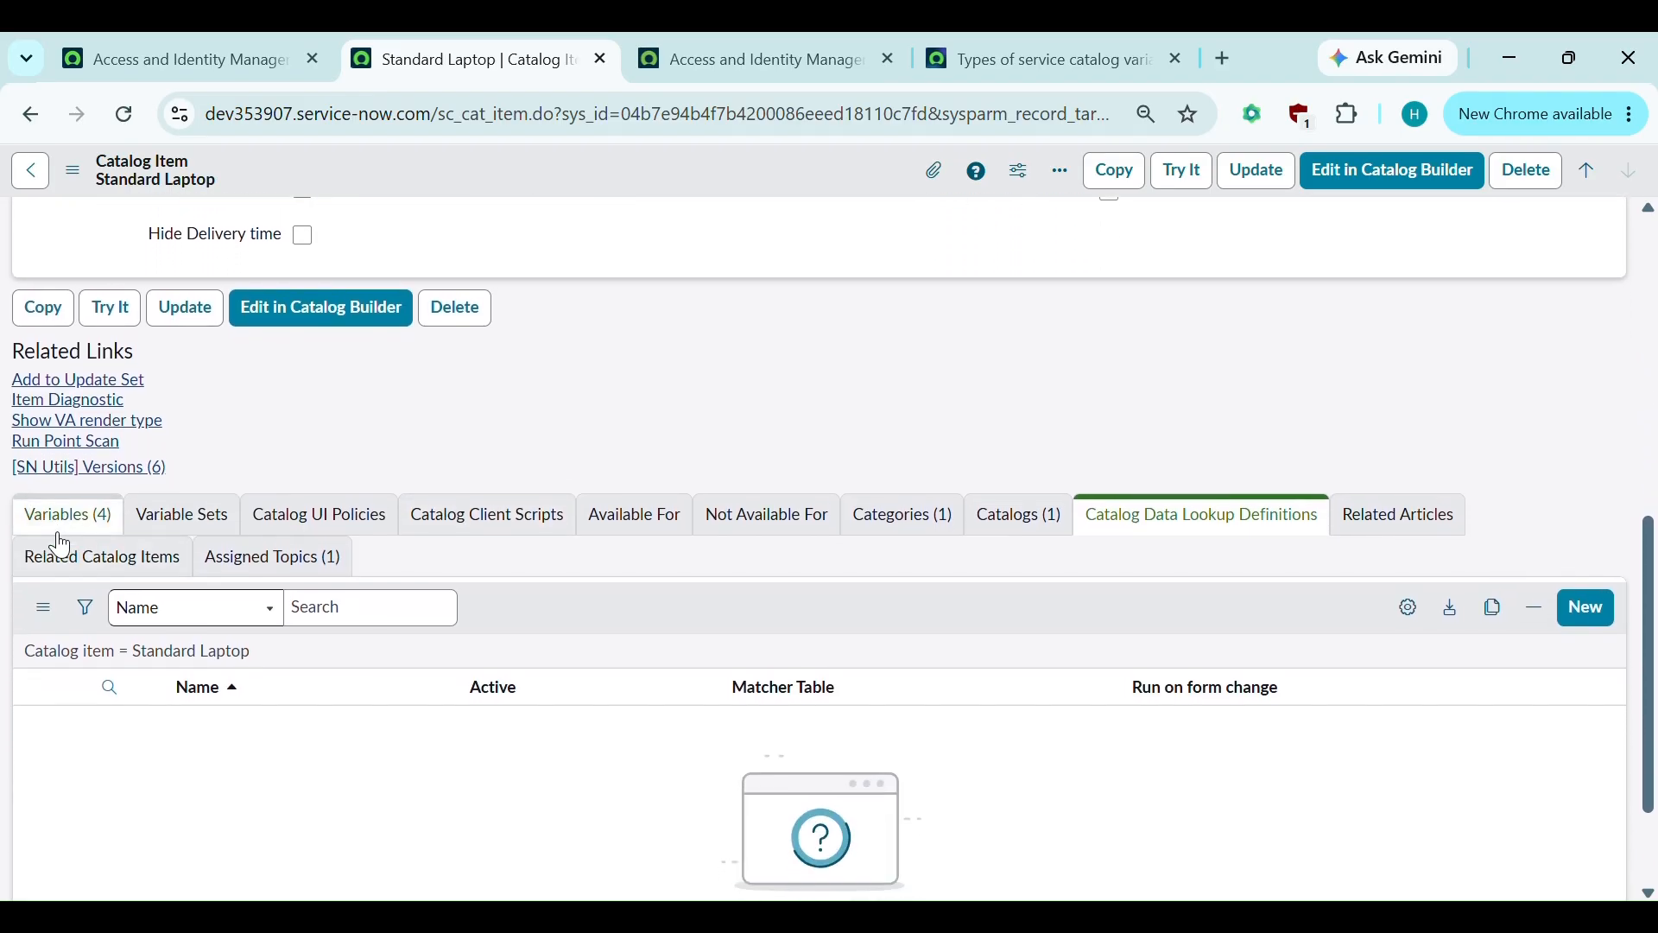
click(61, 523)
scroll(104, 544, down, 1)
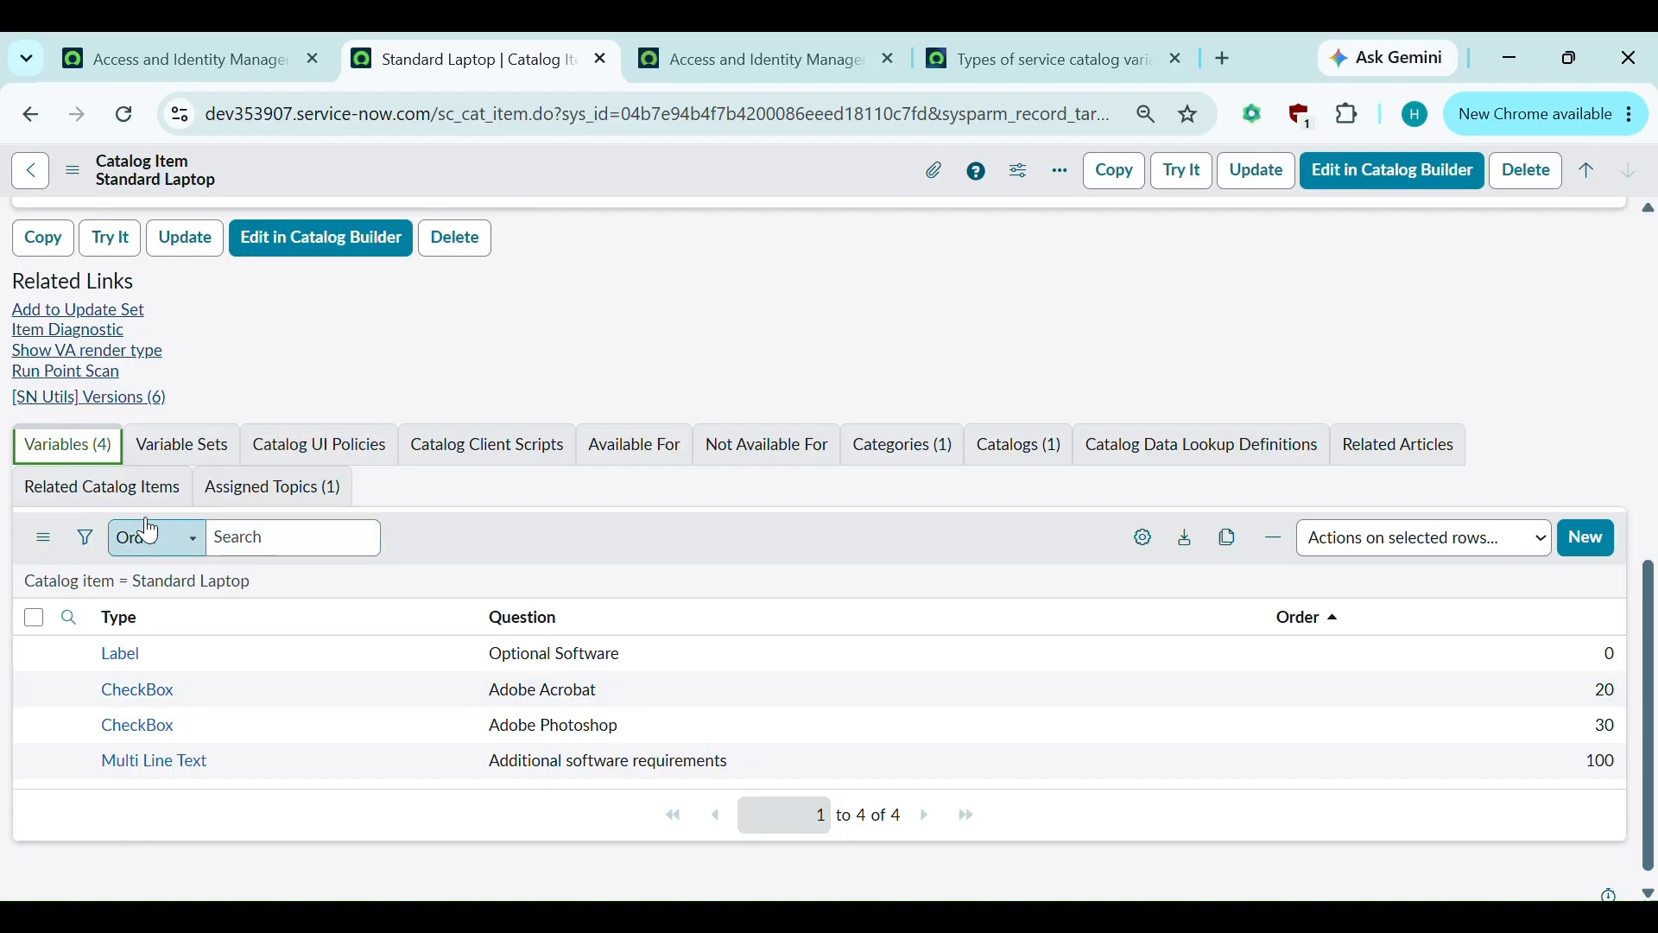
Check the Variable Sets and Catalog UI Policies related to the Standard Laptop item.
click(180, 447)
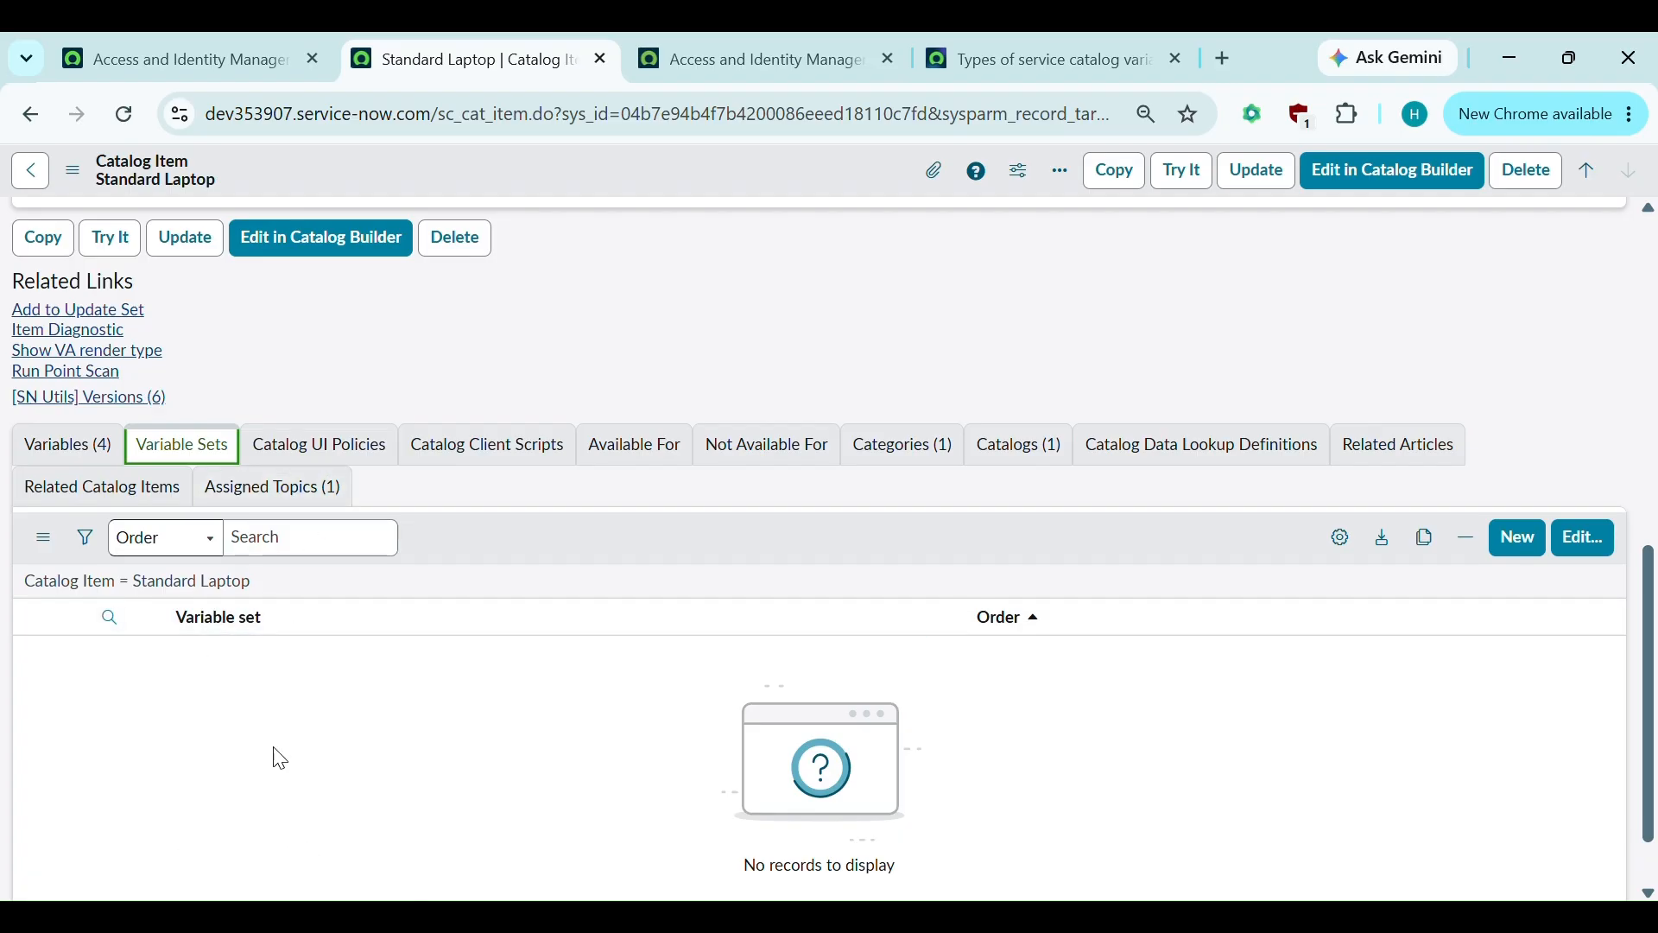
click(353, 454)
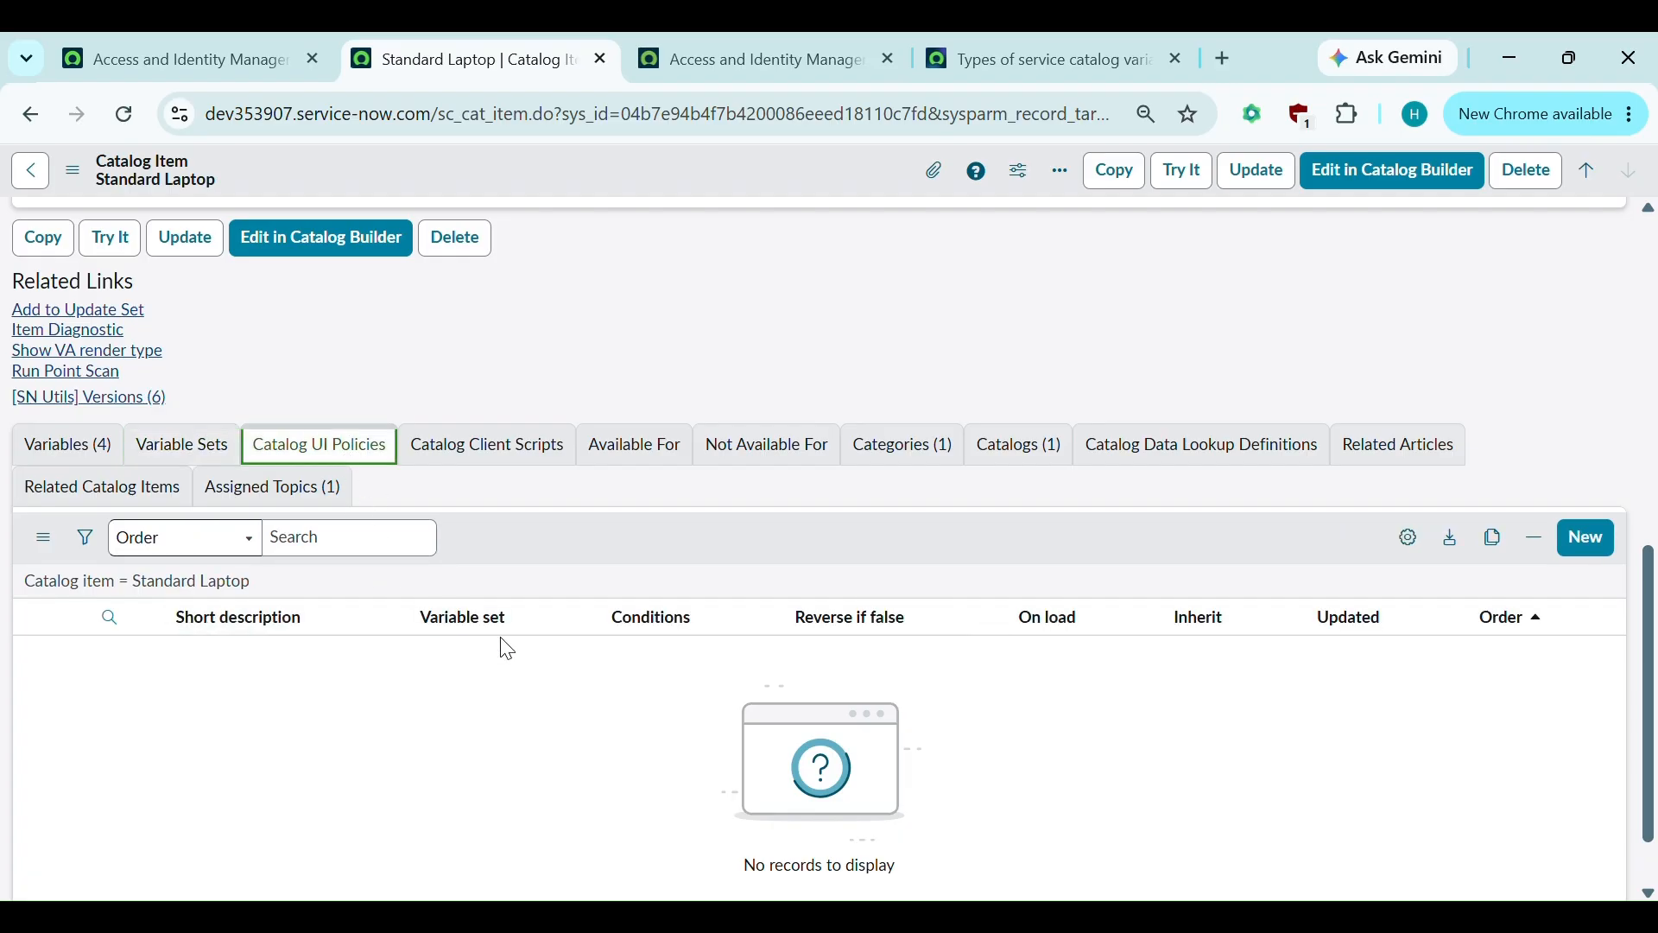
scroll(501, 648, down, 1)
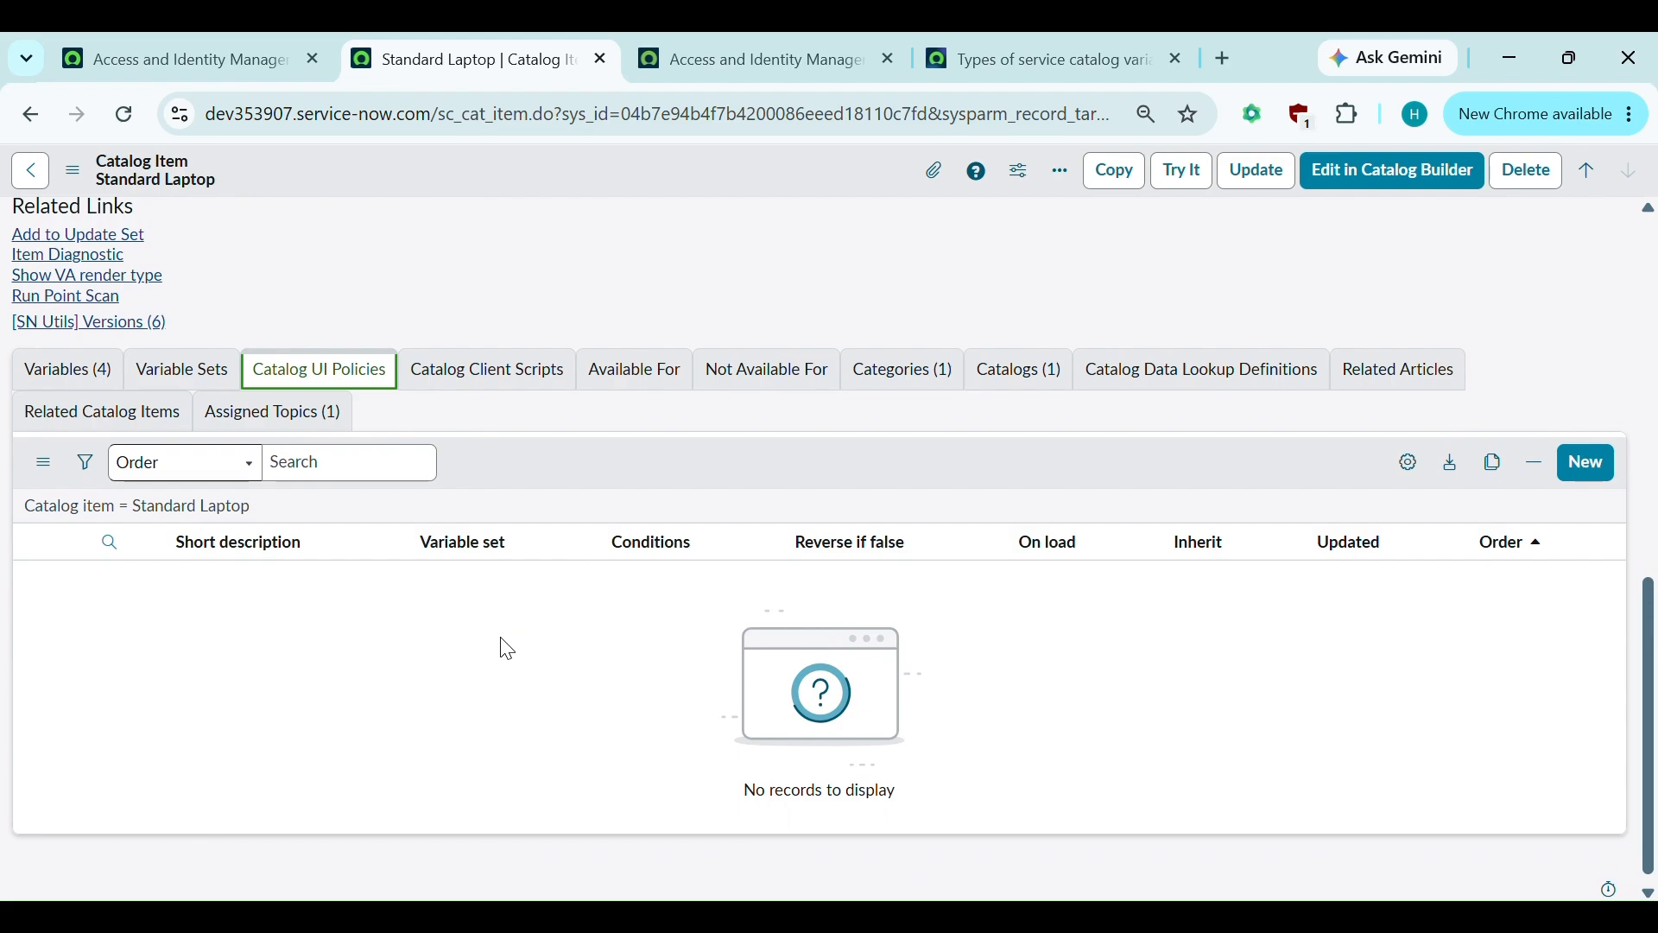
scroll(500, 648, up, 1)
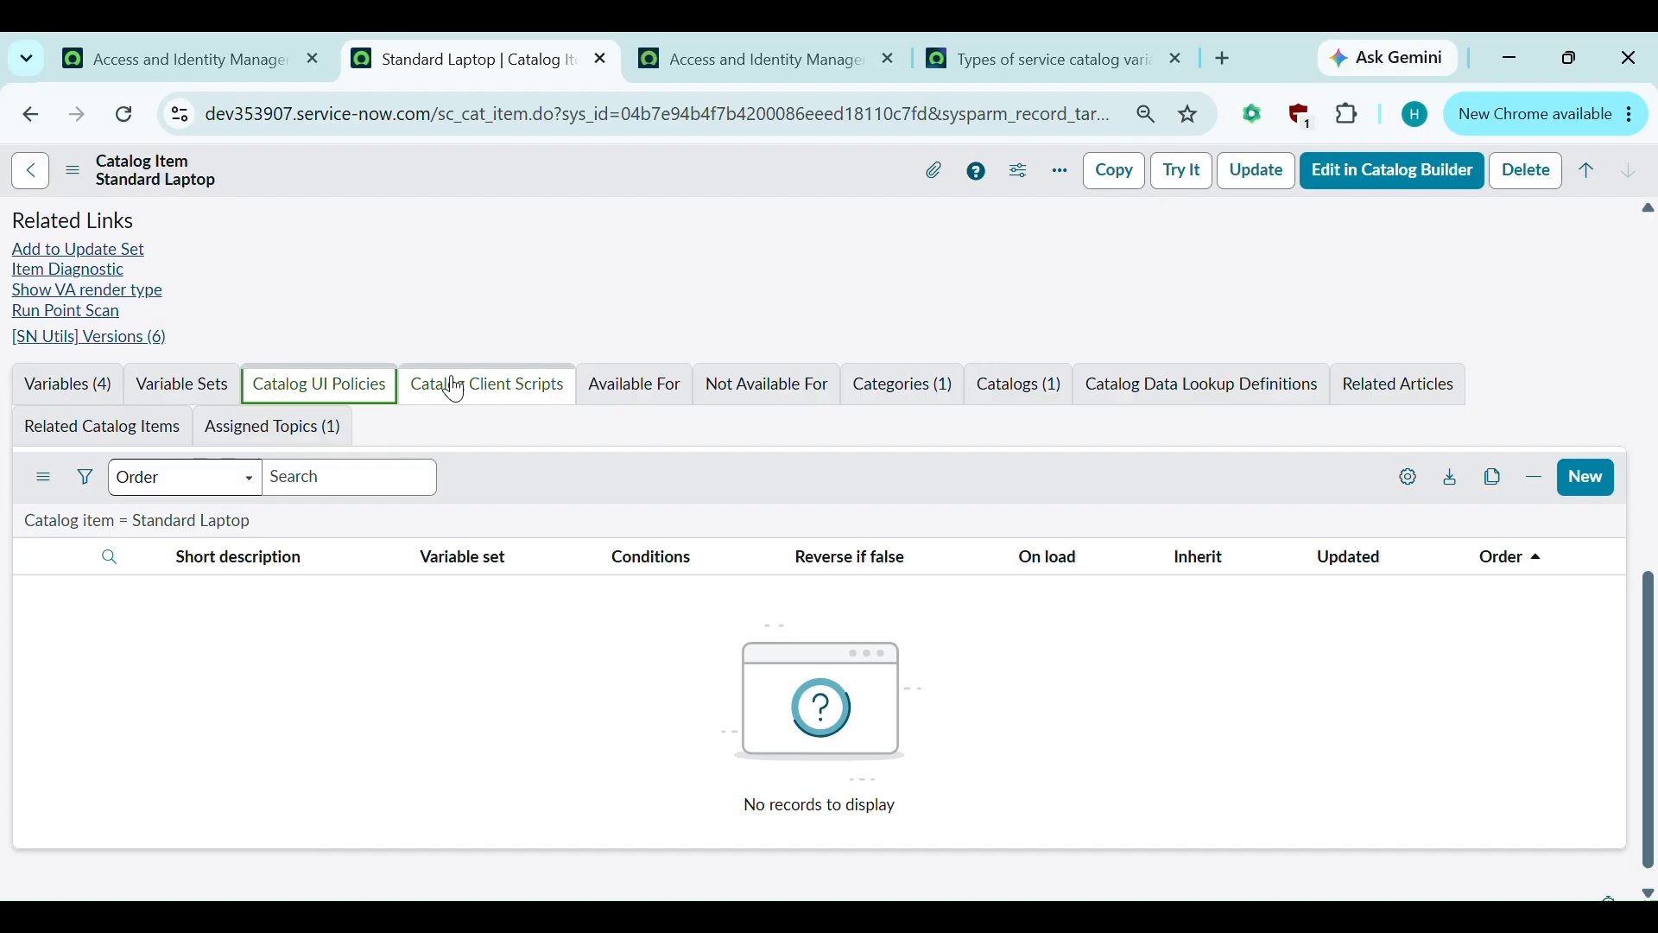
Check the Standard Laptop's Catalog Client Scripts and its Available For and Not Available For lists.
click(489, 408)
click(345, 400)
click(623, 399)
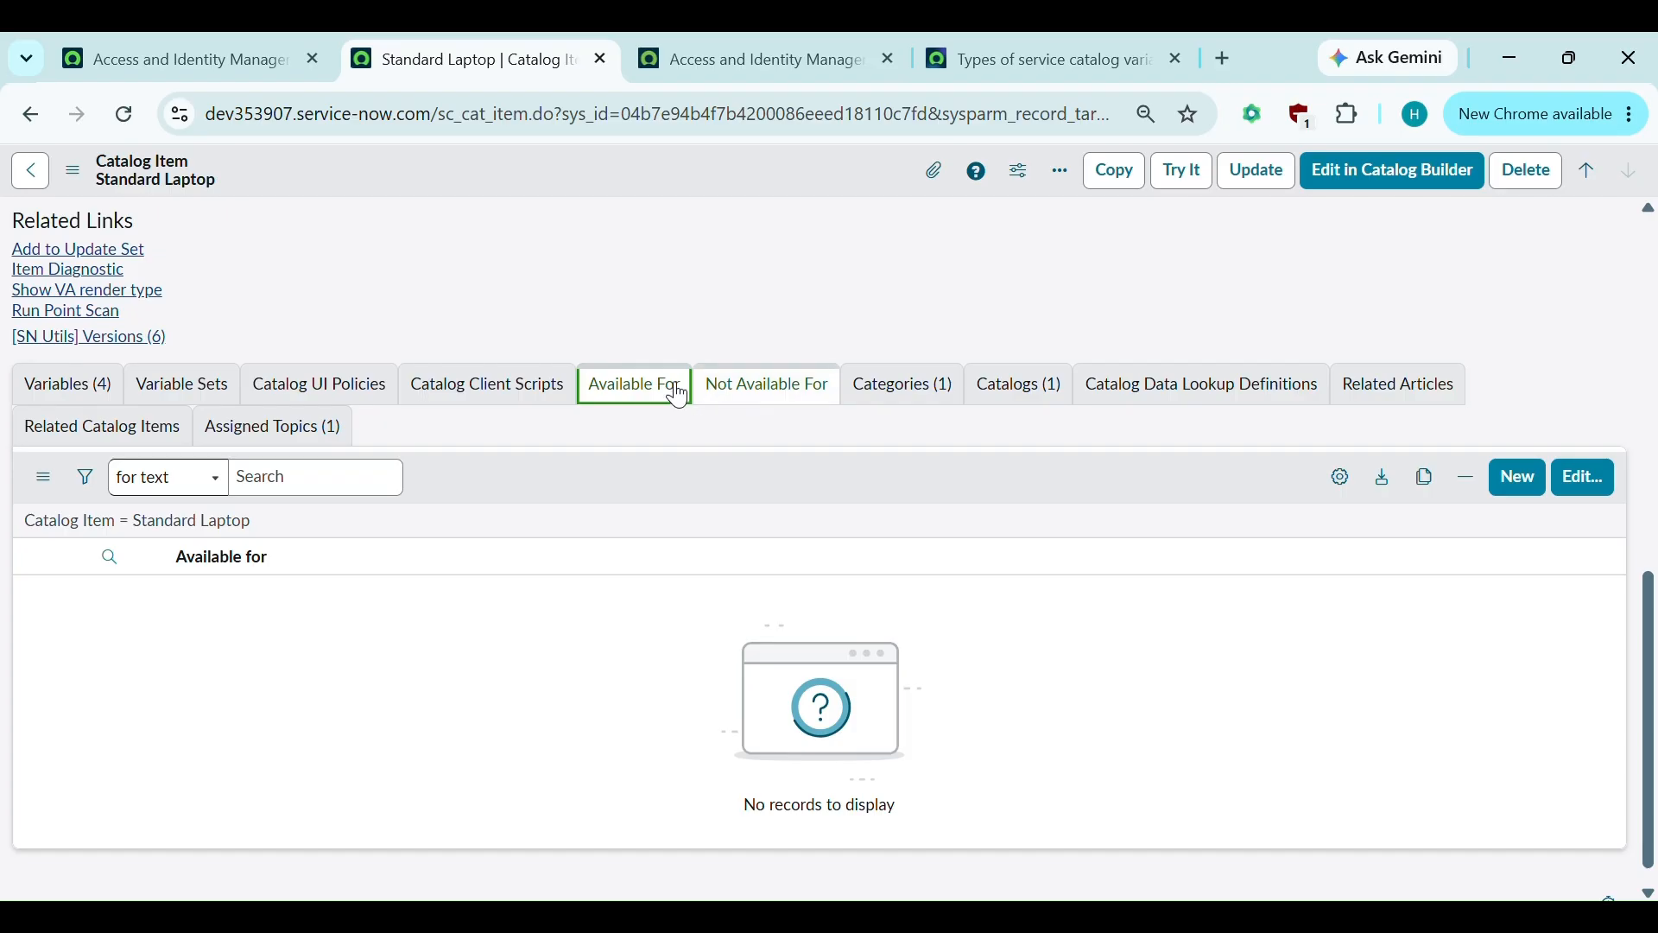
click(764, 385)
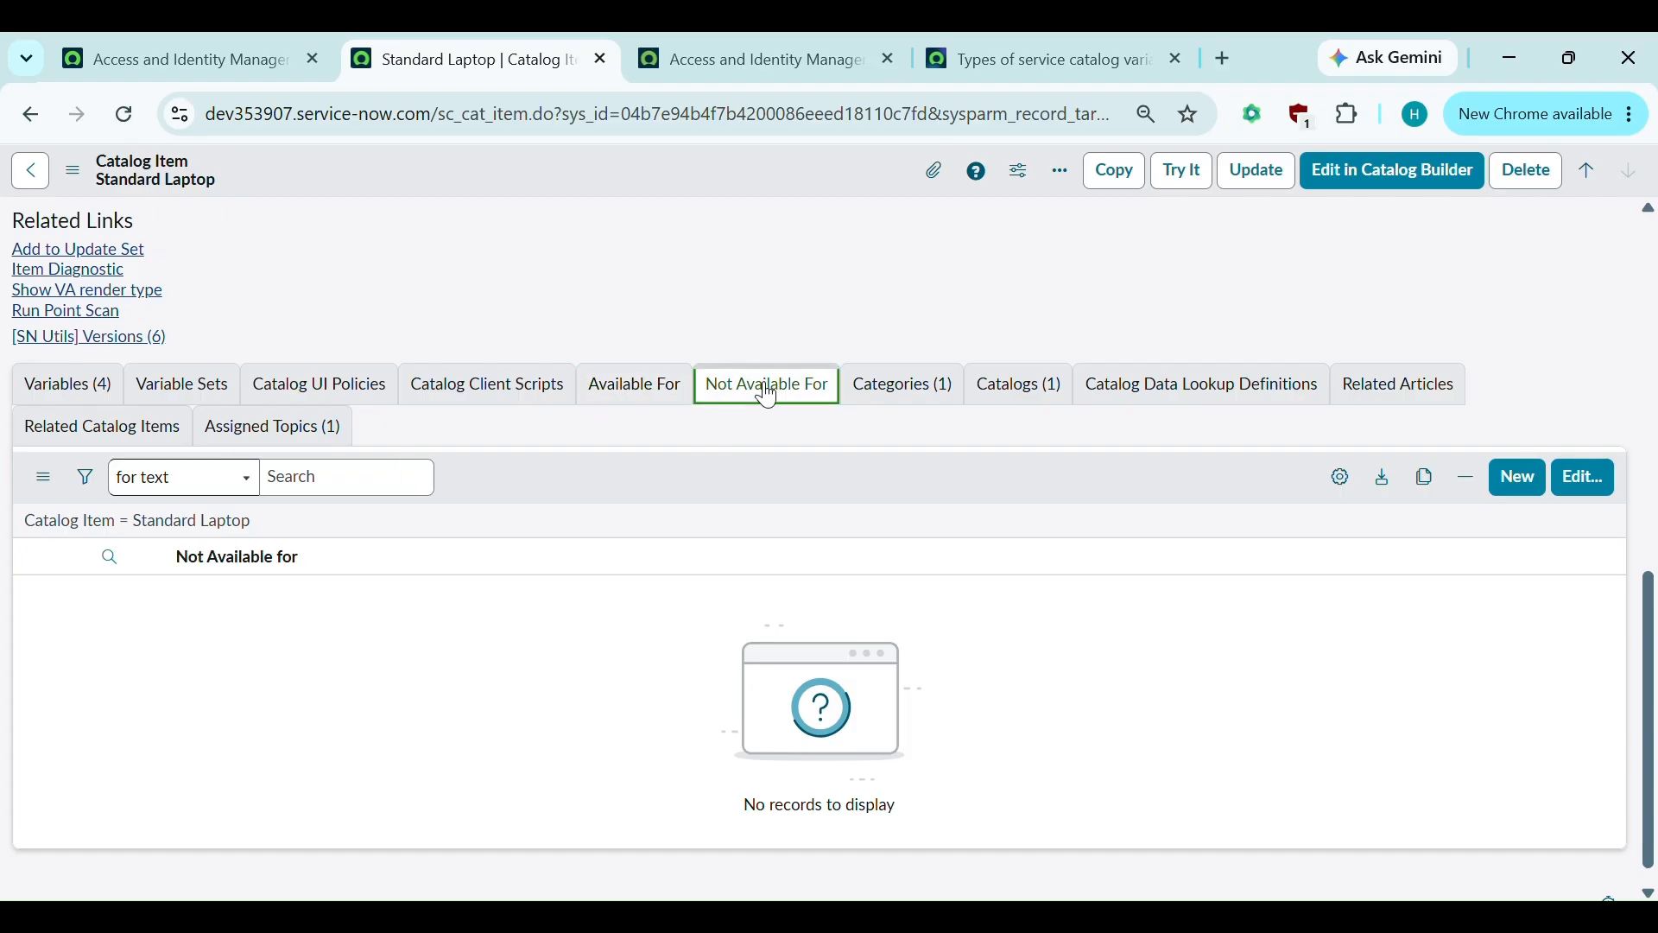
Compare the Standard Laptop's Available For and Not Available For related lists.
click(667, 399)
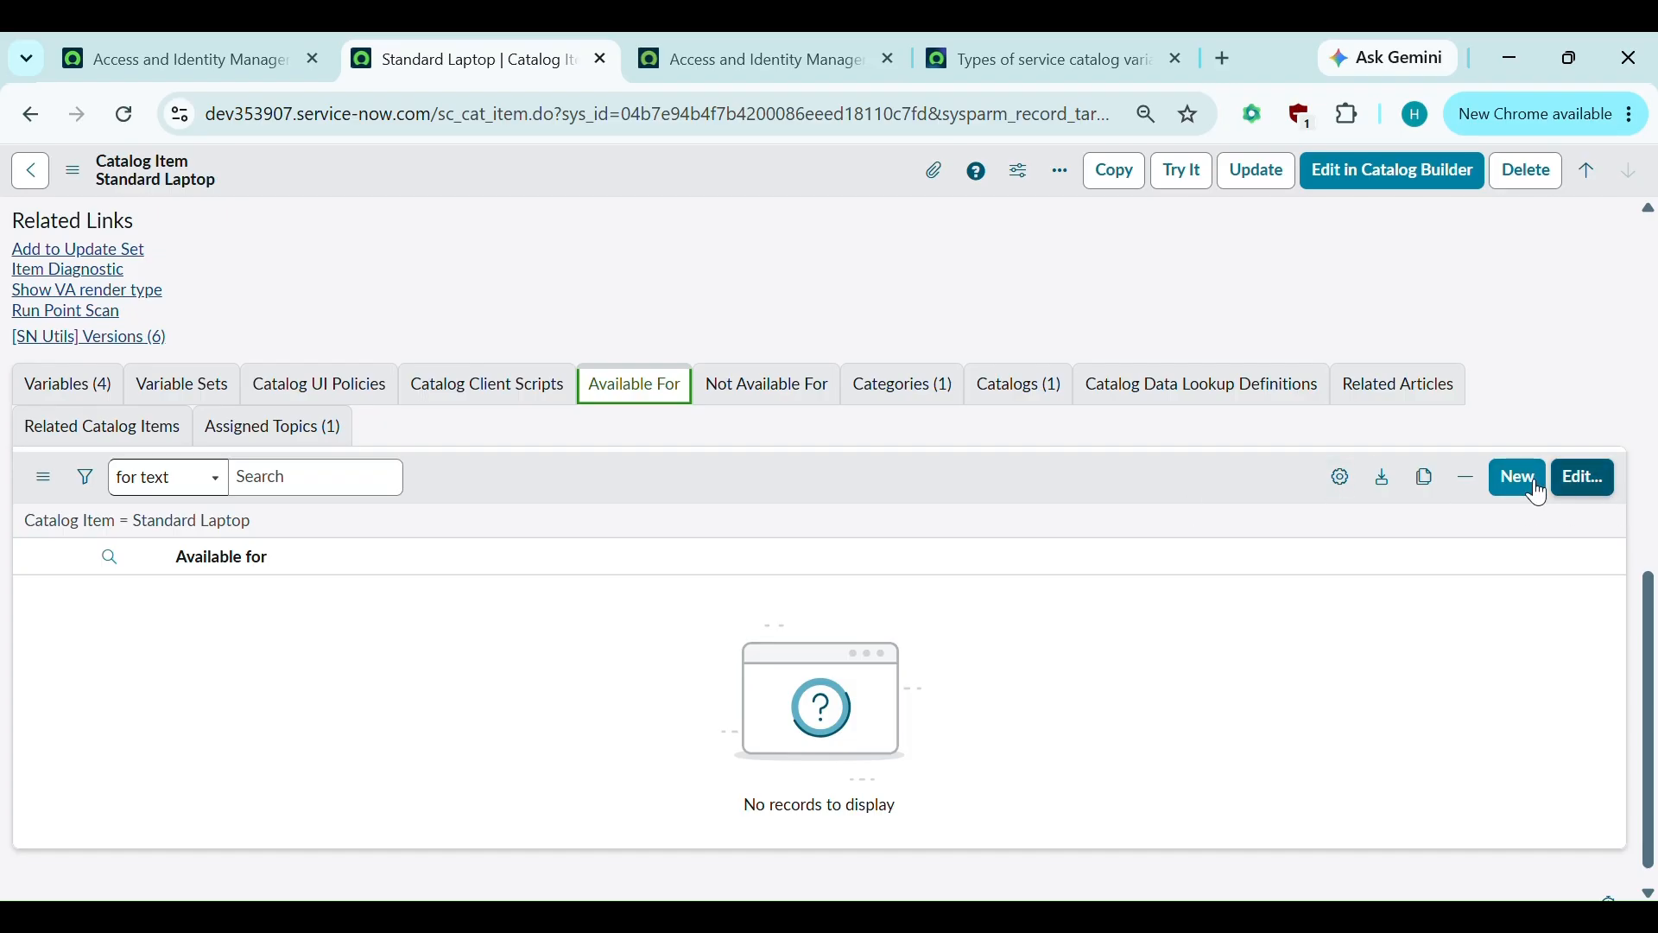
scroll(1039, 478, up, 1)
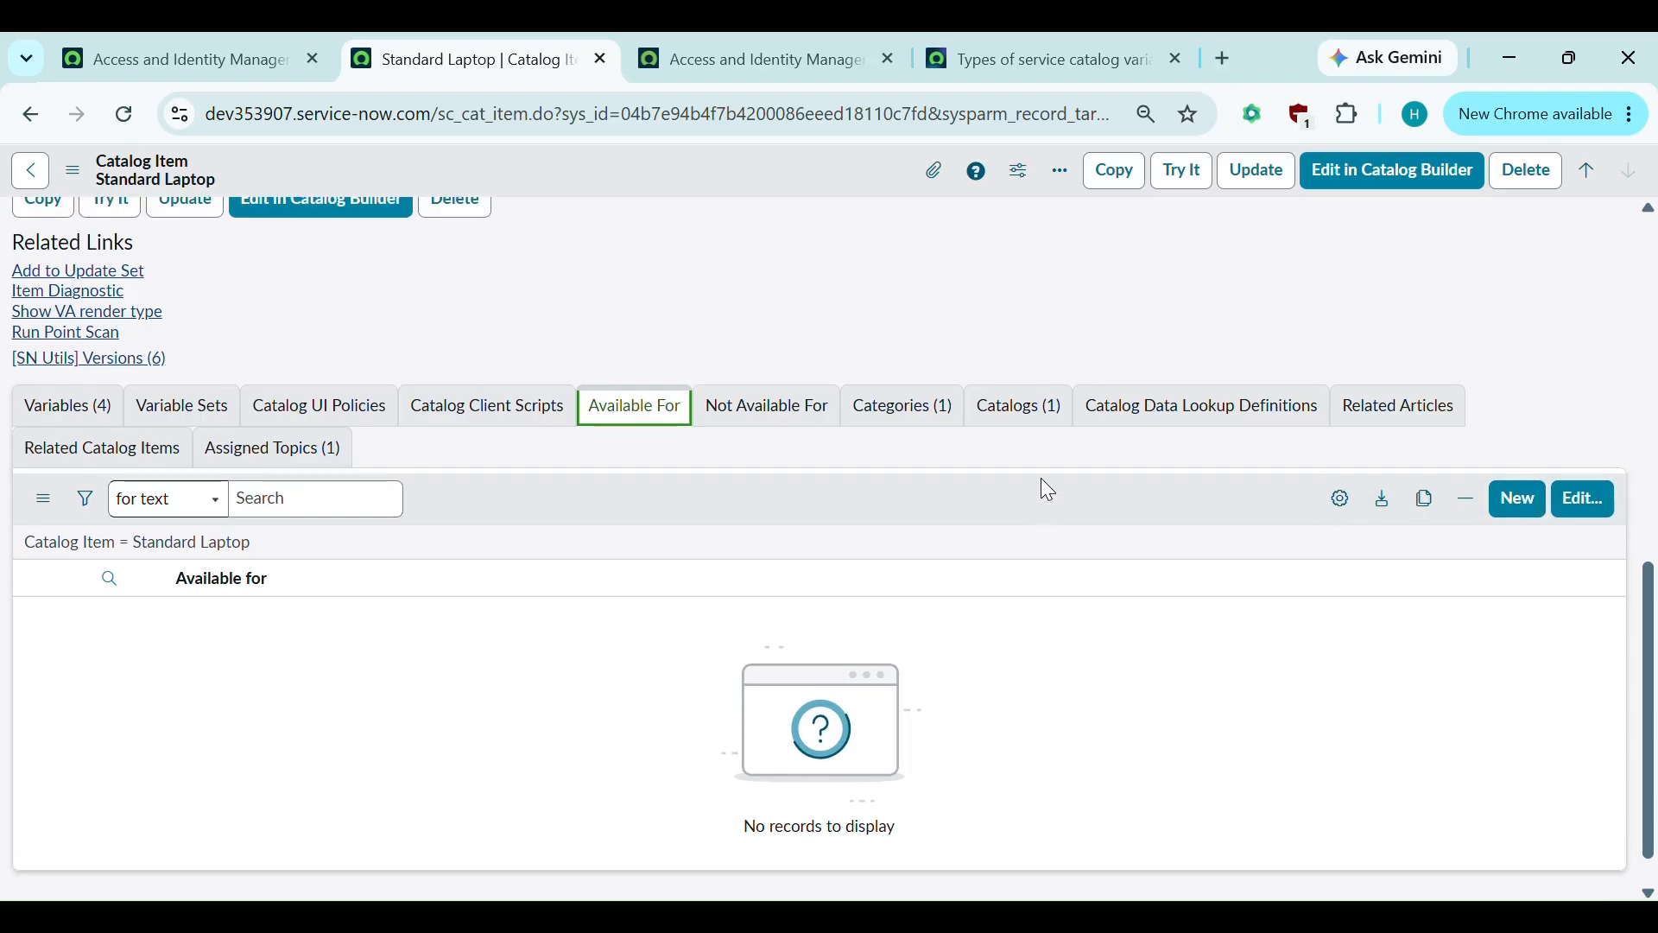
click(750, 466)
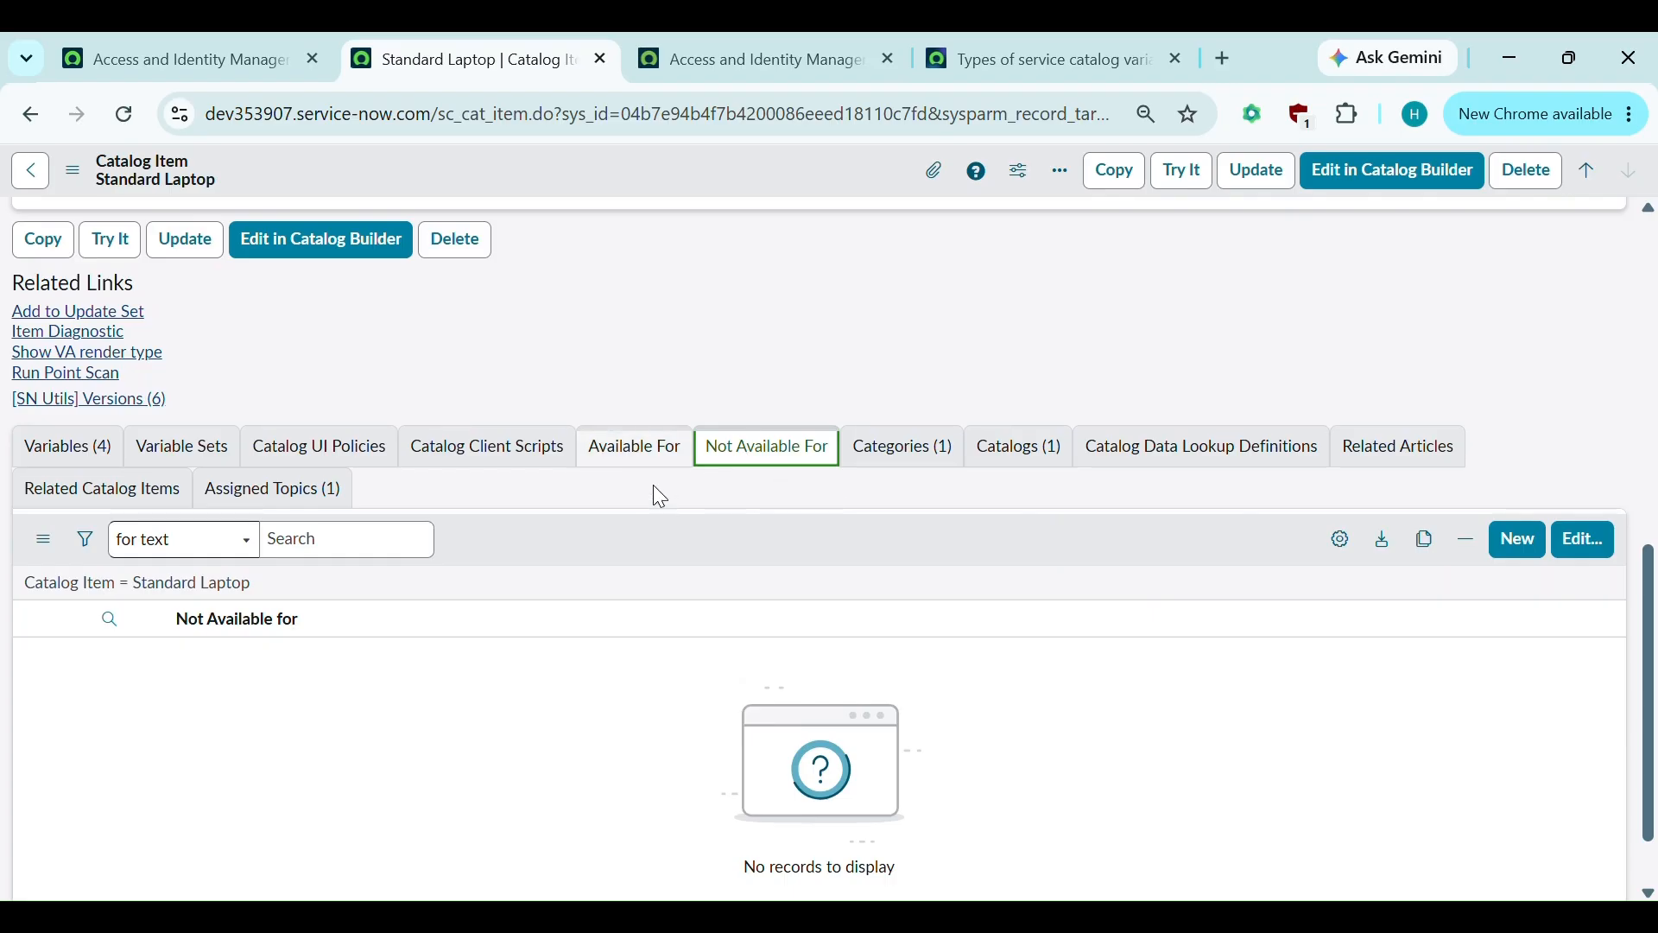
click(670, 524)
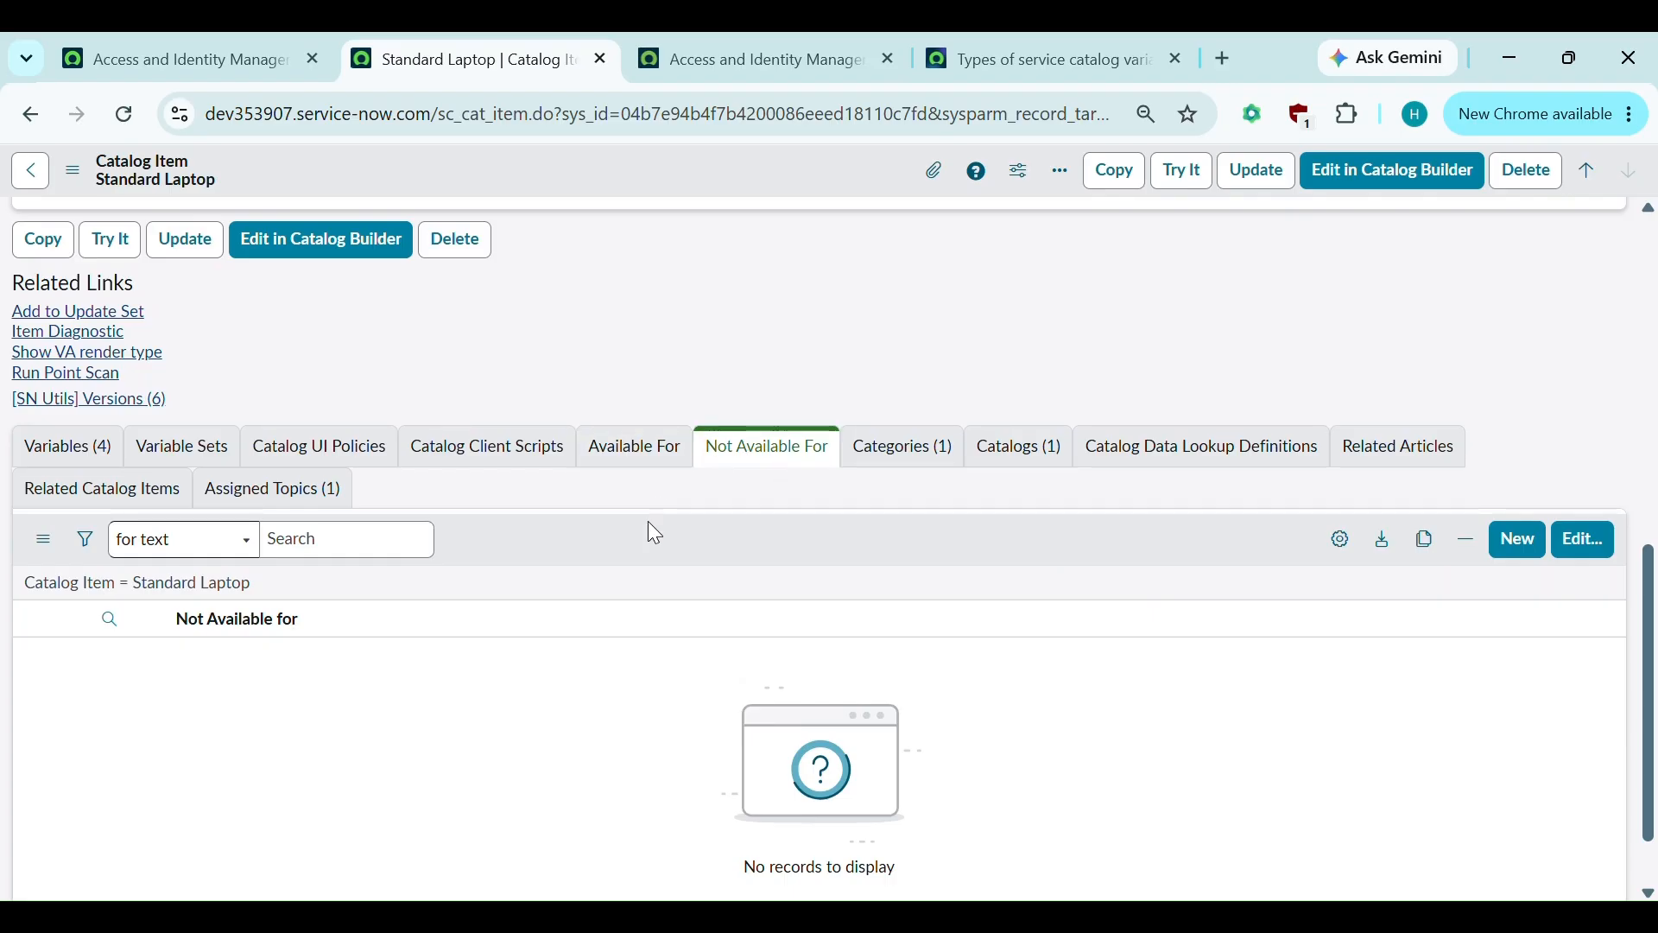
Examine the user criteria offered for the Not Available For list, including Guest User and AES Users, and leave without saving.
click(1575, 554)
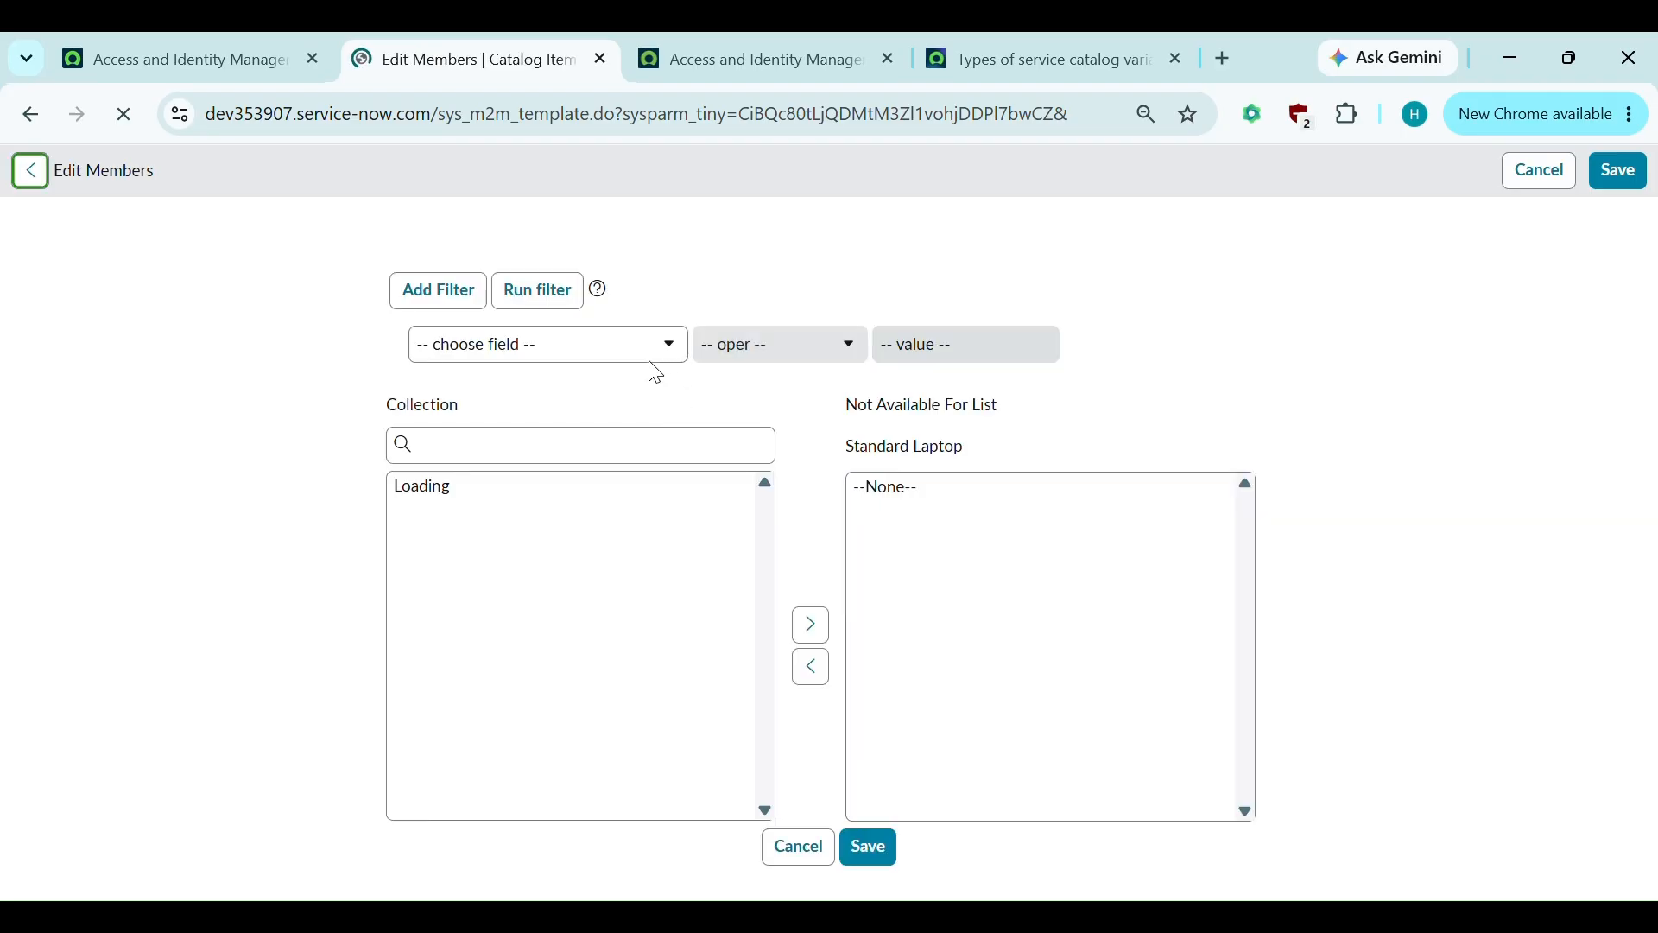
click(502, 448)
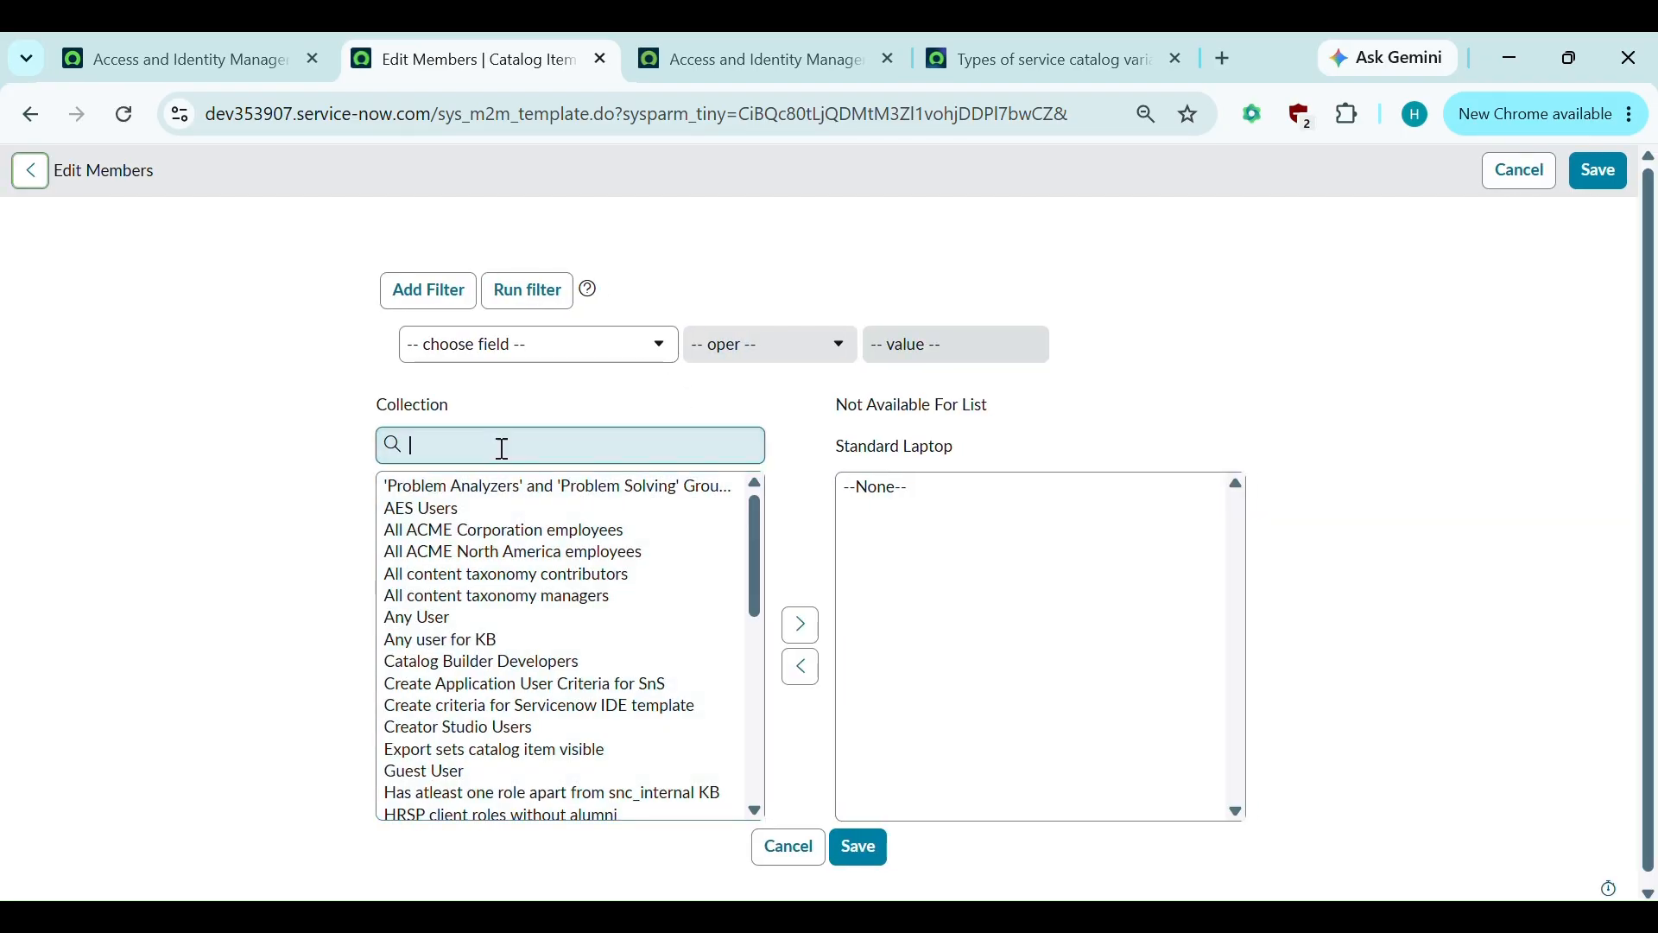
click(414, 771)
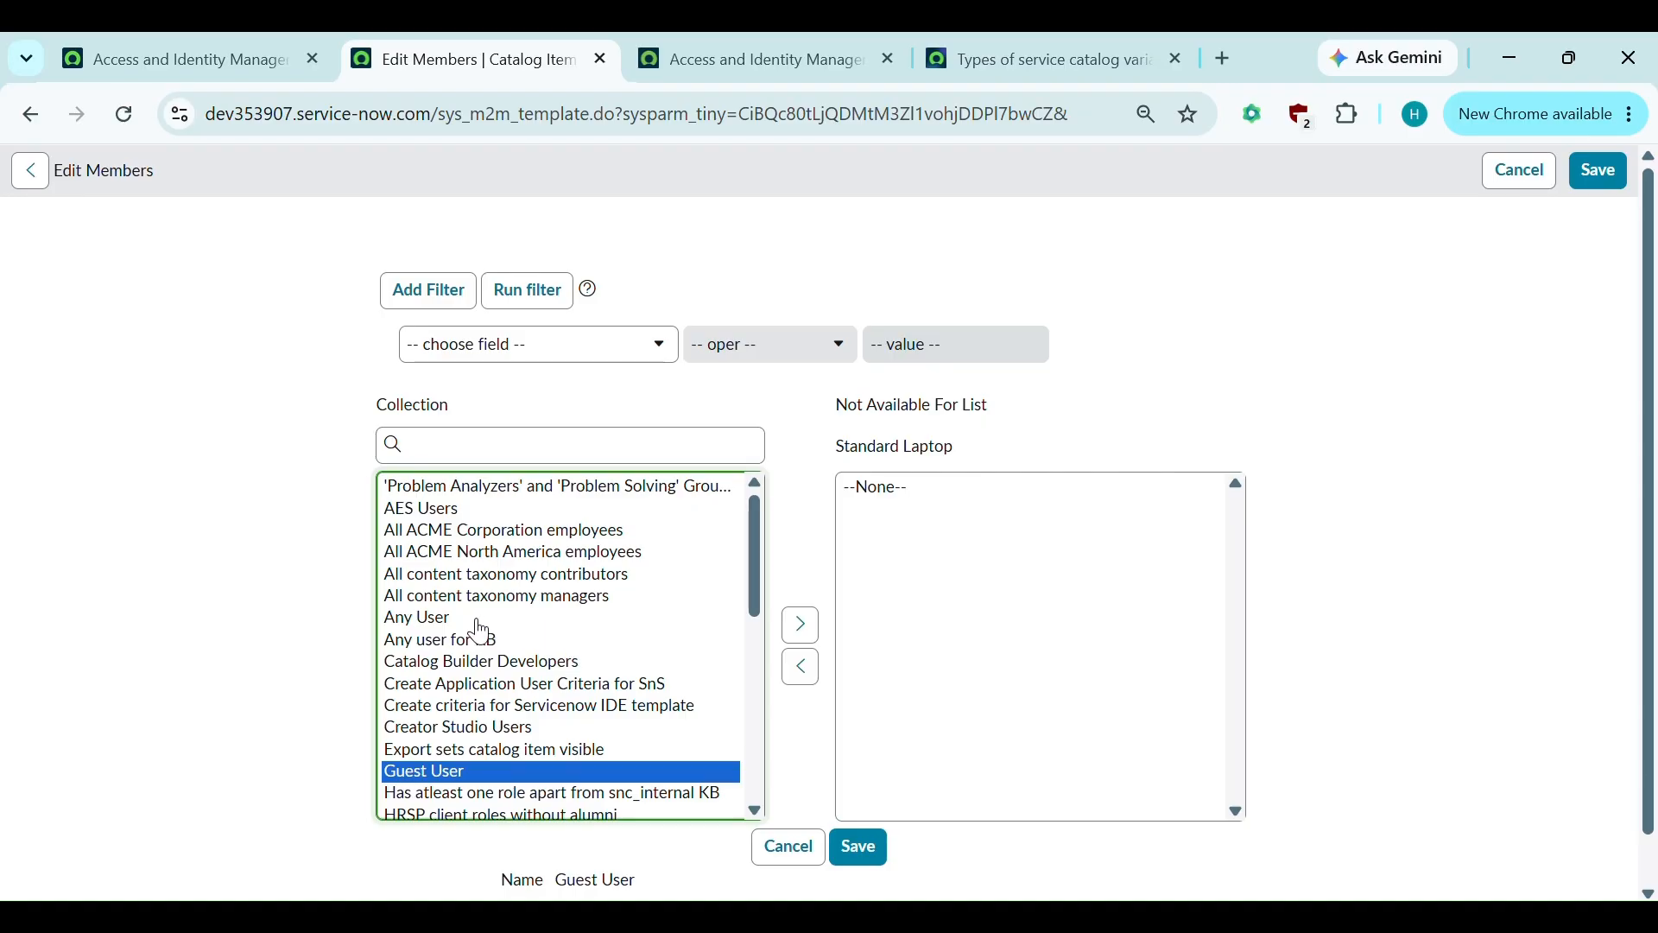
click(423, 511)
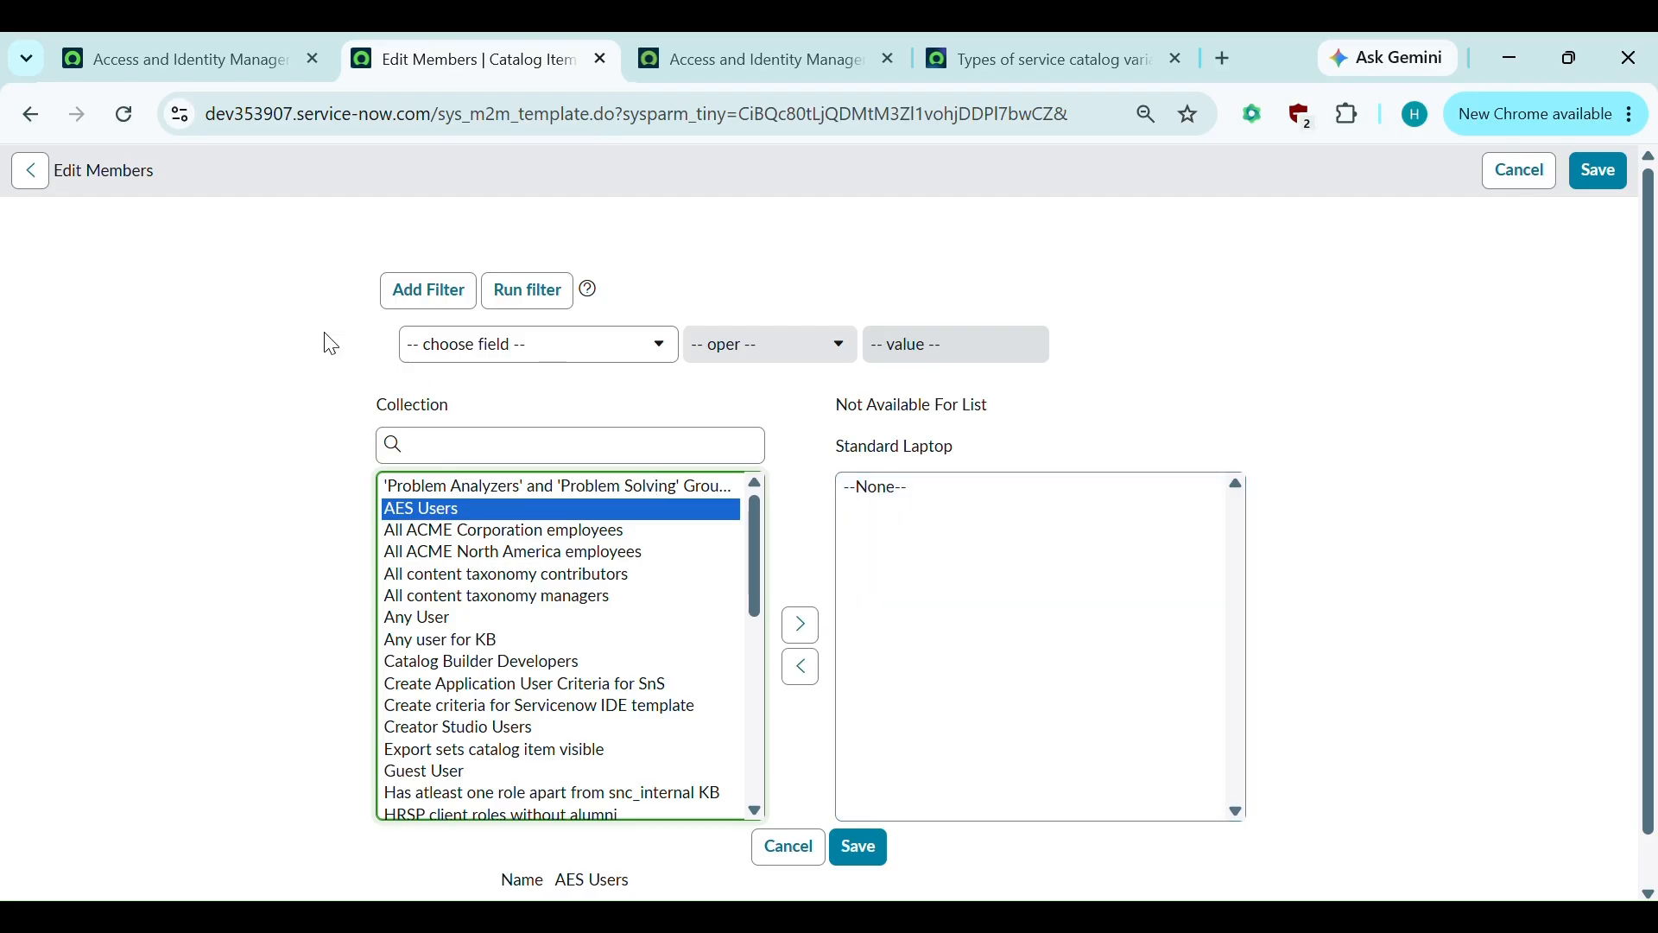
click(791, 850)
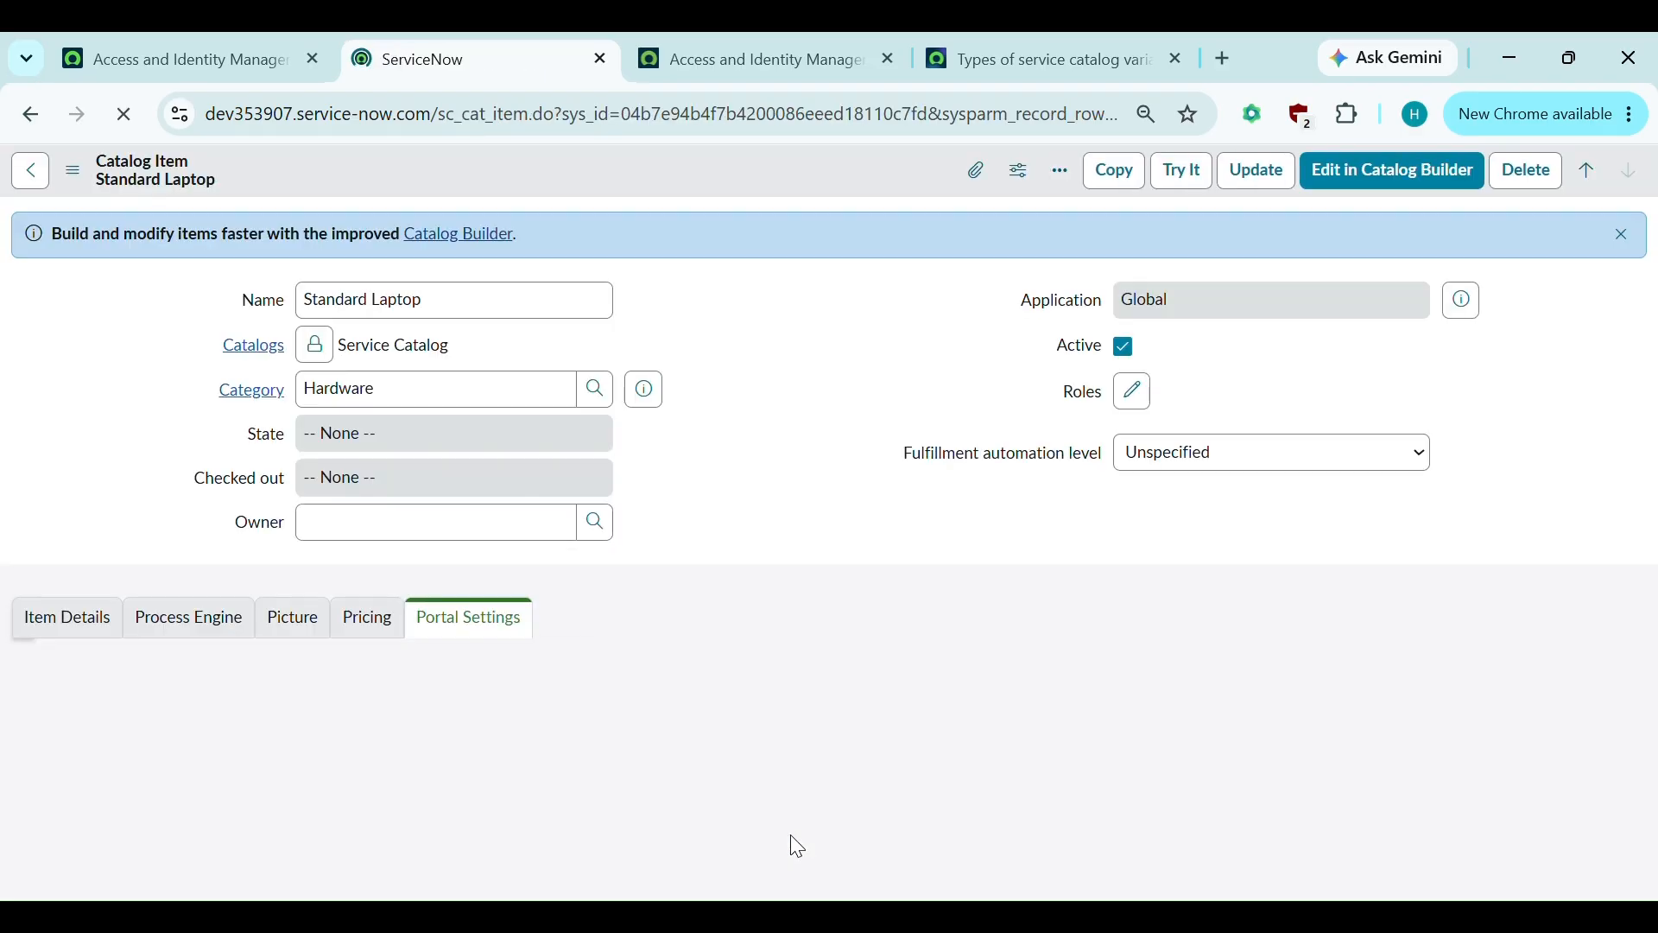
Check which categories and catalogs the Standard Laptop item is assigned to in its related lists.
scroll(792, 845, down, 4)
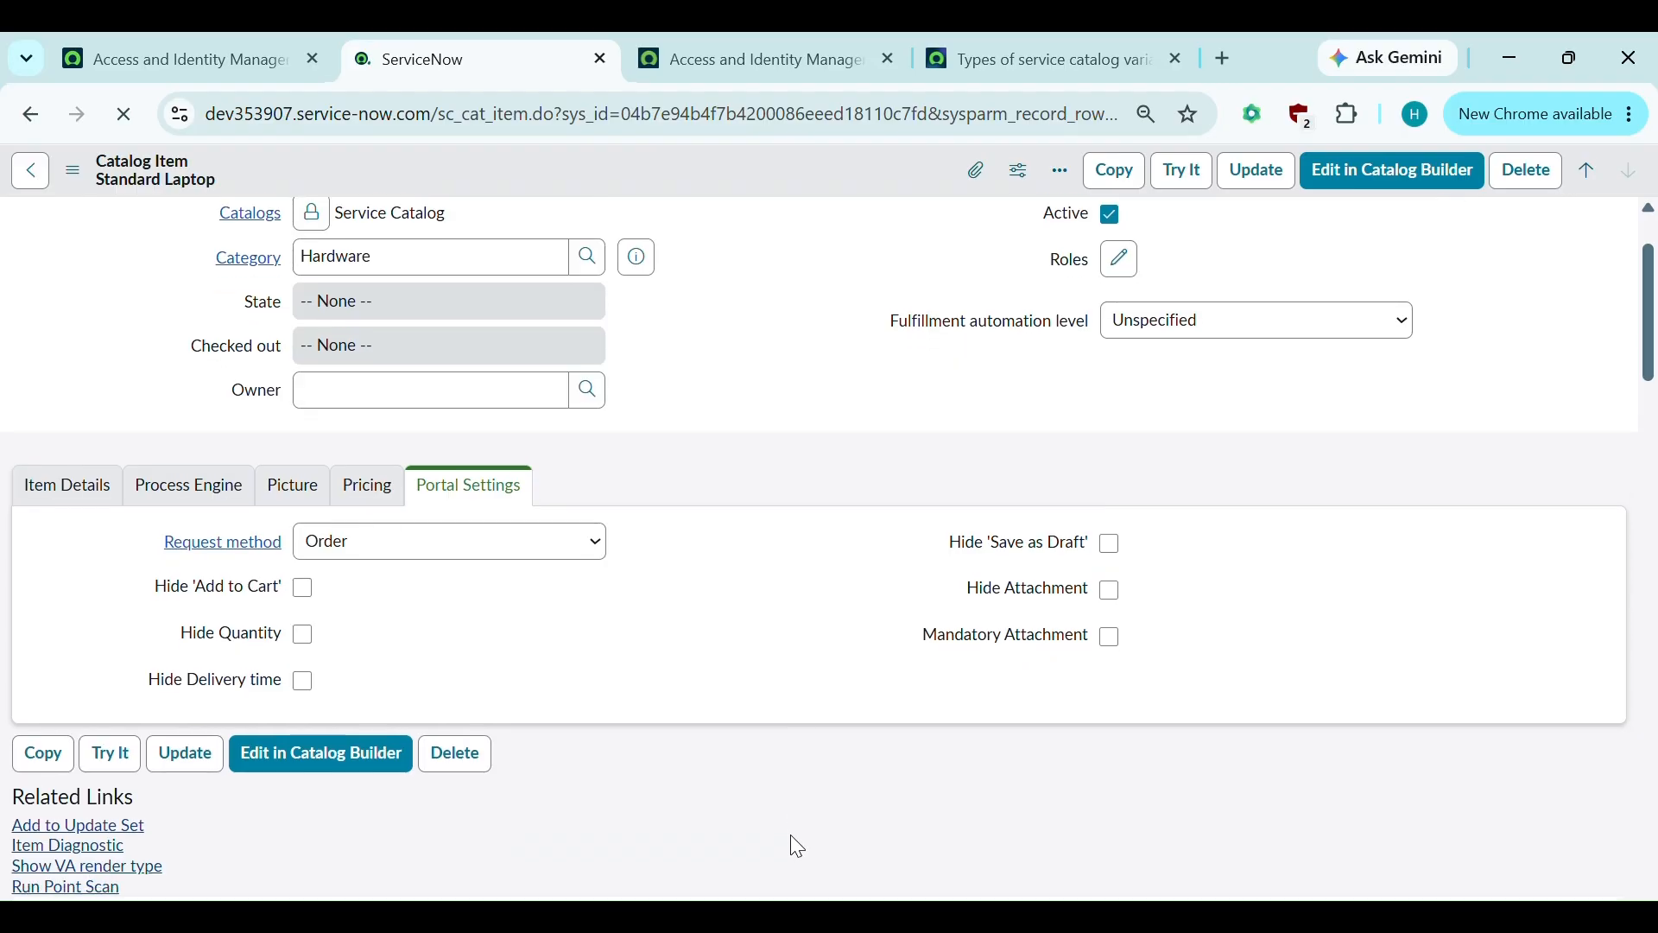
scroll(798, 846, down, 3)
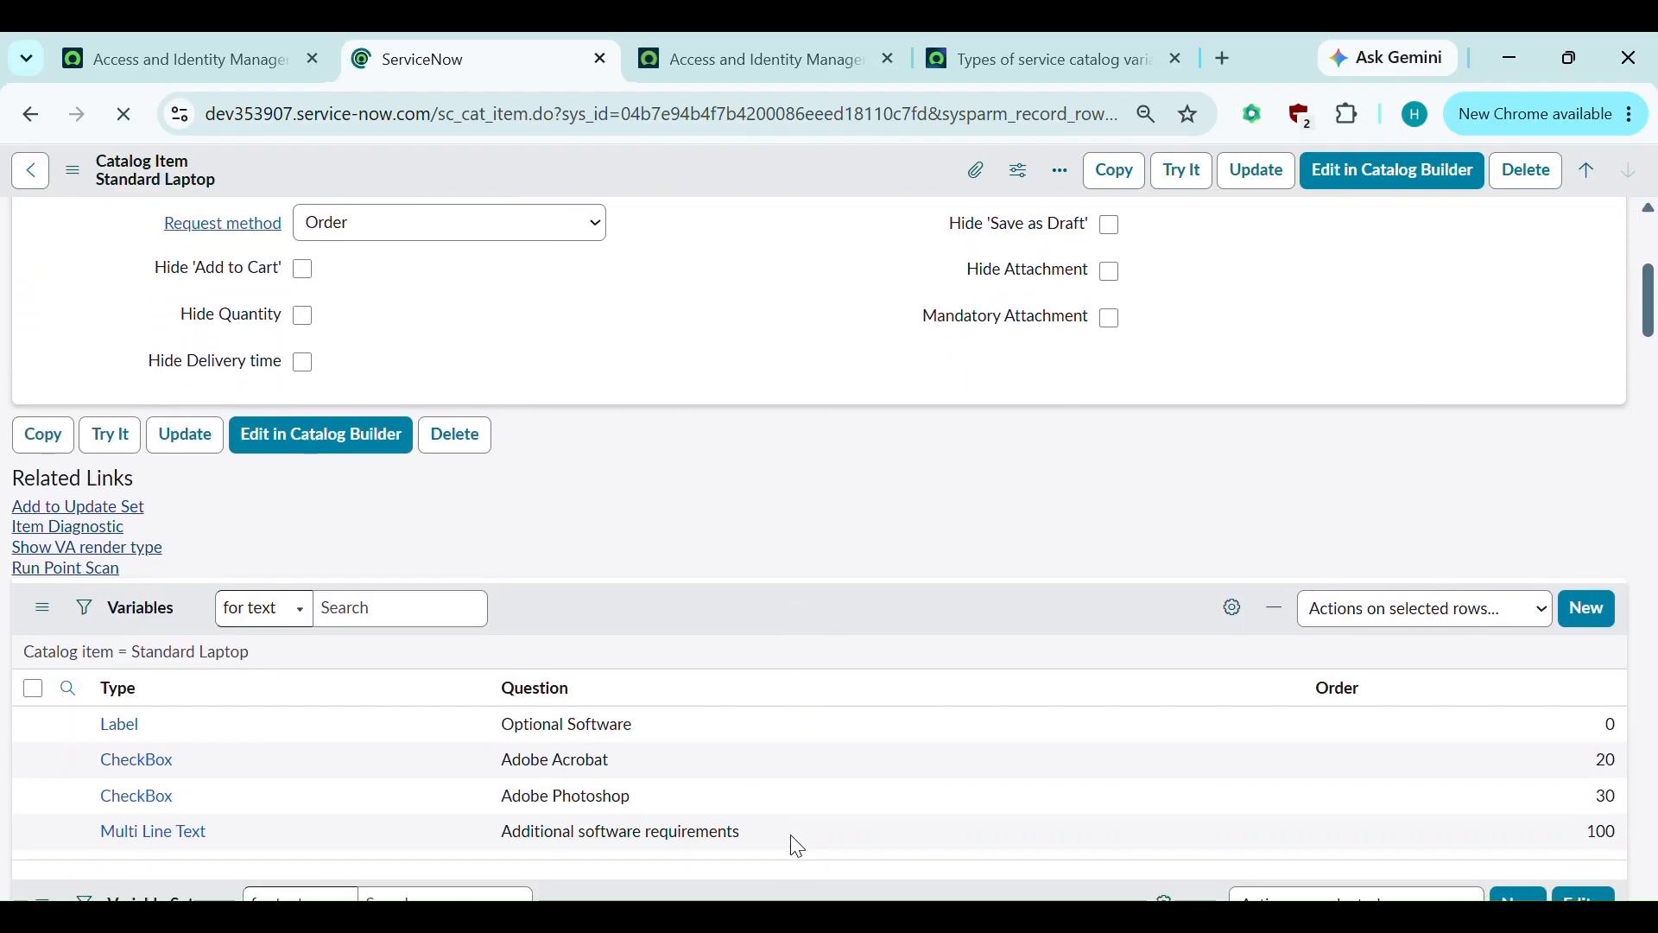
scroll(805, 520, down, 1)
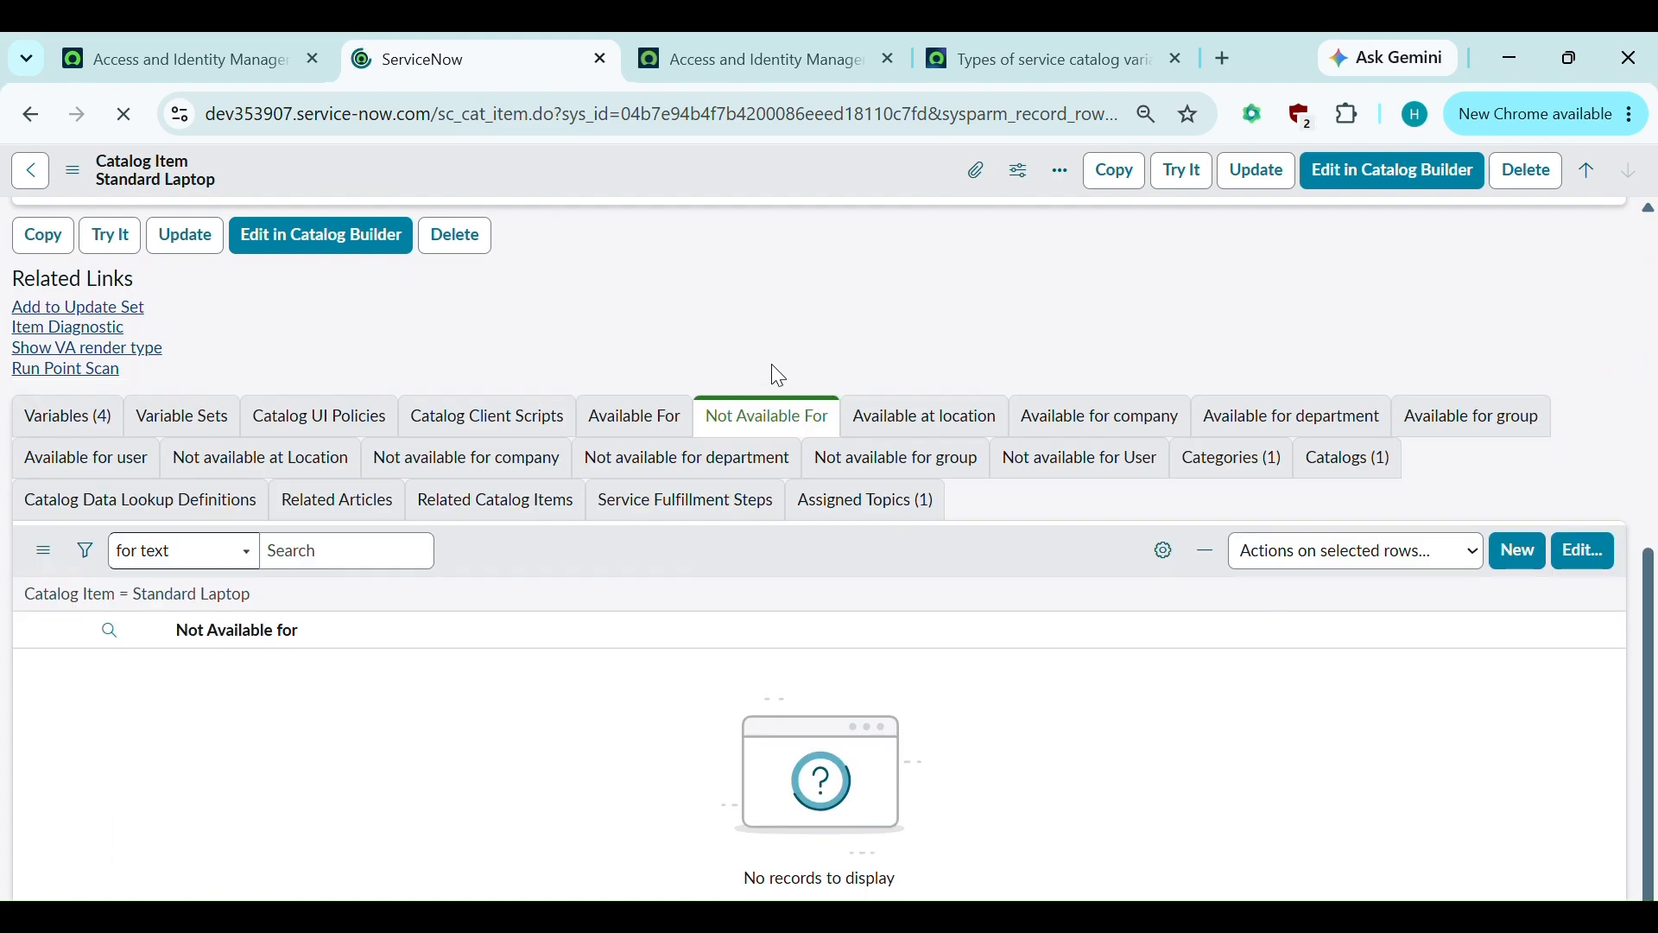
scroll(777, 376, down, 5)
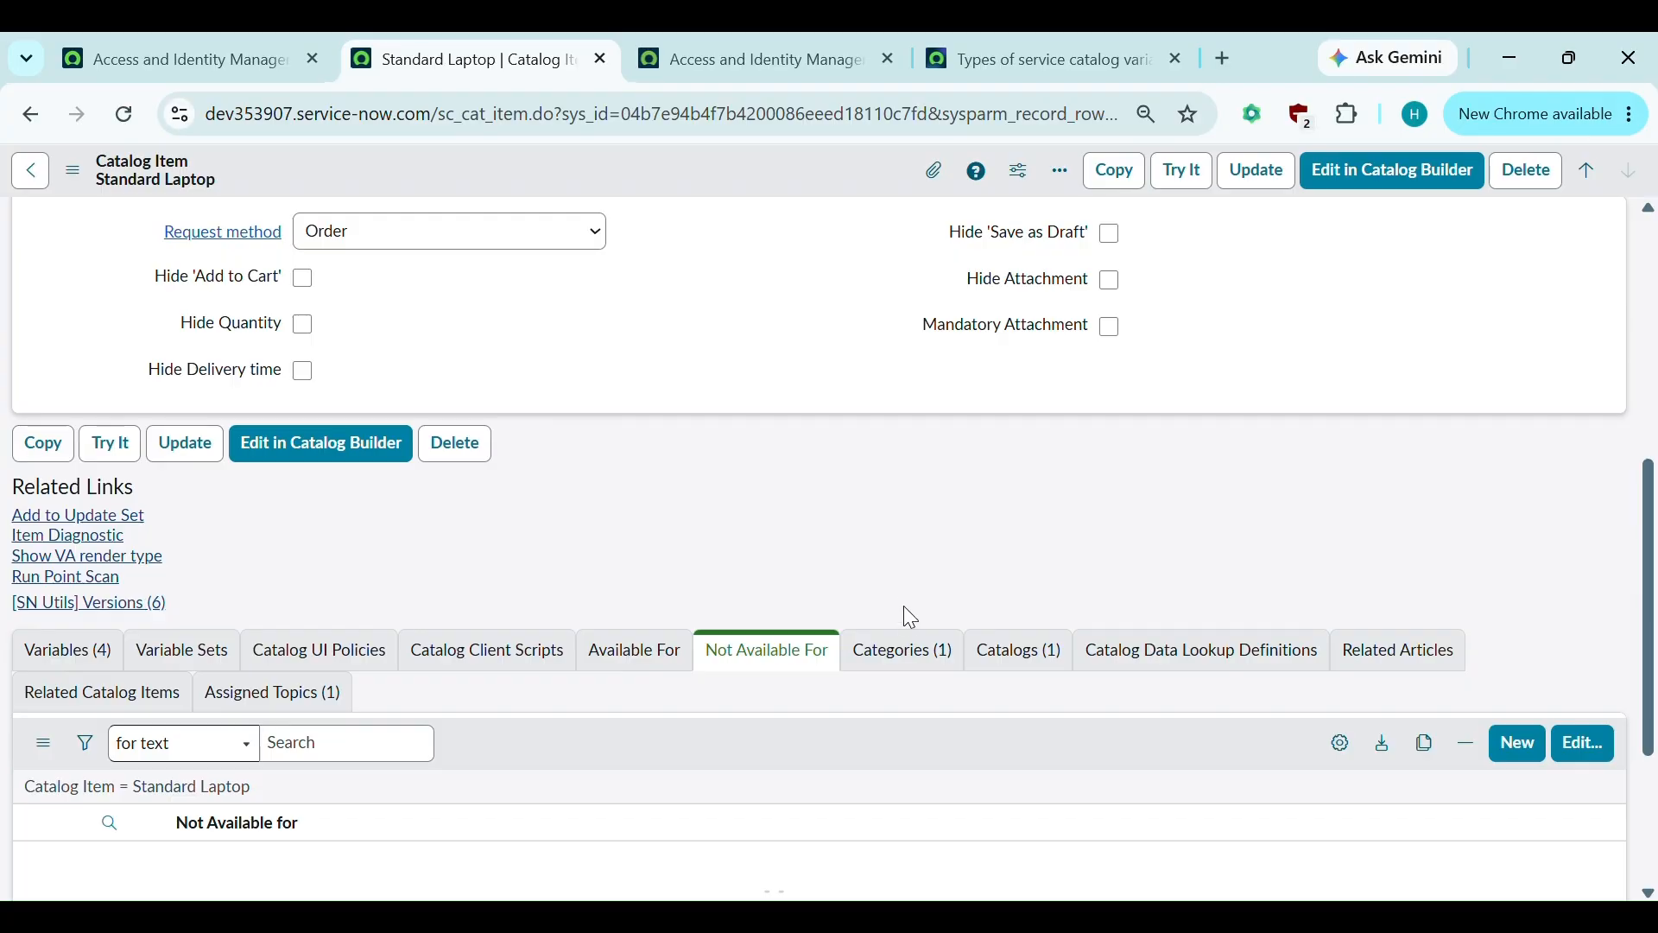
click(892, 654)
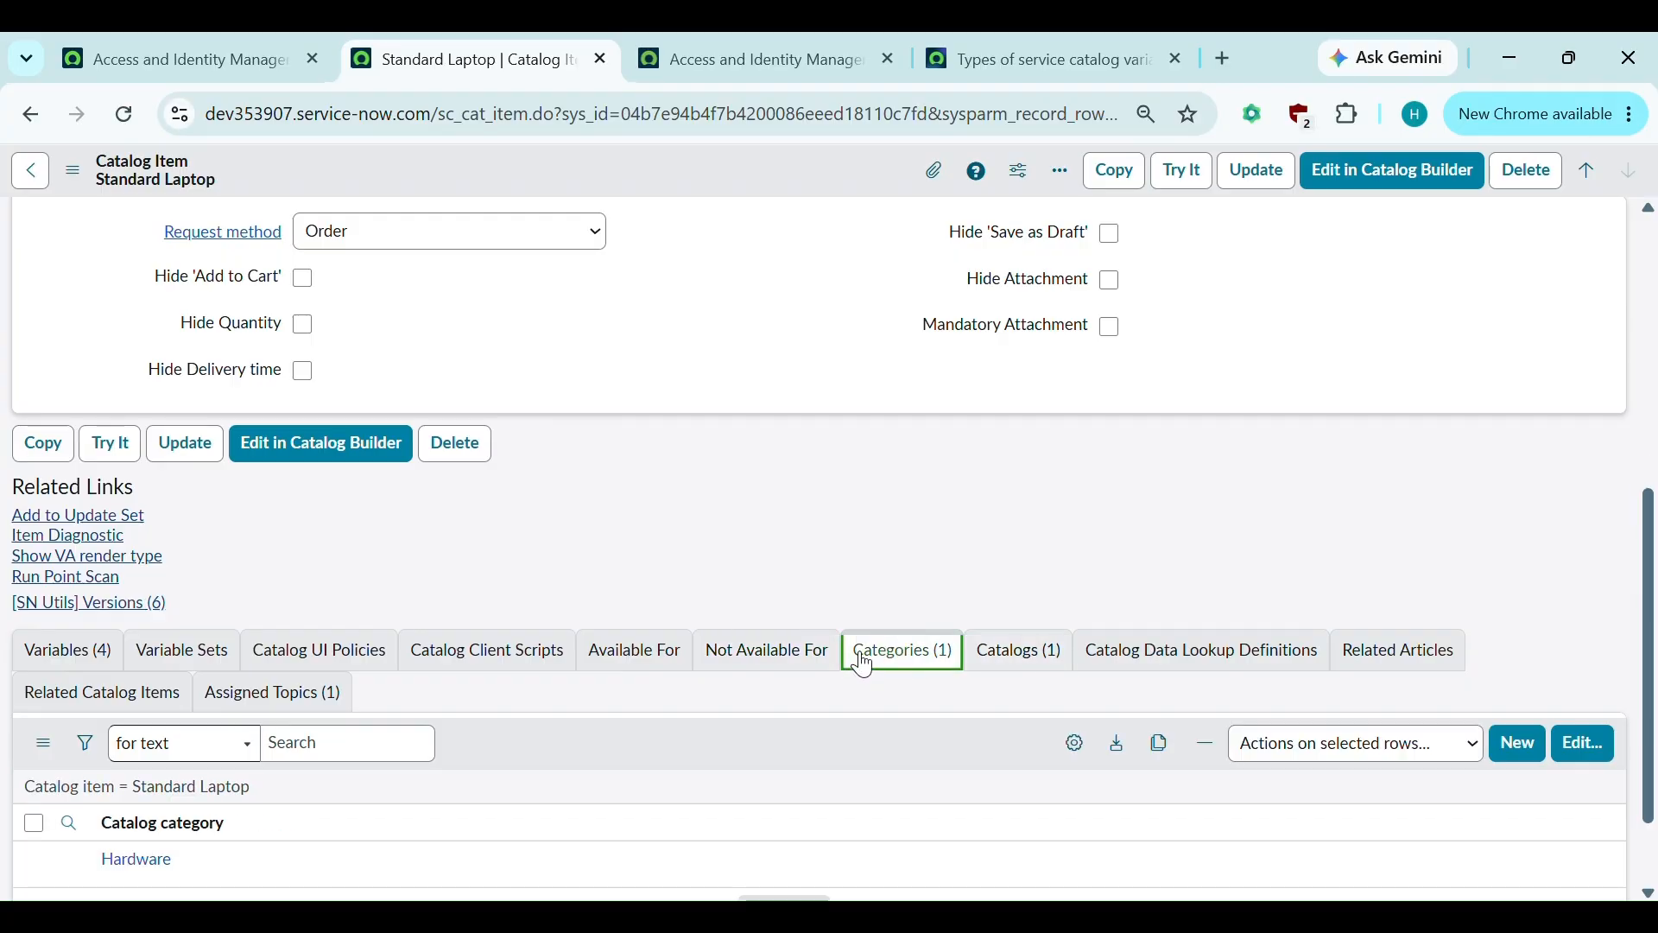
scroll(665, 377, down, 1)
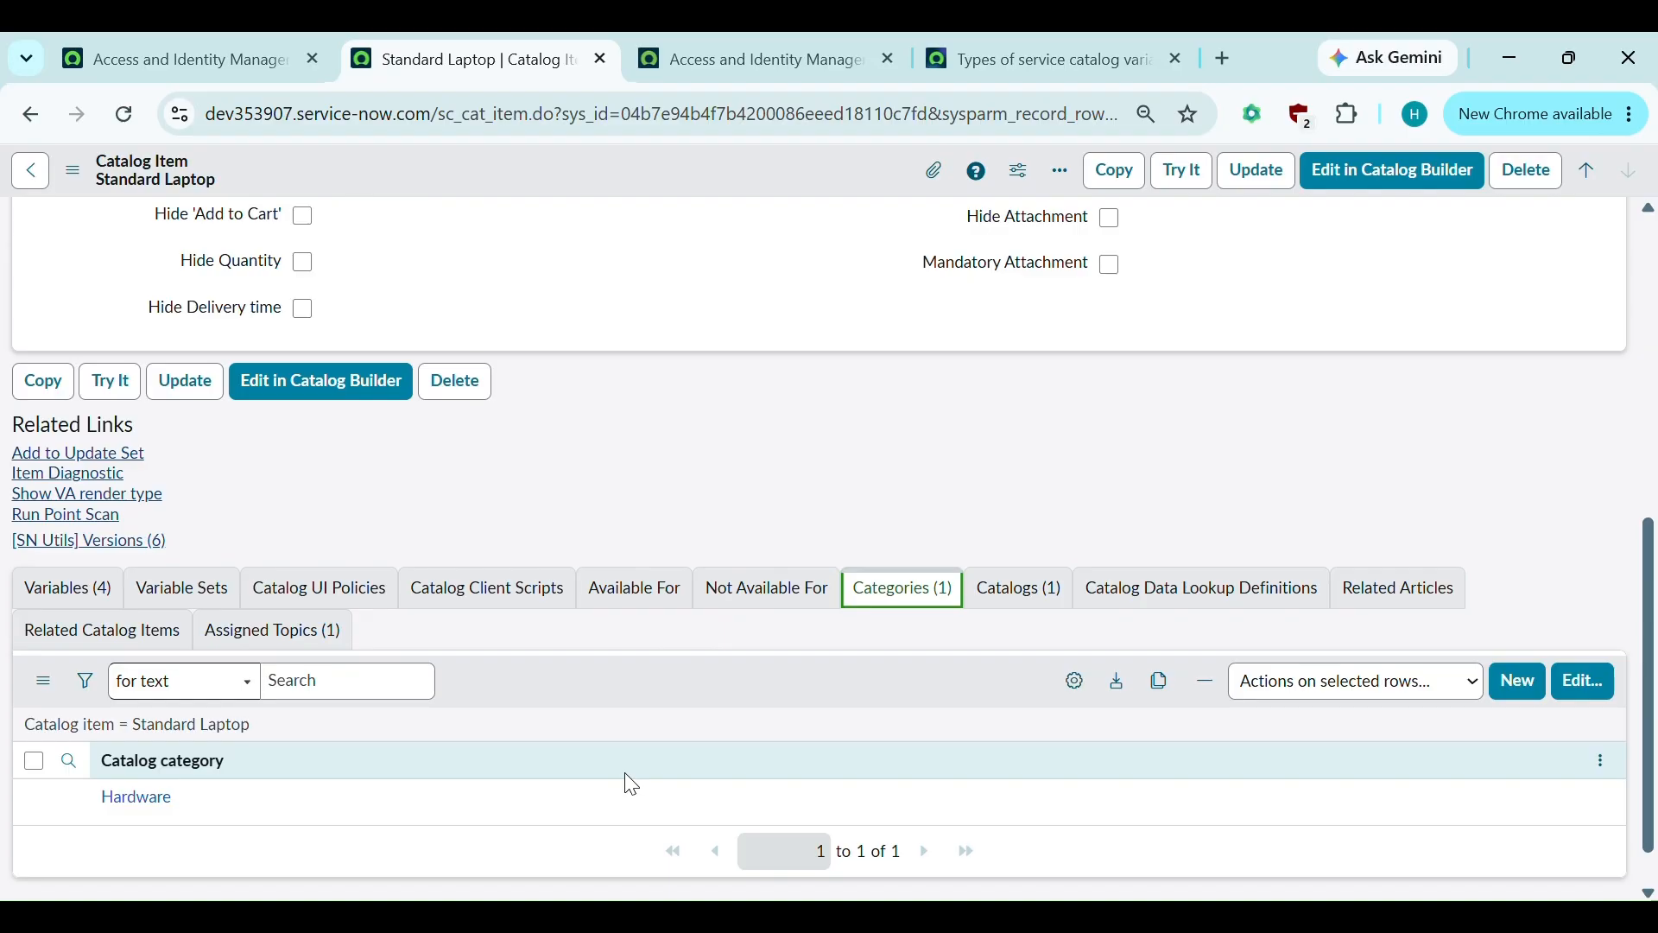
click(1011, 594)
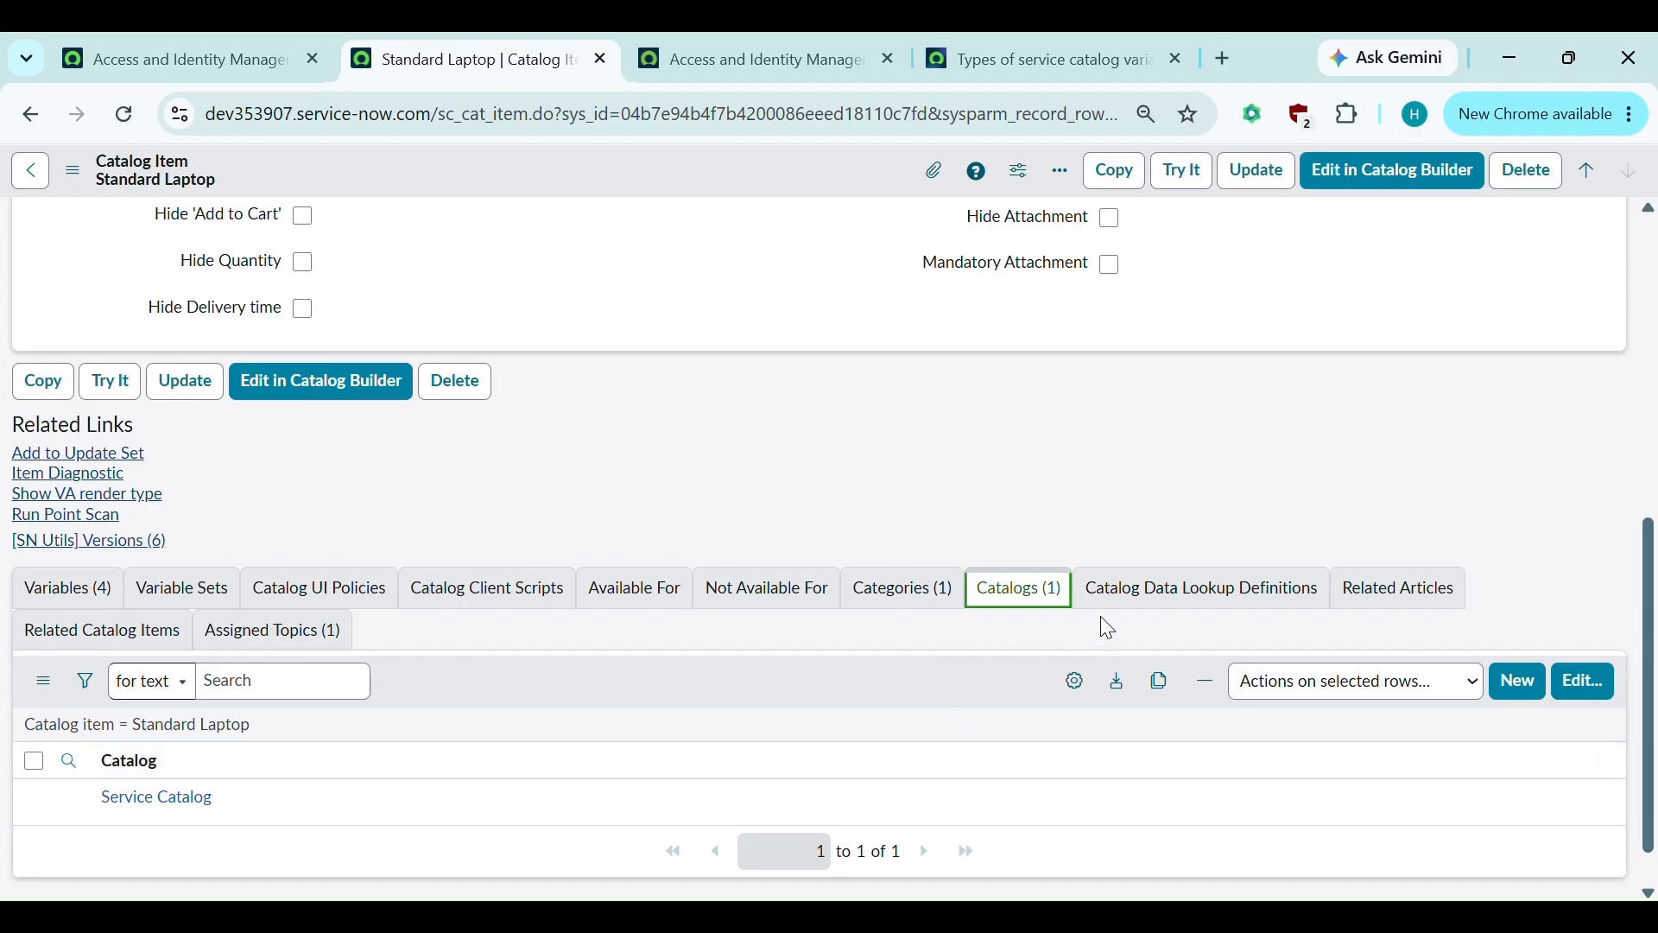
Check the Catalog Data Lookup Definitions and Related Articles lists of the Standard Laptop item.
click(1183, 607)
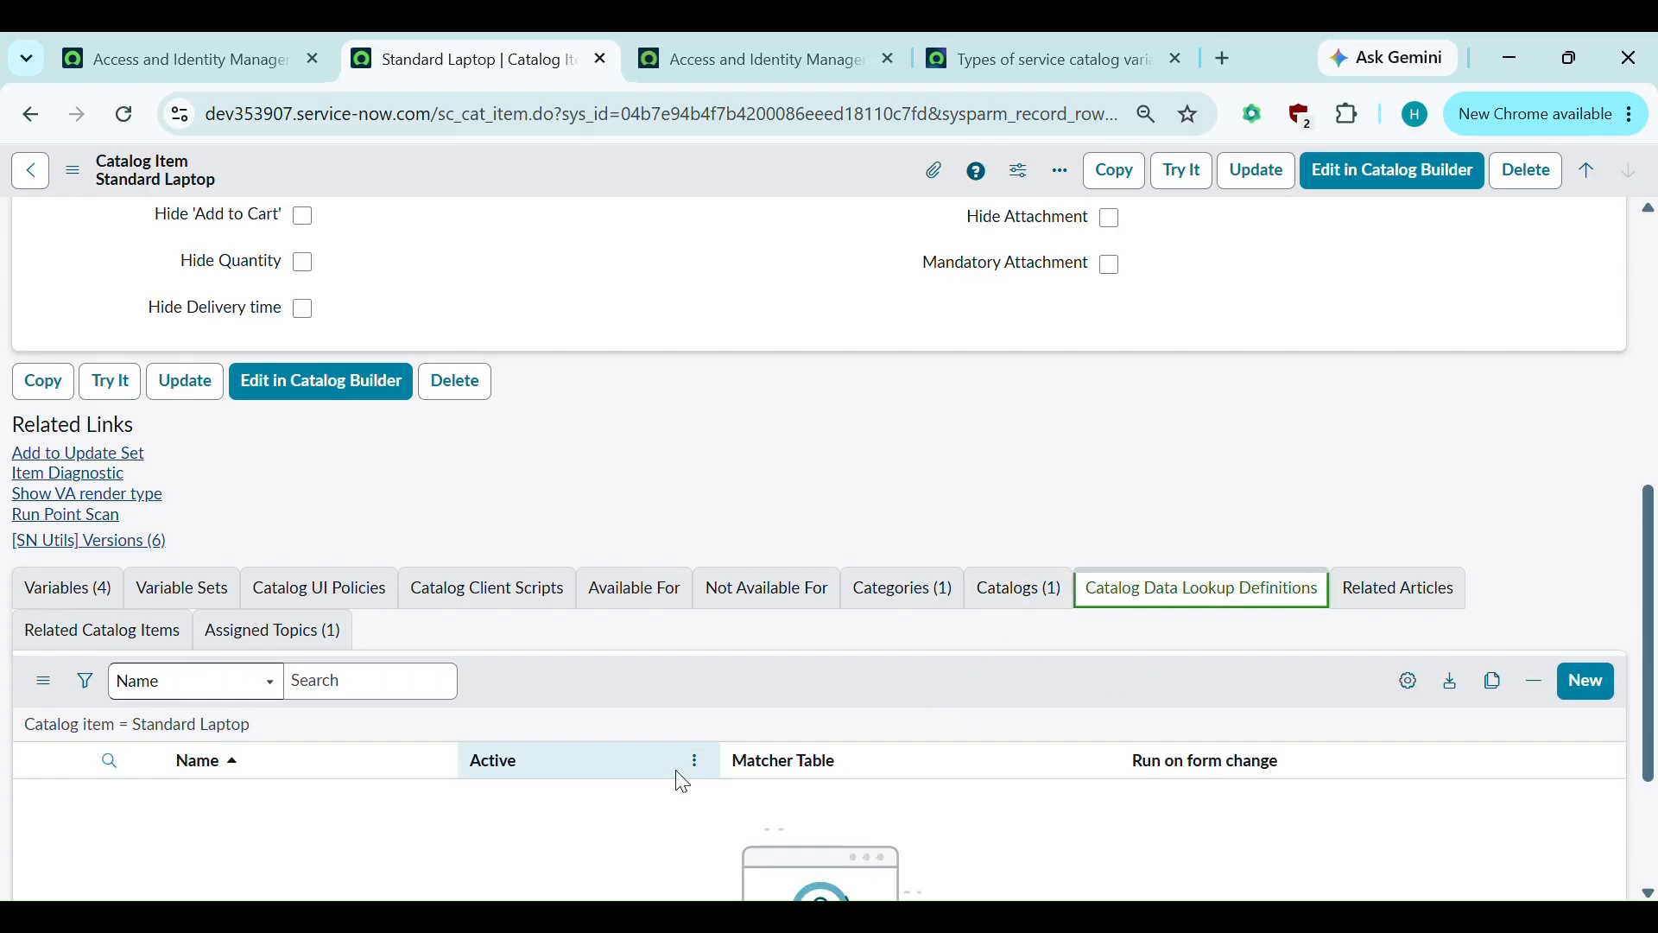
scroll(1008, 759, down, 1)
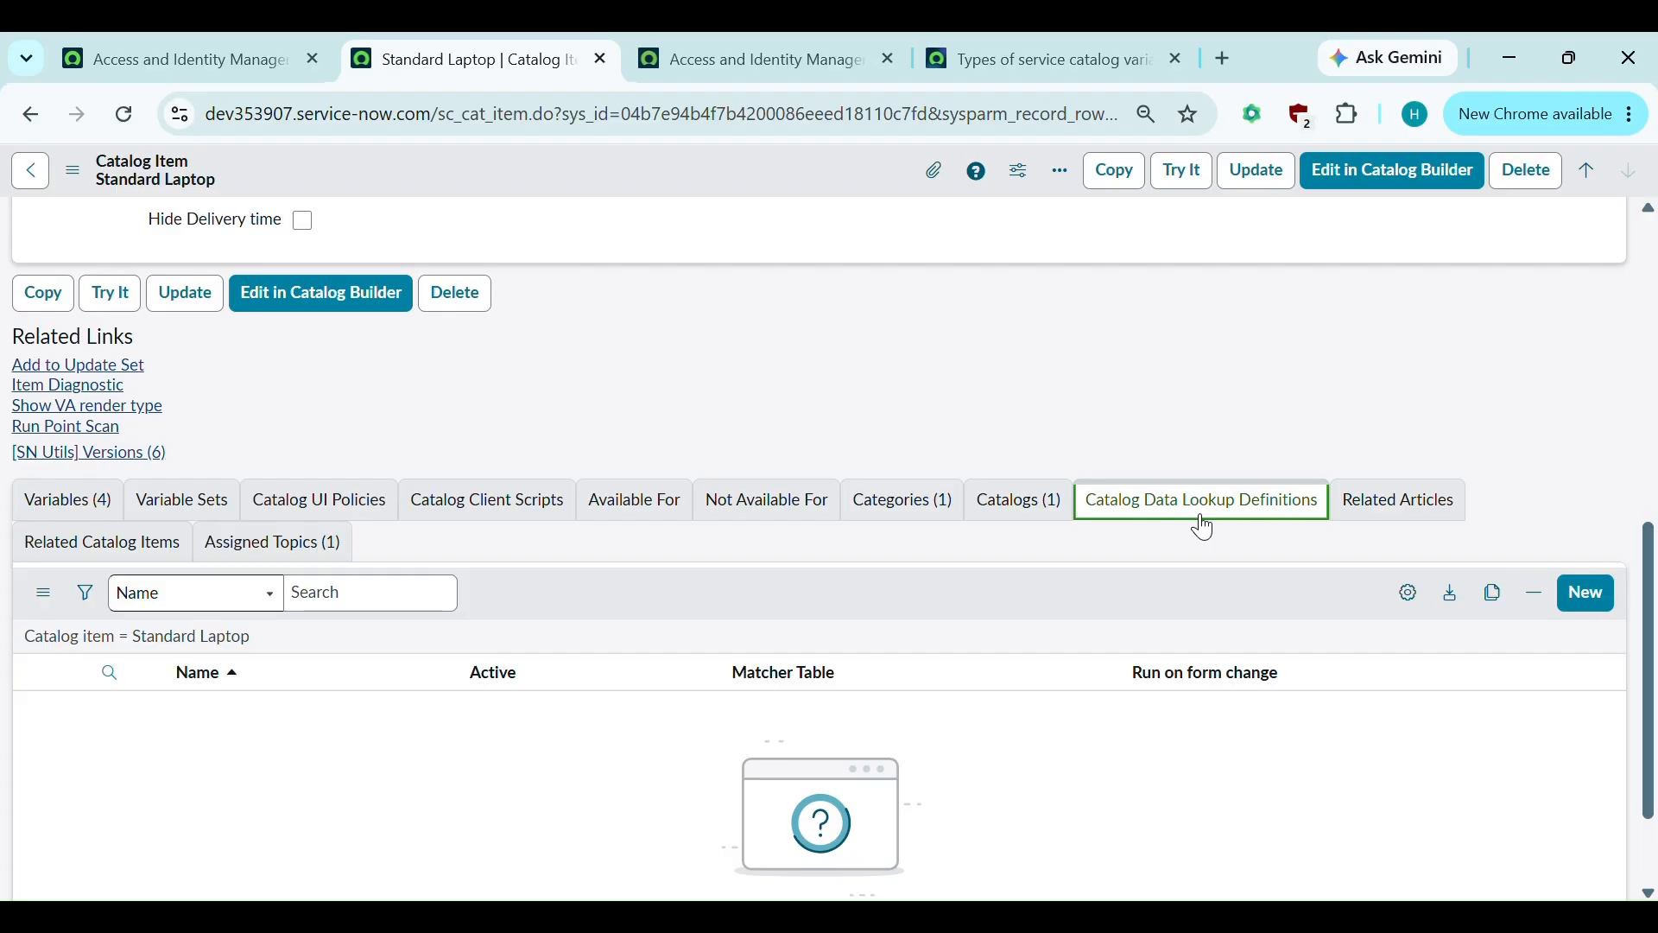
click(1385, 507)
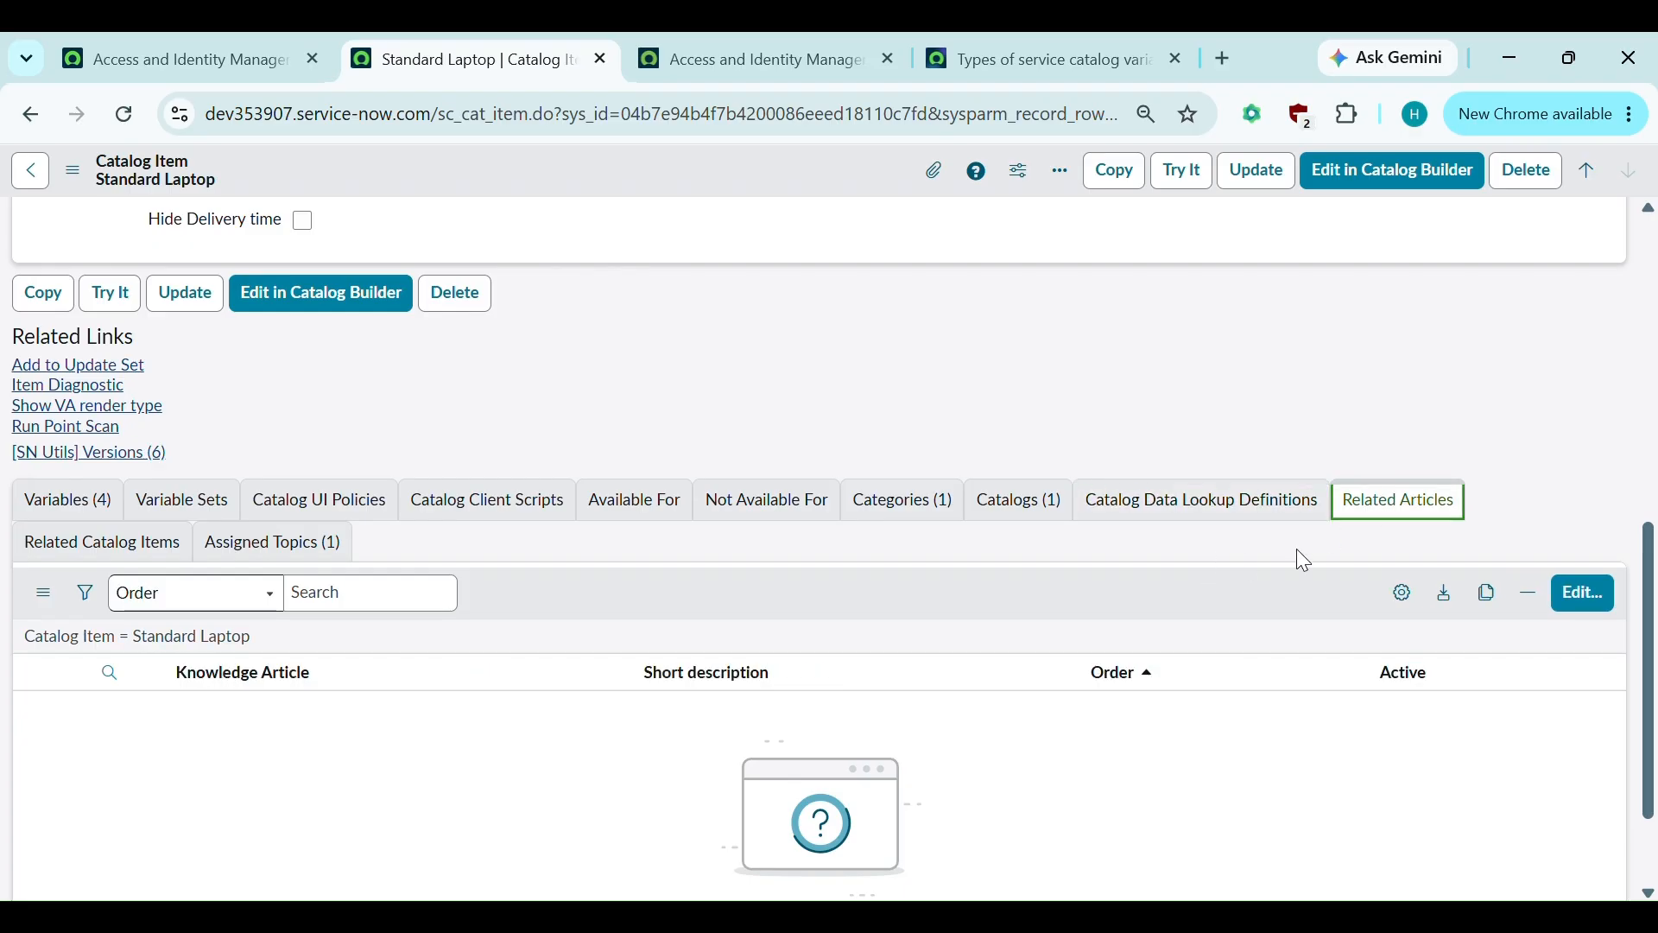
scroll(1452, 544, down, 1)
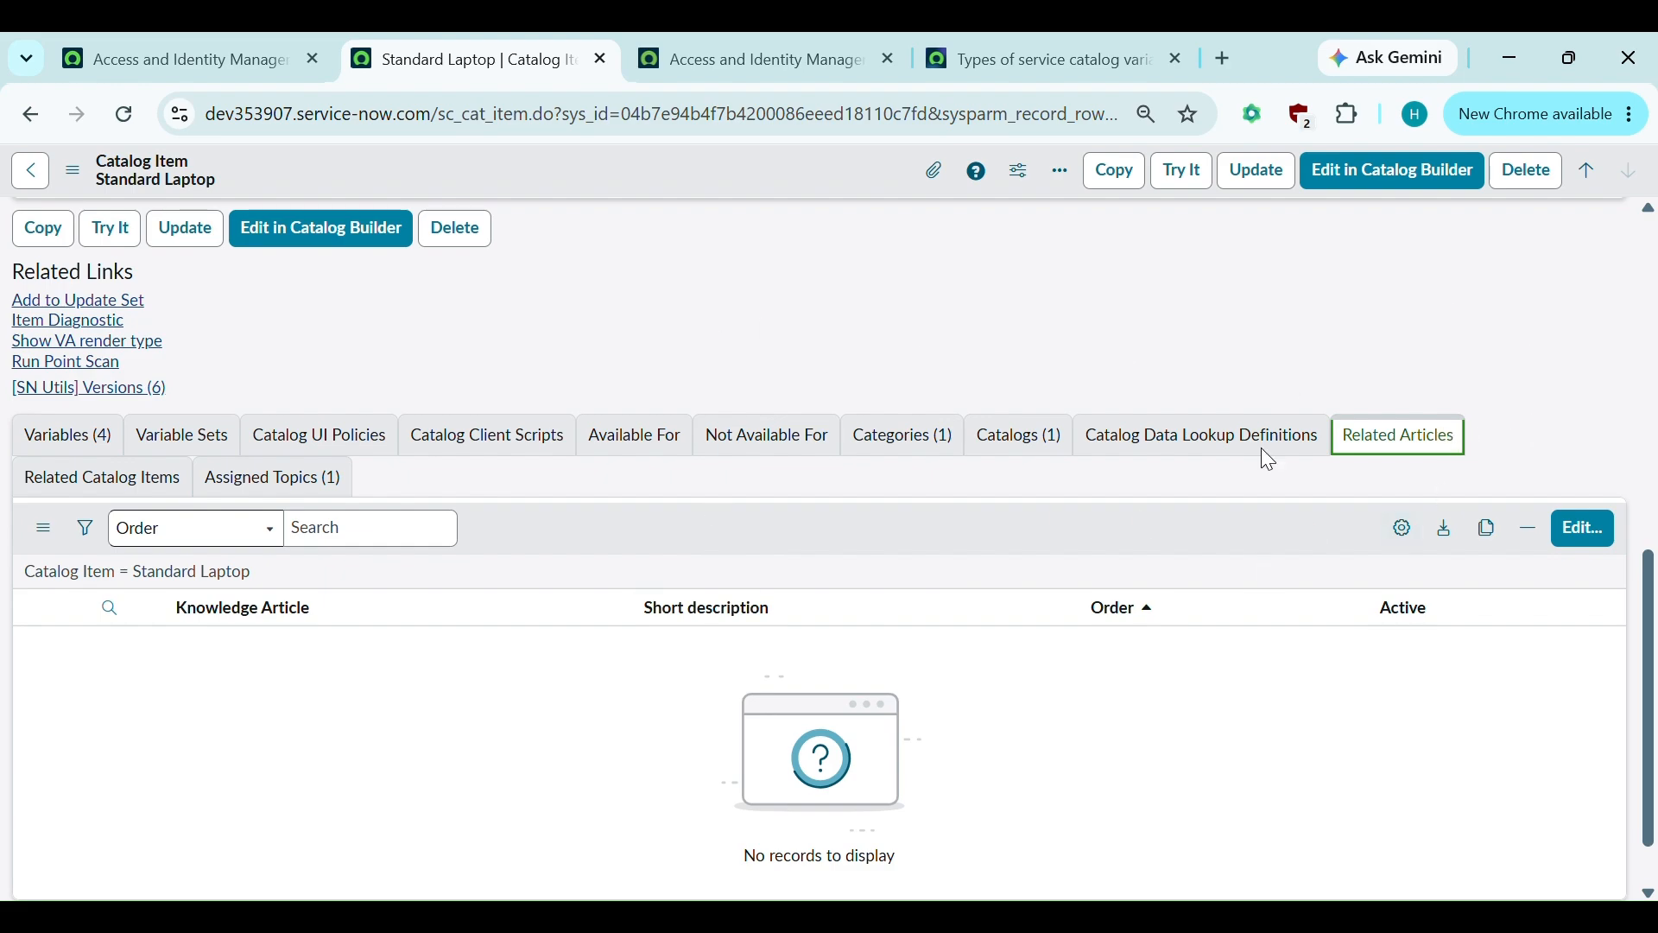
Try adding articles KB0000021, KB0000022, KB0000024 and KB0000025 to the item's Related Articles, and leave without saving.
click(1584, 528)
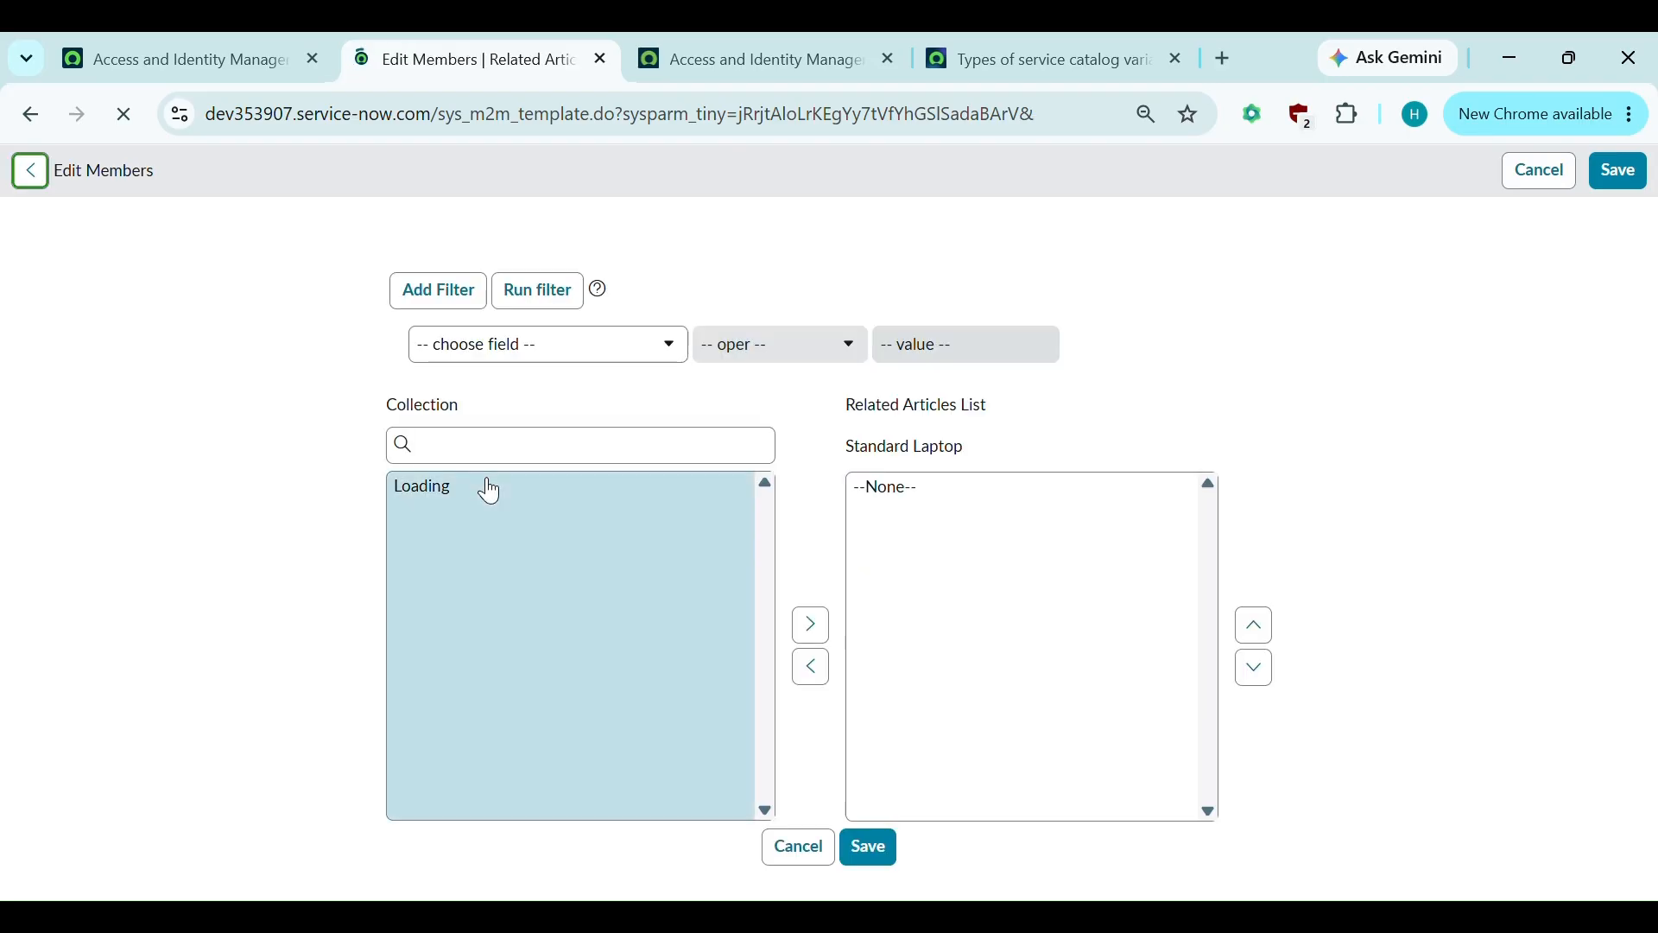
scroll(506, 612, down, 1)
scroll(507, 623, down, 8)
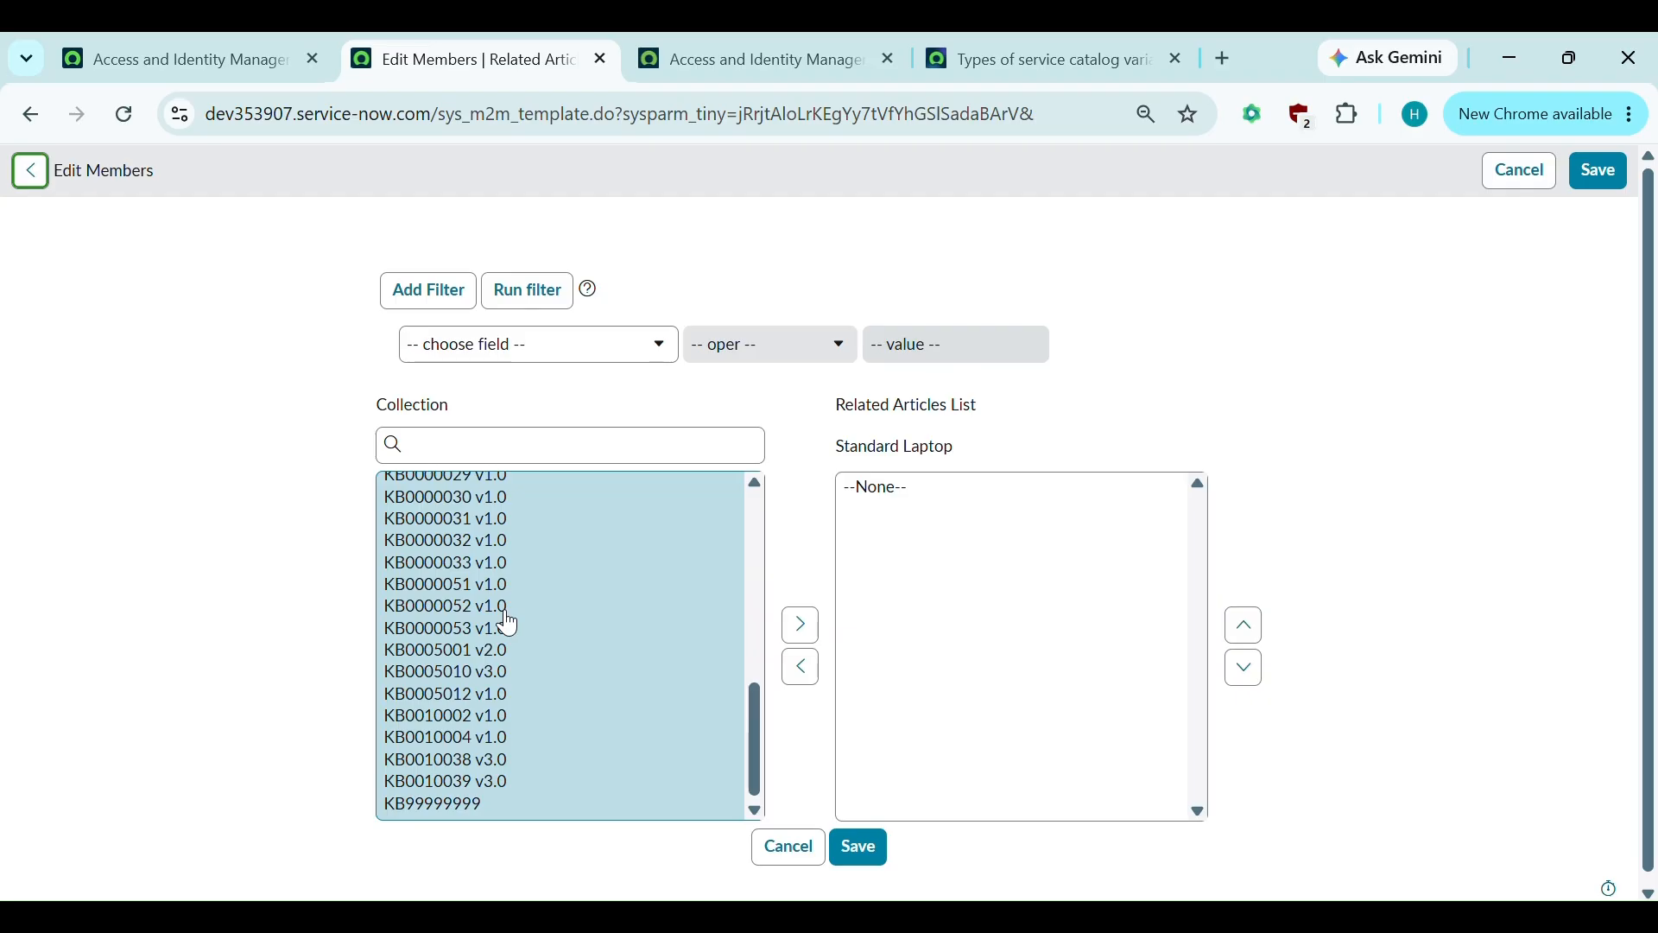
scroll(506, 620, up, 4)
click(473, 582)
shift+click(475, 643)
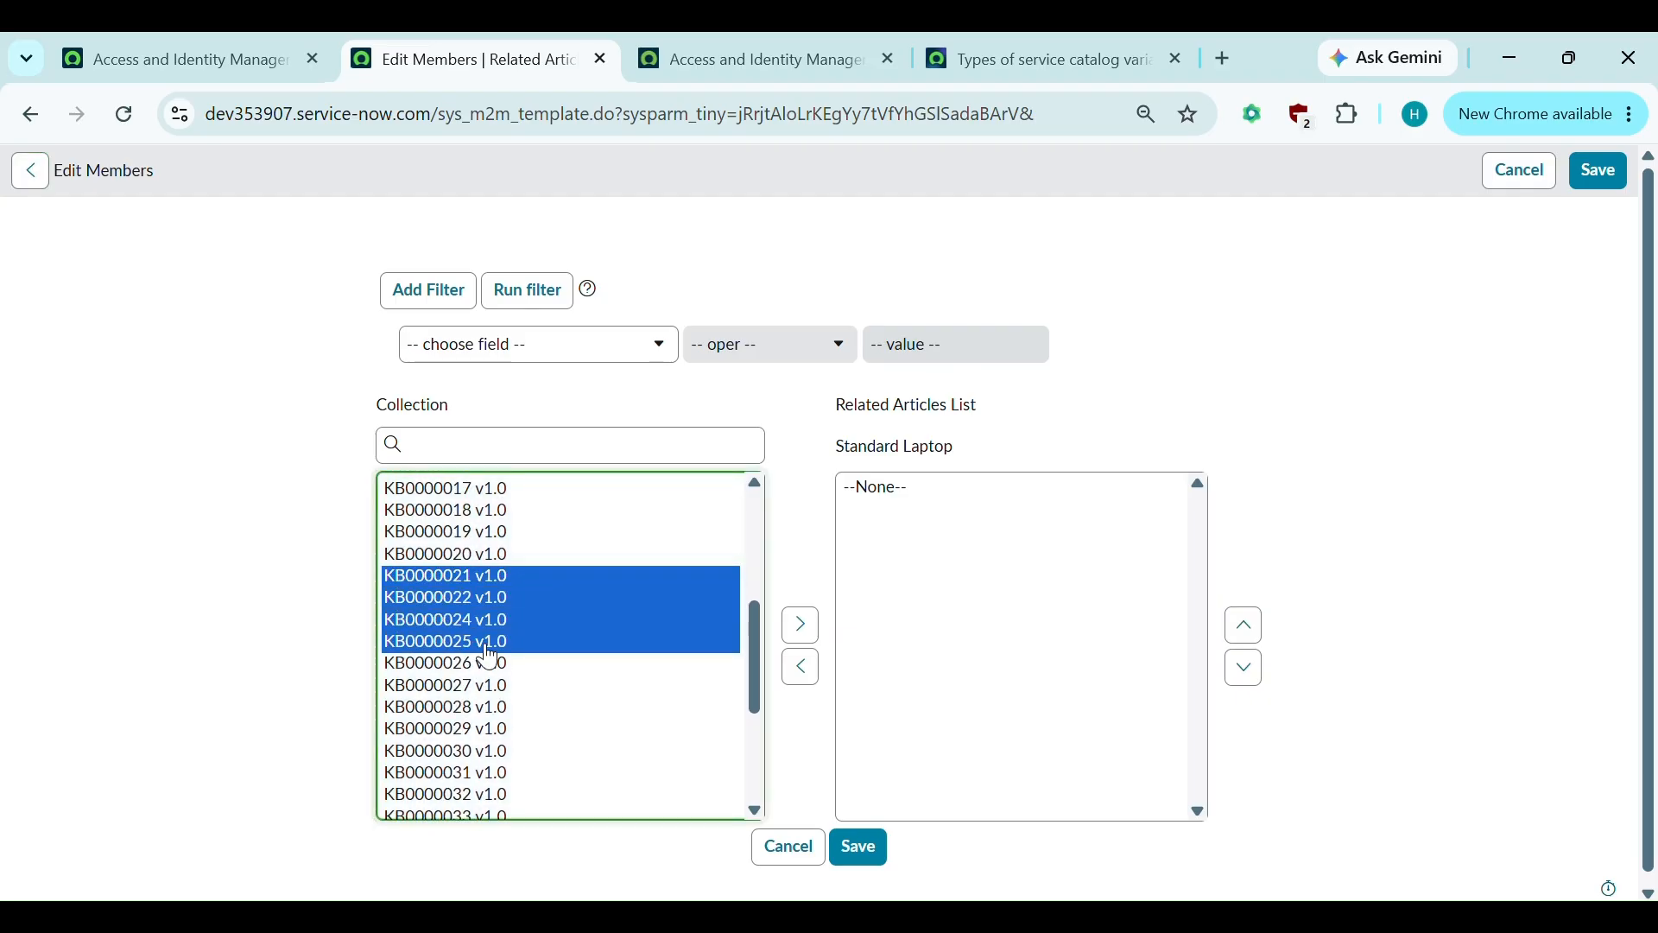
click(794, 630)
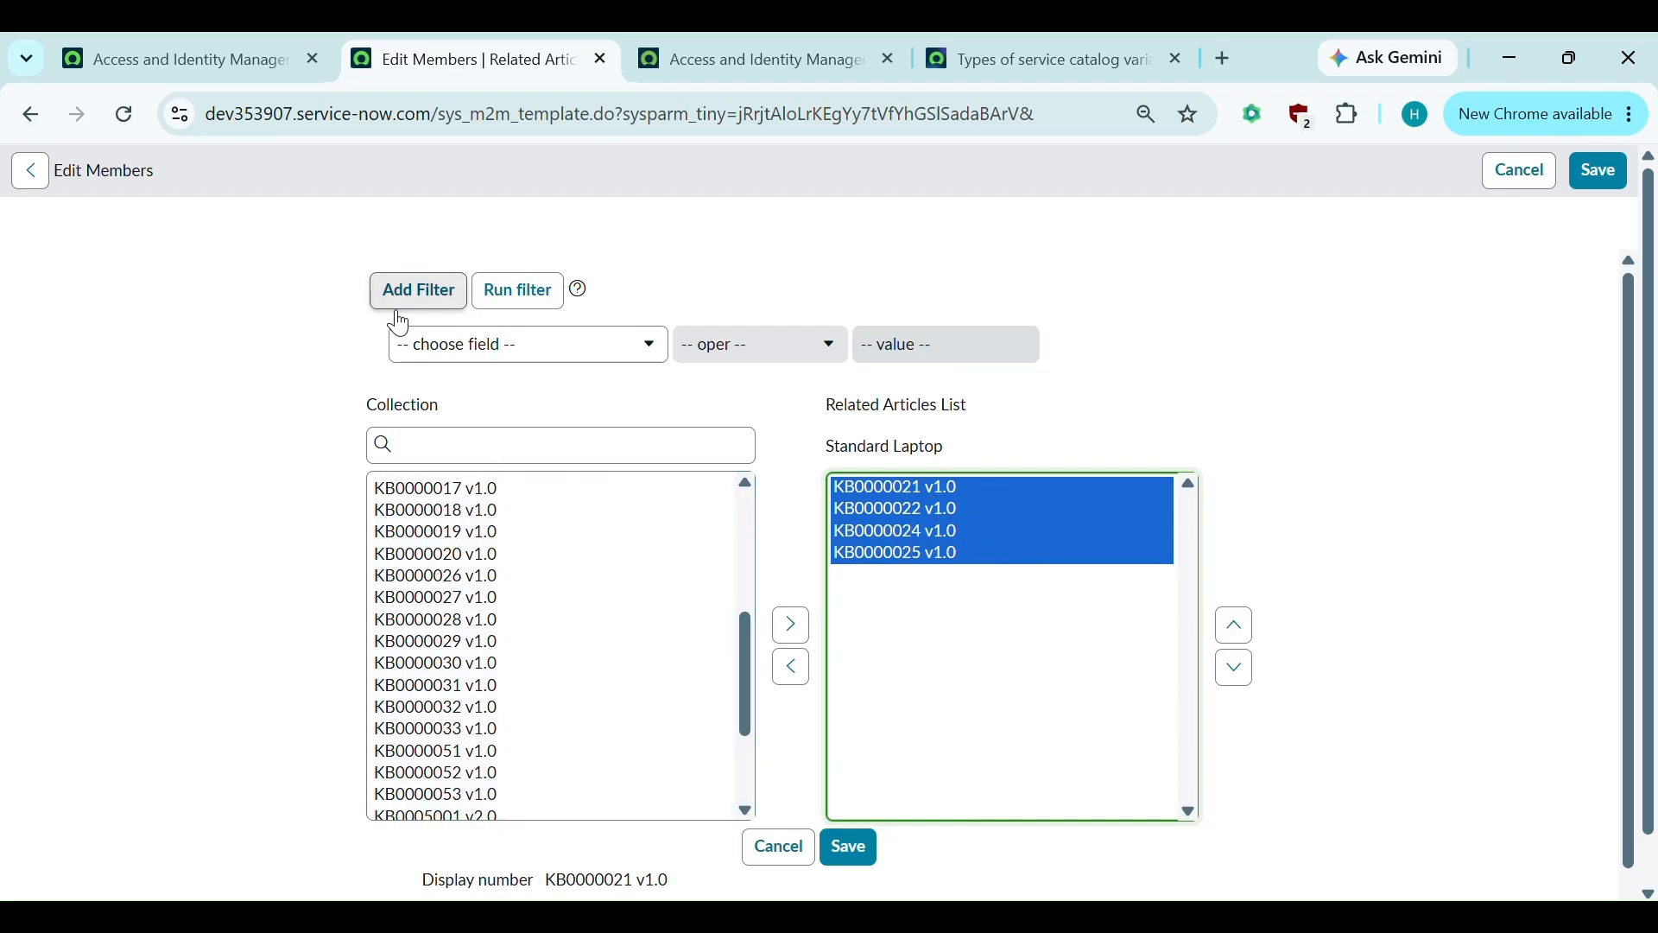
click(33, 176)
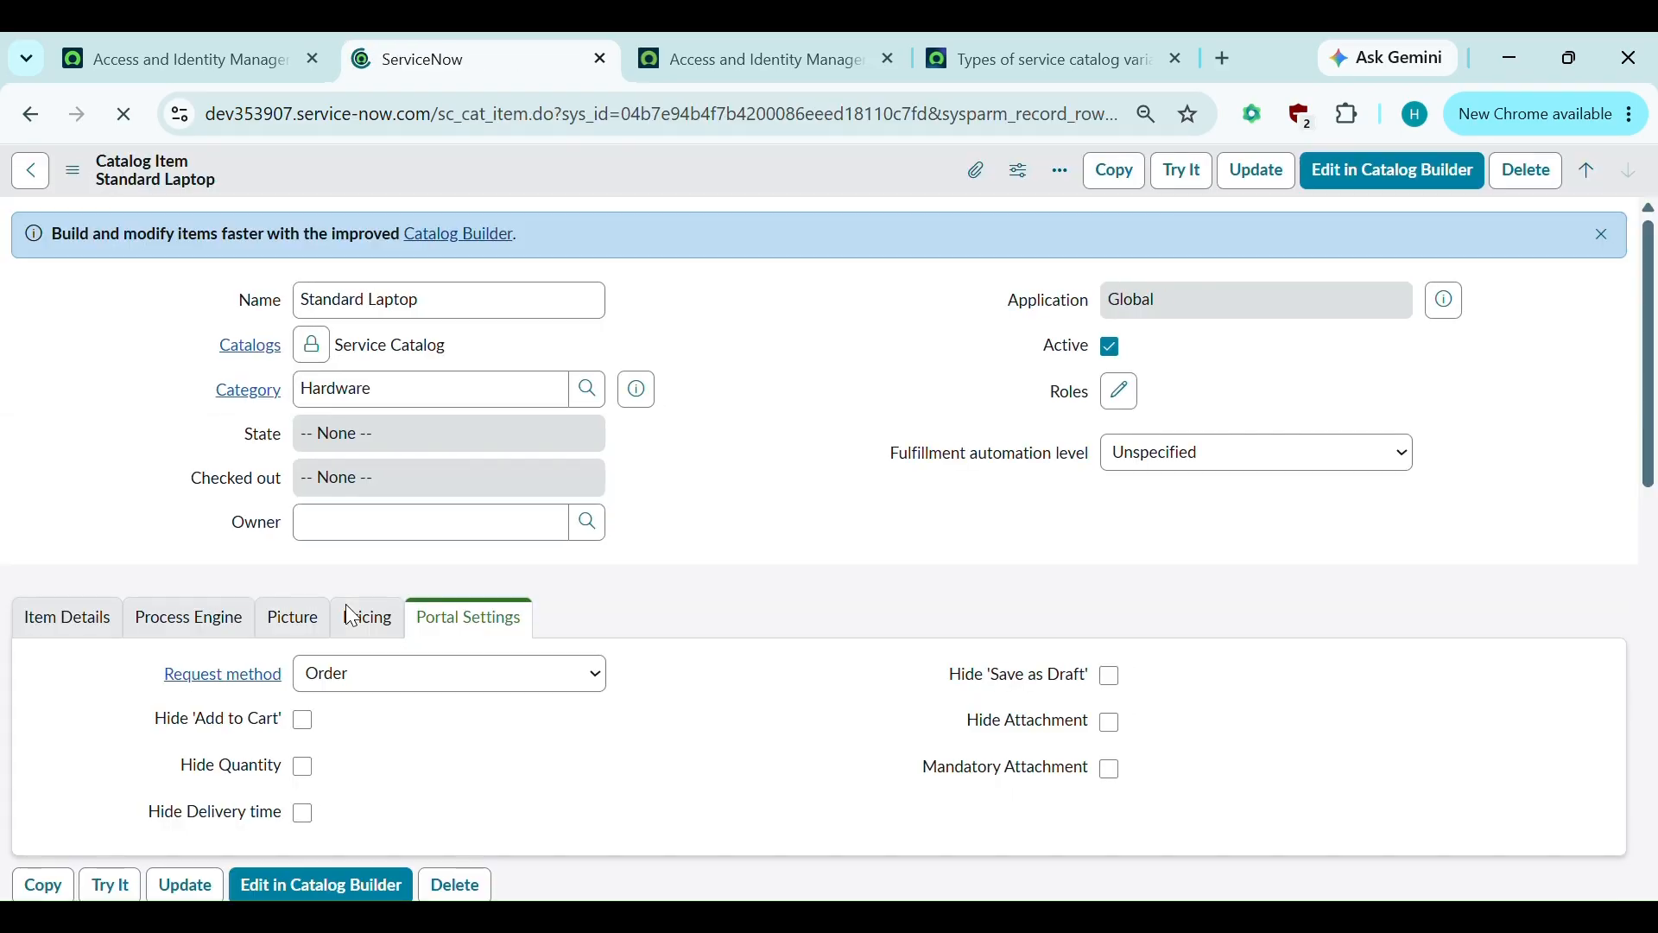
Show the Related Catalog Items list of the Standard Laptop item.
scroll(352, 615, down, 1)
scroll(350, 611, down, 4)
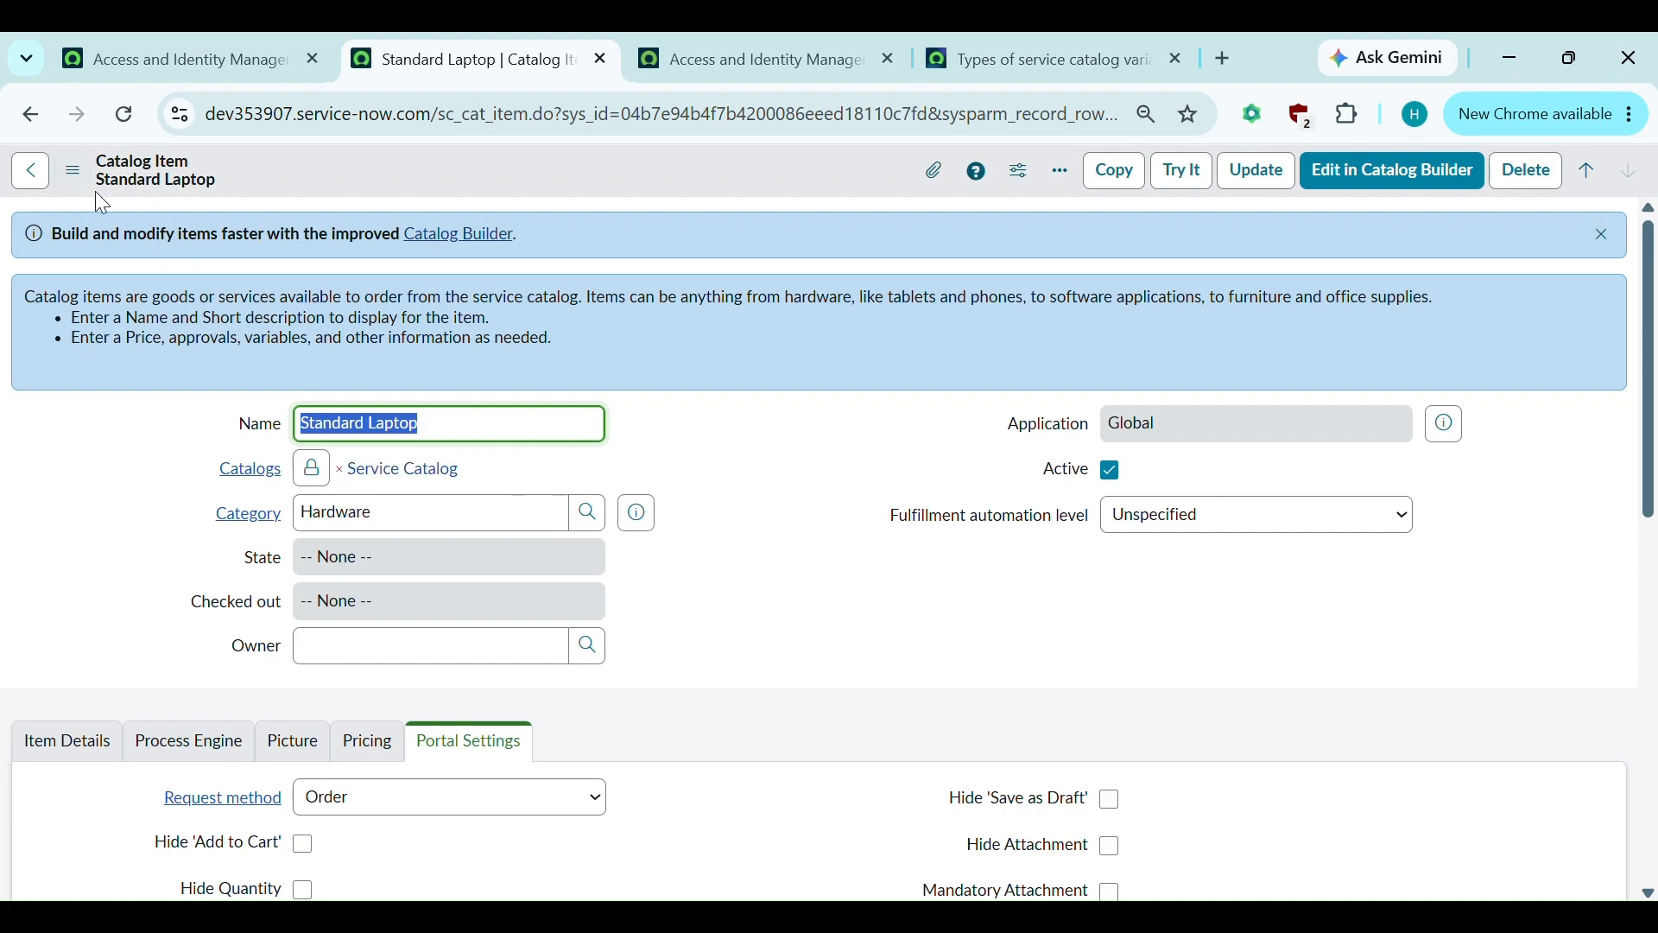
scroll(130, 569, down, 8)
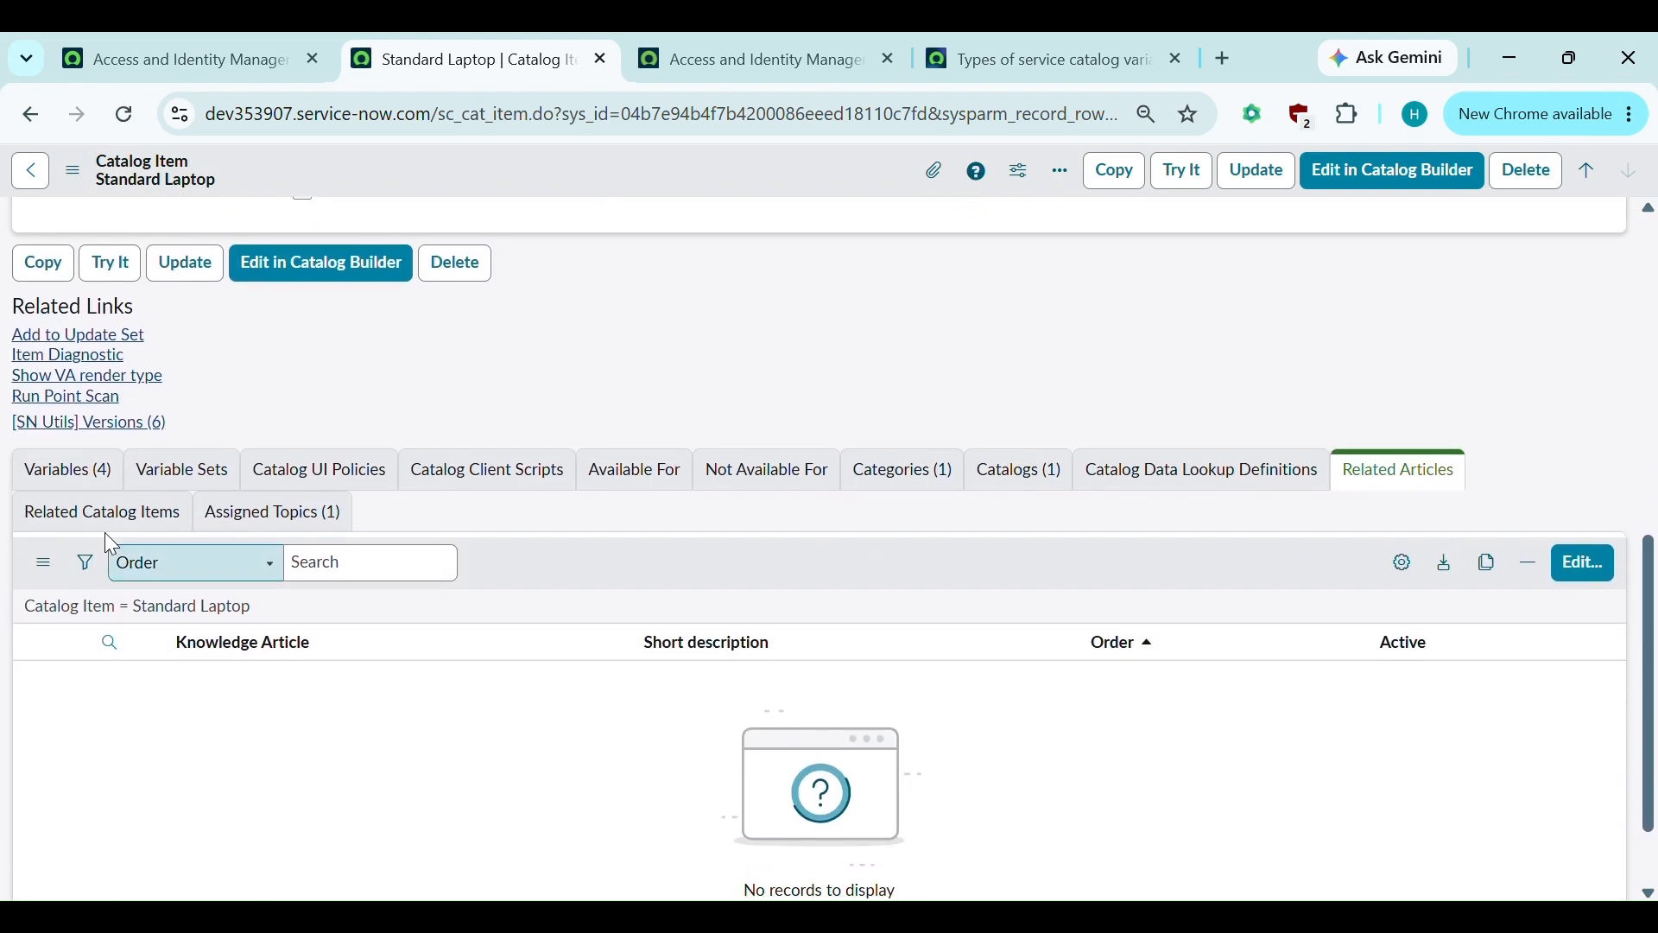
click(86, 521)
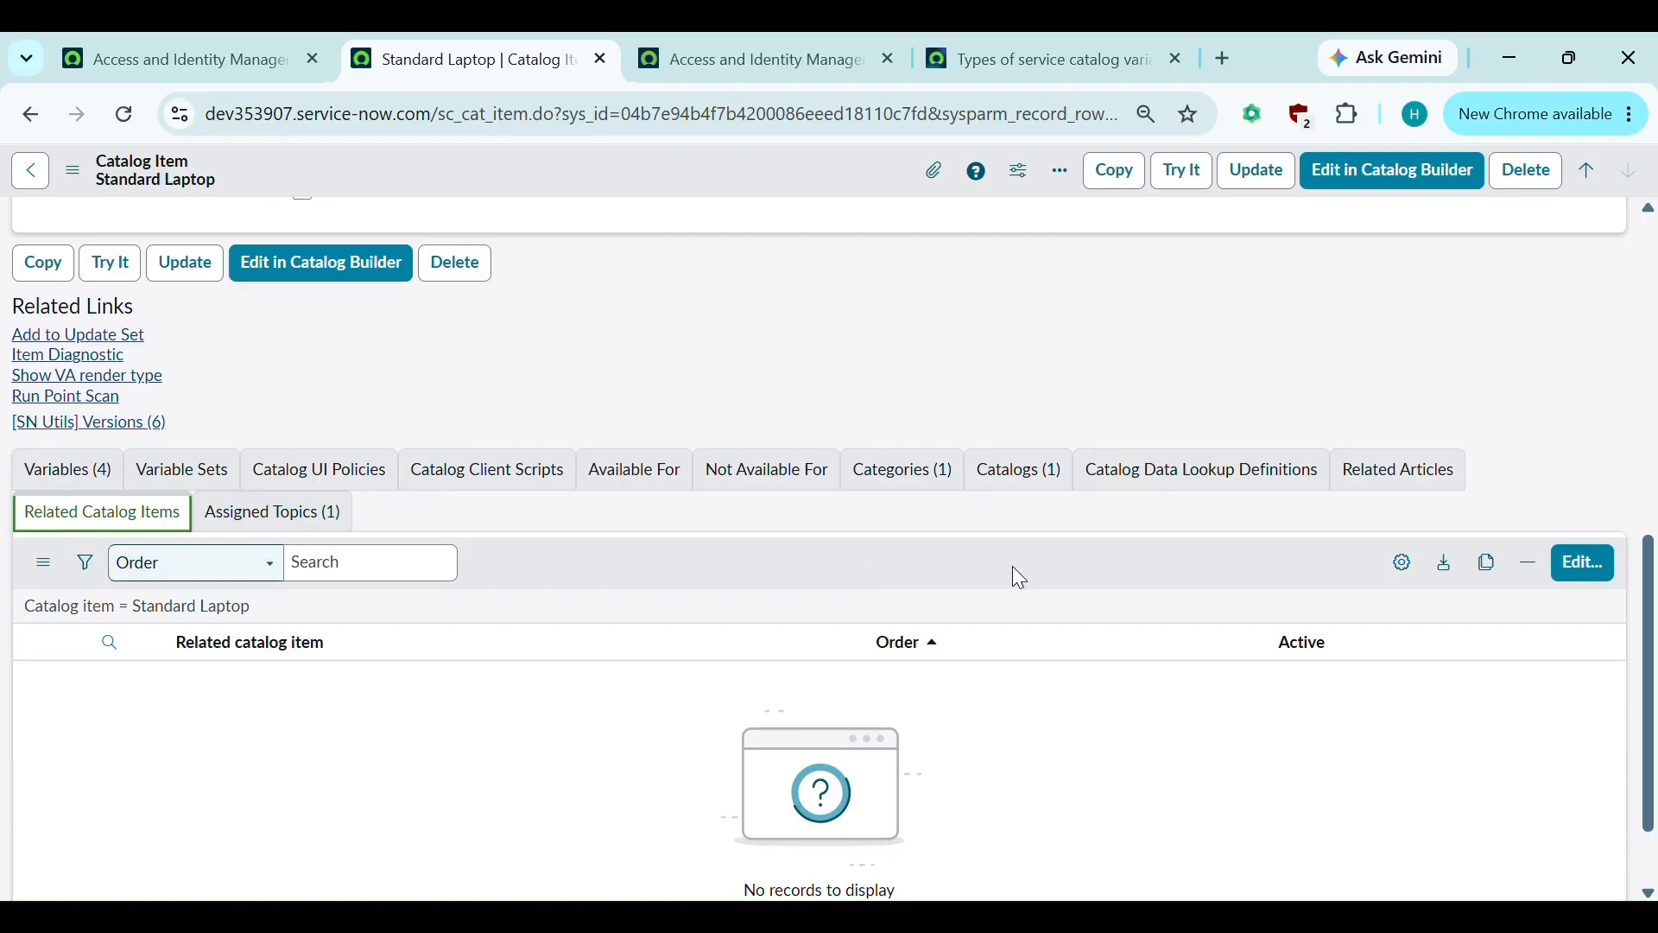
Examine the items offered as related catalog items, including Access and Acrobat, and cancel without adding any.
click(1584, 580)
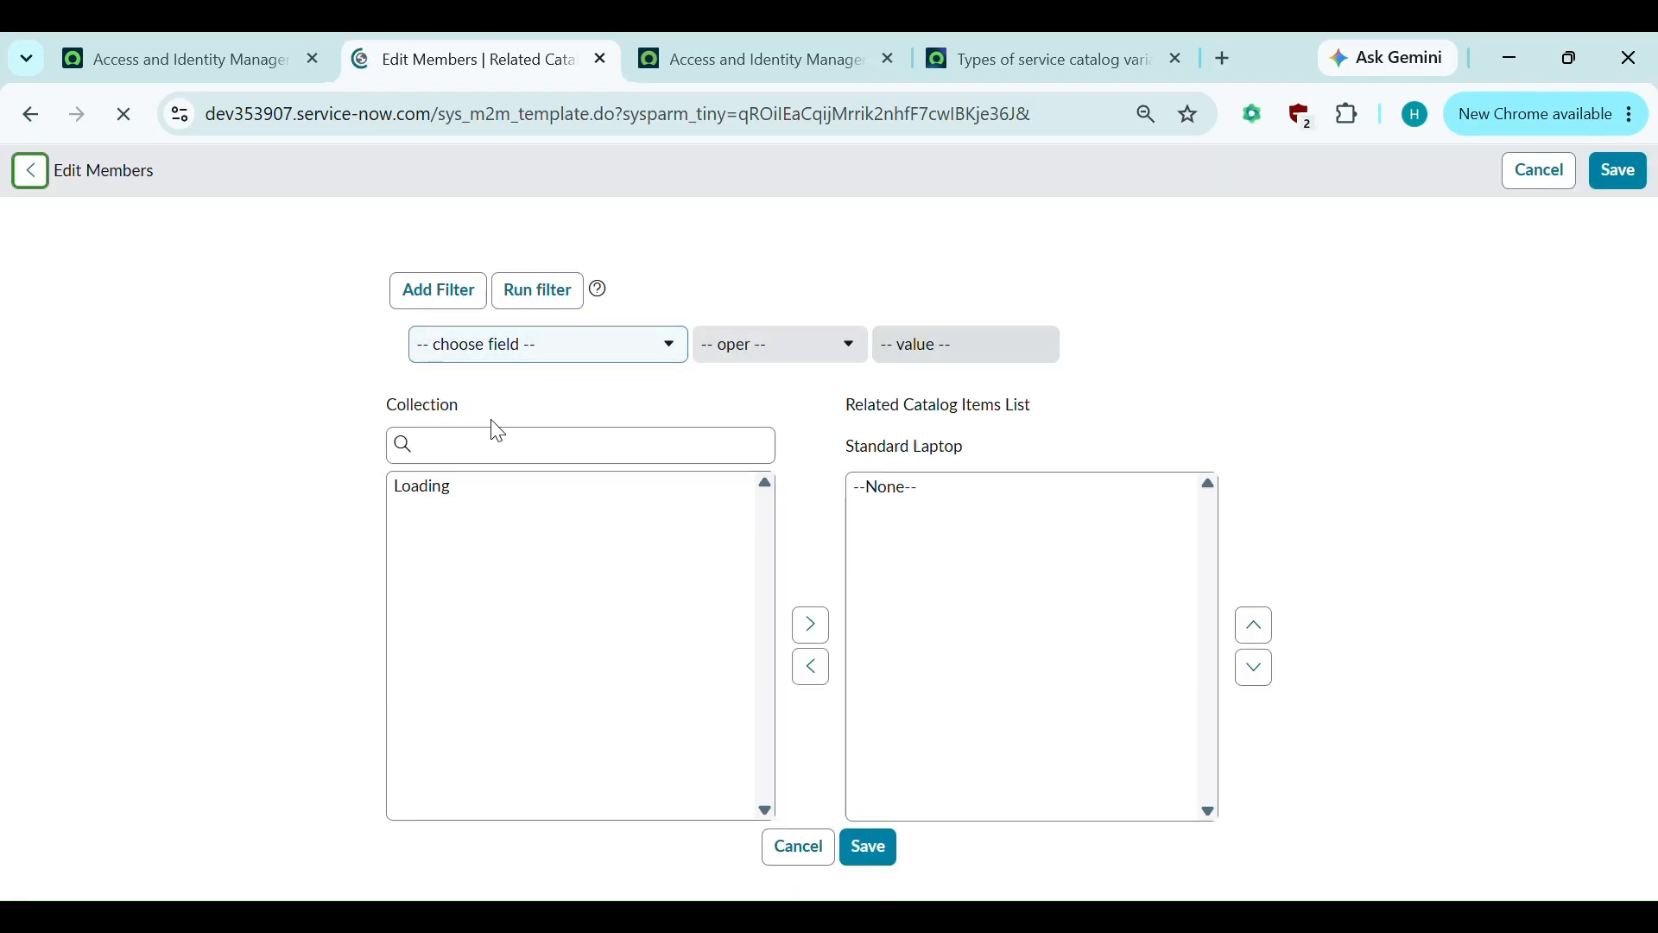
click(484, 442)
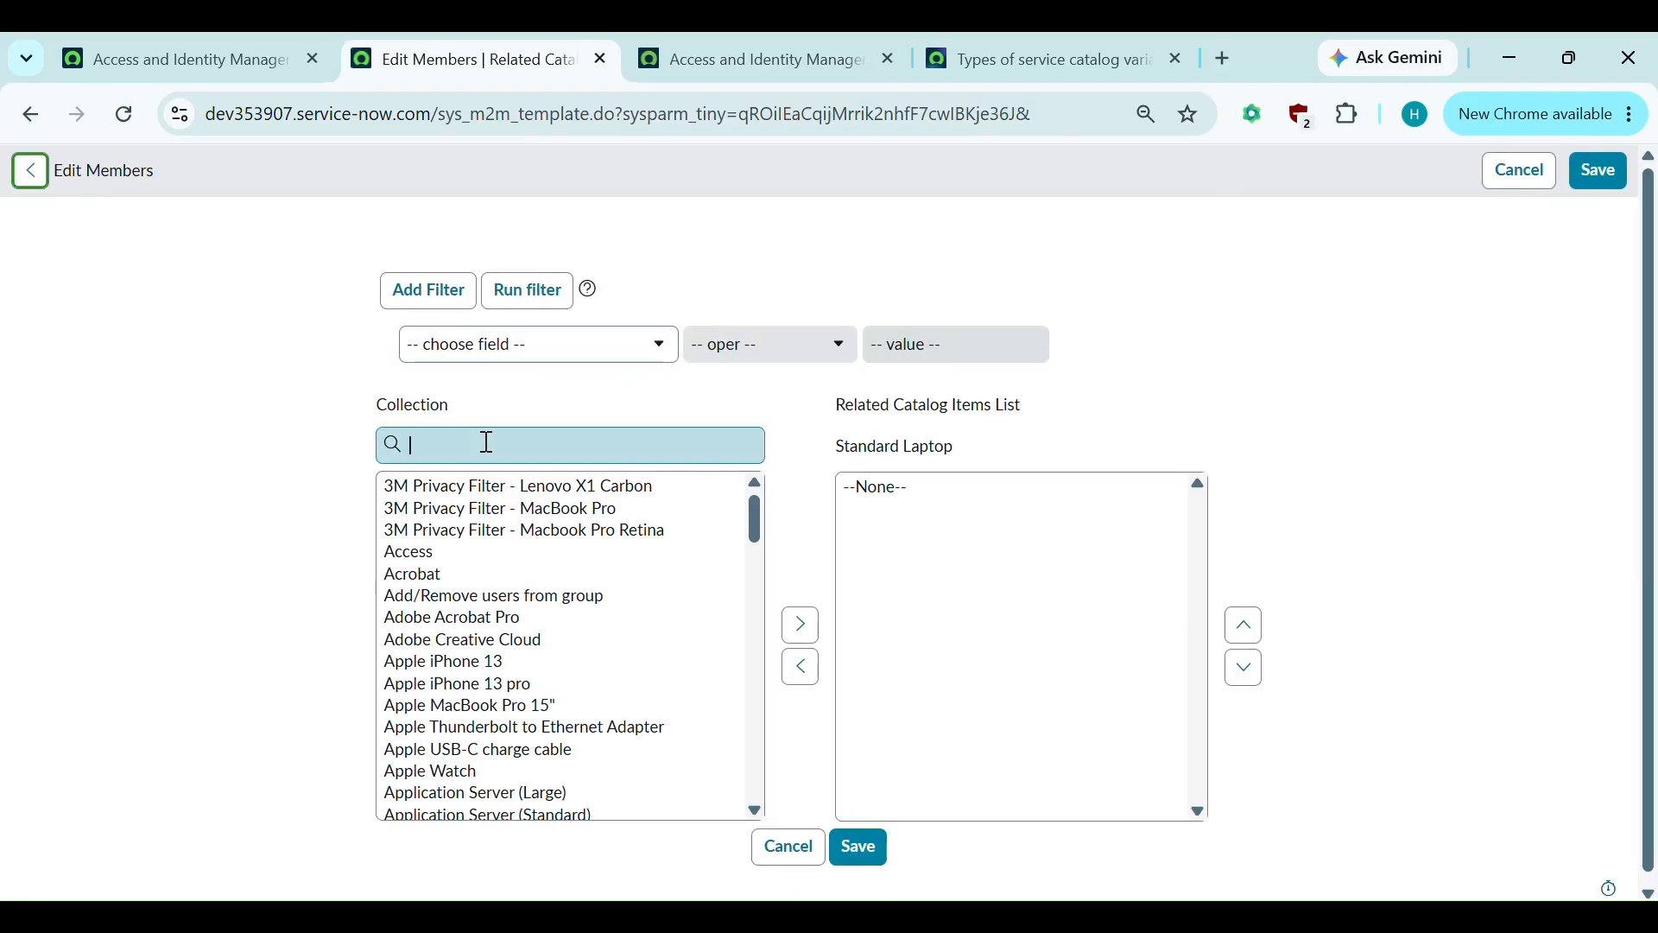
click(432, 553)
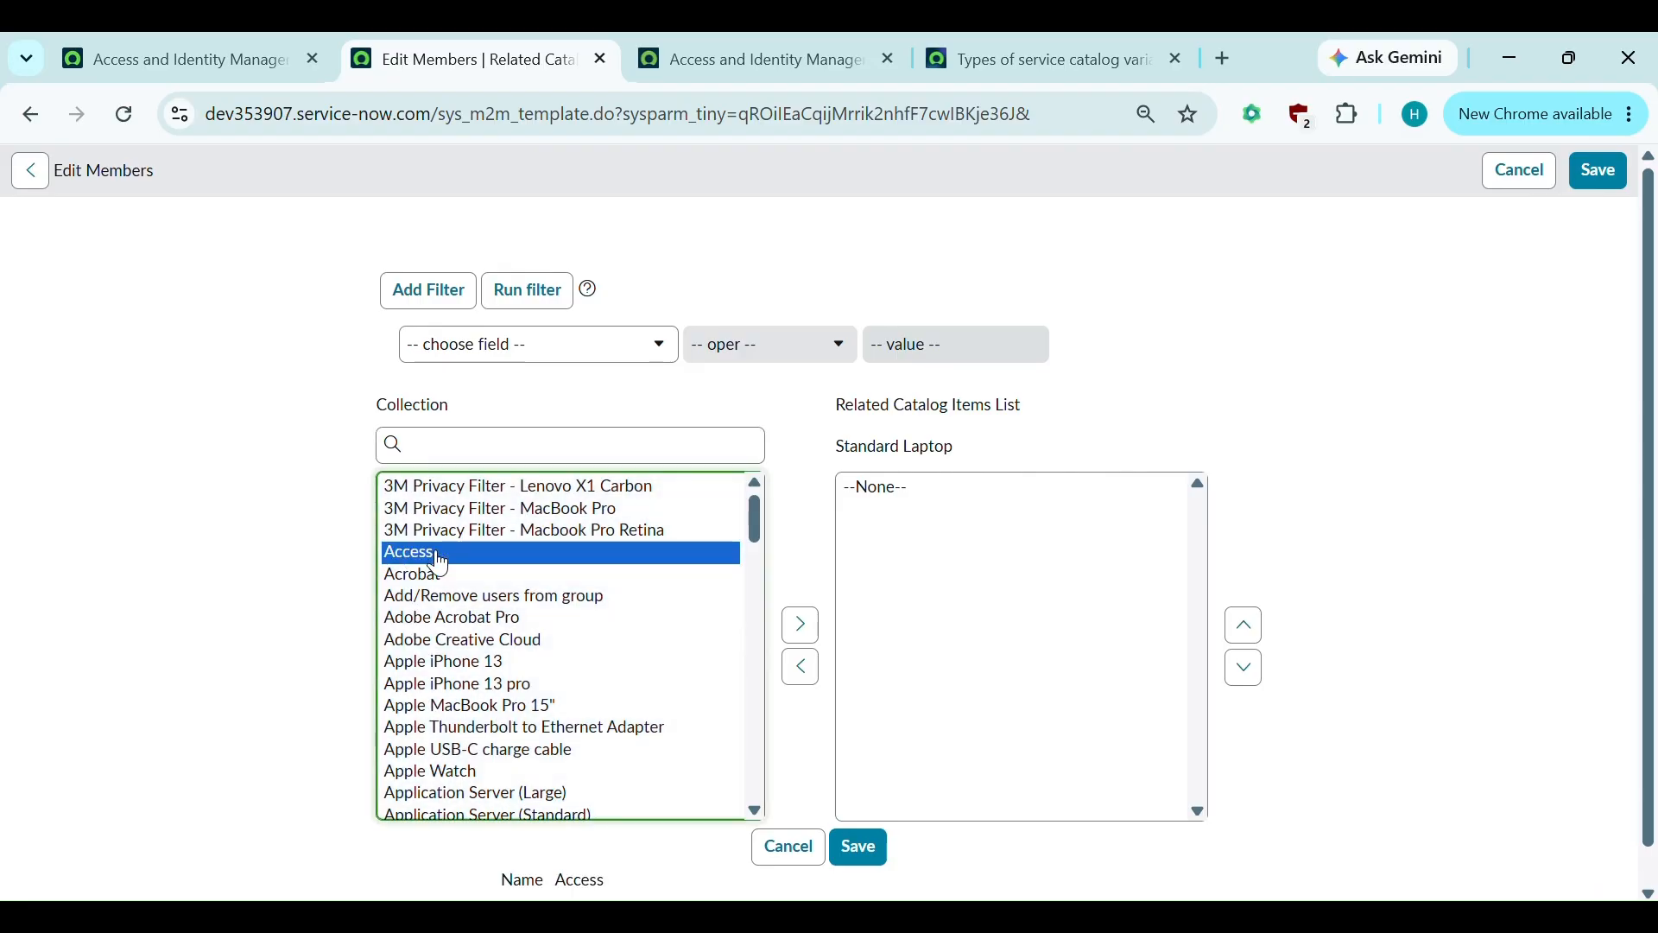
click(440, 578)
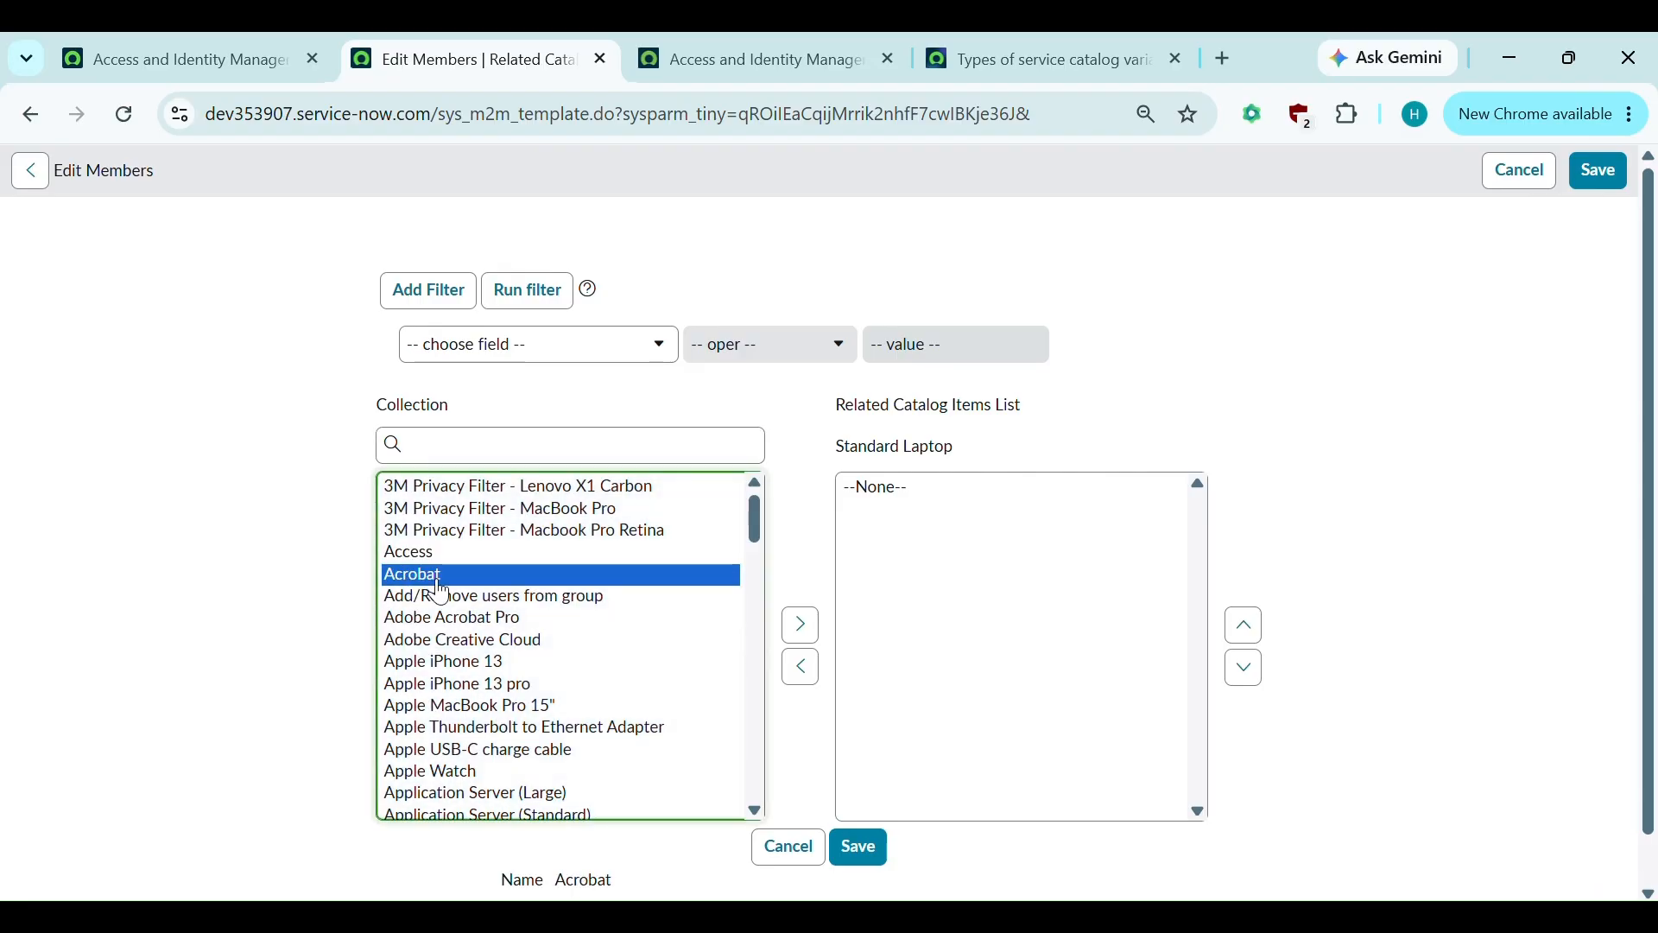
click(801, 864)
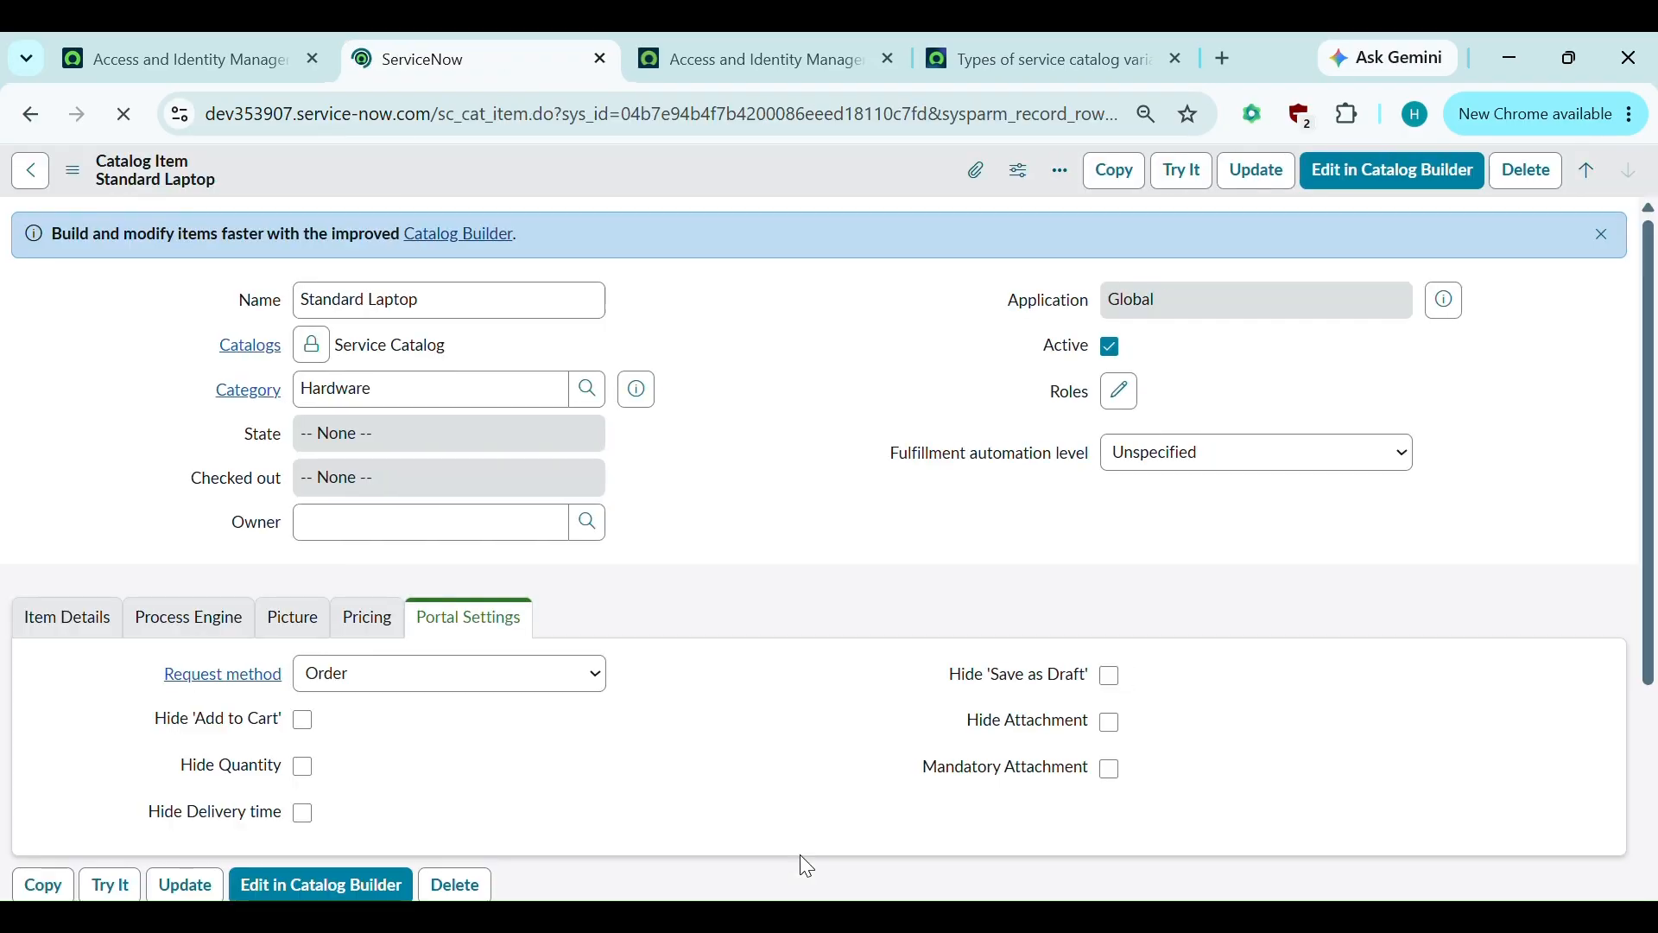
Check the Assigned Topics list of the Standard Laptop item.
scroll(806, 869, down, 2)
scroll(807, 866, down, 4)
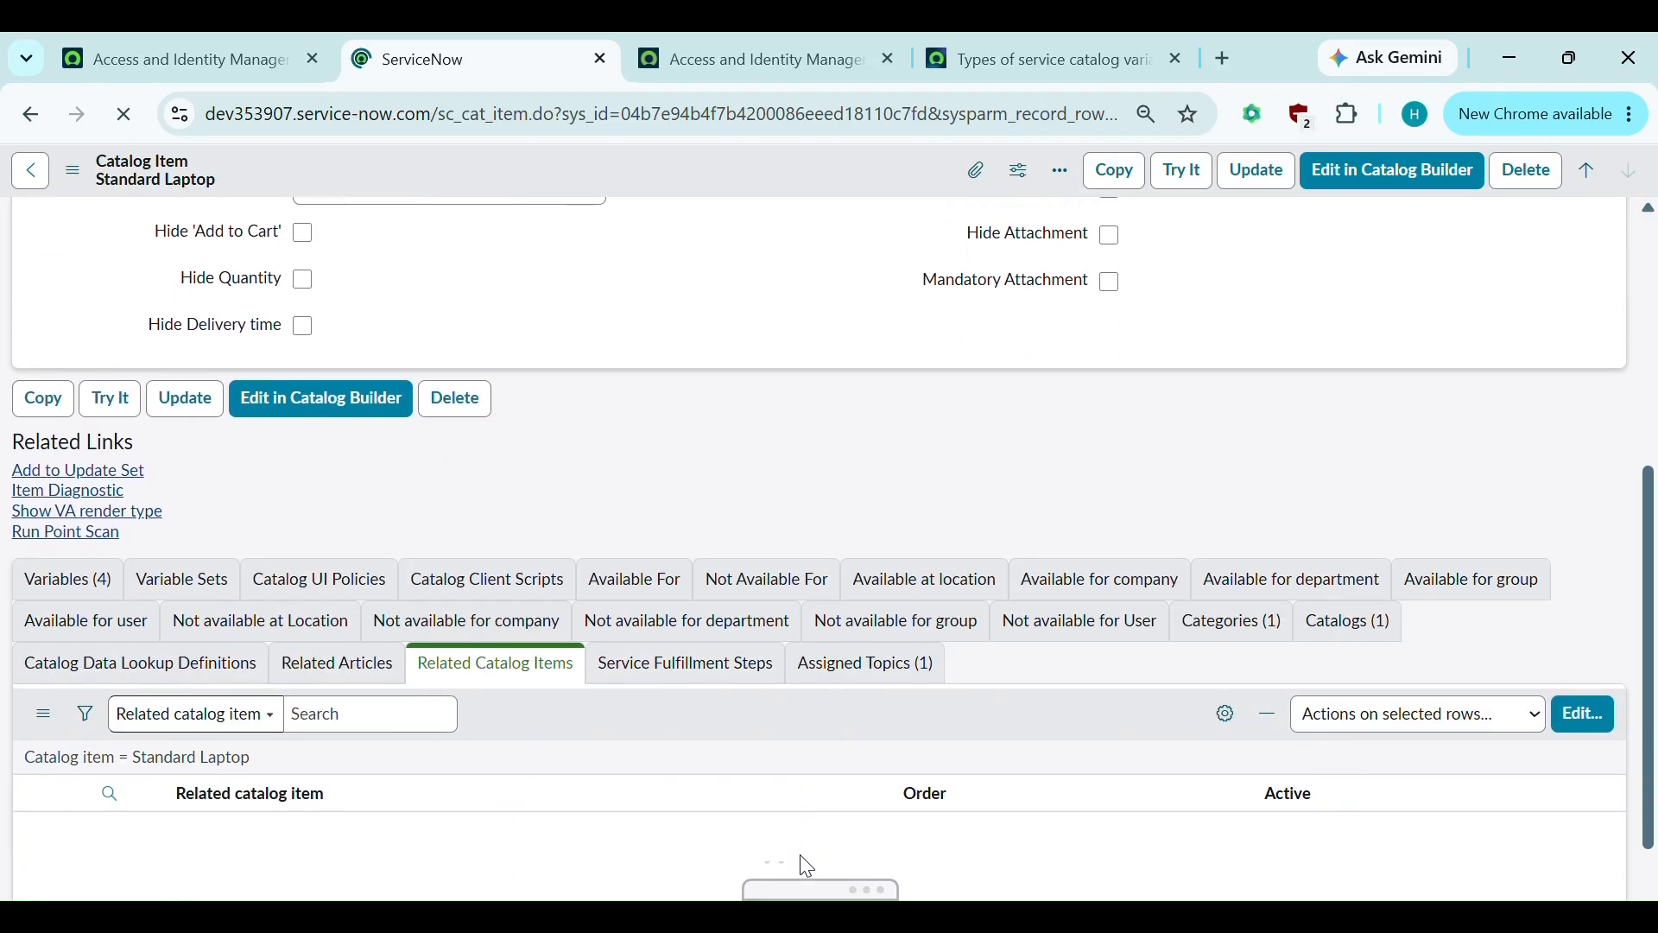
scroll(807, 867, down, 1)
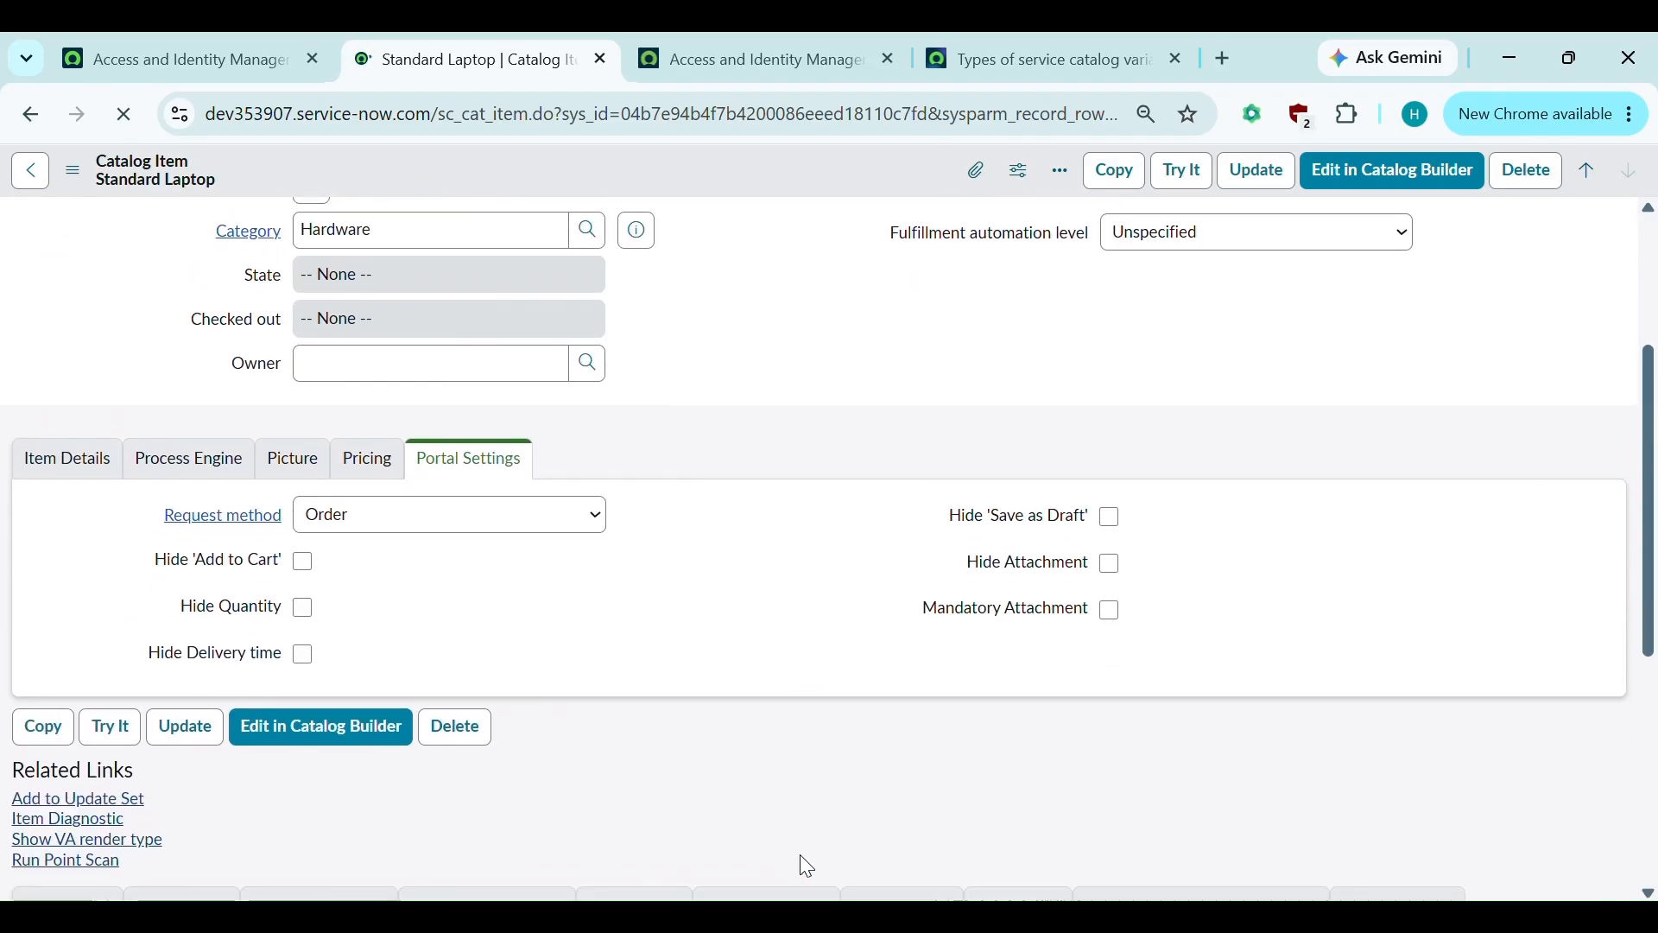
scroll(807, 864, down, 3)
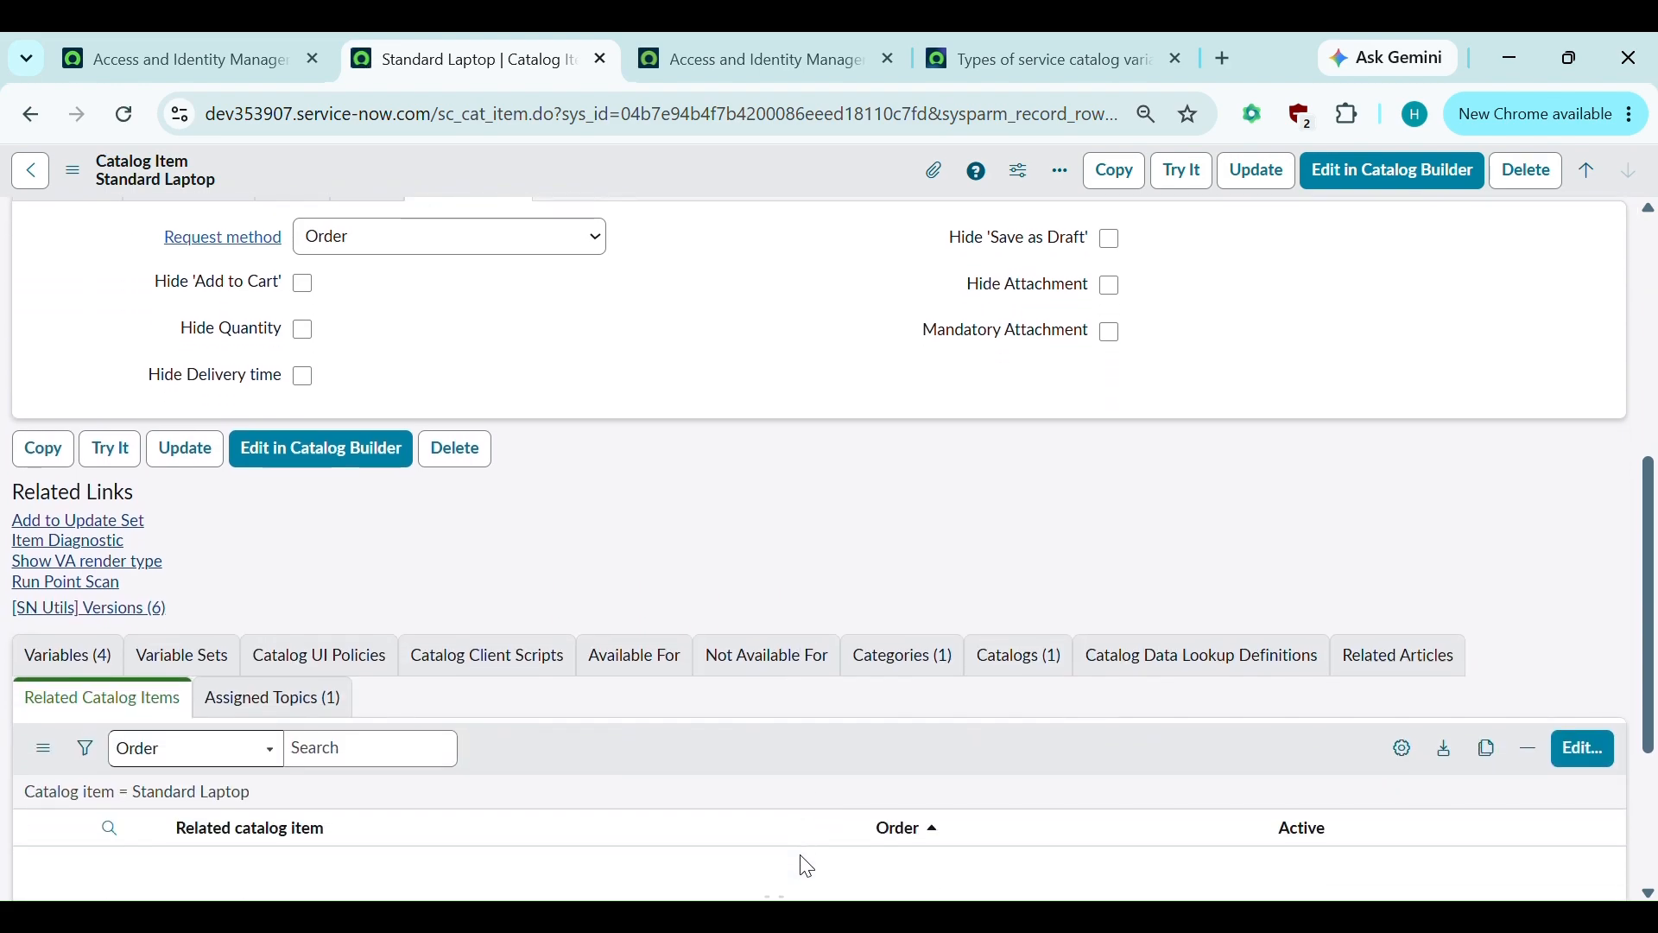
click(281, 702)
scroll(285, 712, down, 1)
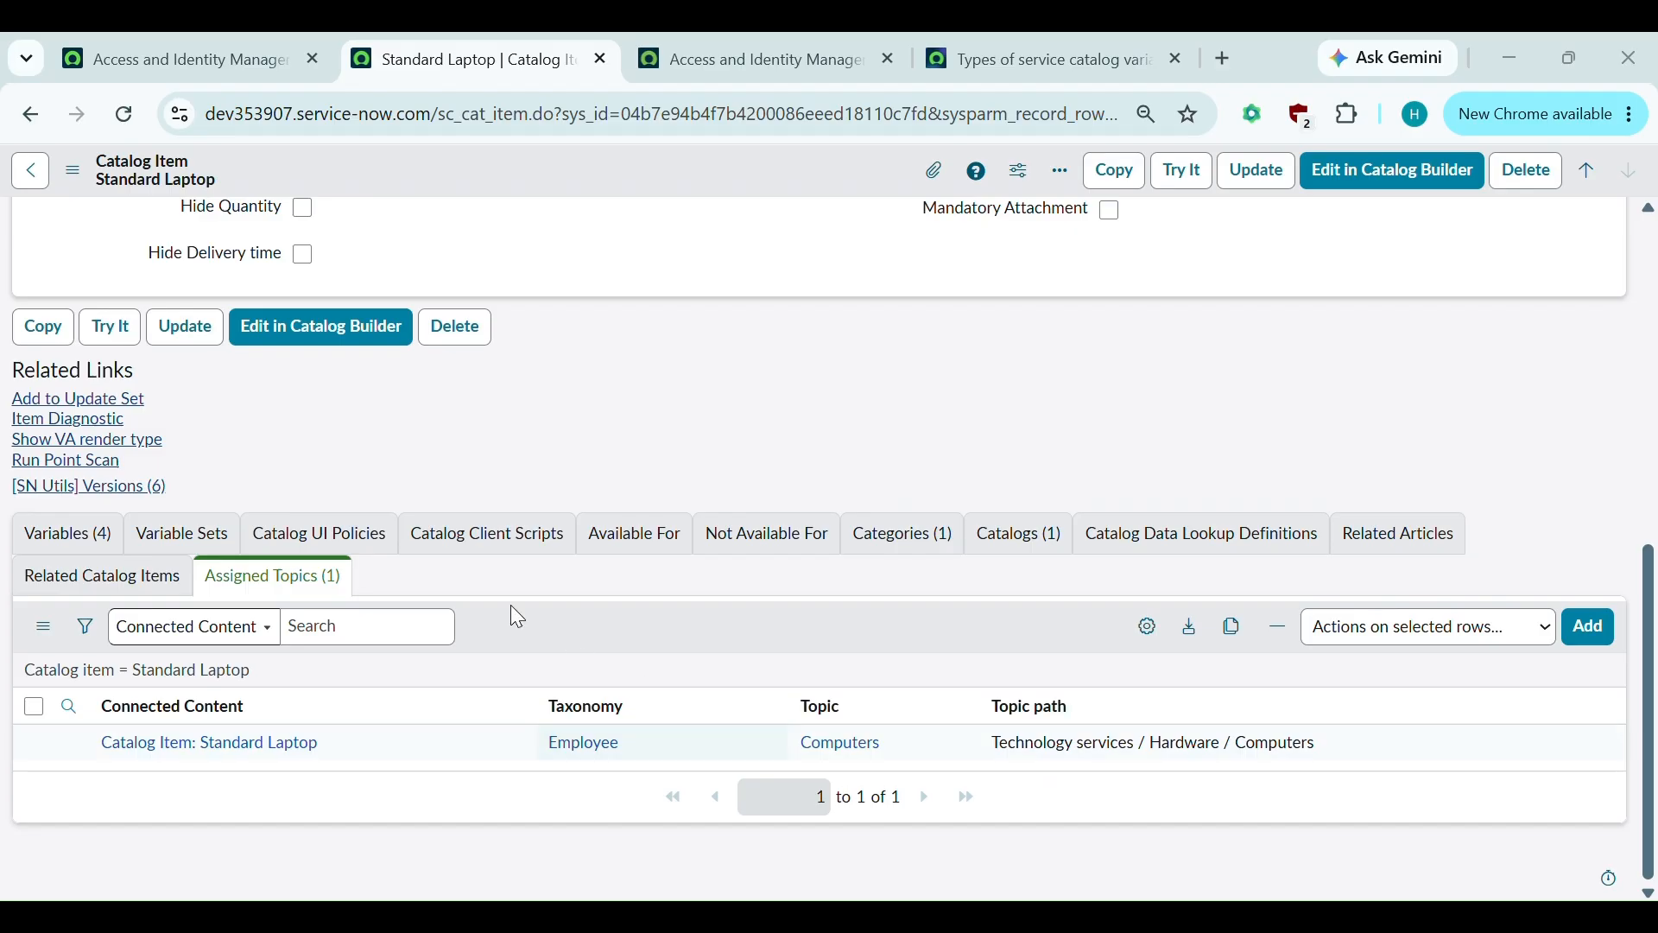
scroll(514, 614, up, 1)
scroll(517, 617, up, 2)
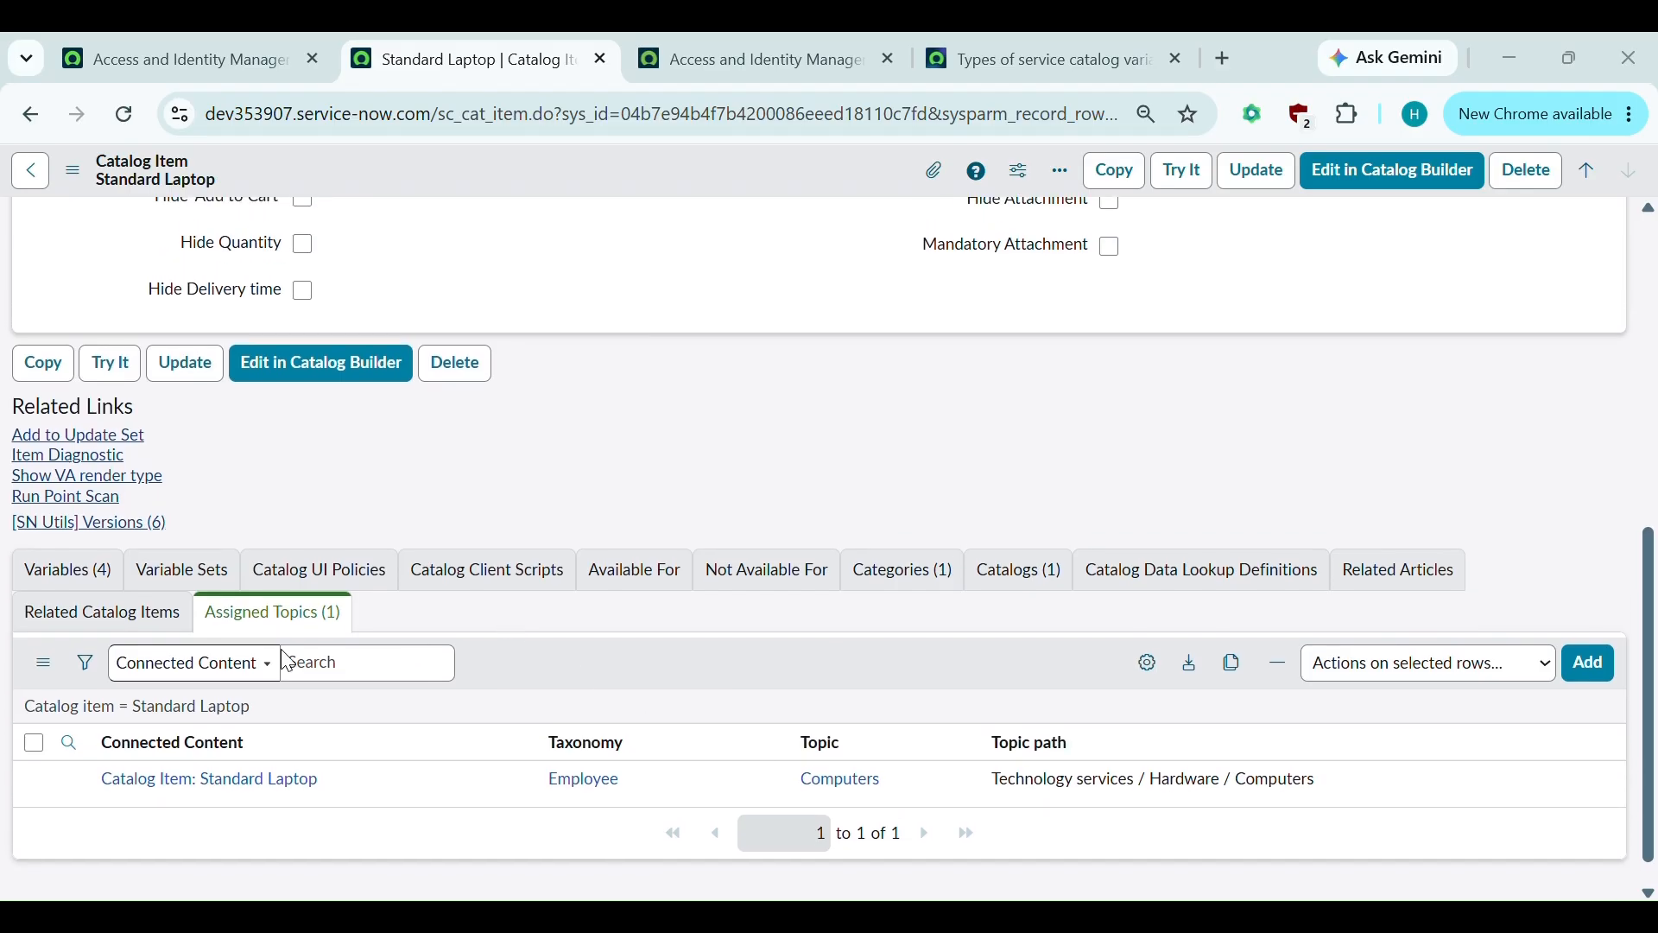
Show the Variables list of the Standard Laptop item and return to the start of its form.
click(74, 577)
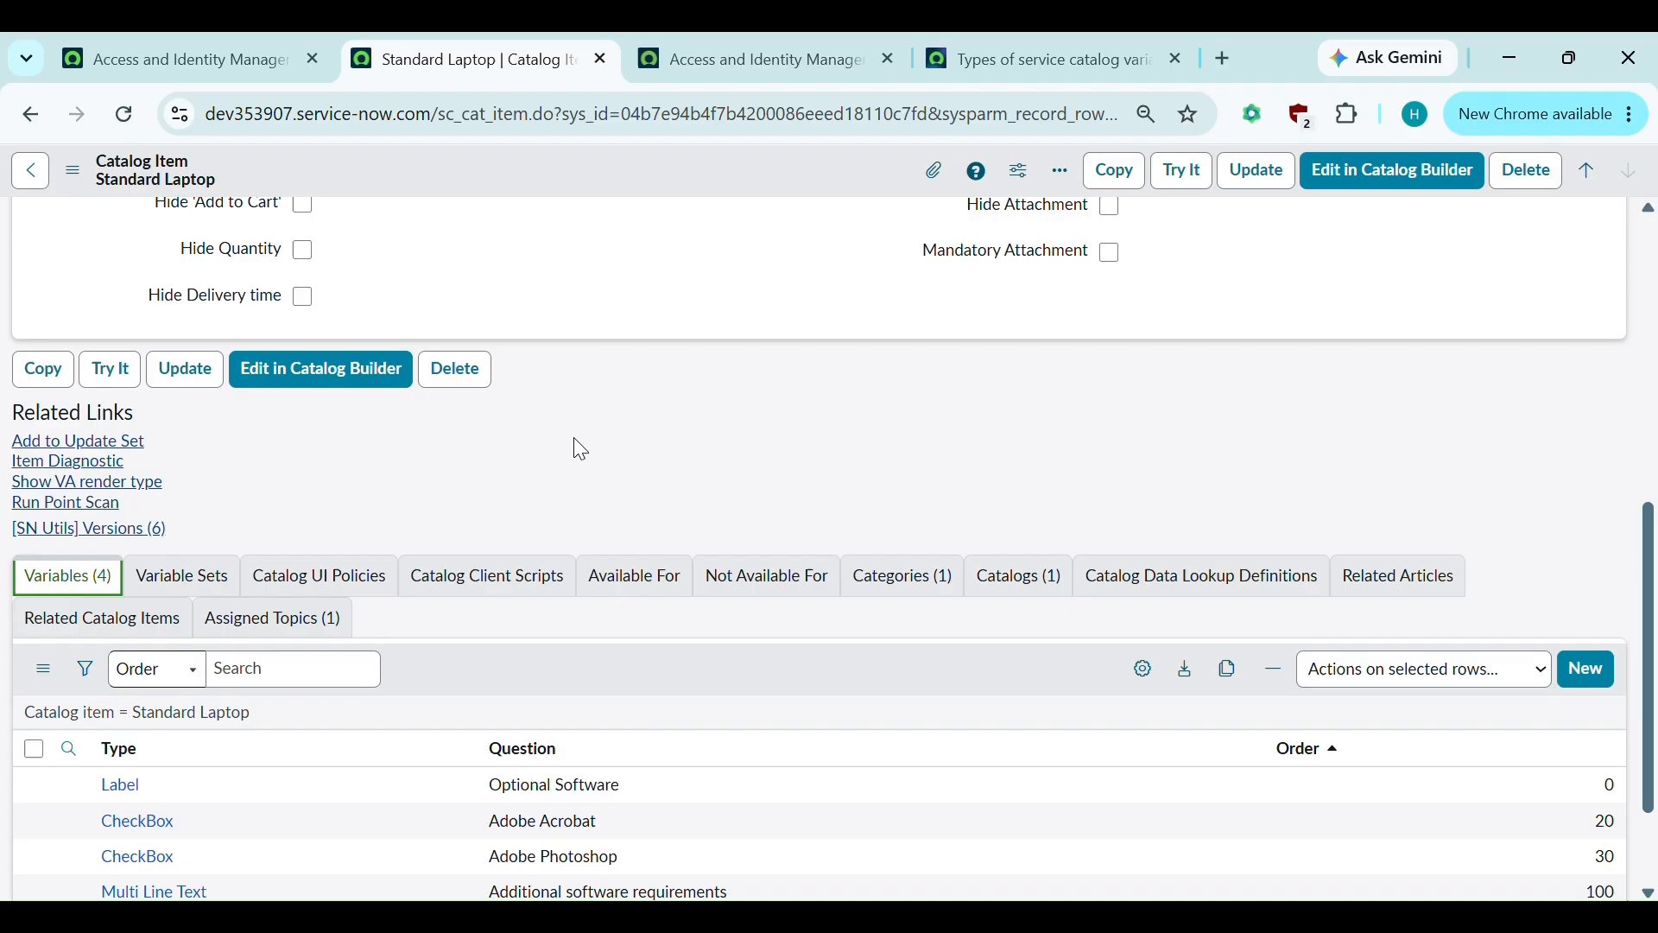
scroll(573, 436, up, 2)
scroll(580, 450, up, 6)
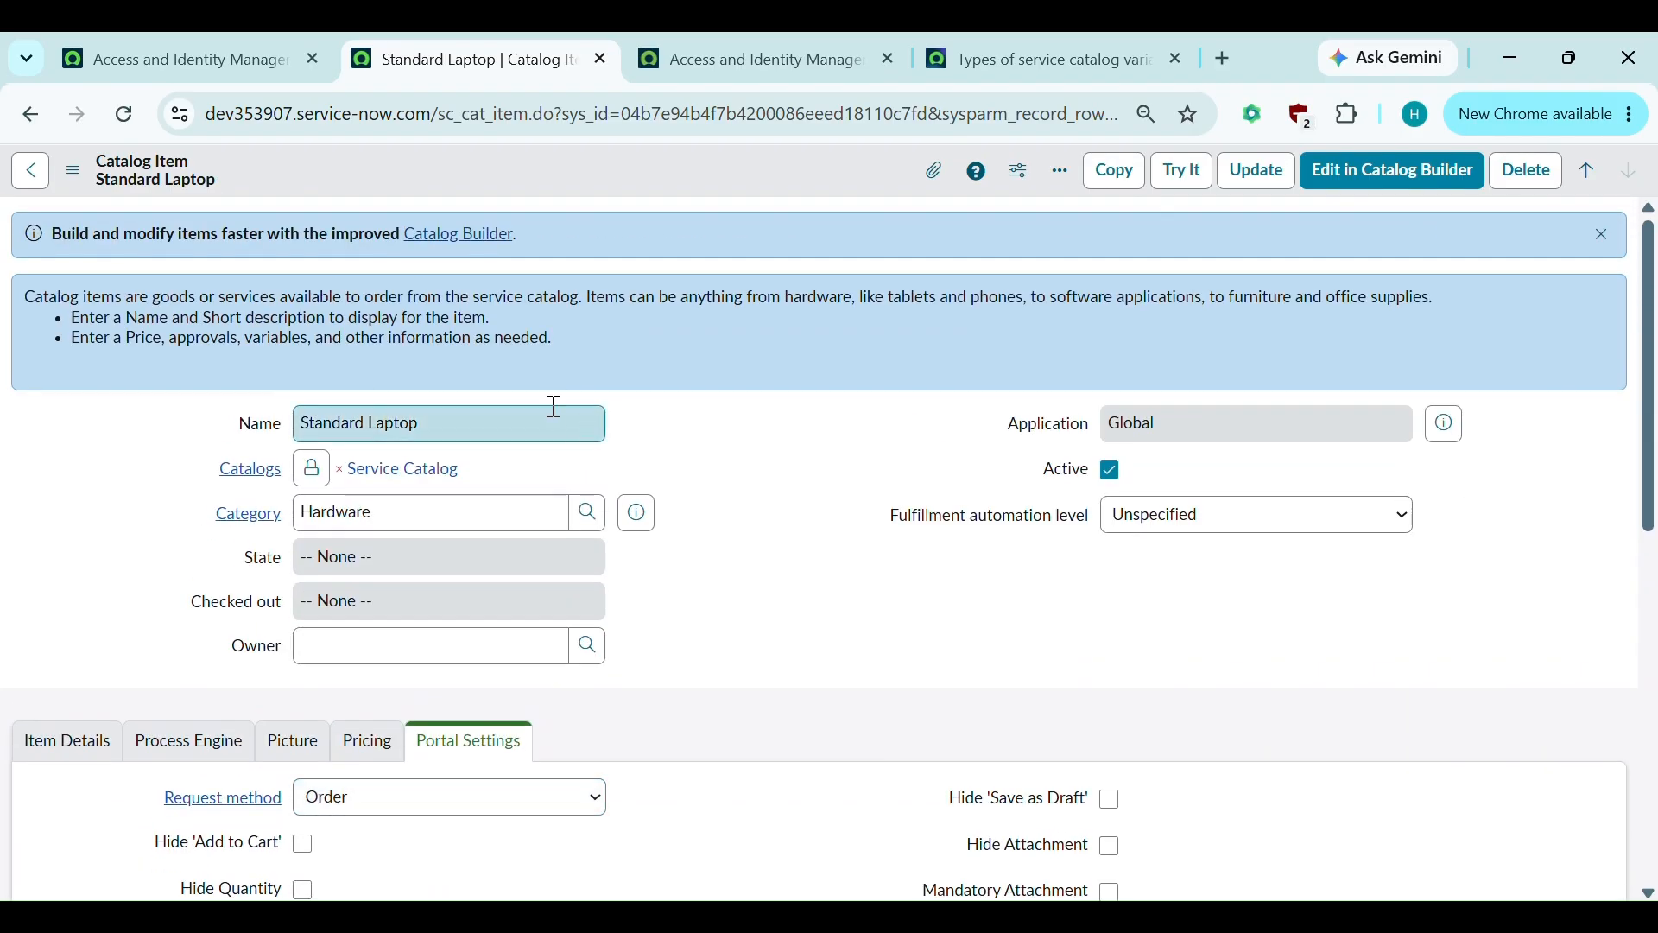
Close the Standard Laptop record and open the Maintain Items list in a separate browser tab.
click(272, 36)
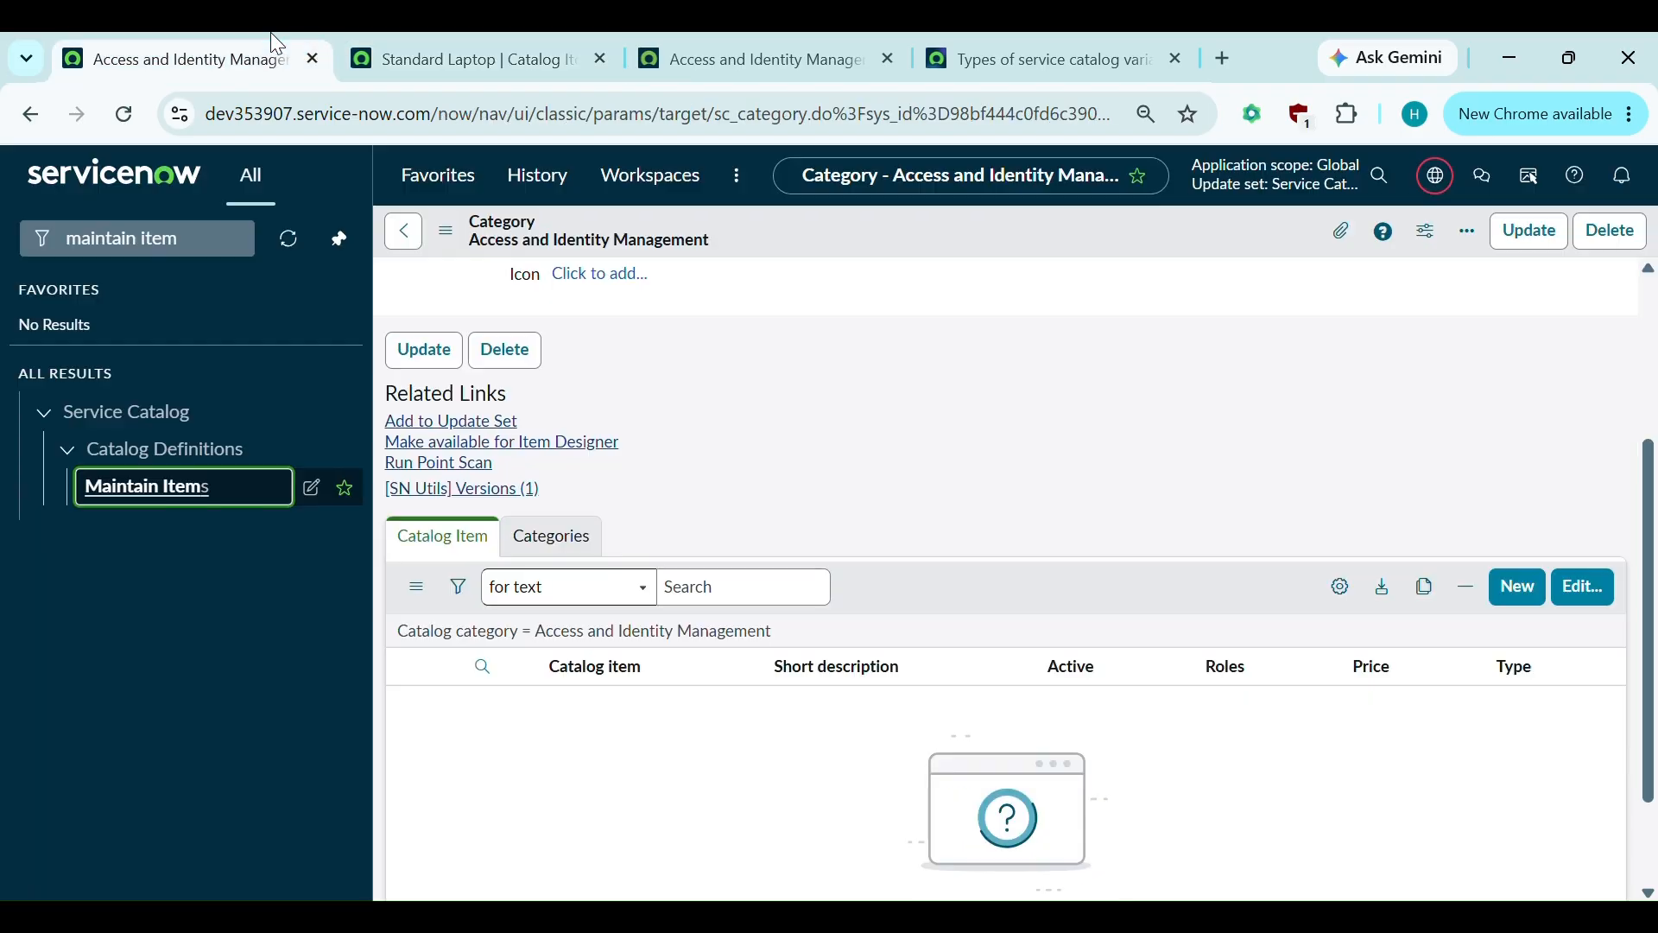
click(398, 62)
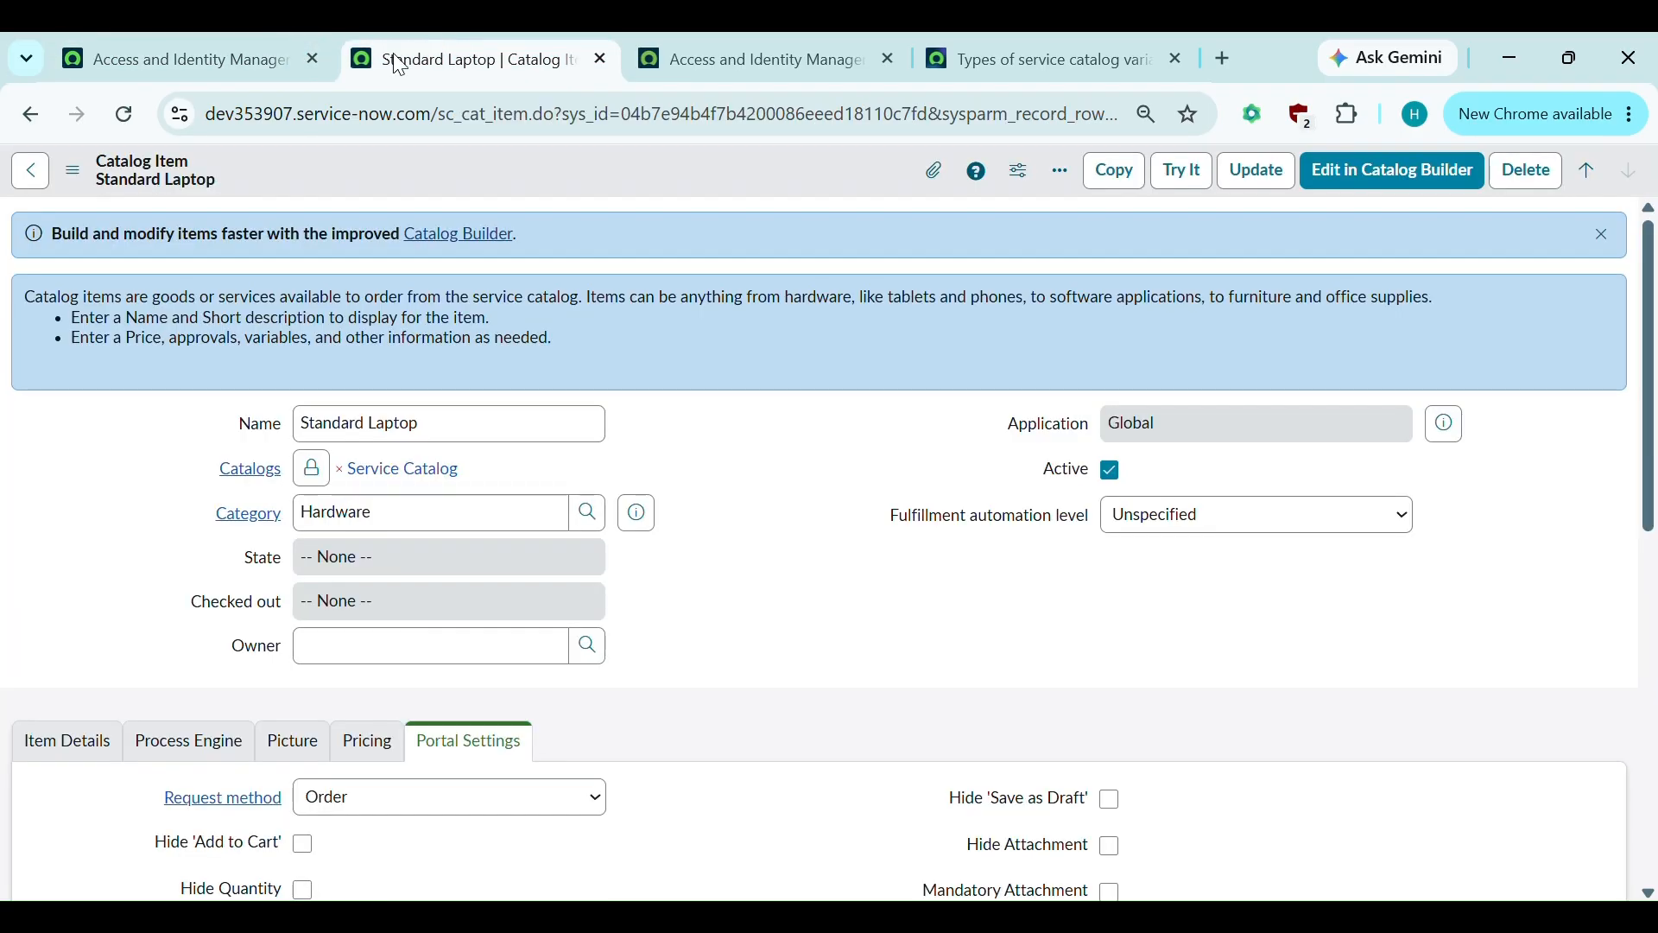
click(33, 118)
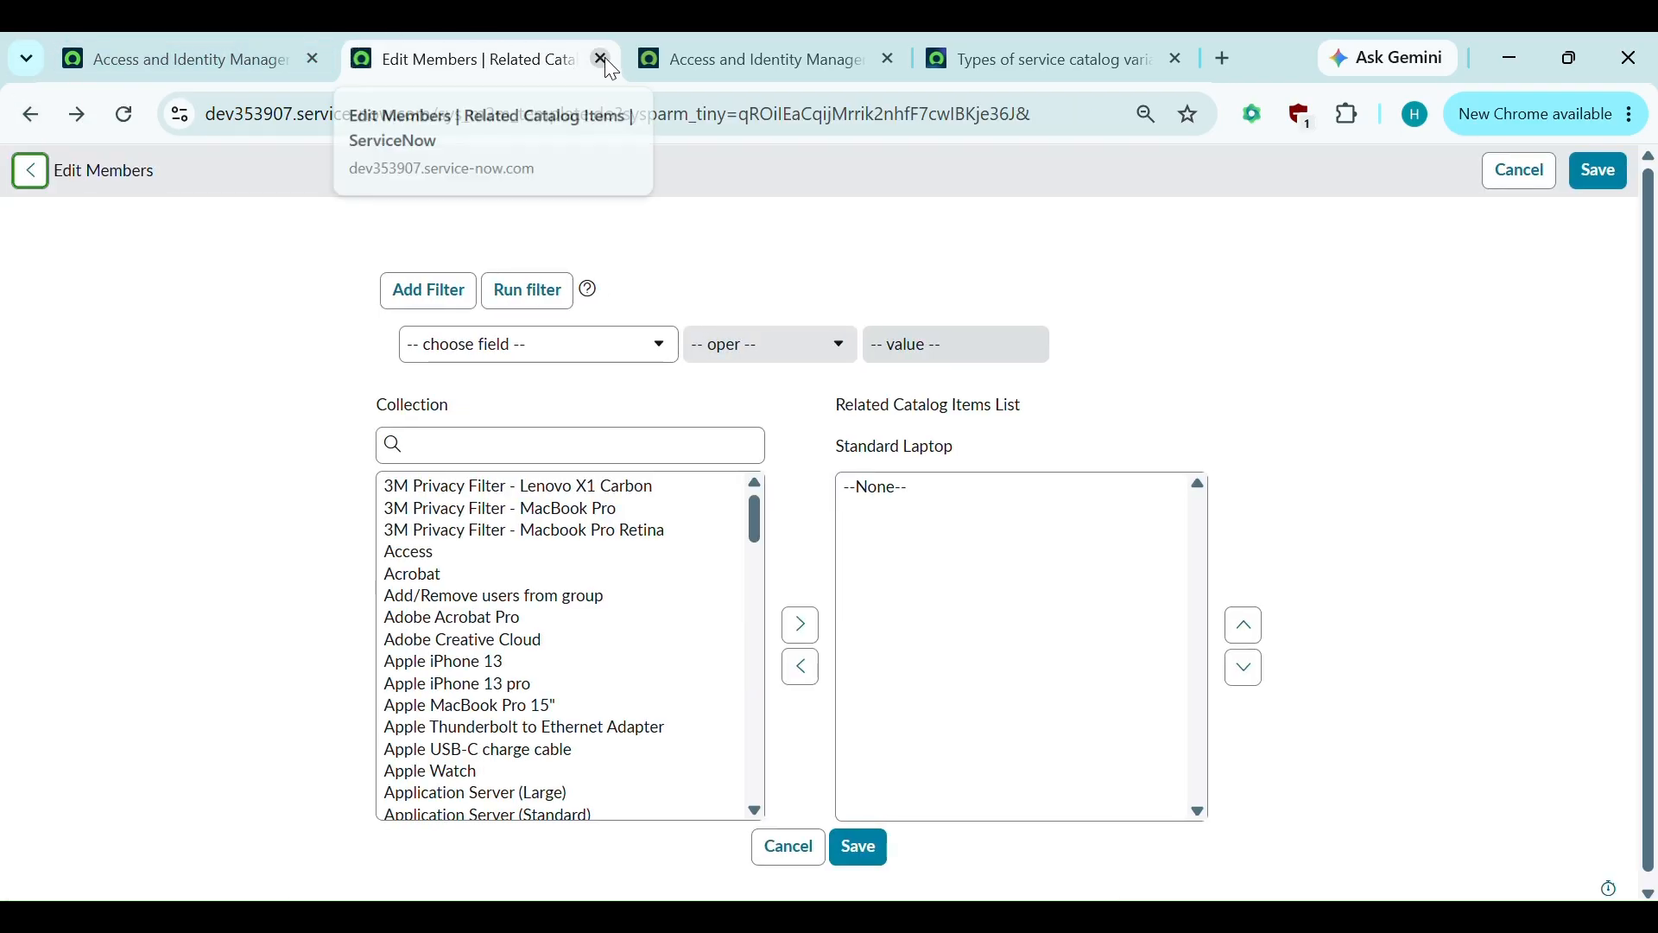
click(602, 59)
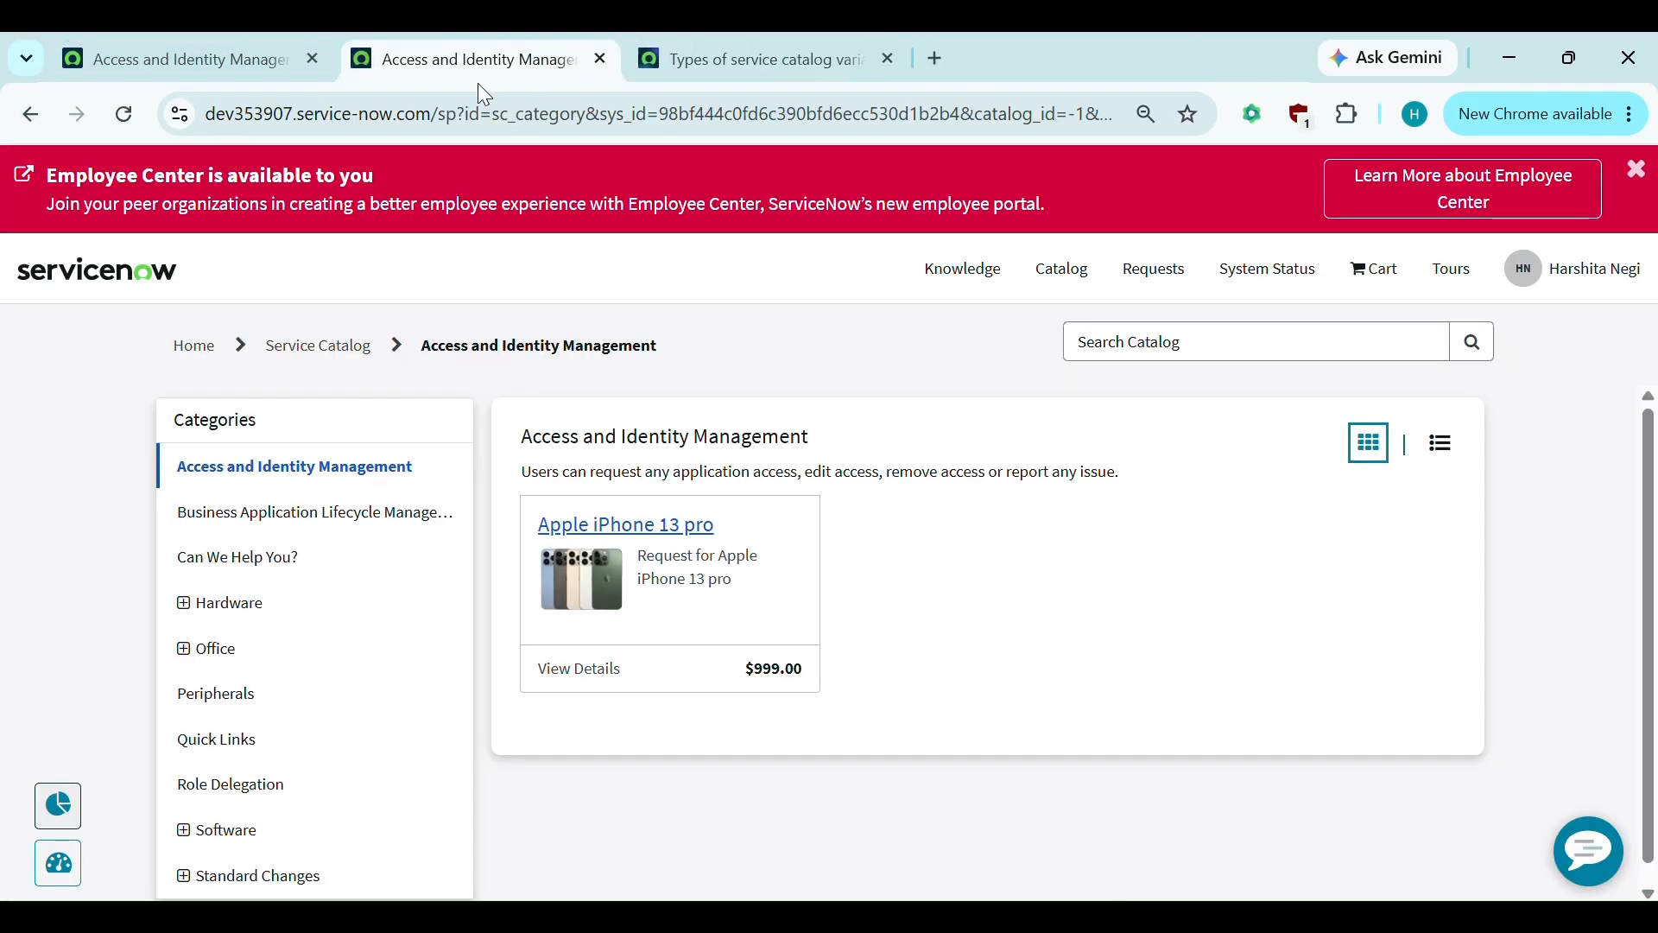
click(182, 59)
middle_click(169, 494)
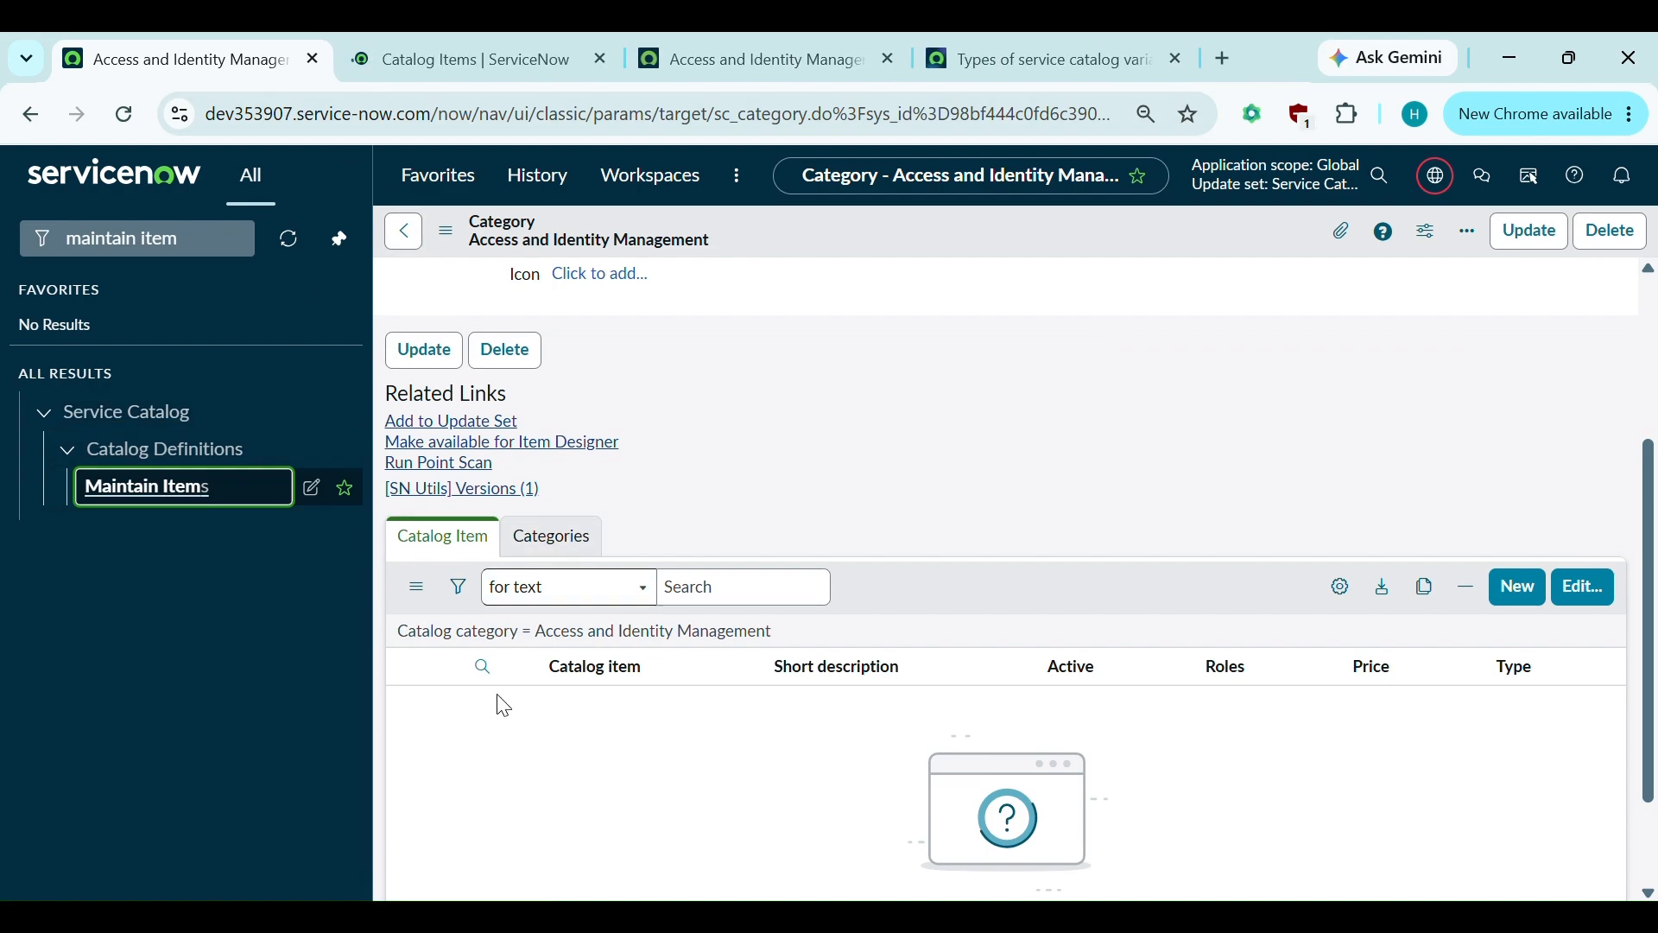
Start a new catalog item from the Access and Identity Management category and unpin the navigation menu.
click(1517, 597)
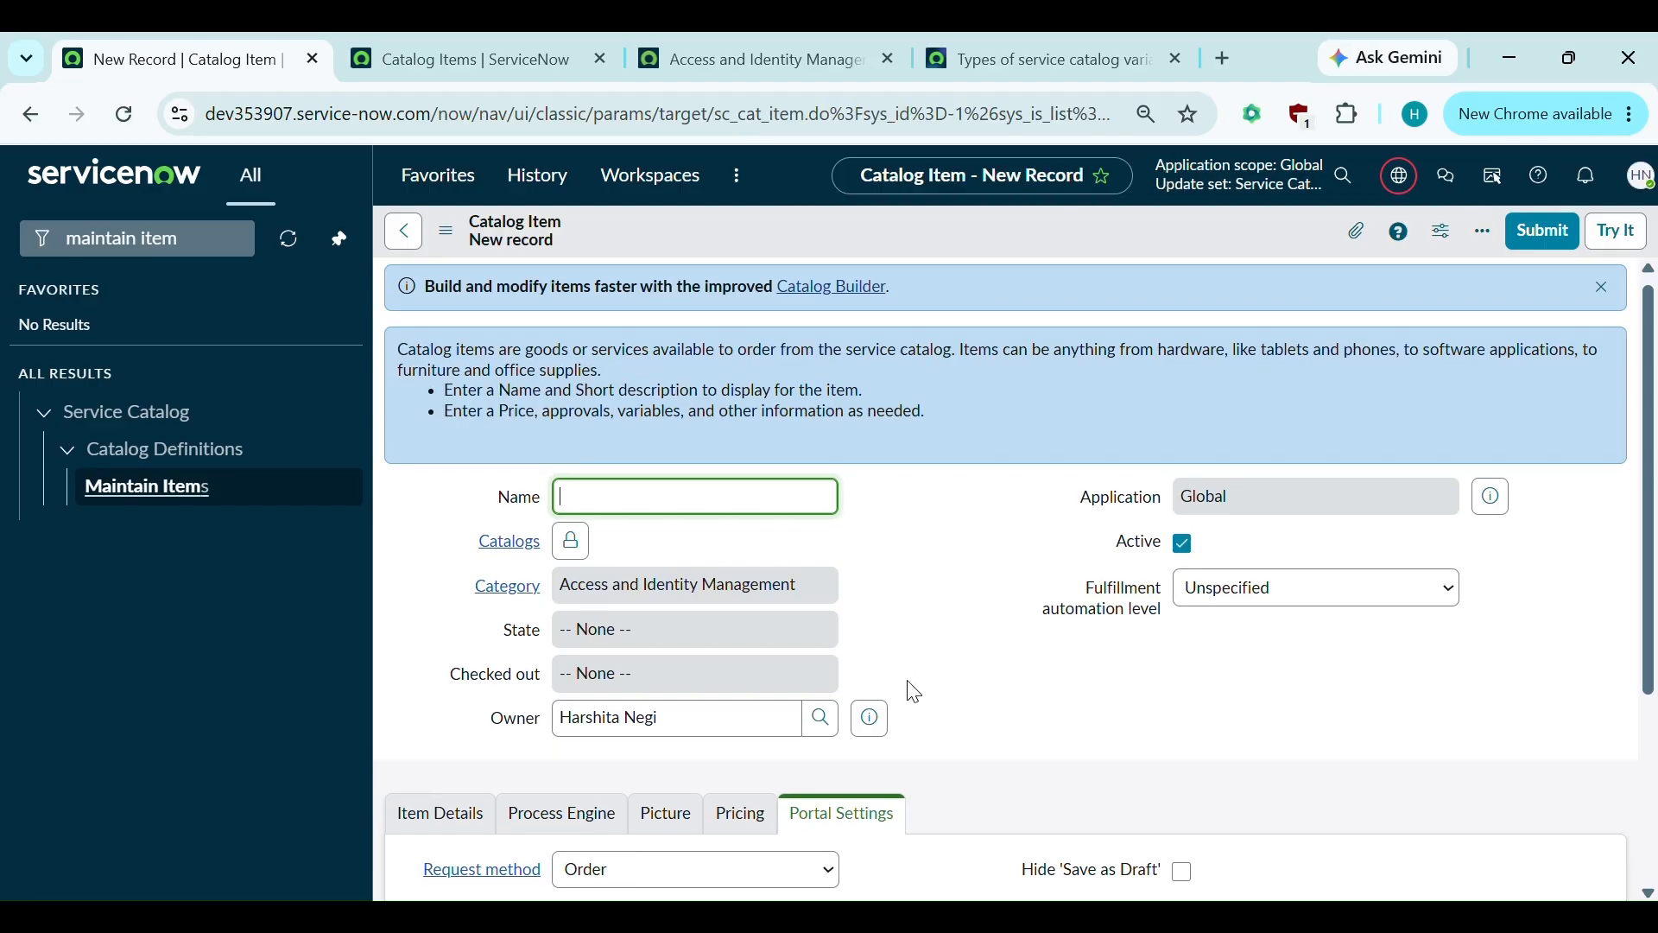
scroll(909, 688, down, 1)
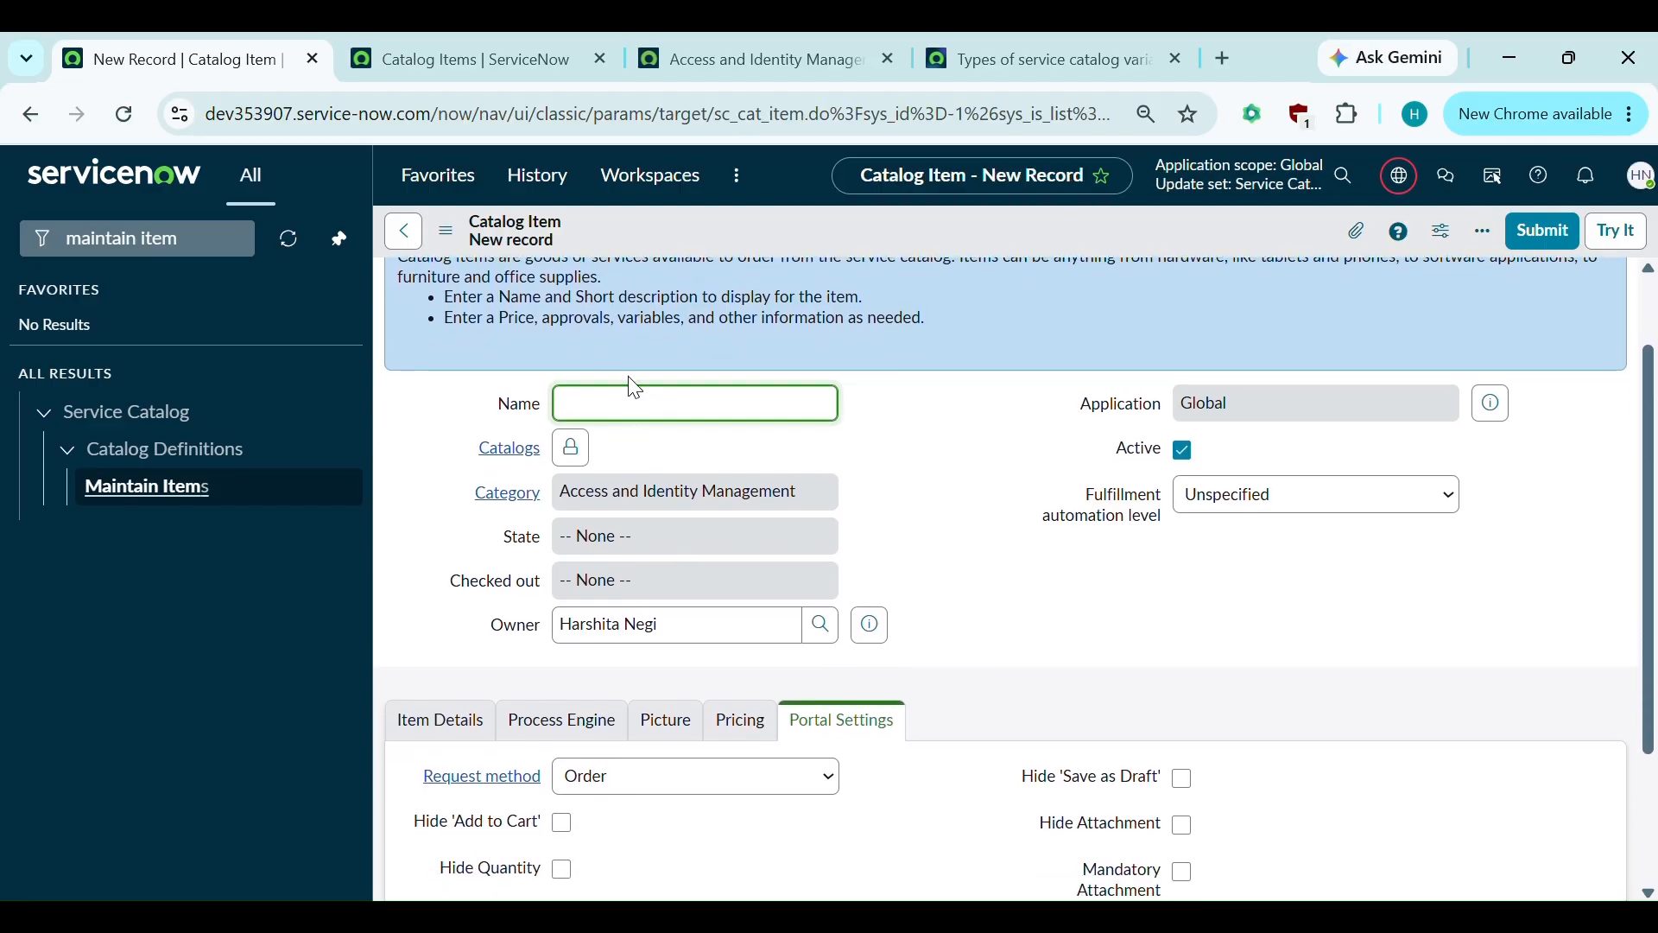
scroll(800, 533, up, 1)
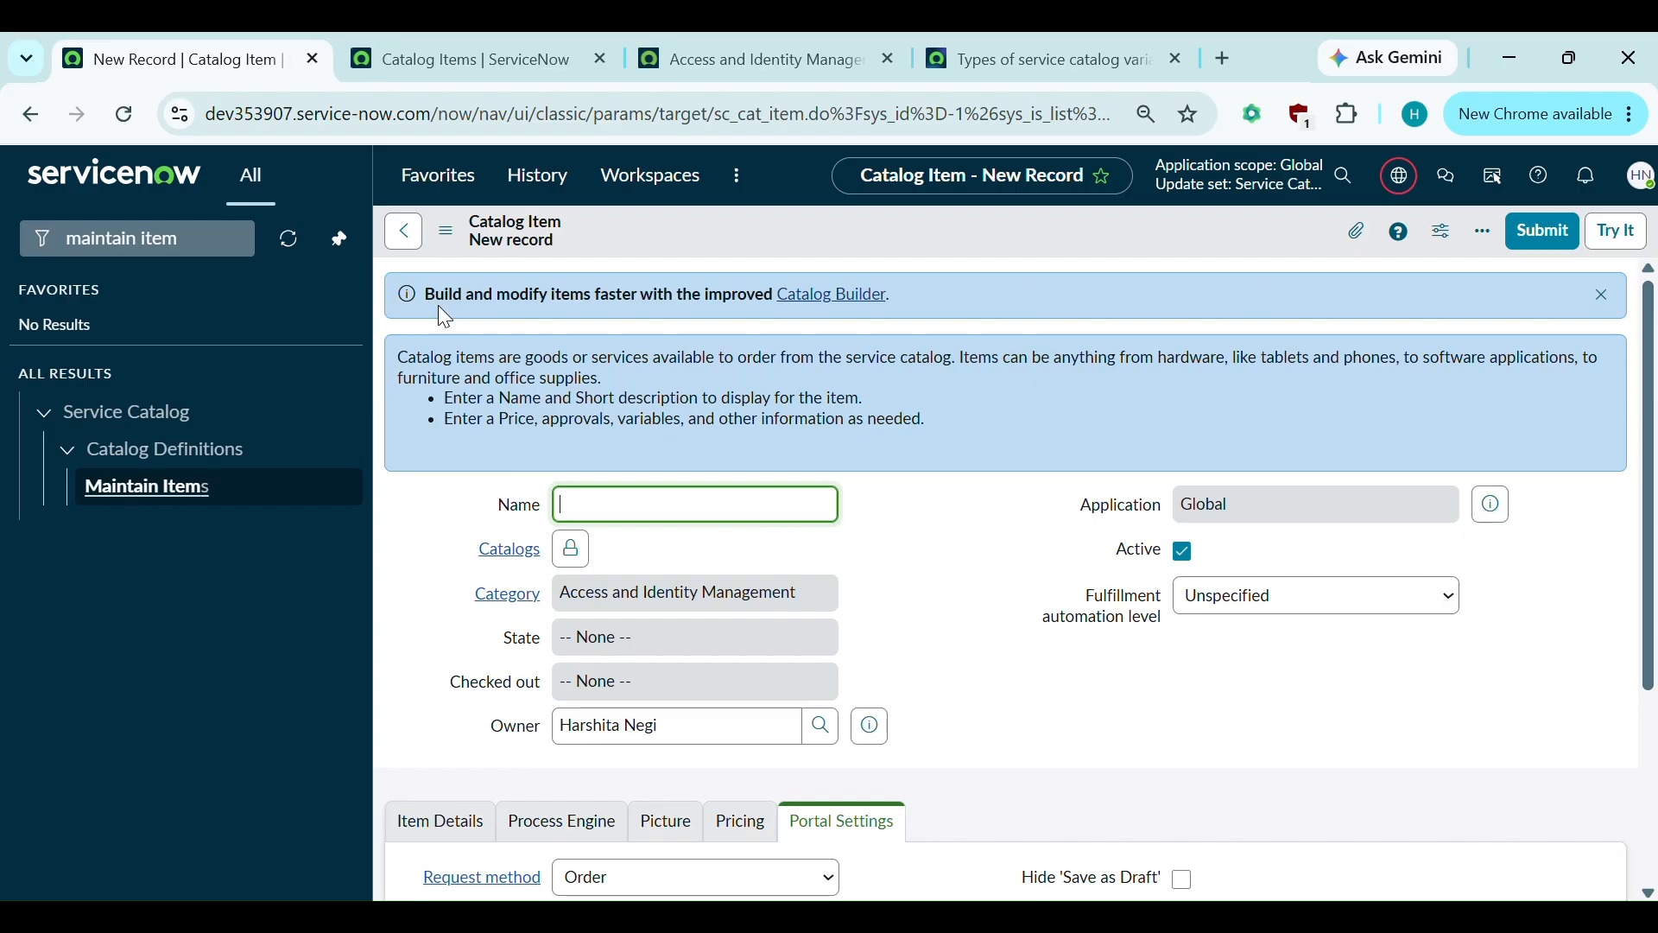
click(339, 239)
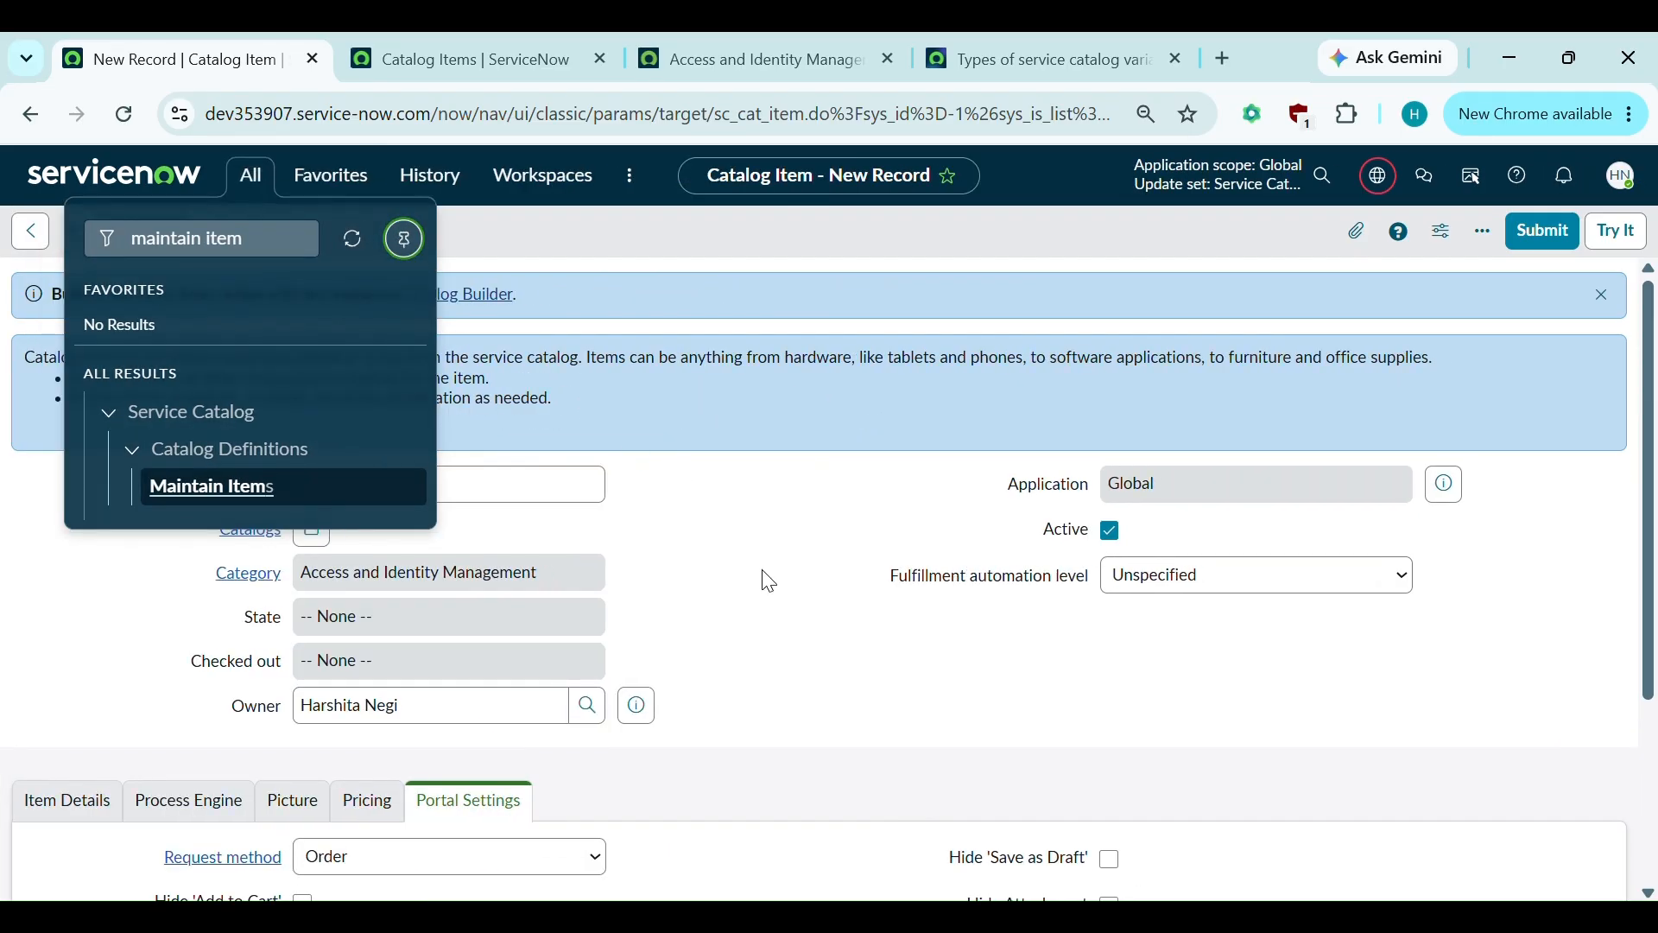
click(684, 574)
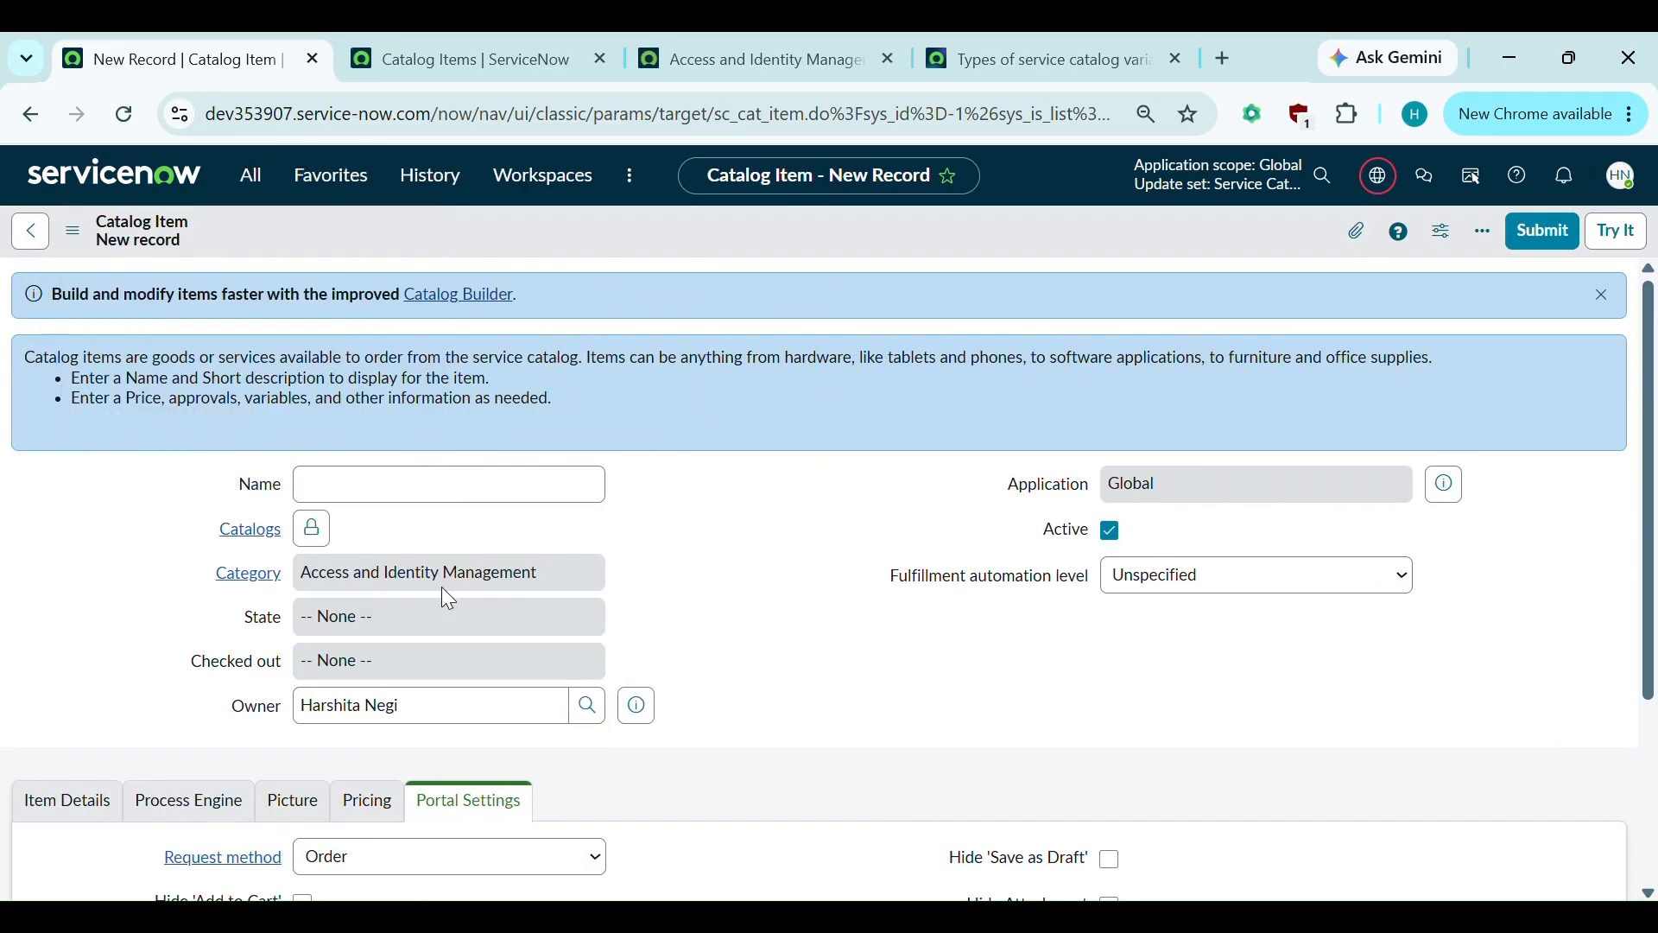
scroll(400, 553, down, 1)
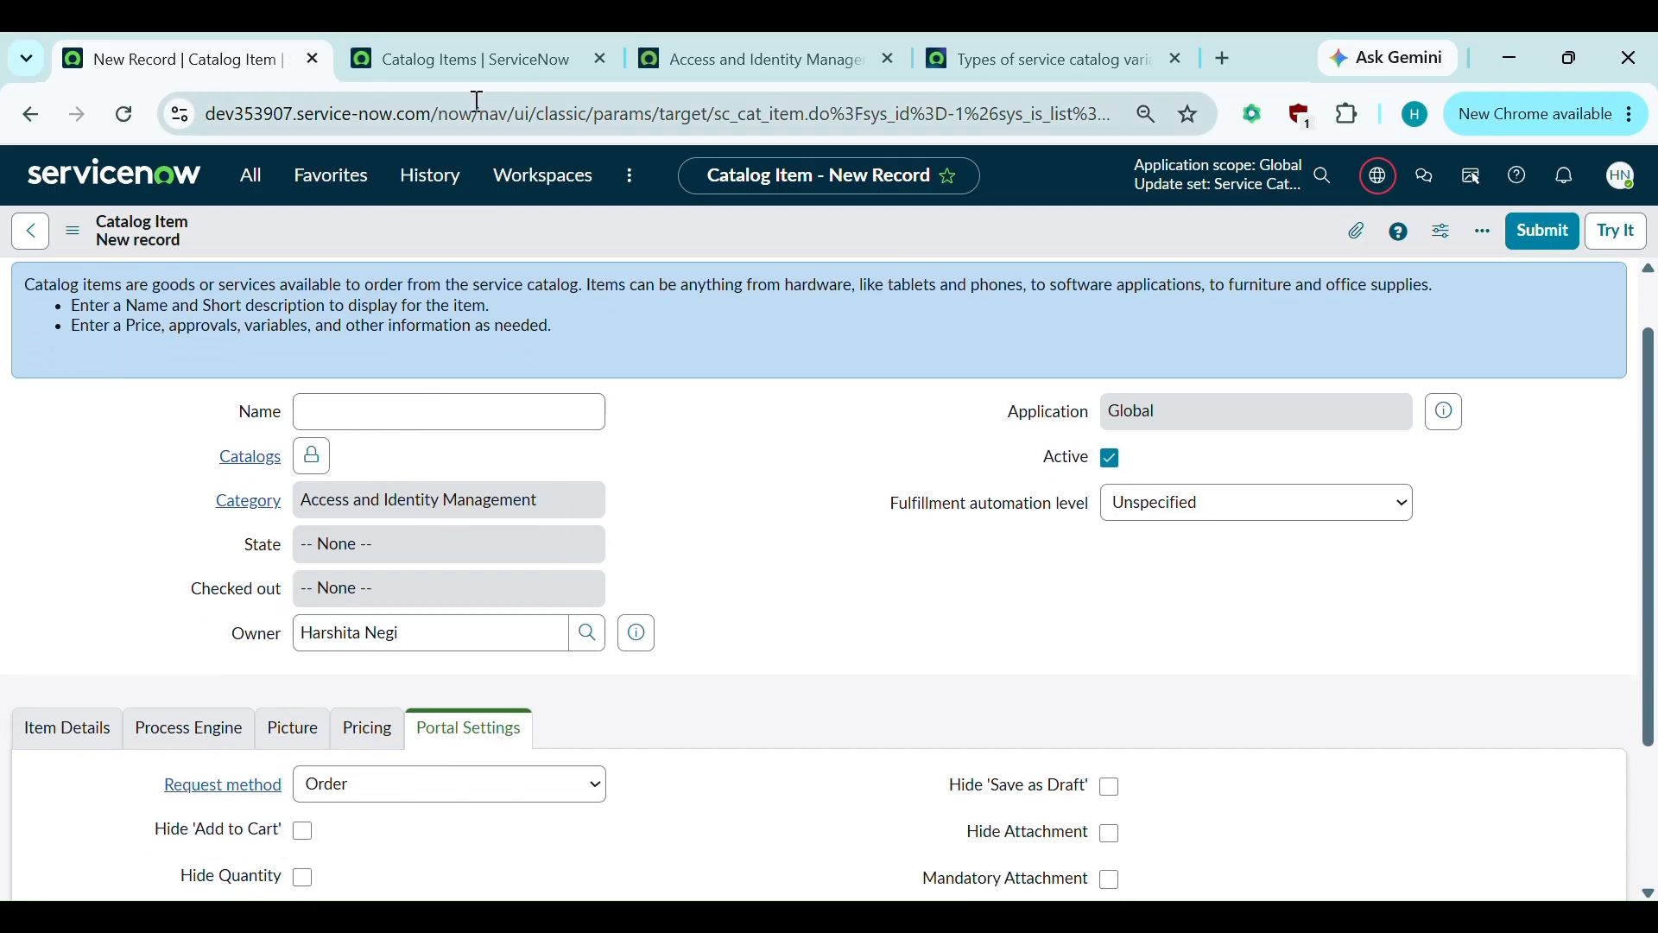
Open a blank new record from the Catalog Items list and close it without saving.
click(459, 35)
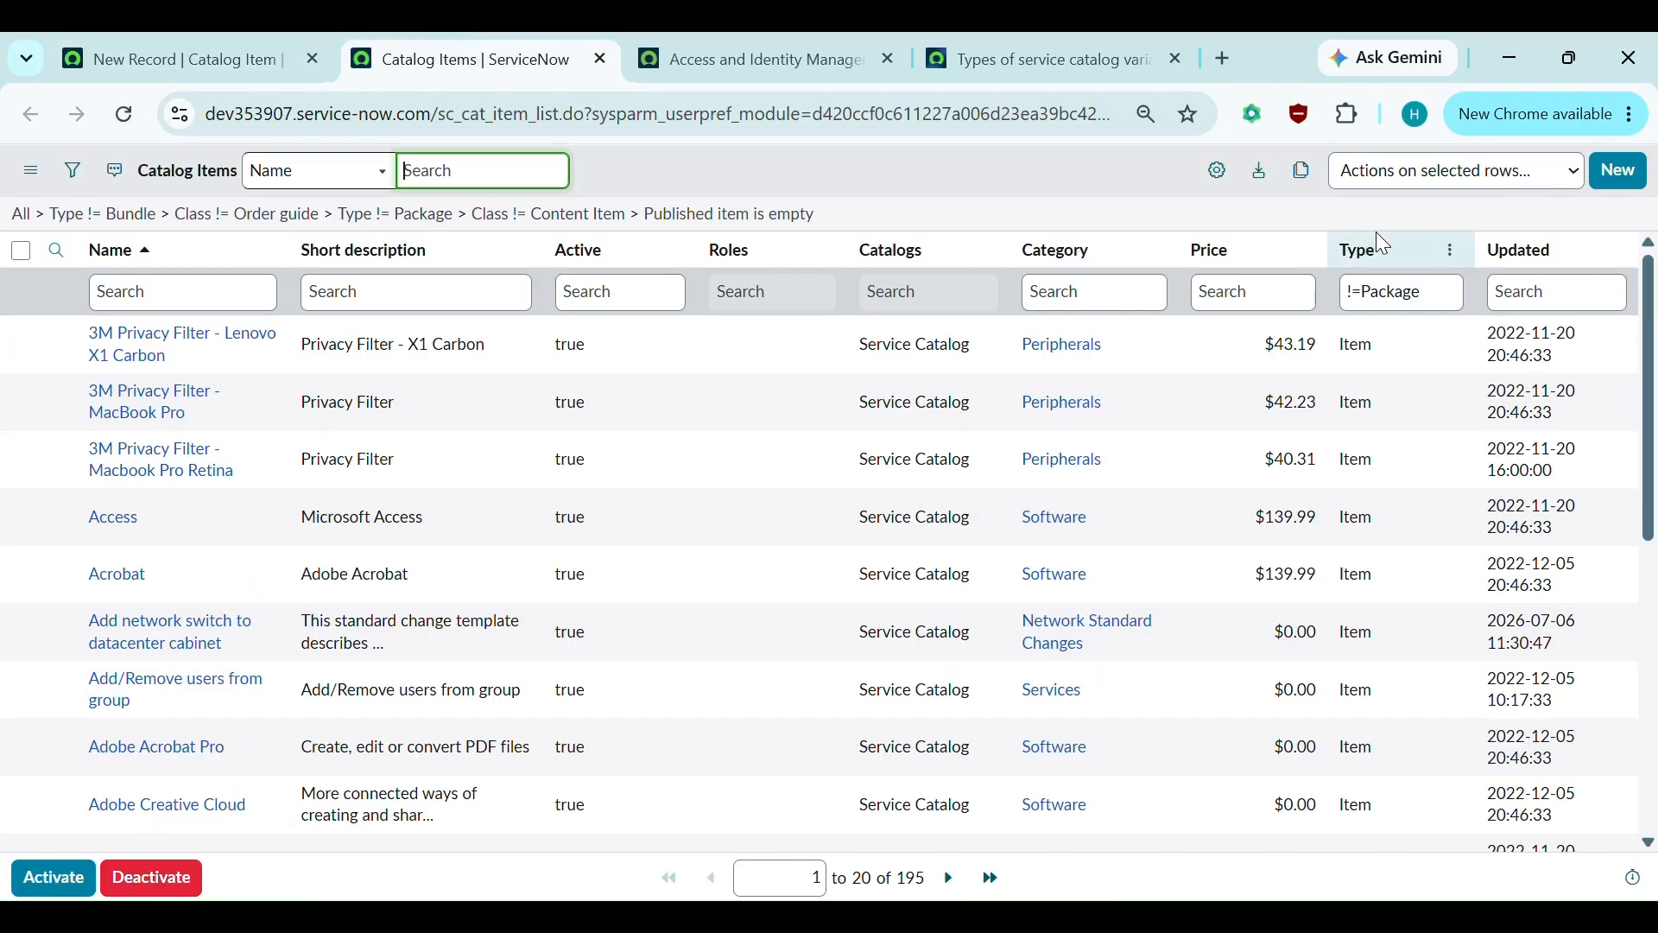
click(1627, 183)
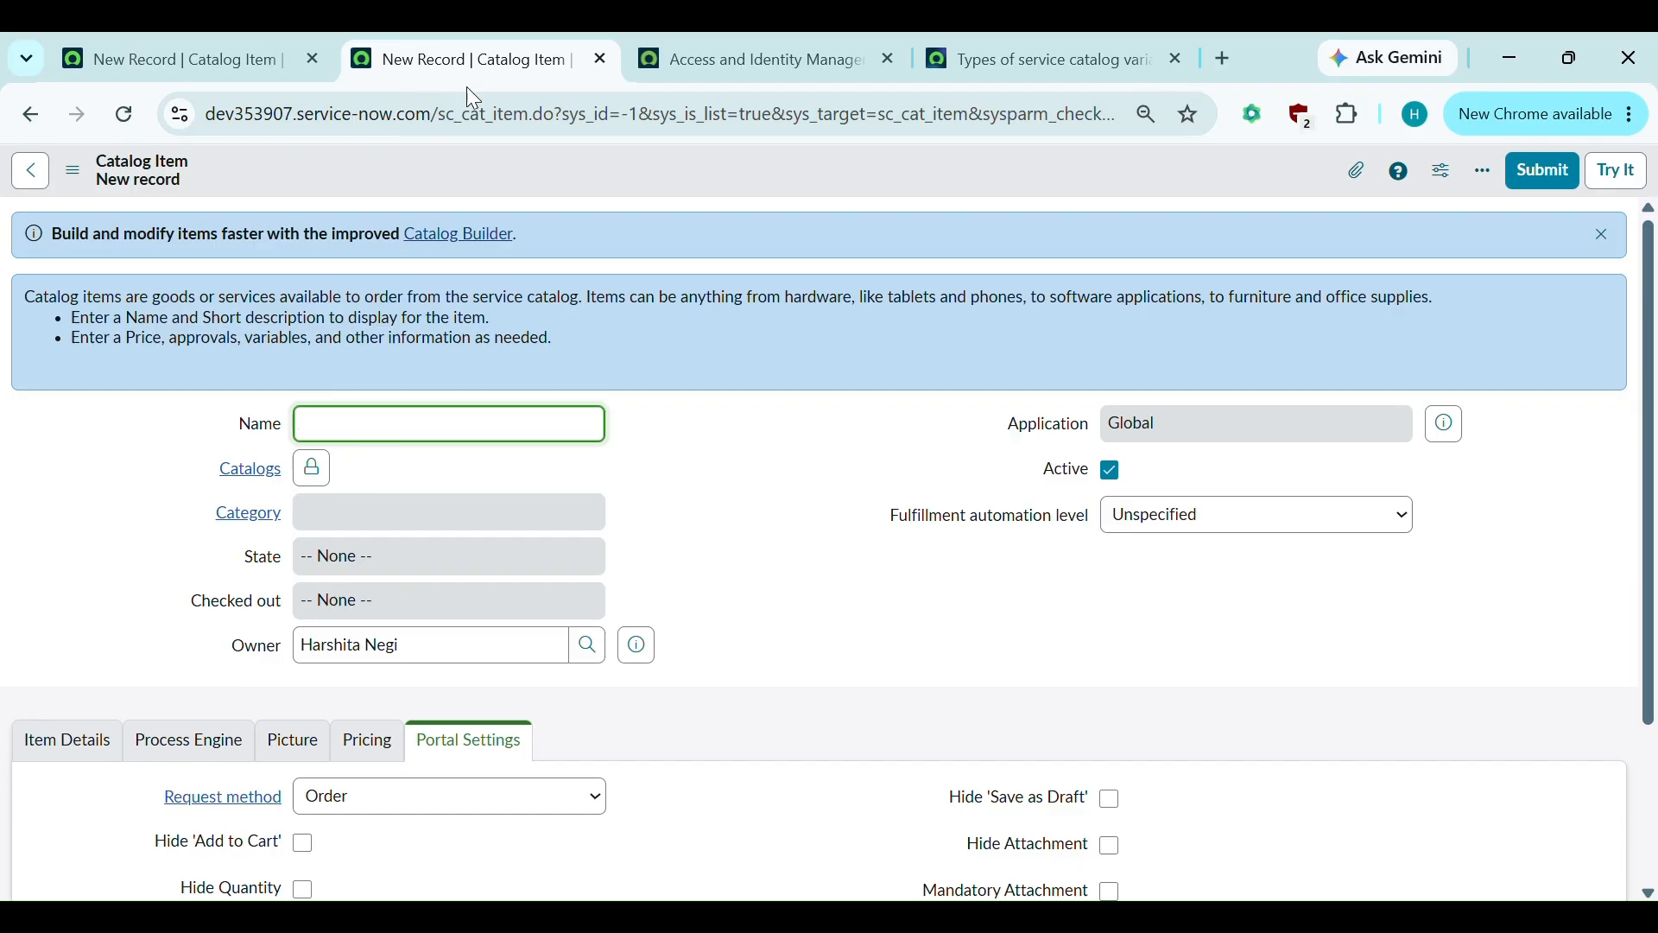
click(603, 59)
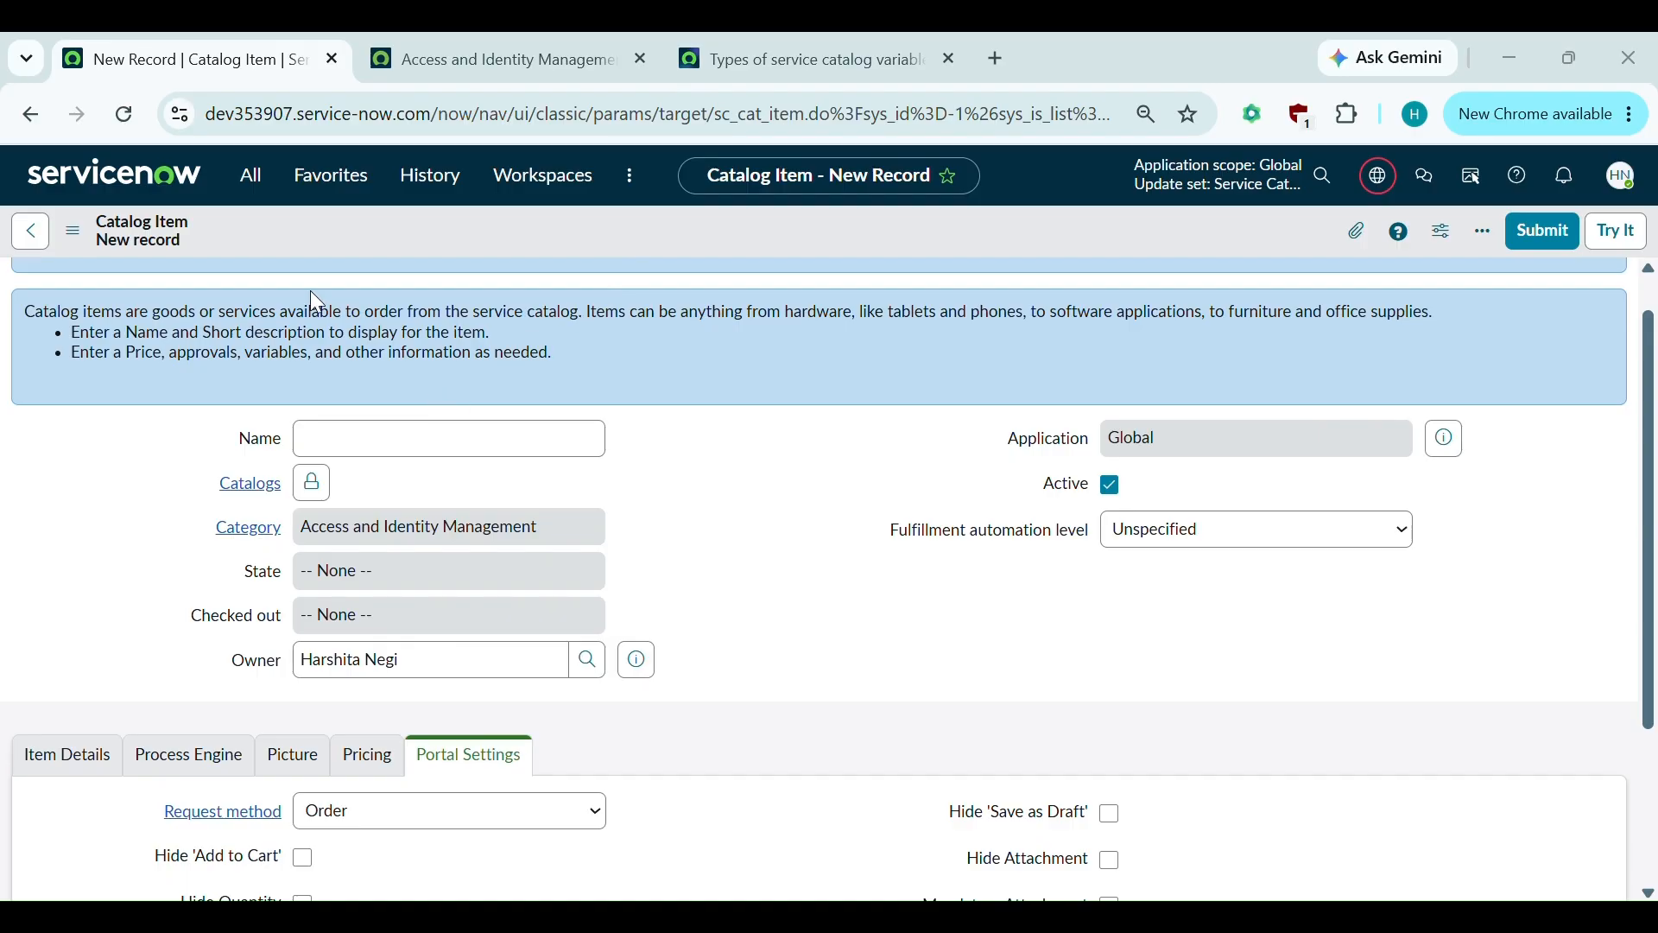
Name the new catalog item in the Access and Identity Management category Application Access Request.
click(358, 427)
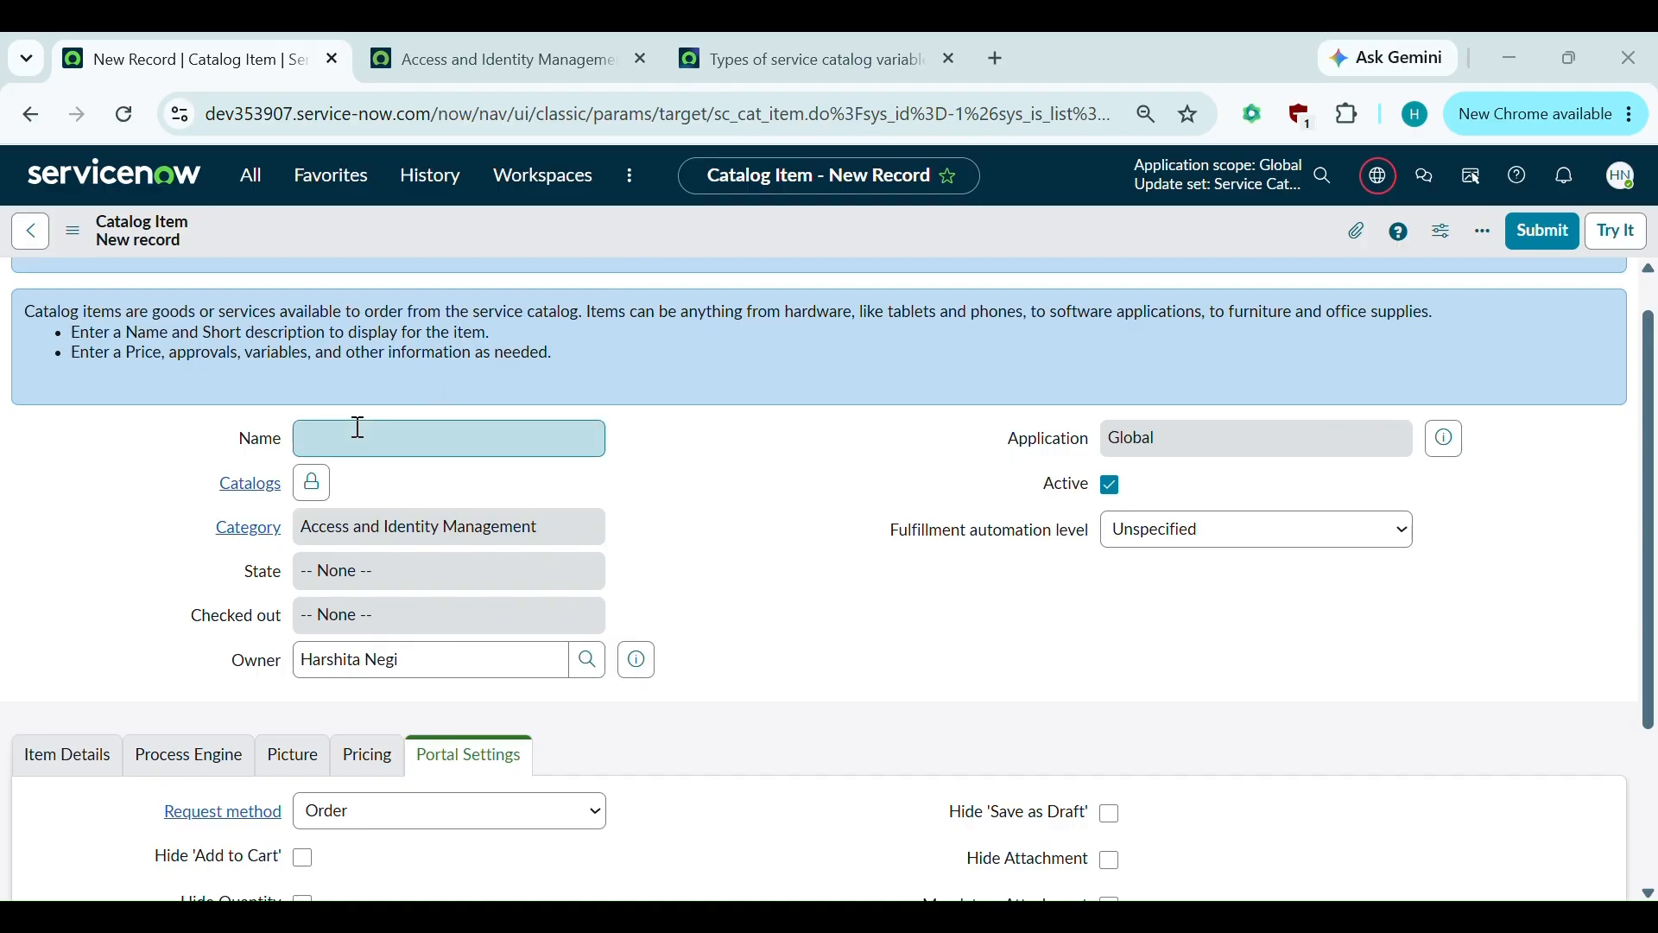
click(358, 428)
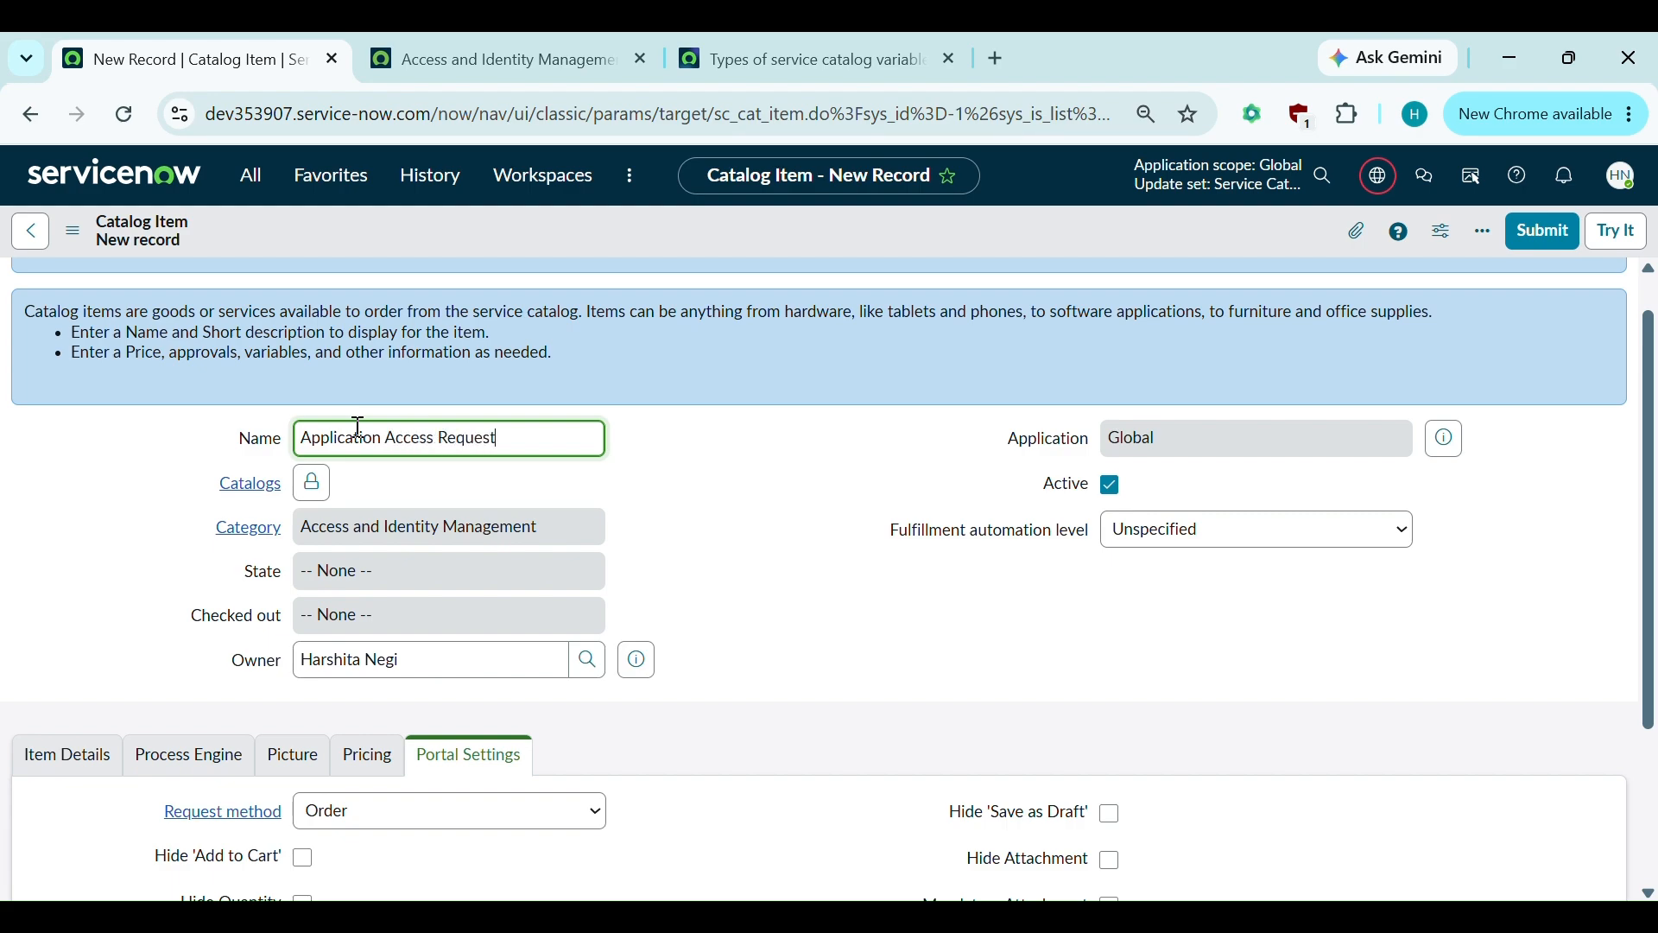
click(712, 483)
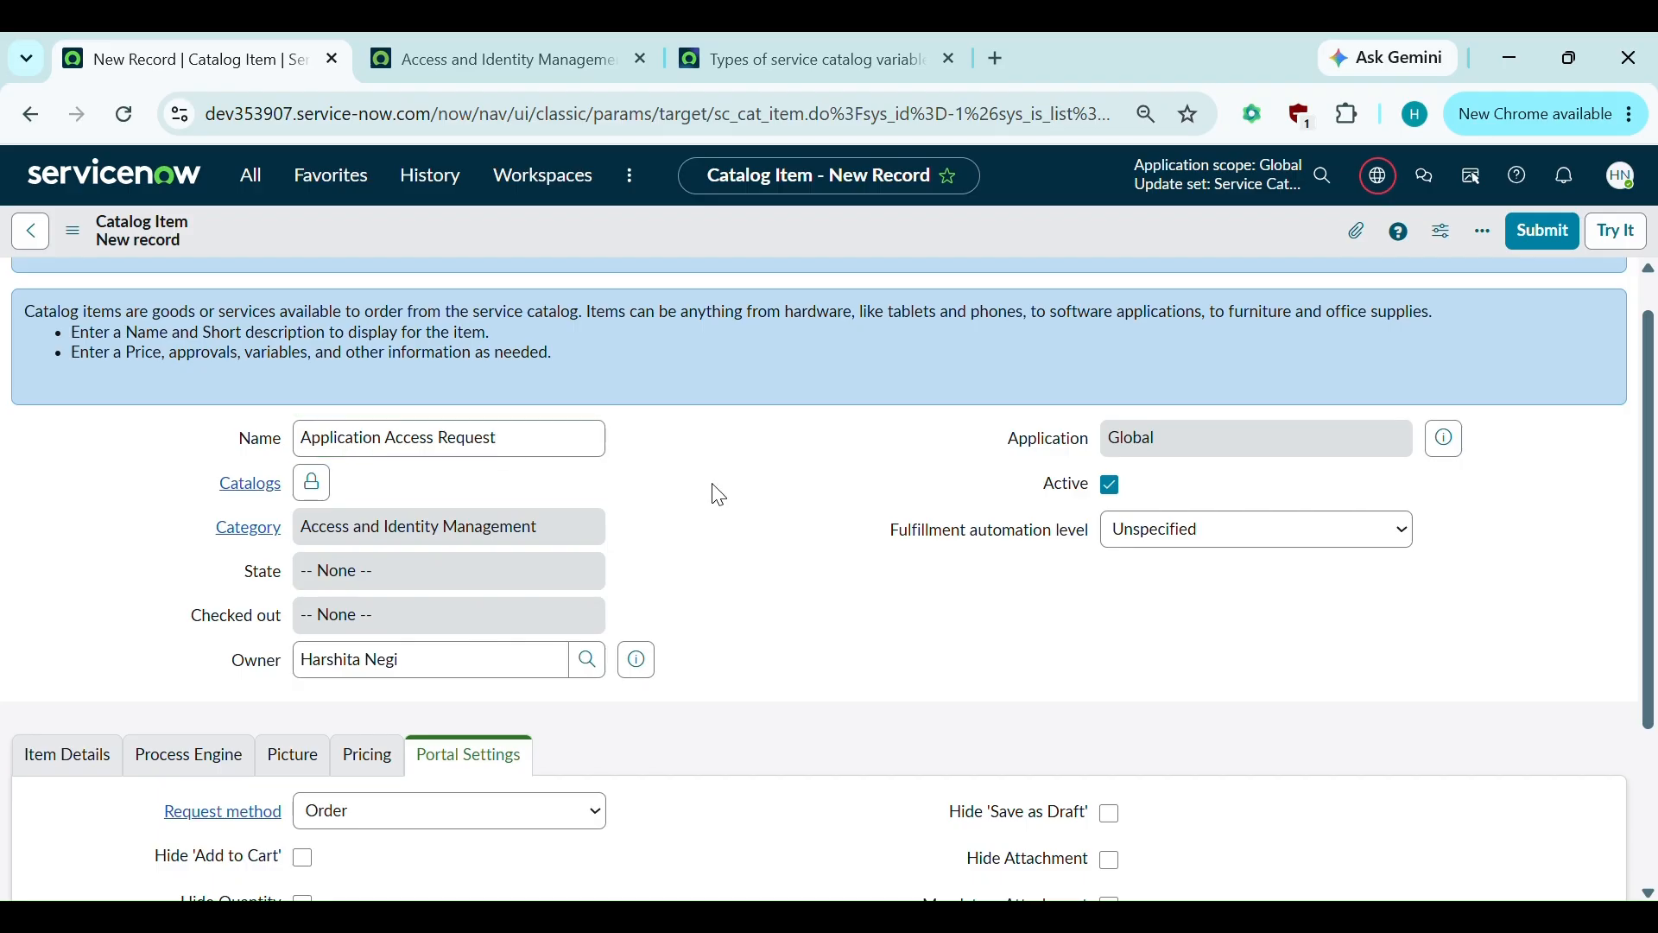
scroll(750, 596, down, 1)
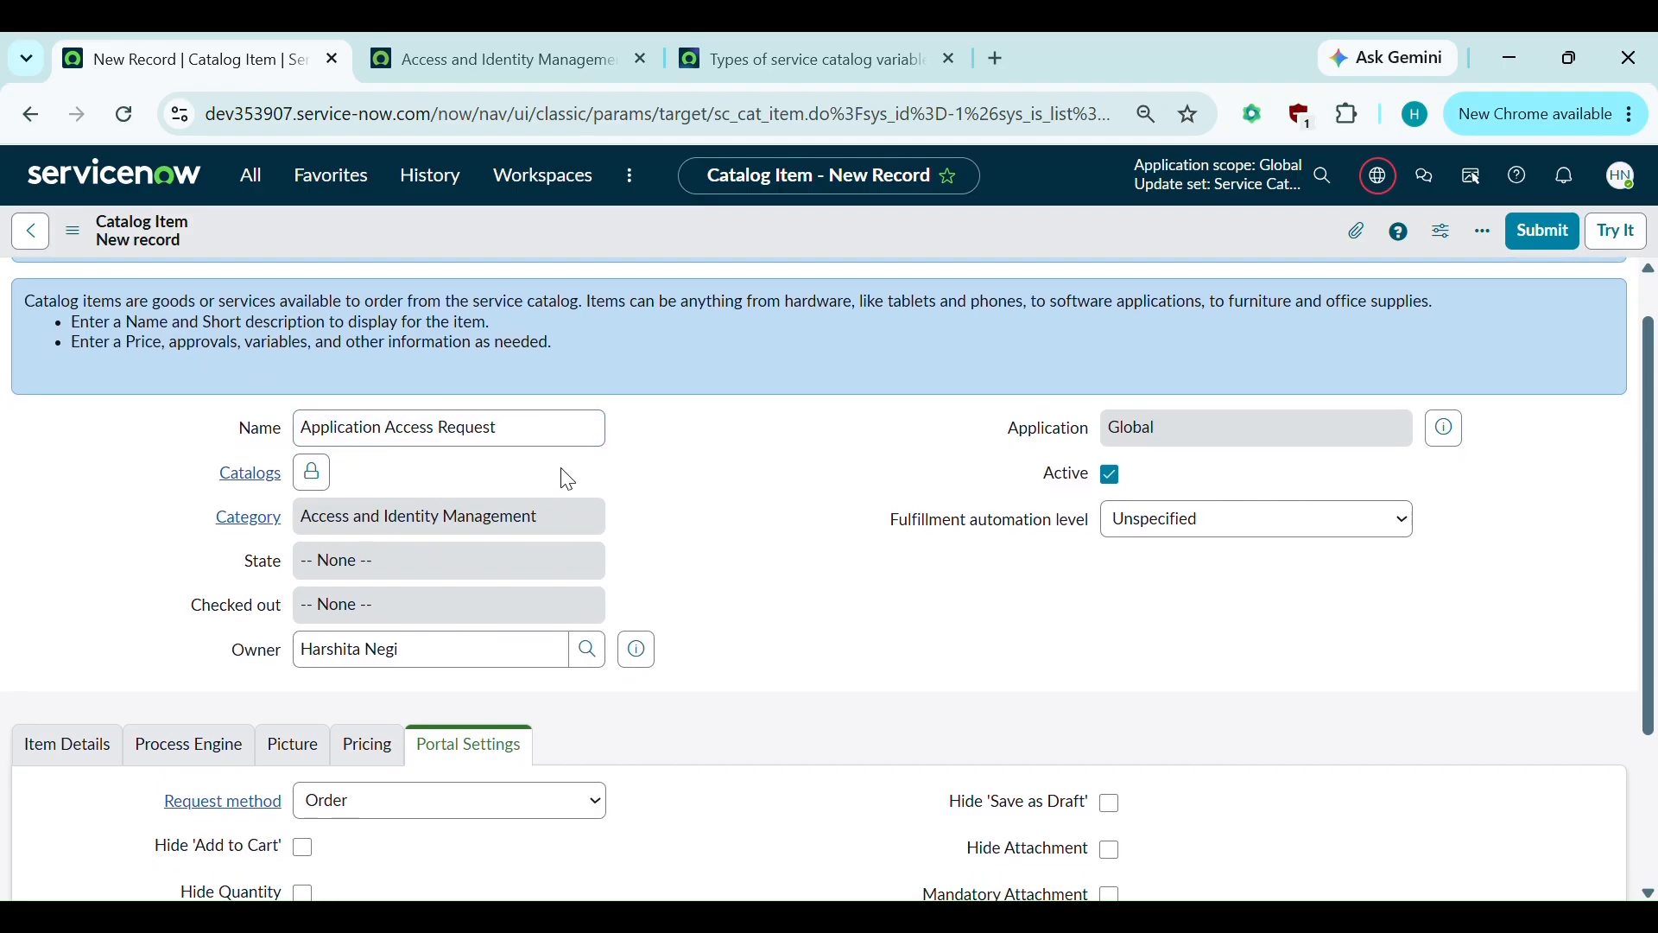
Assign the new item to the Service Catalog and lock its Catalogs field.
click(313, 477)
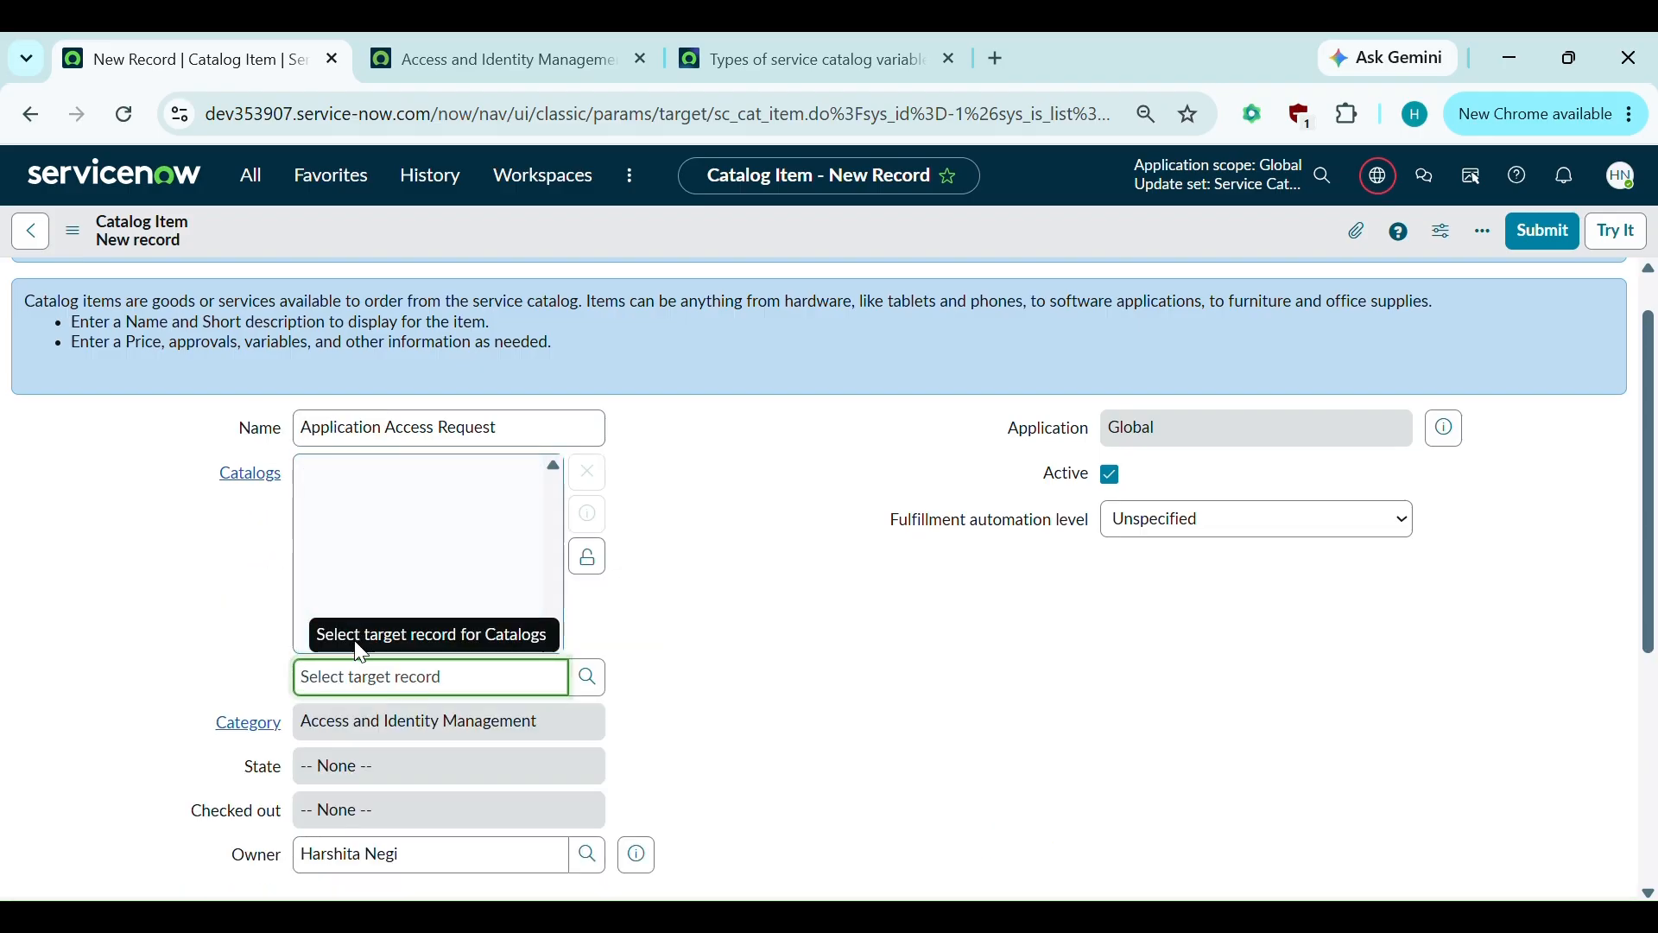
text(service)
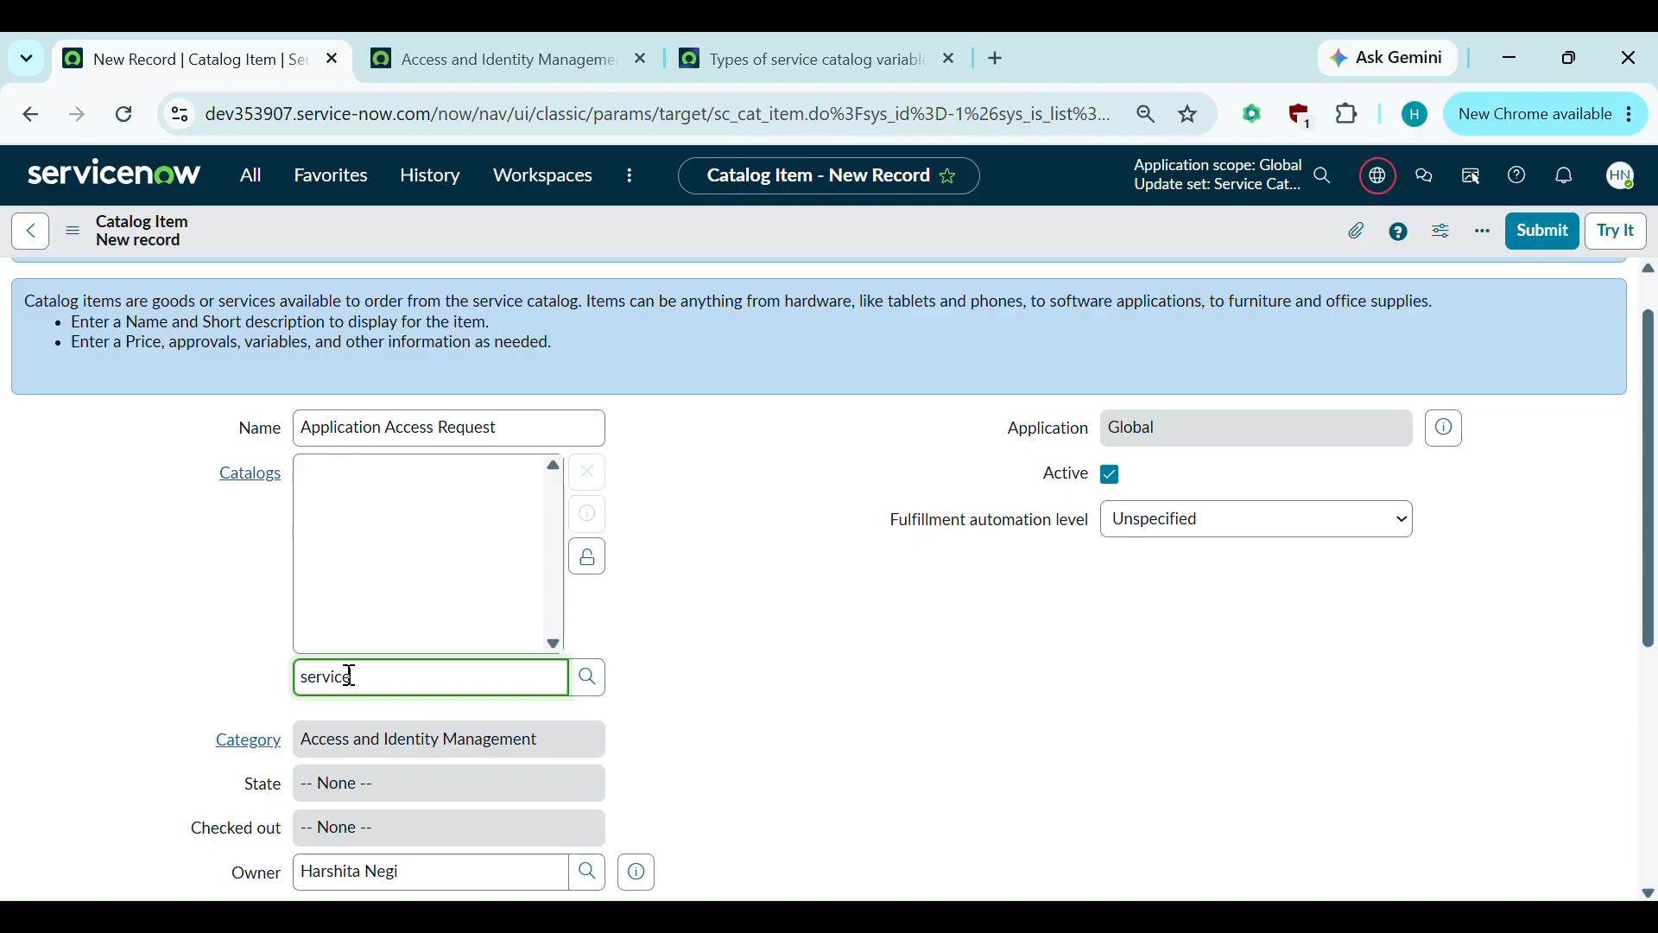
click(434, 713)
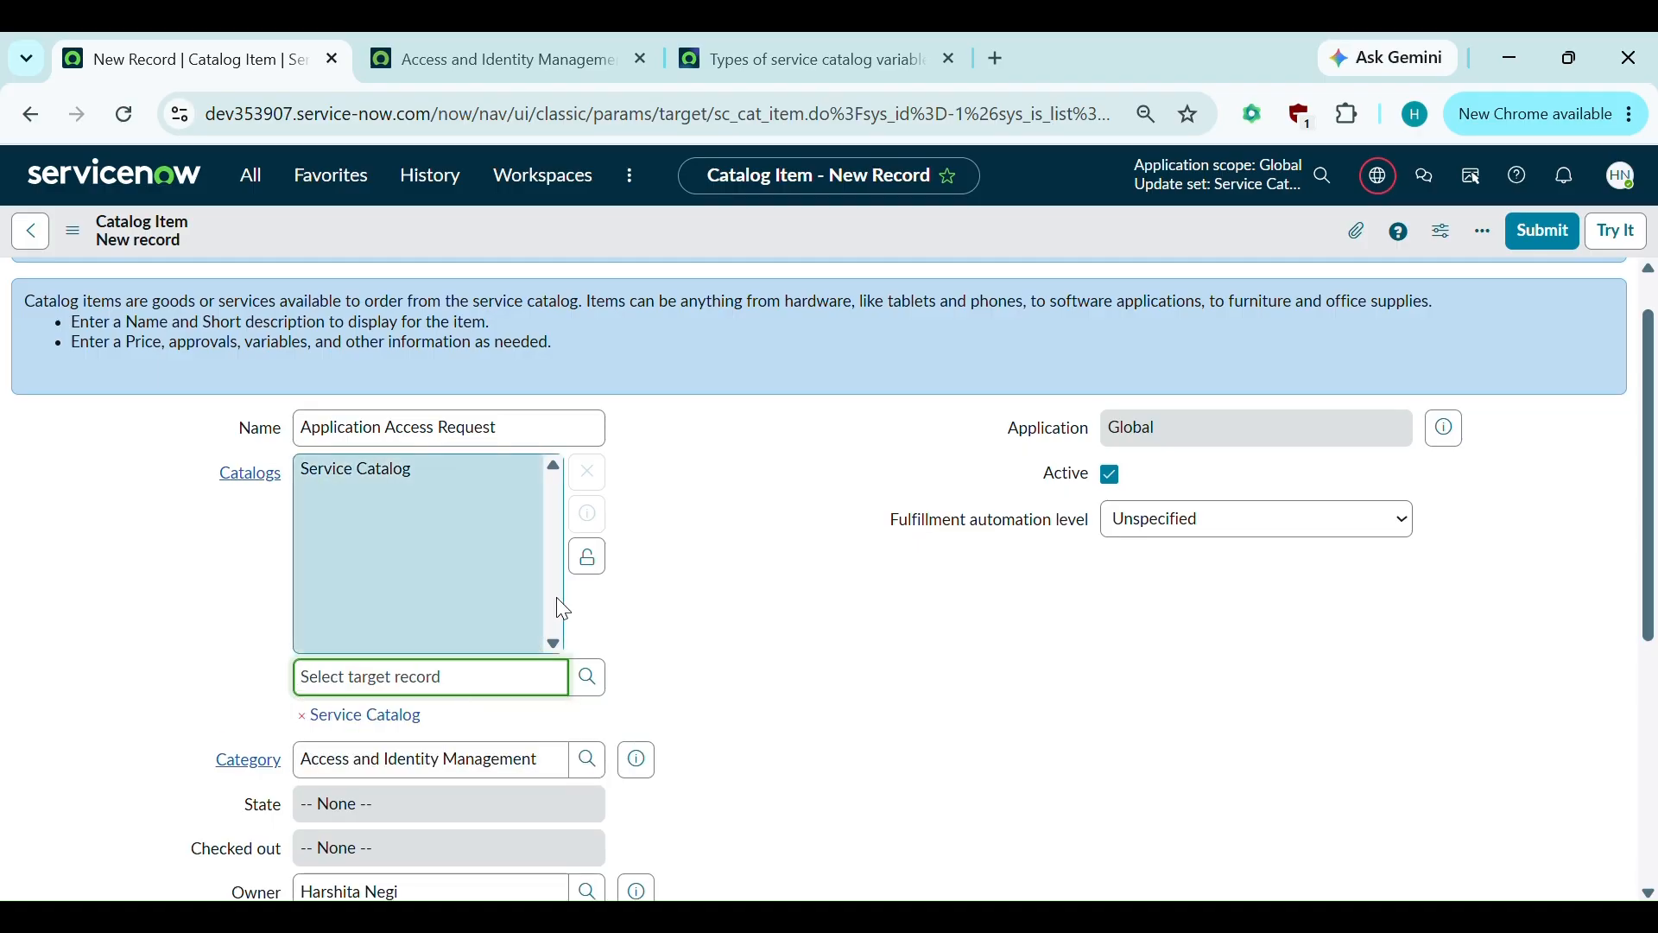
click(588, 557)
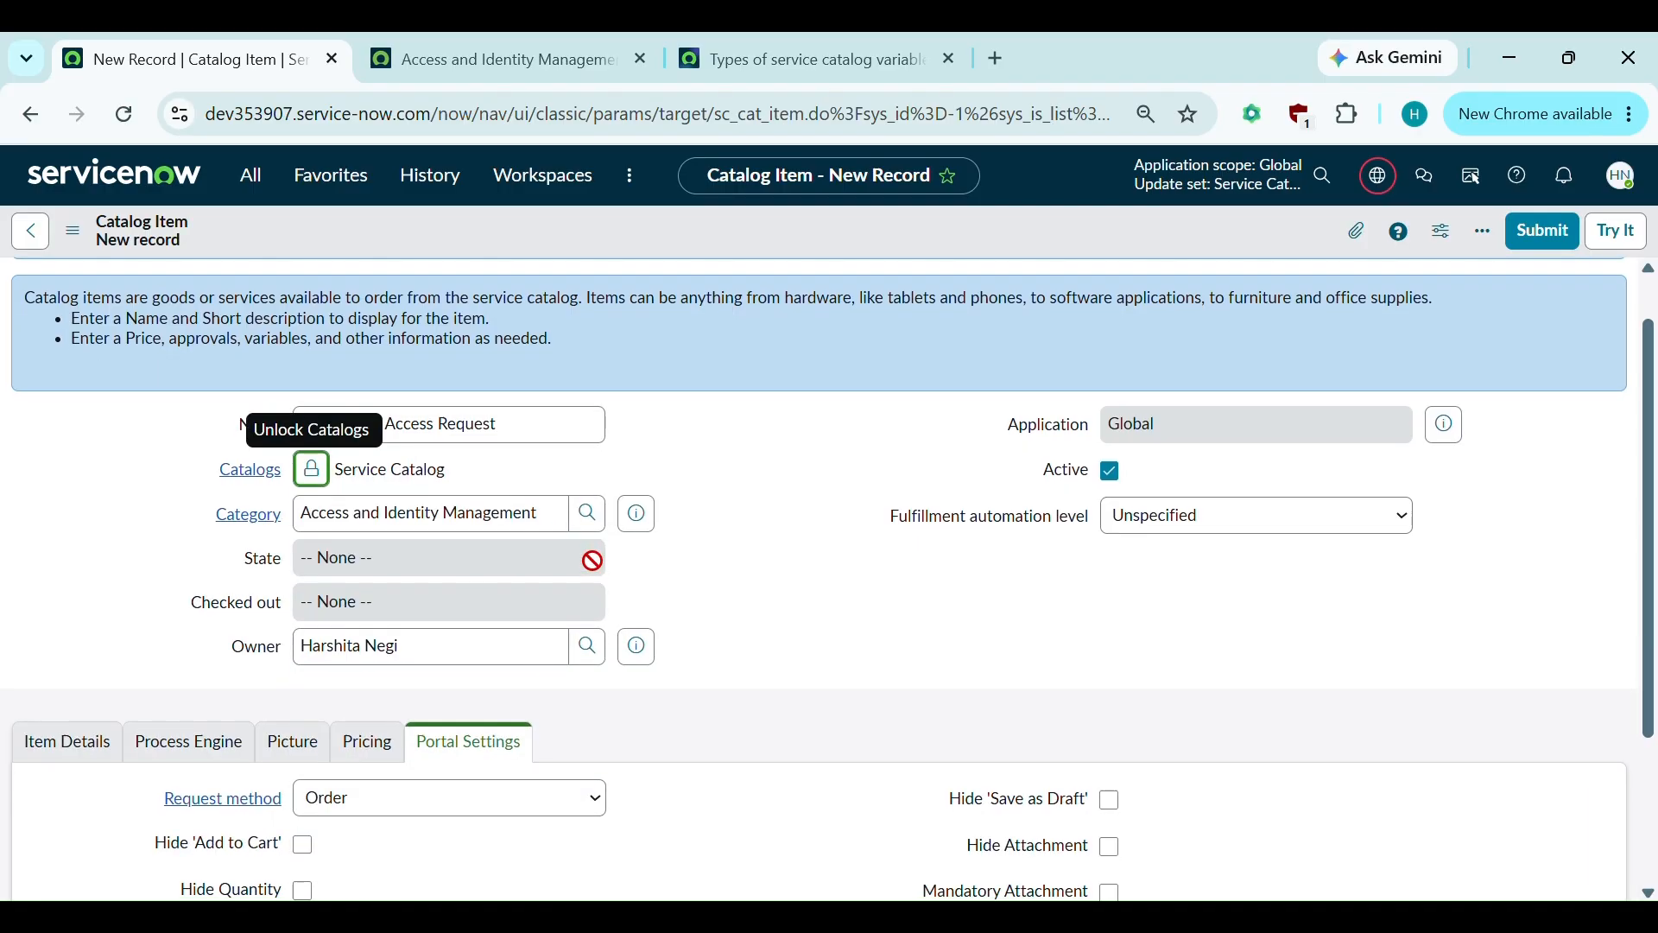
Set the item's short description to "Request new, modify existing, or remove access to one or more business applications.".
scroll(592, 561, down, 1)
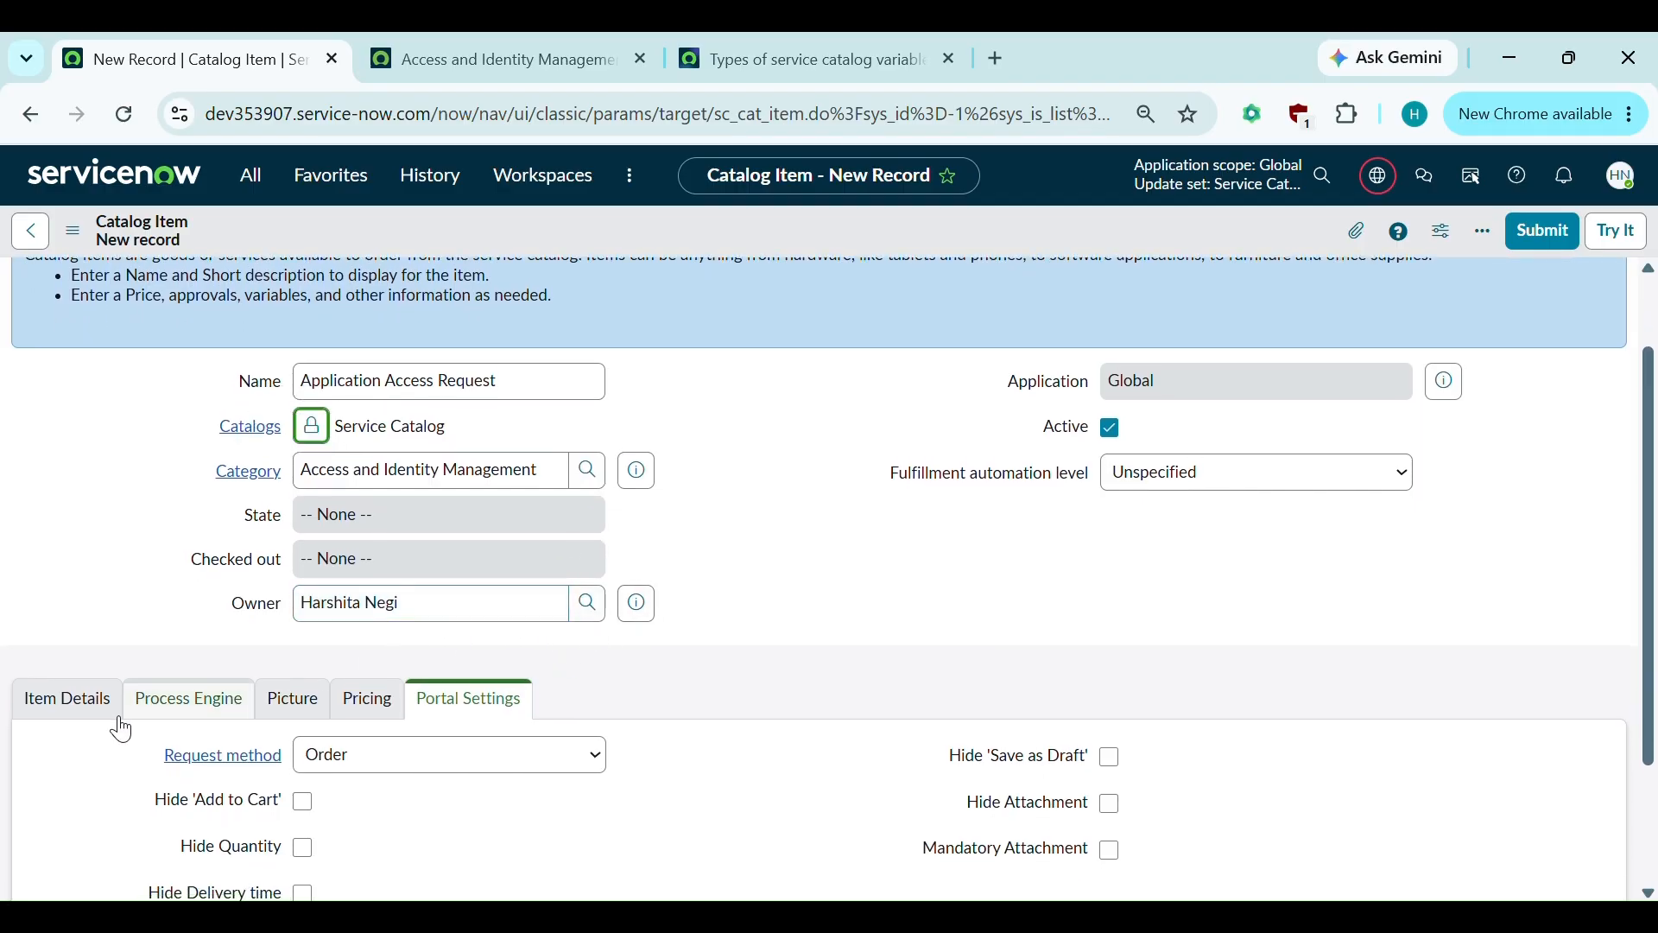
click(50, 712)
scroll(709, 541, down, 2)
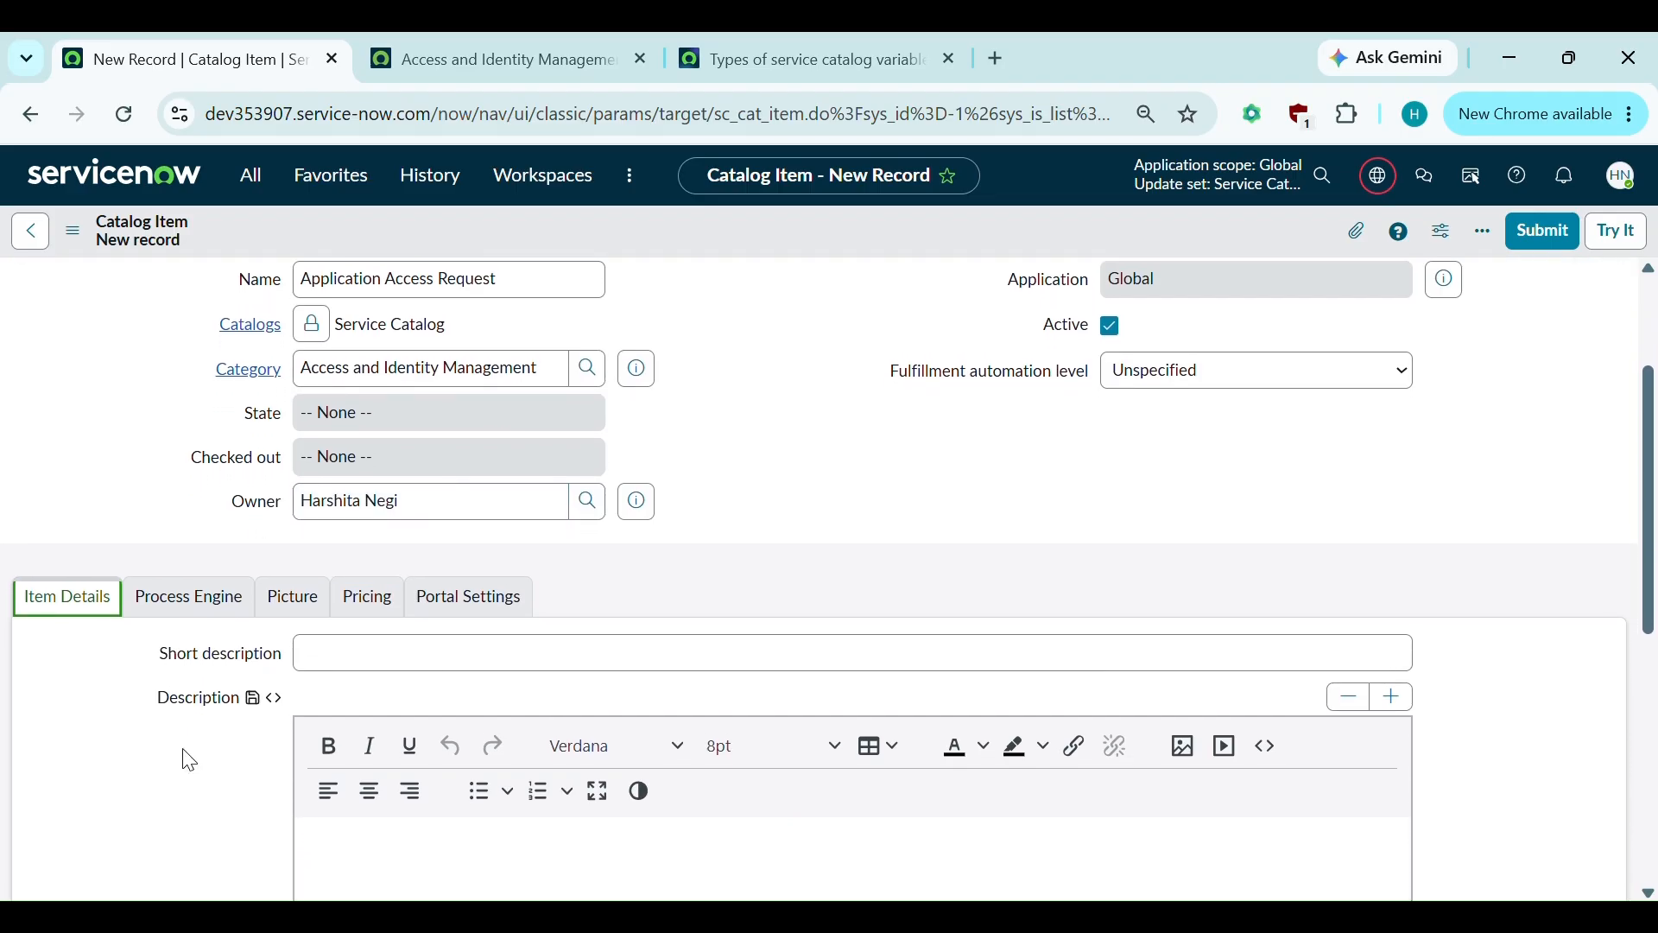
scroll(185, 755, down, 1)
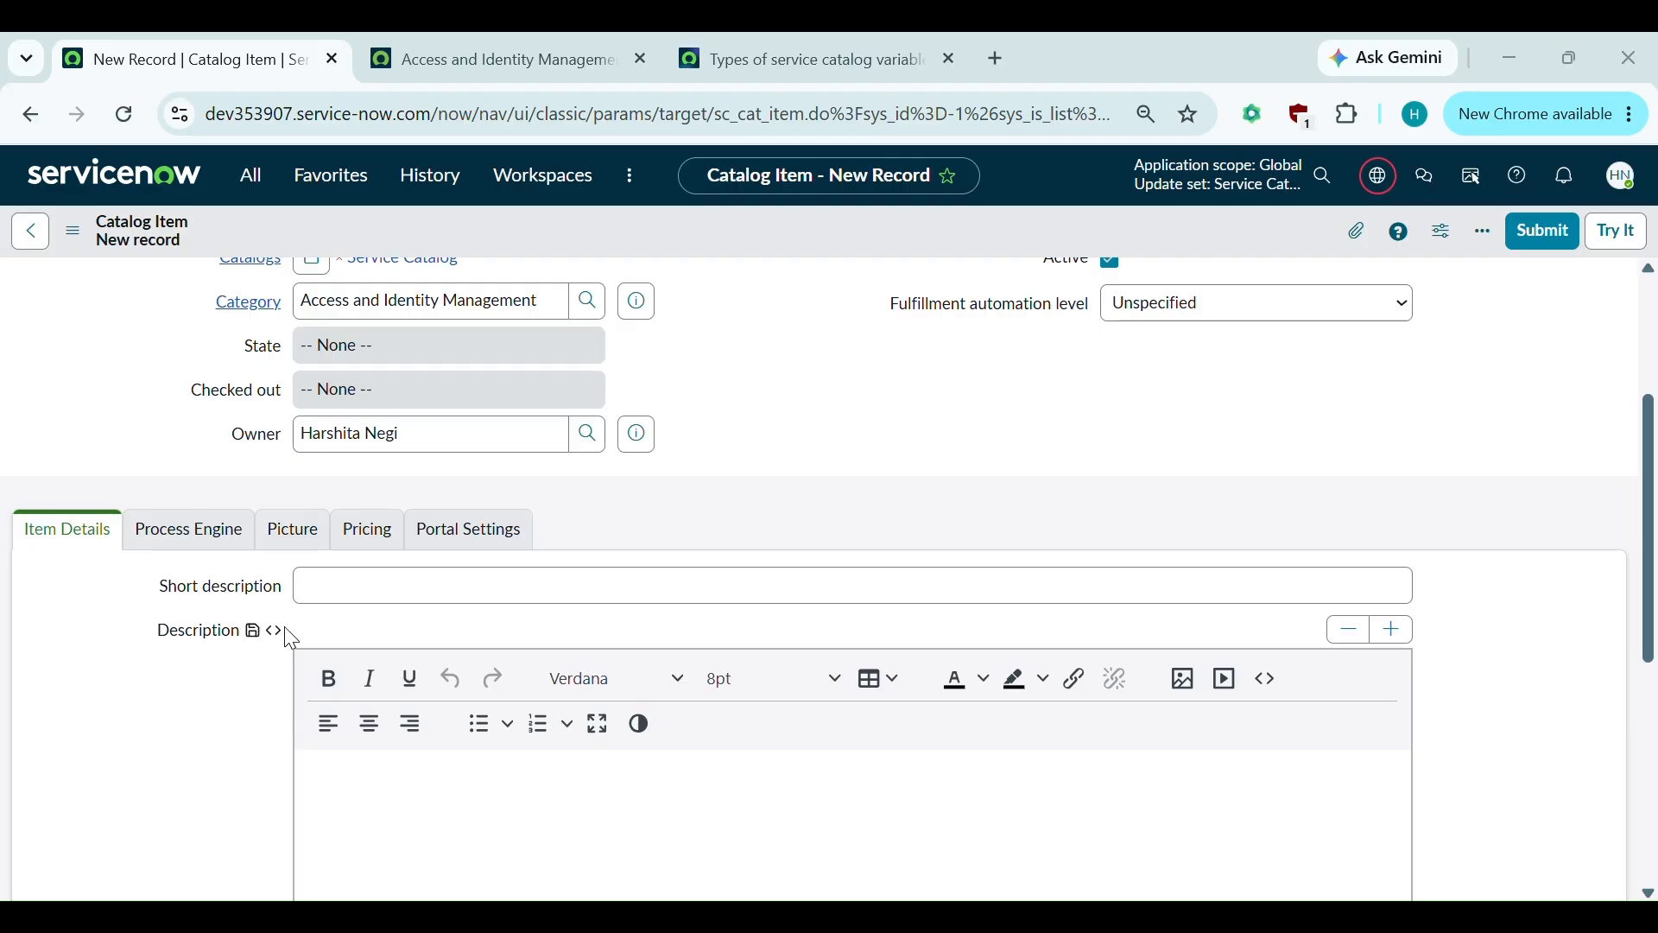
click(329, 599)
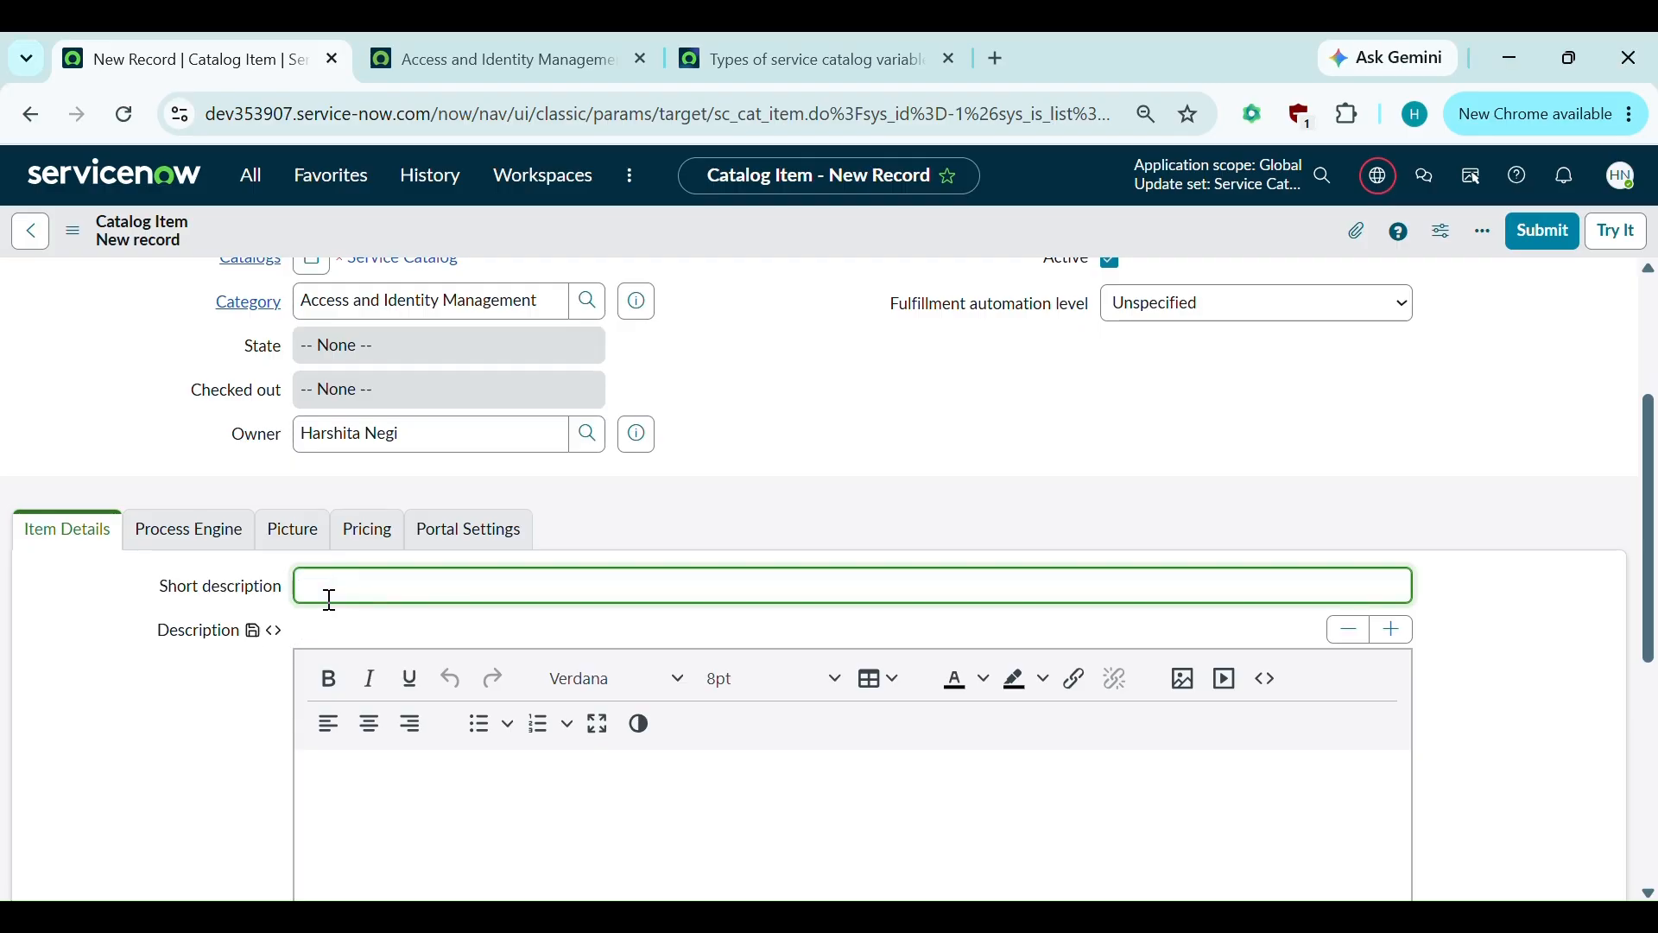
text(Request new, modify existing, or remove access to one or more business applications.)
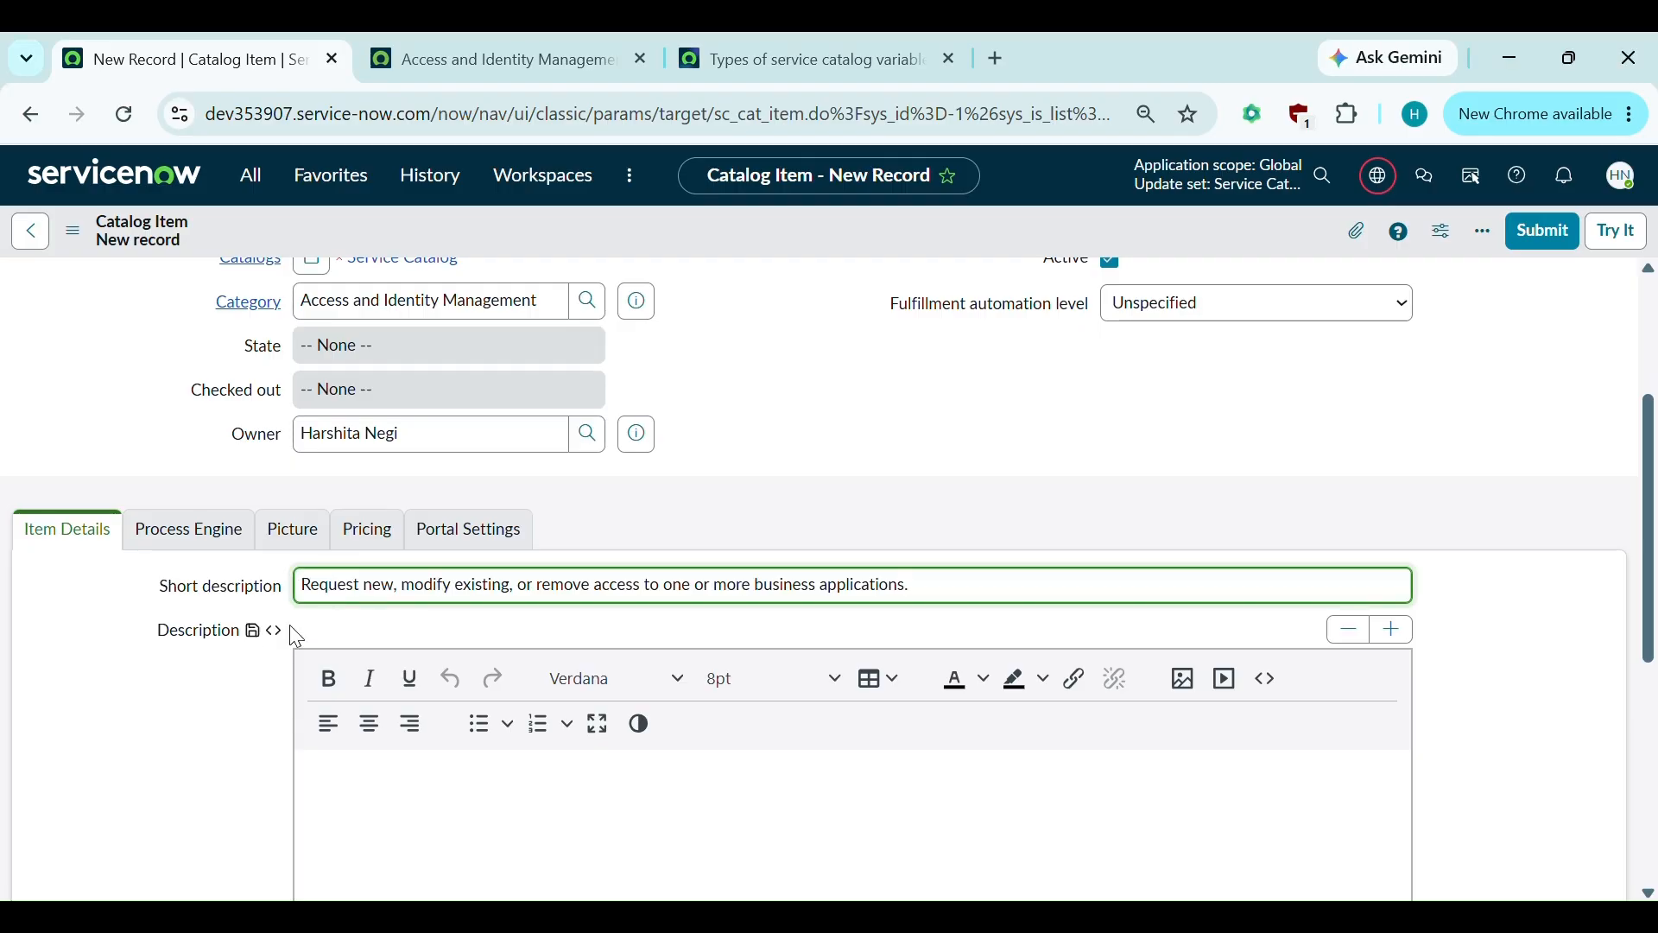
click(181, 705)
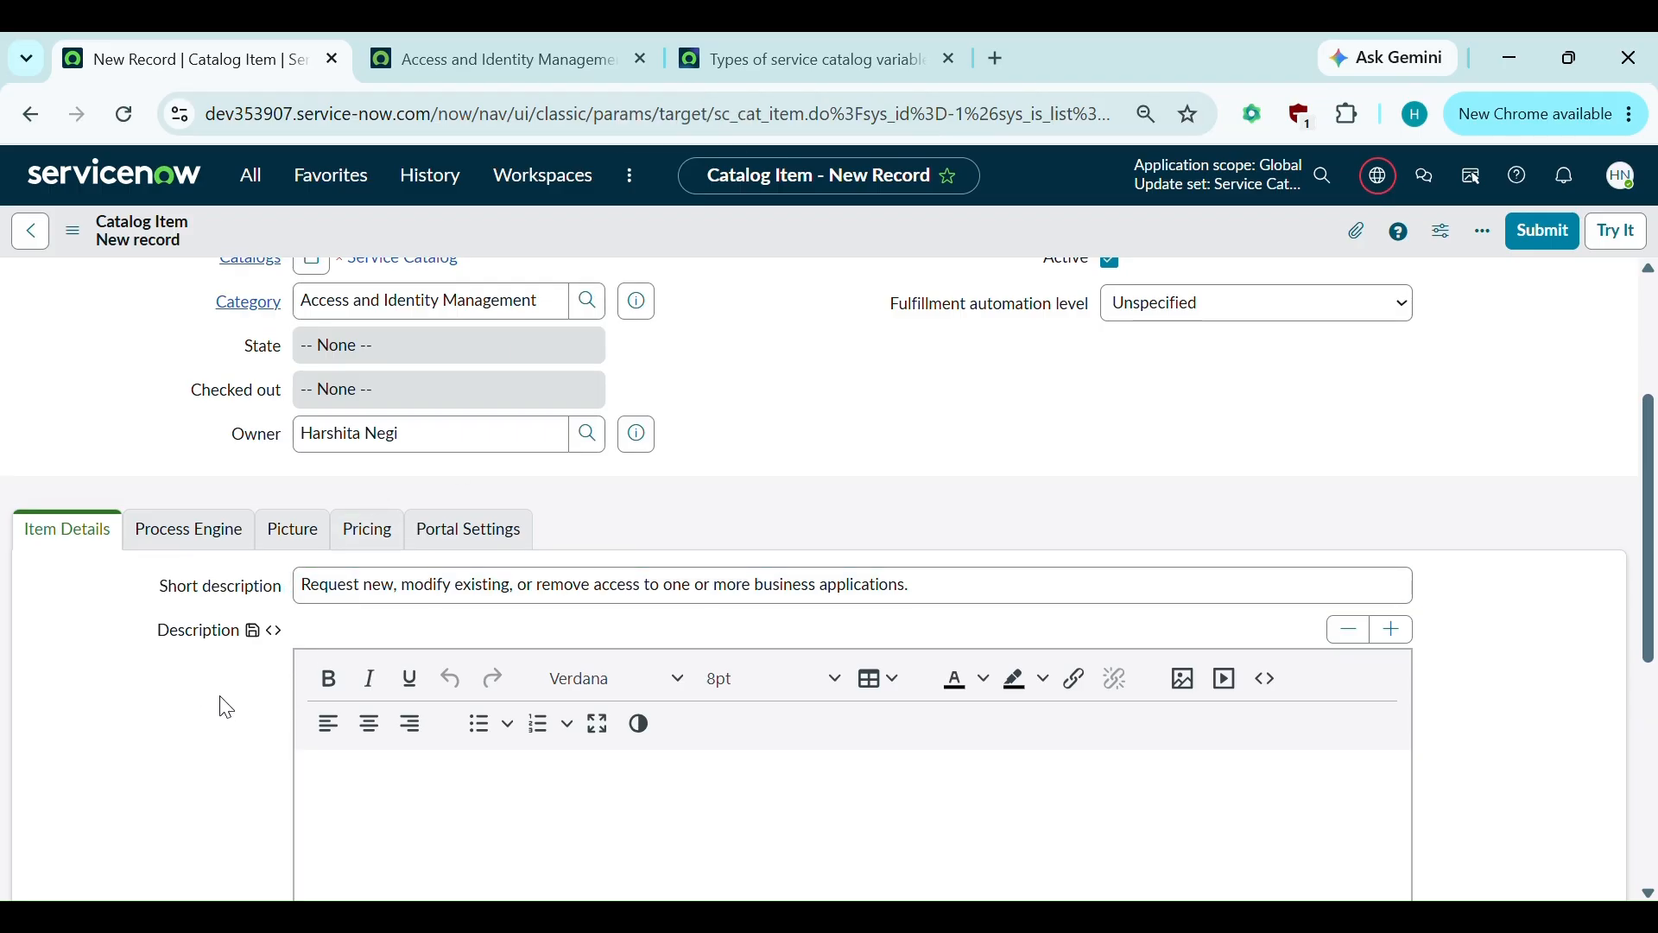
Write the item's description: request application access for yourself or another user, bullets for new, modified and removed access, and required business justification and application details.
scroll(222, 701, down, 1)
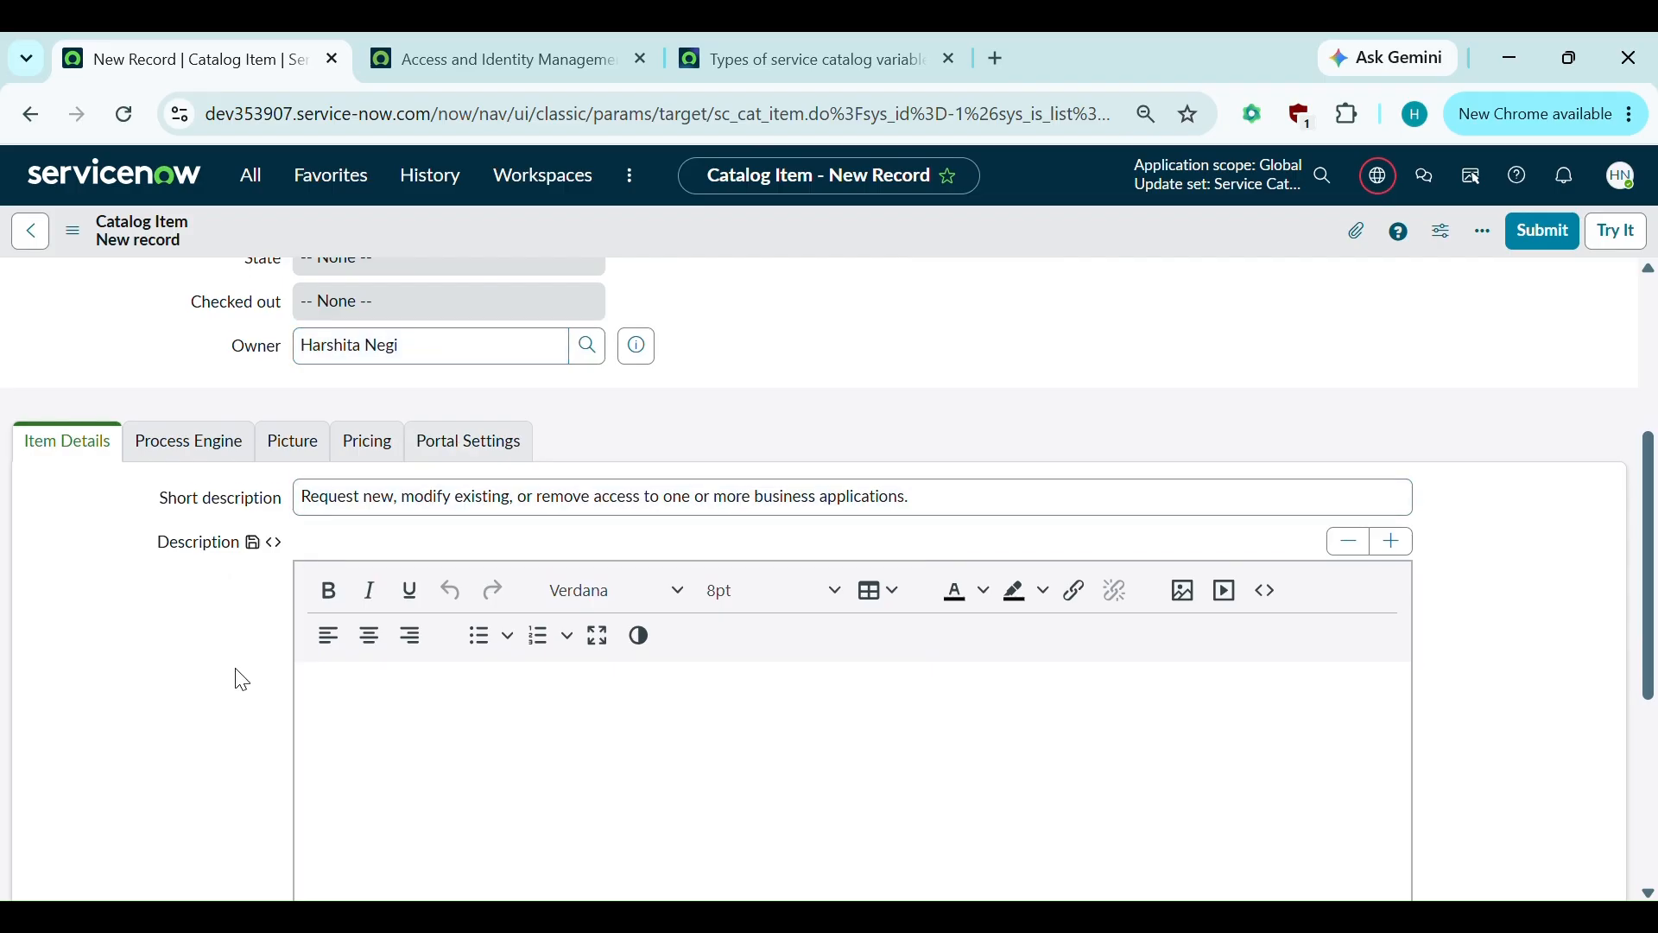
scroll(237, 677, down, 1)
click(393, 648)
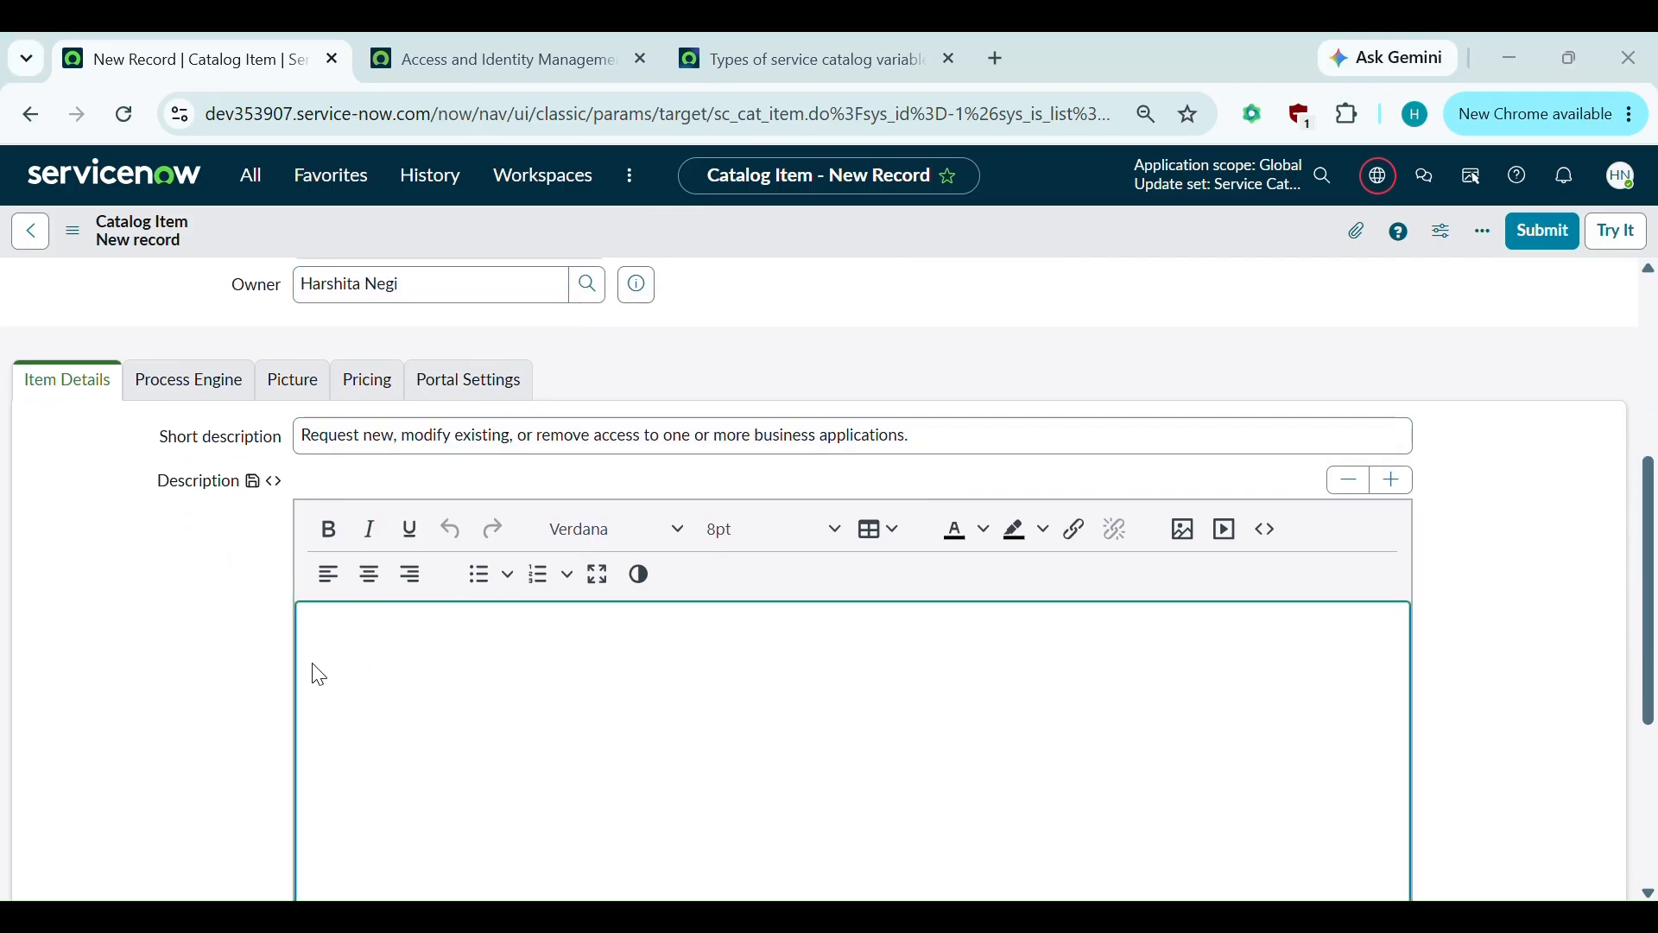
text(Use this catalog item to request access to one or more business applications for yourself or another user. You can use this request to: • Request new application access • Modify existing access or permissions • Remove application access Please provide the required business justification and application details to help expedite the approval and fulfillment process.)
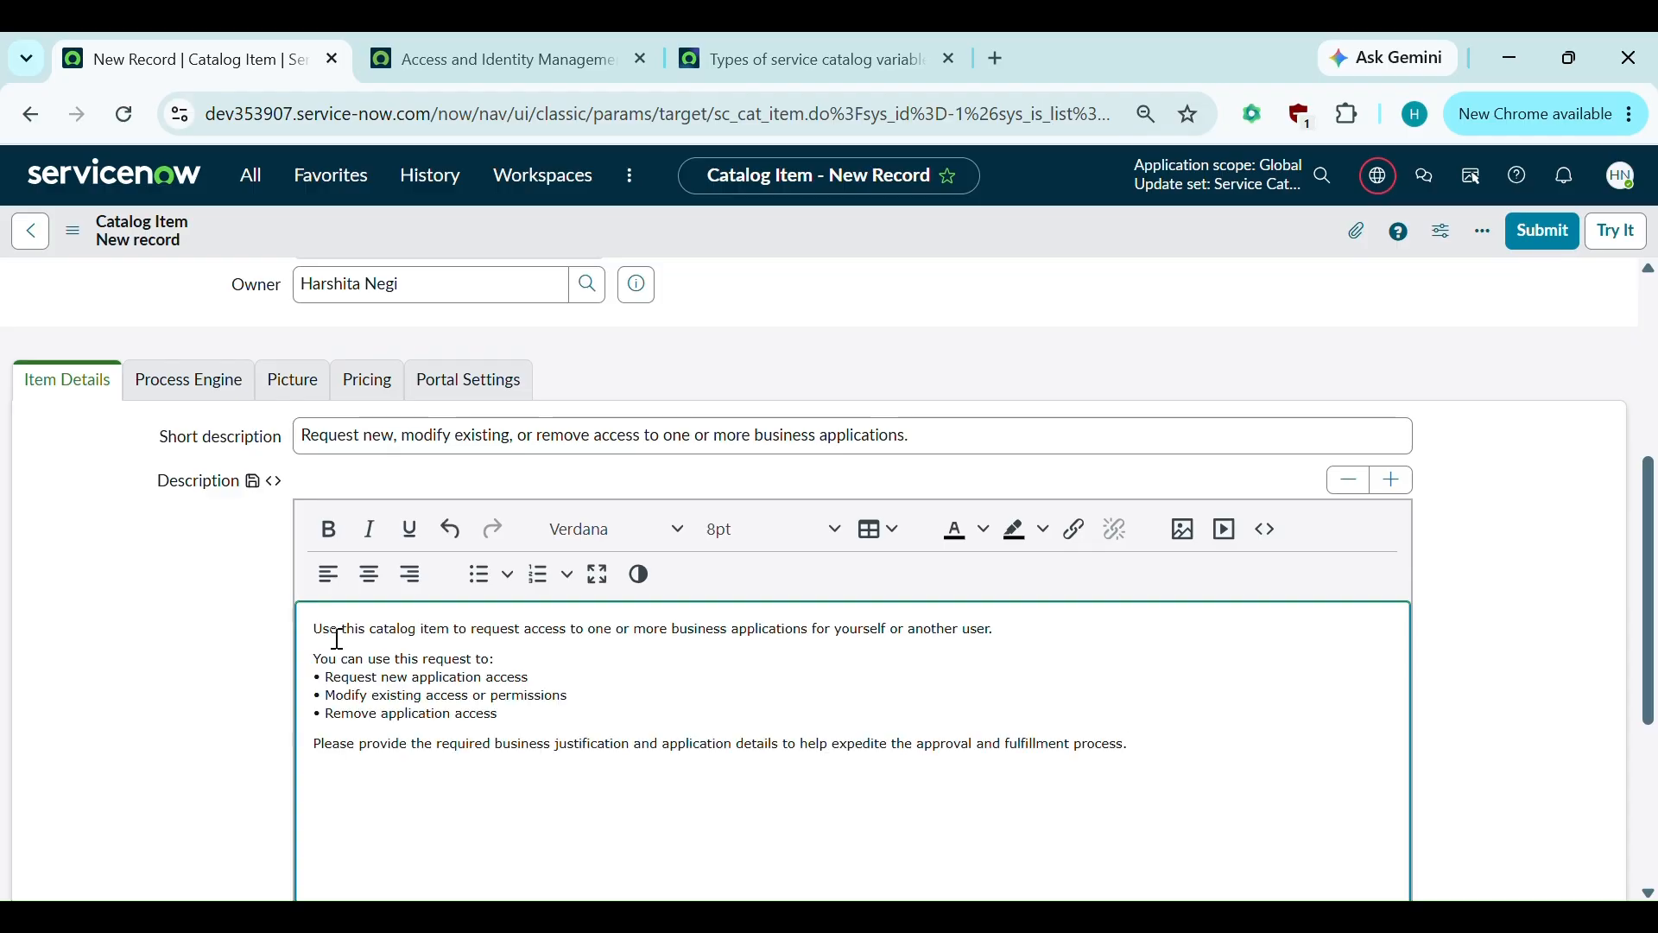
click(199, 688)
Check the short description and description text, and save the new Application Access Request catalog item.
scroll(199, 688, down, 1)
scroll(201, 673, down, 1)
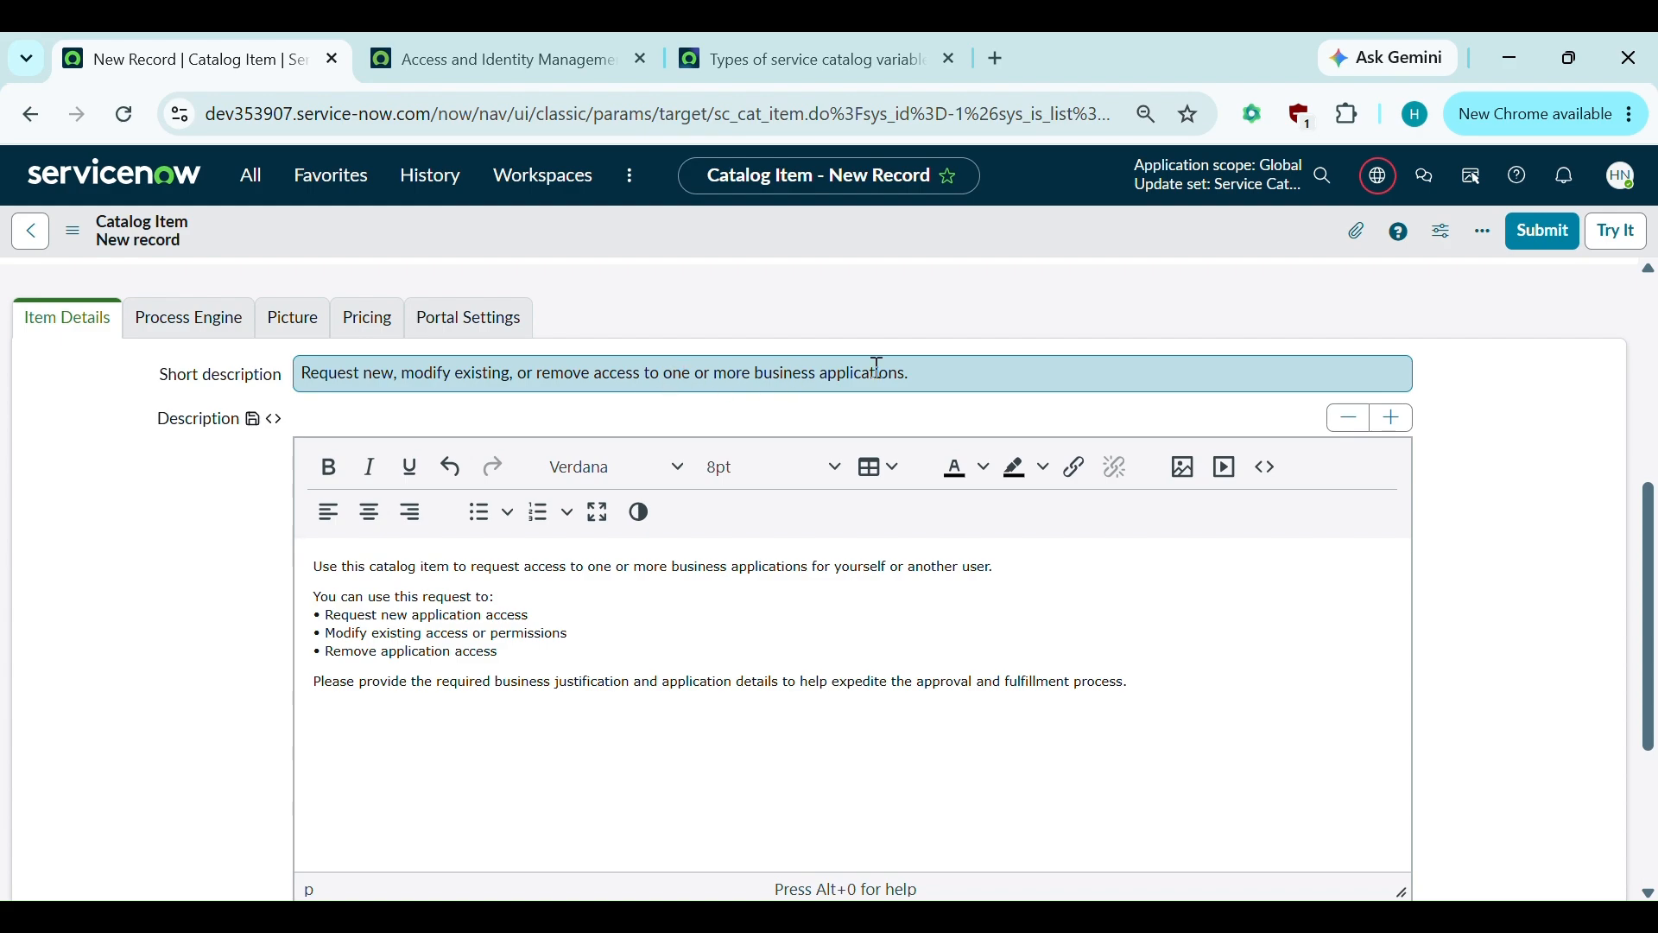
scroll(359, 670, down, 1)
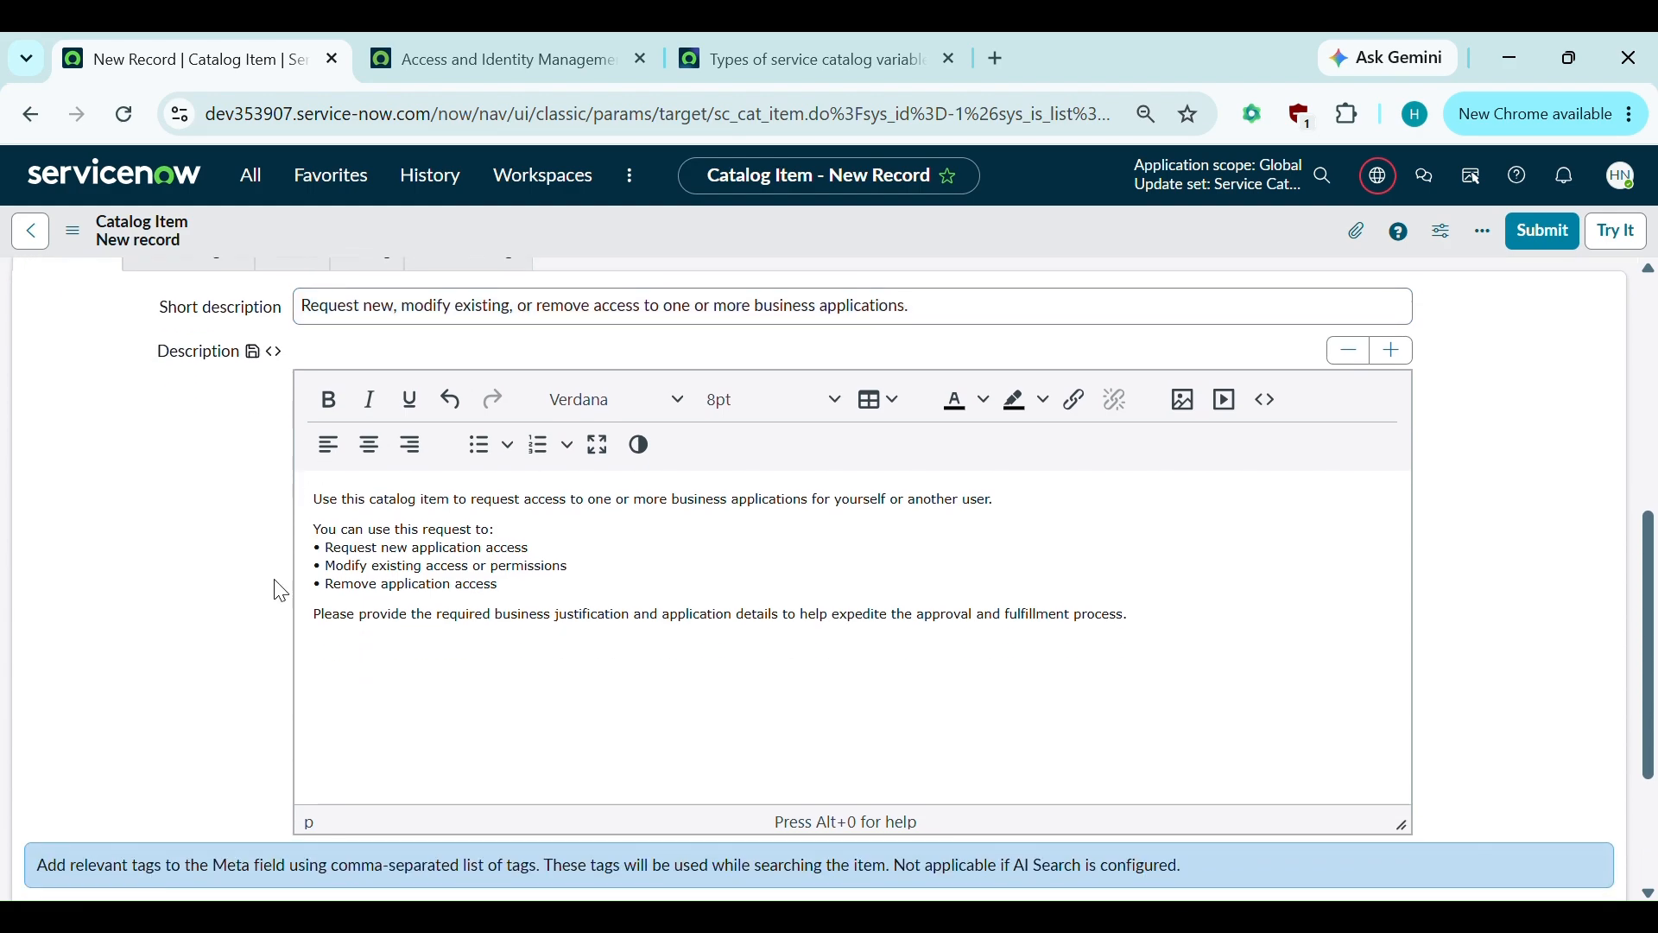
scroll(431, 518, down, 1)
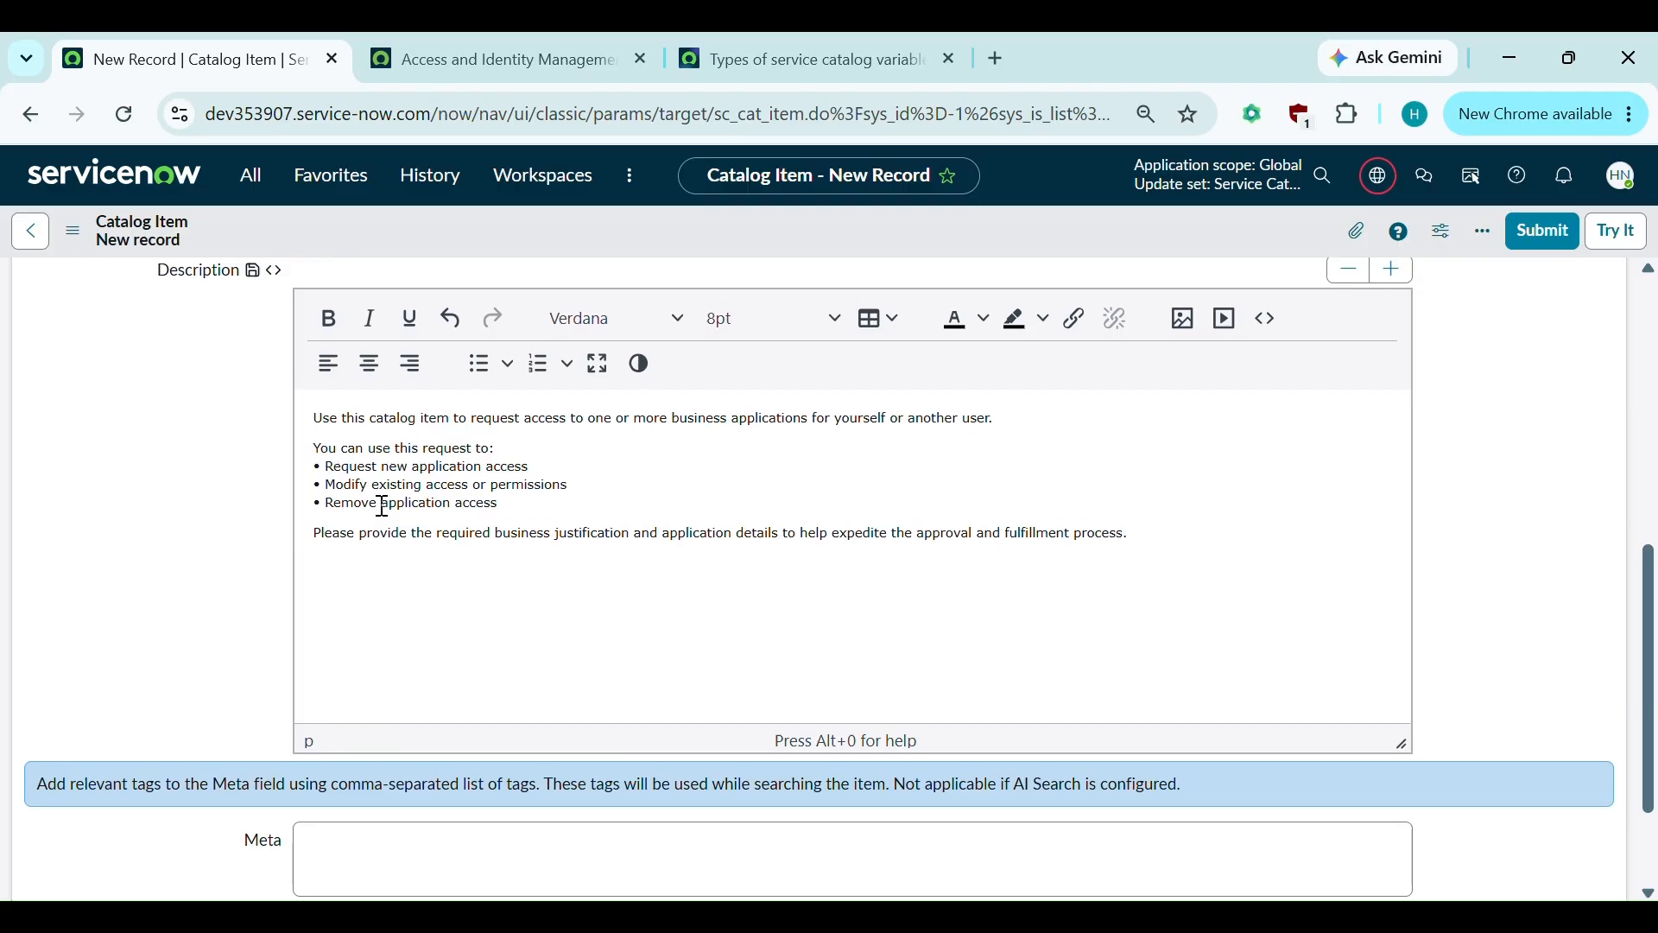
scroll(382, 505, up, 1)
scroll(382, 506, up, 1)
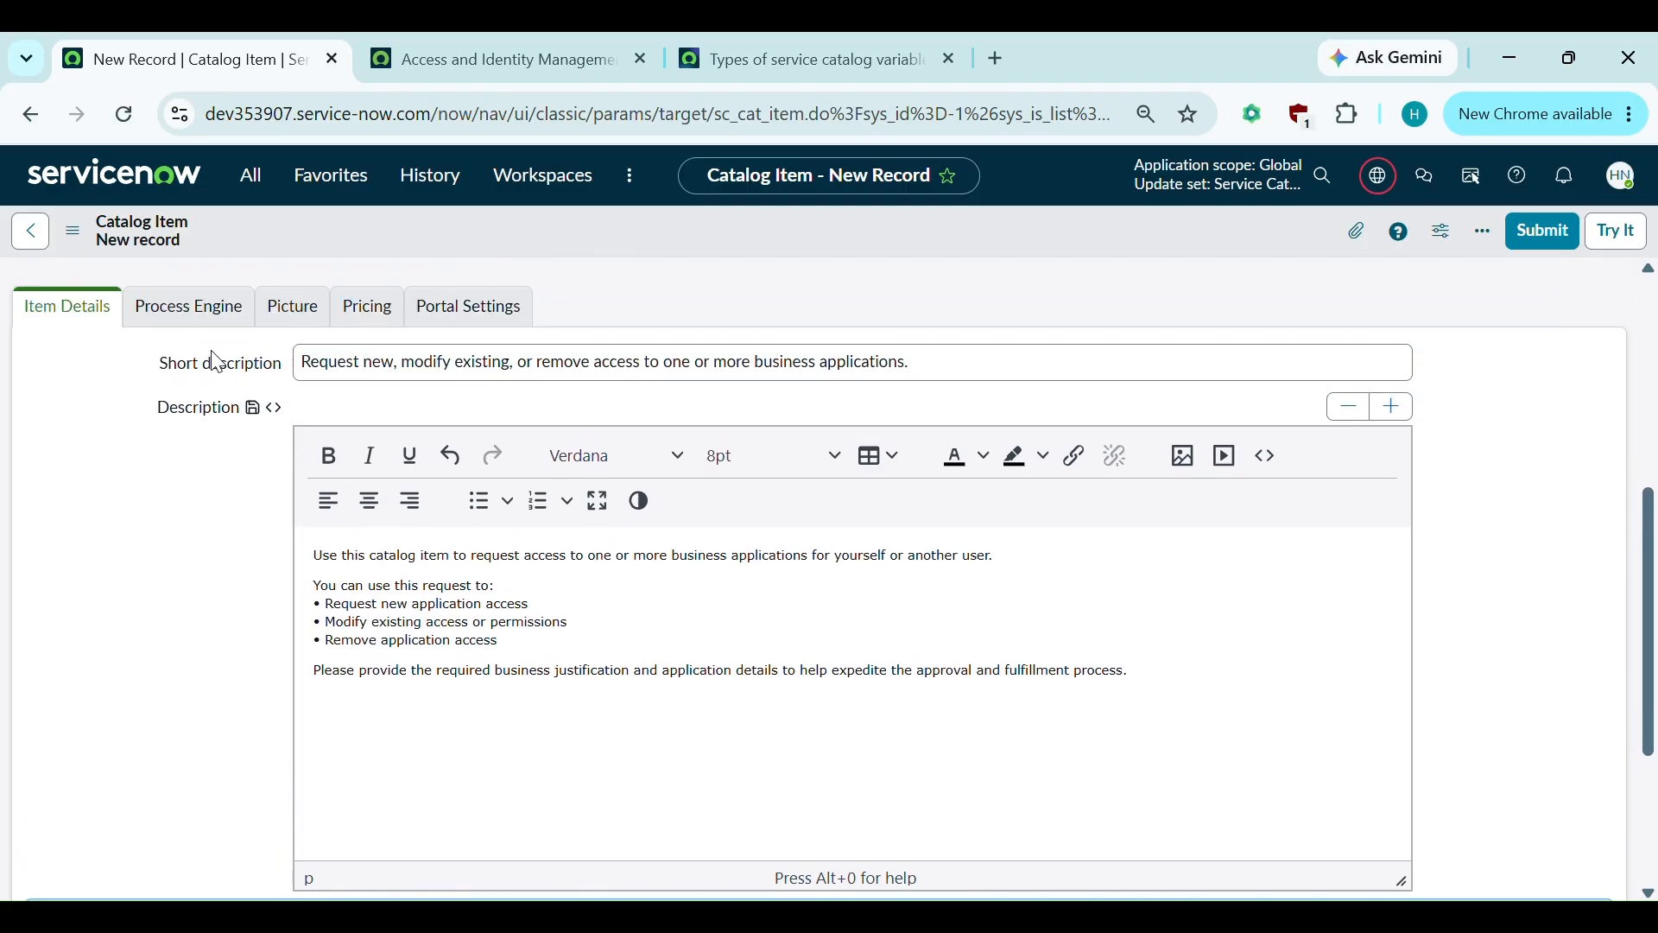
key(ctrl+s)
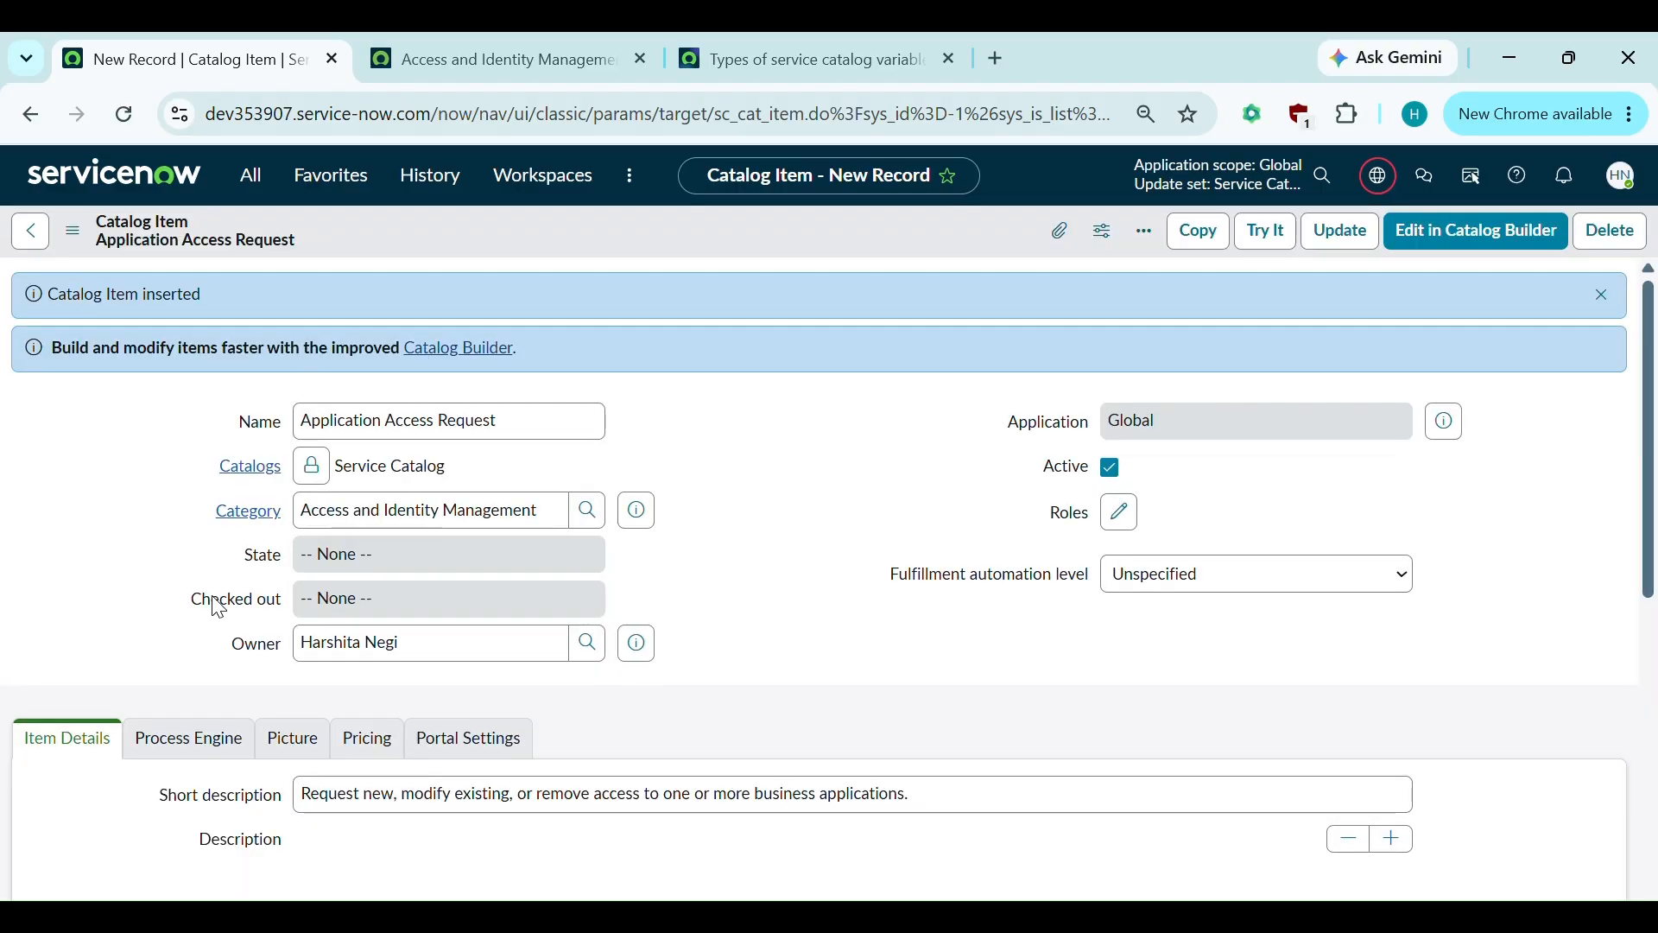
Preview the saved Application Access Request item with Try It and leave the preview.
scroll(218, 606, down, 1)
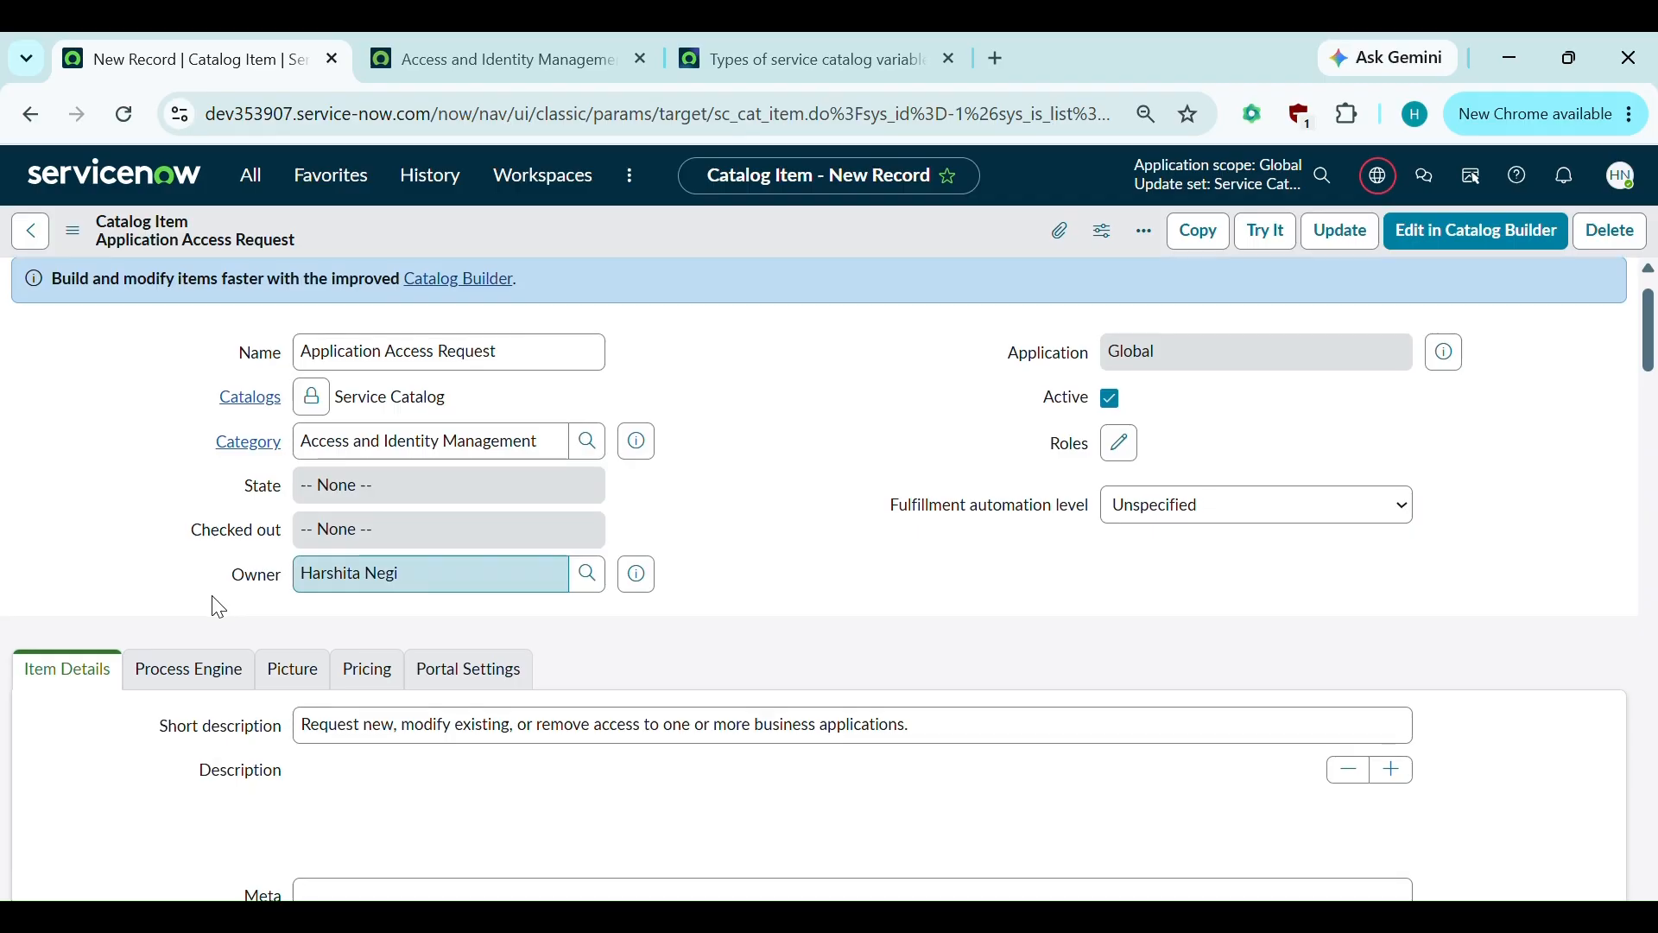
scroll(218, 606, up, 1)
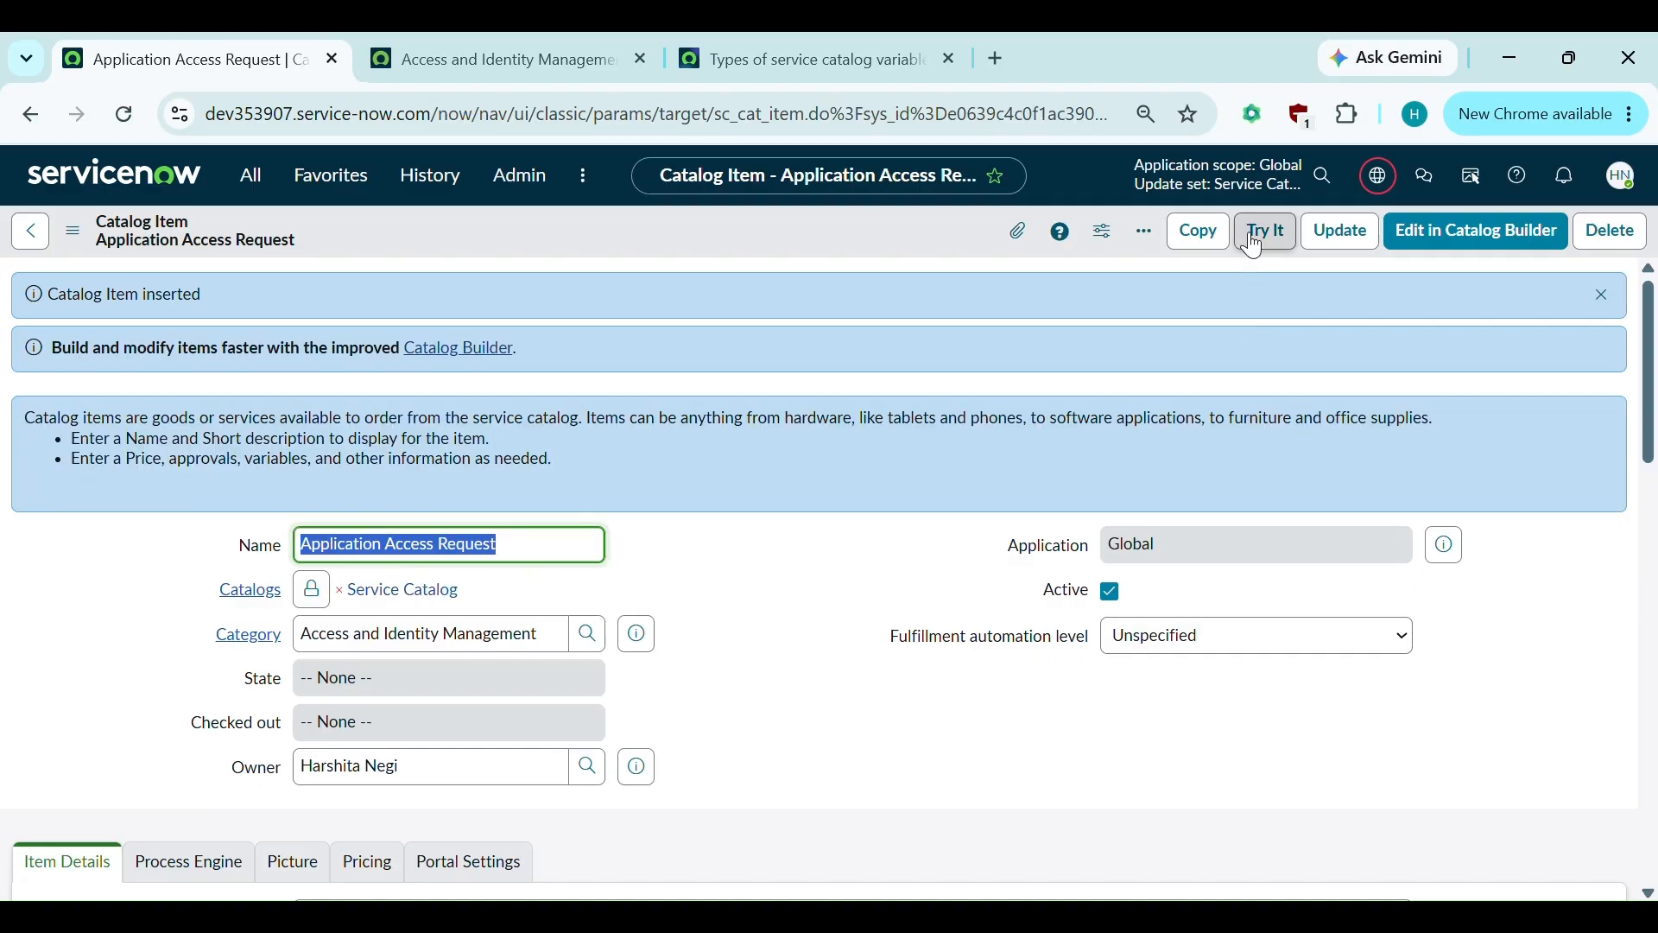
click(1254, 244)
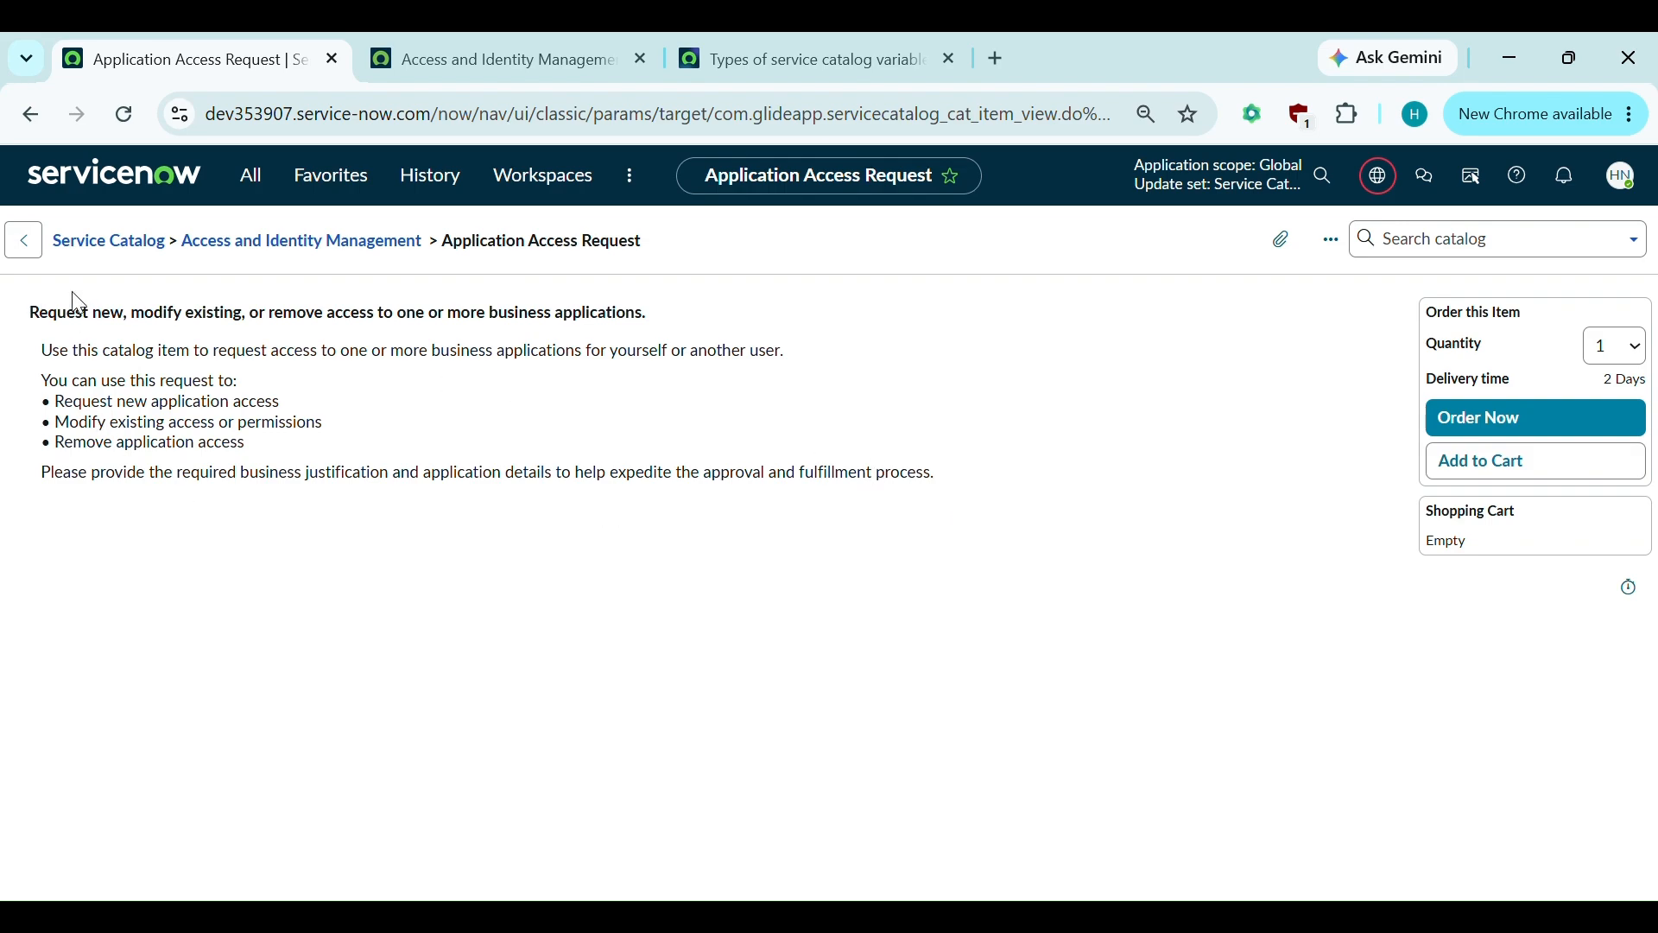
click(25, 244)
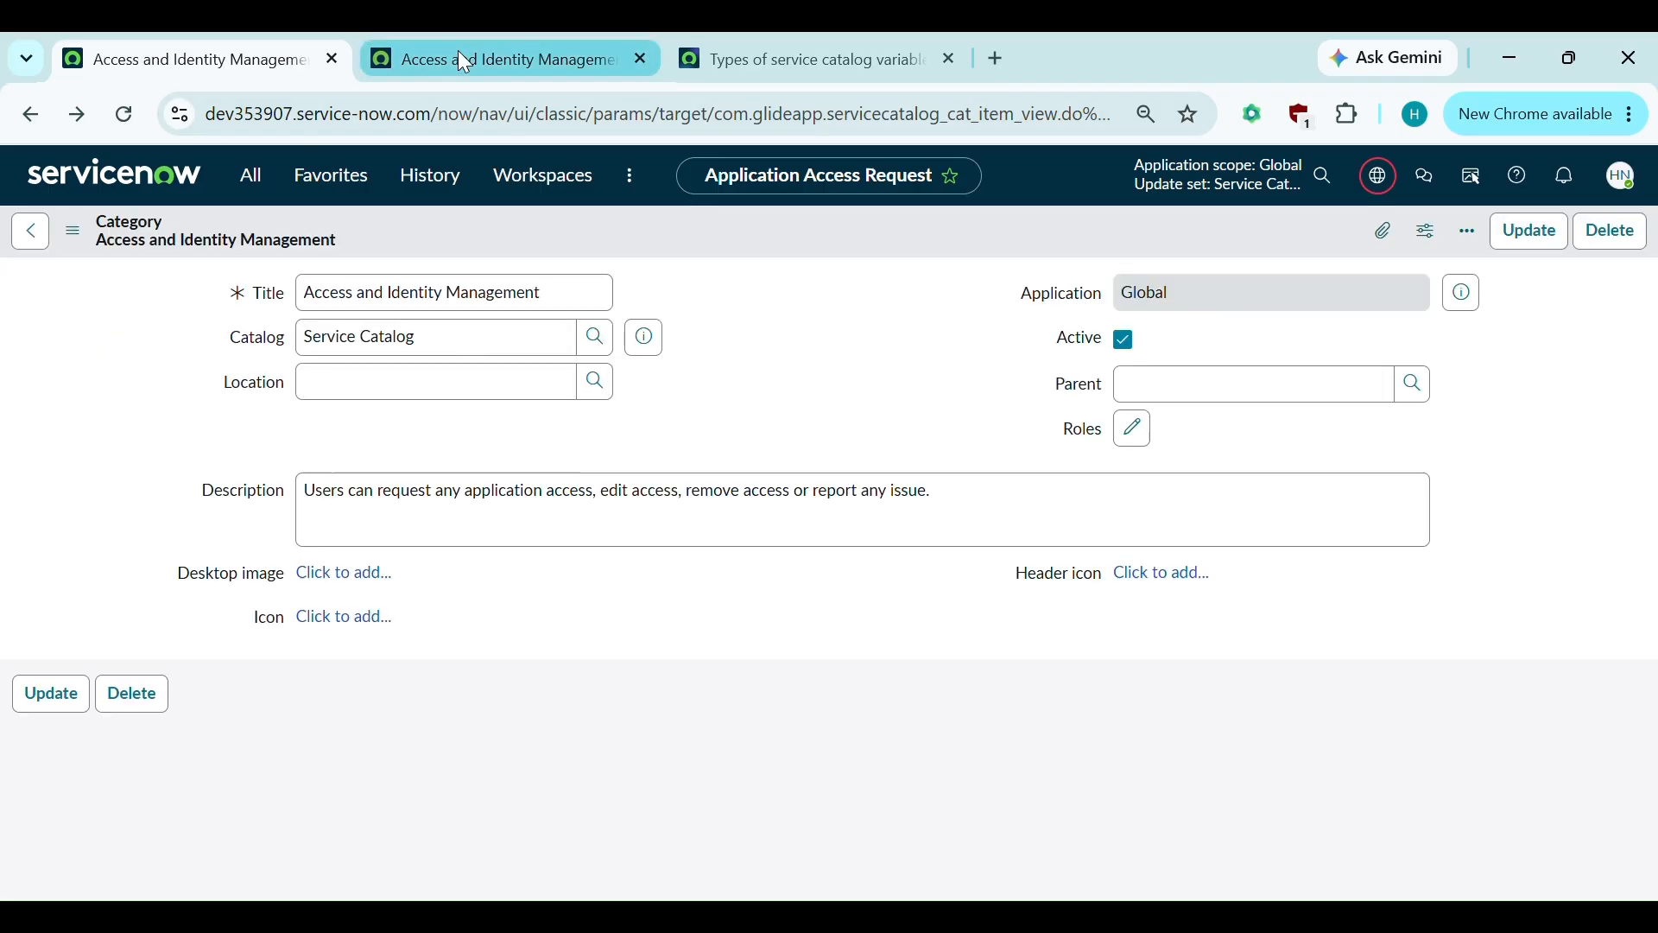
Refresh the portal's Access and Identity Management category and examine the Application Access Request page's description, attachment area and ordering options.
click(458, 57)
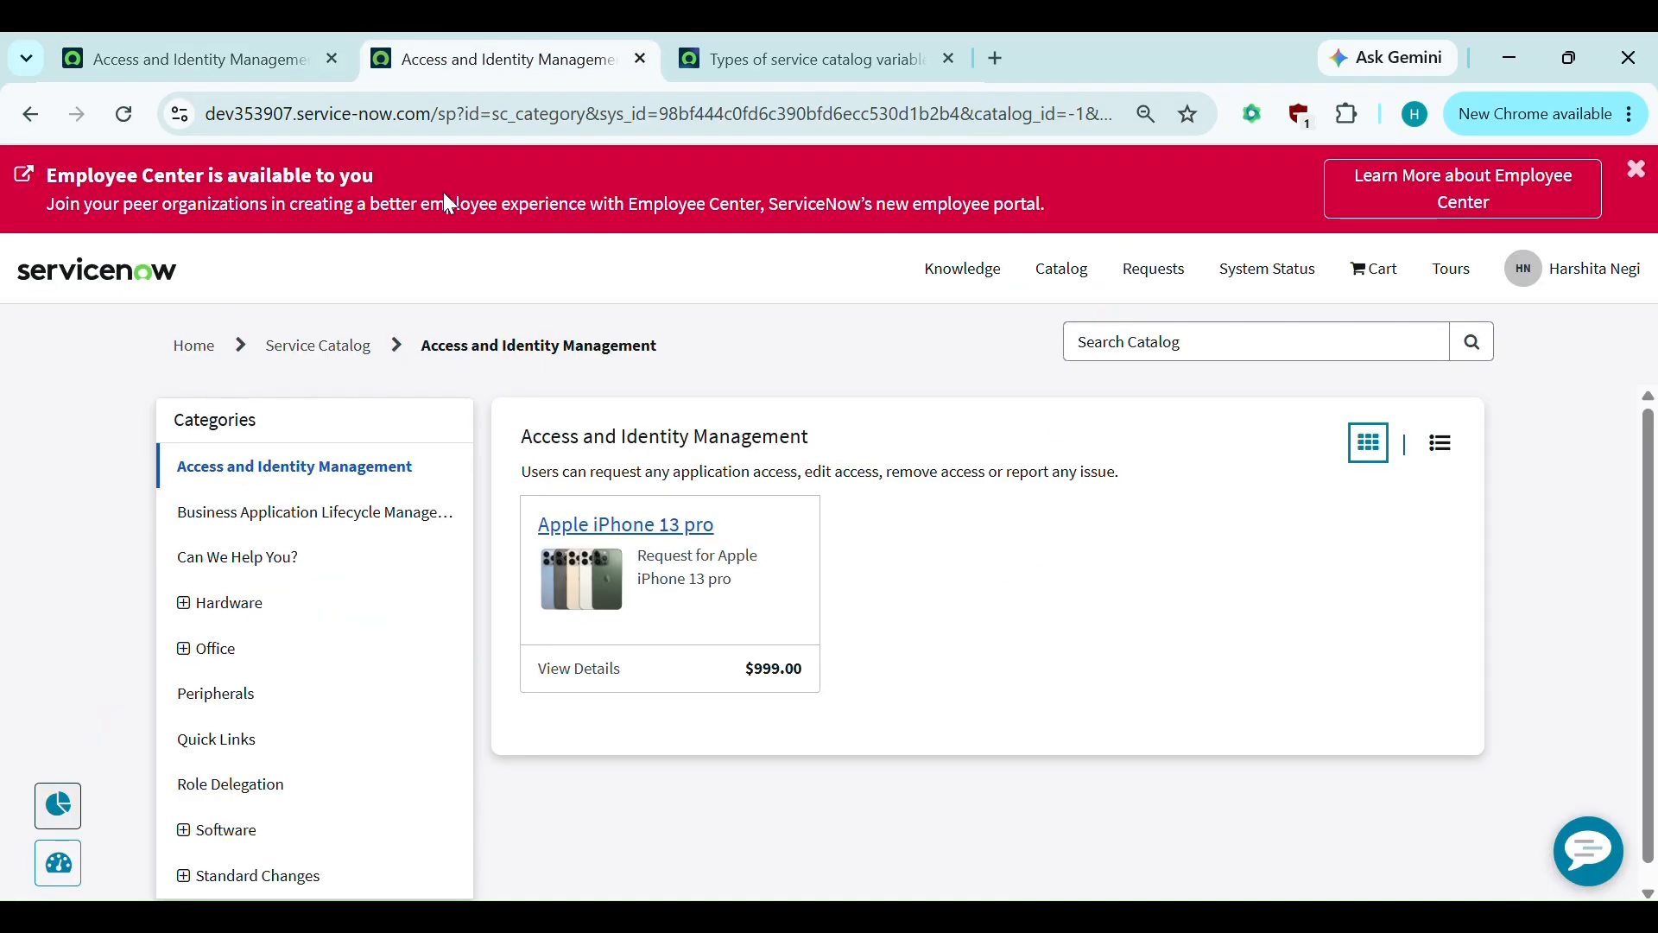
click(126, 110)
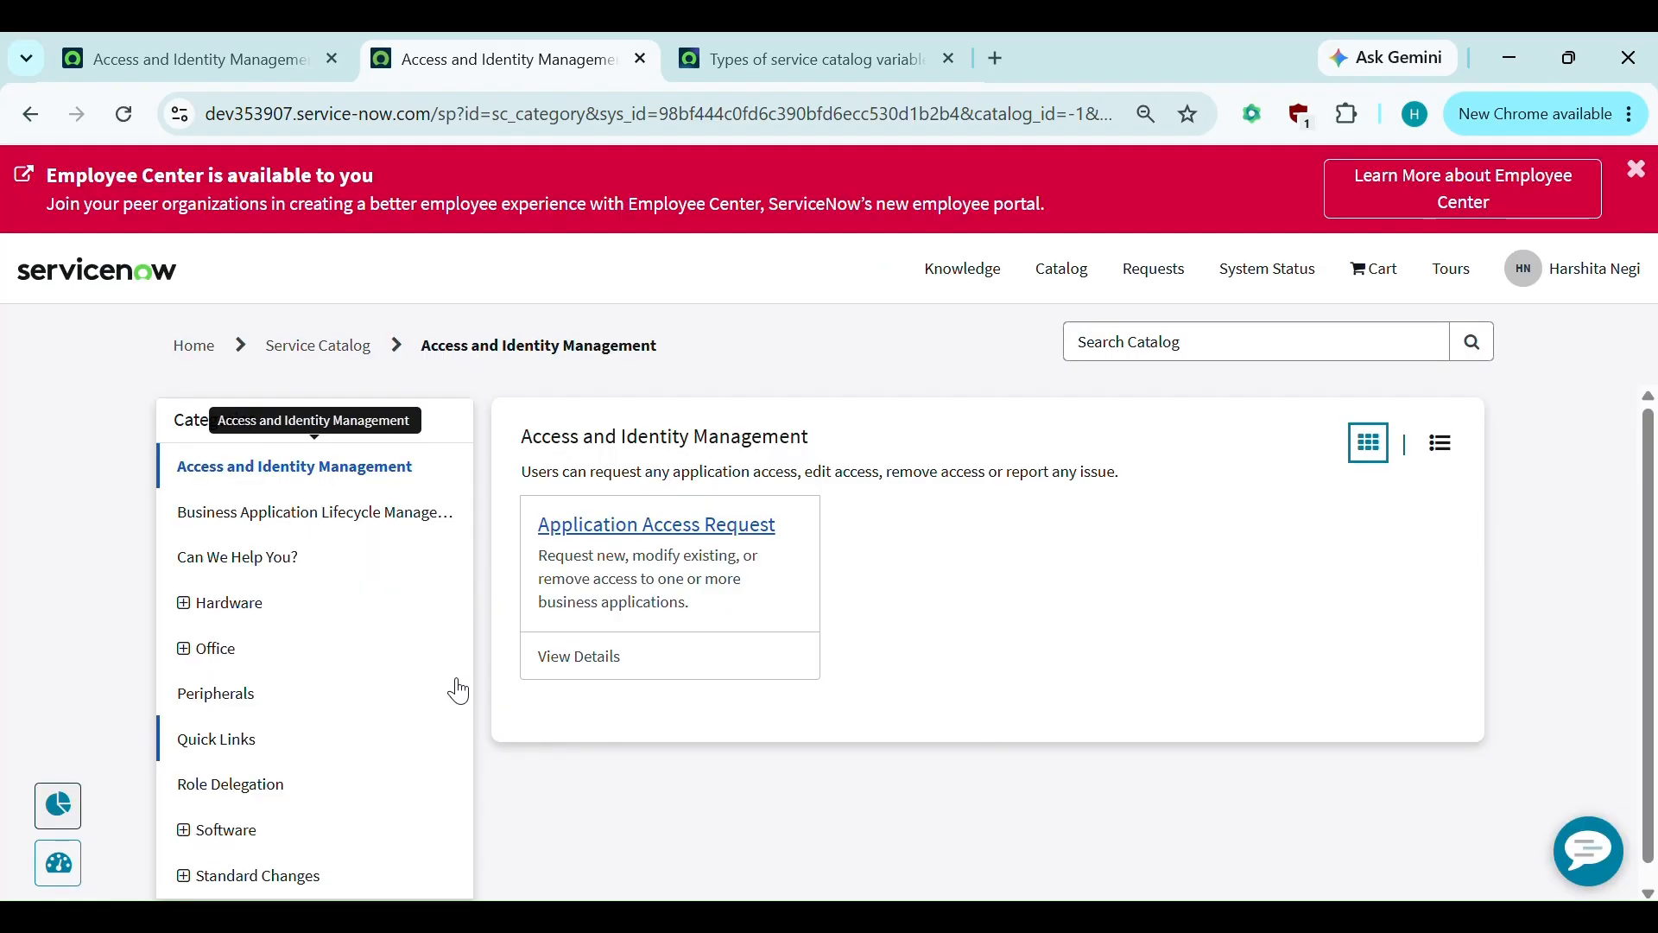
click(587, 550)
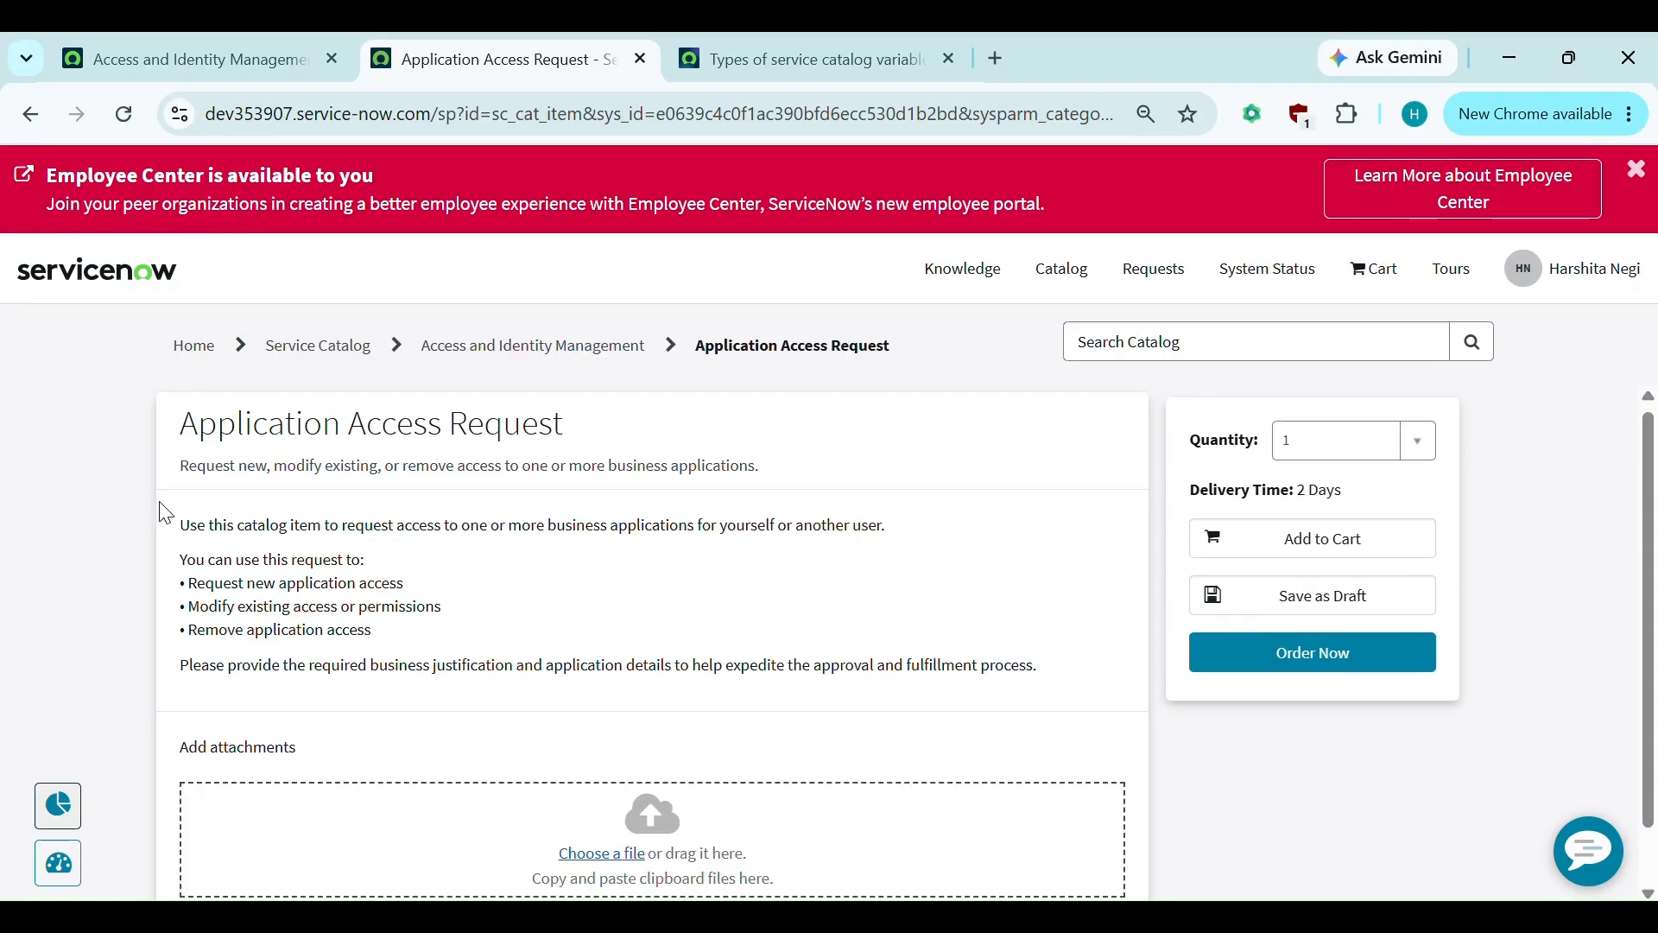
scroll(159, 502, down, 1)
scroll(159, 503, up, 1)
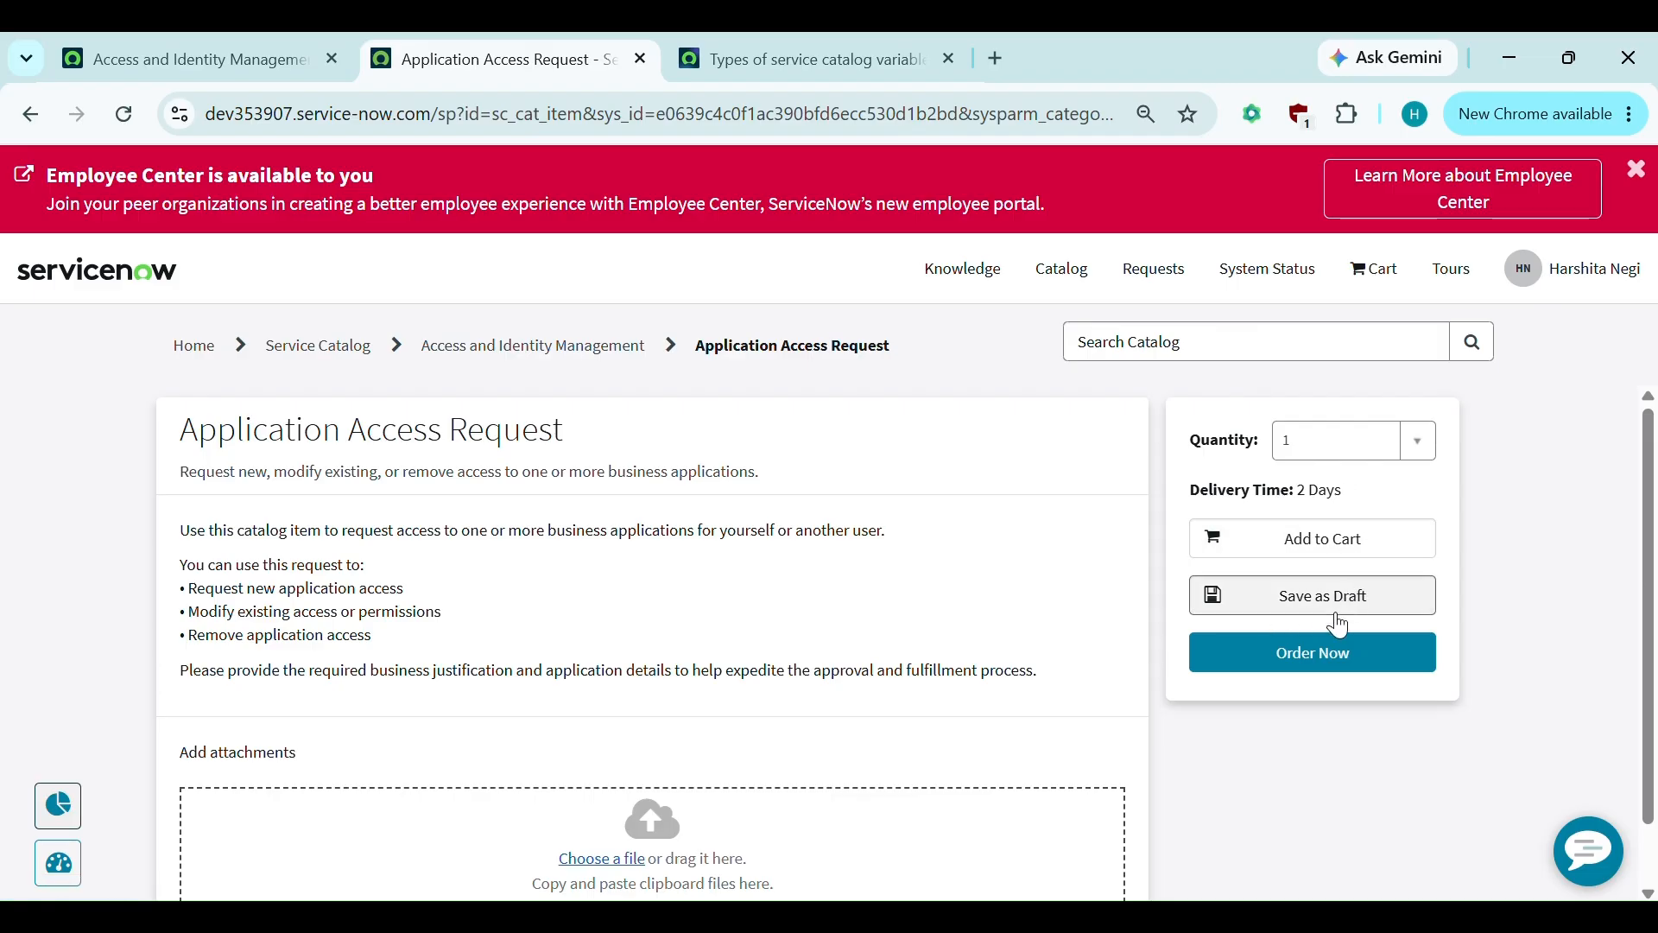
scroll(959, 694, down, 1)
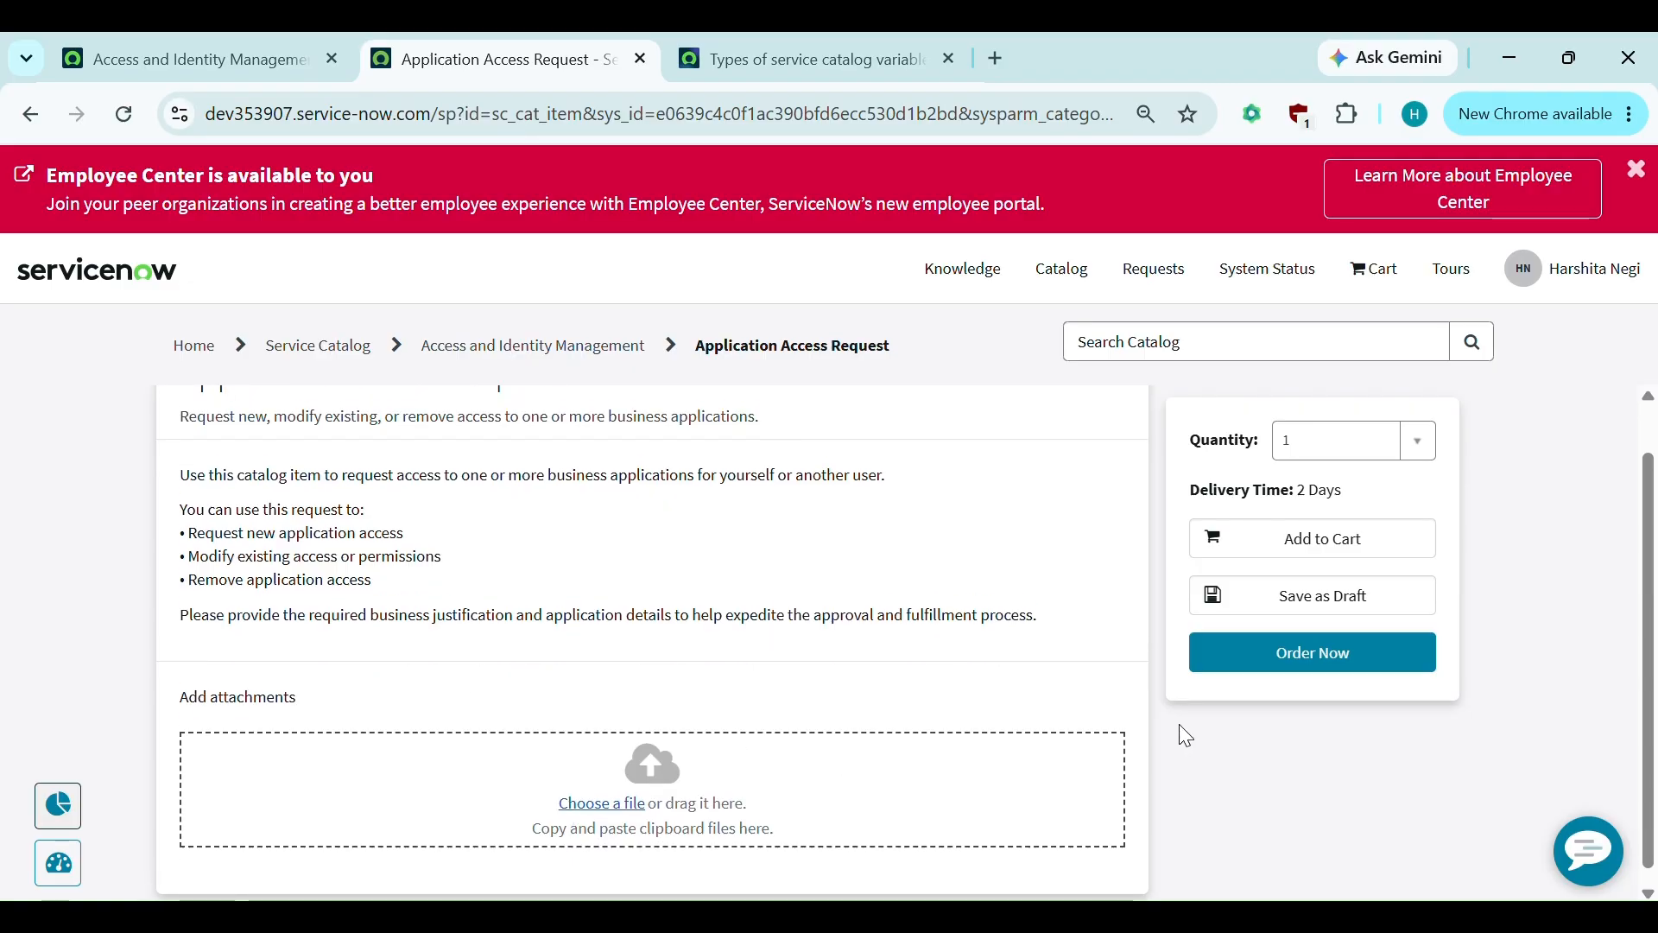
scroll(1179, 723, up, 1)
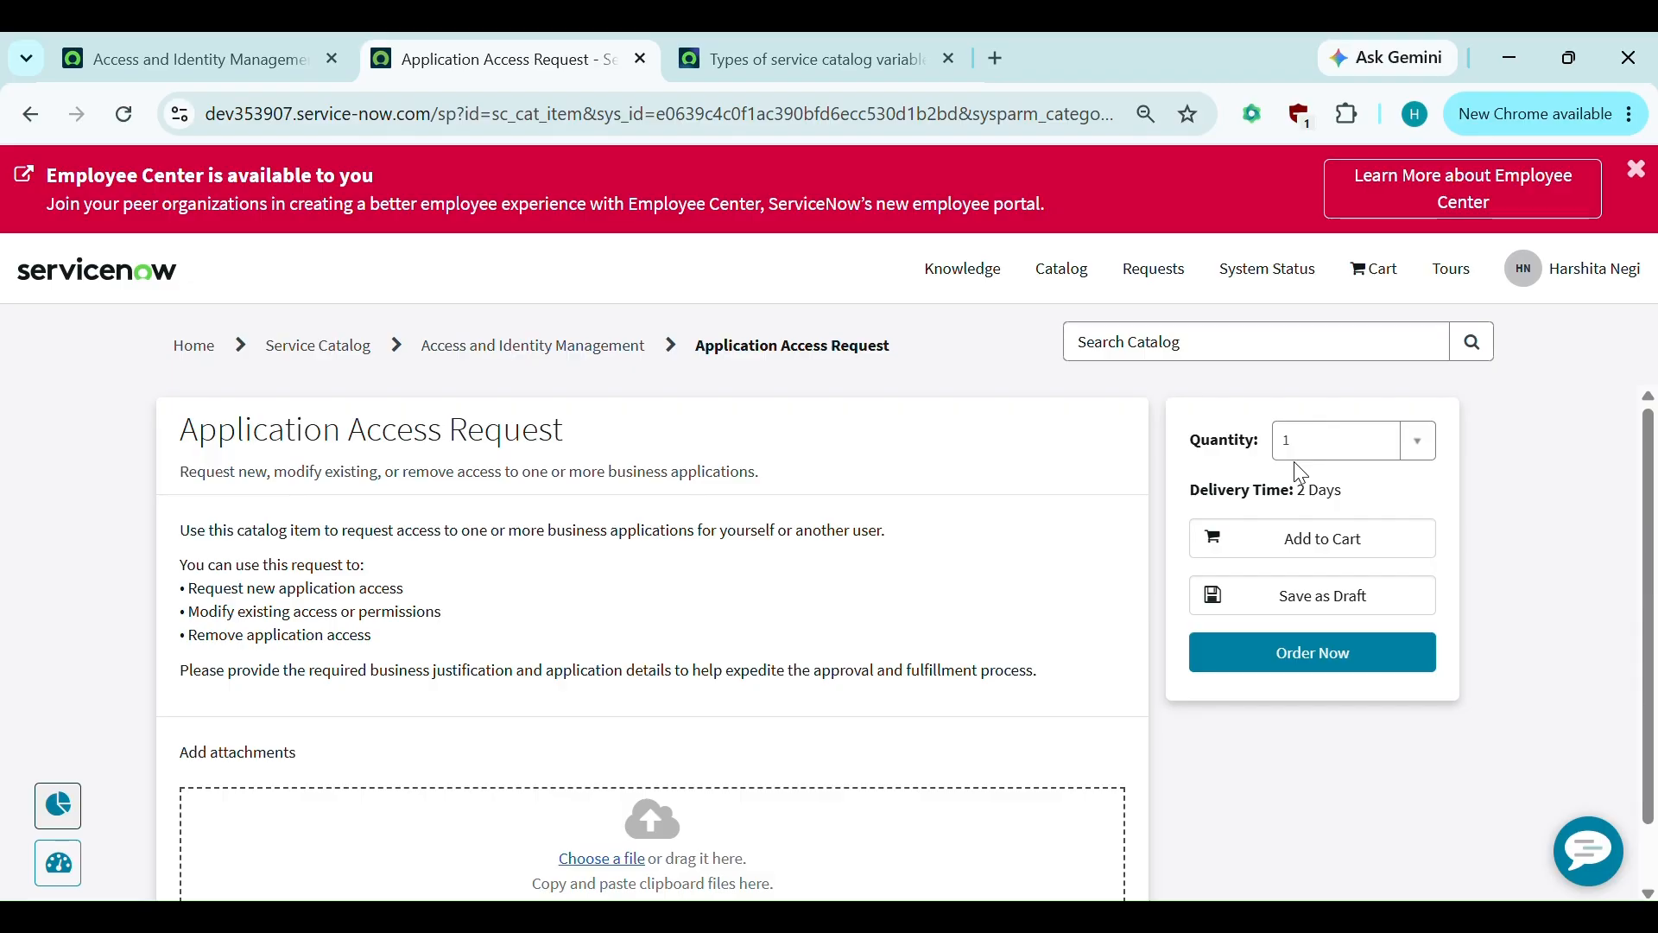
Return from the portal to the Access and Identity Management category record and open the Maintain Items list of catalog items.
click(214, 36)
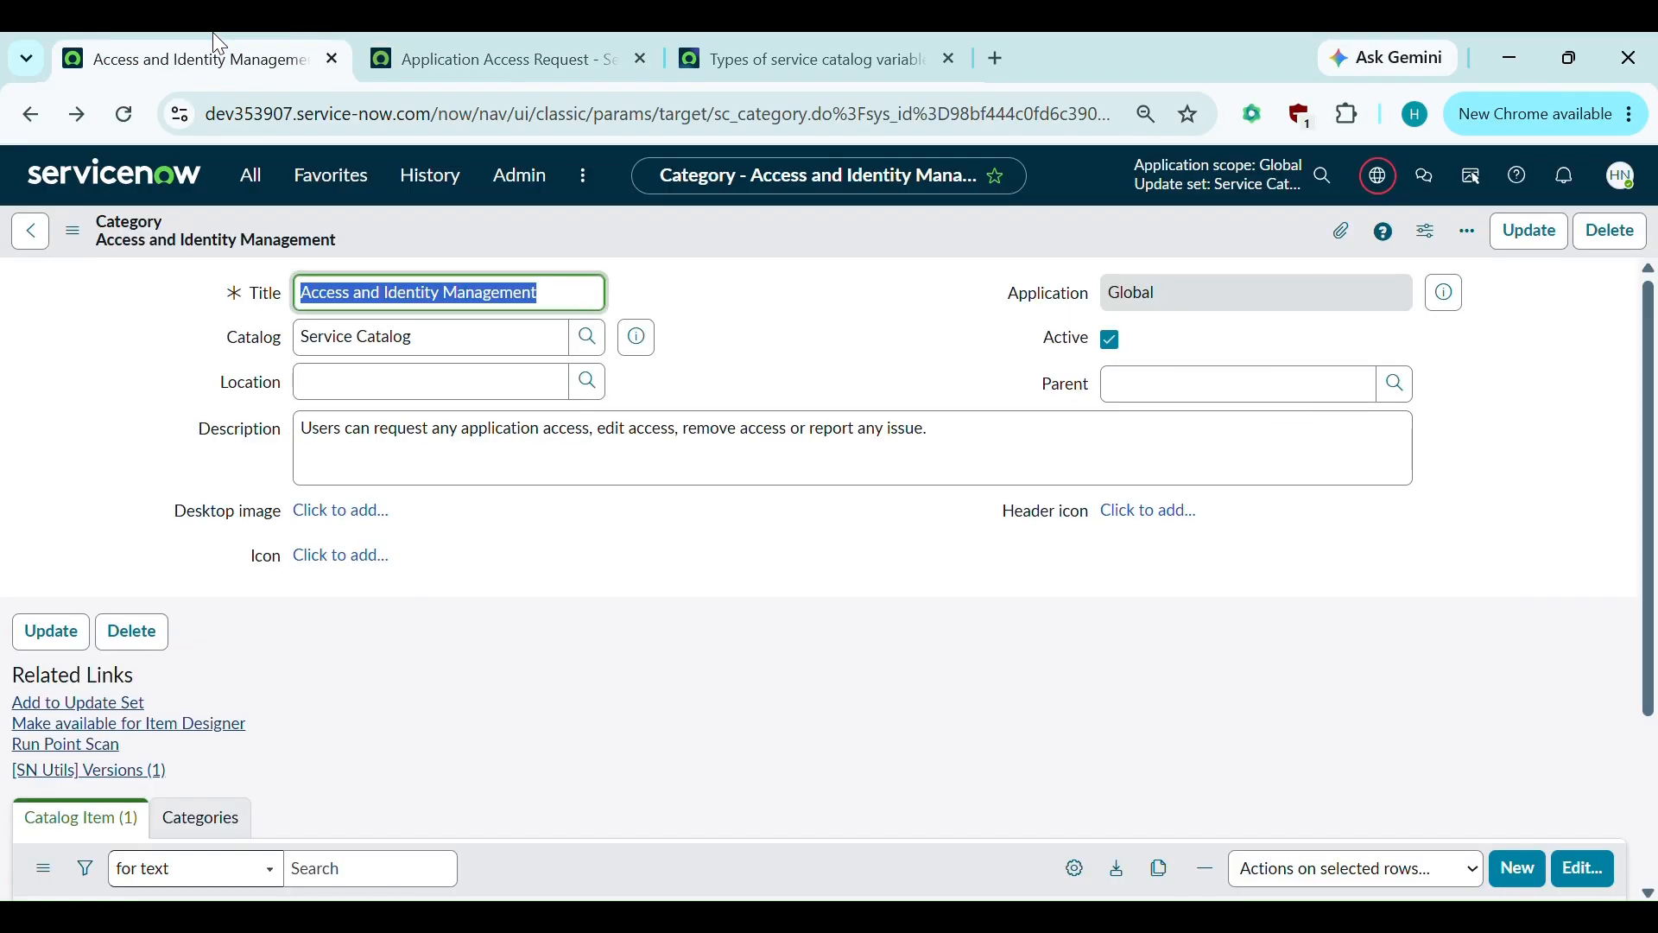
scroll(507, 503, down, 1)
scroll(507, 502, up, 1)
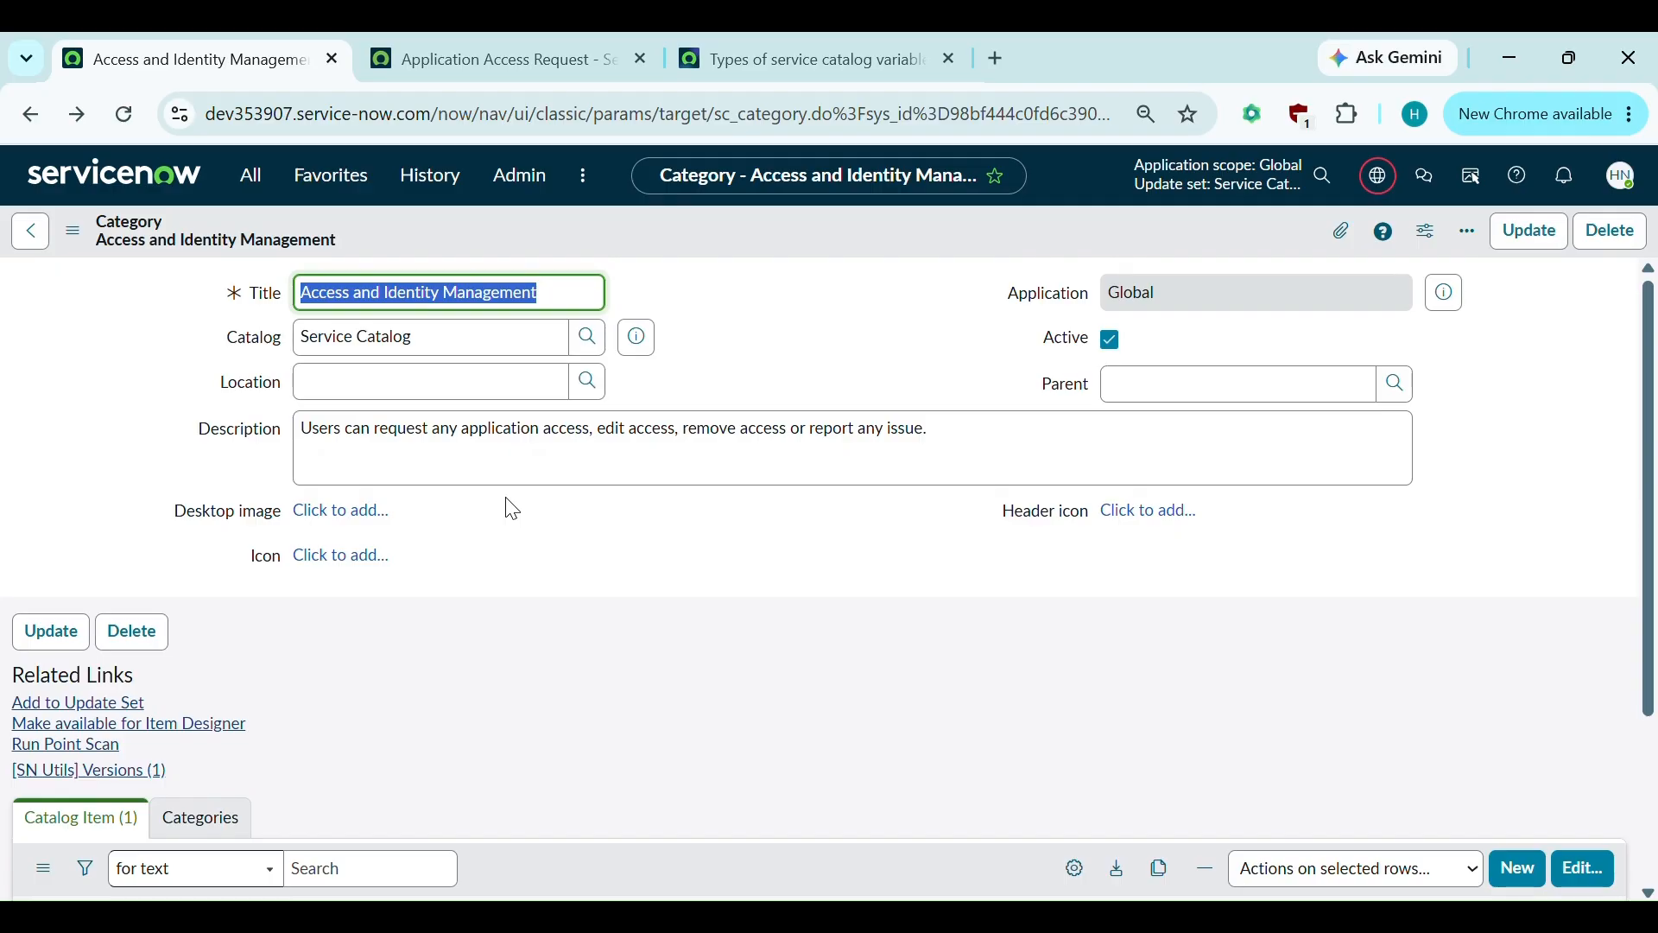
click(484, 36)
click(291, 34)
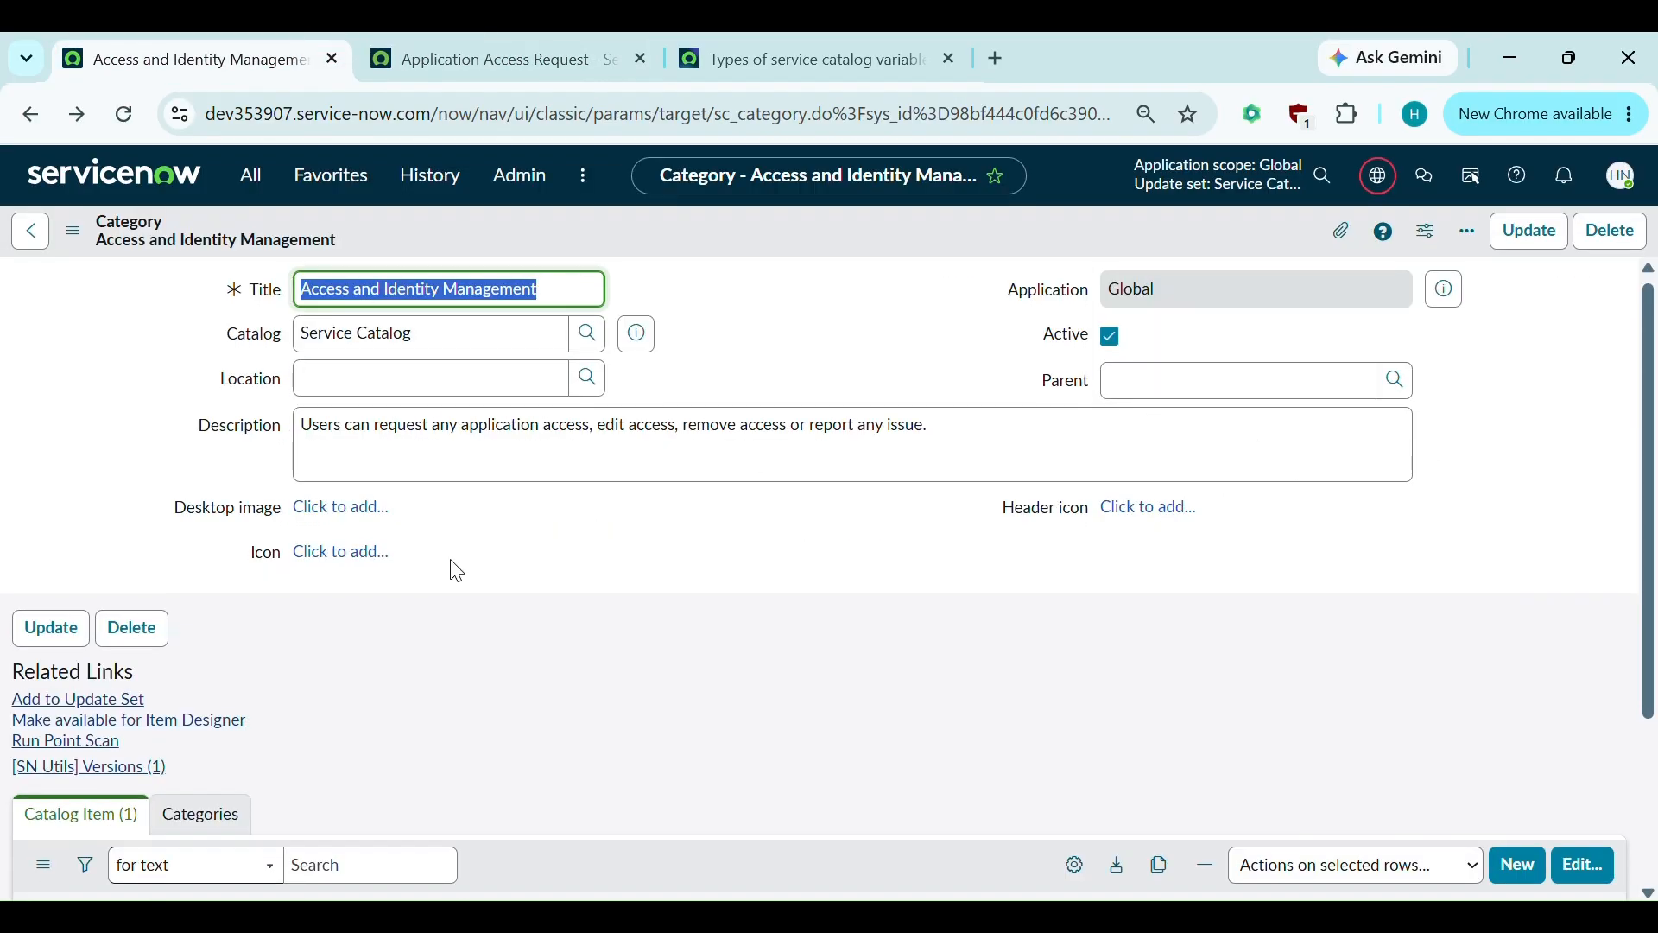
scroll(452, 566, down, 3)
scroll(458, 571, up, 3)
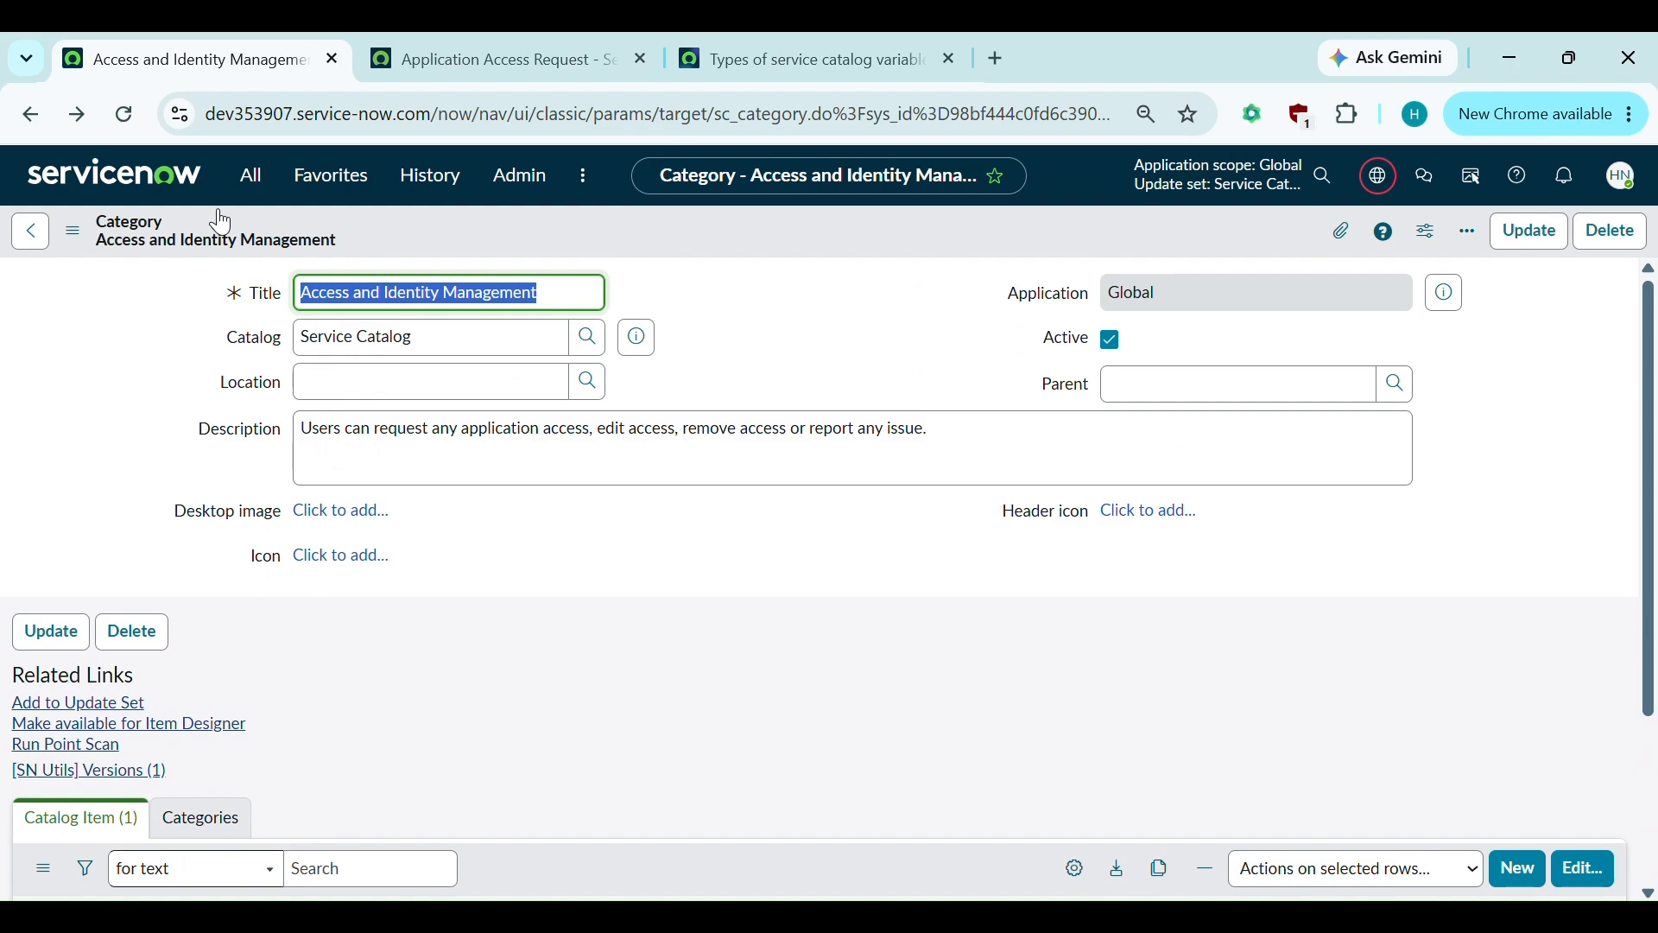
click(263, 193)
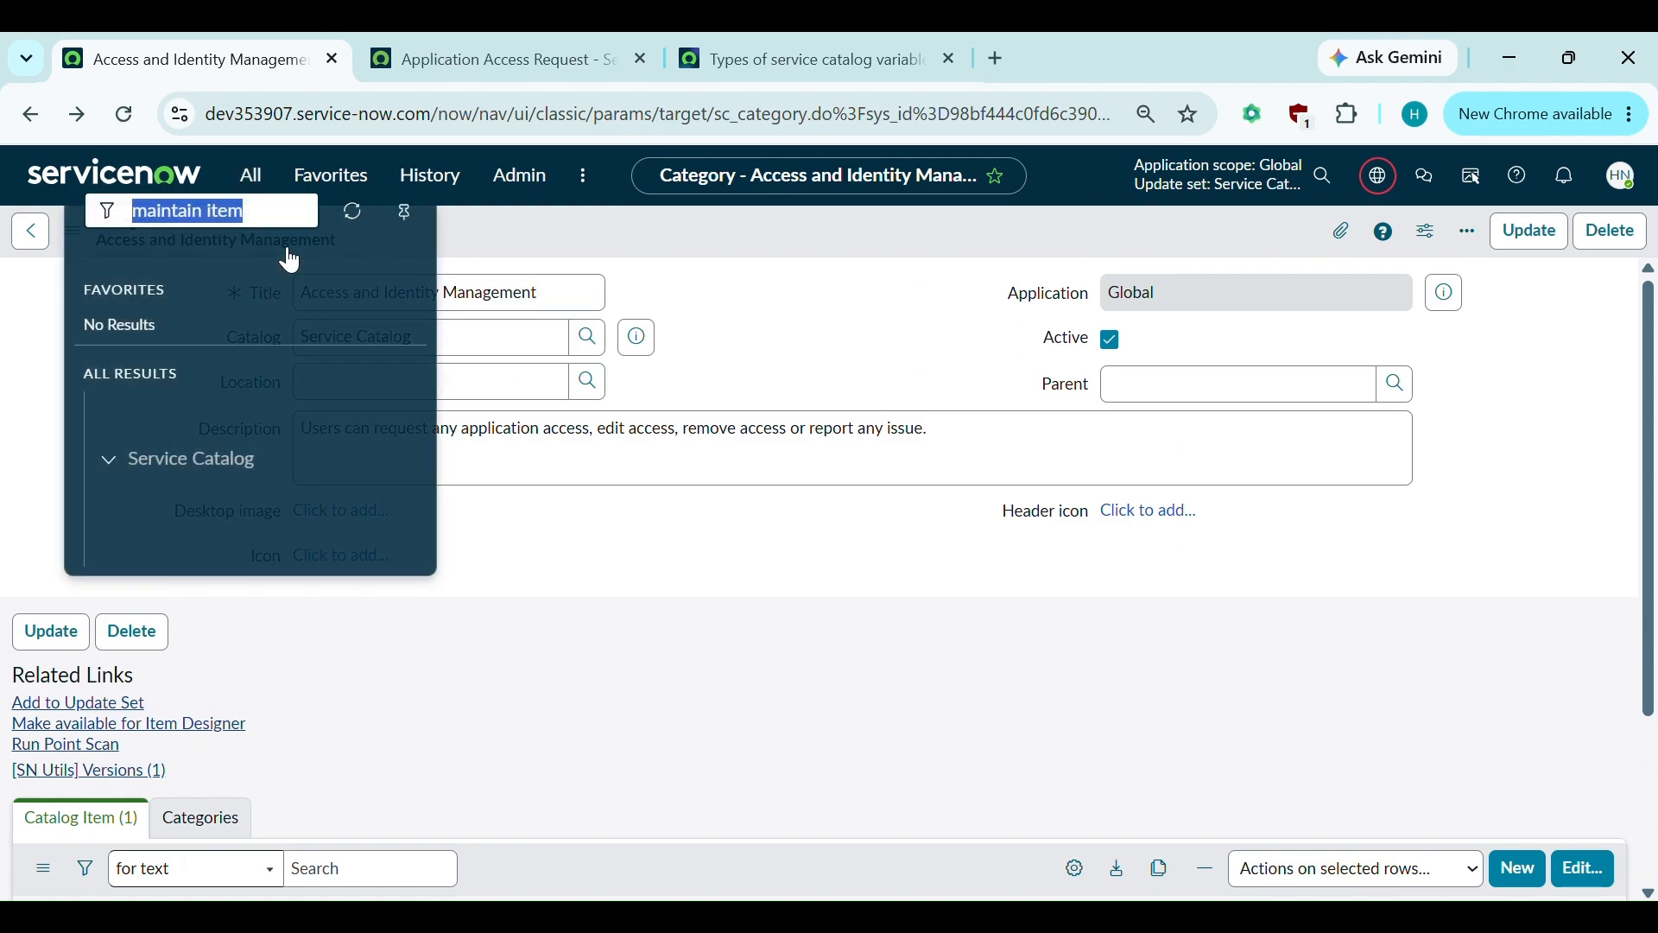
click(235, 486)
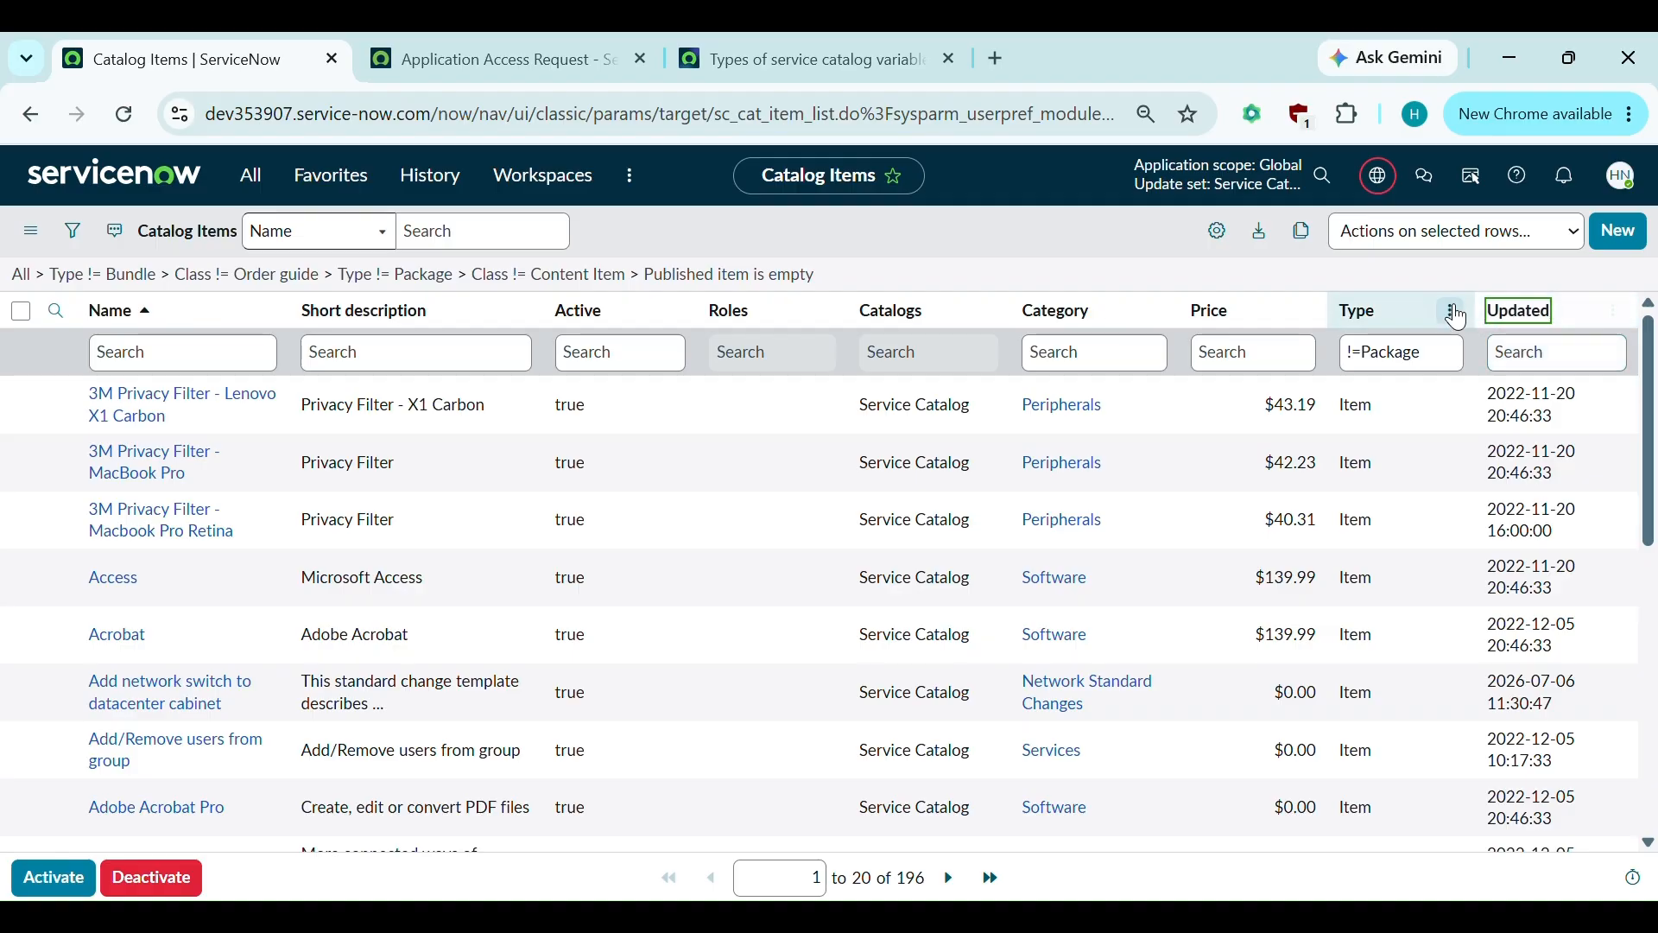
Sort the catalog items by most recently updated and open the Application Access Request record.
click(1546, 320)
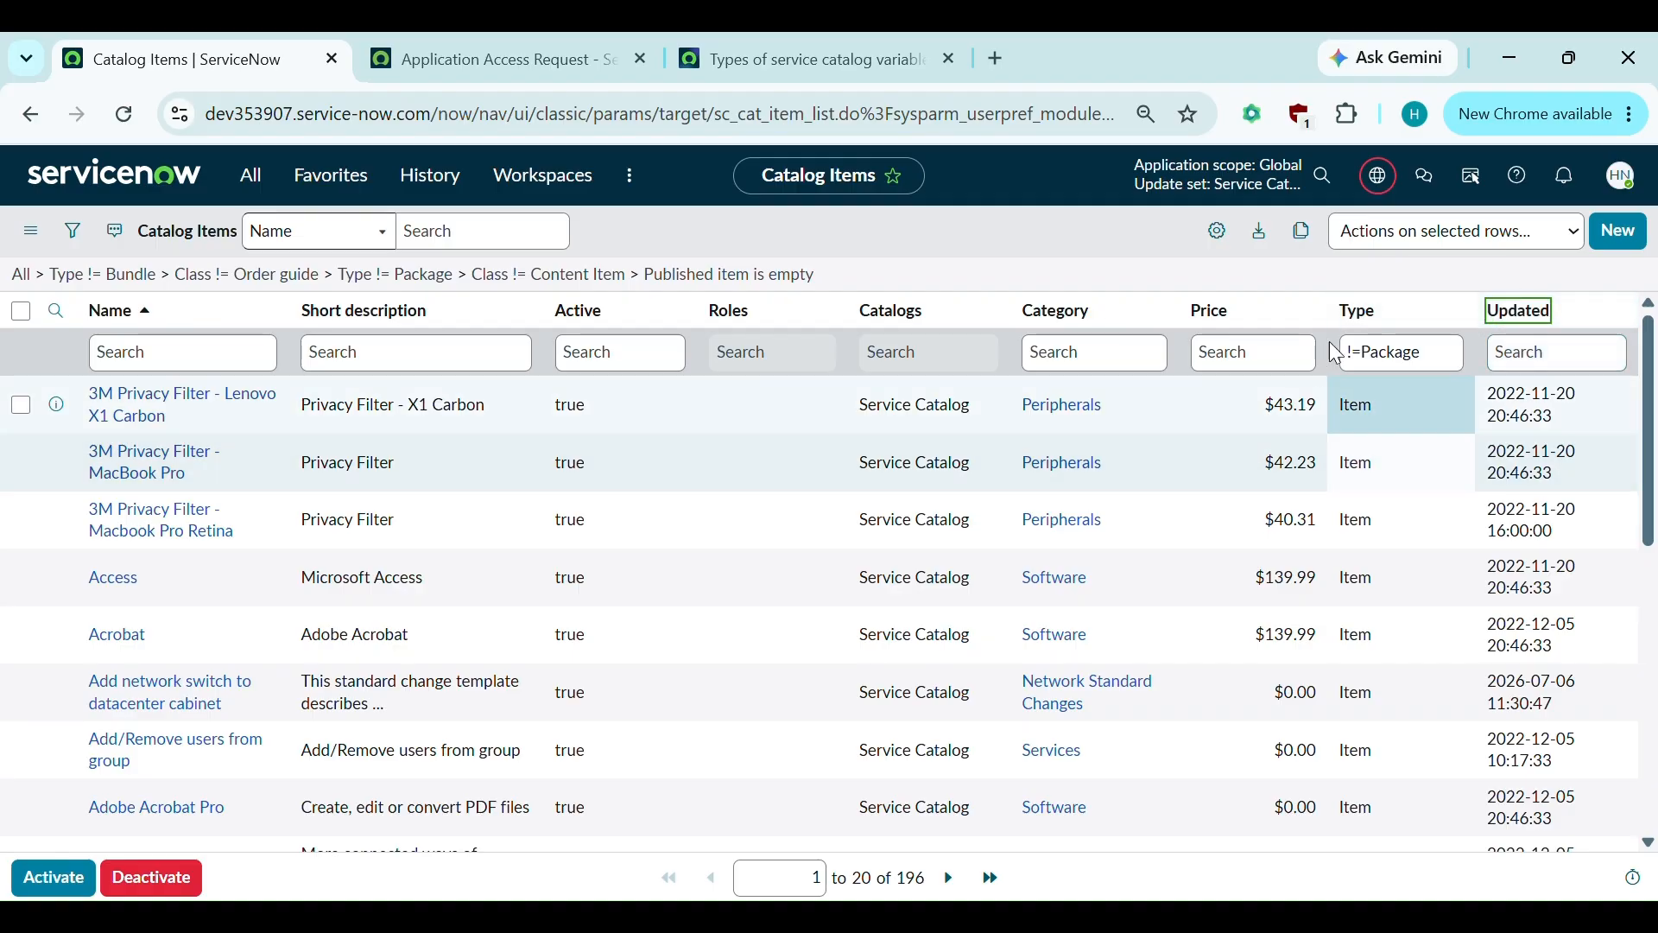
click(158, 406)
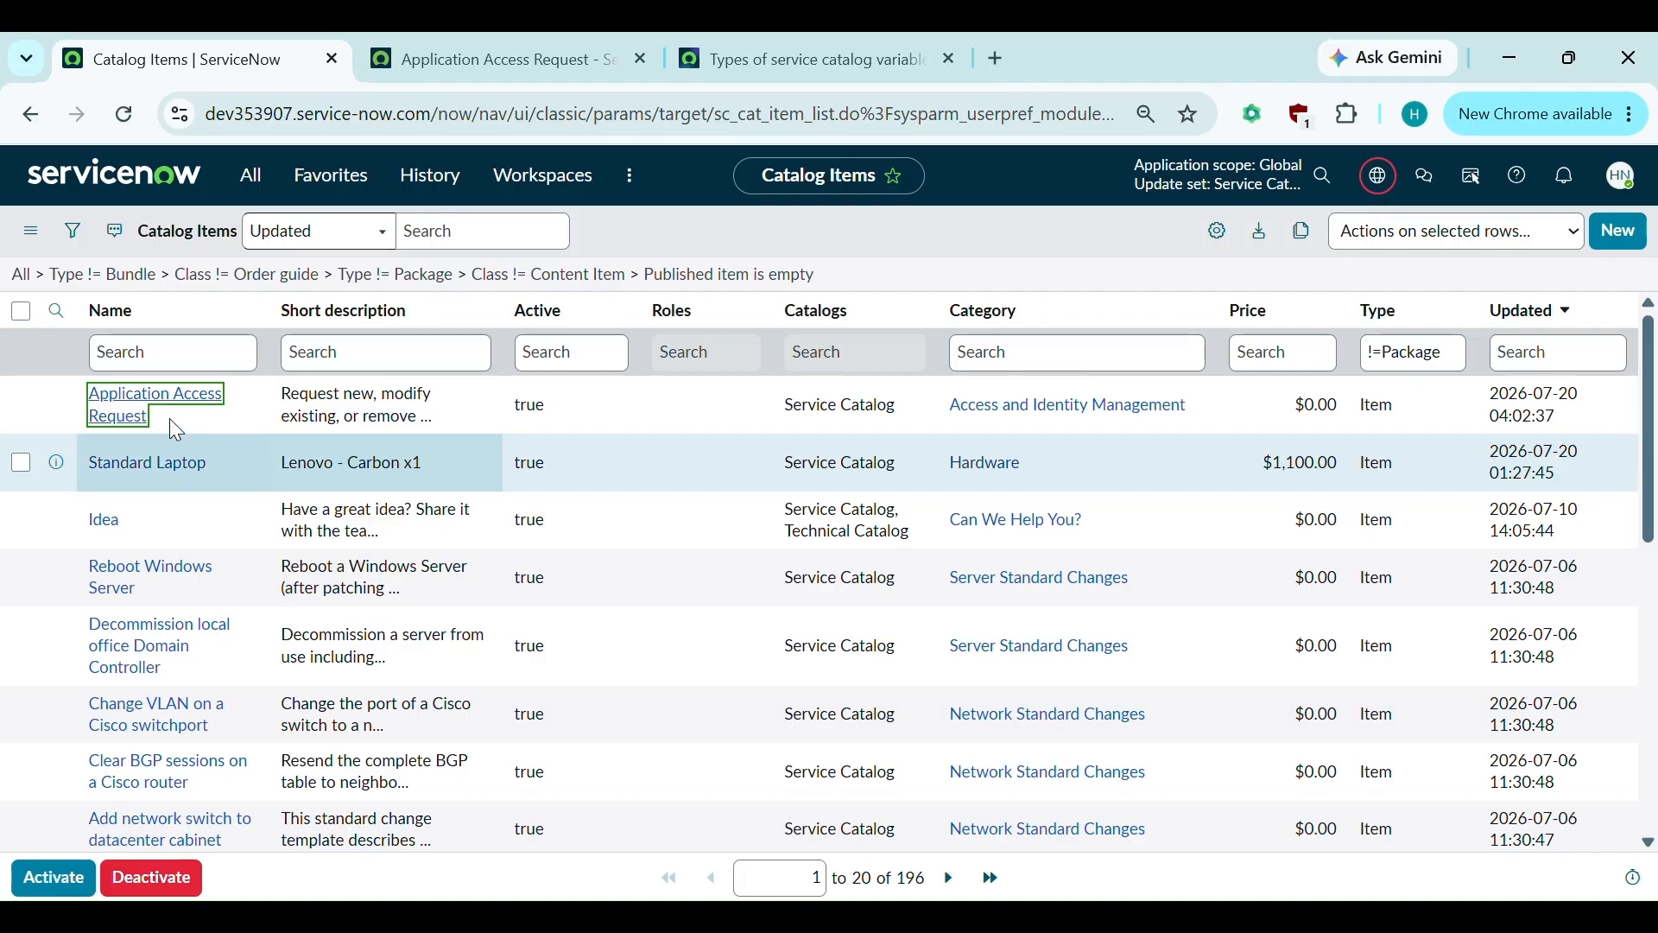
click(132, 413)
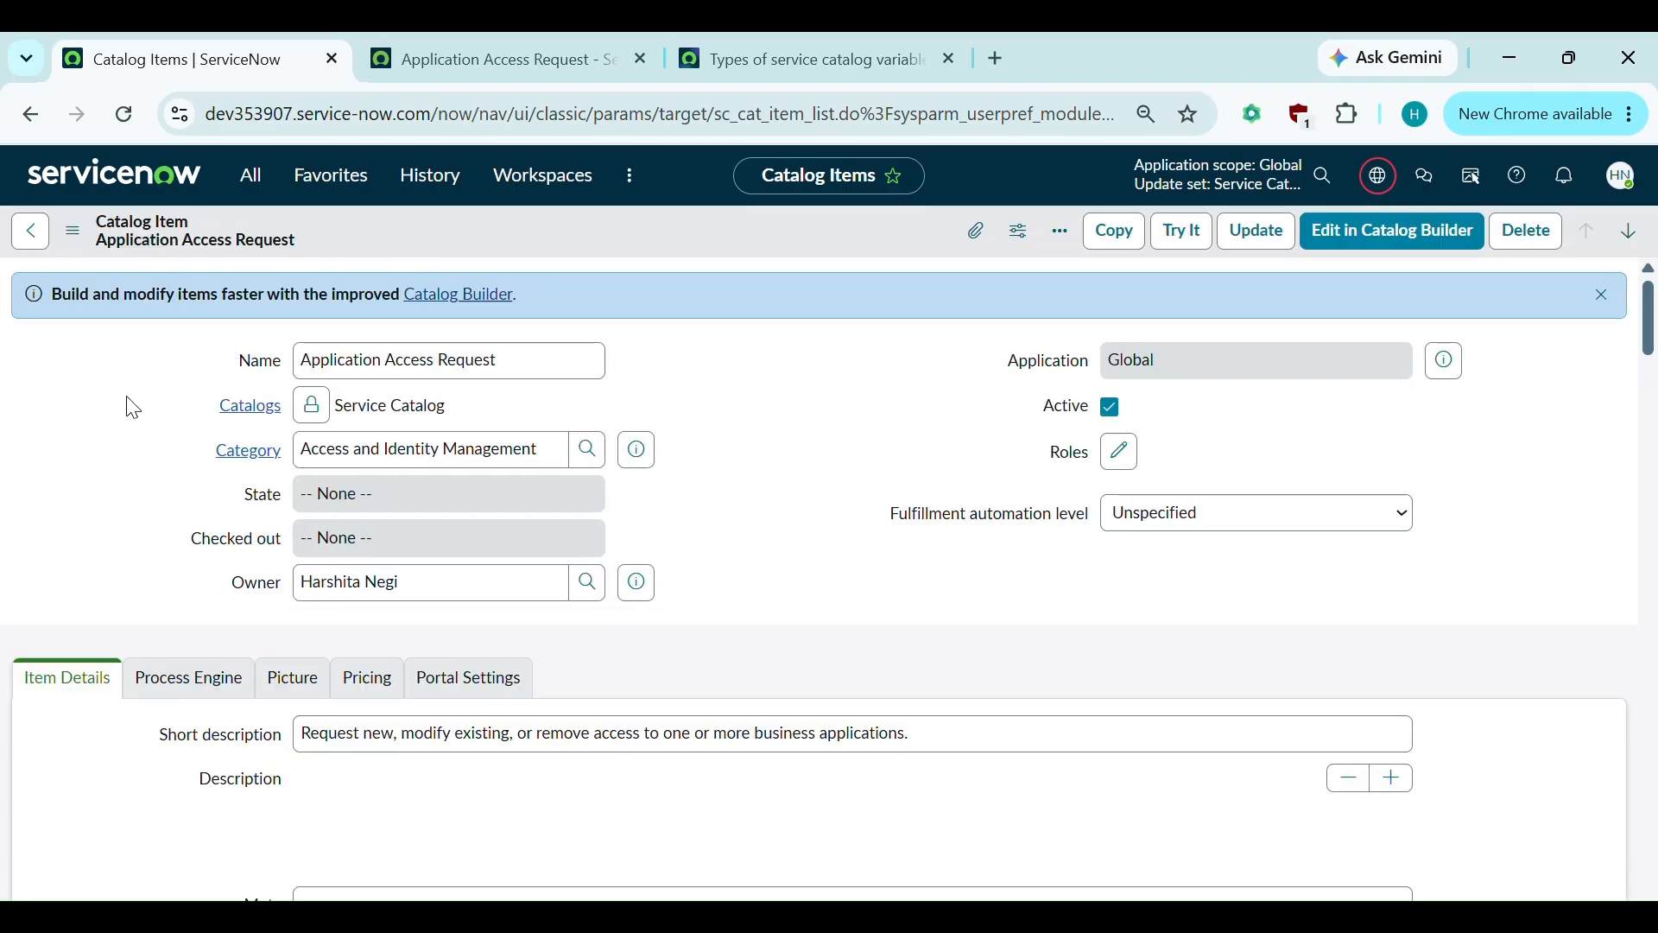
Open the item's Portal Settings and compare them with the ordering options on its portal page.
scroll(132, 408, down, 1)
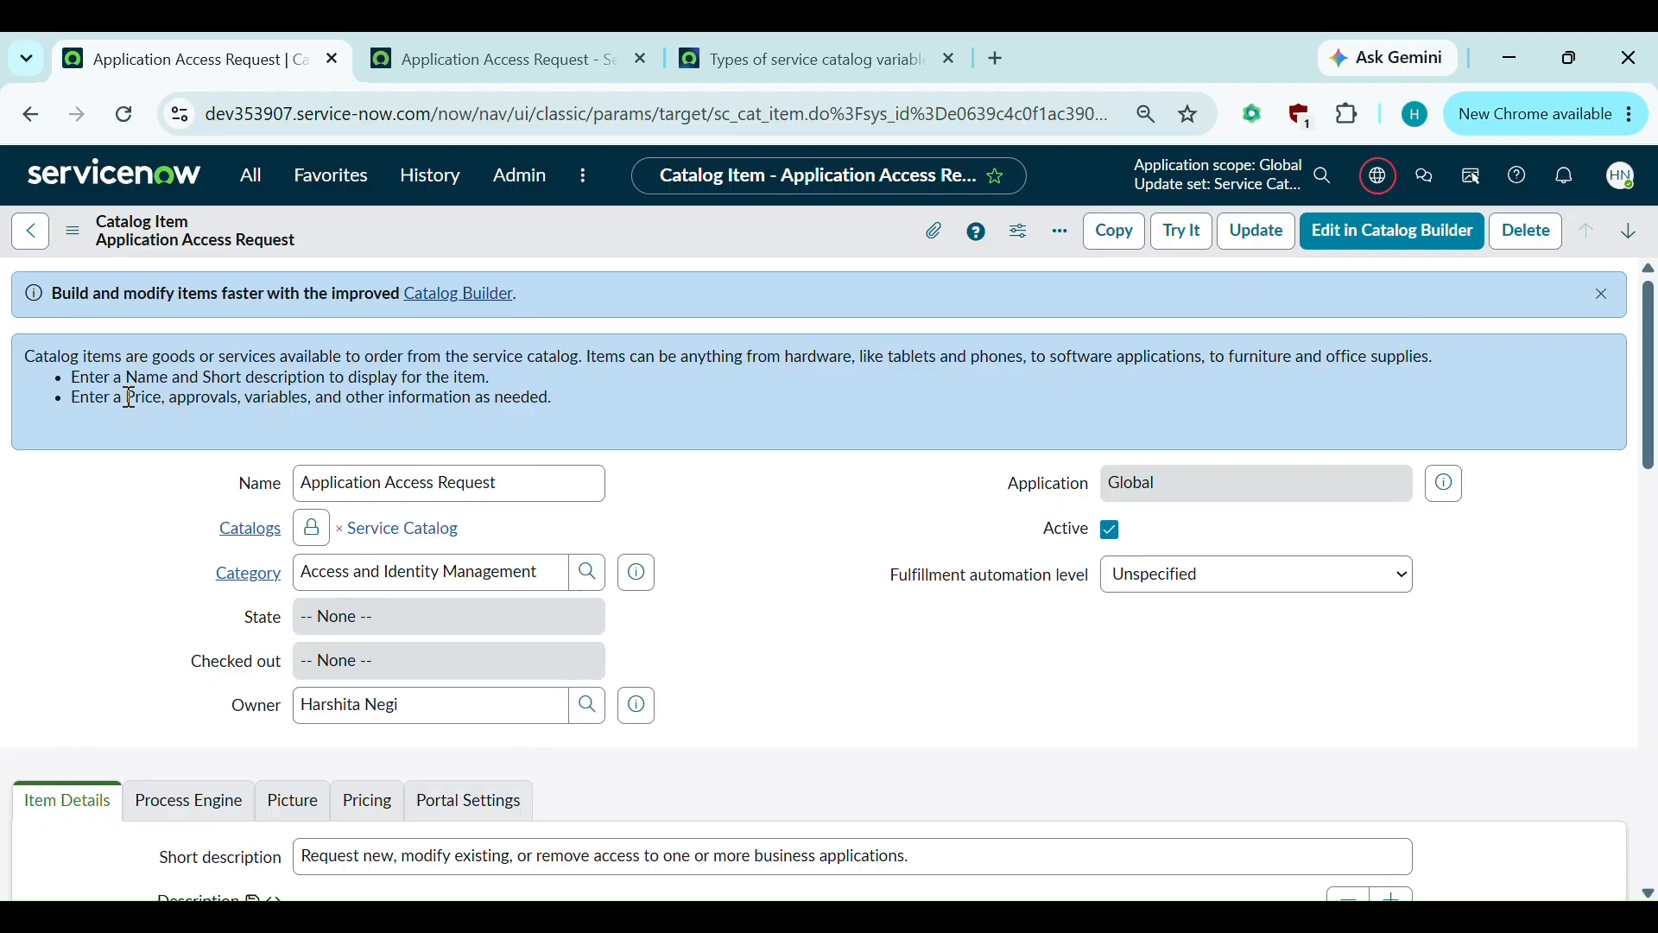
scroll(129, 399, down, 1)
scroll(129, 397, down, 1)
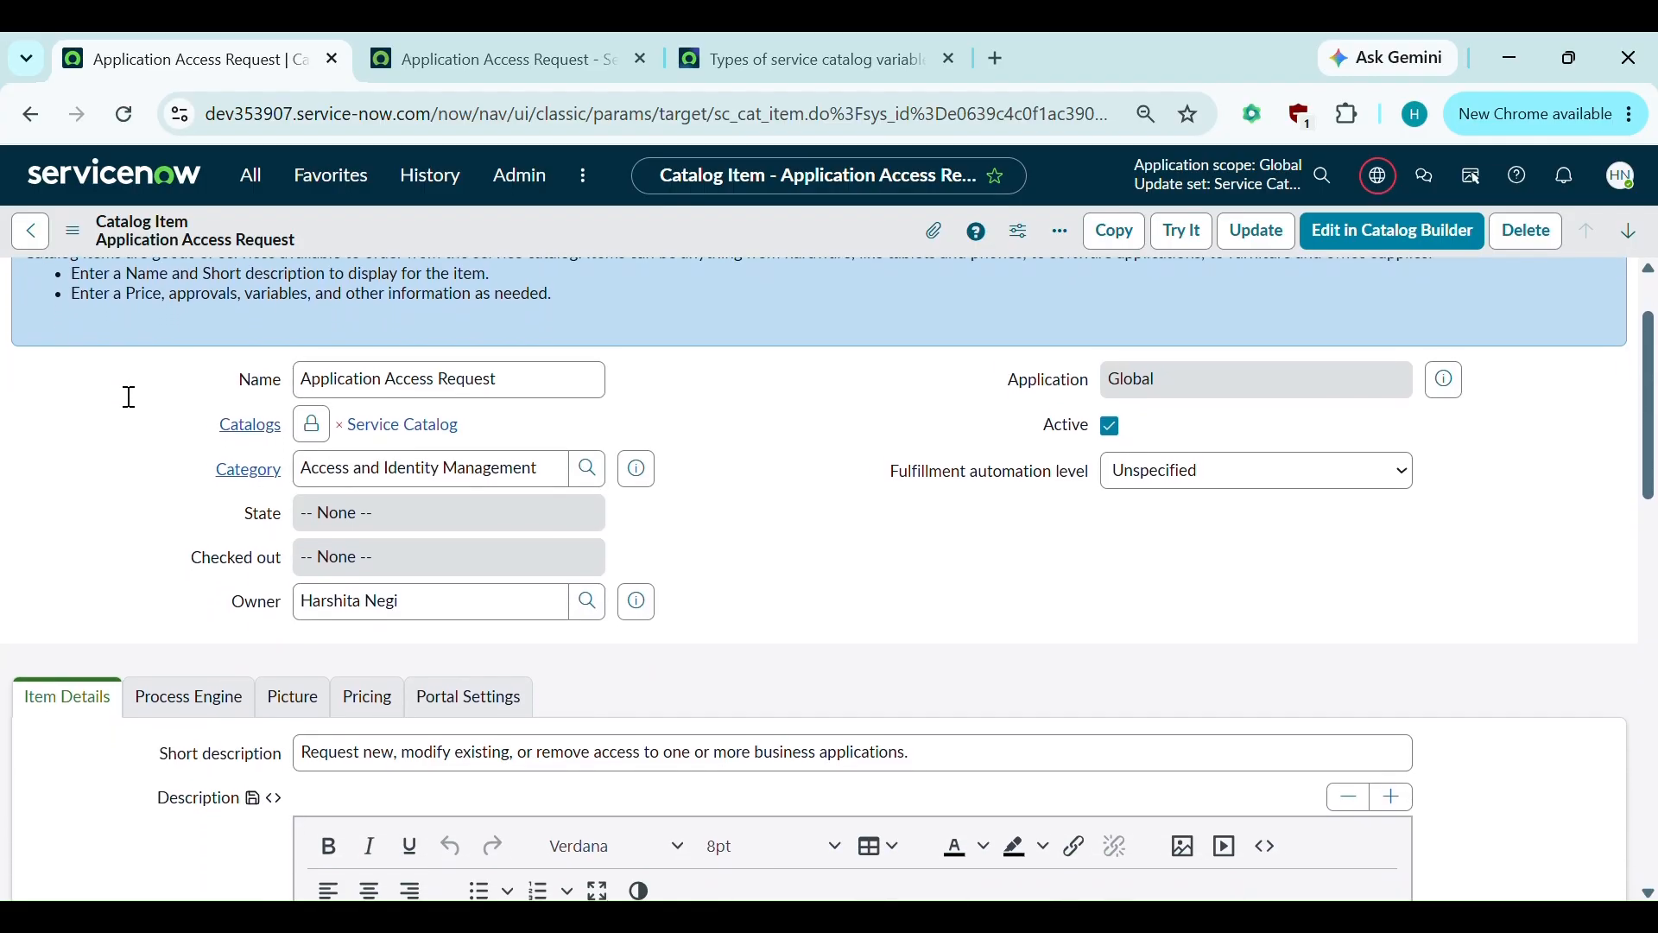
scroll(131, 405, down, 4)
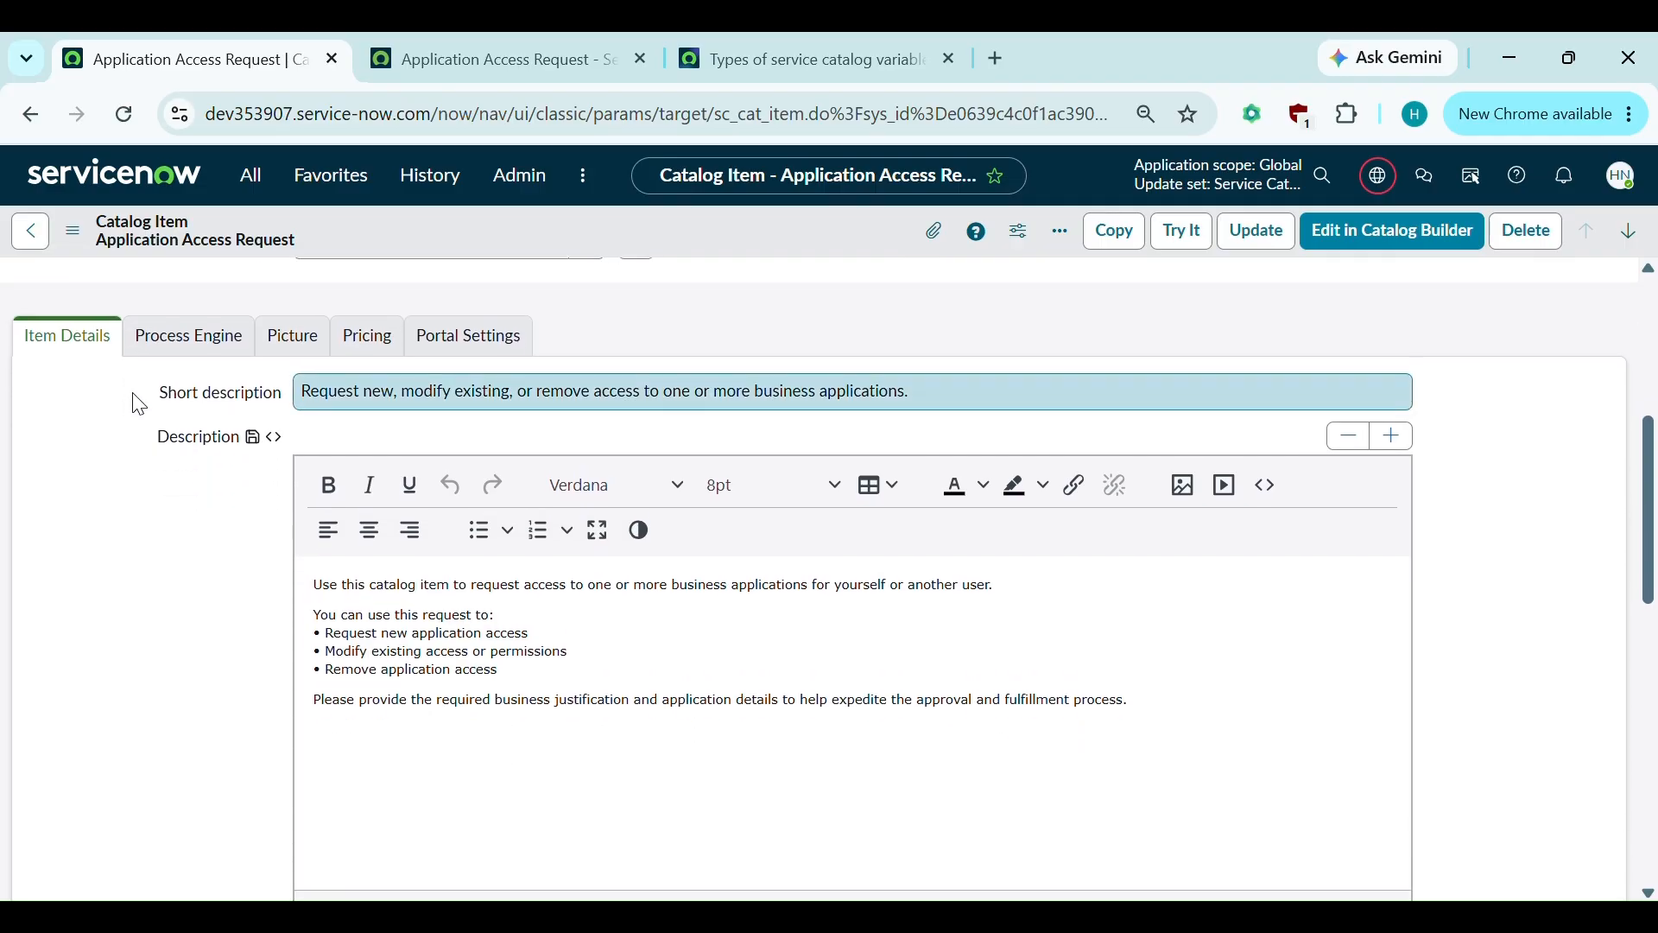
click(495, 342)
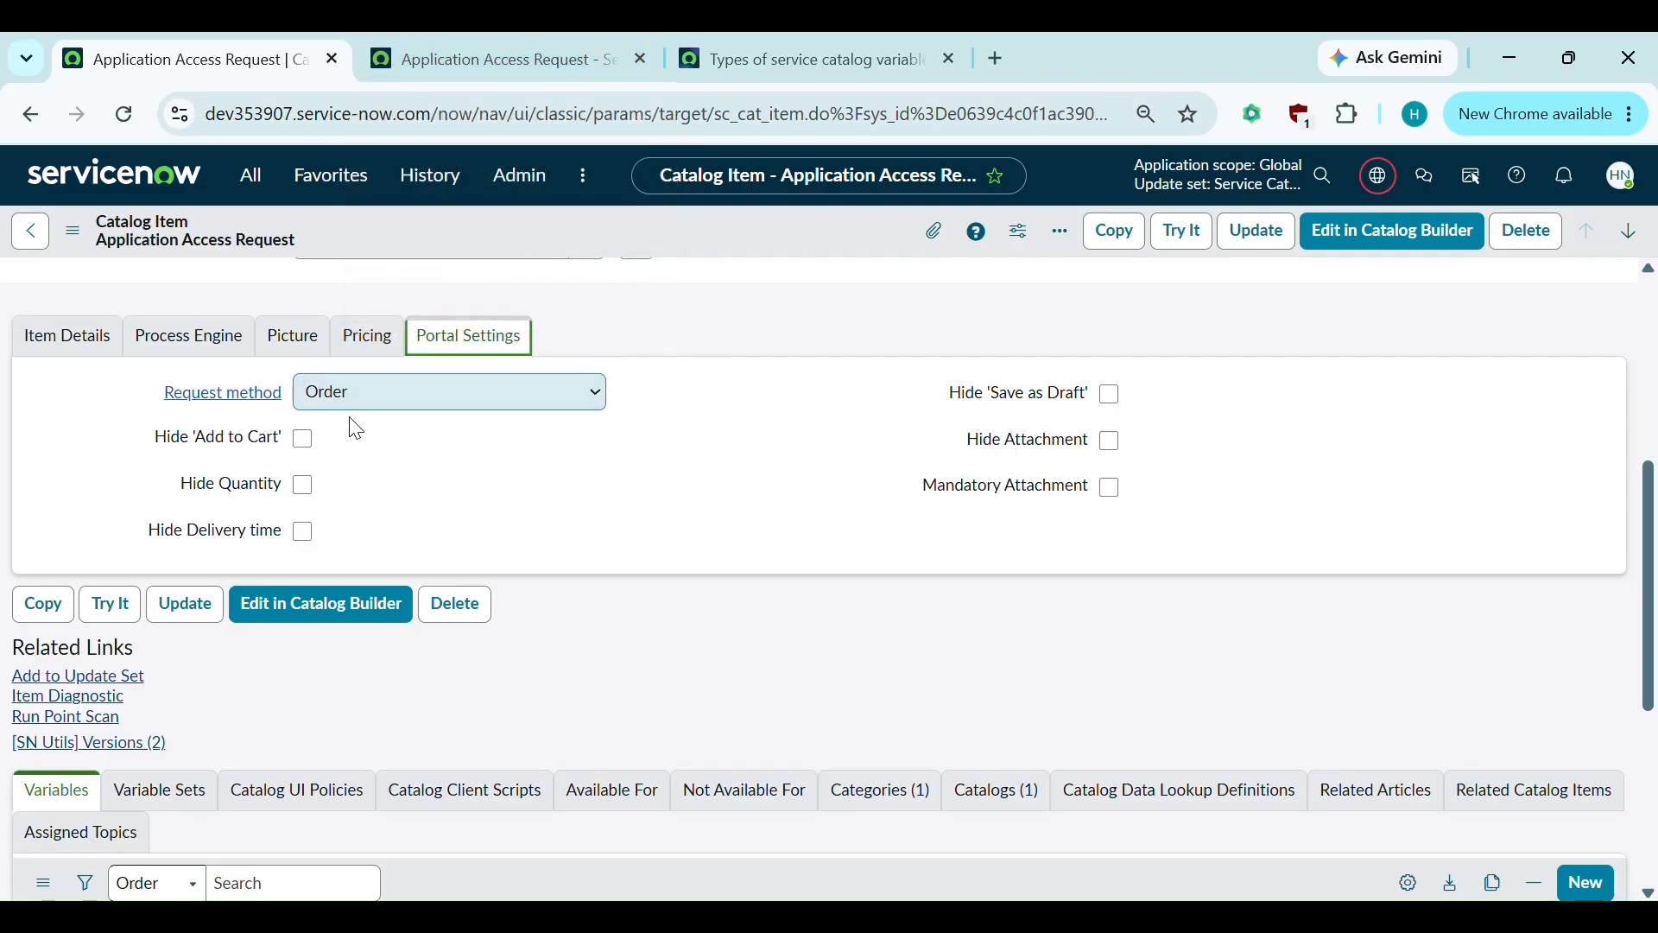
click(504, 57)
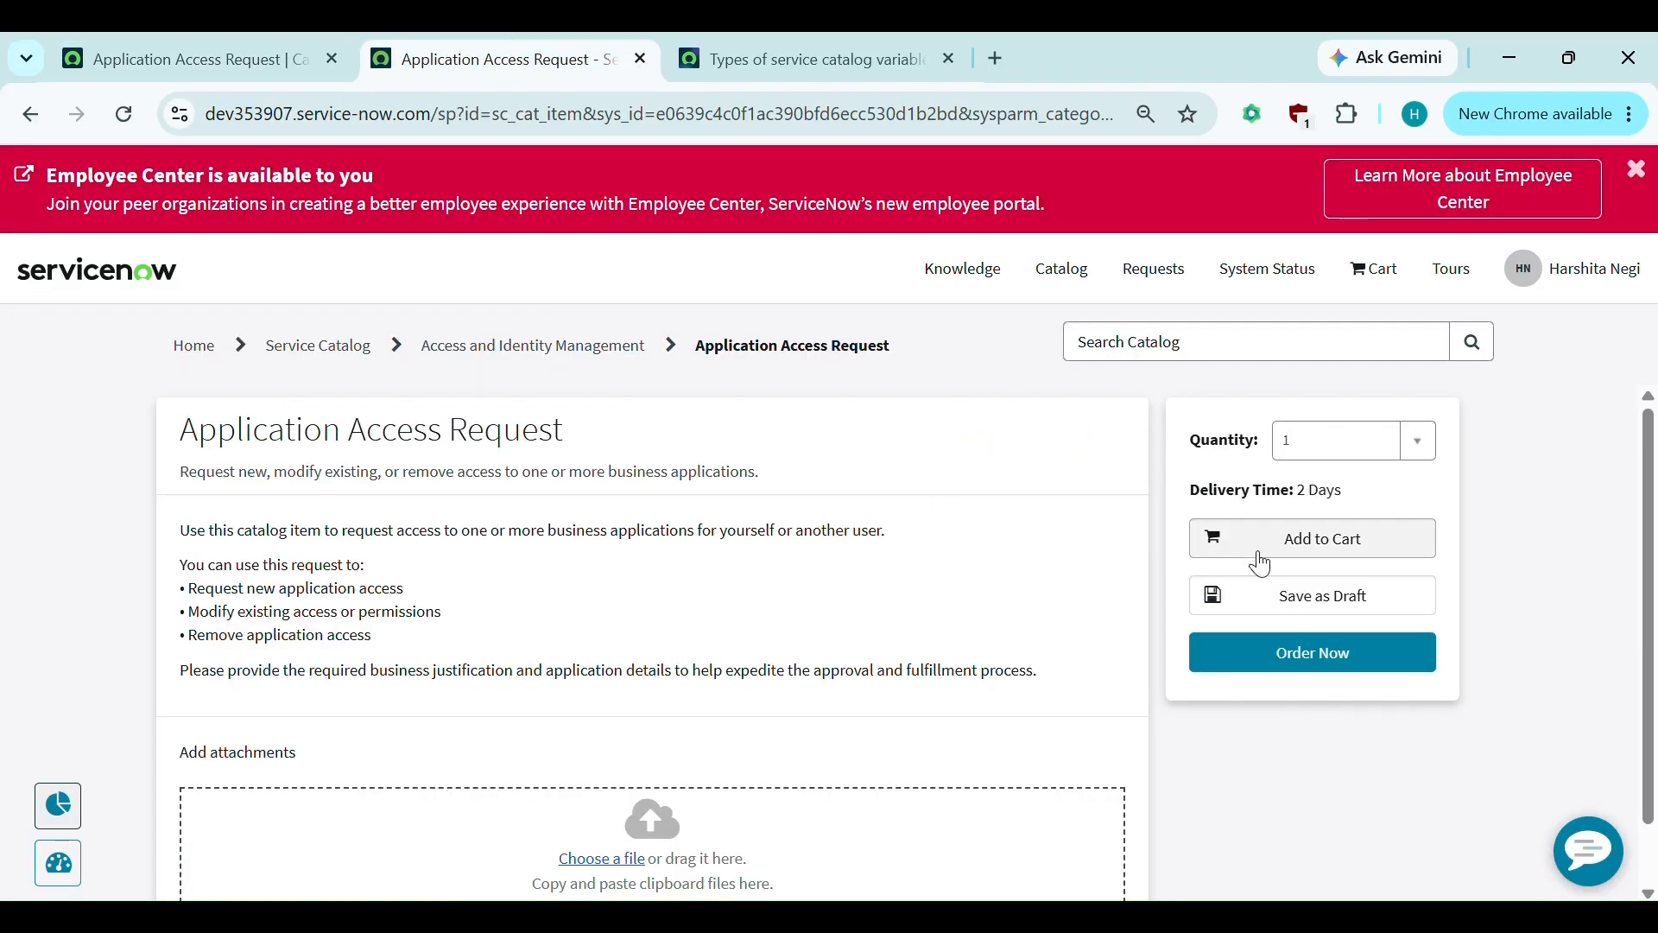
click(225, 35)
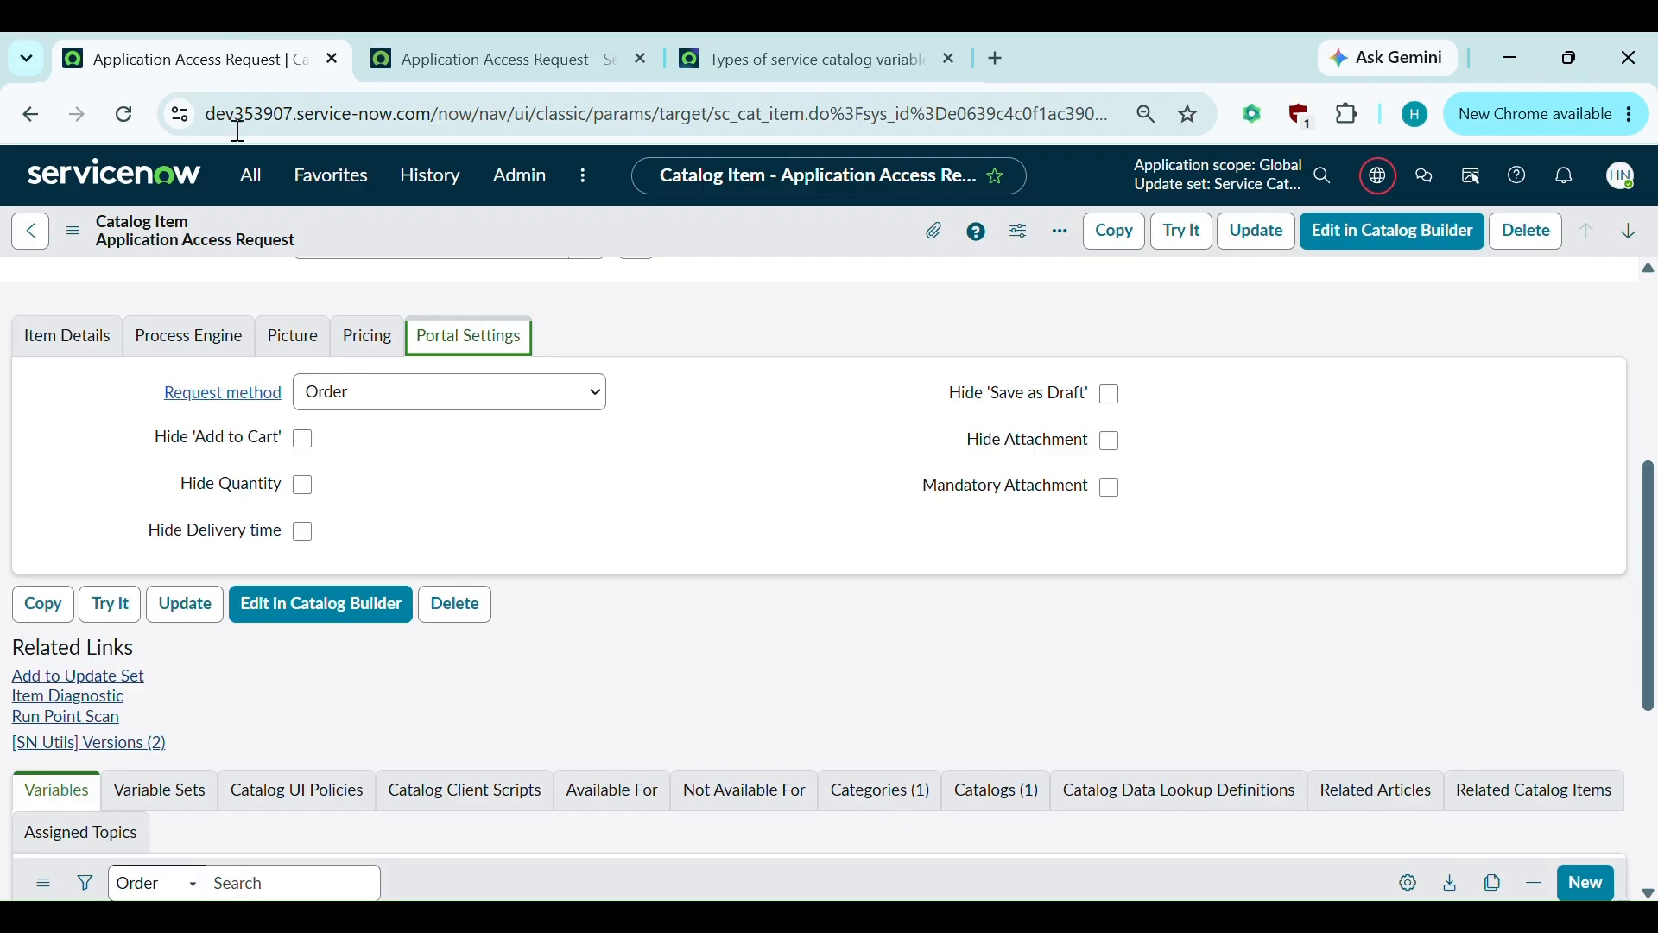
Hide the 'Add to Cart' and Quantity options in the item's Portal Settings, checking them against its portal page.
click(304, 439)
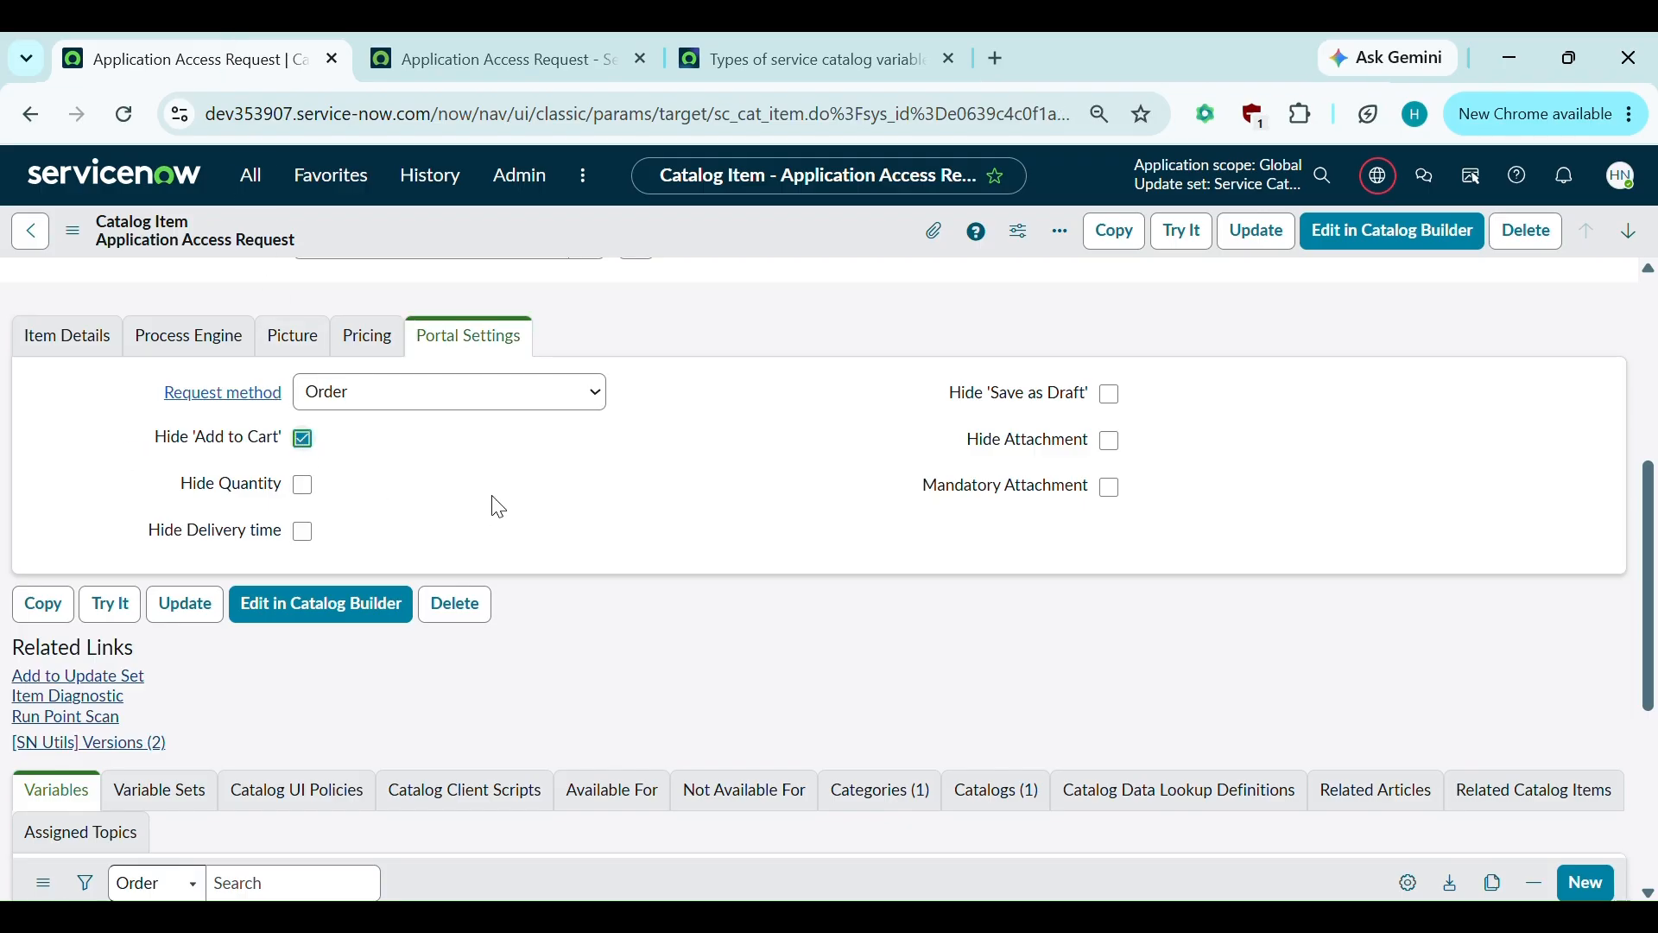
click(302, 485)
click(551, 59)
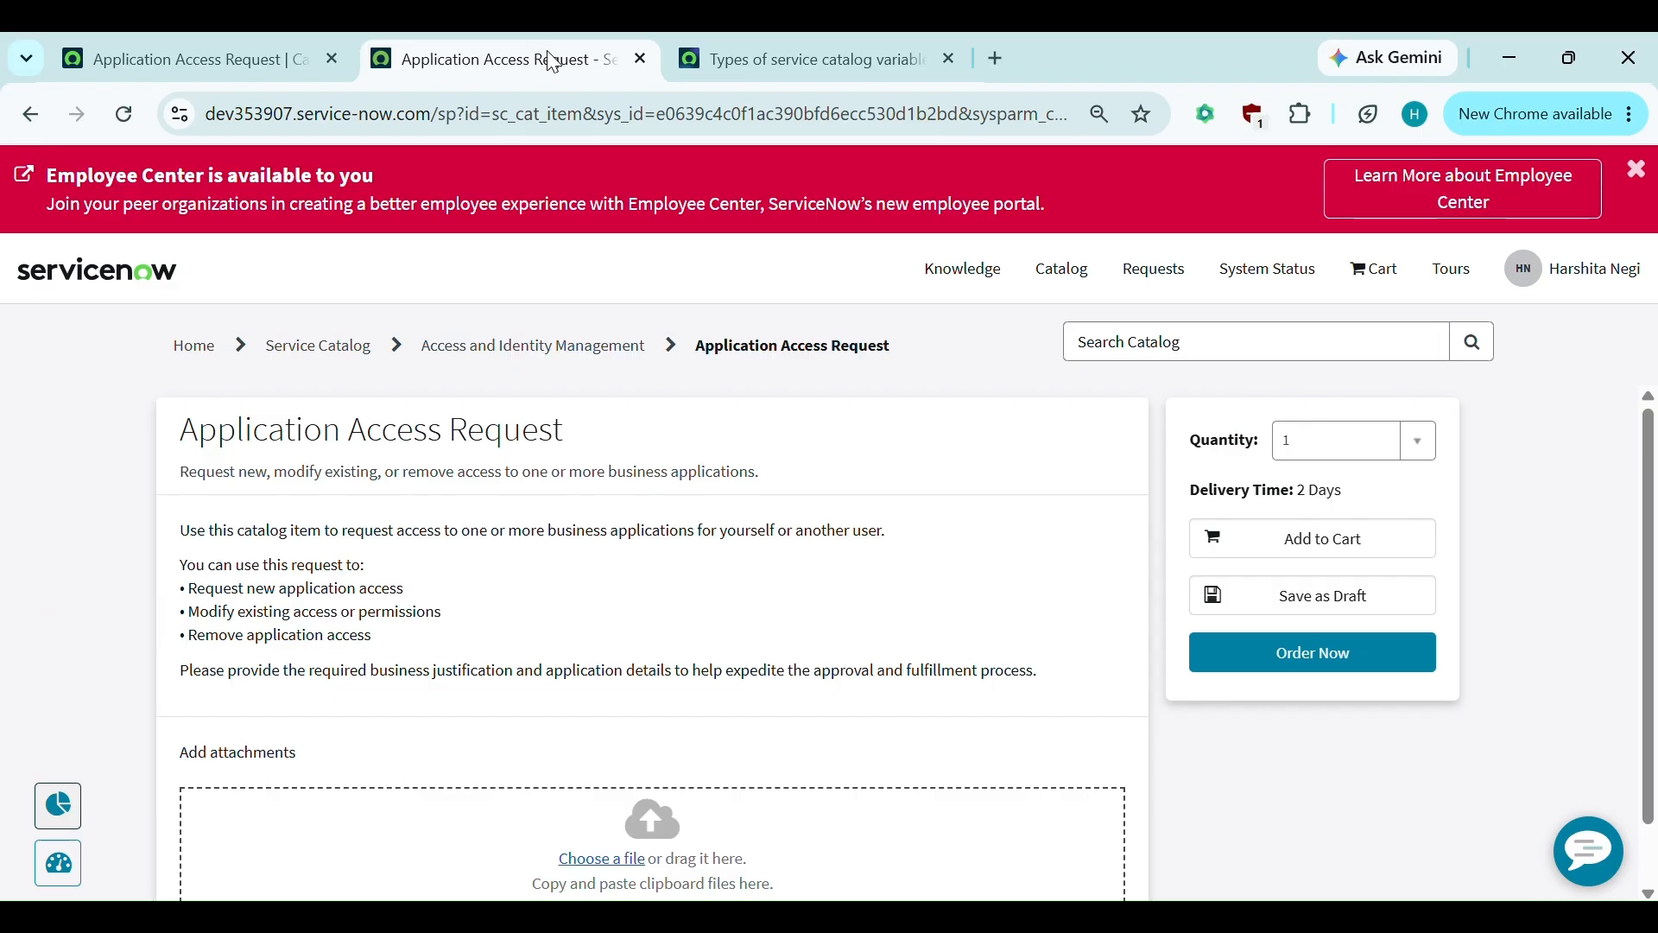
click(294, 55)
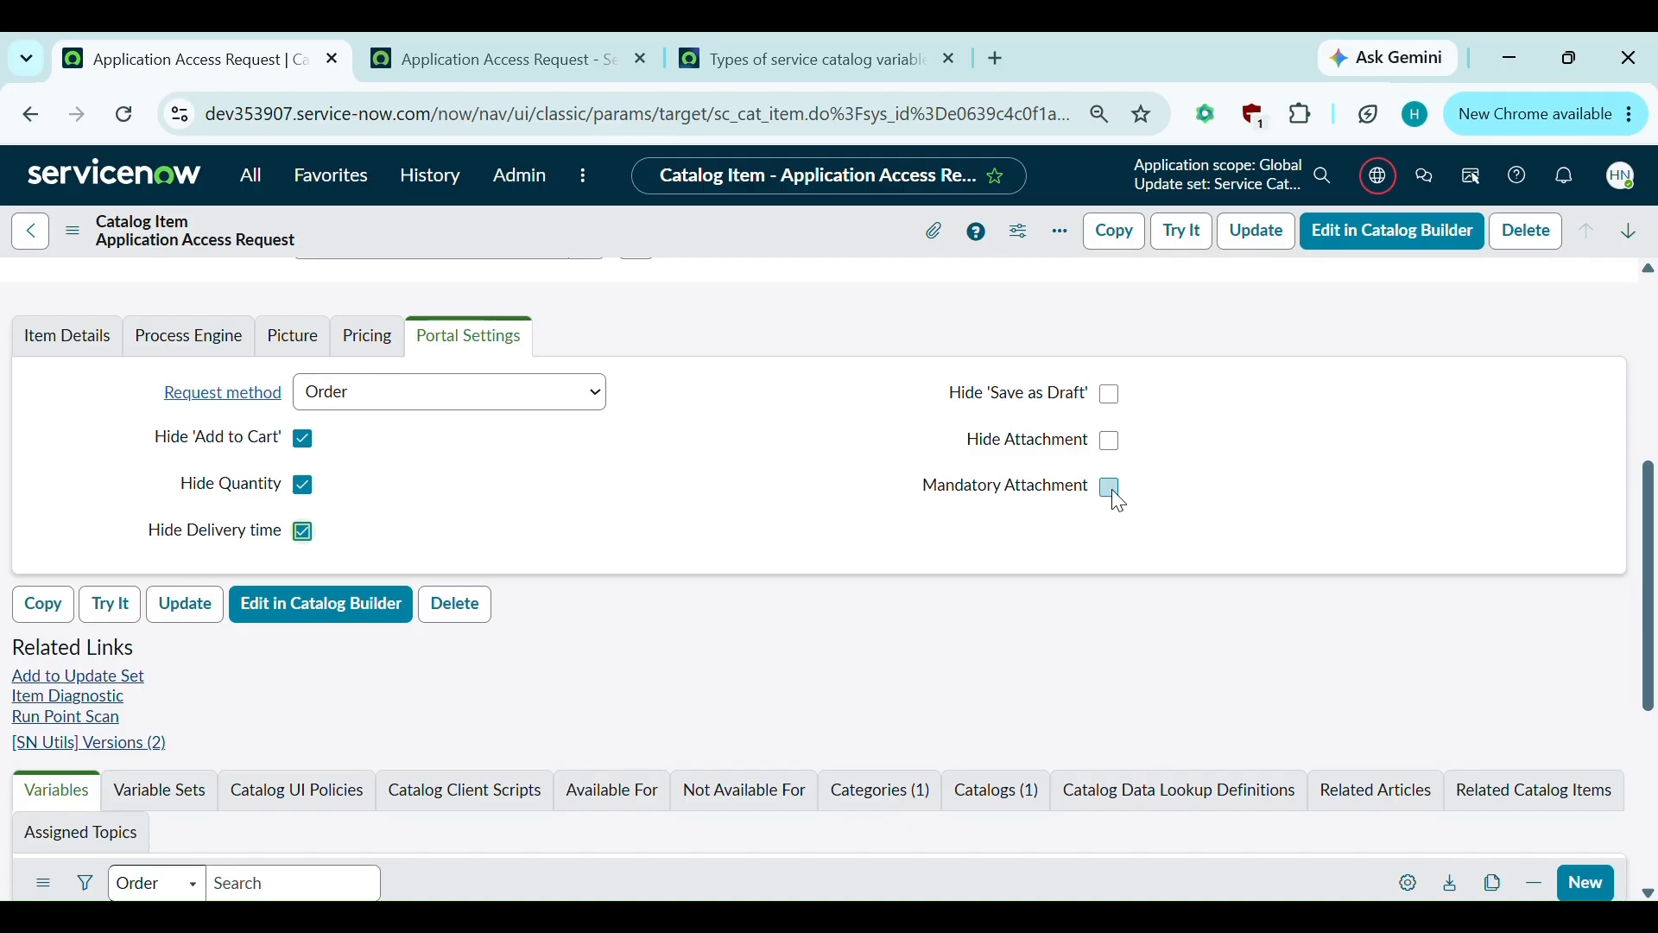
Set the item's request method to Request with Hide Delivery time enabled, and save the record.
click(339, 403)
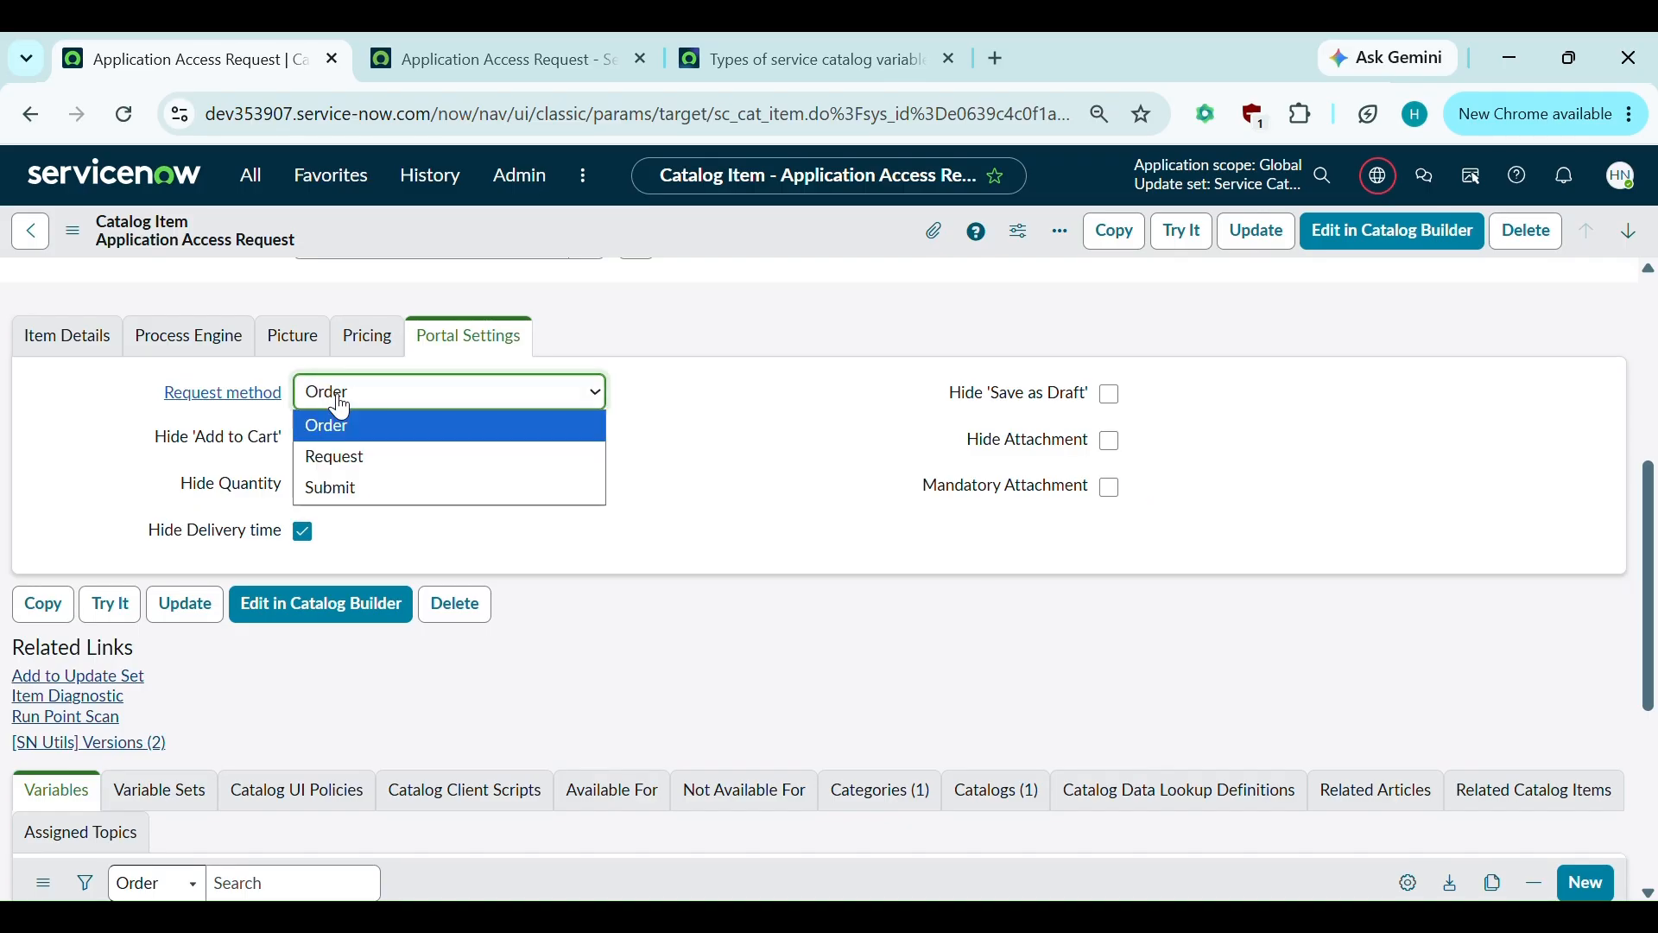
click(373, 461)
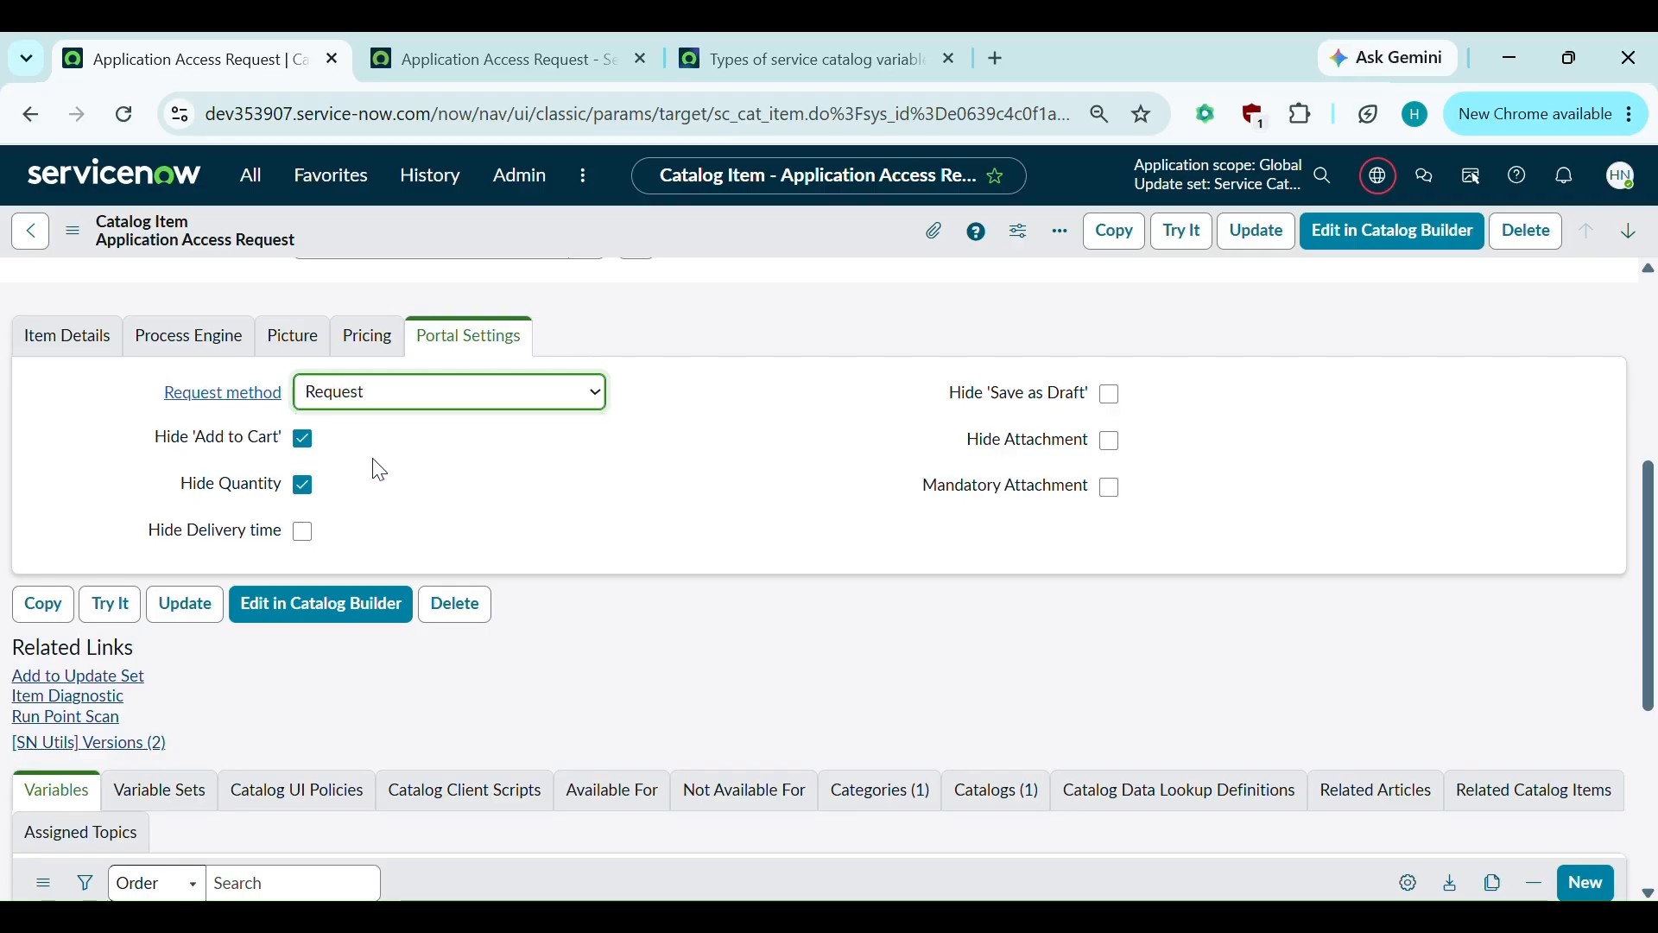
click(302, 530)
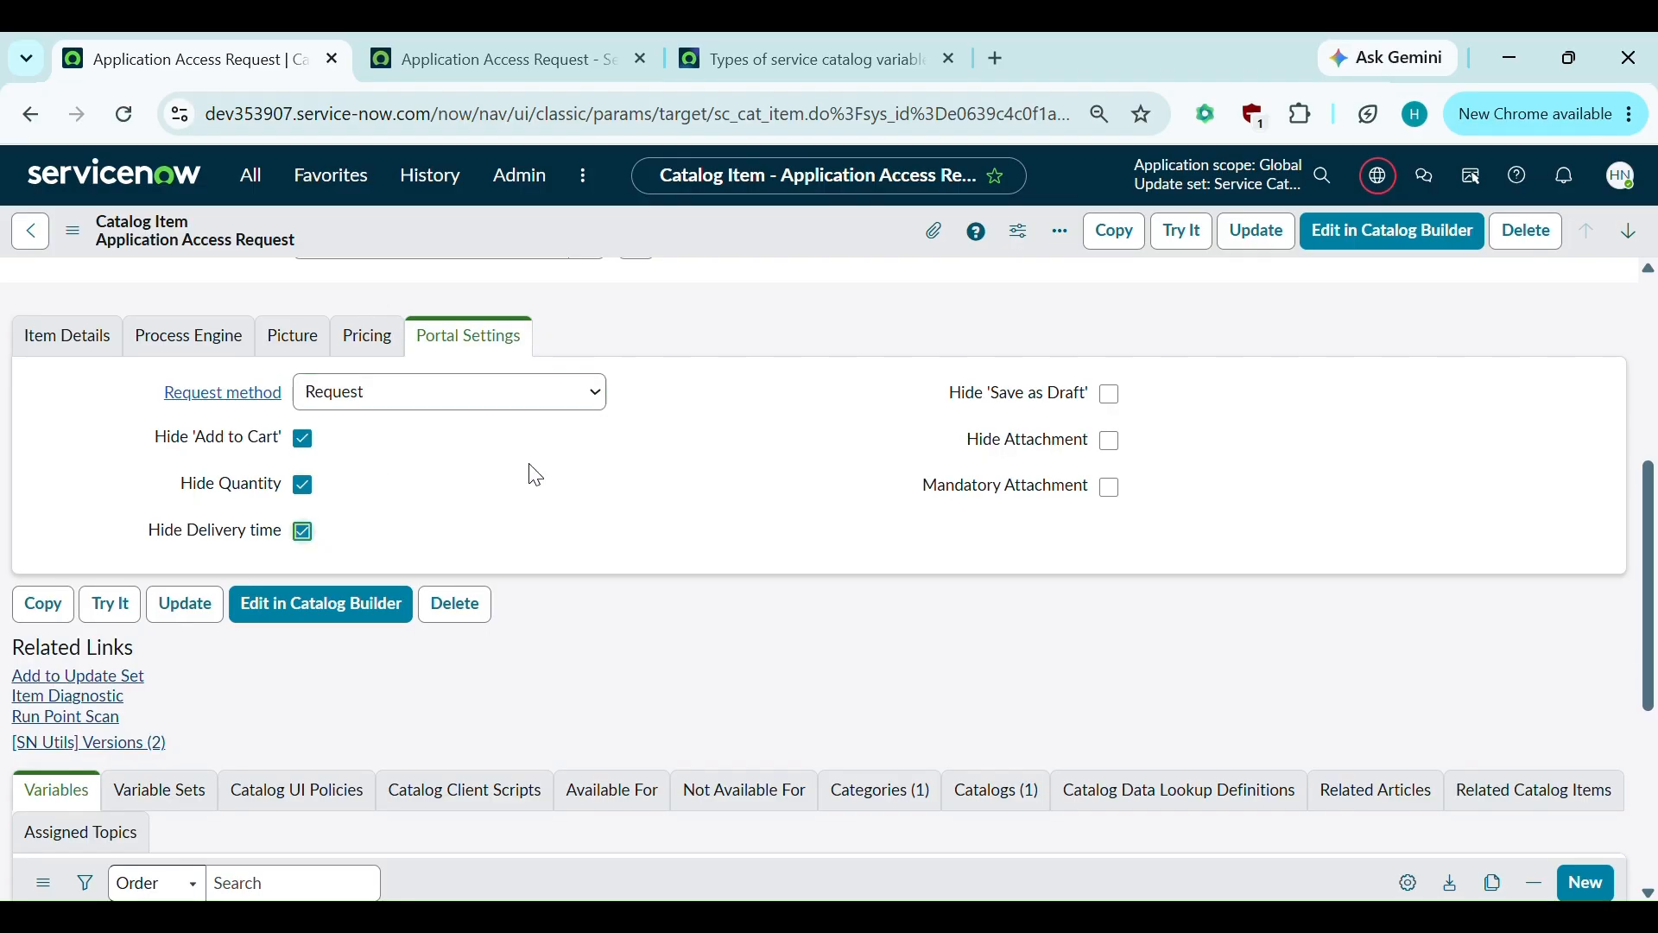
right_click(556, 229)
click(613, 244)
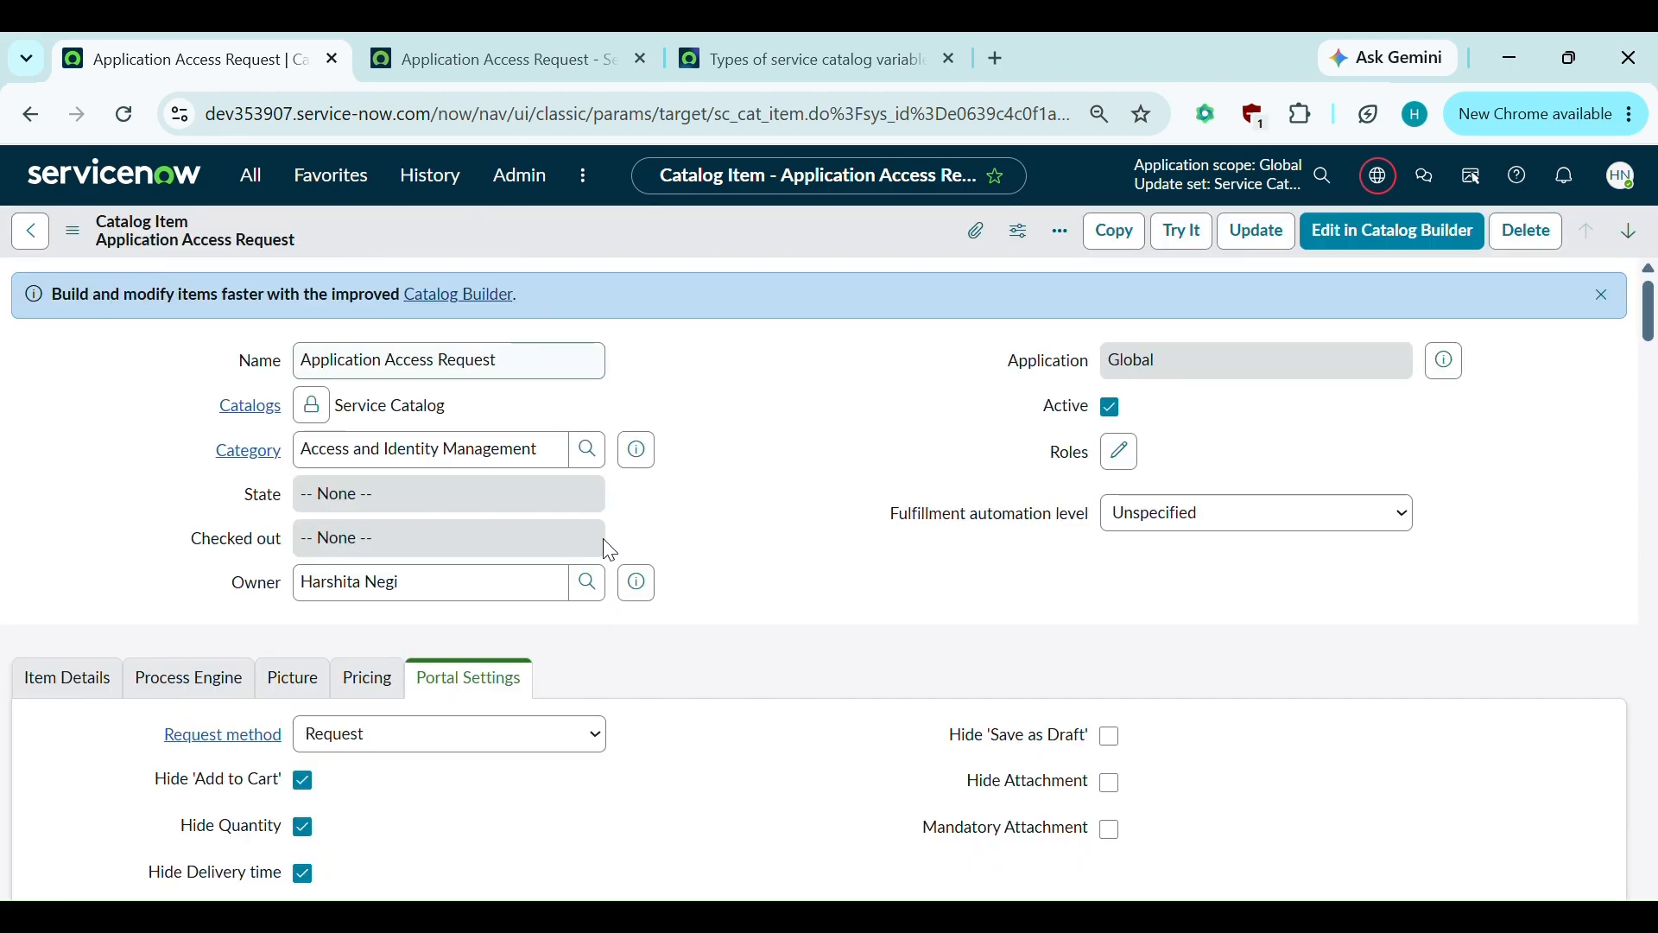
Reload the Application Access Request page in the portal and examine its ordering options and attachment area.
click(508, 59)
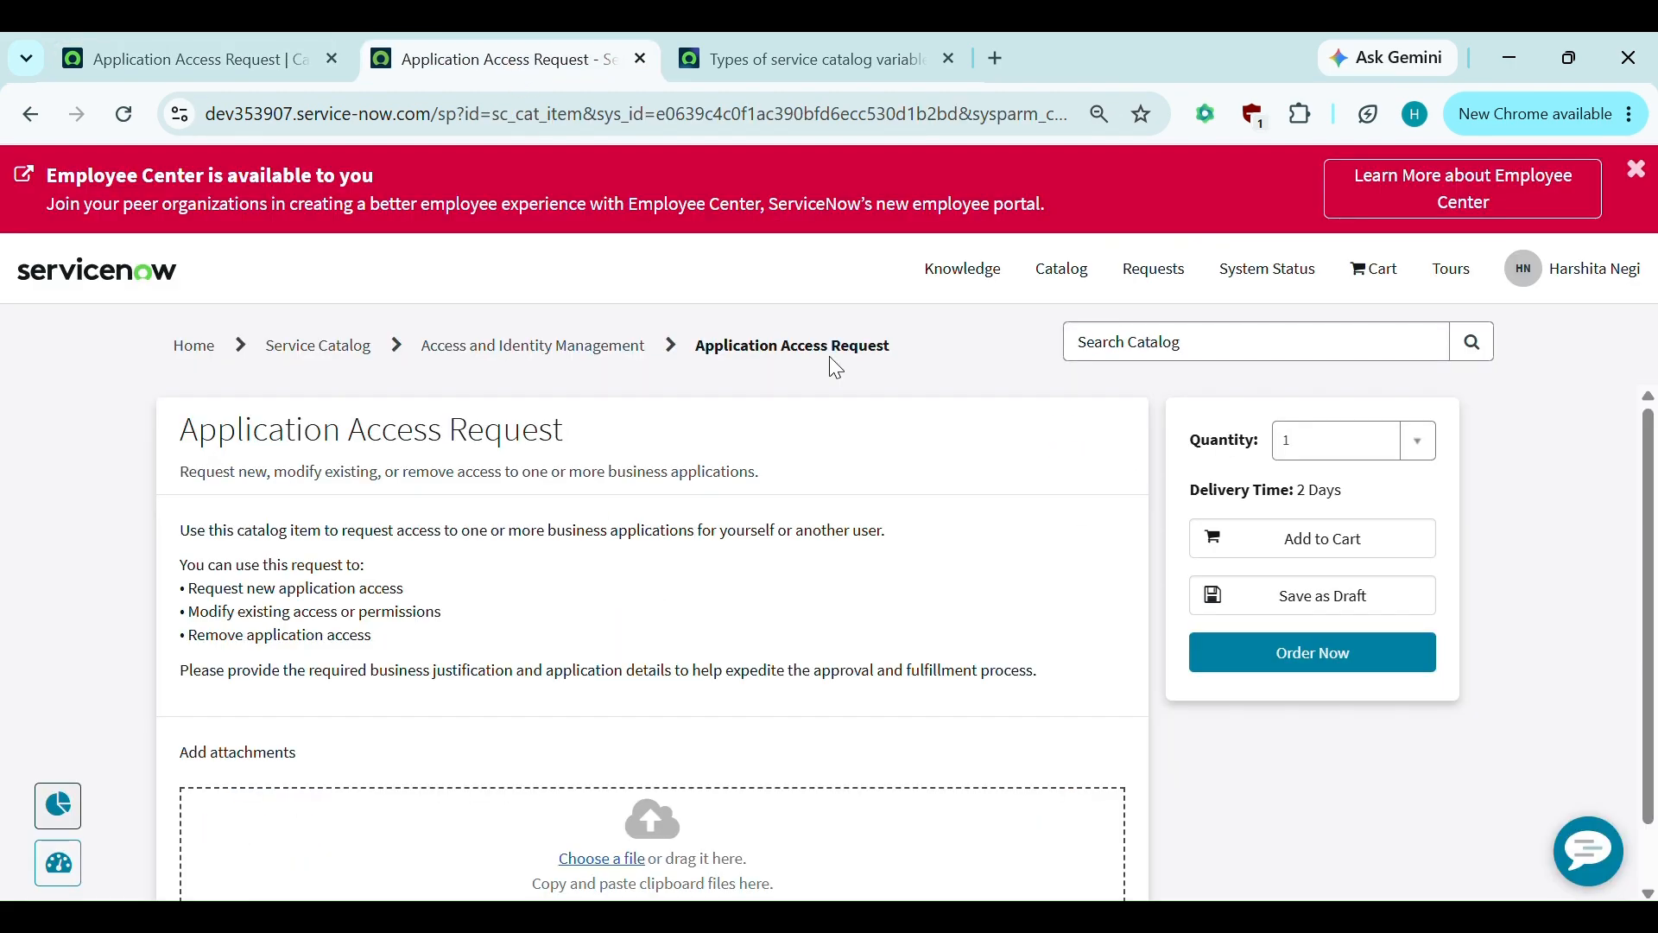
click(124, 115)
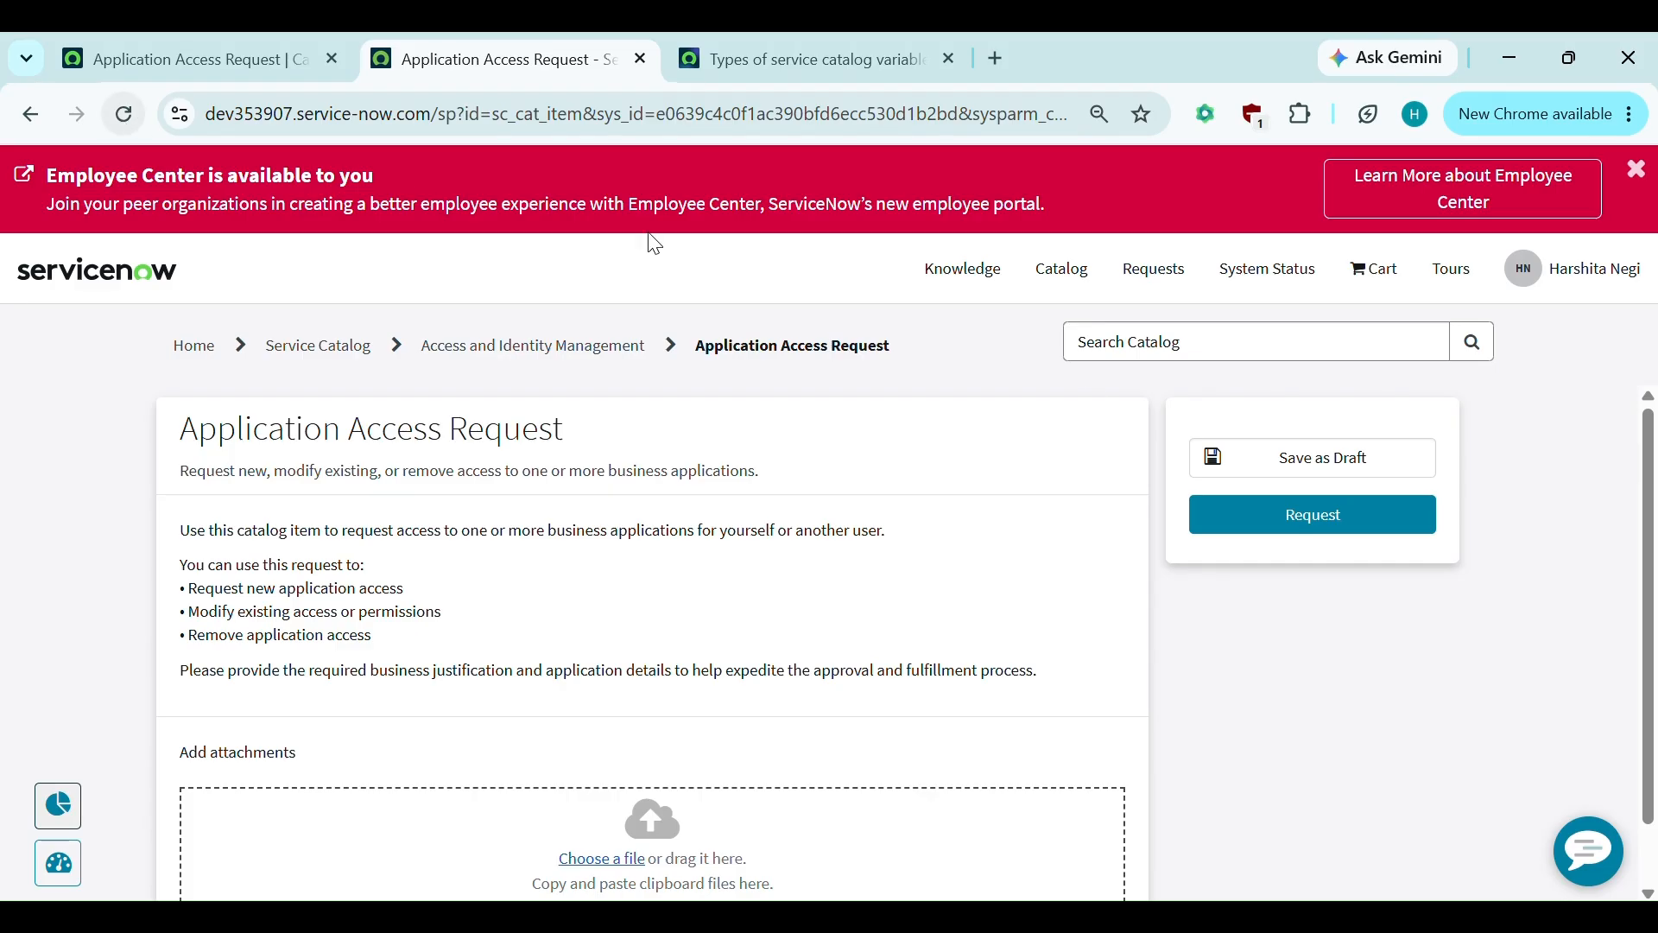
scroll(1250, 770, down, 1)
scroll(1248, 776, up, 1)
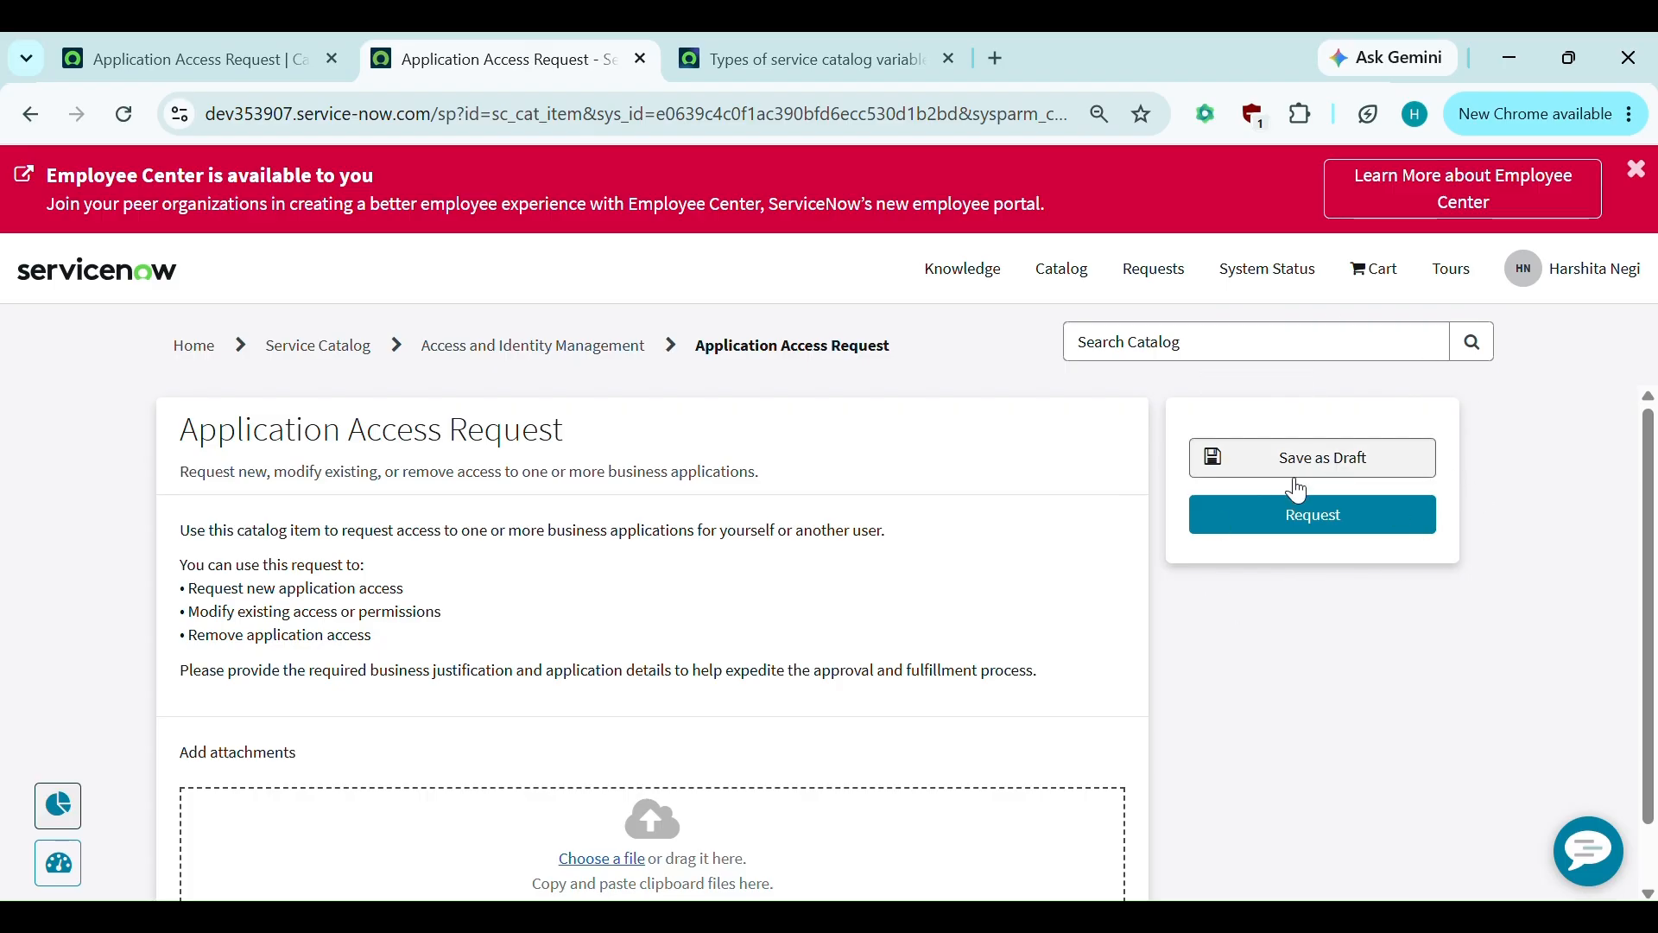
scroll(555, 766, down, 1)
Return to the catalog item record and review its Process Engine, Picture, Pricing and Portal Settings sections.
click(138, 35)
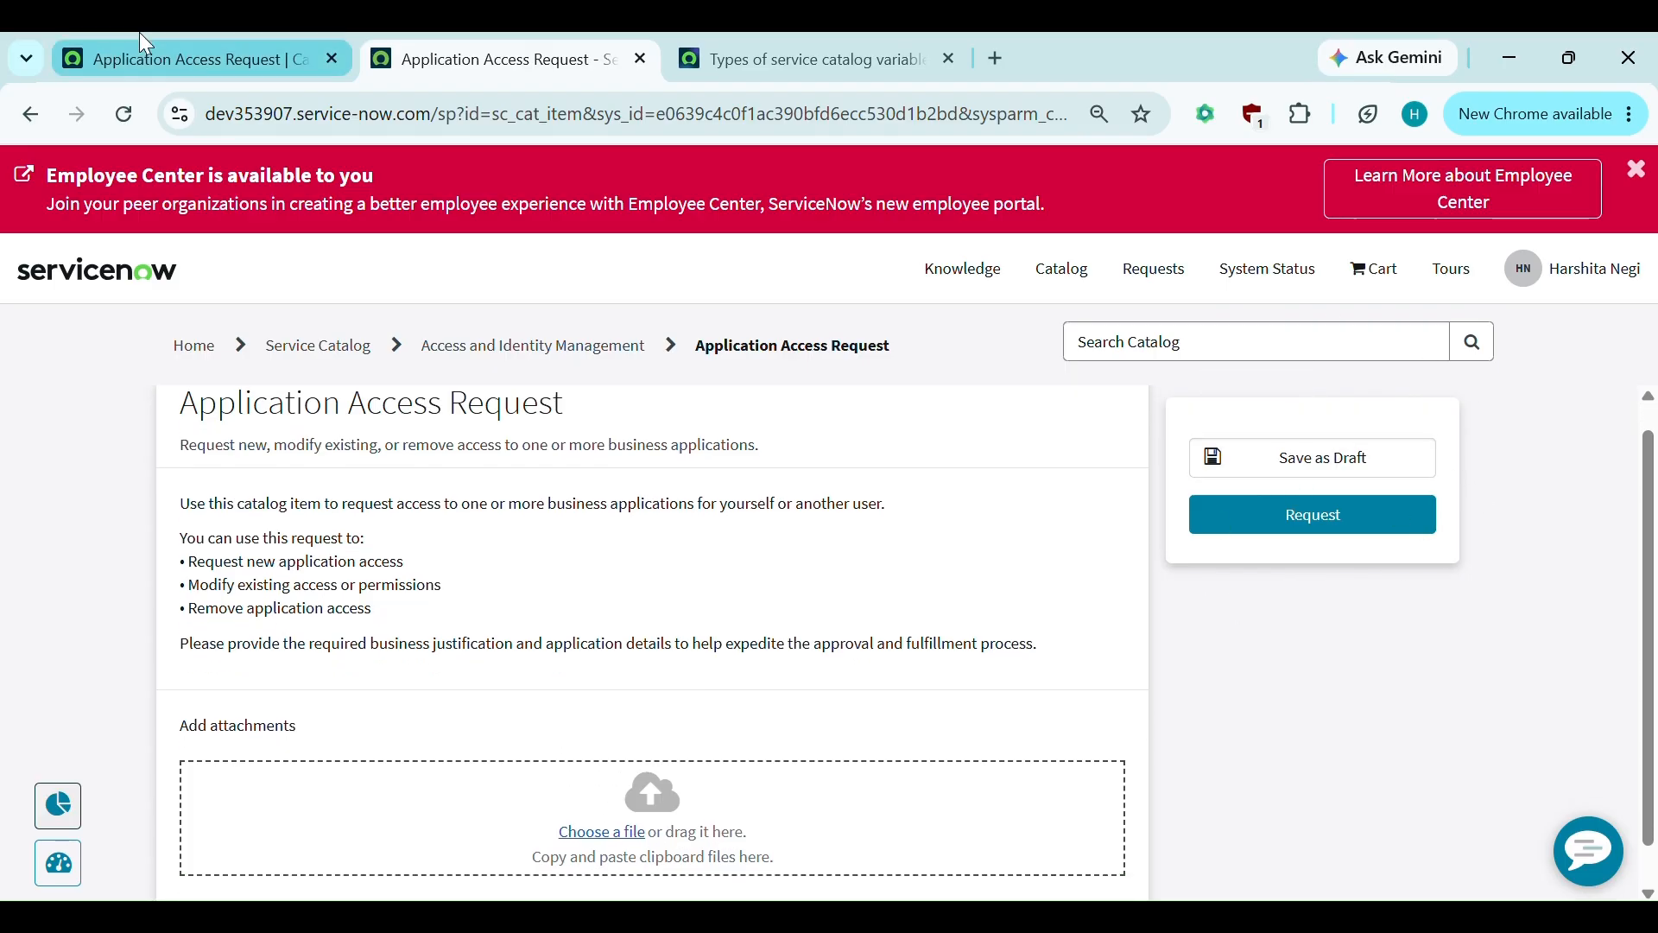
scroll(708, 626, down, 3)
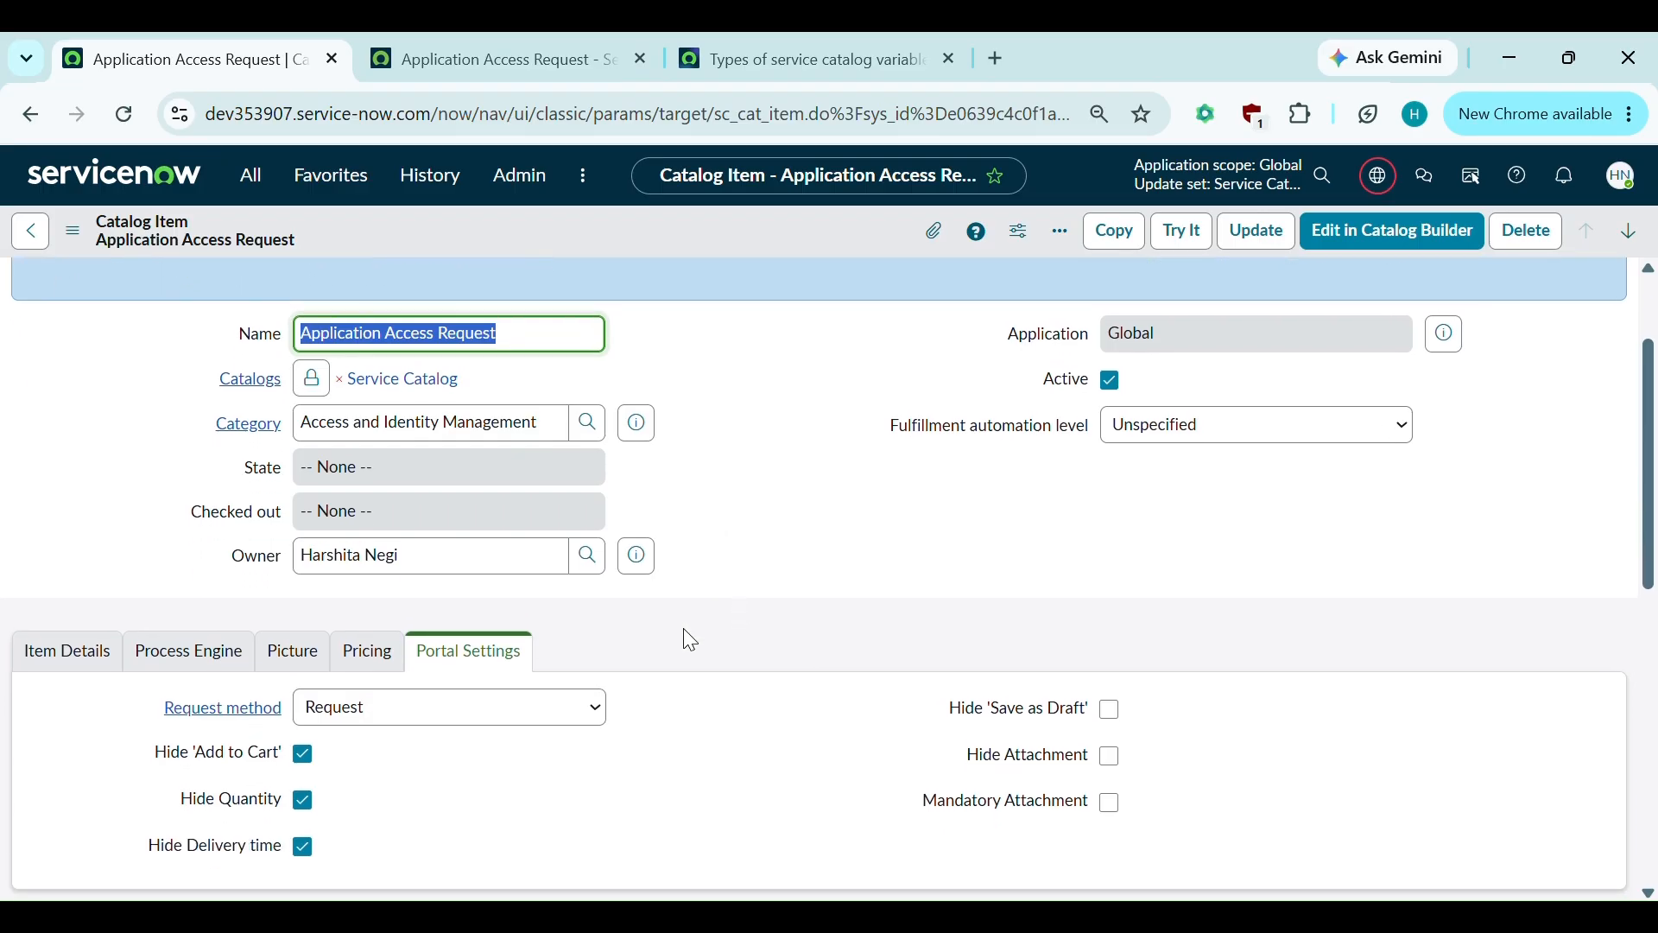
click(193, 663)
scroll(512, 708, down, 4)
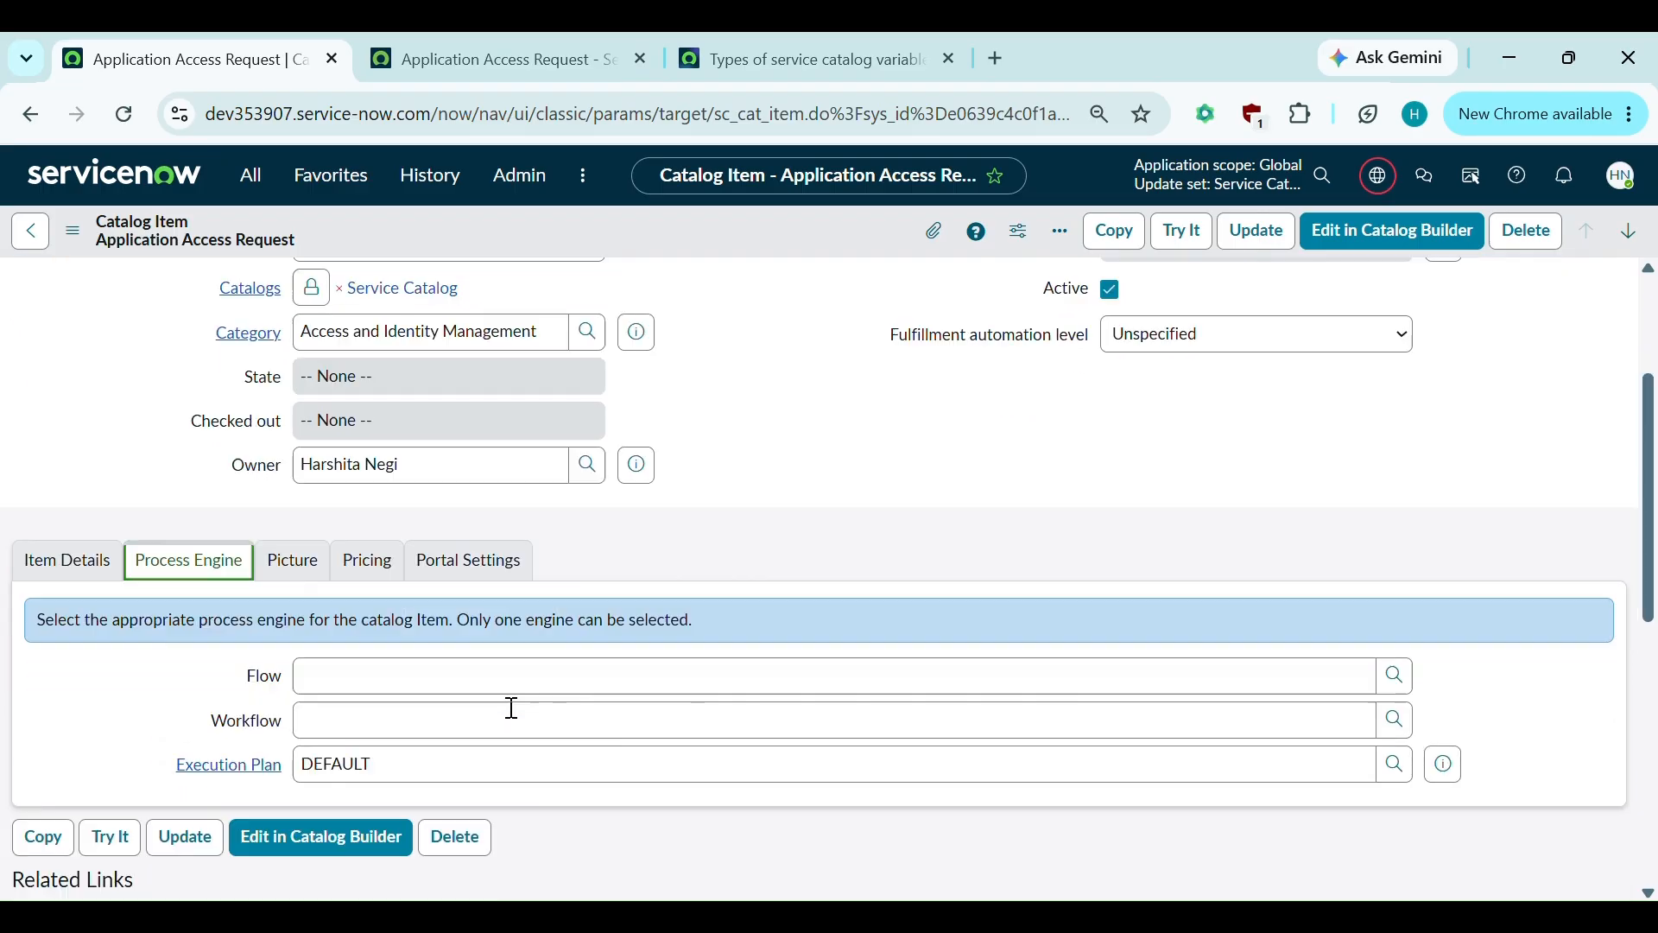
click(308, 664)
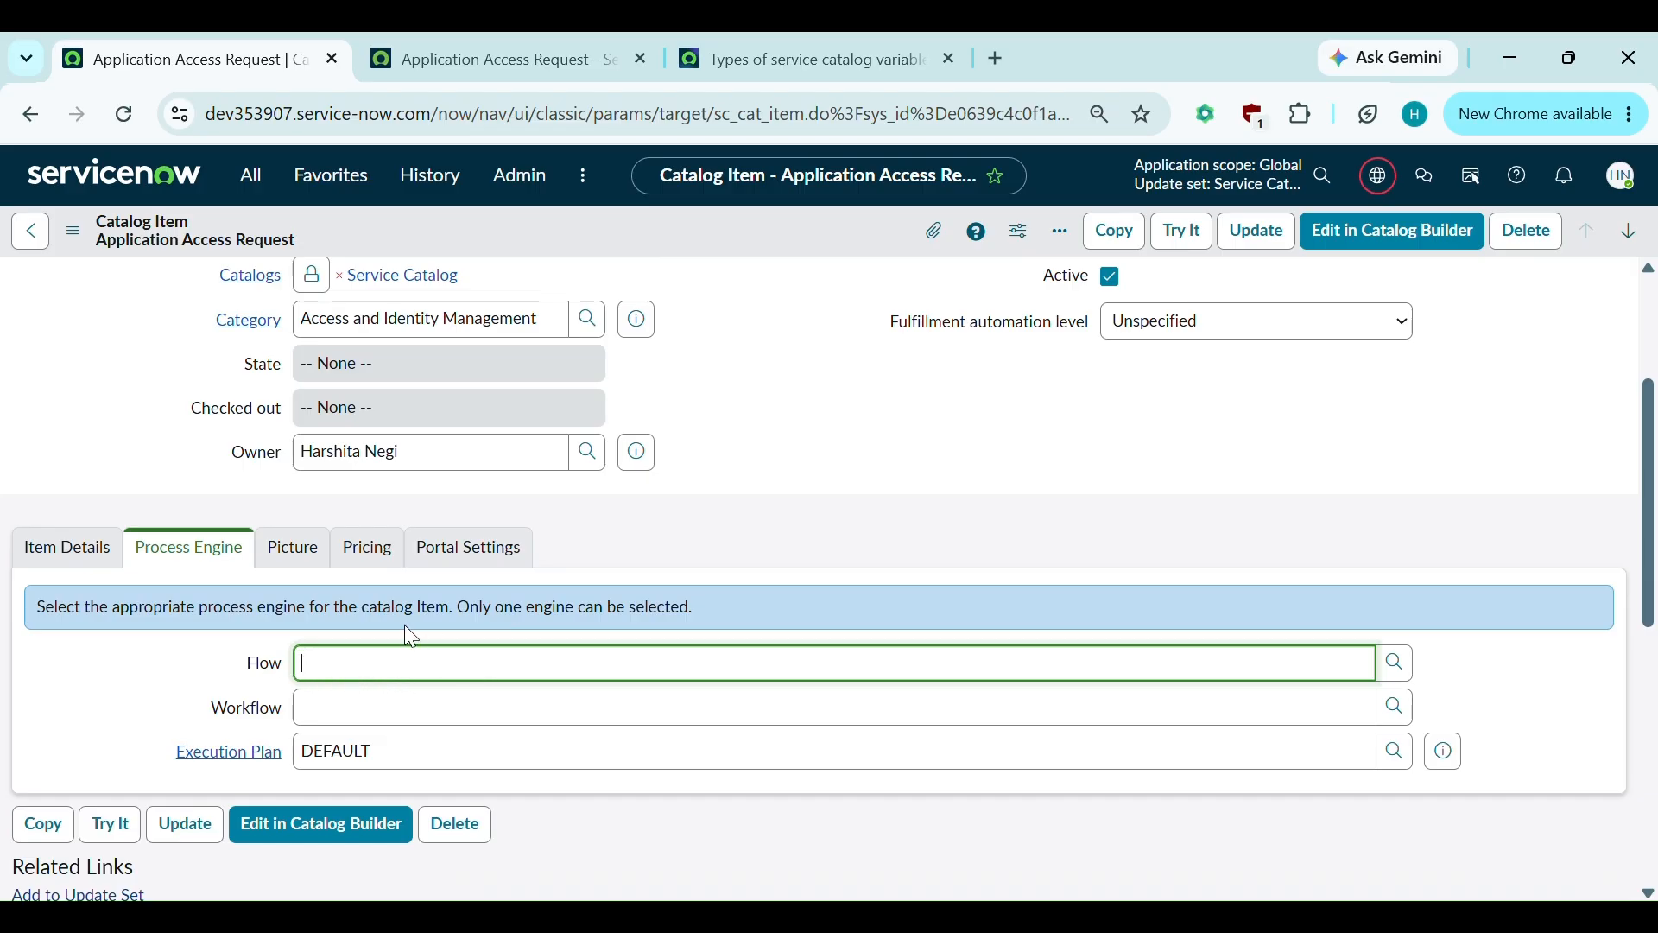
click(294, 548)
scroll(362, 727, down, 1)
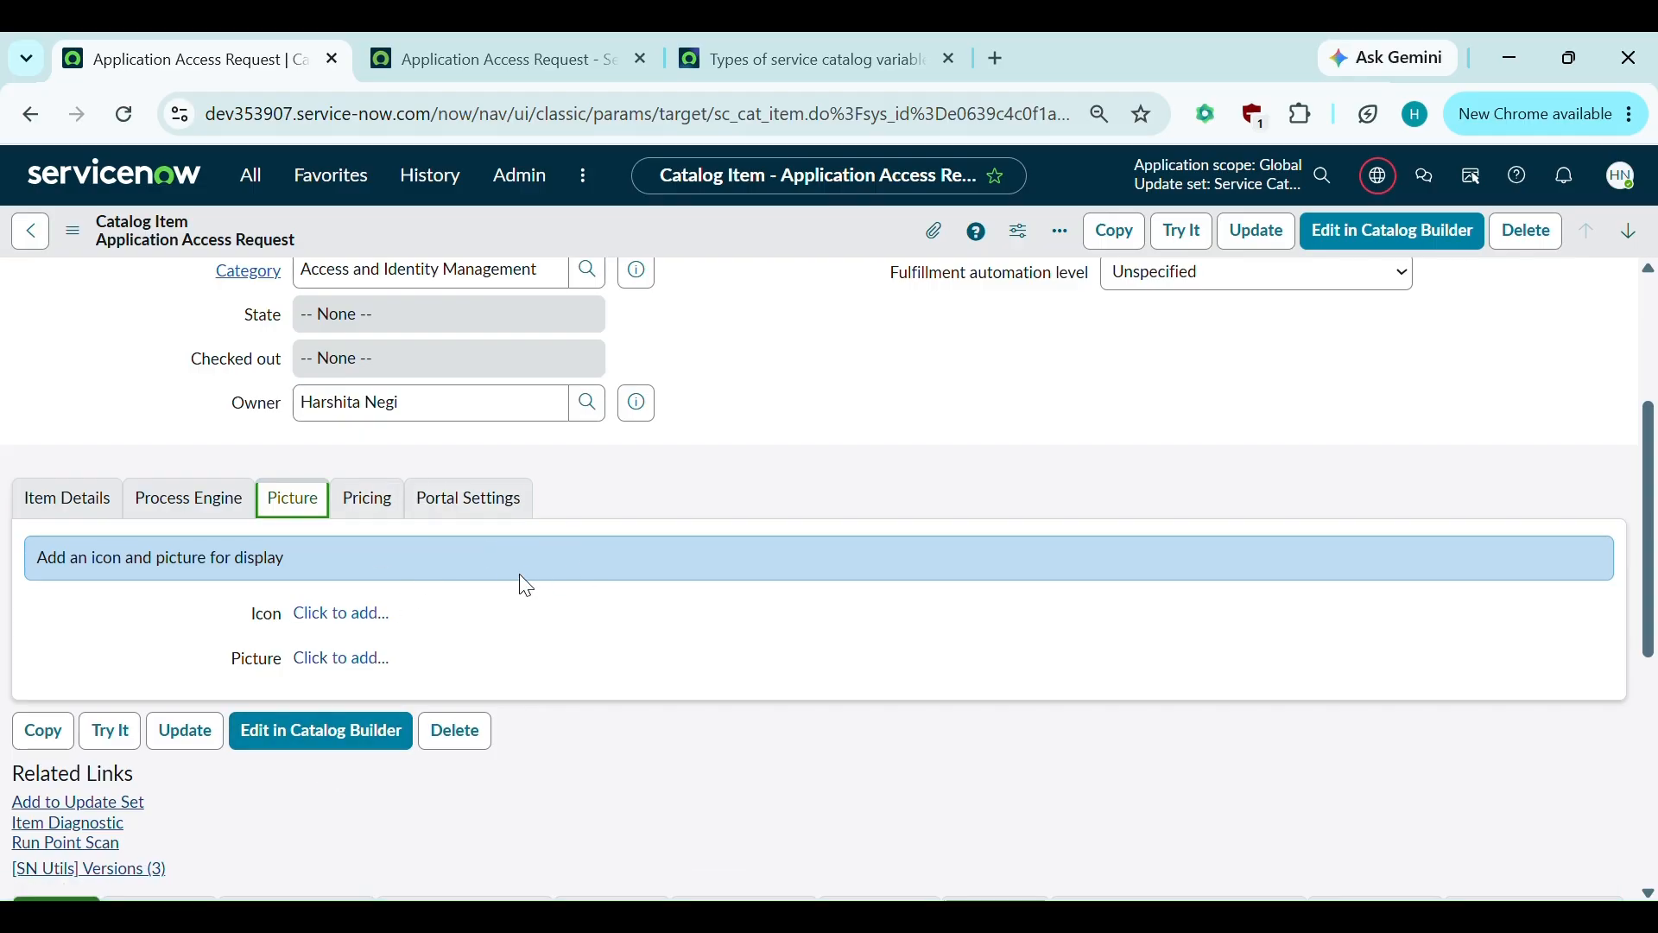
click(367, 505)
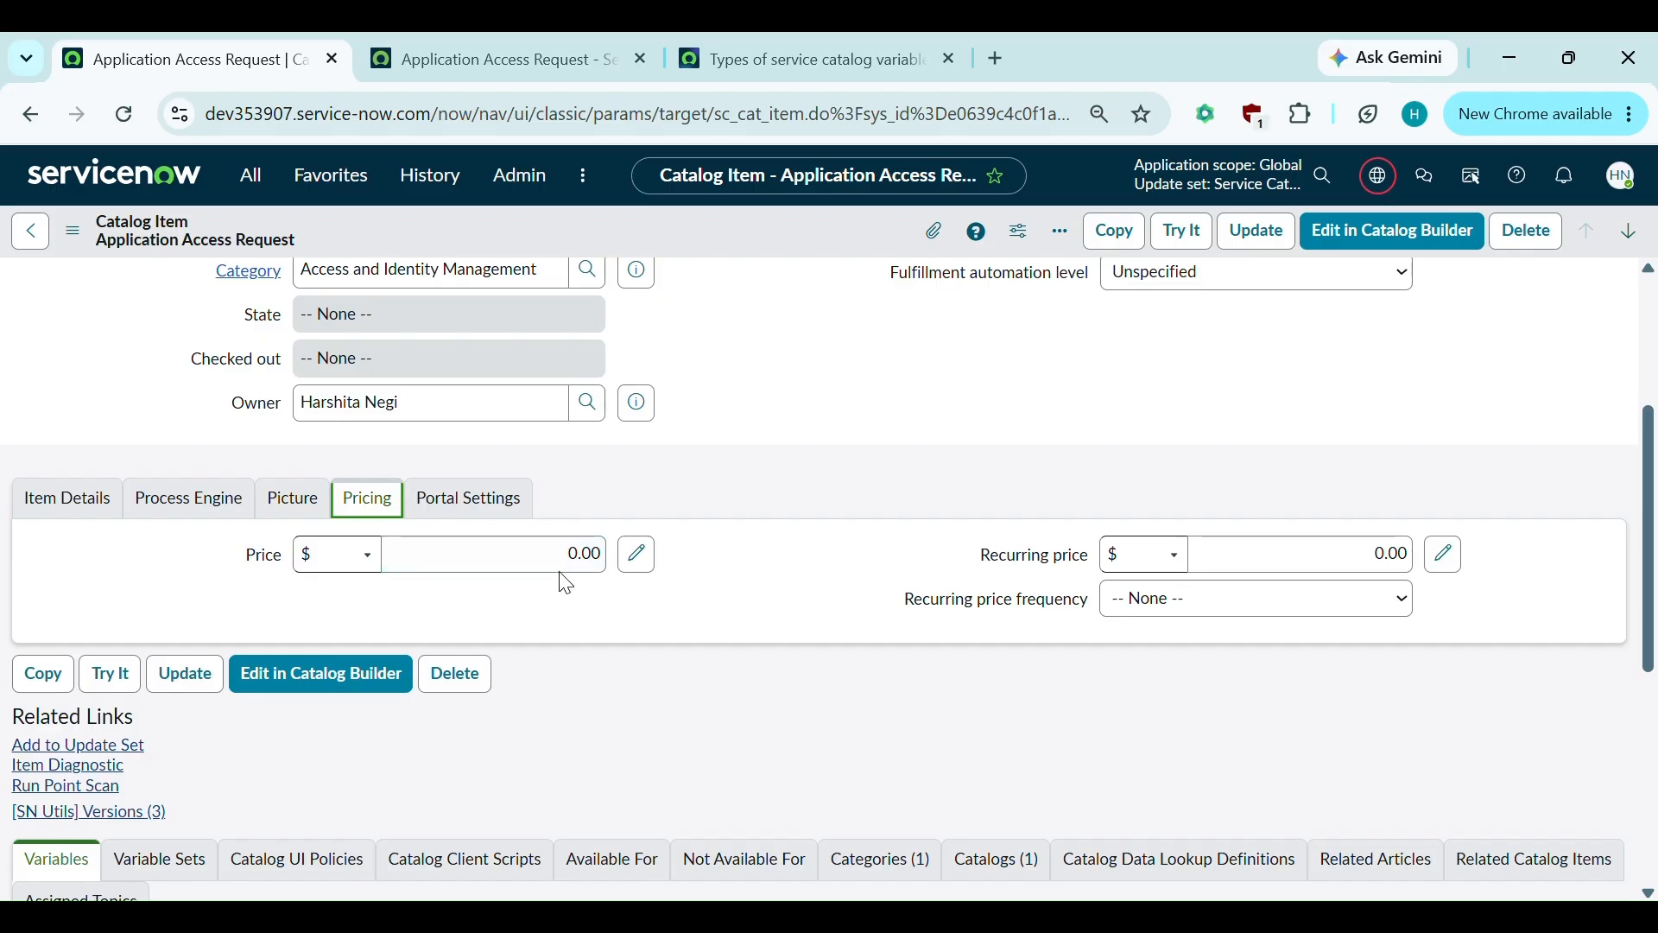
click(441, 506)
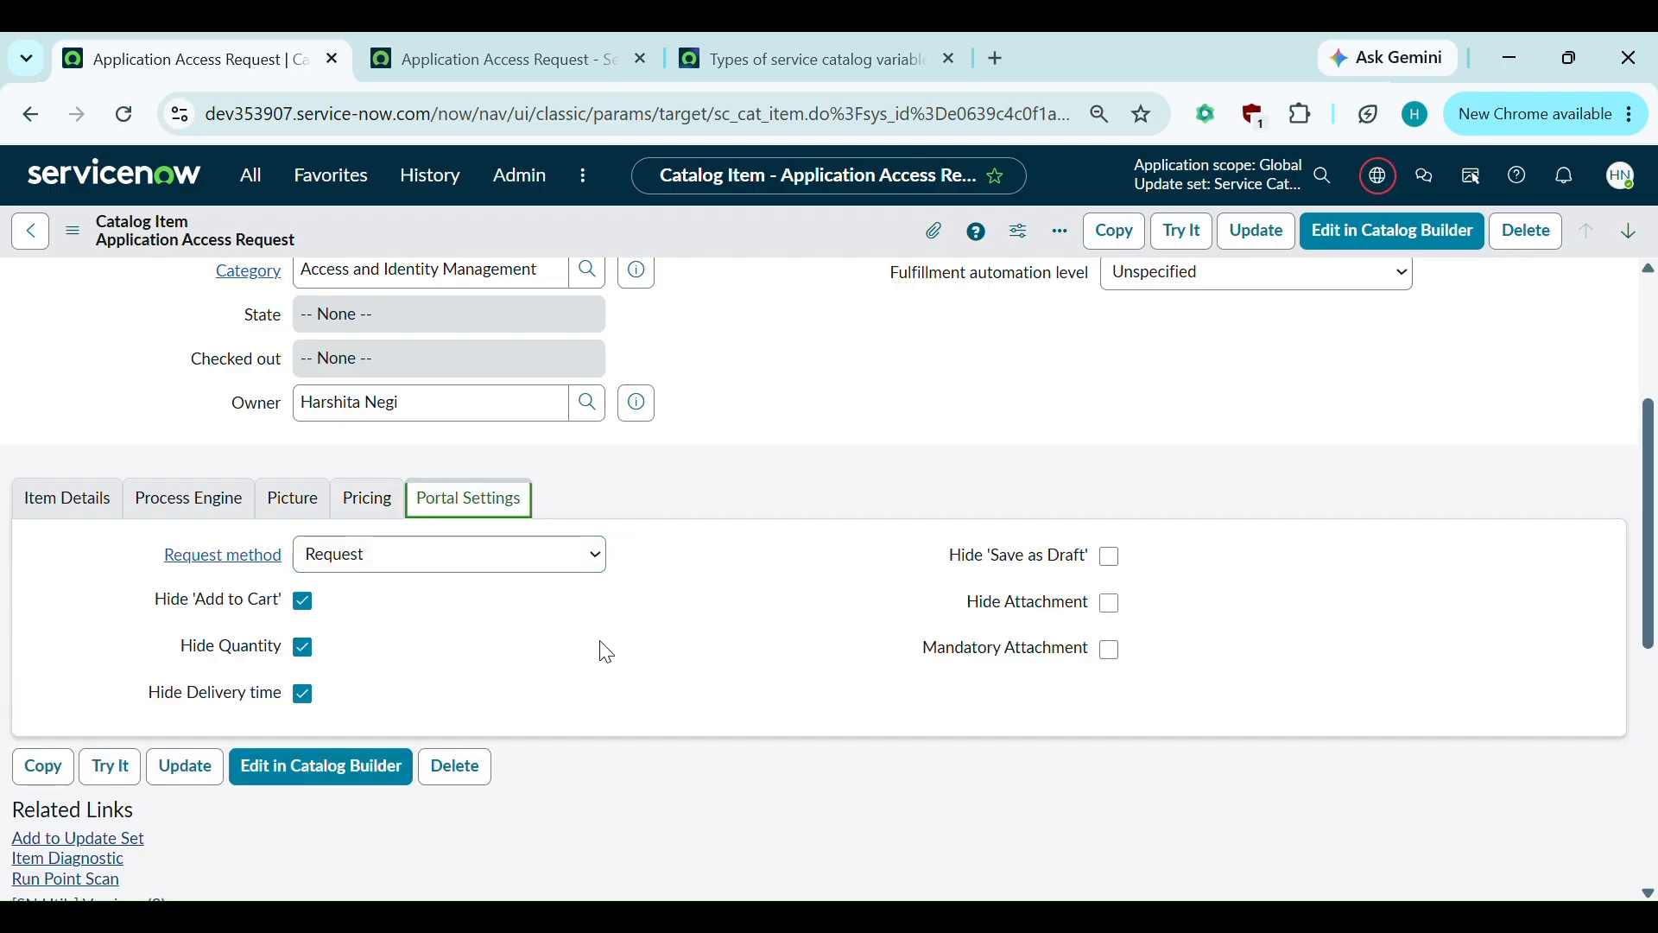
Examine the catalog item's related Categories and Catalogs lists, and look over the main record fields again.
scroll(602, 647, down, 3)
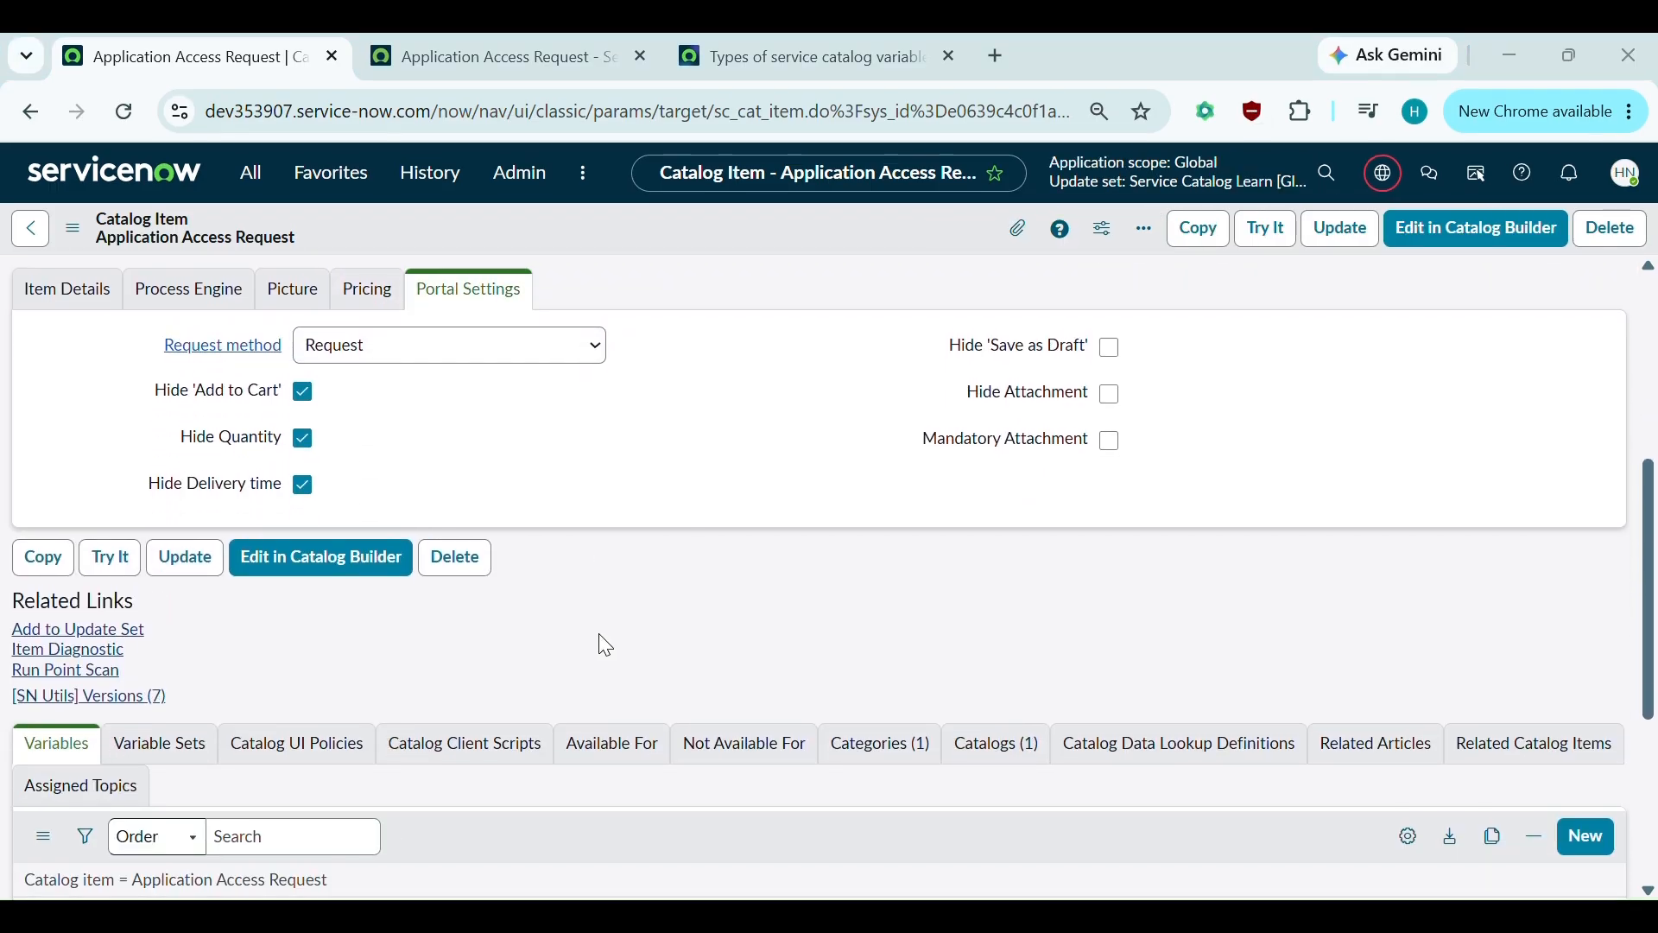
scroll(604, 646, down, 1)
scroll(598, 635, down, 1)
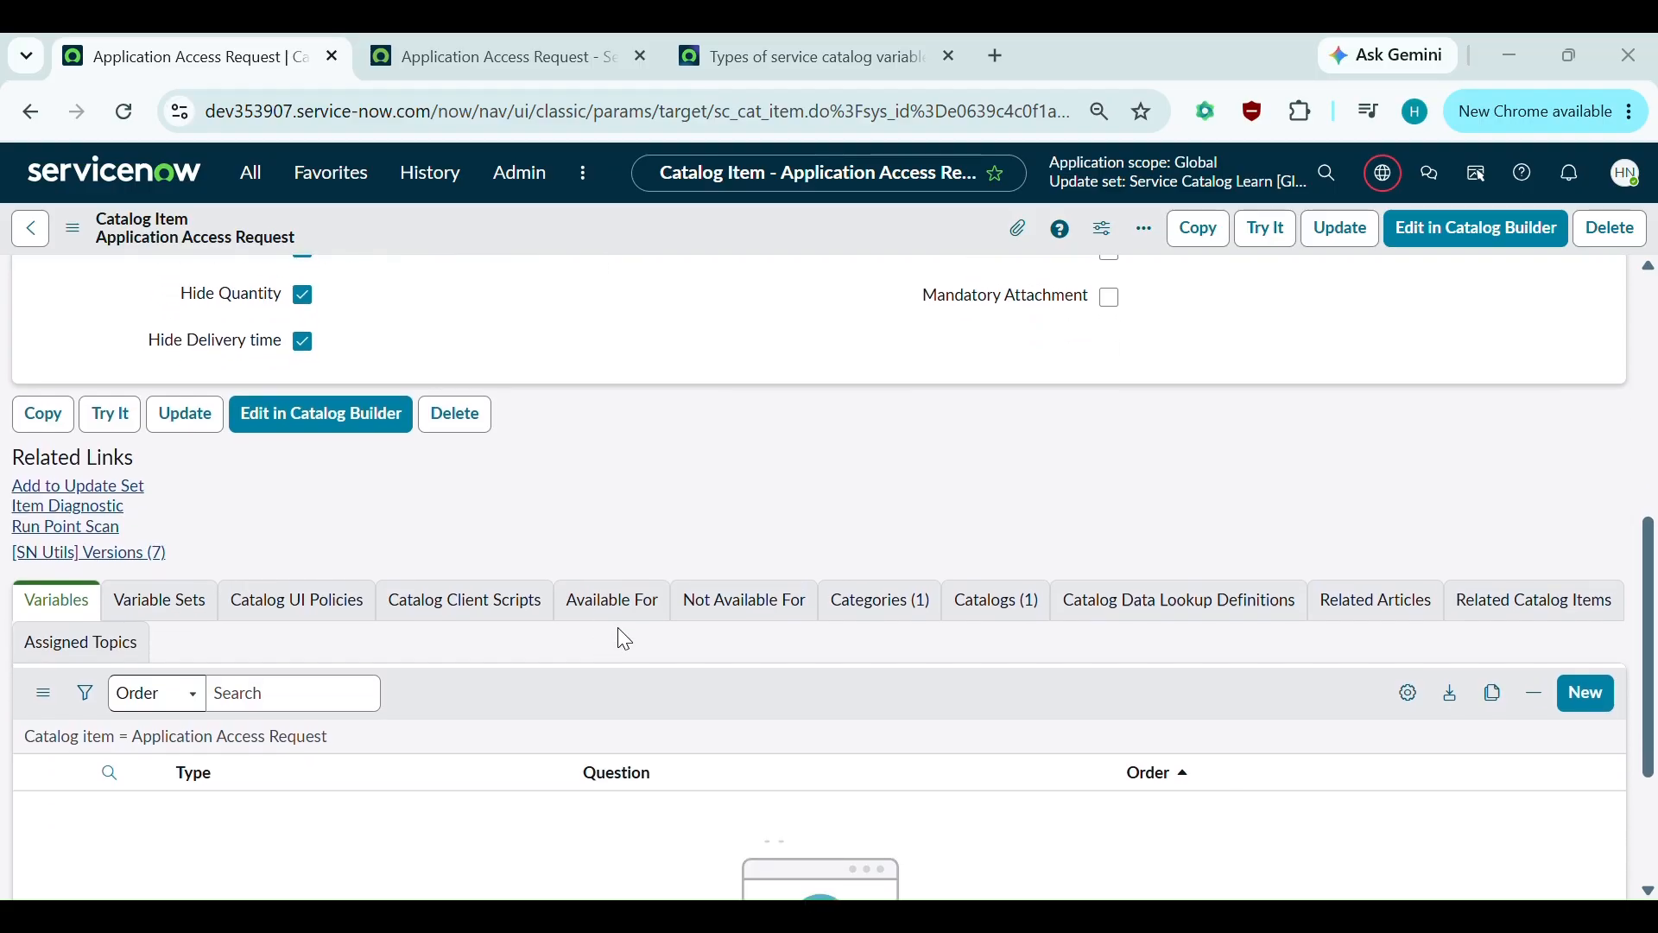
click(881, 599)
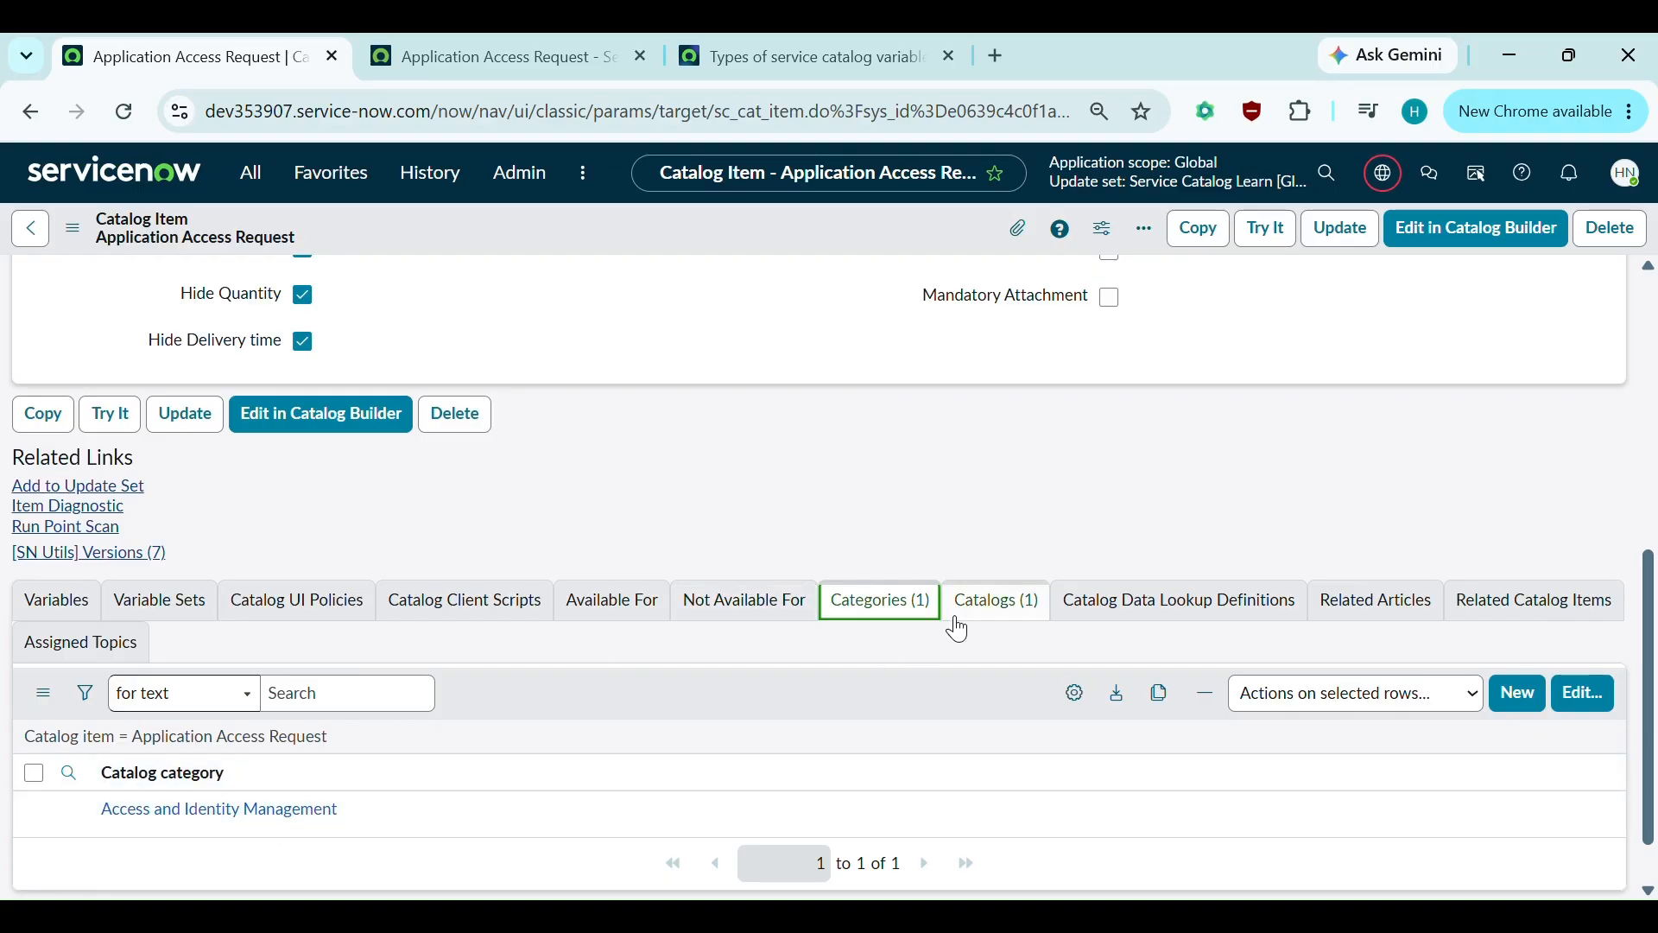
click(994, 606)
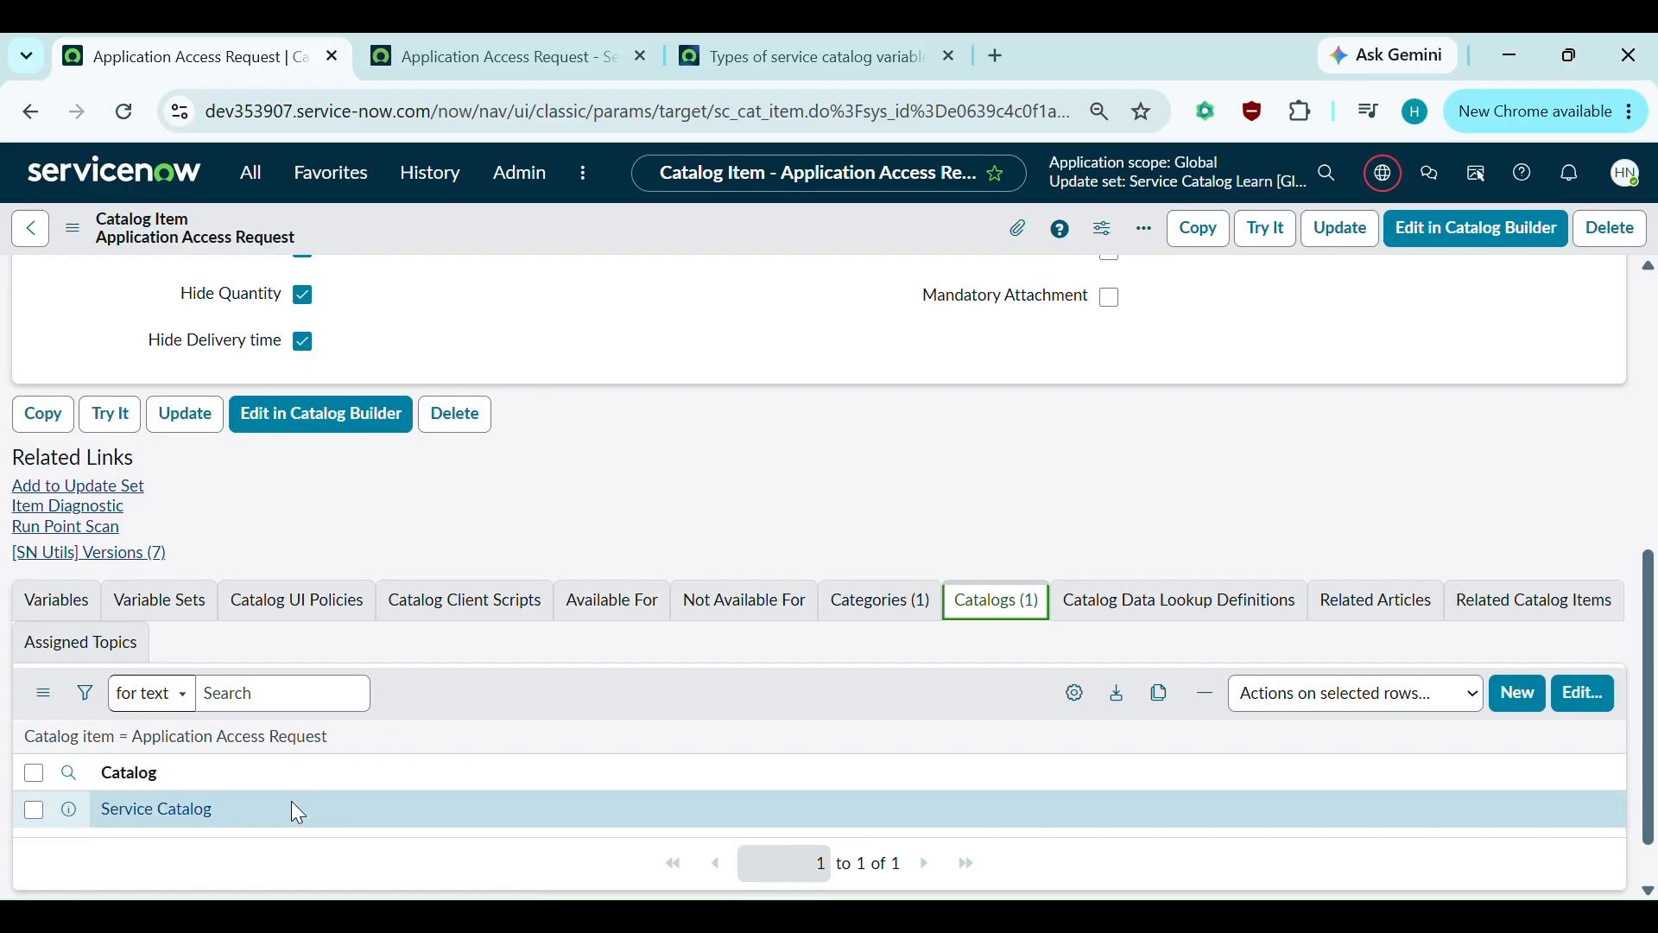
scroll(491, 690, up, 5)
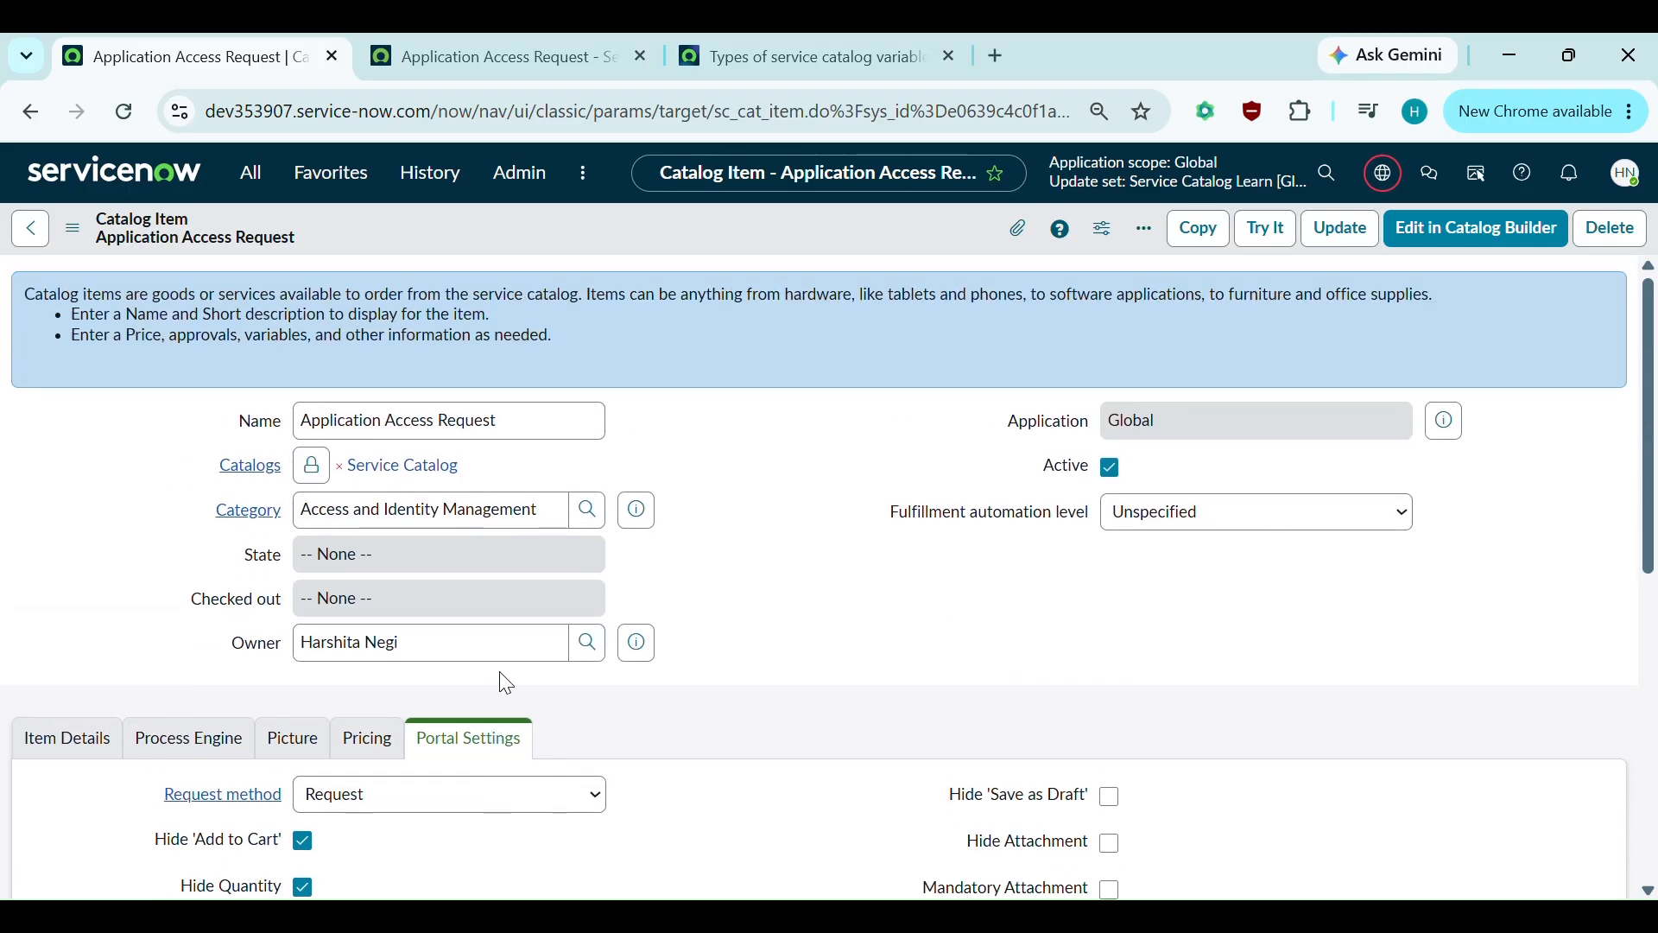
scroll(691, 546, down, 1)
scroll(698, 556, down, 2)
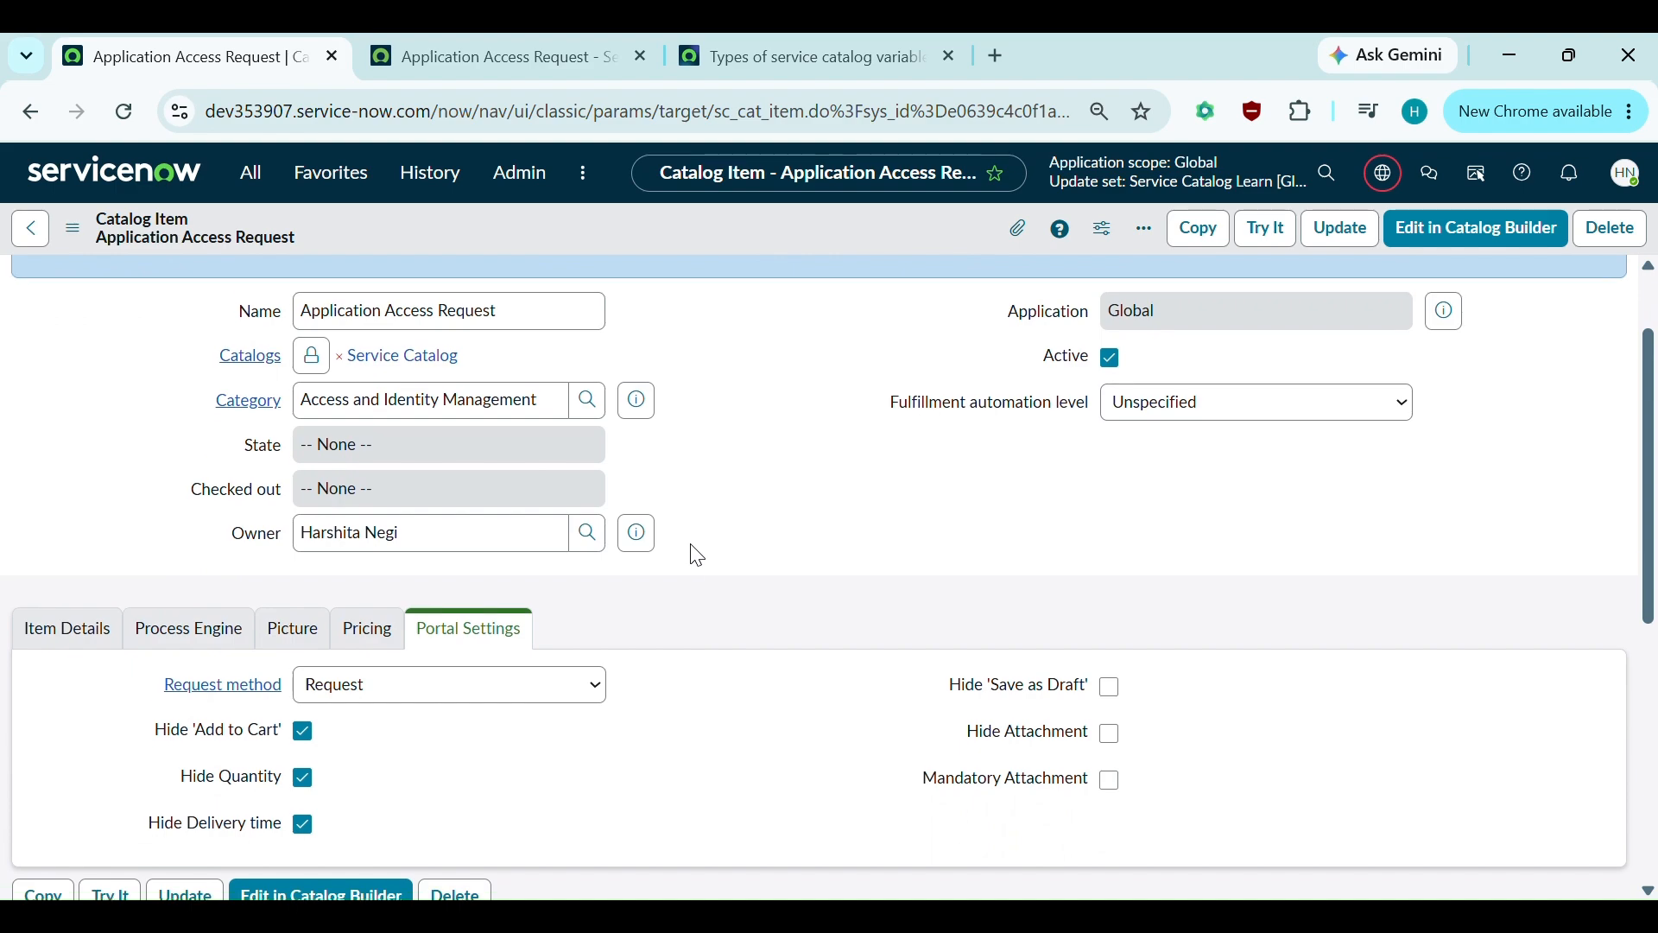